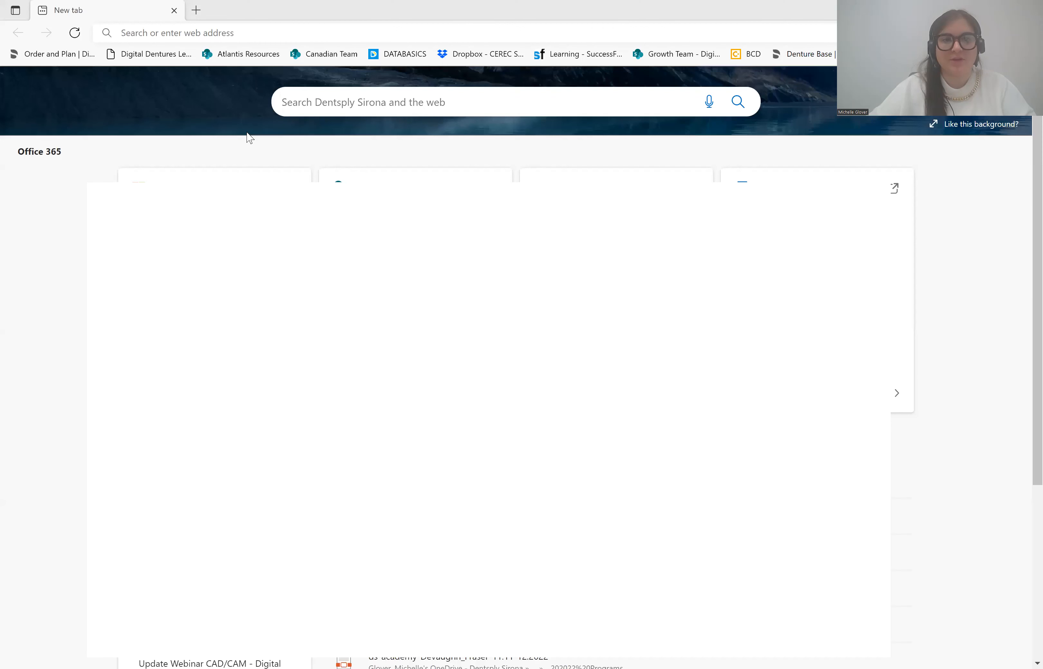
- Search Bing for 'connect case center' and open the Connect Case Center customer portal result
left_click(171, 34)
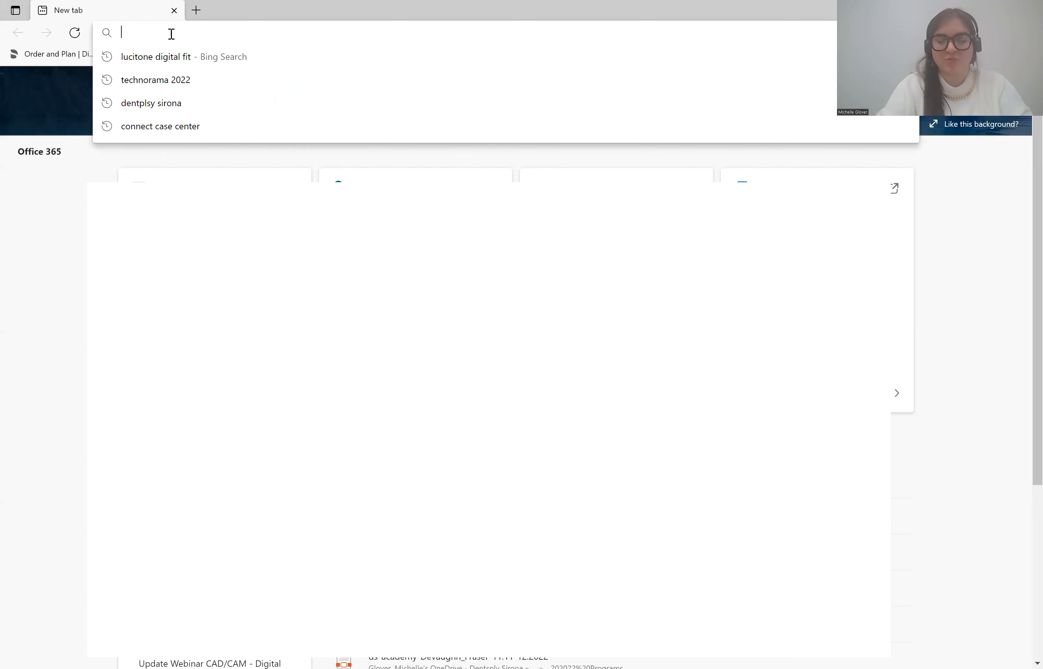
type("connect c")
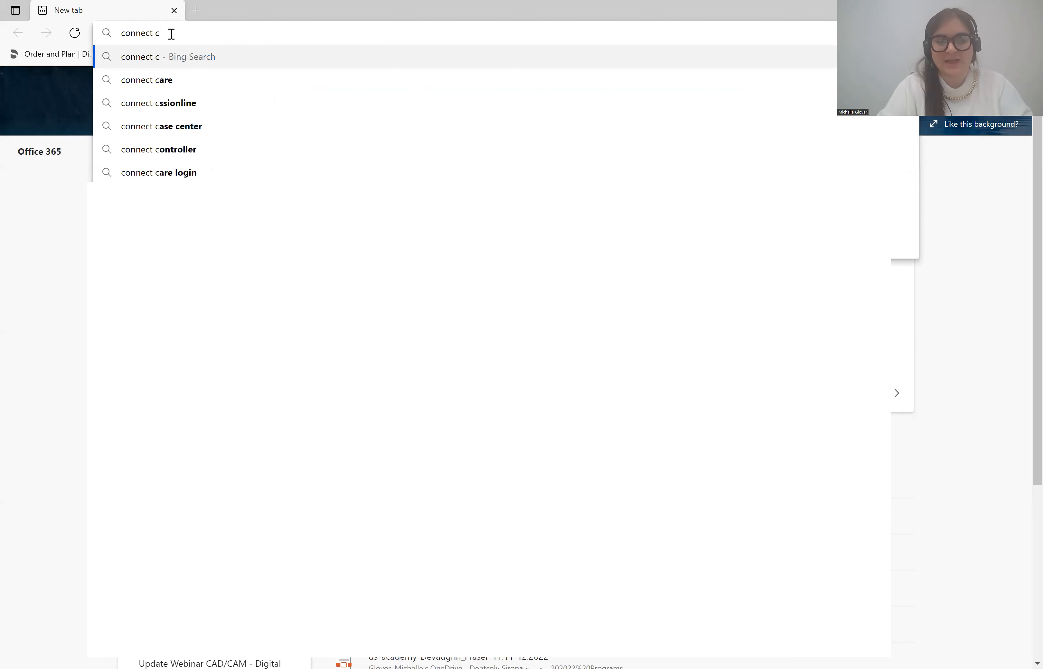
type("ase center")
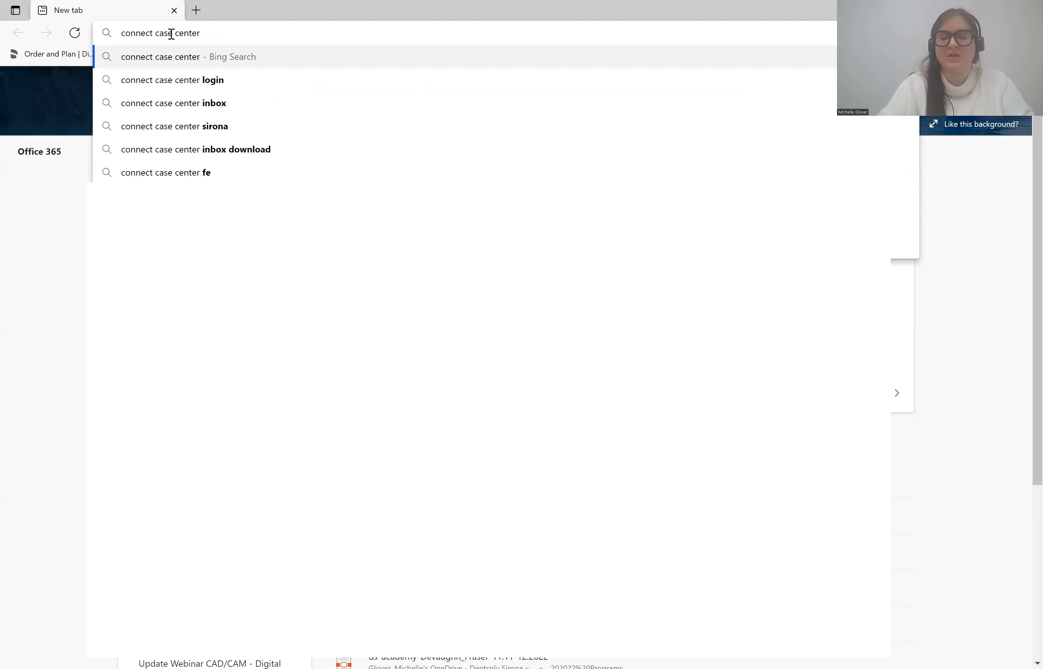
key("Return")
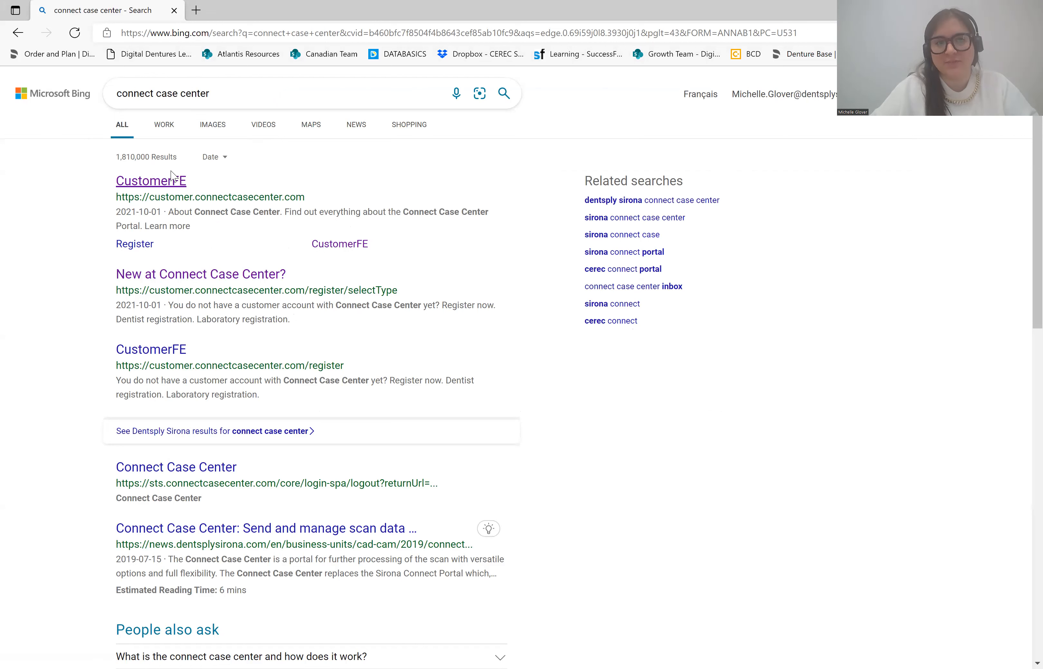
left_click(168, 189)
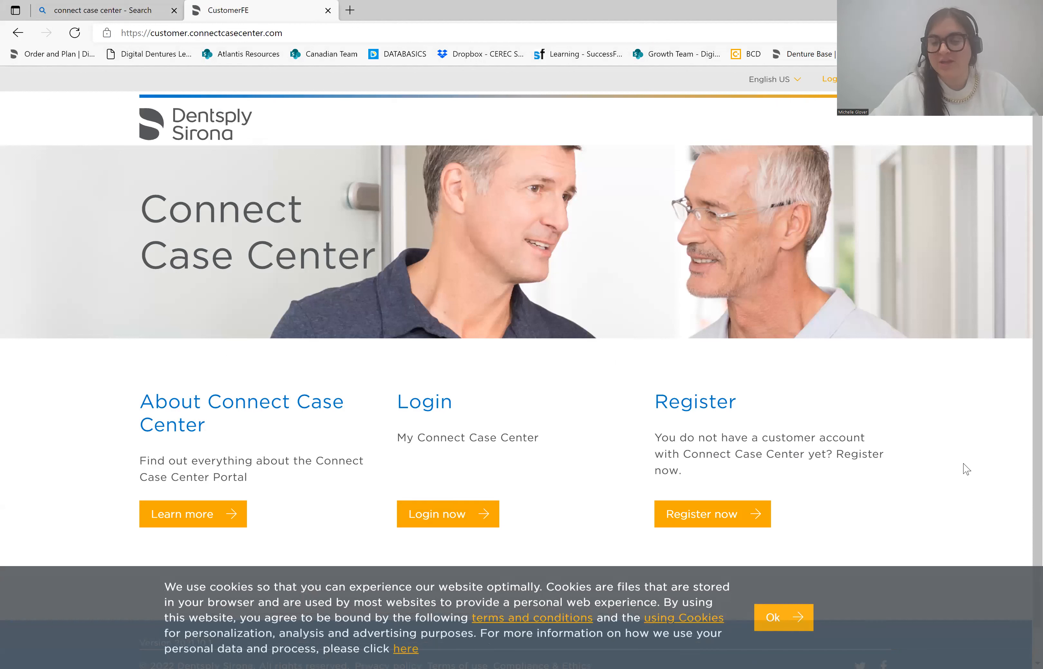
- Accept the cookie banner at the bottom of the Connect Case Center home page with Ok
left_click(771, 619)
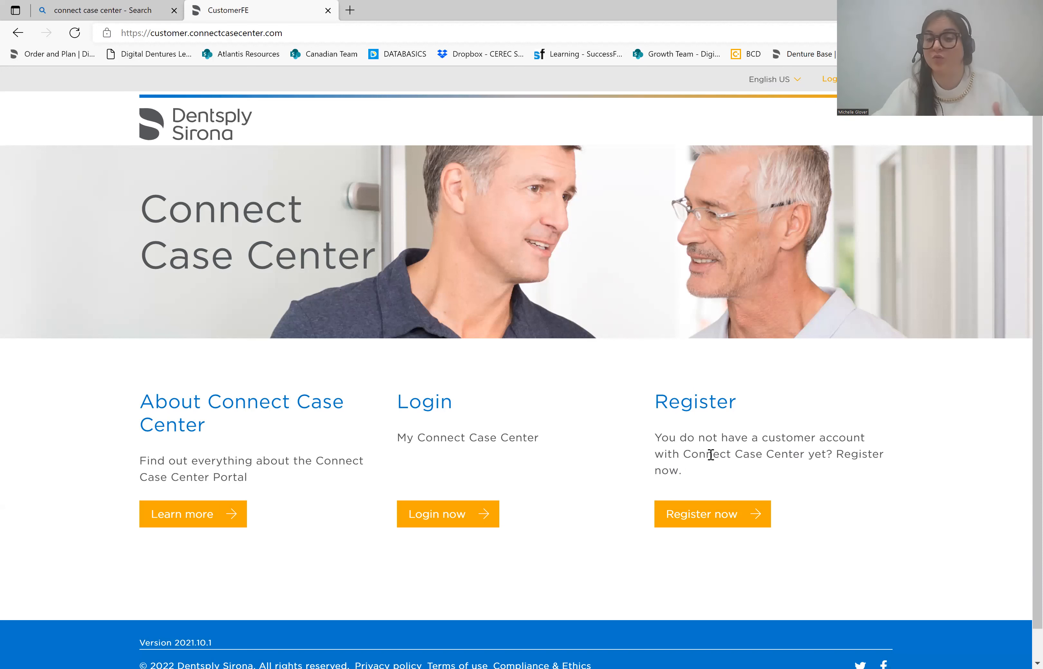
- Start a Laboratory registration and enter the username TestLab2
left_click(716, 522)
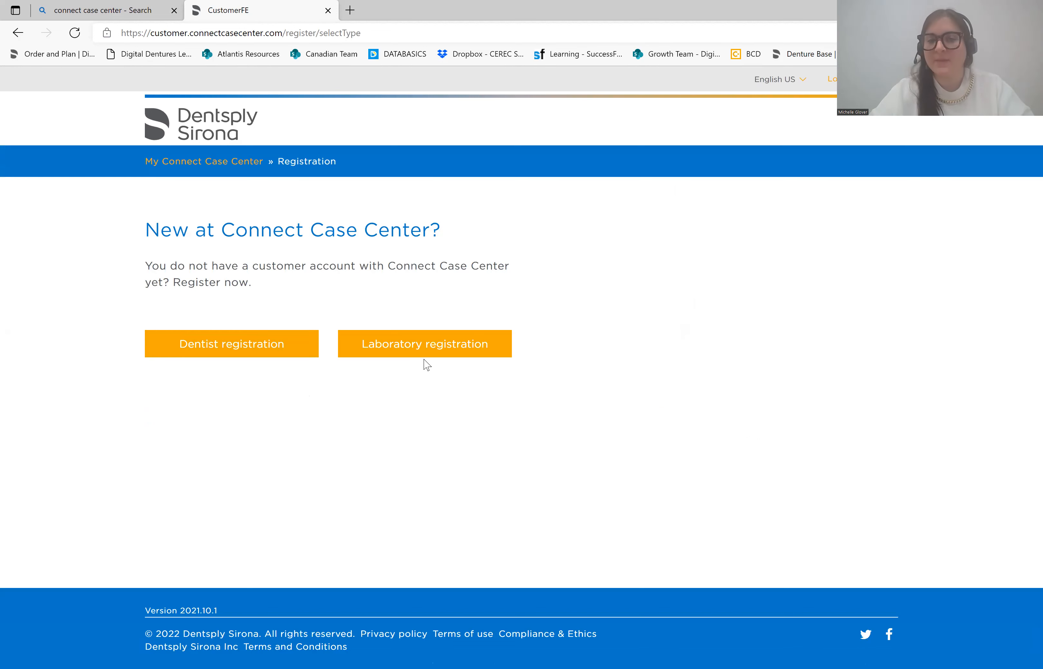
left_click(413, 354)
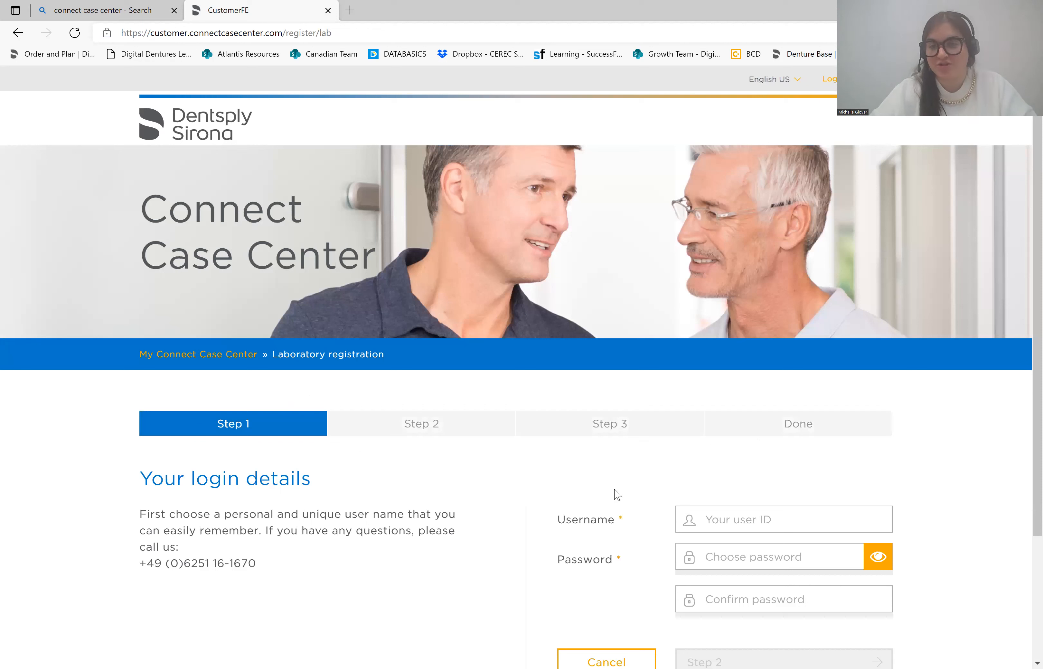
left_click(718, 519)
type("TestLab2")
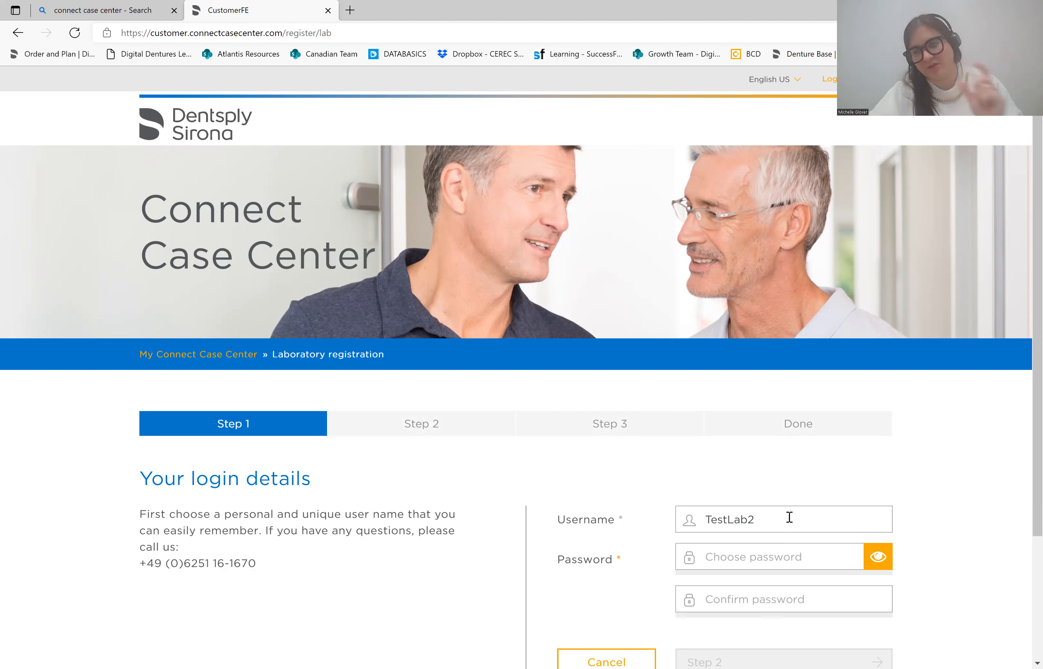
- Enter and confirm the account password, then proceed to Step 2
left_click(758, 556)
type("••••")
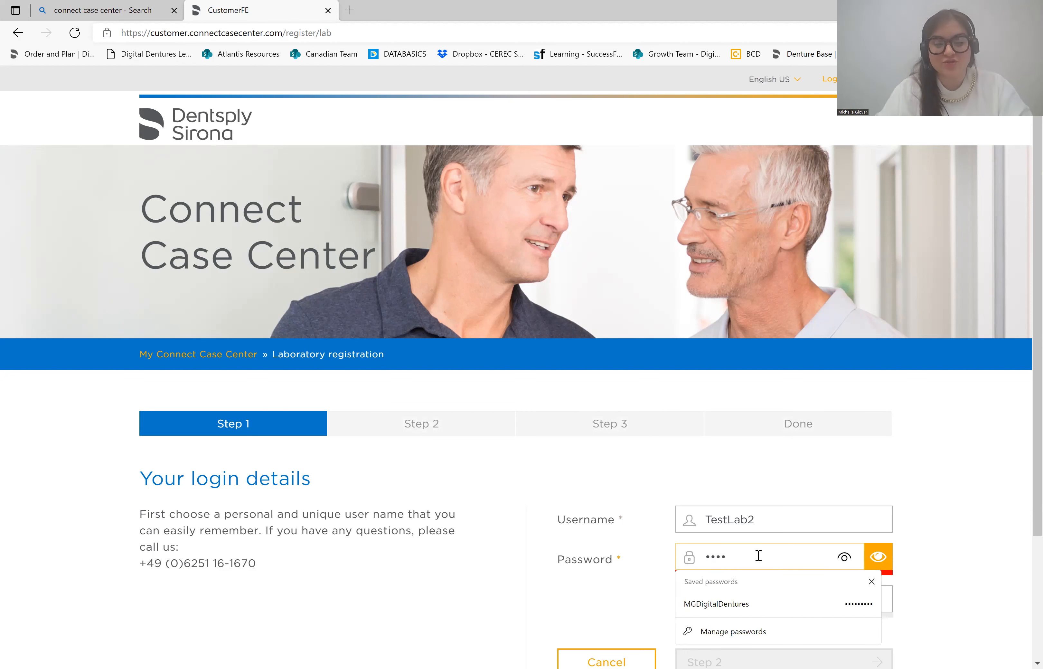
type("••••")
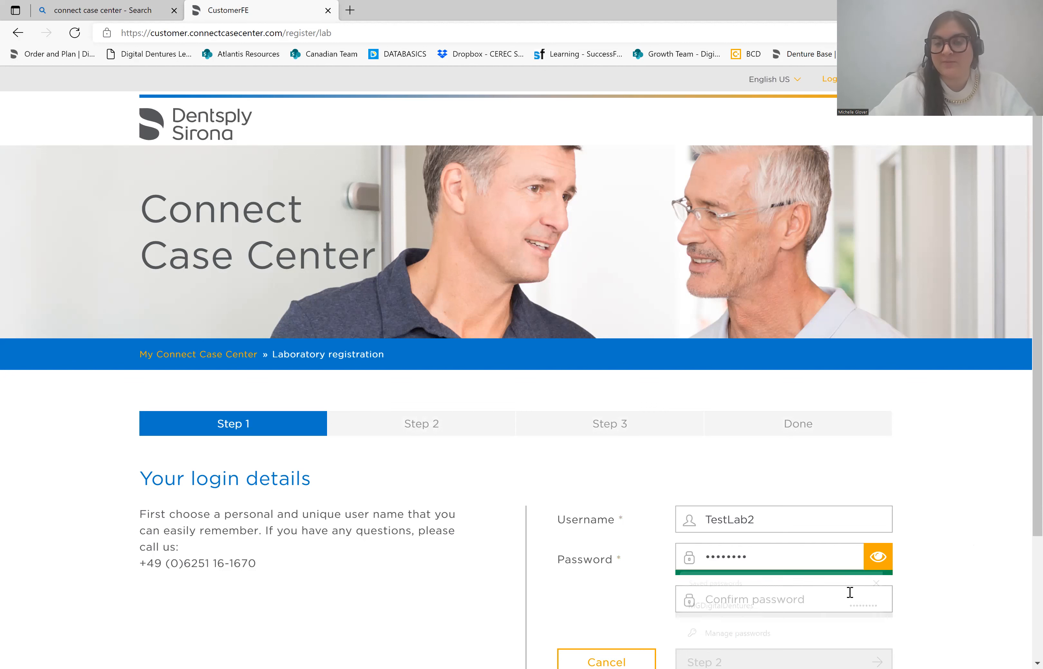
left_click(761, 605)
type("•••••••")
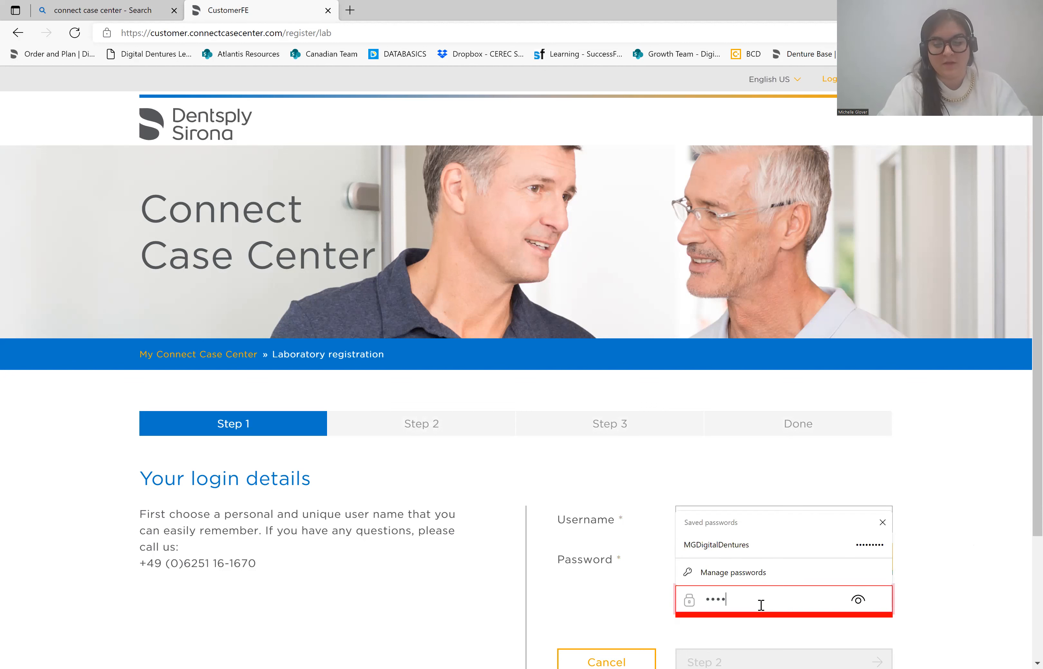
type("•")
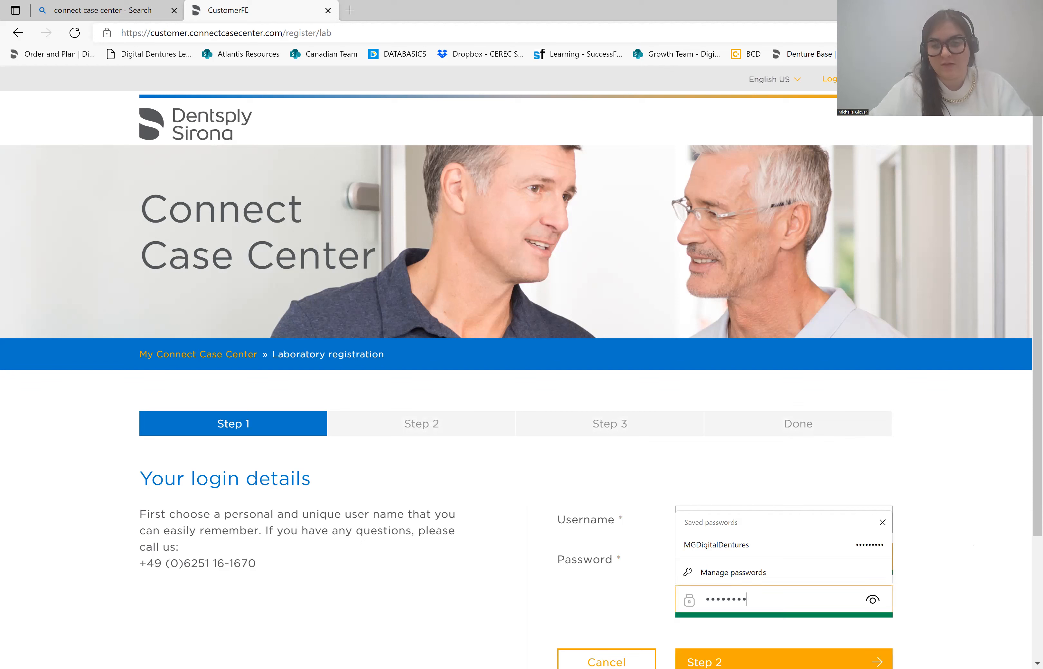
left_click(954, 545)
scroll(950, 546, "down", 3)
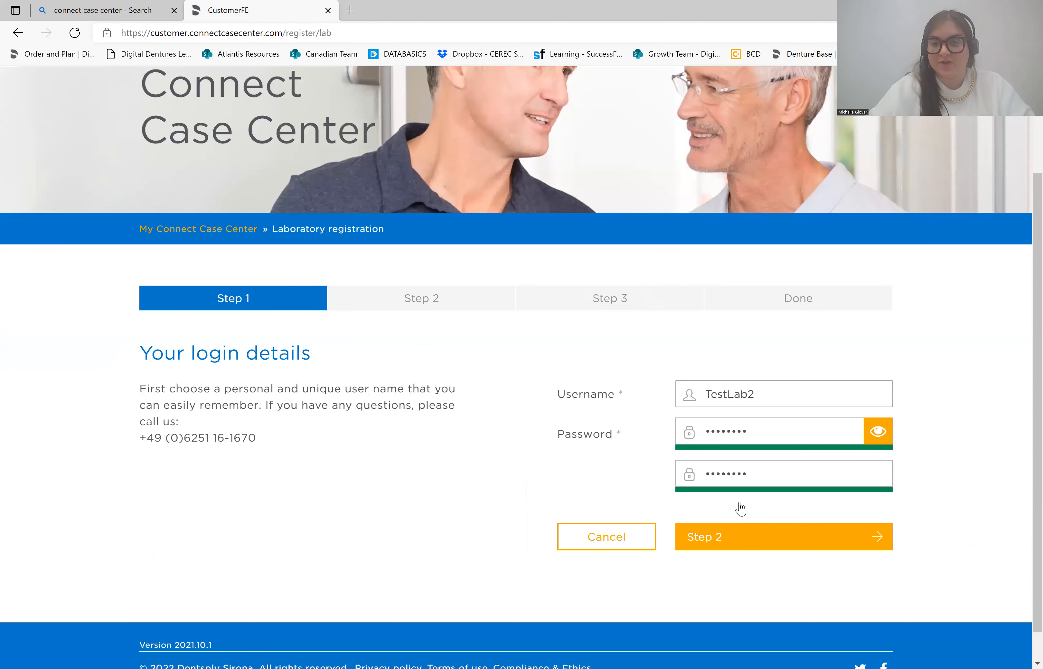
scroll(741, 507, "down", 1)
left_click(745, 504)
- Choose Ms as the salutation and enter the contact's first and last name
scroll(349, 358, "down", 4)
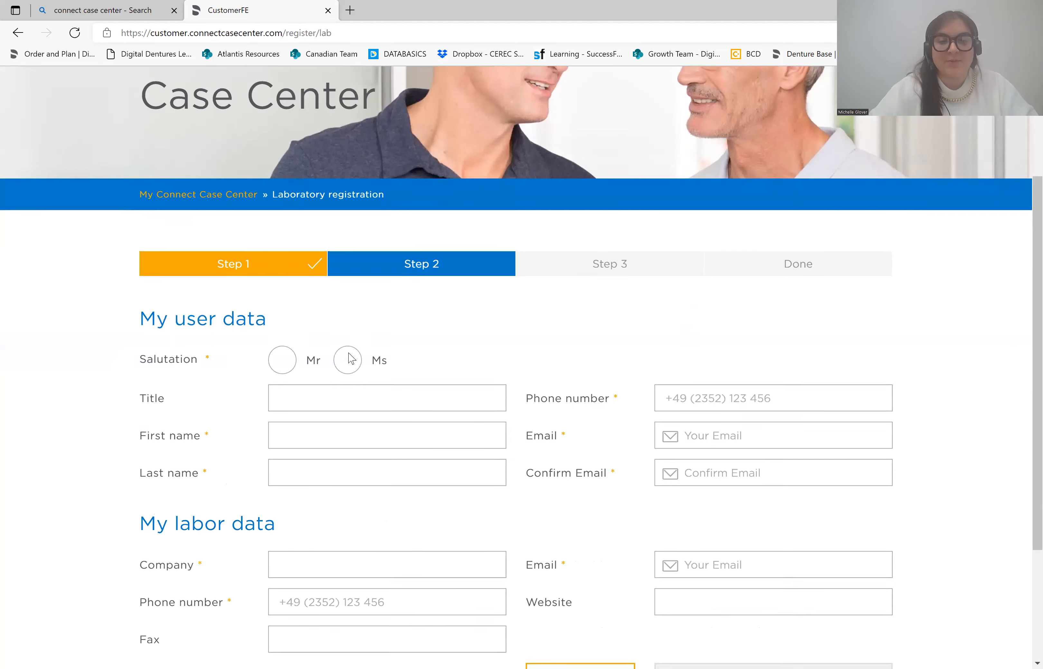
left_click(348, 339)
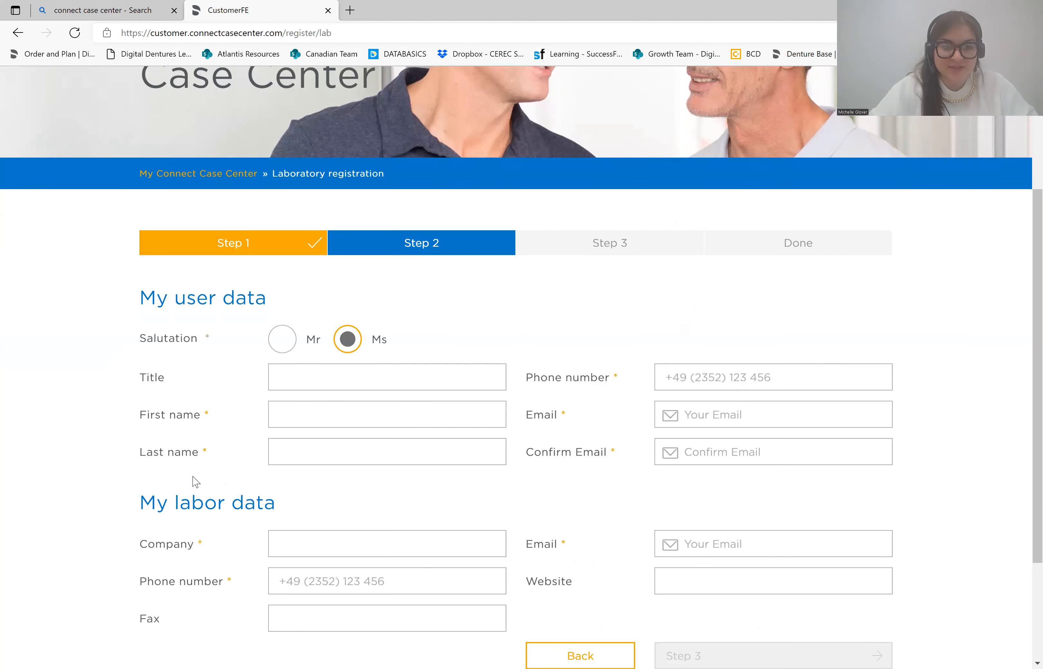
left_click(305, 413)
type("Test")
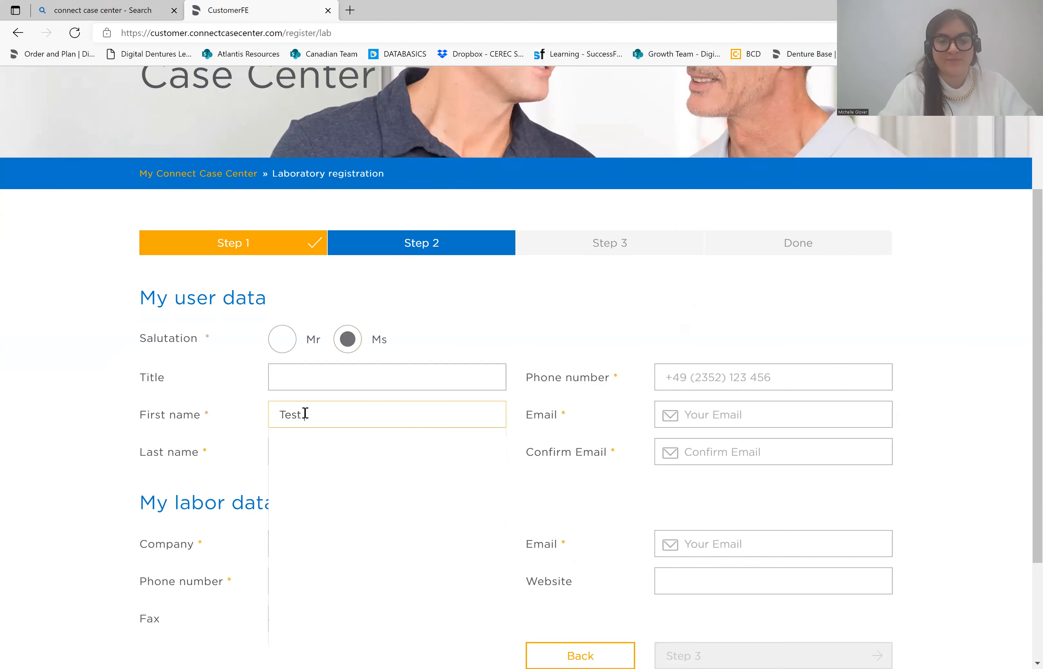
left_click(289, 455)
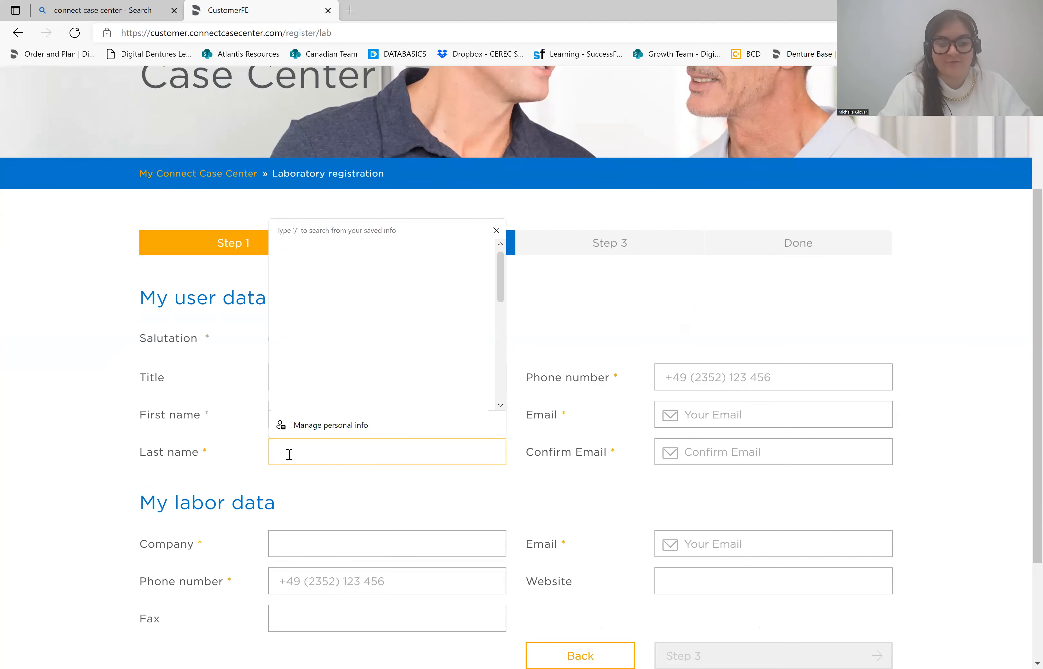
type("Test")
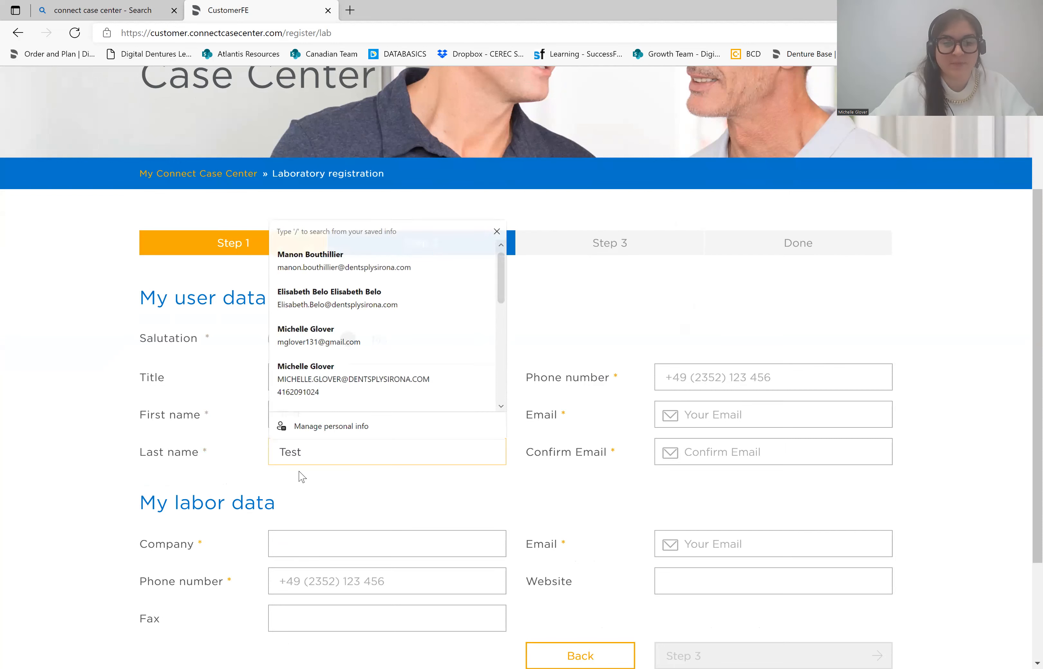
left_click(195, 445)
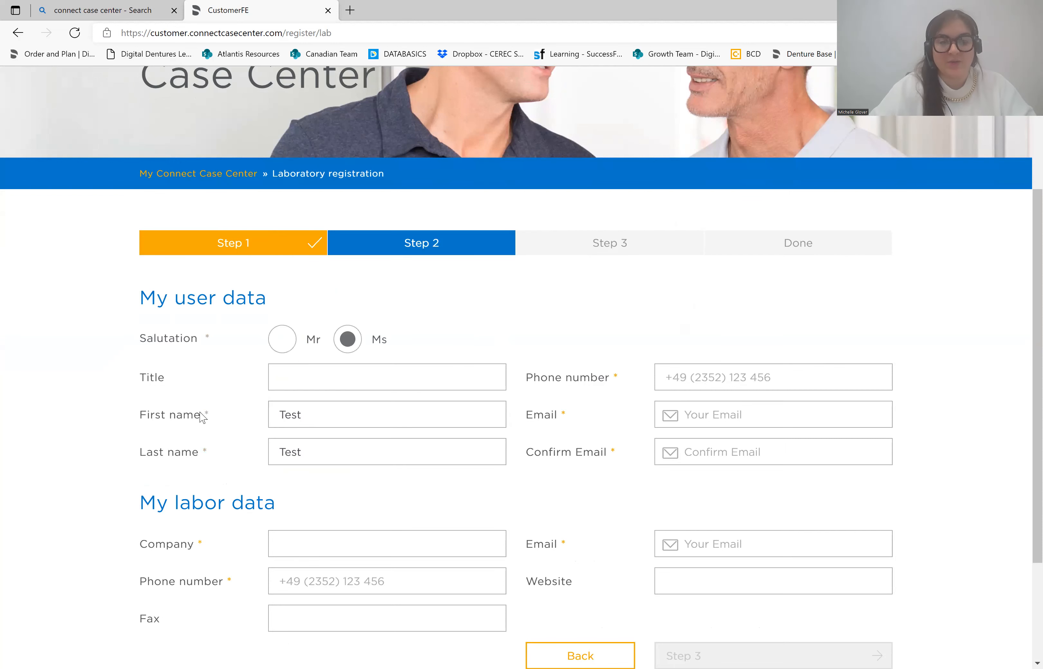
- Enter the contact's phone number and e-mail, with a matching lowercase confirmation e-mail
left_click(716, 380)
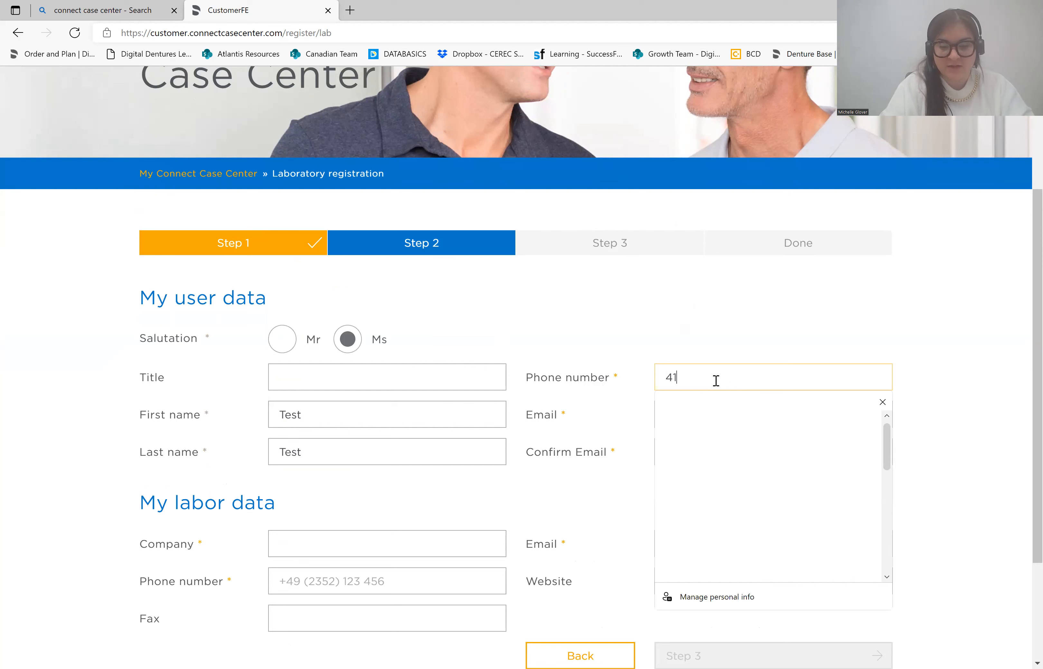
left_click(741, 406)
left_click(709, 415)
type("test@gmail.com")
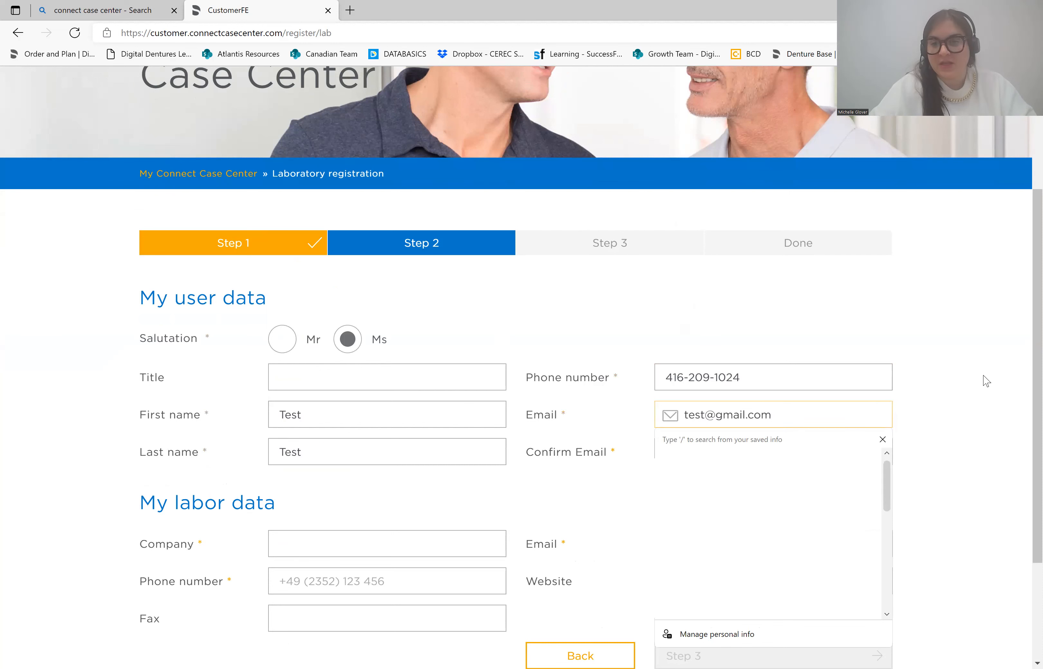
left_click(945, 420)
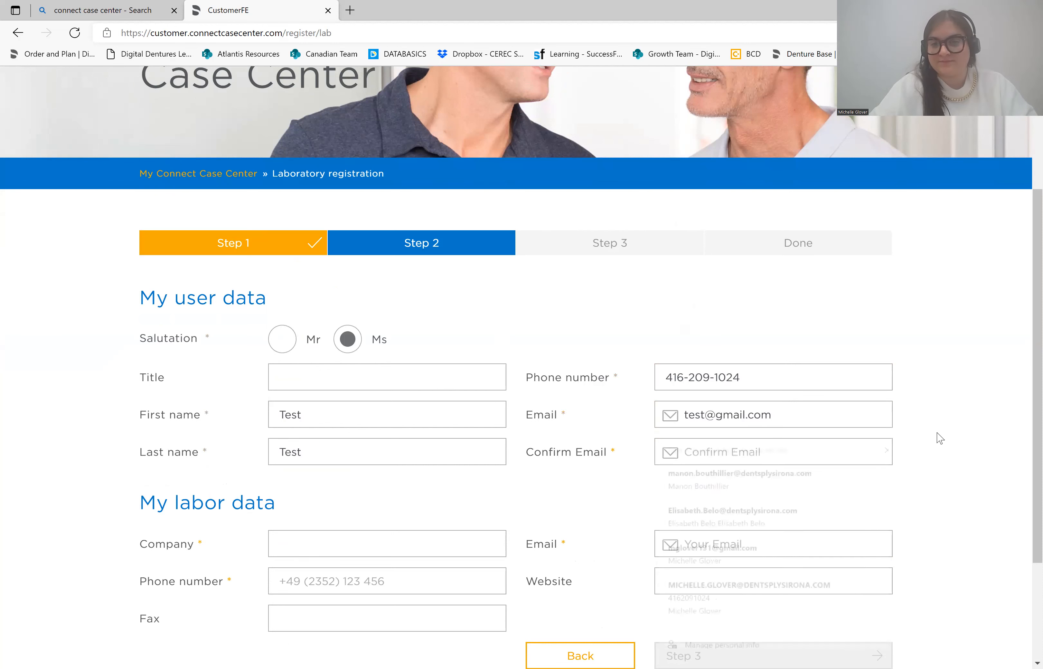
left_click(712, 455)
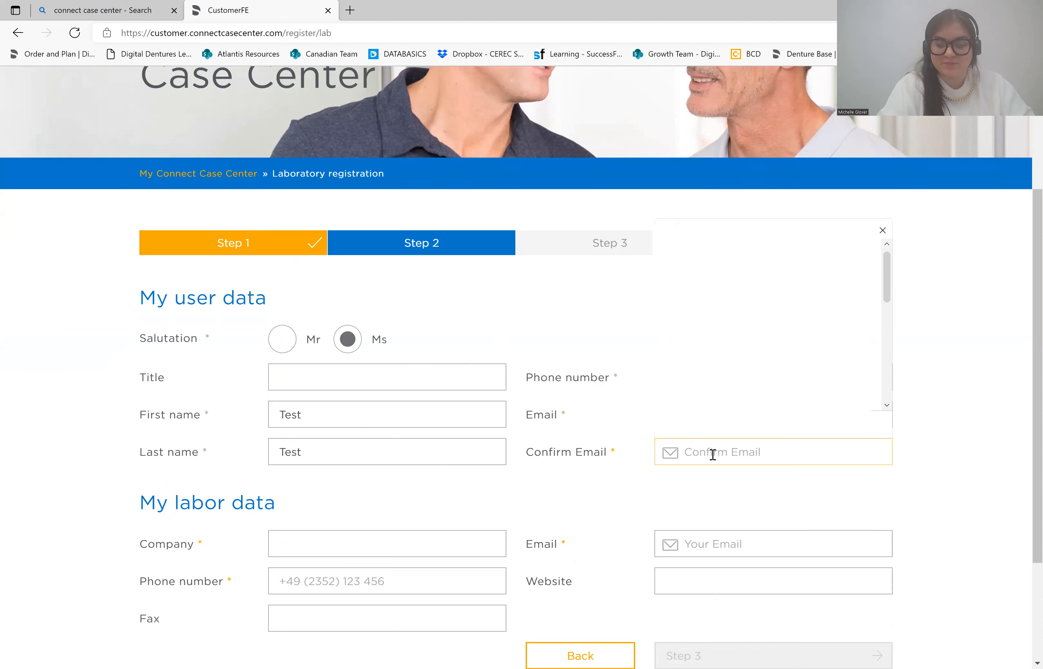
type("Test@gmail.com")
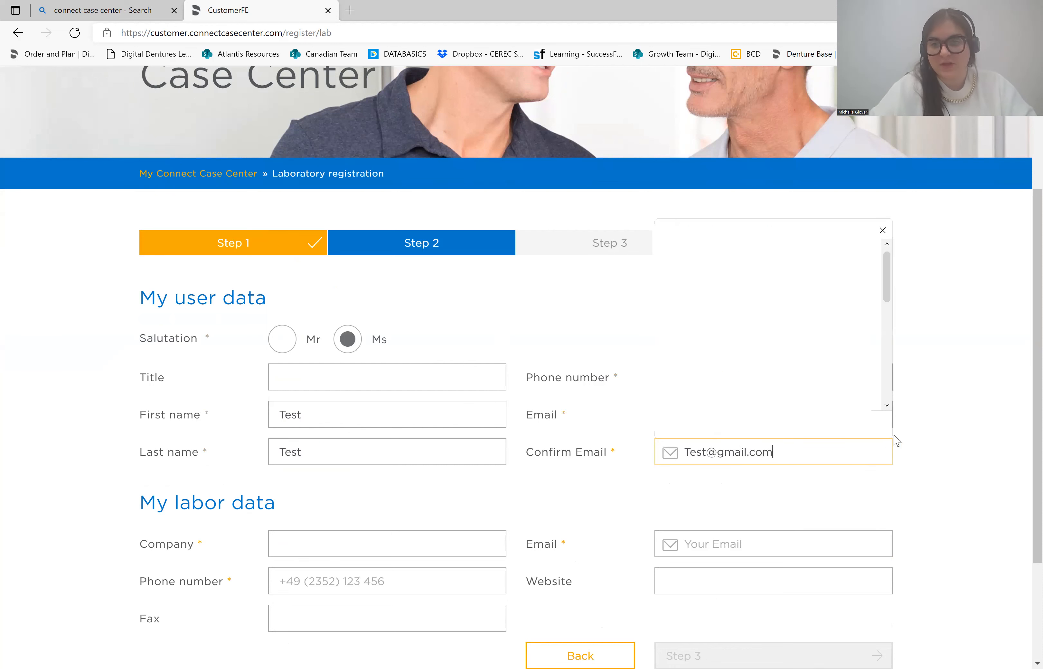
left_click(986, 476)
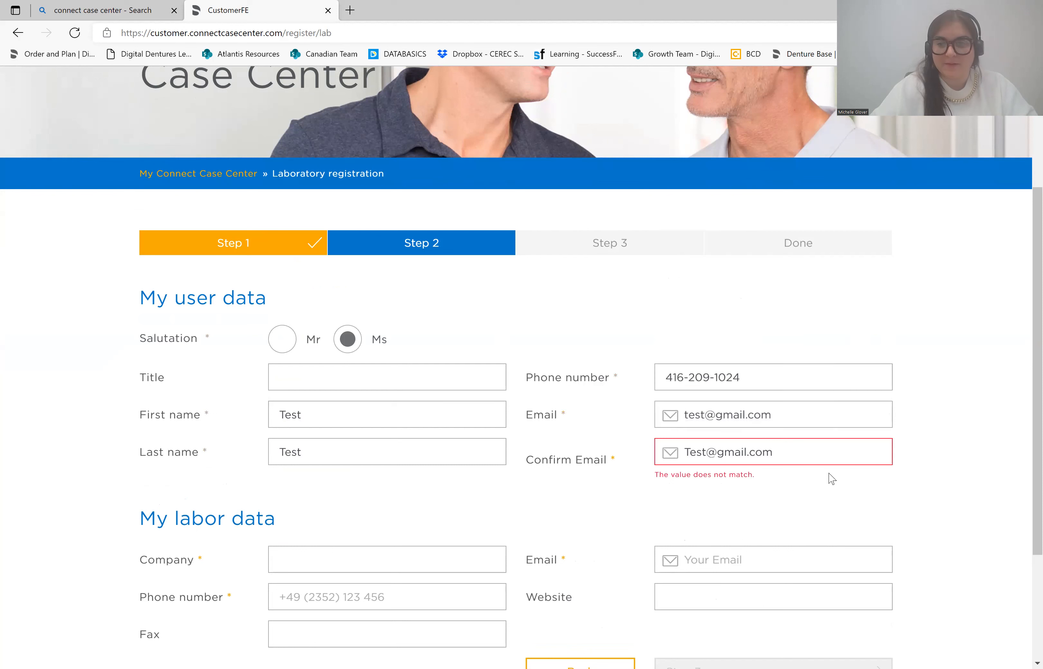
left_click(693, 455)
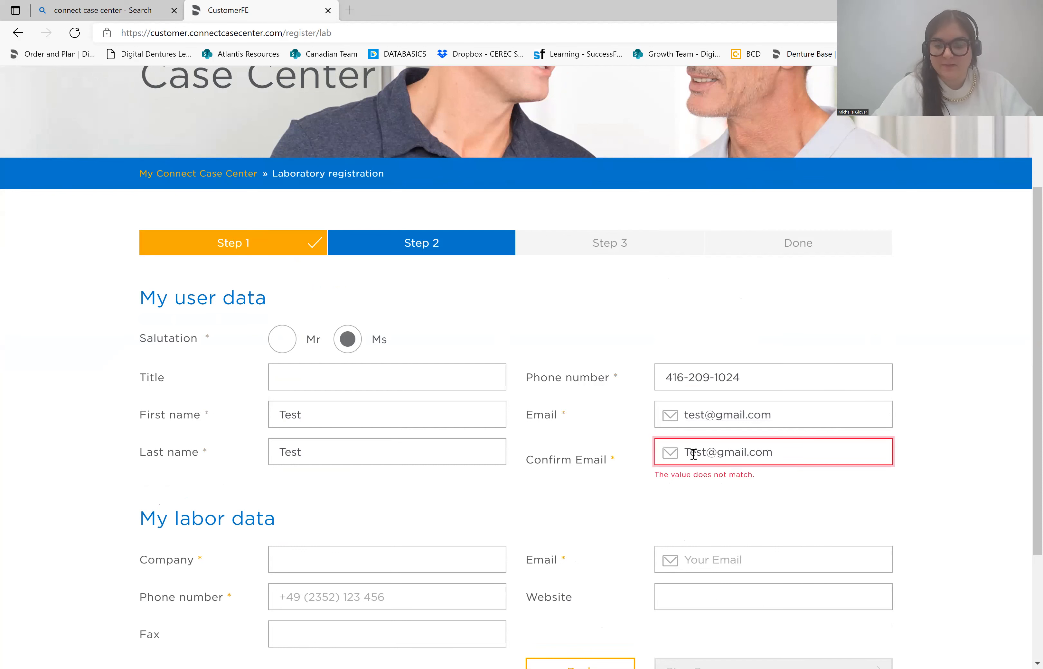
key("BackSpace")
type("t")
left_click(740, 509)
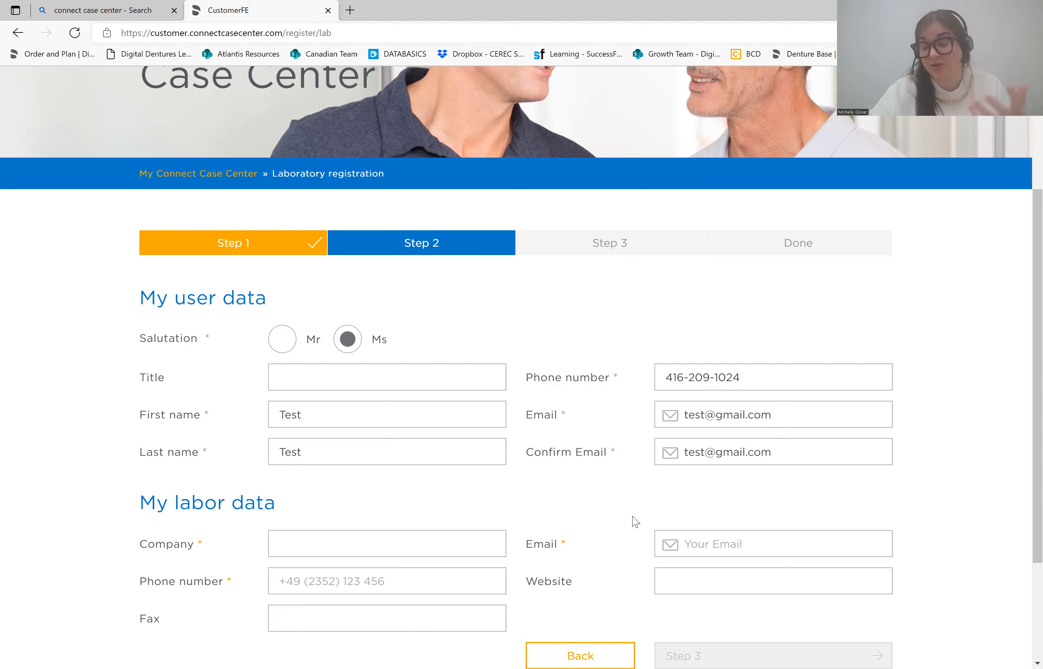
- Fill in company 'test Denture Clinic Lab' plus the lab's phone and e-mail, then continue to Step 3
left_click(354, 549)
type("test D")
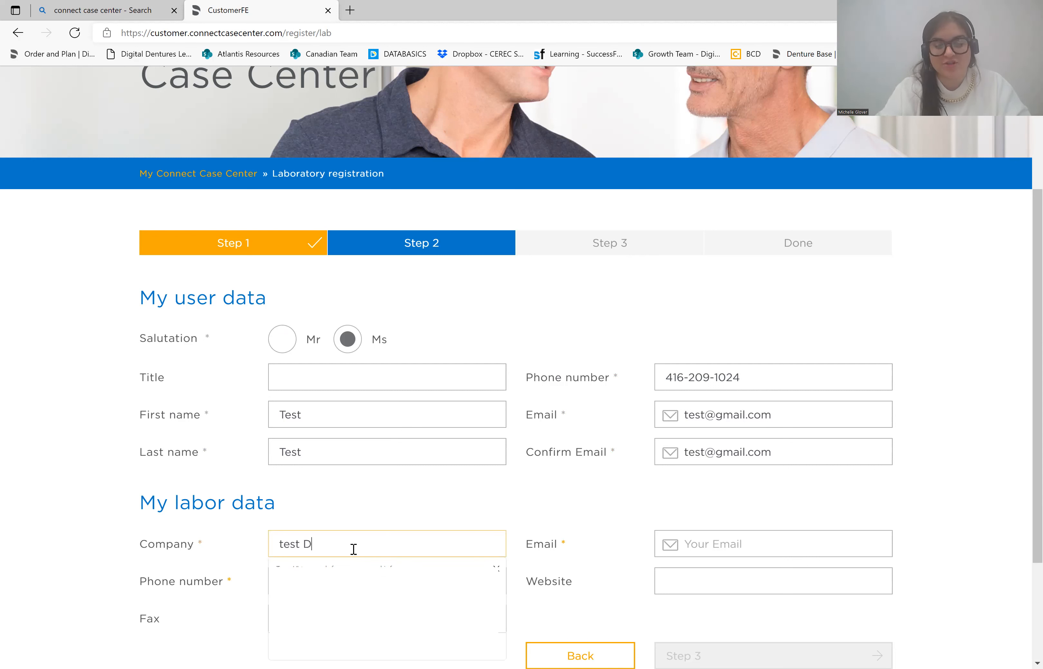
type("enture Clinic Lab")
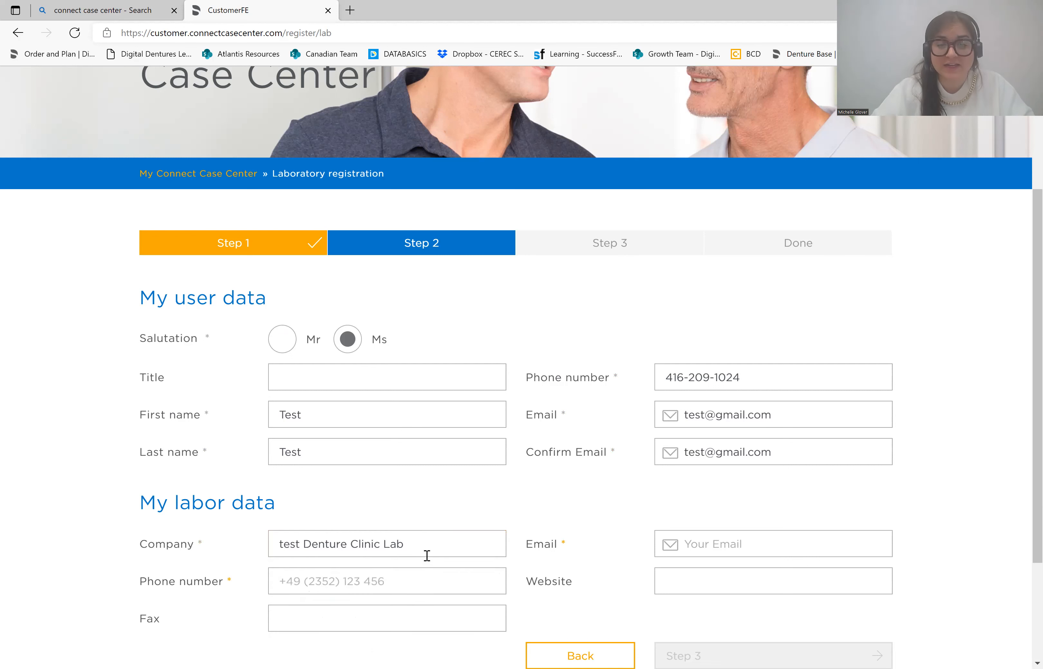
left_click(283, 582)
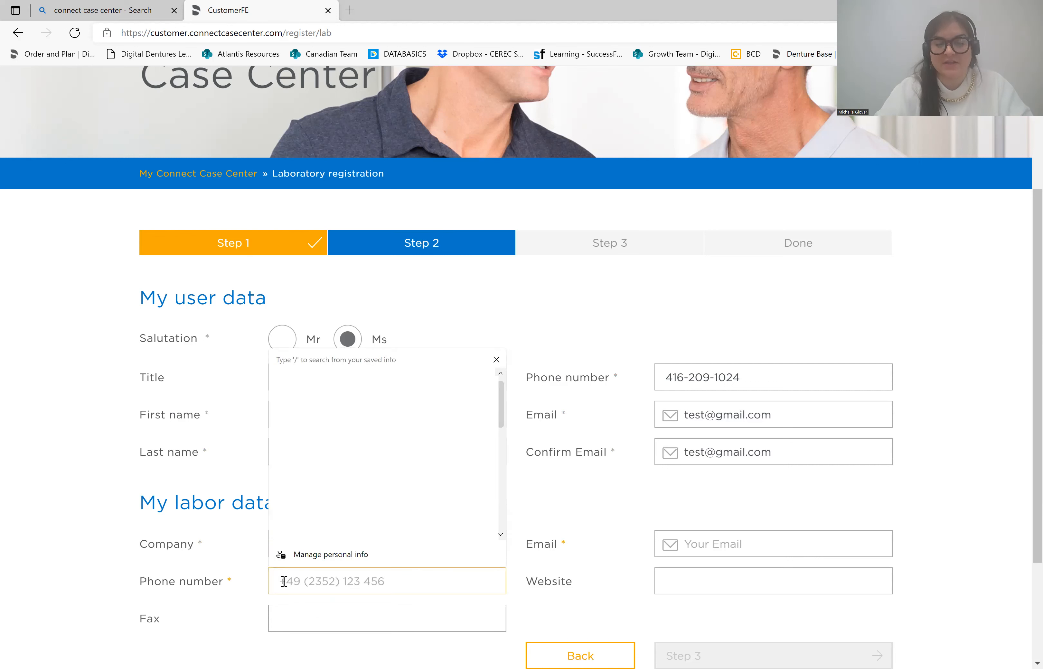
type("16-209-124")
left_click(397, 608)
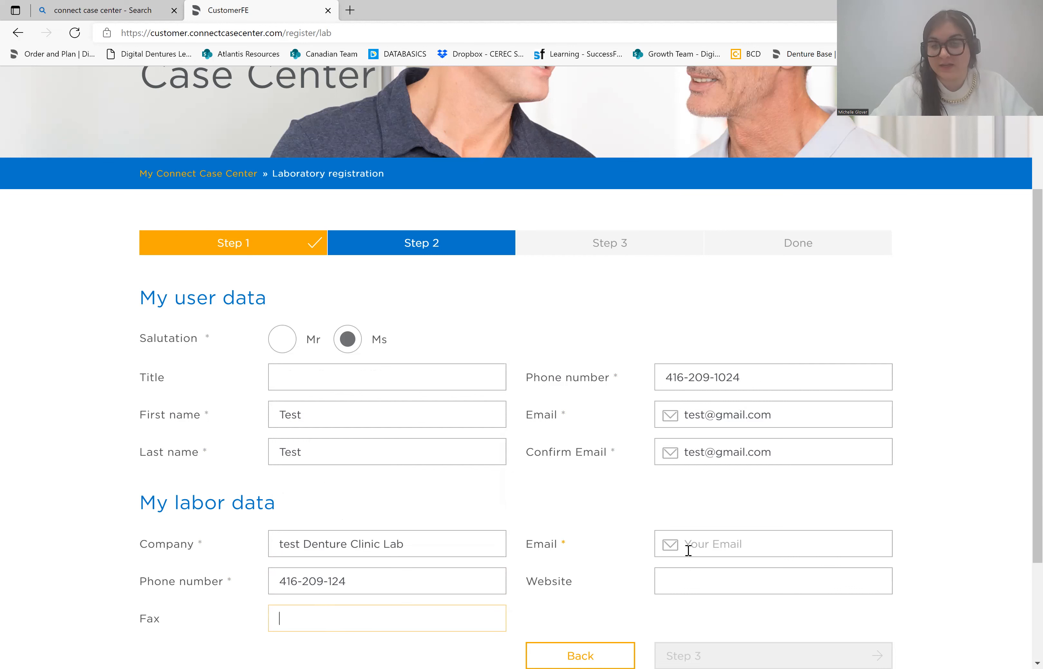
left_click(713, 546)
type("test@gmail.com")
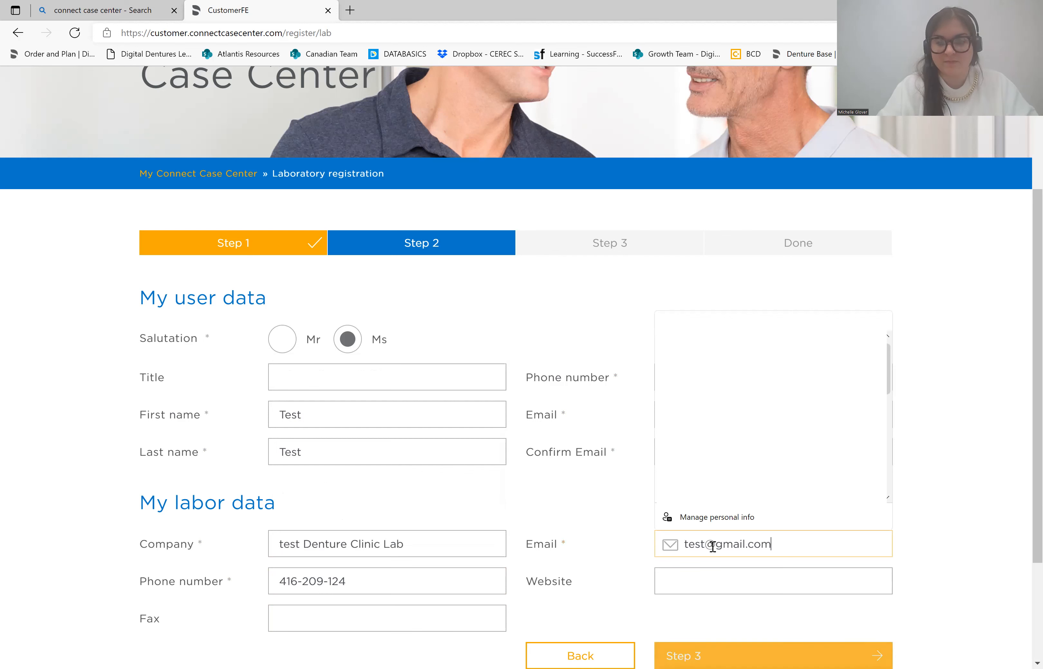
key("Tab")
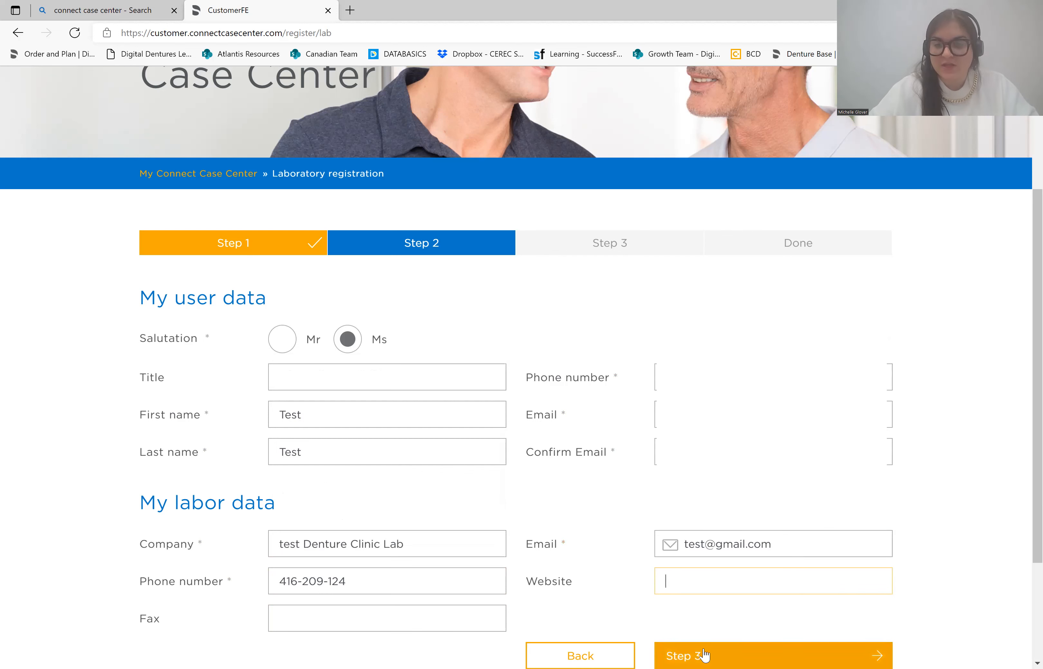
left_click(703, 648)
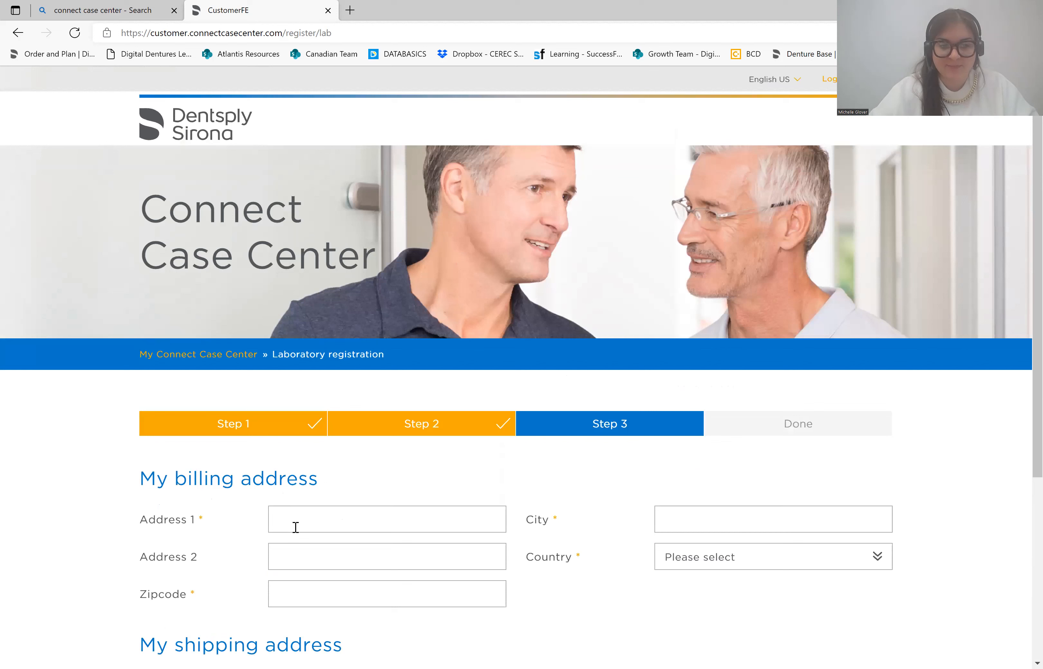
- Fill the billing address from saved details and retype the postal code with a hyphen
left_click(302, 519)
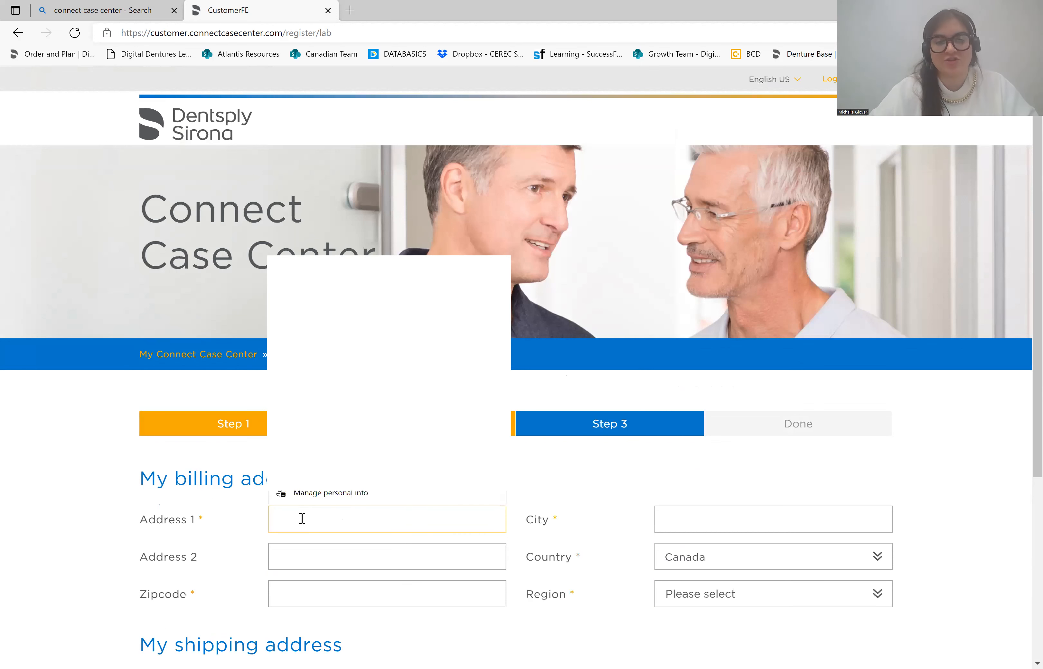
left_click(372, 438)
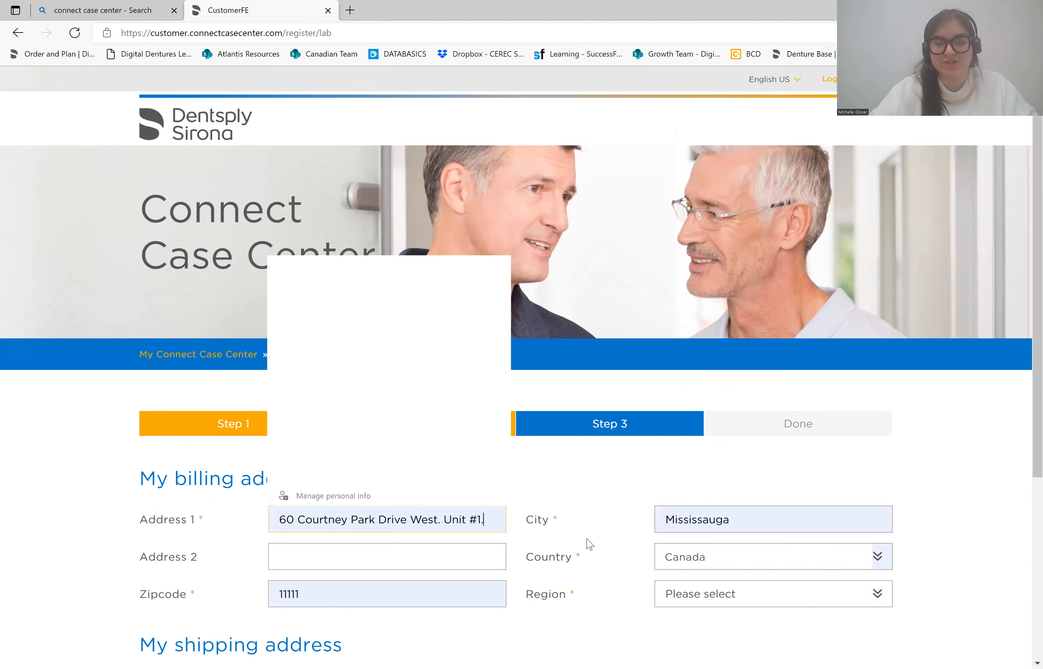
scroll(579, 612, "down", 2)
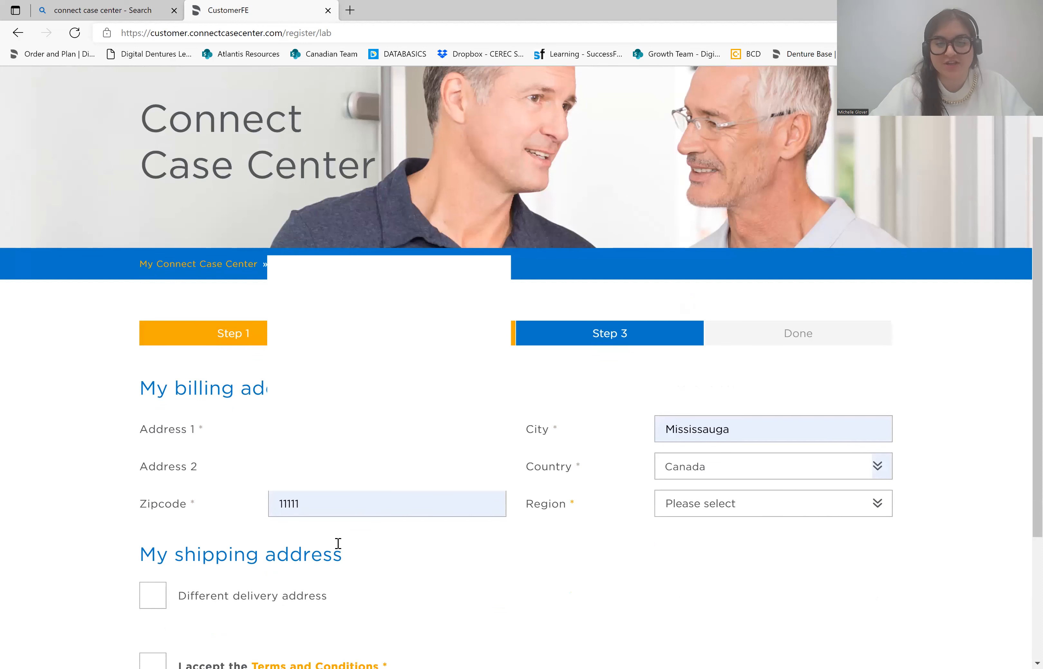
double_click(303, 503)
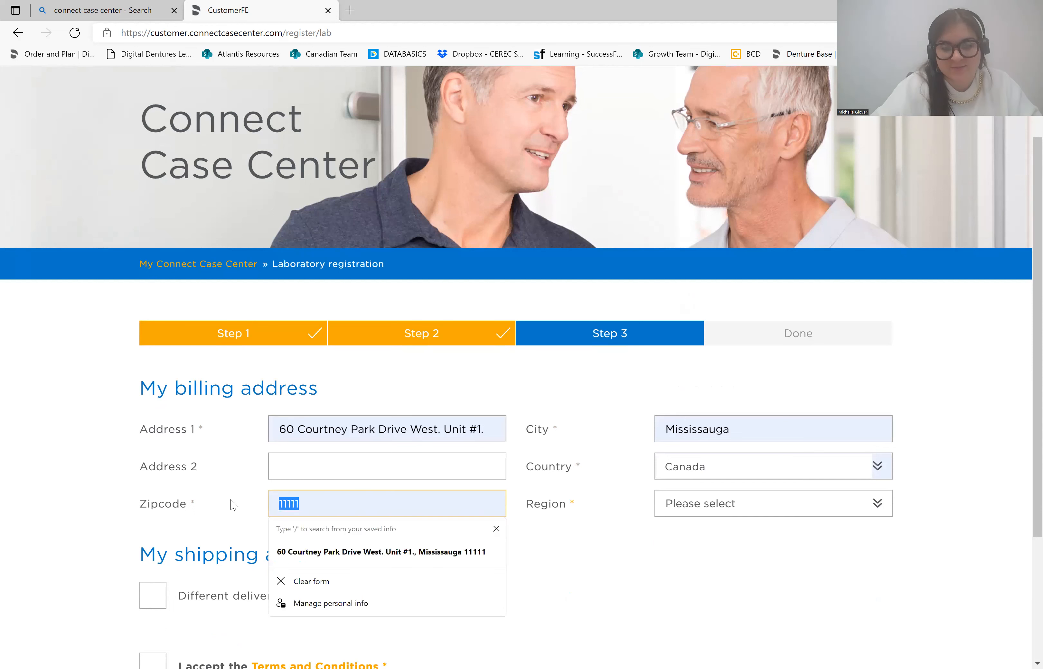
type("L5W")
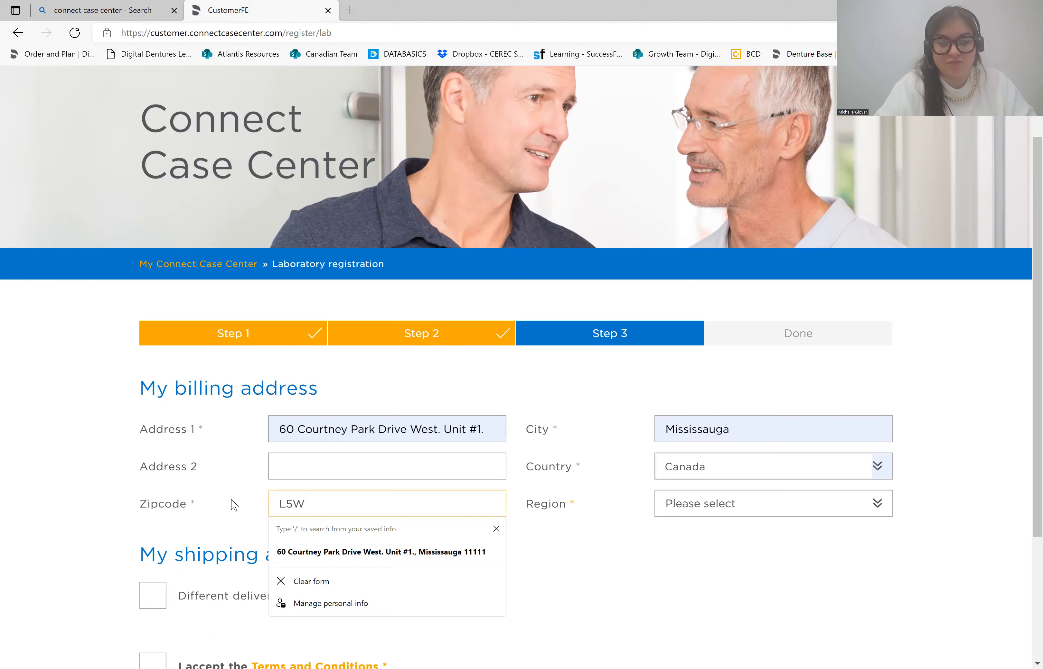
type(" 0B3")
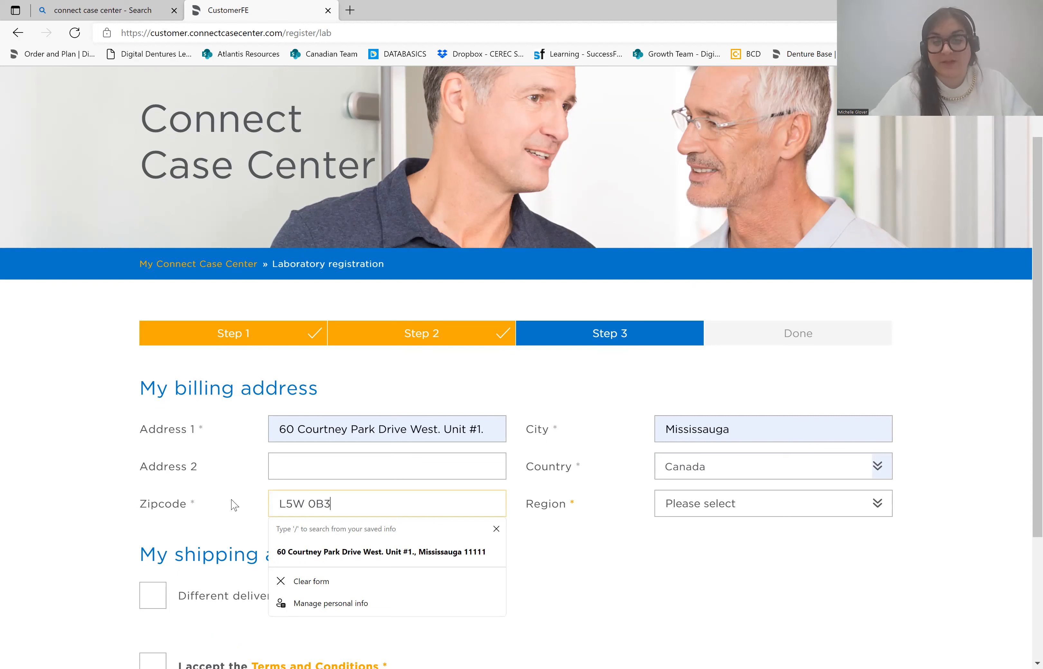
left_click(568, 600)
left_click(308, 504)
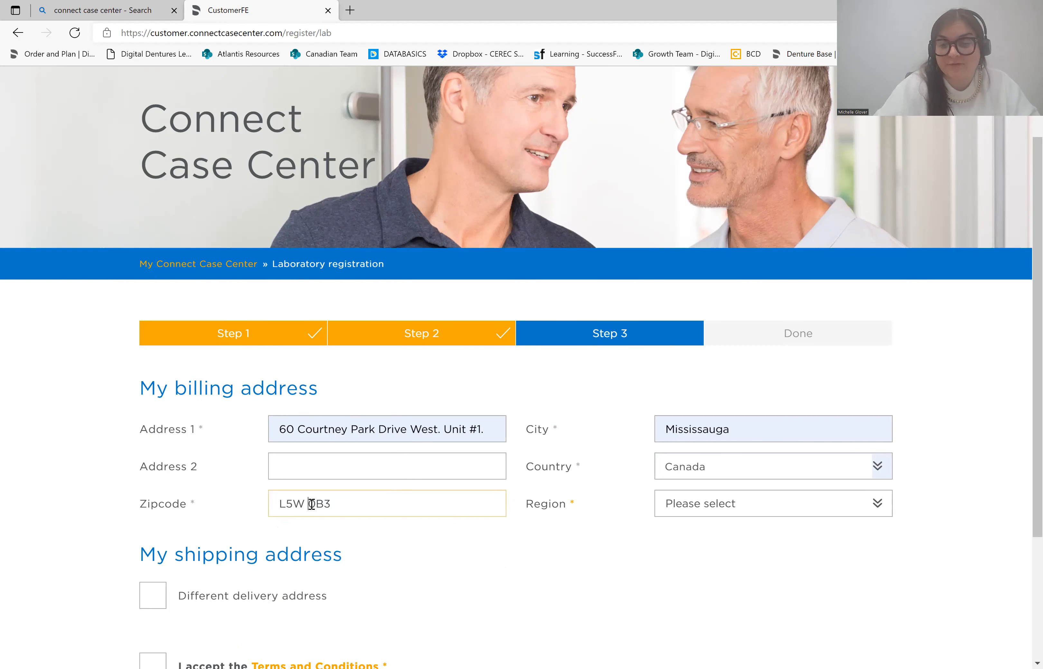
key("BackSpace")
type("-")
left_click(511, 634)
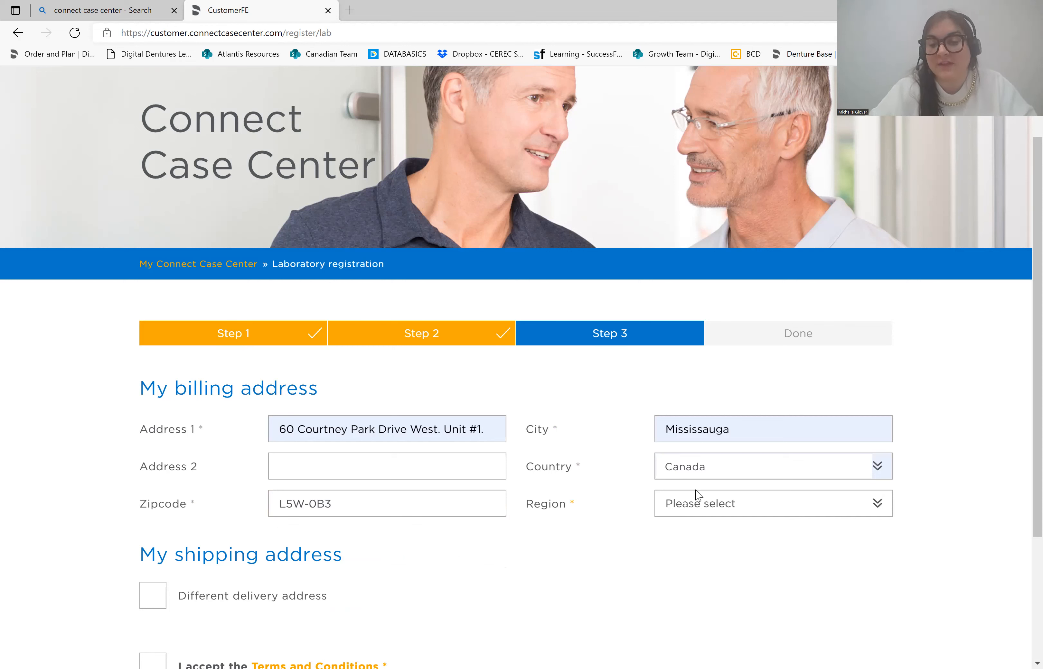
- Select Ontario as the billing region
left_click(725, 504)
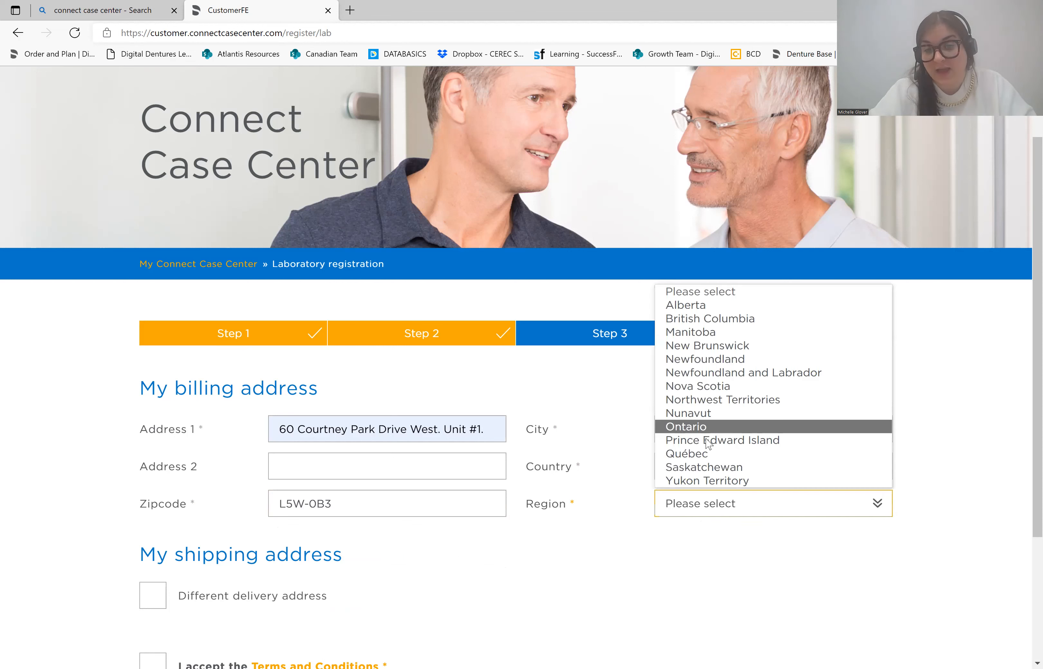
left_click(694, 423)
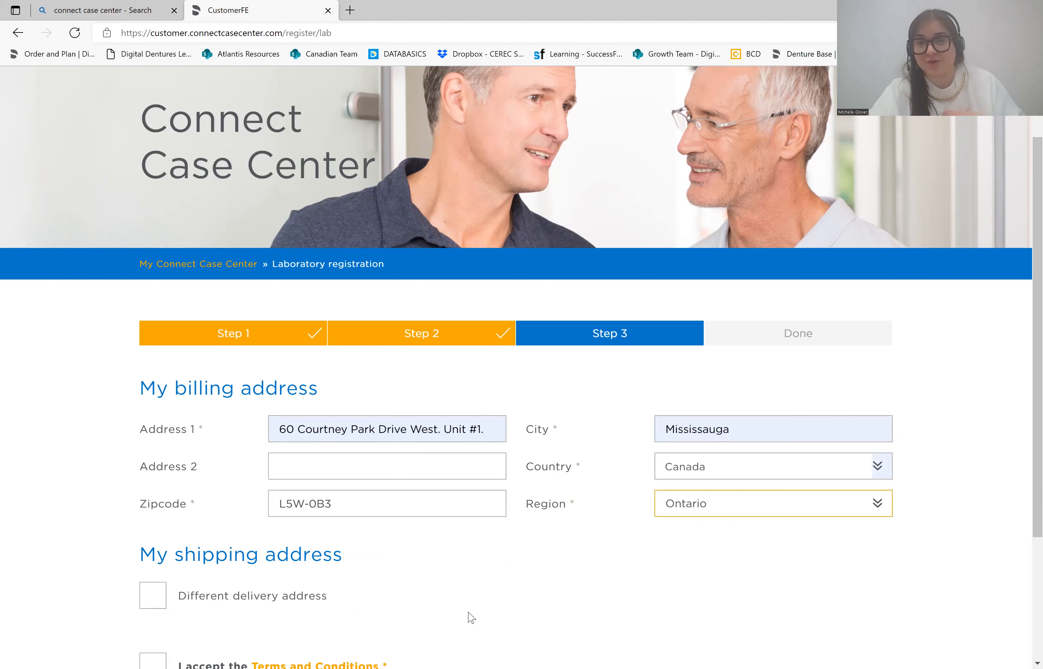
scroll(496, 594, "down", 4)
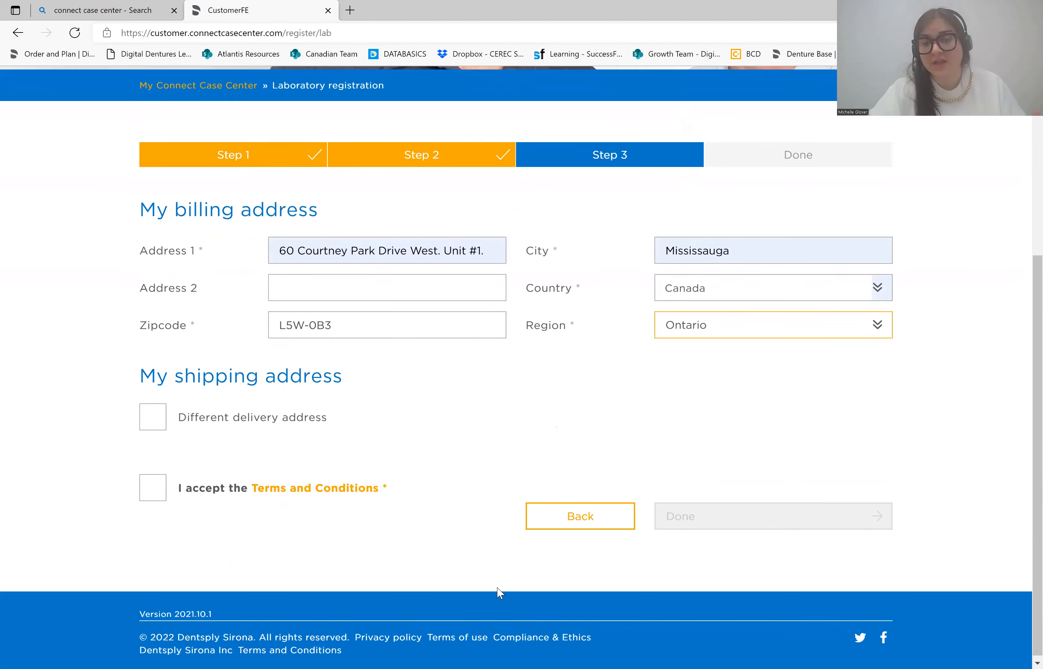
scroll(565, 421, "up", 2)
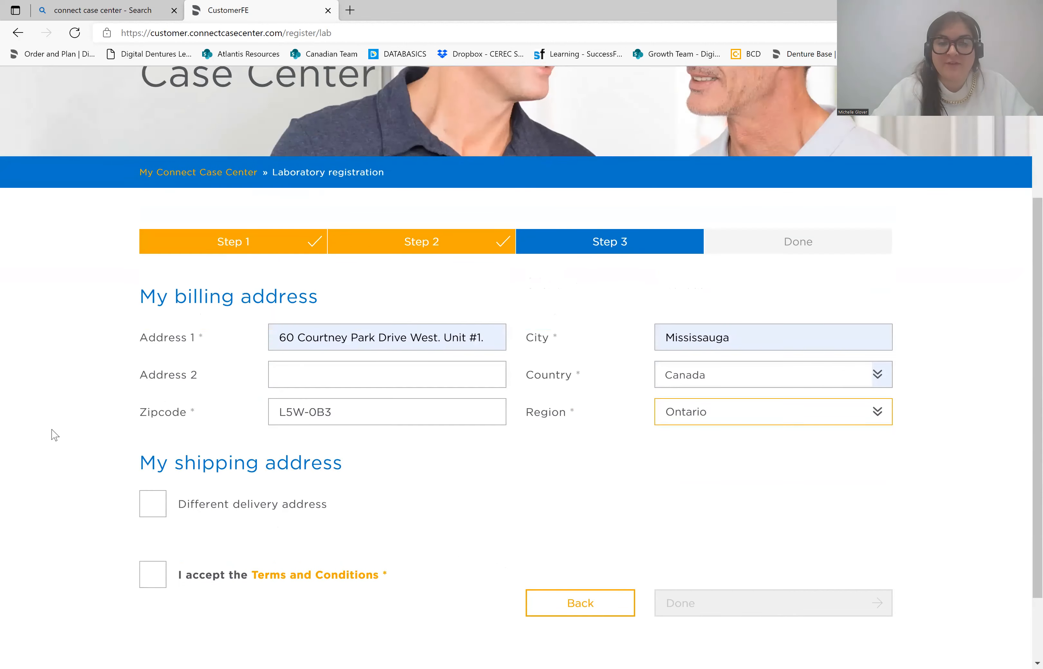
- Tick 'I accept the Terms and Conditions' and the reCAPTCHA 'I'm not a robot' box
left_click(151, 577)
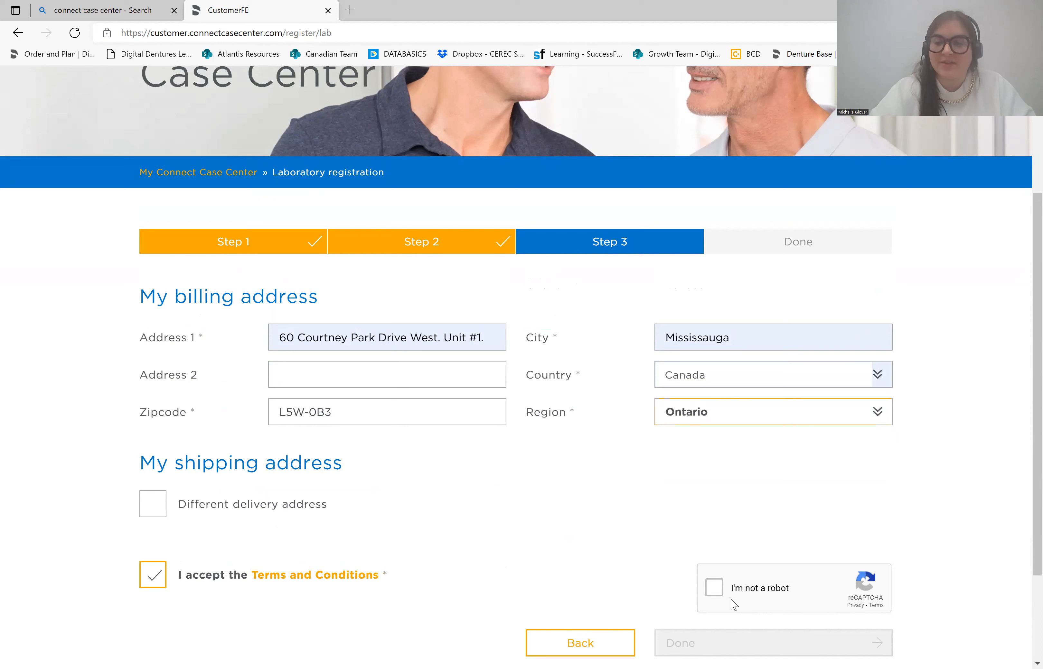
left_click(719, 589)
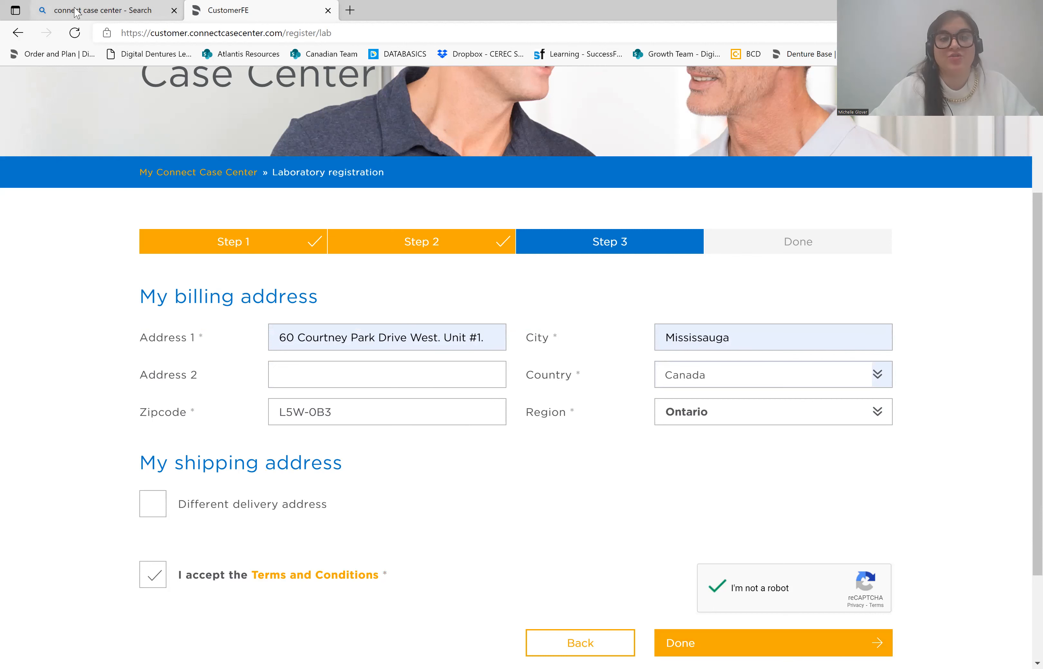
- Return to the portal, log in with Remember login ticked, and open My Favorite Recipients
left_click(110, 10)
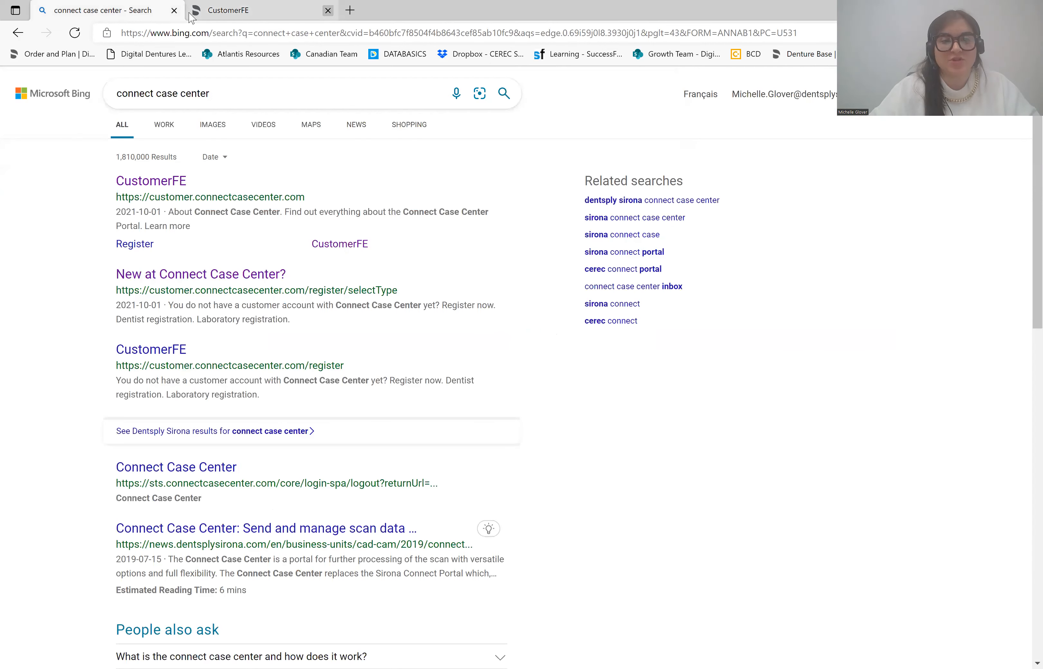
left_click(159, 182)
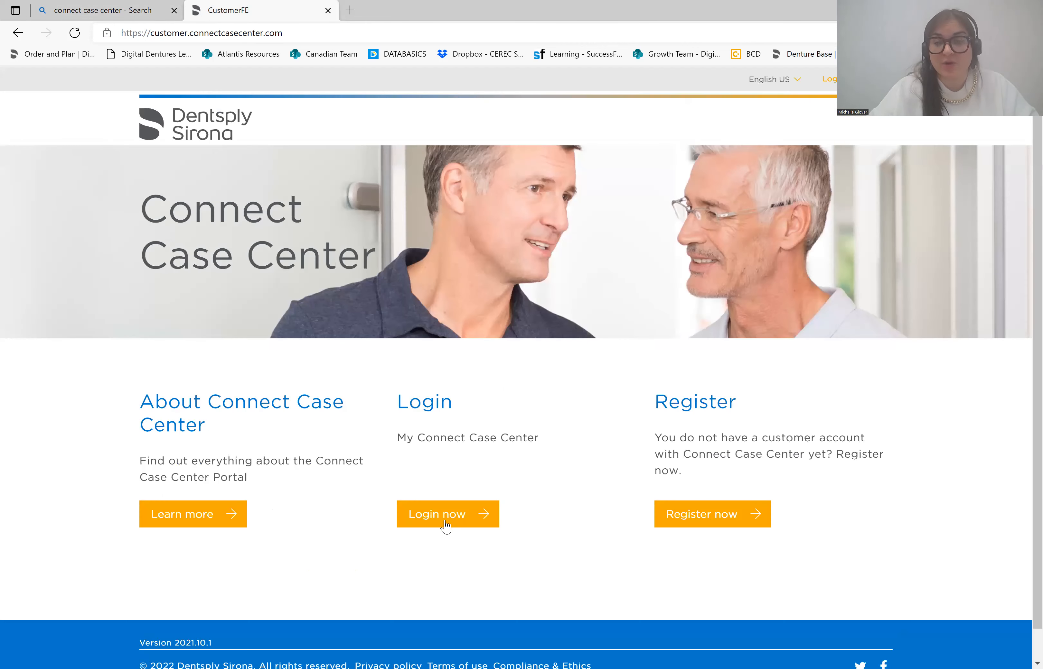
left_click(444, 515)
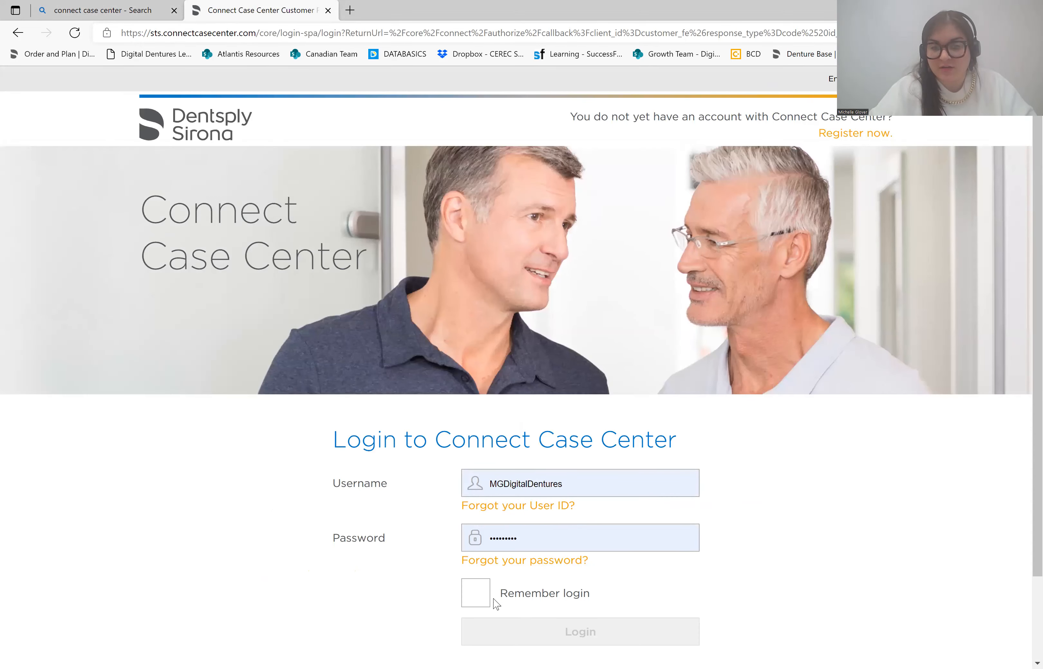
left_click(537, 630)
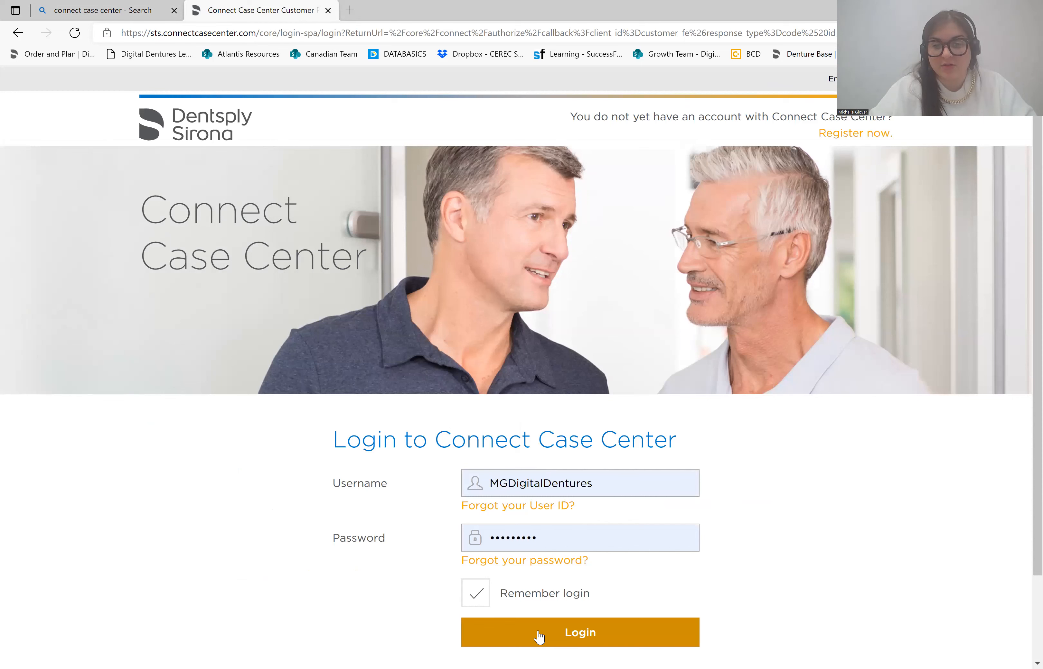
left_click(538, 635)
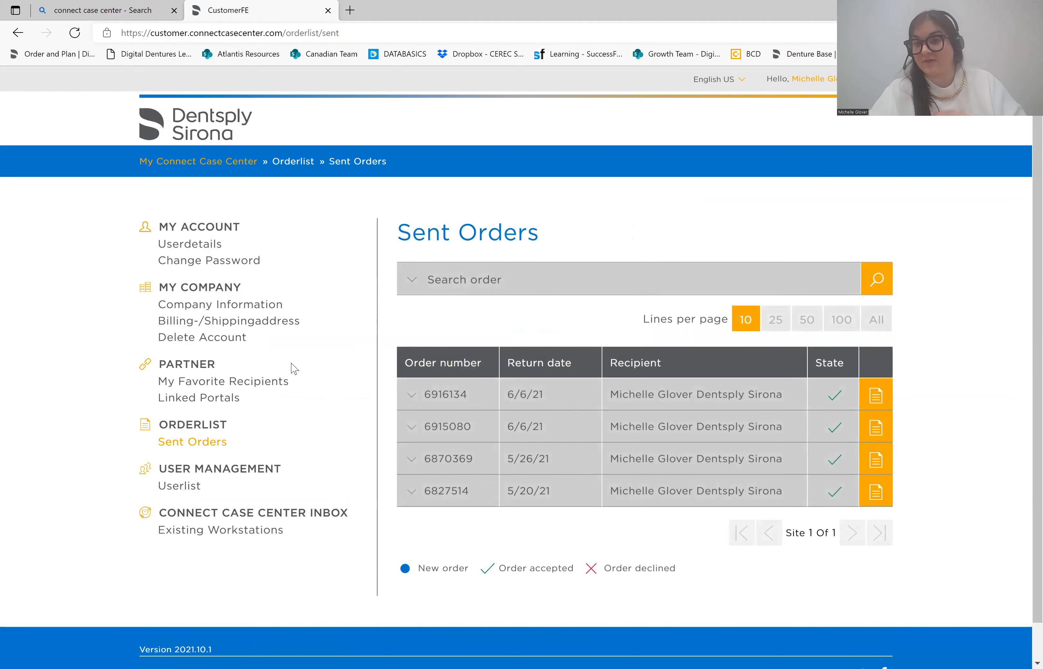
left_click(257, 387)
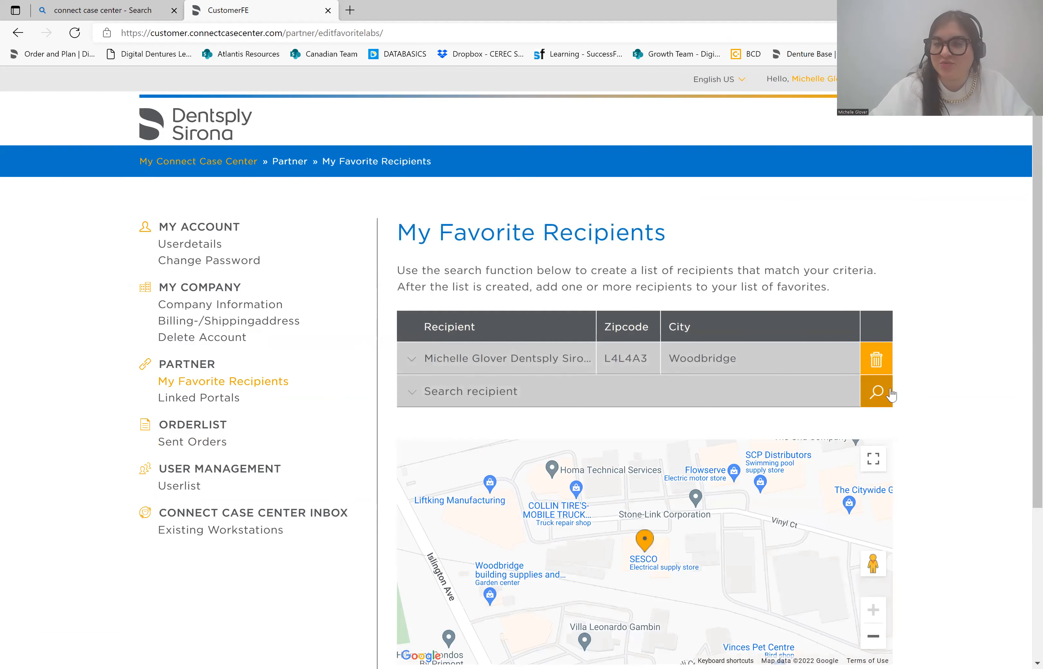
- Expand Search recipient, choose Search direct, and set Country to Canada
left_click(881, 396)
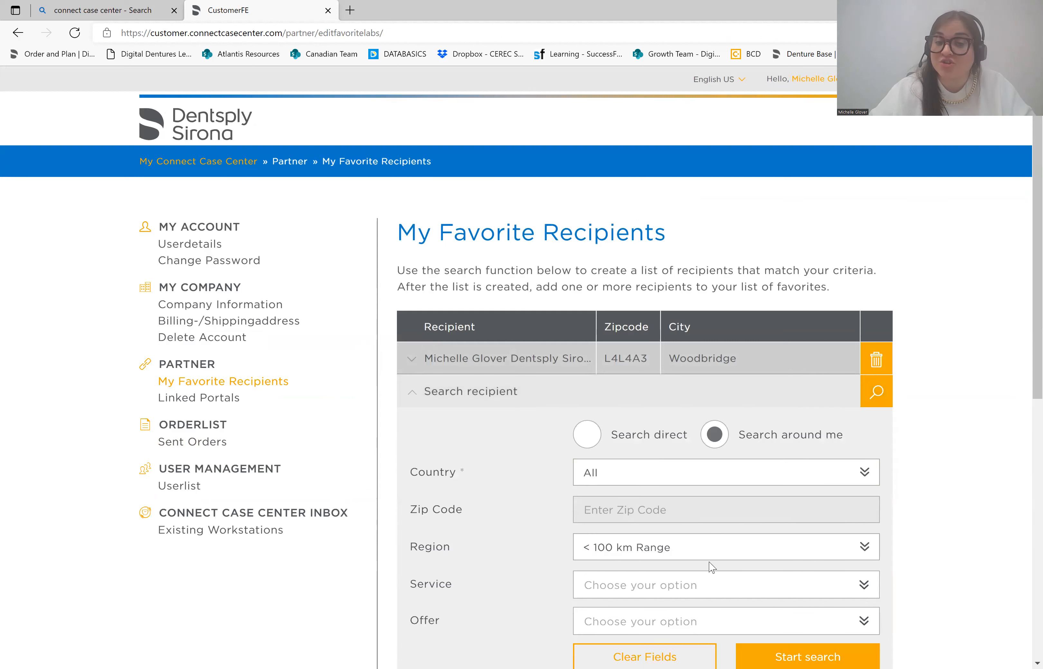
left_click(592, 440)
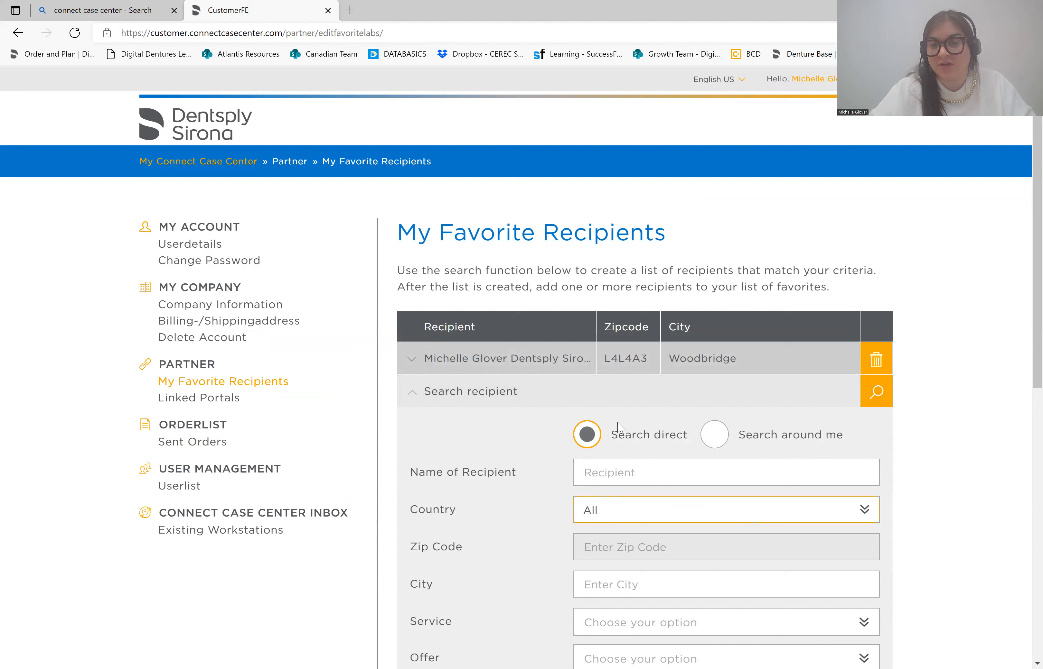
left_click(618, 508)
scroll(630, 372, "down", 10)
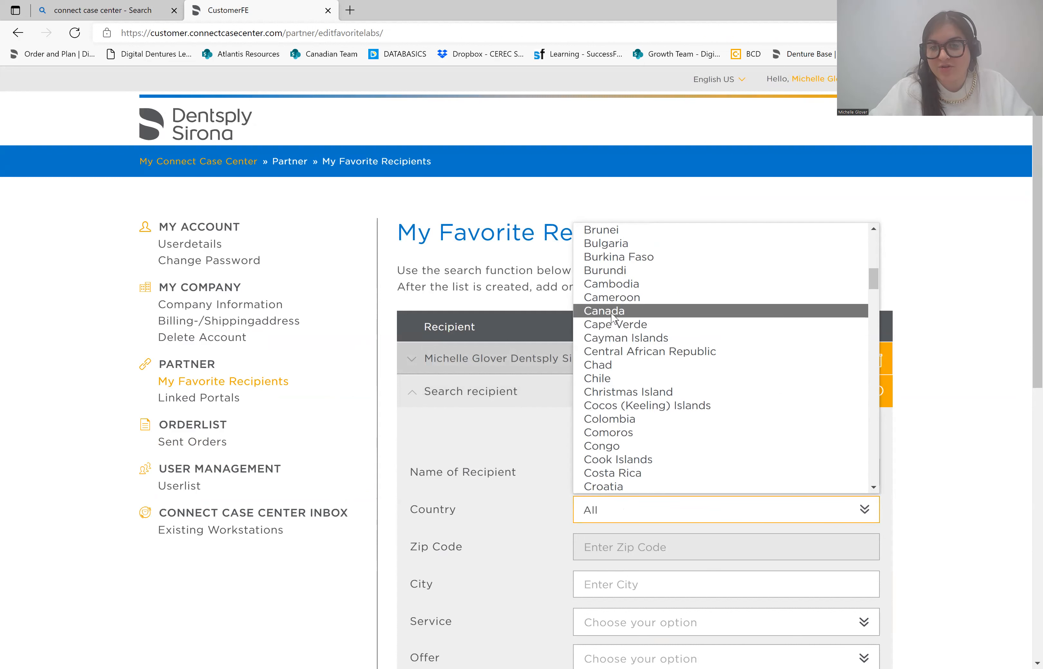
left_click(614, 311)
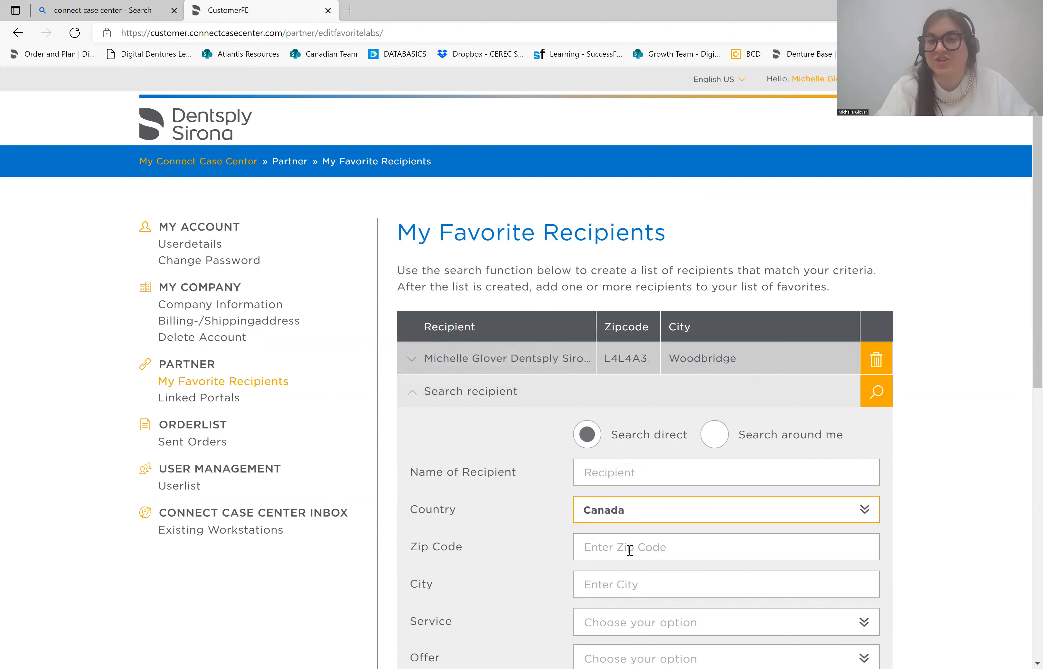
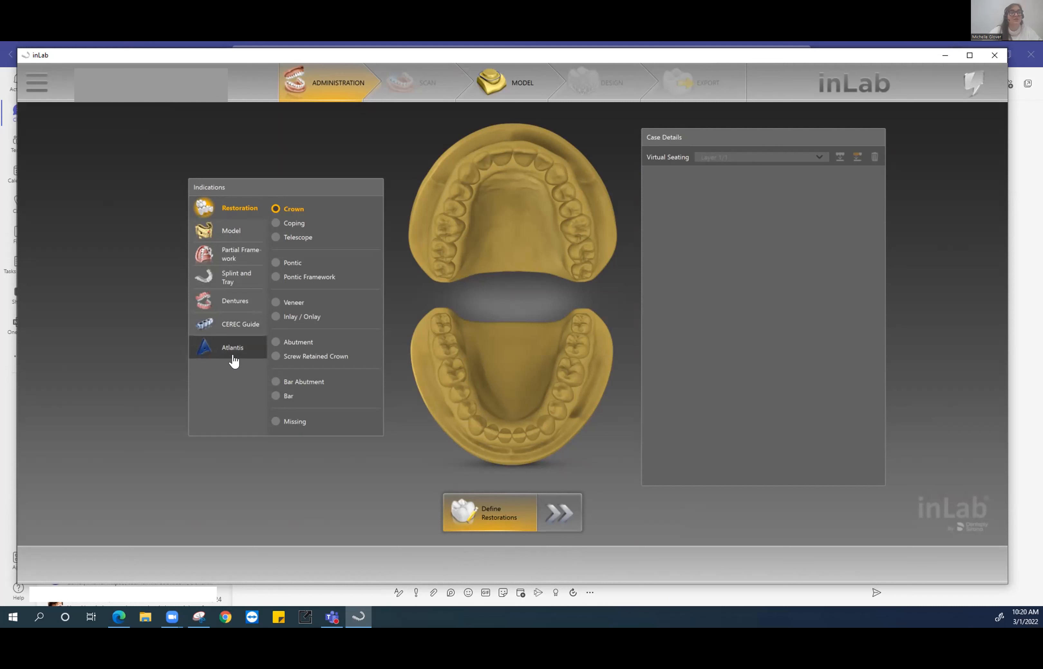
- Add the lower jaw as an LJ Model indication, then advance the case to the Model step
left_click(225, 231)
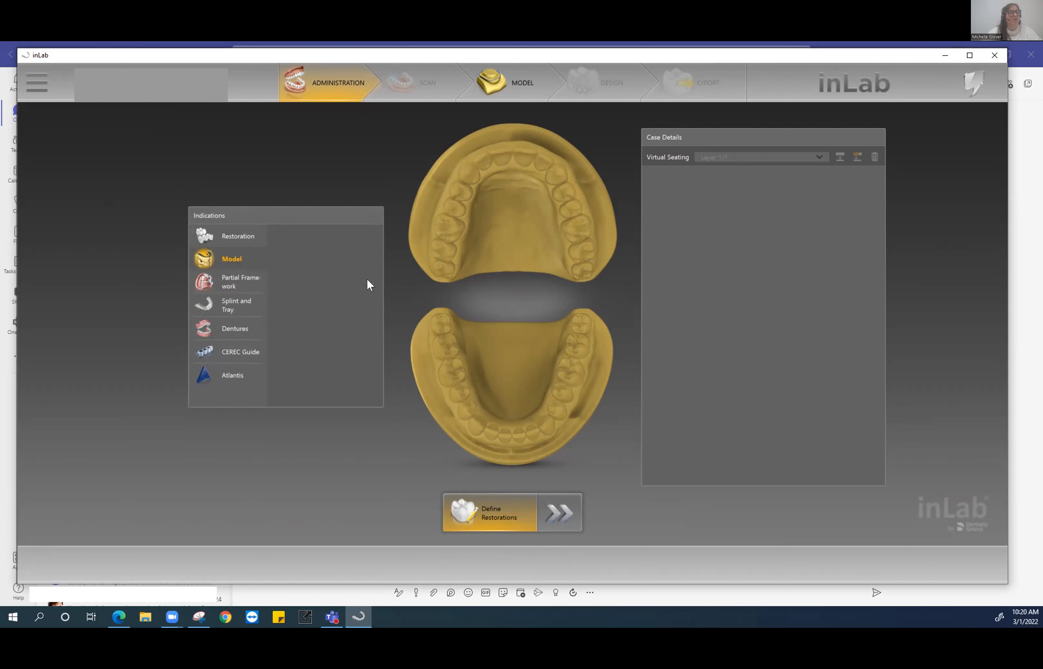
left_click(460, 336)
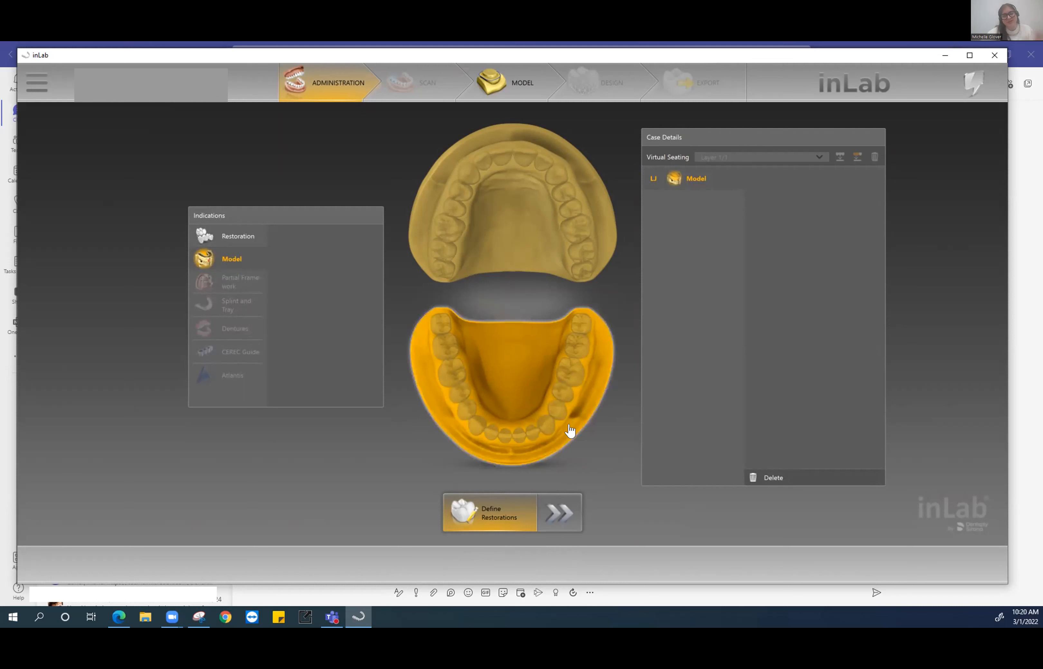
left_click(513, 94)
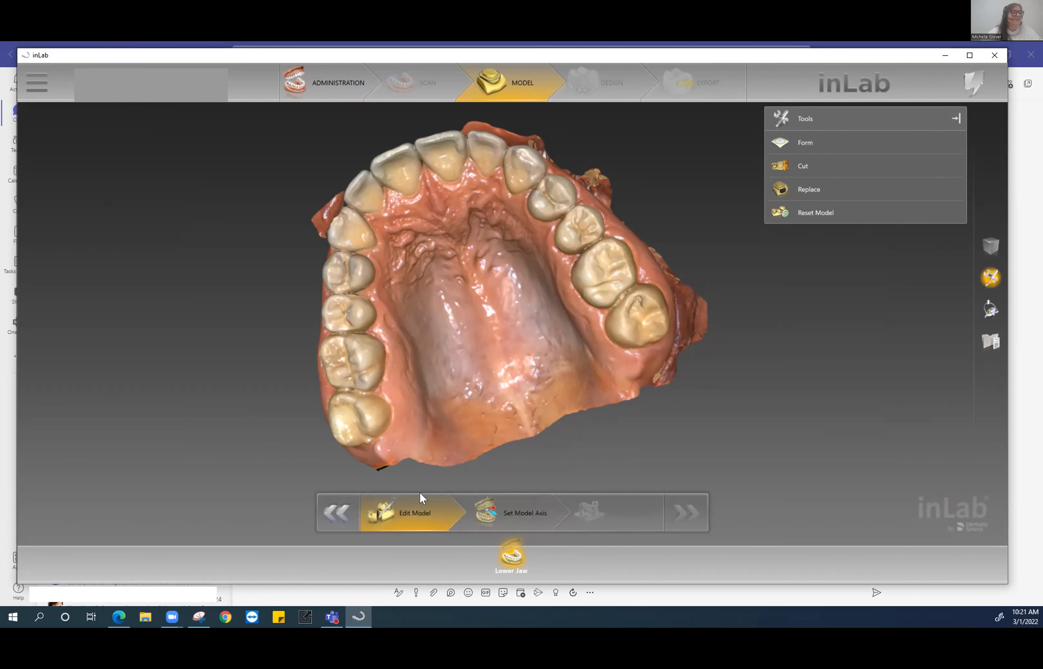
- Rotate the scanned upper jaw to a side view and back to top-down to inspect it
middle_click_drag(473, 246, 575, 286)
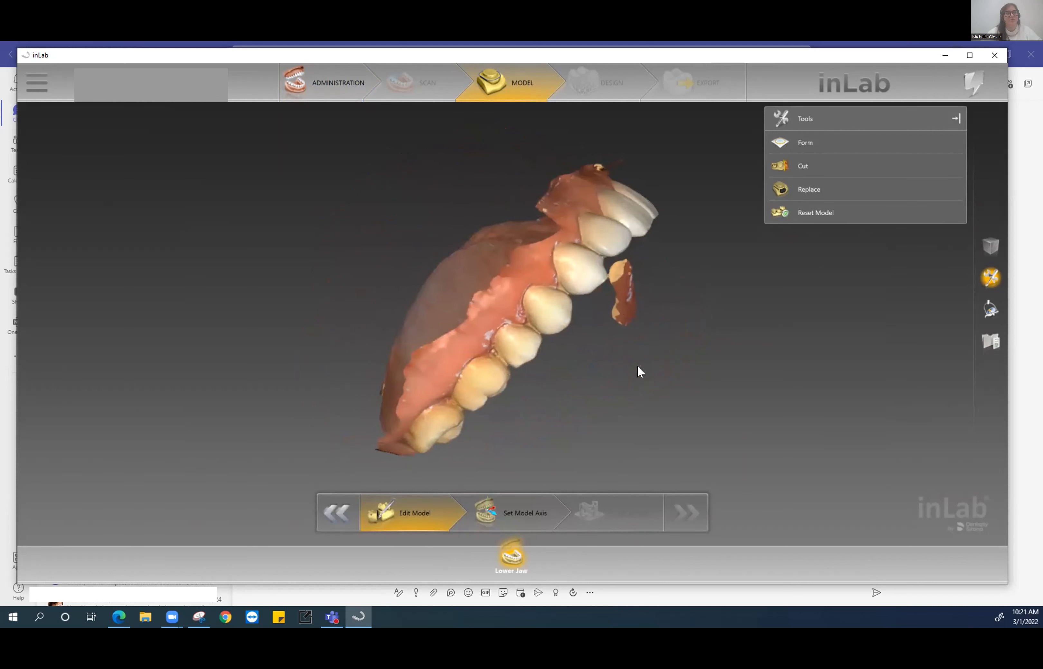
middle_click_drag(608, 348, 559, 288)
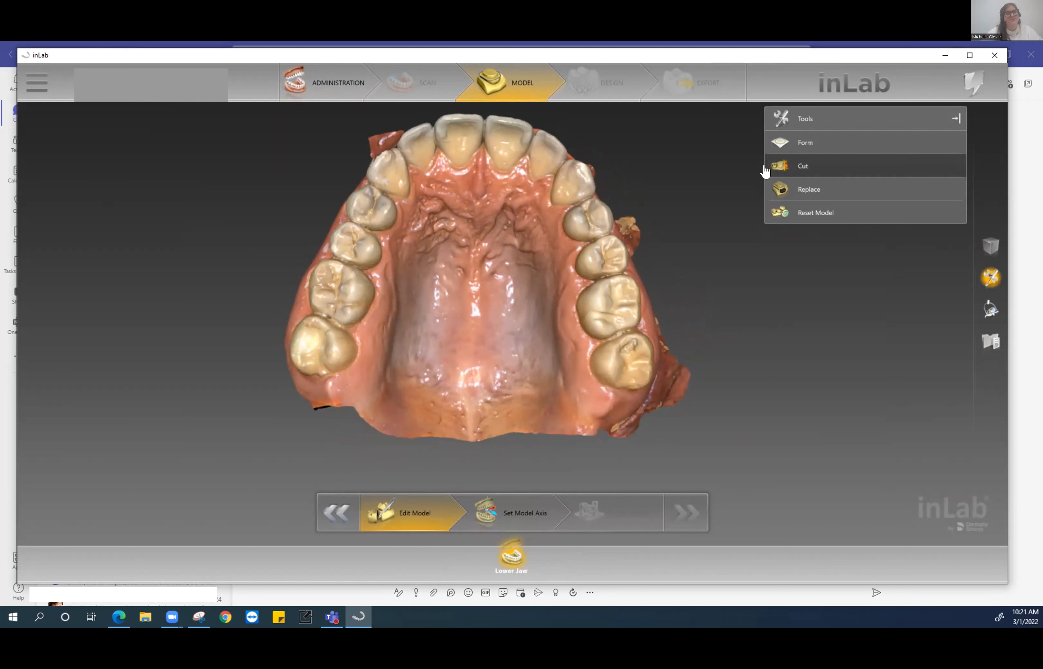
- Try the Form, Cut and Replace tools in turn, ending with Replace selected
left_click(790, 153)
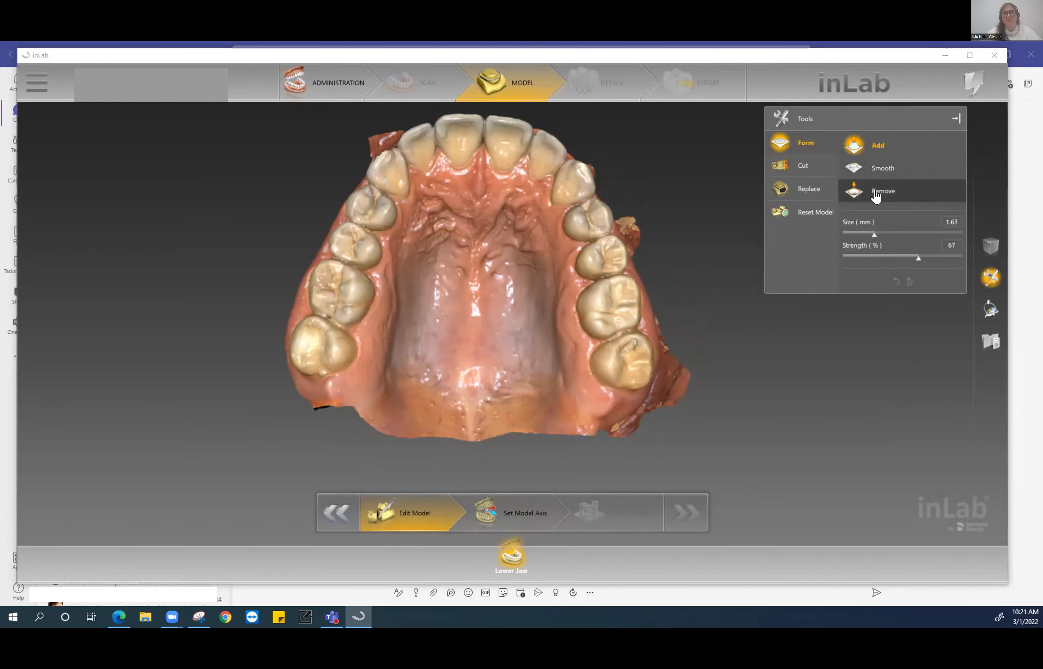
left_click(797, 168)
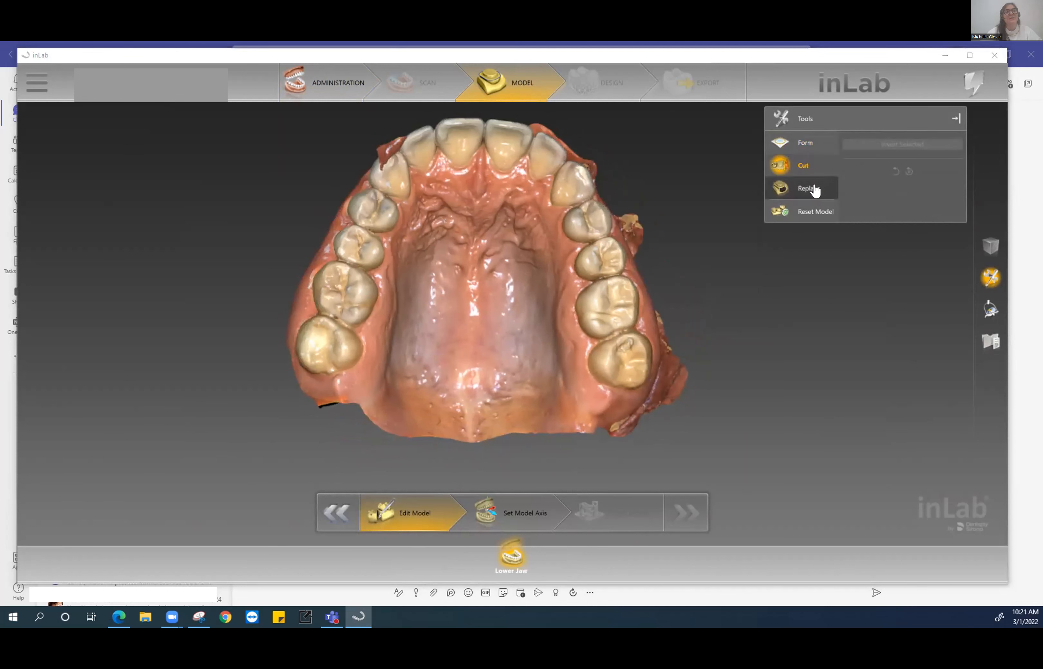
left_click(800, 195)
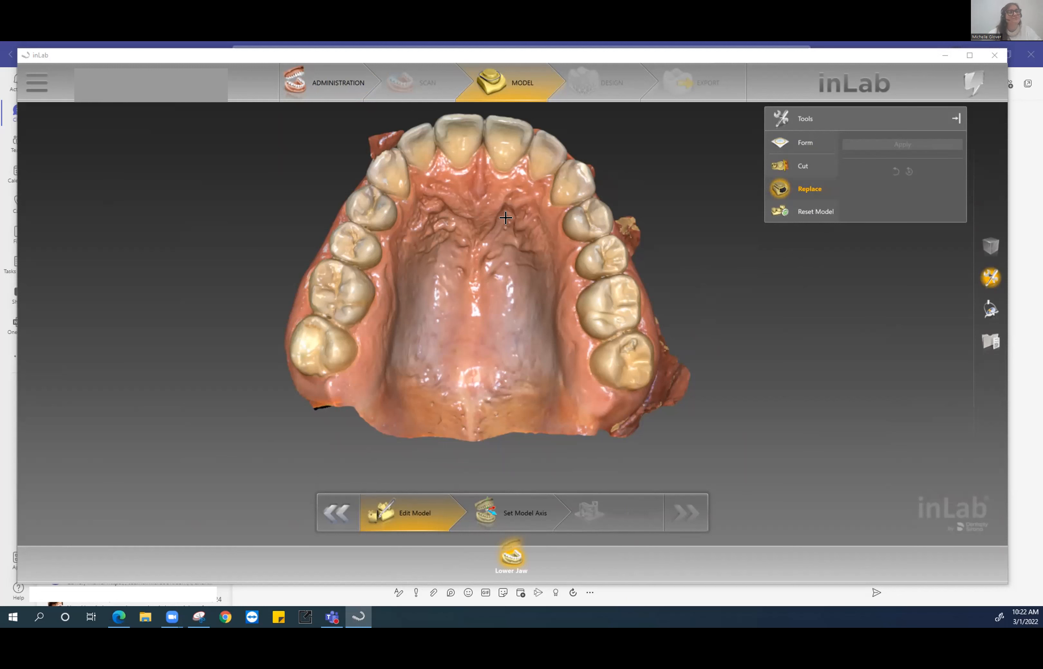
- Cut away the loose scan fragment beside the back teeth with a closed cut line
left_click_drag(419, 176, 516, 247)
scroll(604, 365, "up", 3)
left_click_drag(648, 315, 627, 288)
left_click(803, 166)
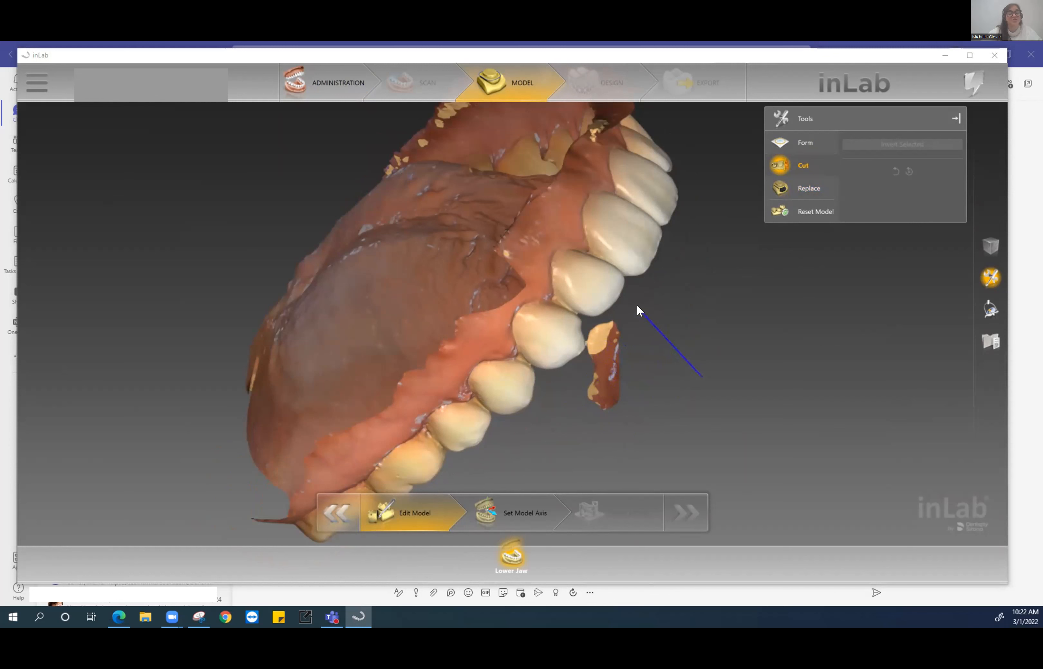
left_click(566, 389)
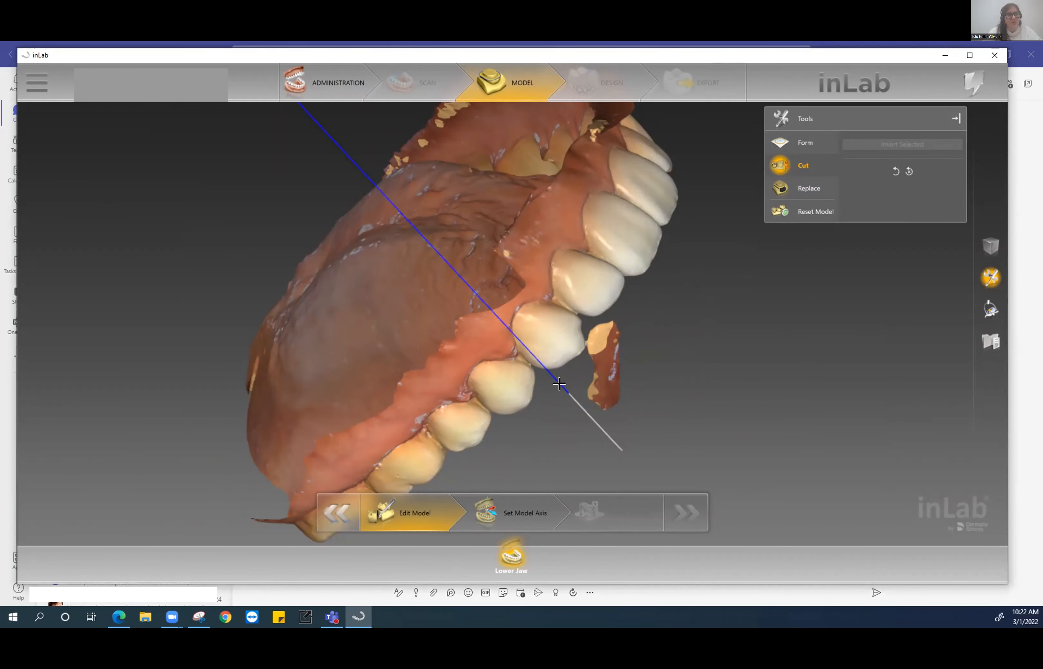
left_click(569, 394)
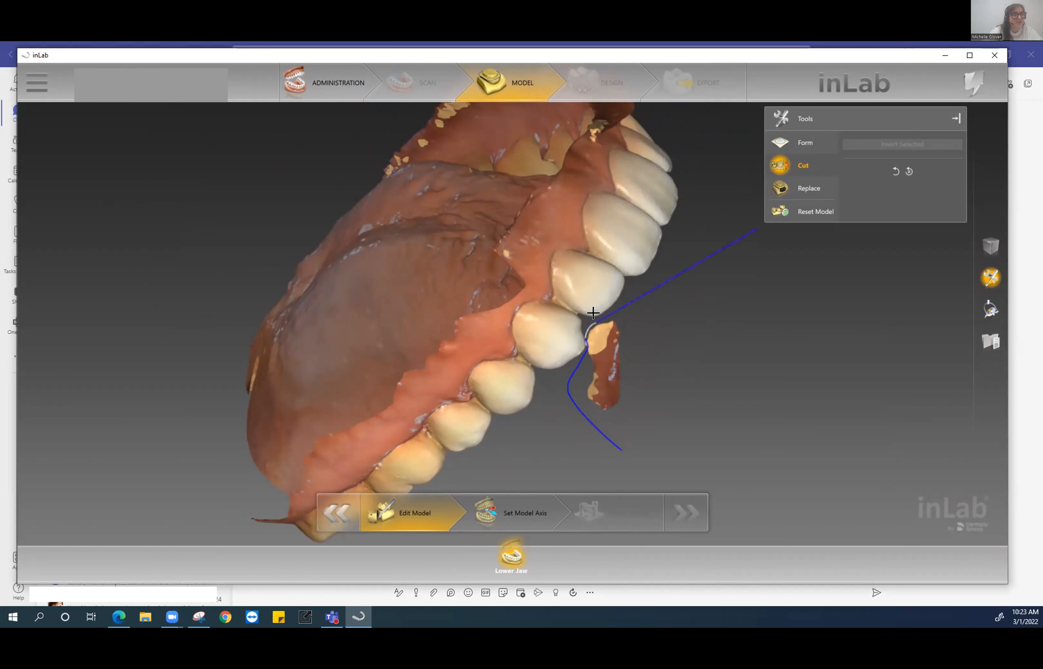
double_click(763, 307)
left_click_drag(690, 381, 644, 367)
scroll(645, 367, "up", 5)
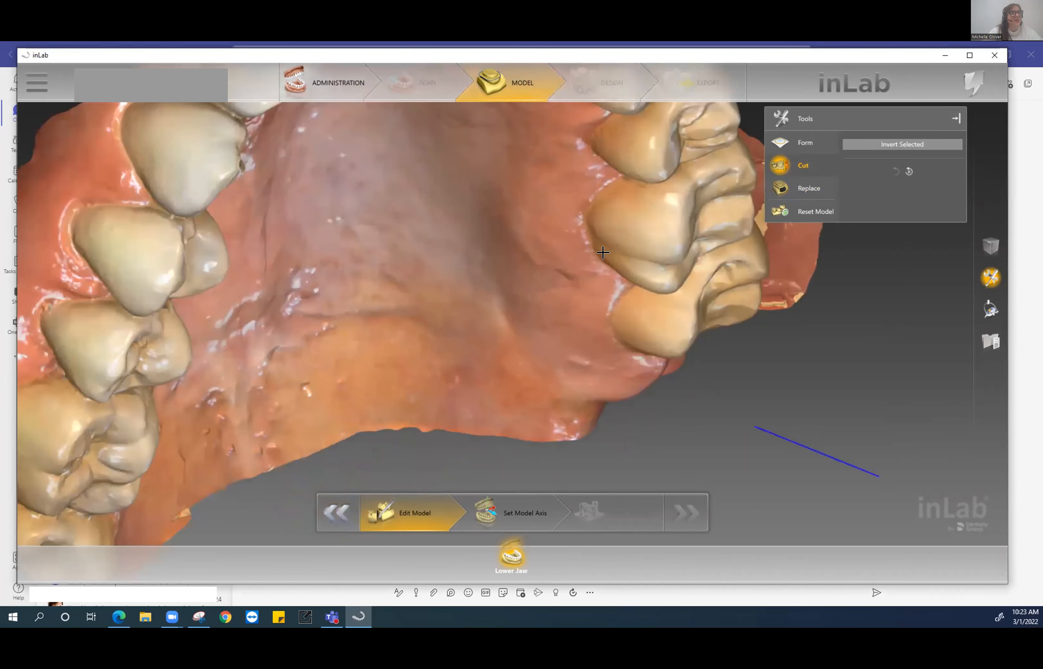
- Select the Replace tool and frame the premolar with the surface hole in view
right_click_drag(452, 198, 776, 310)
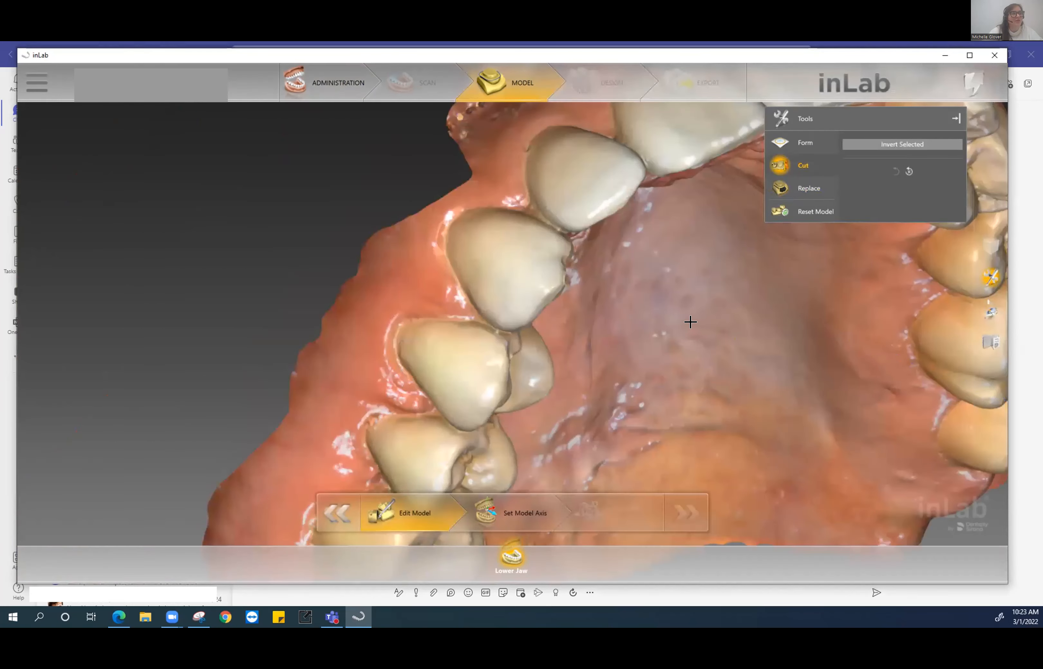
left_click_drag(689, 321, 675, 322)
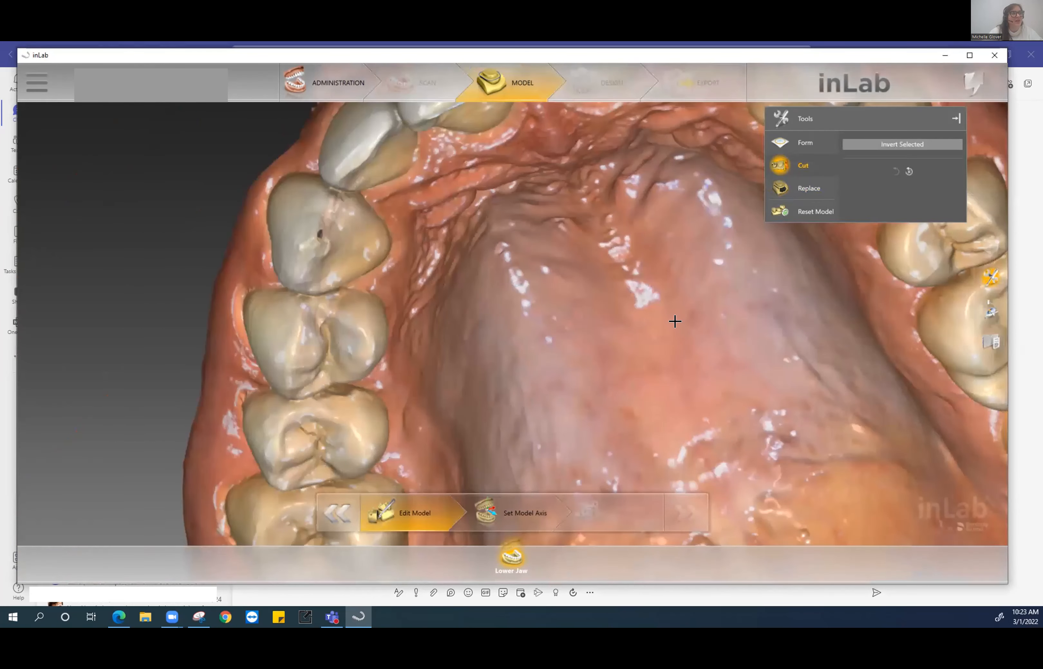
left_click(800, 189)
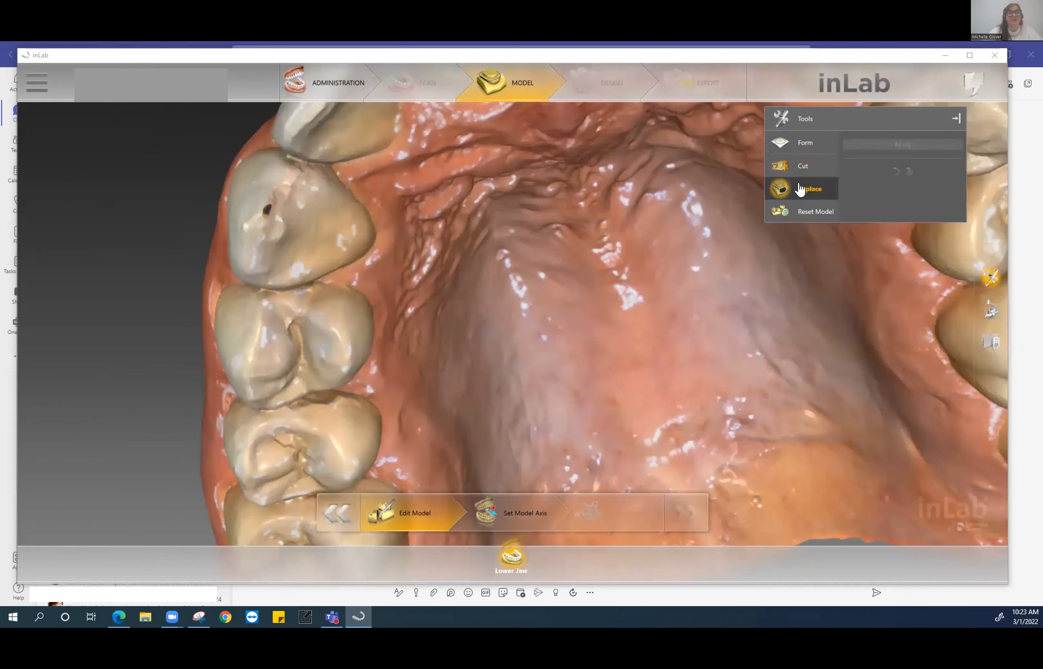
scroll(239, 245, "up", 5)
right_click_drag(326, 210, 871, 411)
scroll(717, 392, "up", 4)
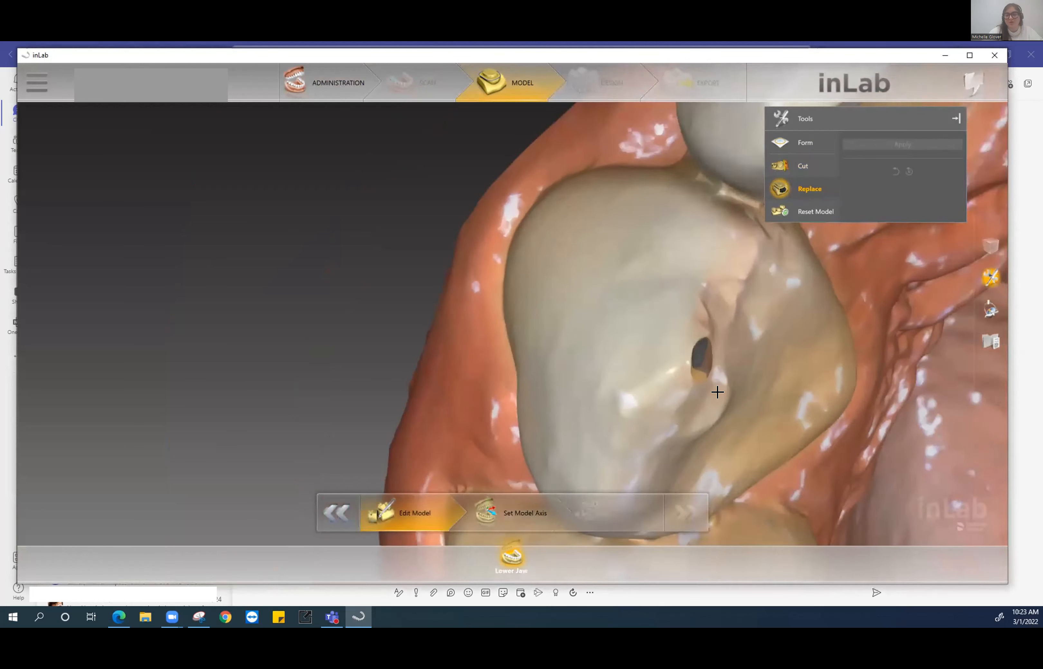
scroll(718, 392, "down", 5)
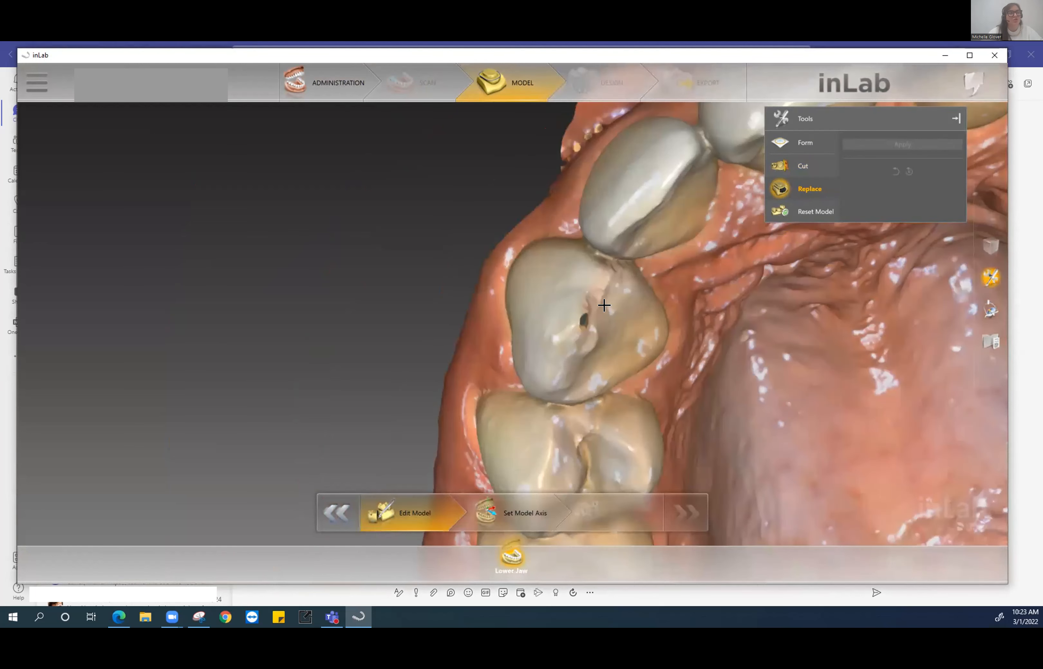
right_click_drag(339, 185, 143, 188)
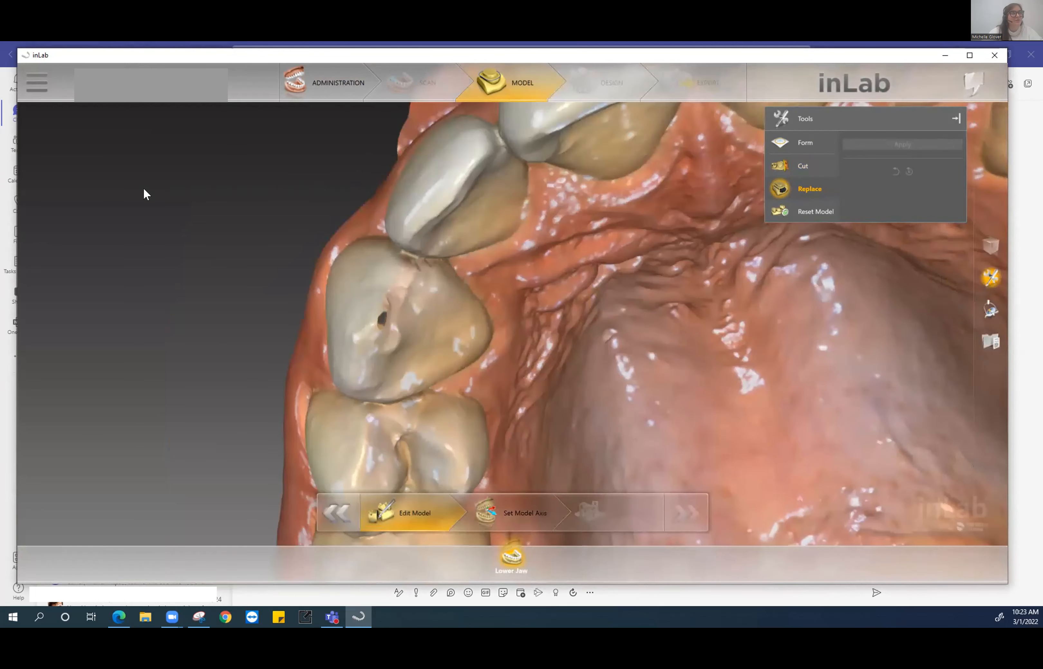
right_click_drag(291, 217, 63, 242)
right_click_drag(255, 162, 405, 96)
right_click_drag(628, 298, 393, 200)
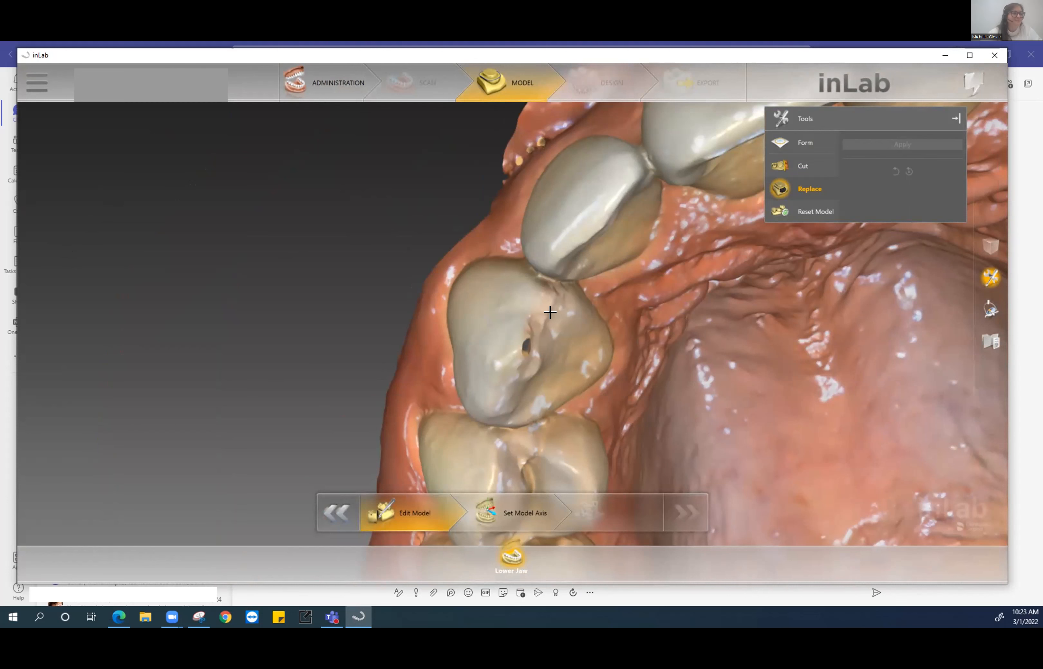
scroll(550, 312, "down", 3)
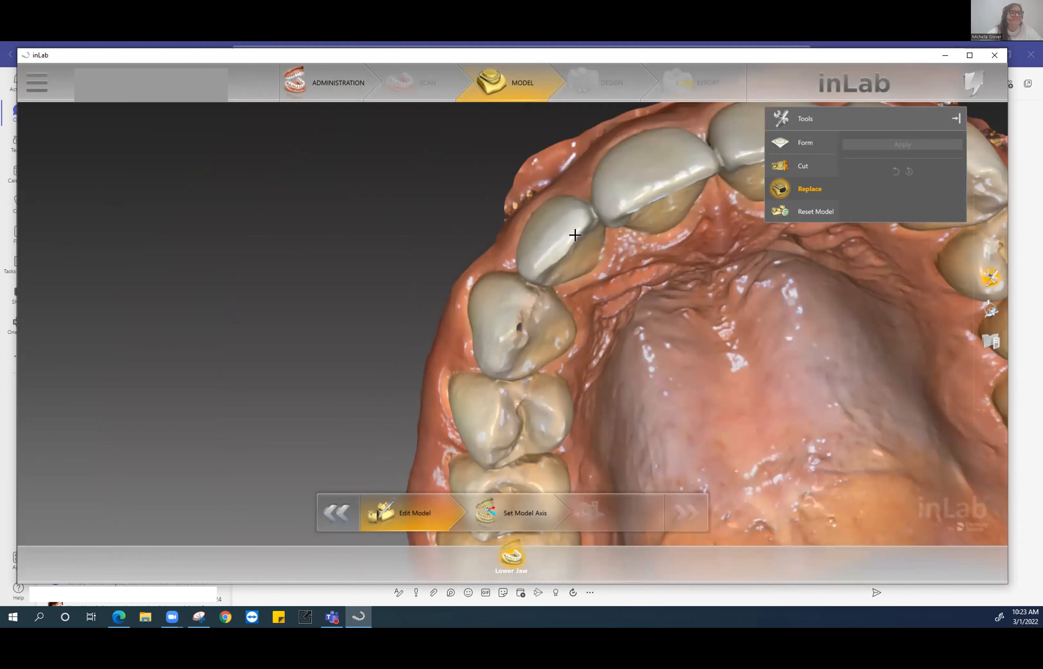
scroll(461, 303, "down", 3)
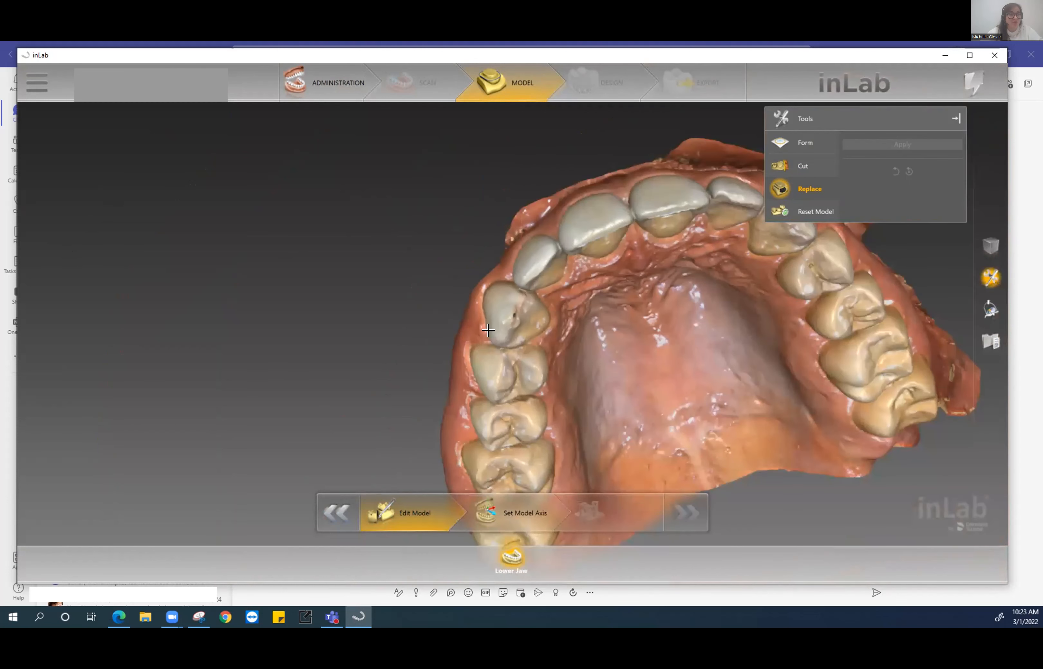
scroll(488, 330, "down", 2)
scroll(487, 331, "up", 8)
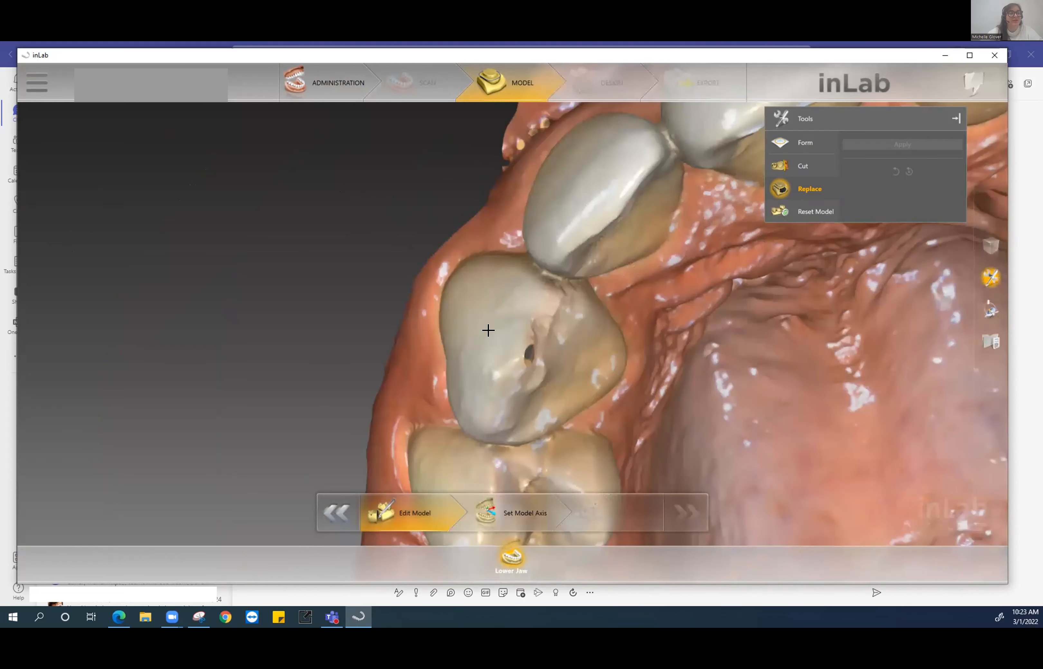
scroll(487, 330, "down", 4)
scroll(509, 340, "up", 5)
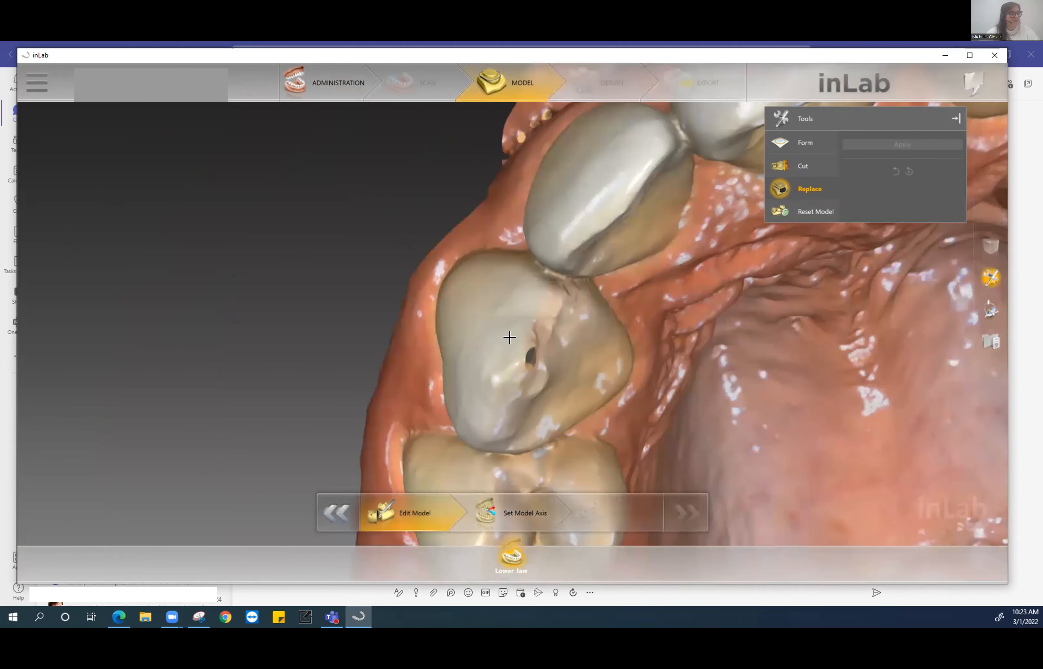
scroll(553, 365, "up", 3)
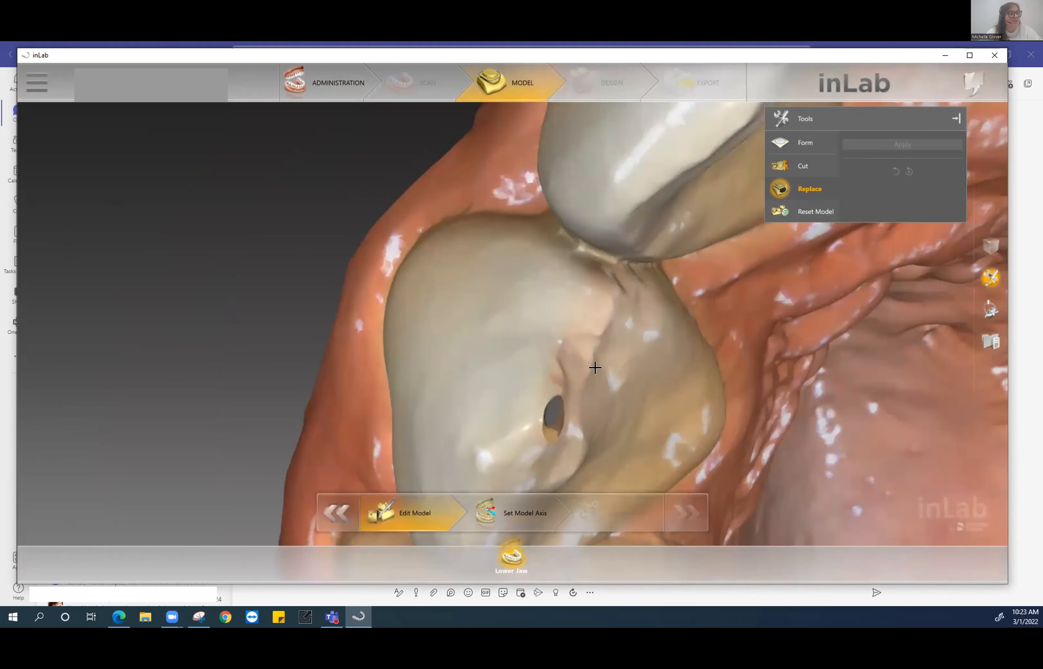
left_click_drag(575, 349, 576, 342)
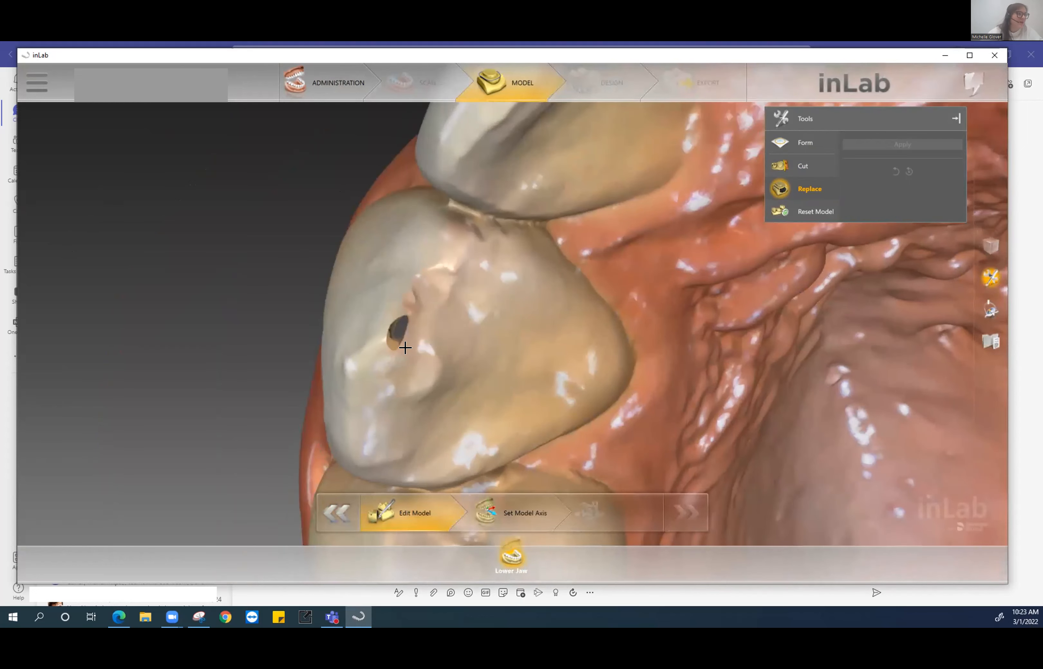
scroll(403, 348, "up", 2)
left_click_drag(569, 357, 622, 356)
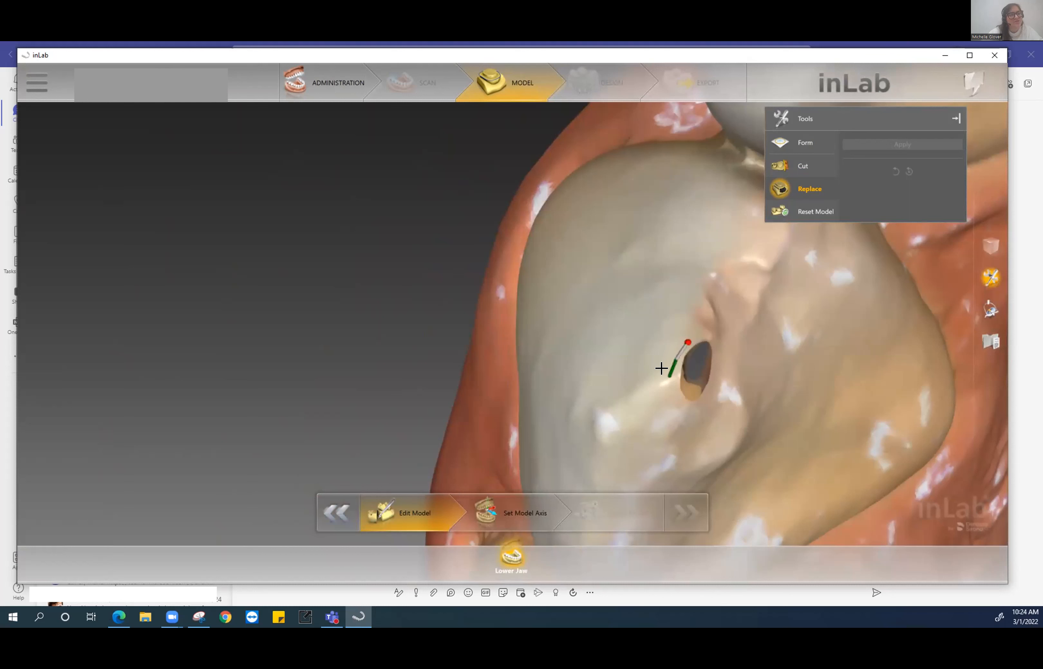
- Outline the hole in the tooth surface and apply Replace to fill it
left_click(672, 386)
left_click(679, 409)
left_click(694, 410)
left_click(708, 401)
left_click(709, 355)
left_click(707, 332)
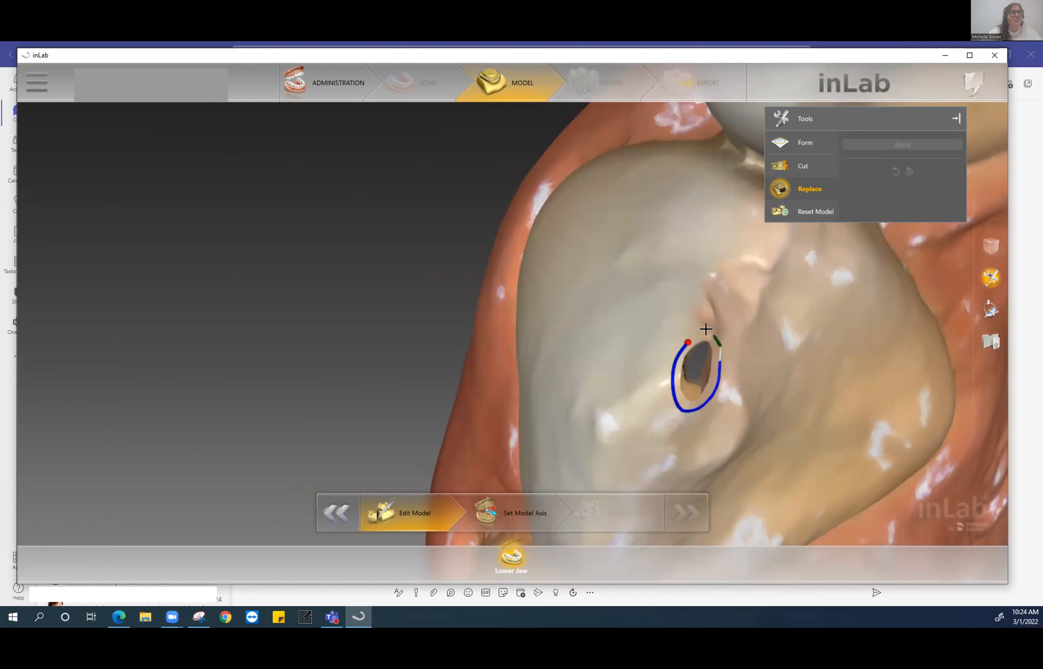
left_click(678, 332)
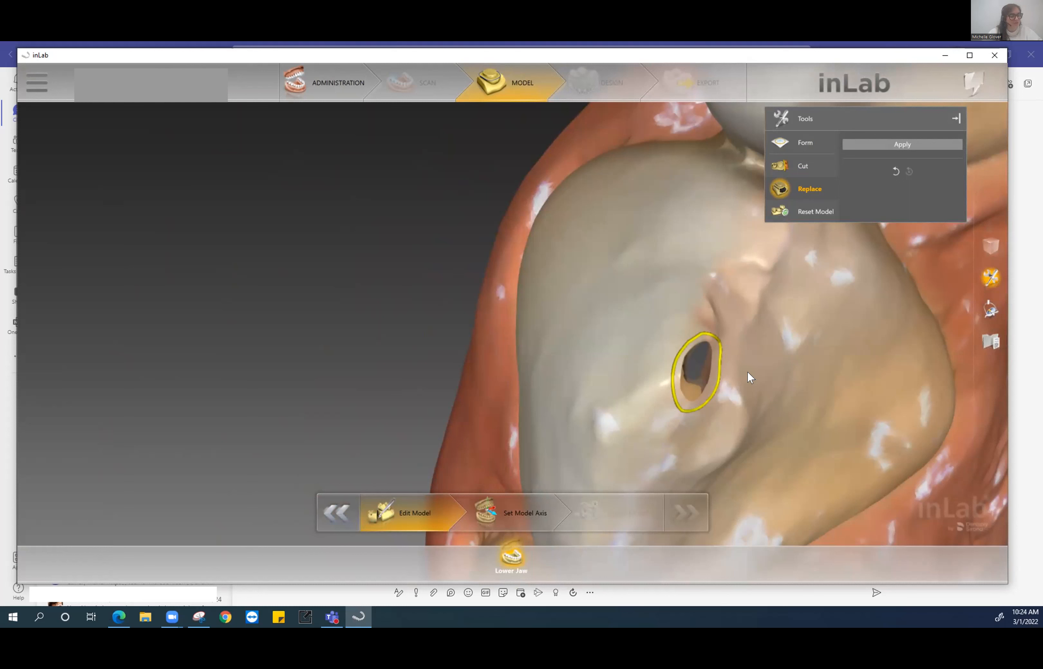
left_click(892, 144)
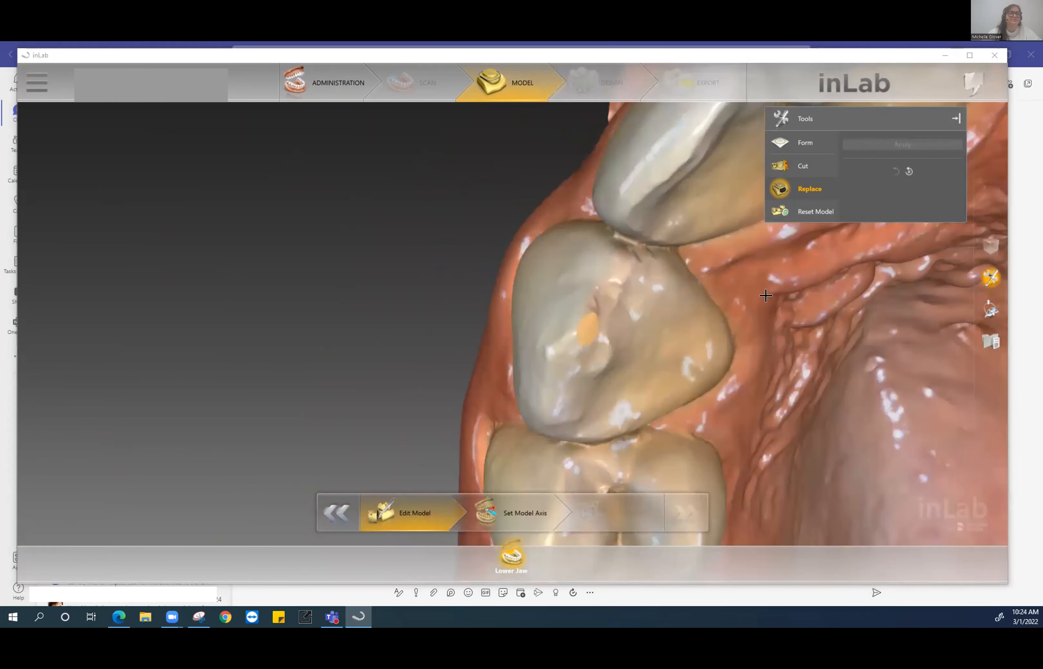
- Orient the arch and start tracing a margin around the last upper molar
mouse_move(613, 269)
left_mouse_down()
mouse_move(662, 297)
mouse_move(600, 277)
left_mouse_up()
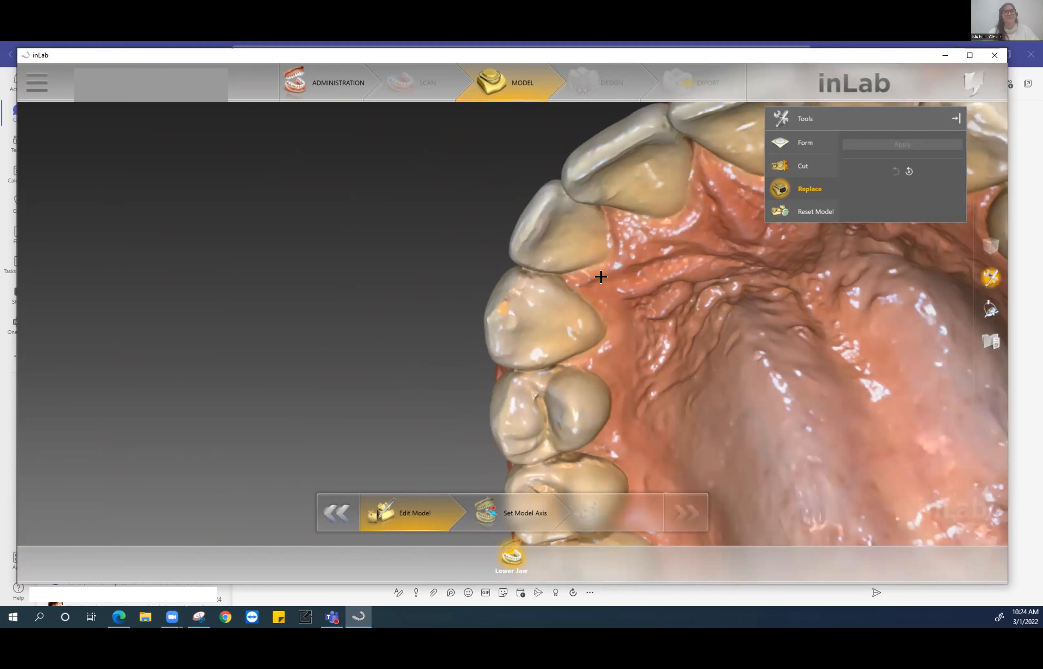
scroll(602, 306, "down", 6)
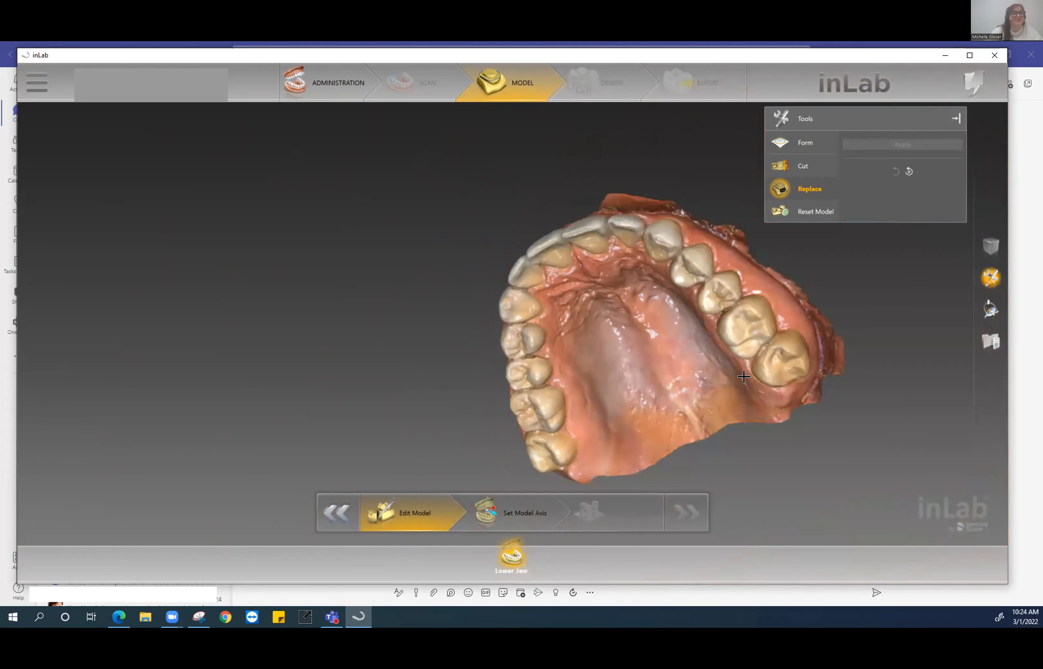
left_click_drag(618, 323, 531, 344)
scroll(574, 356, "up", 5)
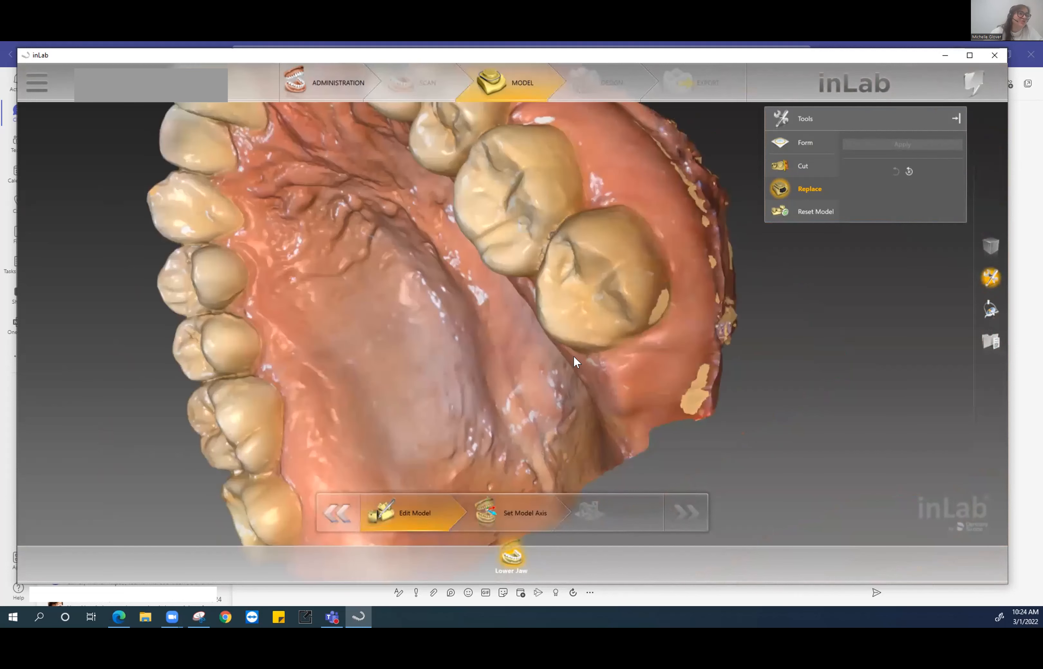
scroll(568, 349, "up", 2)
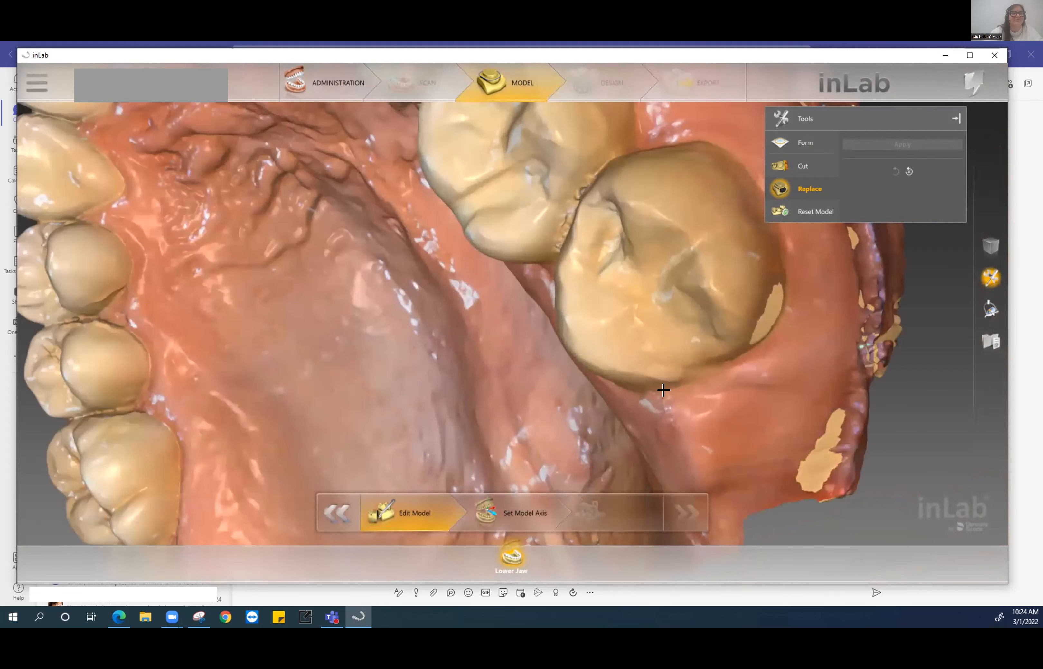
left_click(759, 347)
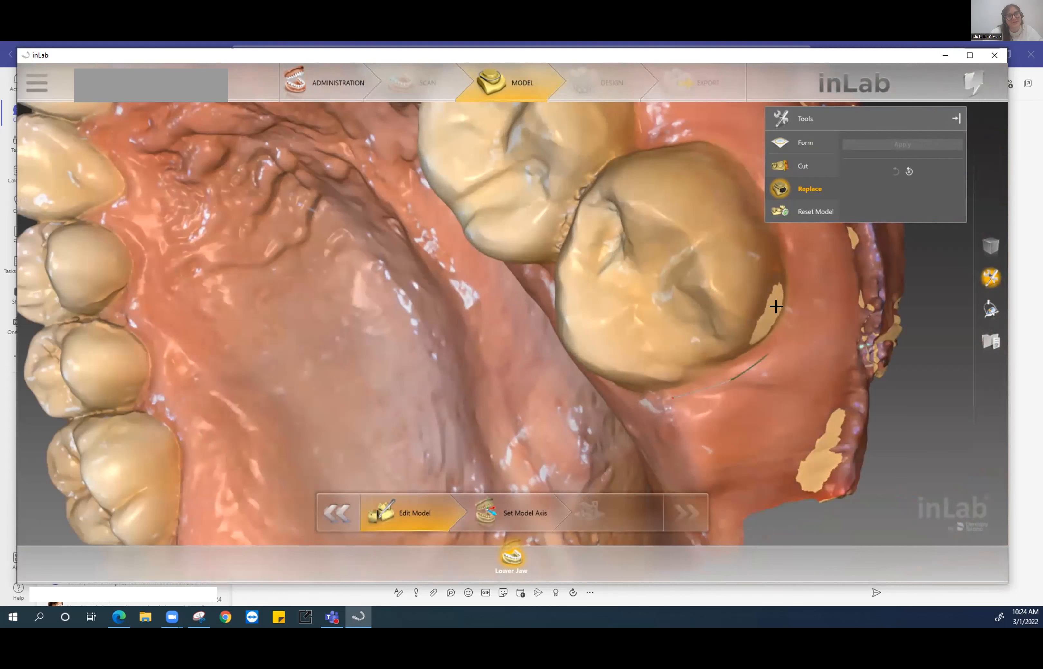
left_click(785, 297)
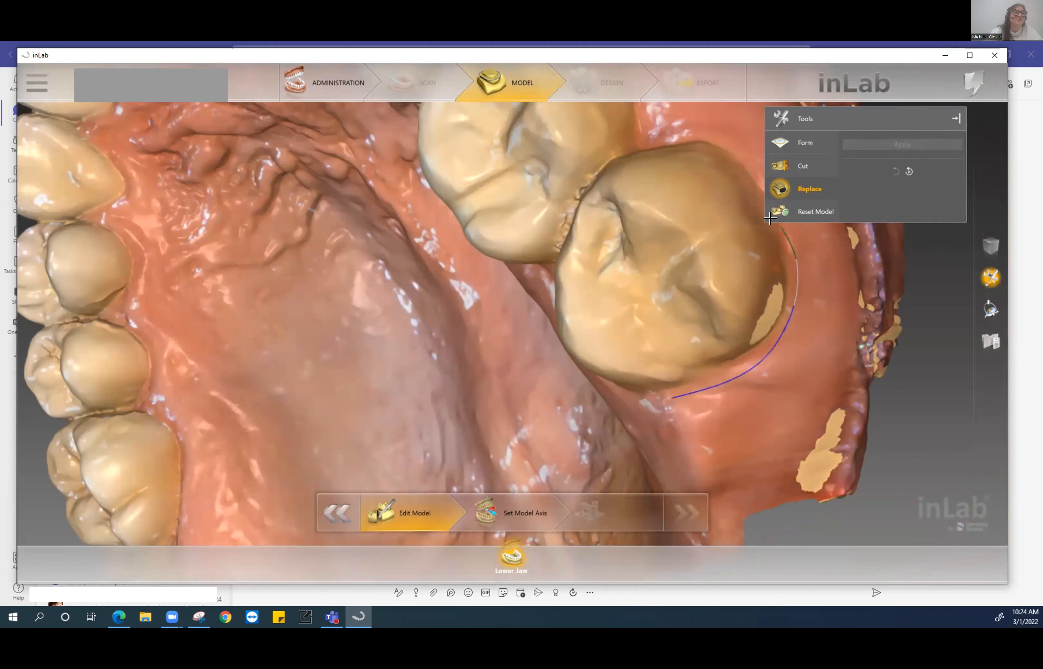
middle_click_drag(740, 263, 734, 275)
left_click(728, 241)
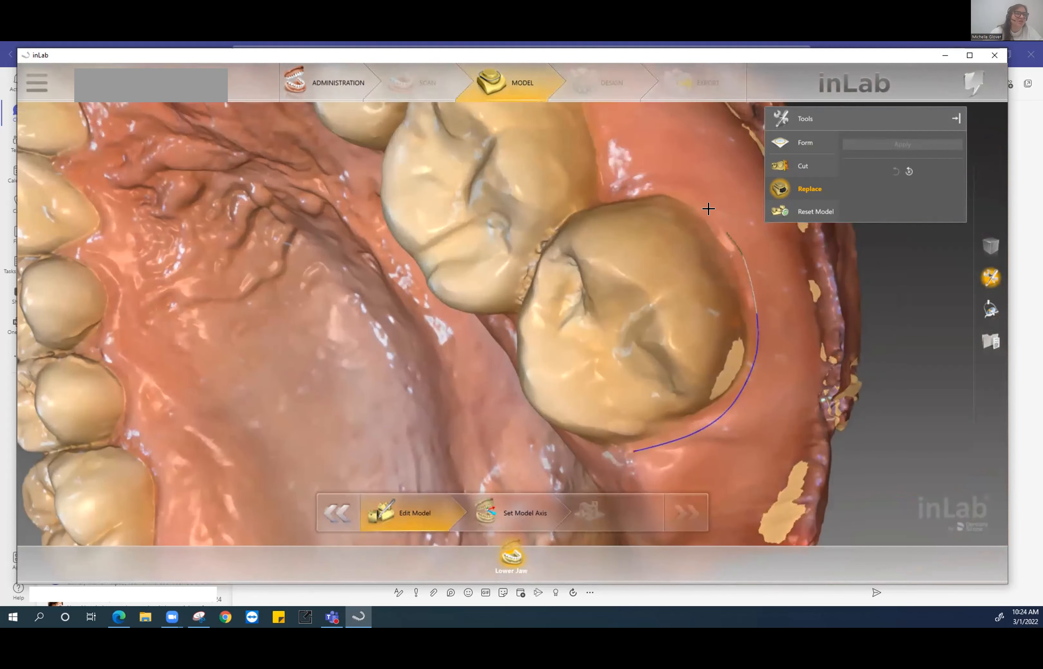
left_click(690, 193)
- Close the margin around the last molar, apply Replace, and orbit to check the patch
left_click(632, 188)
left_click(566, 216)
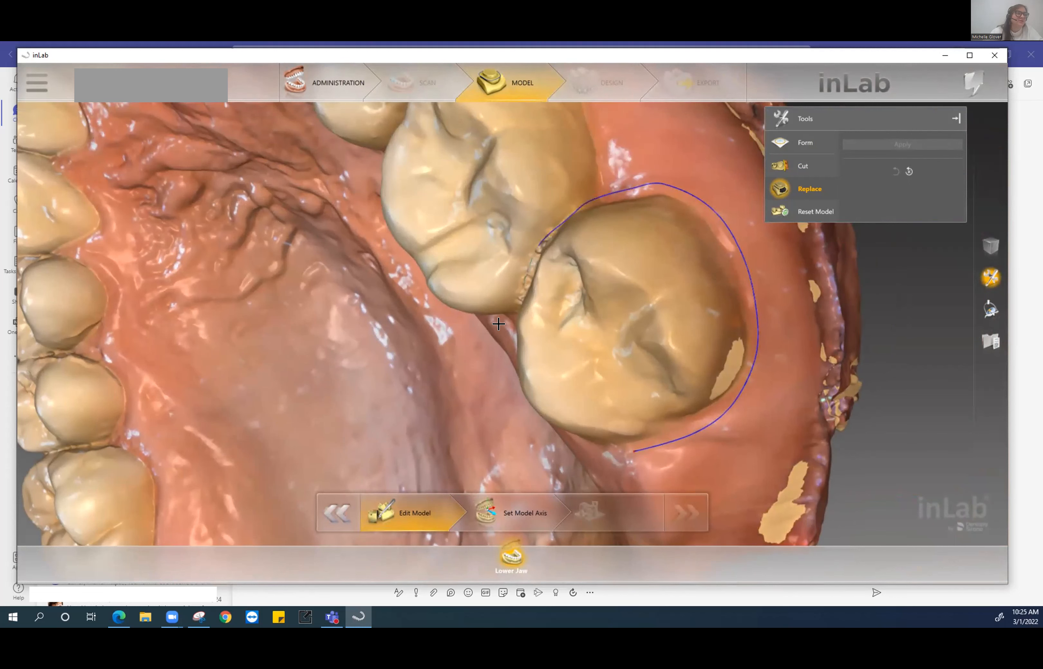
right_click_drag(500, 324, 551, 296)
left_click(602, 280)
left_click(656, 365)
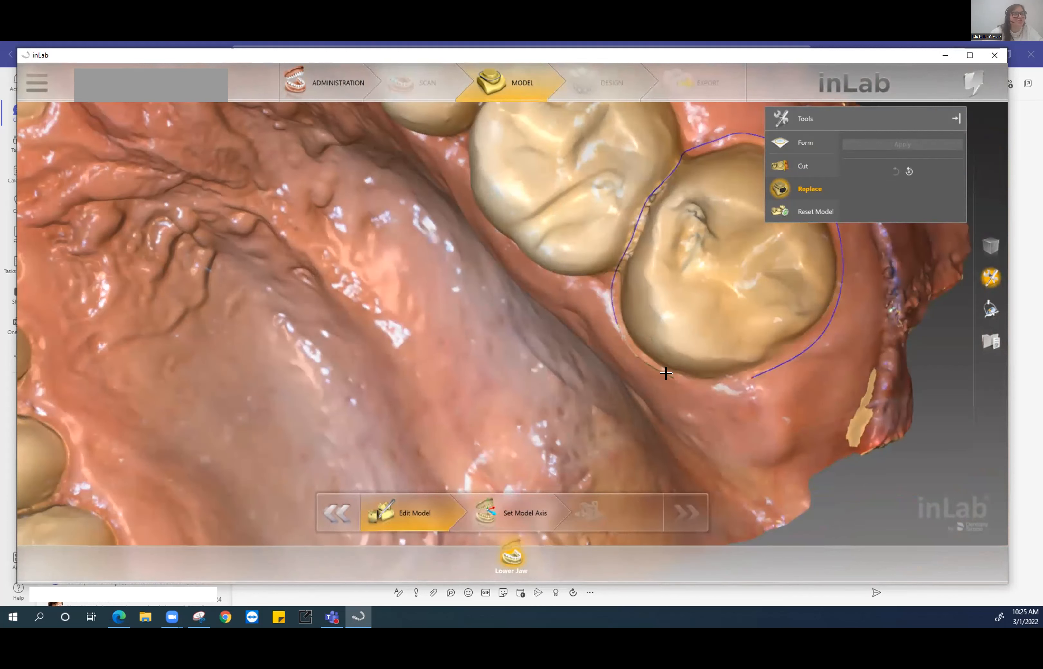
left_click(742, 372)
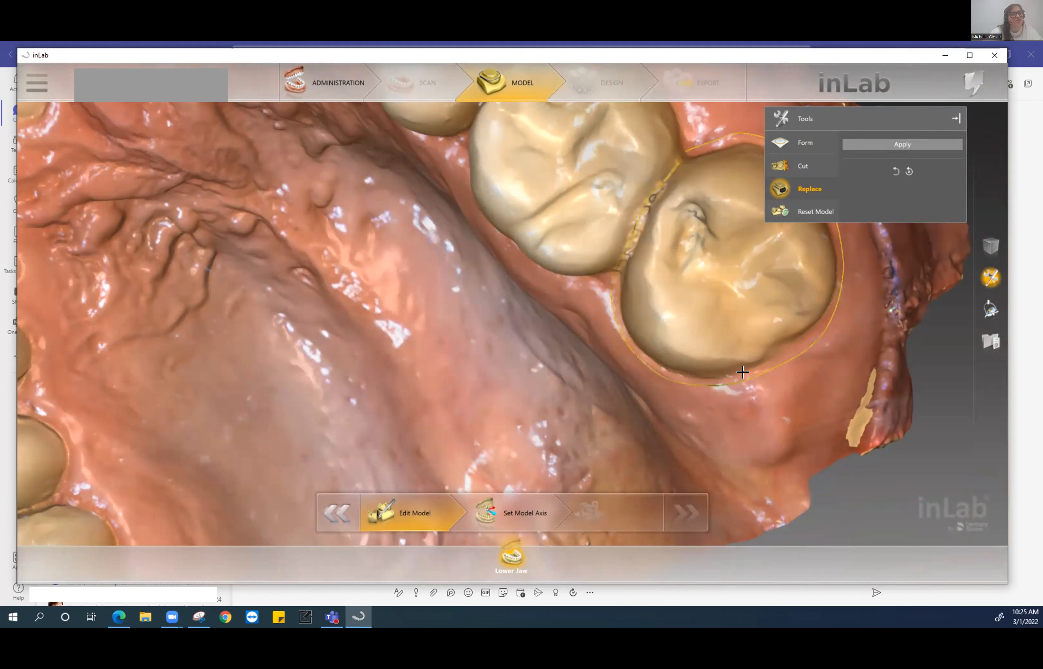
left_click(922, 145)
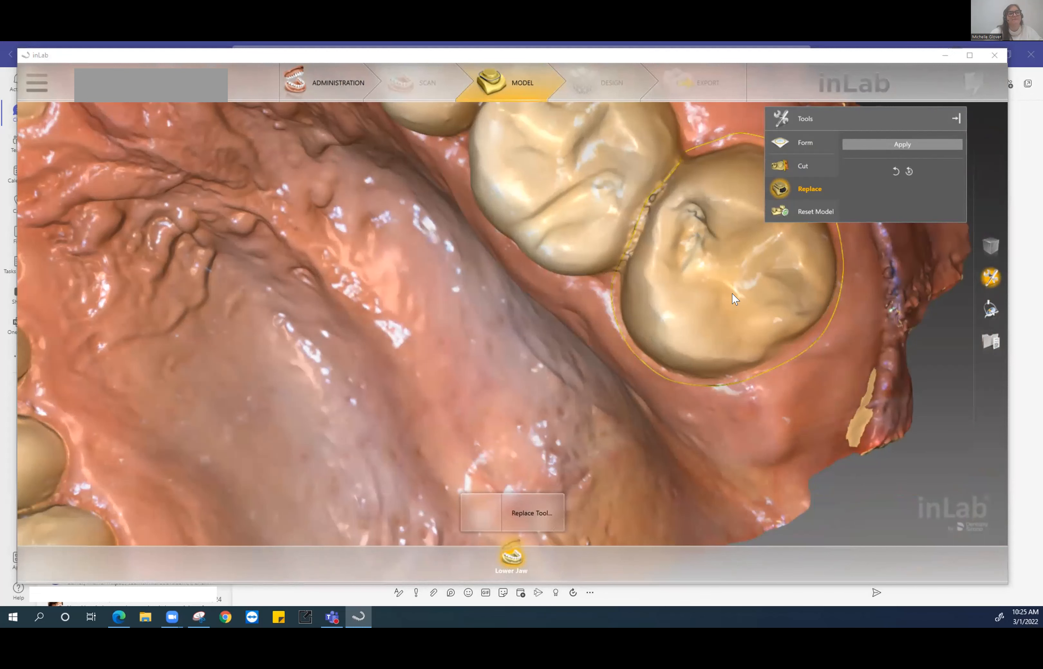
scroll(801, 357, "down", 5)
left_click_drag(765, 380, 817, 408)
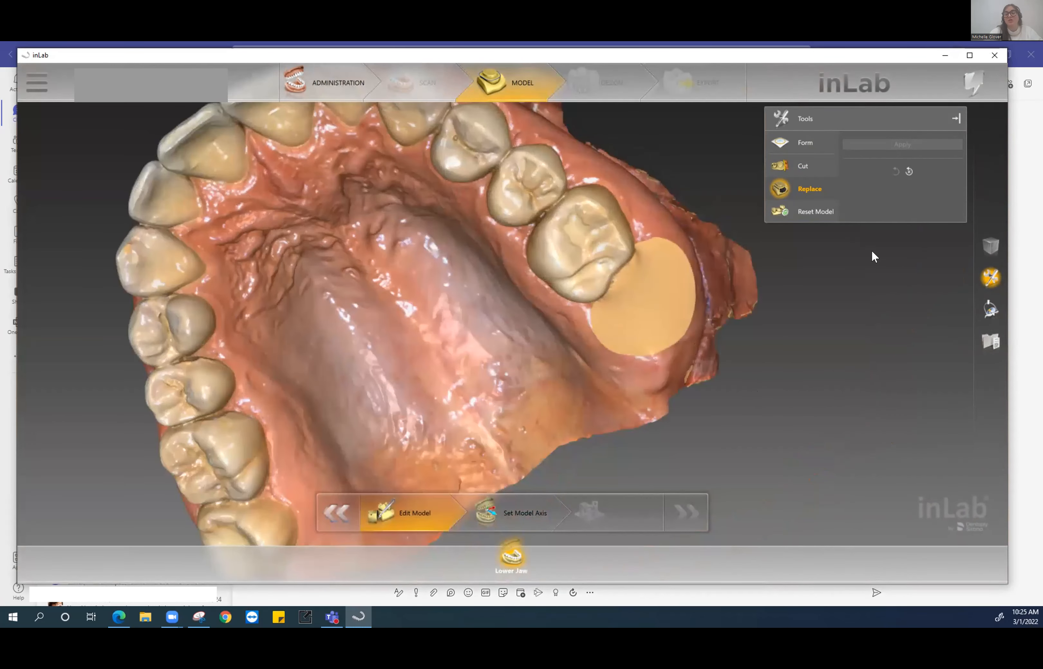
- Undo the molar replacement and reapply Replace on the outlined tooth hole
left_click(904, 171)
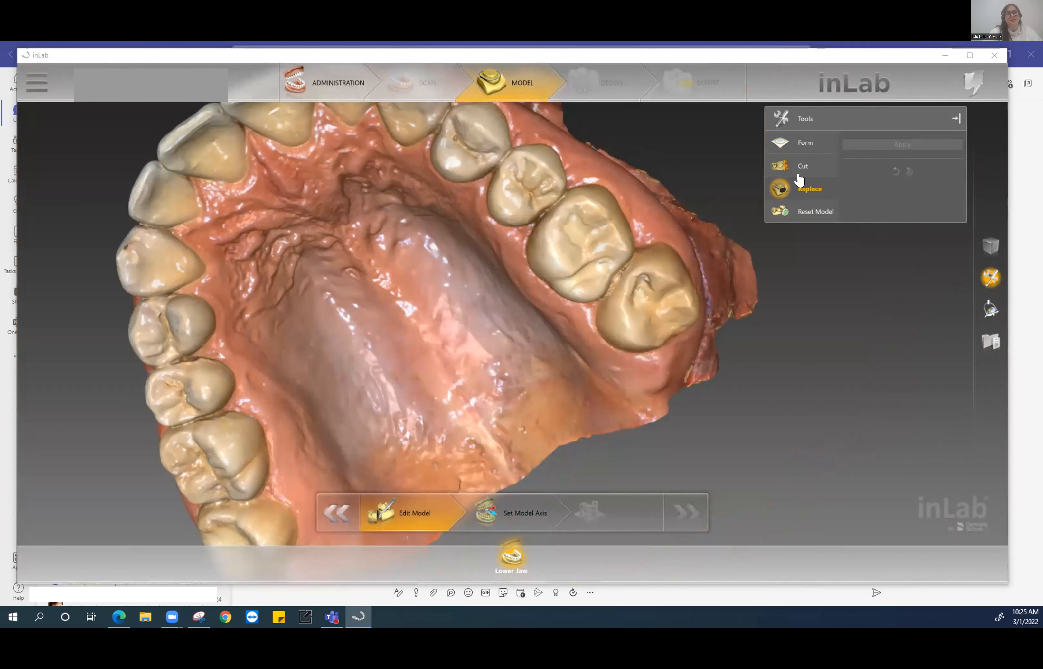
right_click_drag(486, 281, 706, 357)
scroll(597, 376, "up", 5)
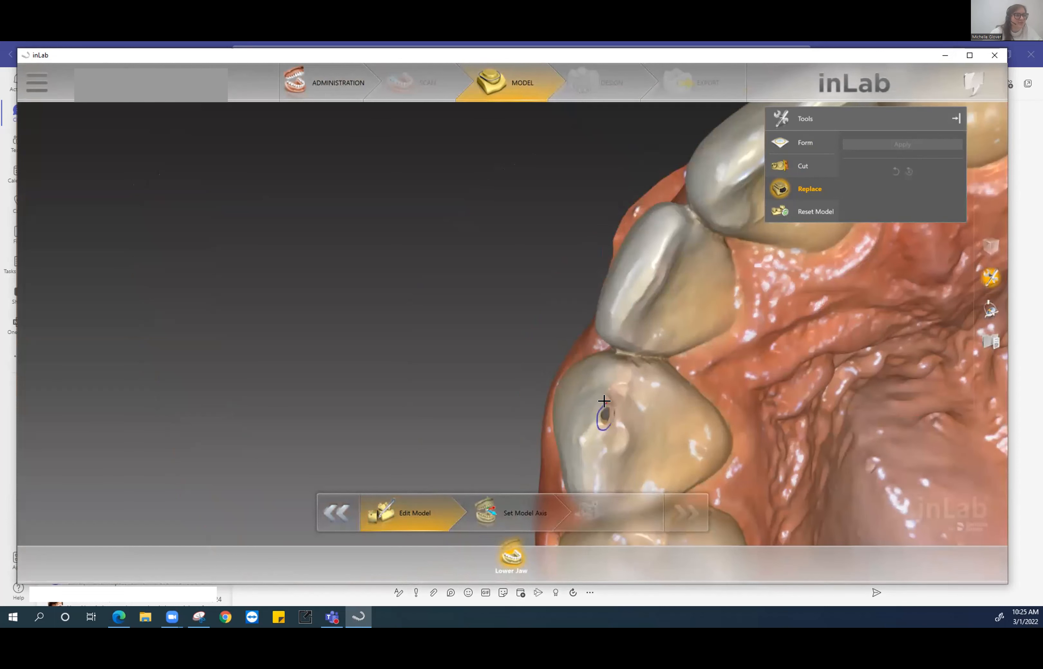
left_click(902, 144)
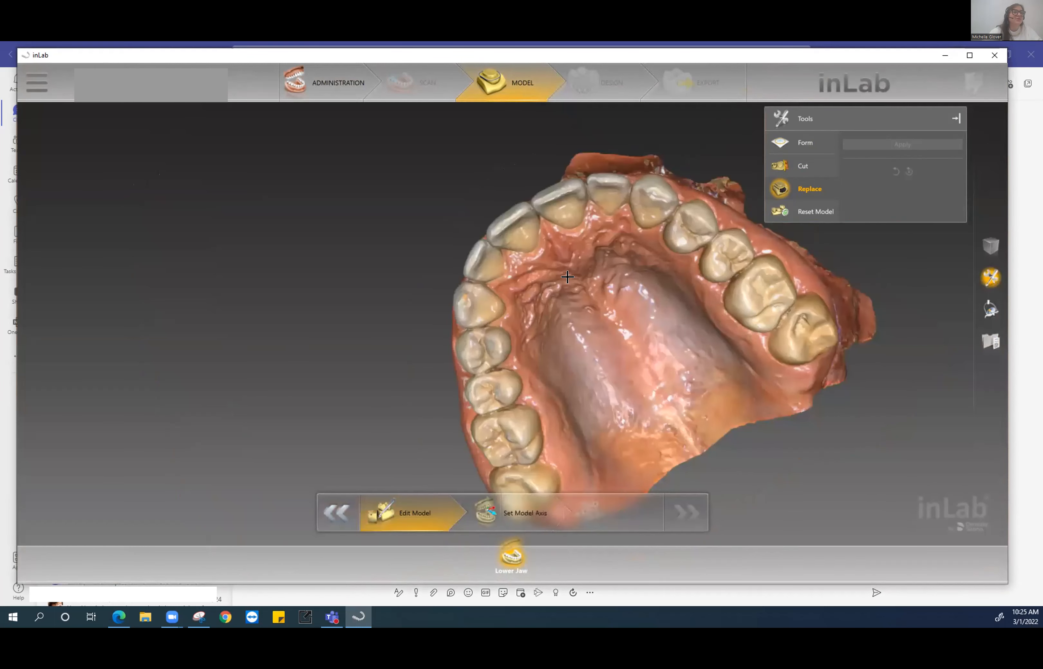
- Tilt the arch to an occlusal view and start a cut line along its rear edge
left_click_drag(524, 296, 682, 340)
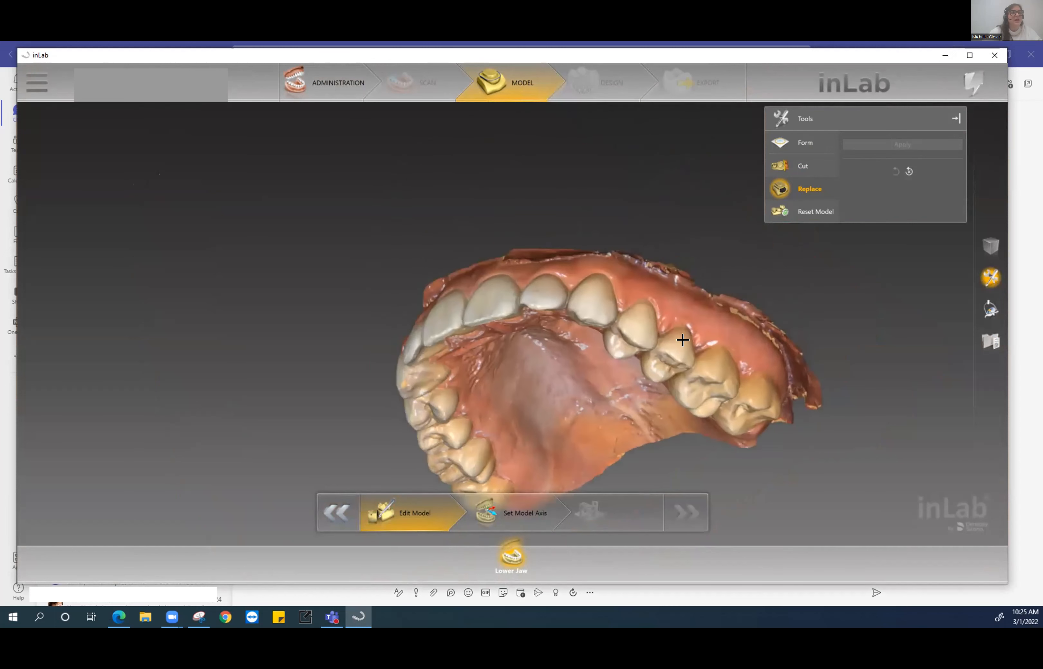
left_click_drag(567, 278, 609, 246)
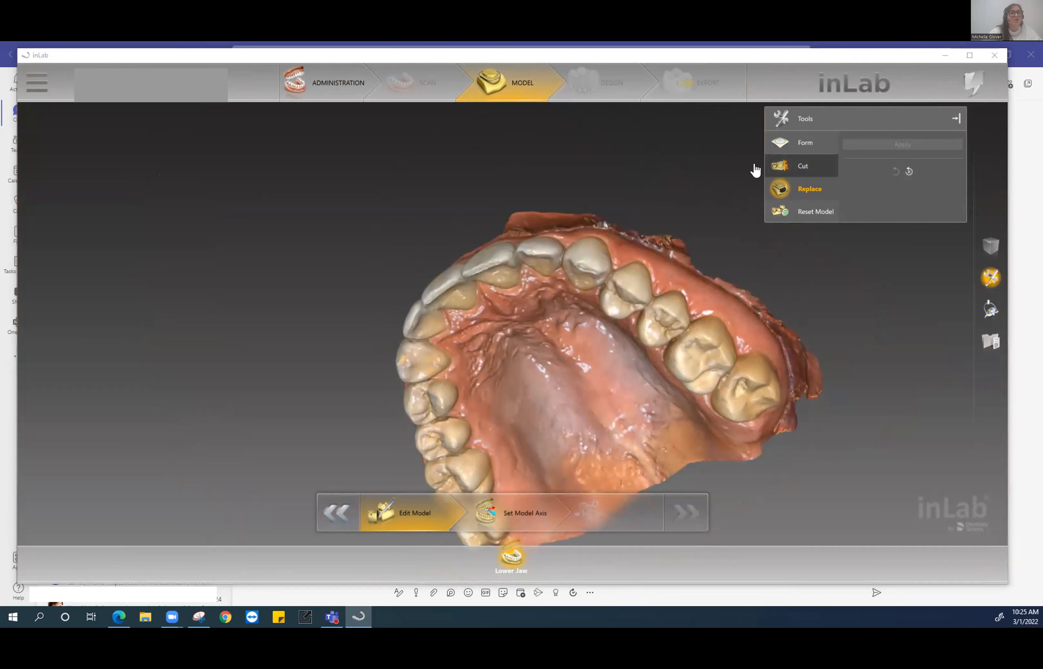
left_click(488, 226)
left_click(517, 235)
- Extend the cut line along the right arch edge past the back molars and finish the trim
left_click(566, 220)
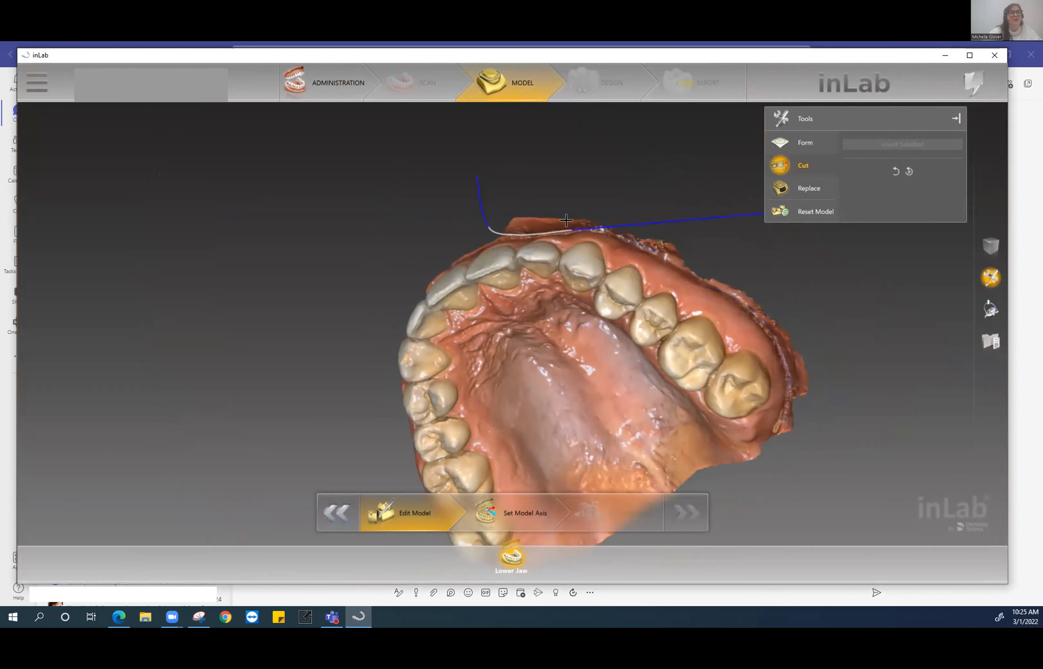
left_click(602, 221)
left_click(662, 250)
left_click(721, 292)
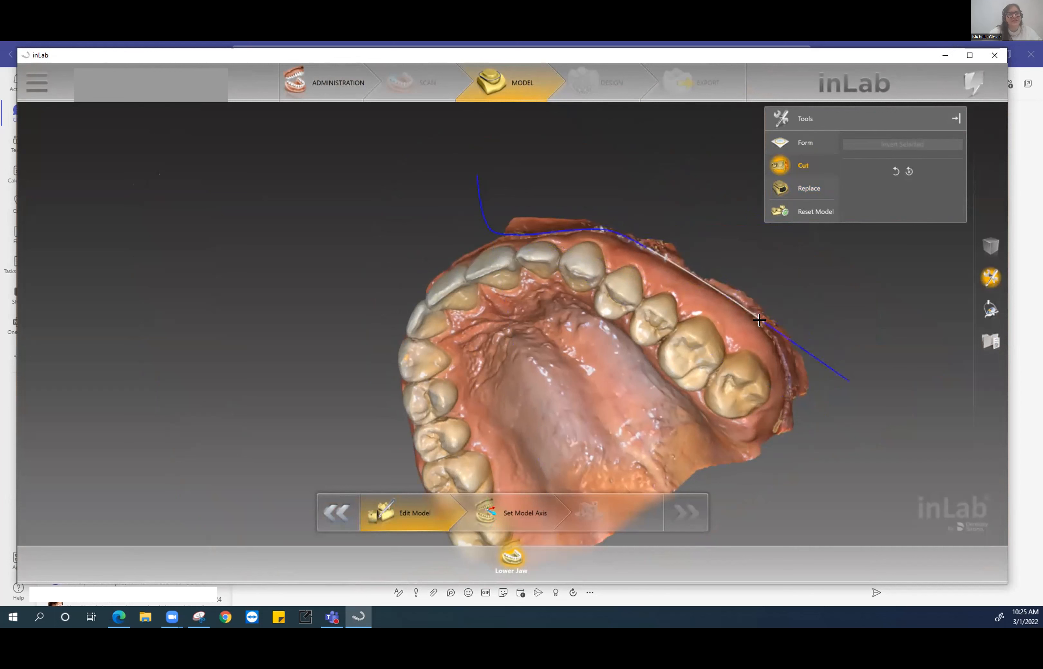
left_click(765, 326)
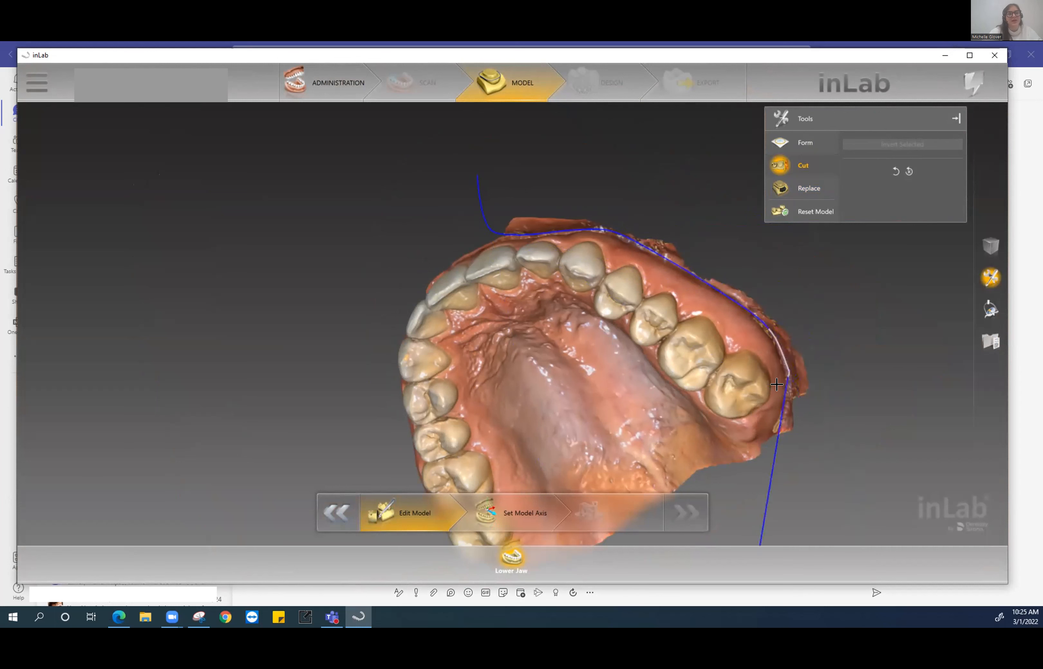
left_click(777, 400)
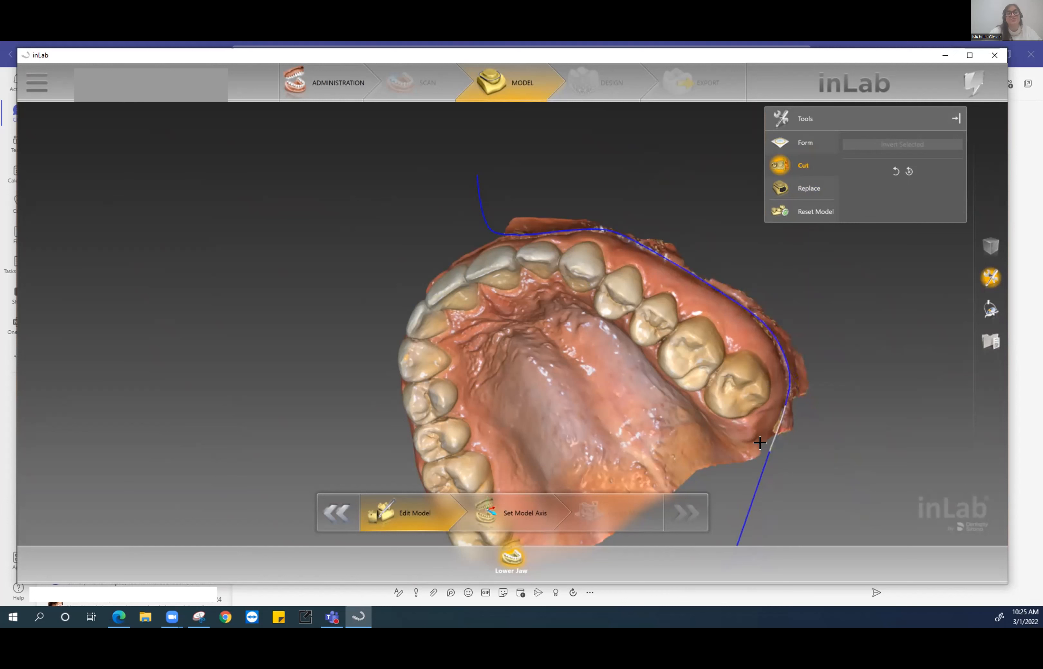
double_click(768, 451)
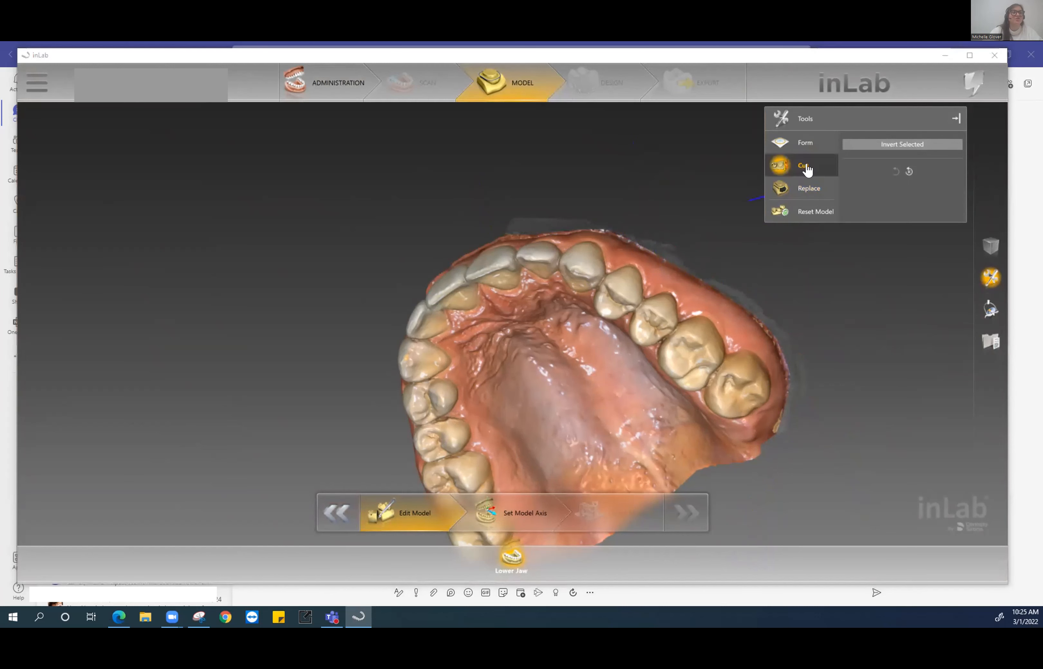
- Open View Options and show the whole trimmed arch in Top view
right_click_drag(654, 164, 558, 232)
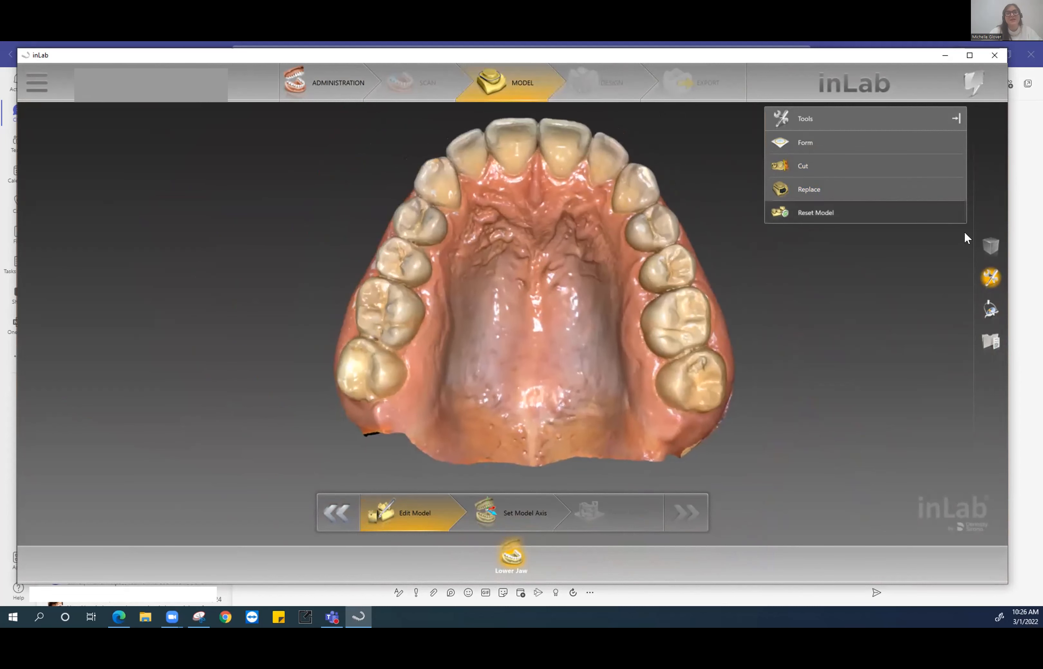
left_click(989, 247)
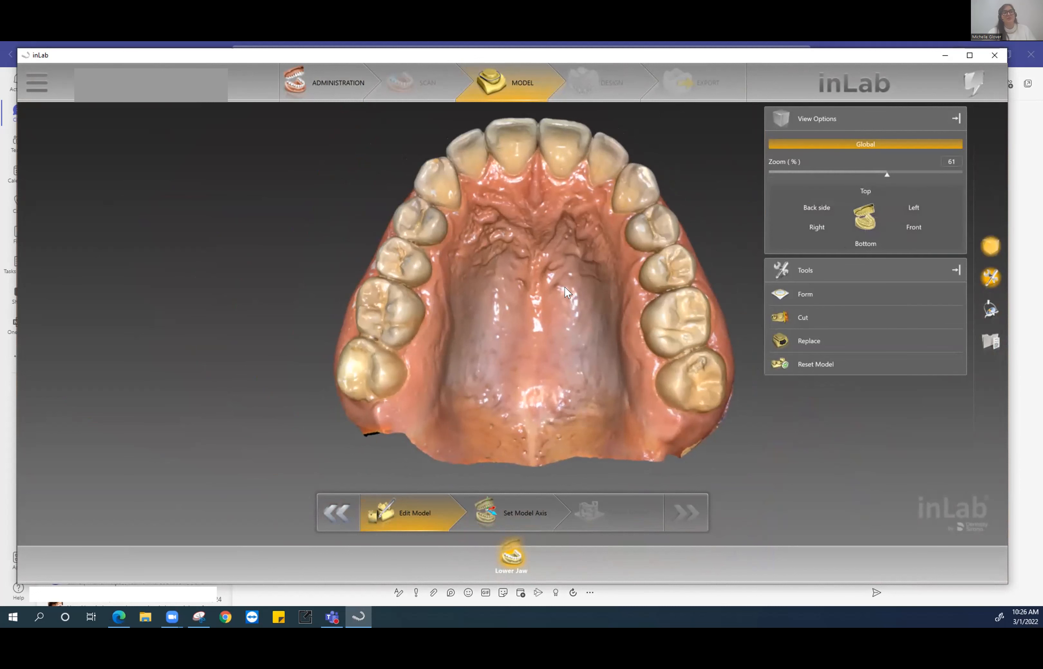
right_click_drag(559, 284, 139, 45)
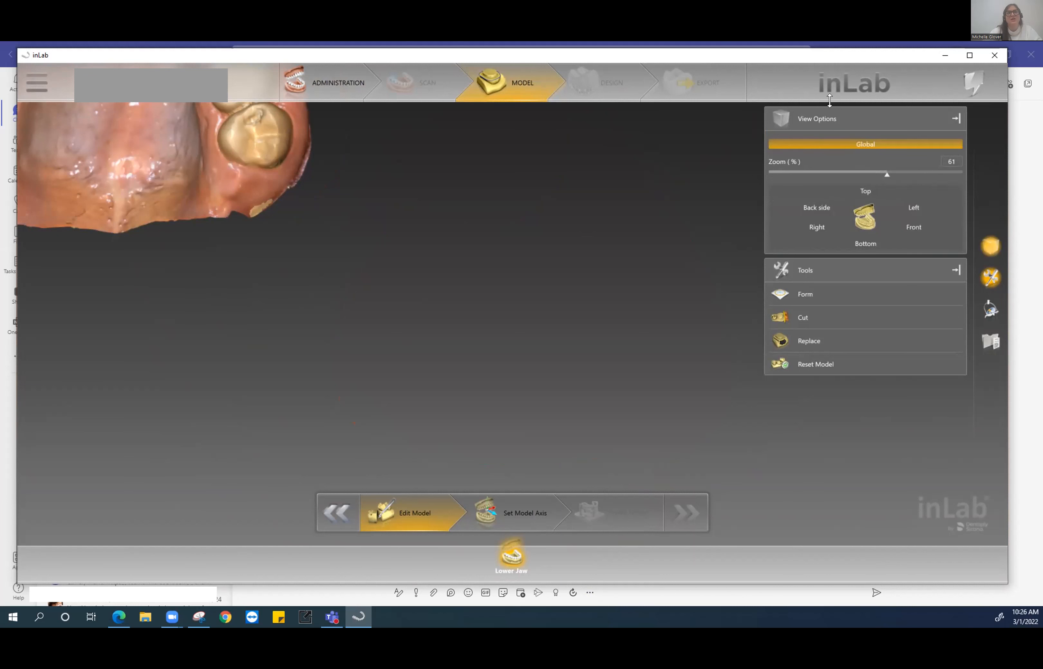
left_click(863, 195)
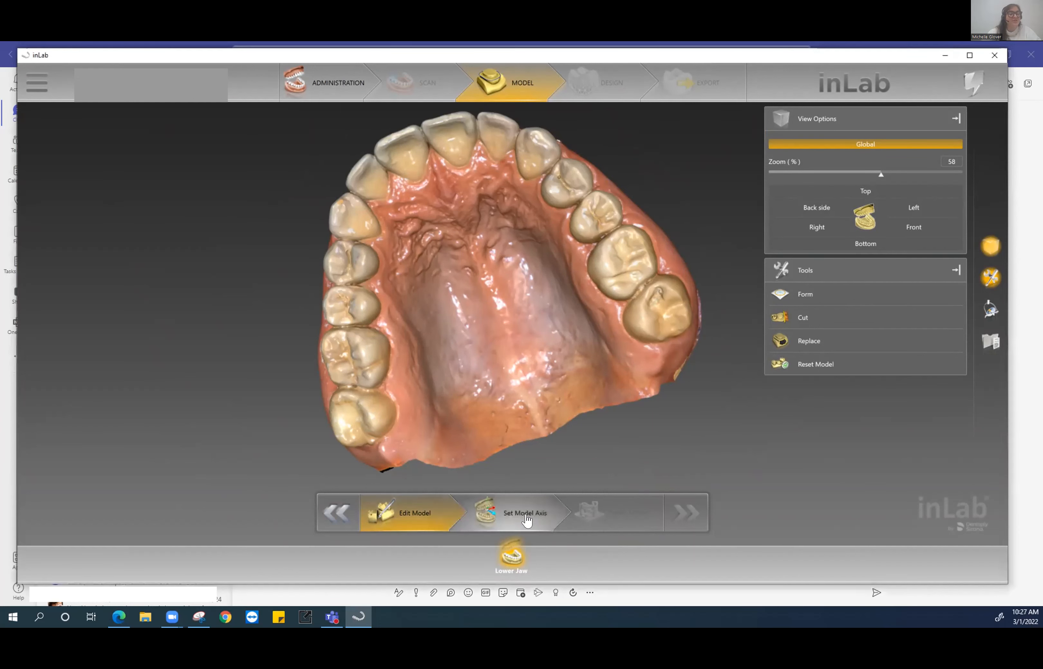
- Switch to Set Model Axis and bring the jaw over the model tray in occlusal view
left_click(525, 515)
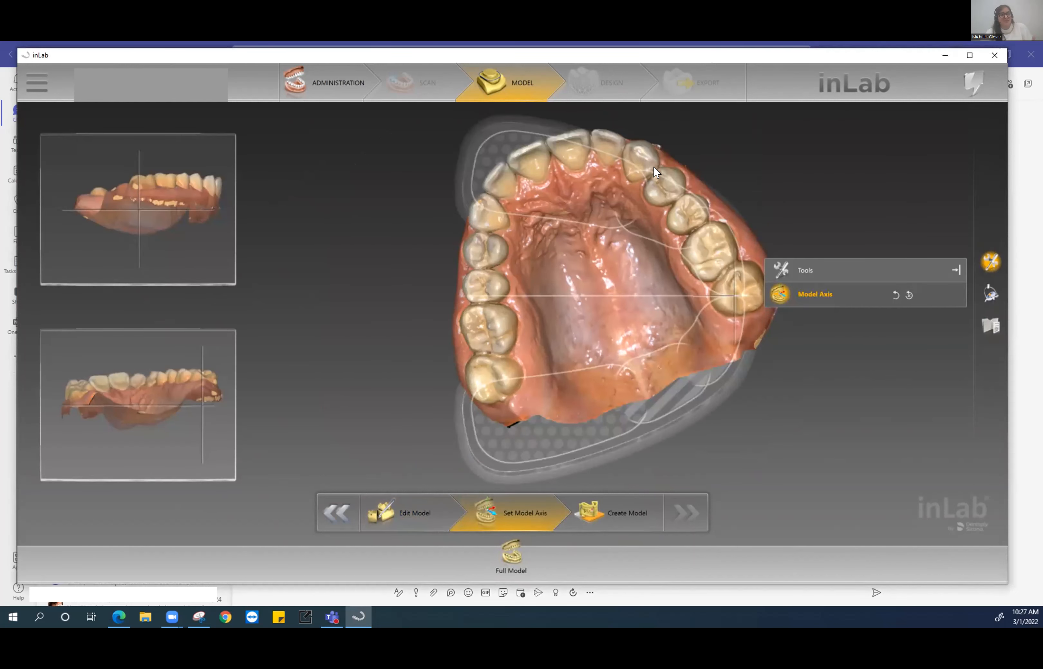
left_click_drag(721, 218, 776, 275)
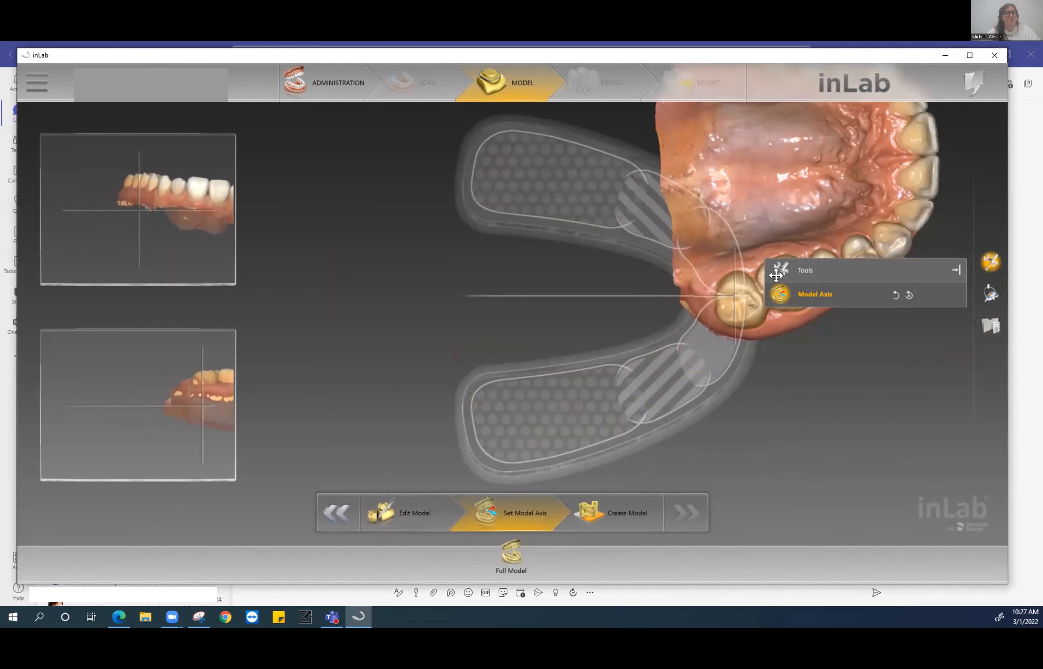
left_click_drag(698, 129, 639, 302)
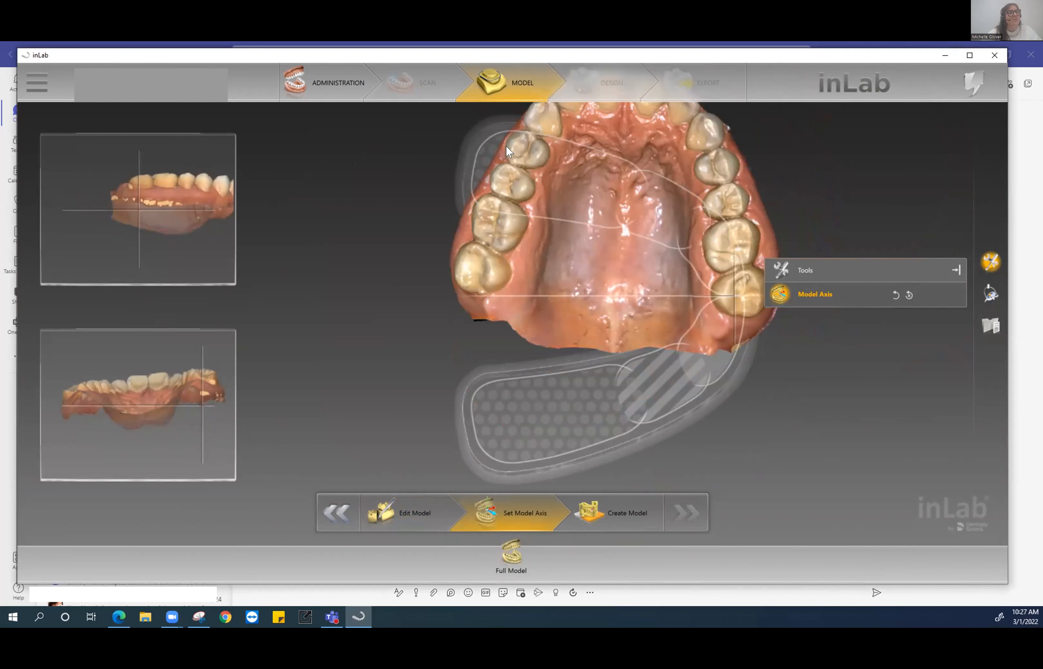
left_click_drag(673, 175, 916, 355)
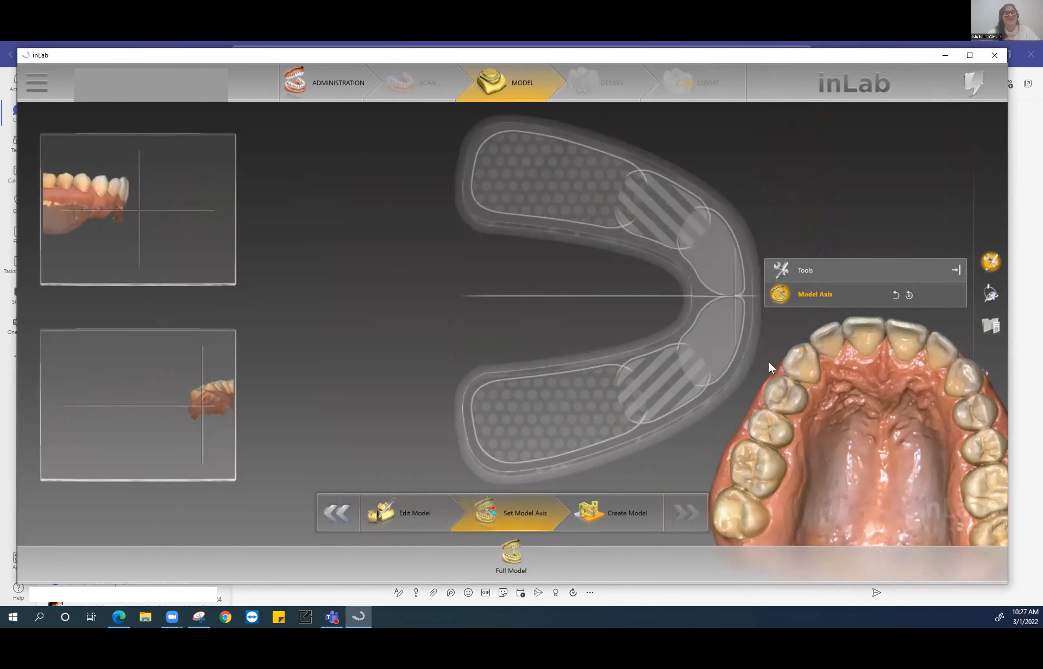
left_click_drag(786, 433, 524, 284)
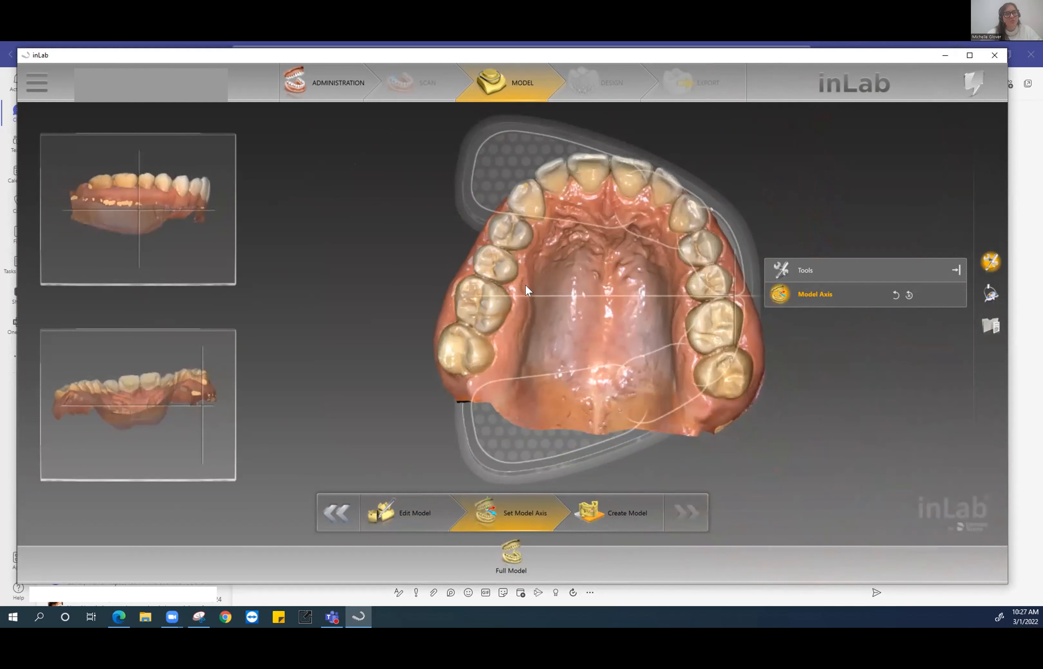
- Rotate the jaw to align it on the tray with incisors forward, then level it in front view
left_click_drag(652, 163, 776, 235)
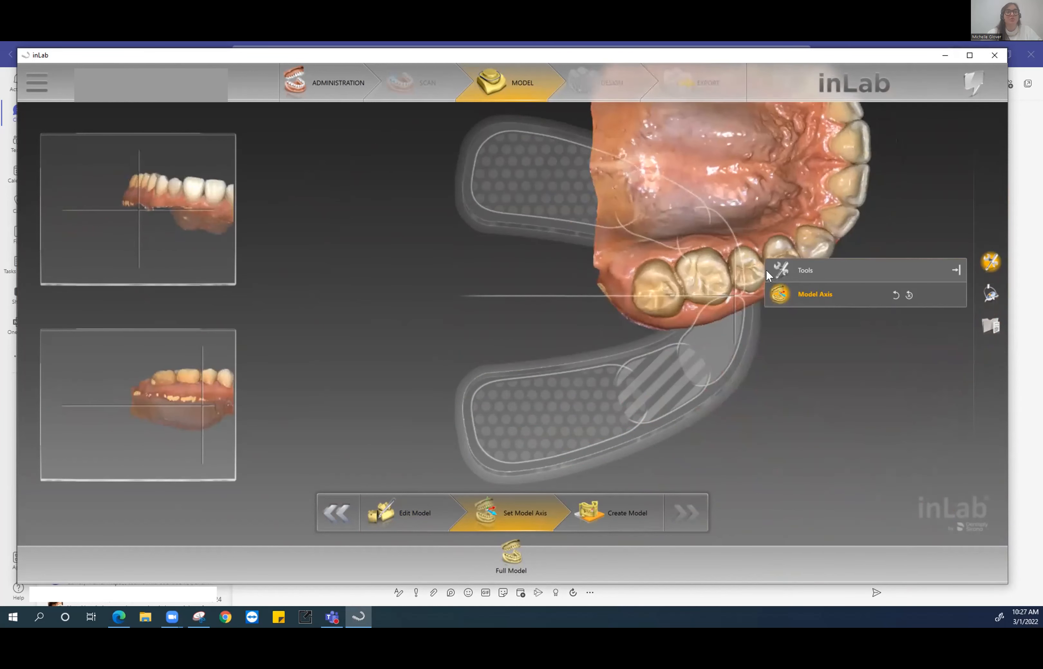
left_click_drag(819, 170, 697, 292)
left_click_drag(558, 359, 635, 263)
mouse_move(551, 401)
left_mouse_down()
mouse_move(545, 372)
mouse_move(554, 391)
left_mouse_up()
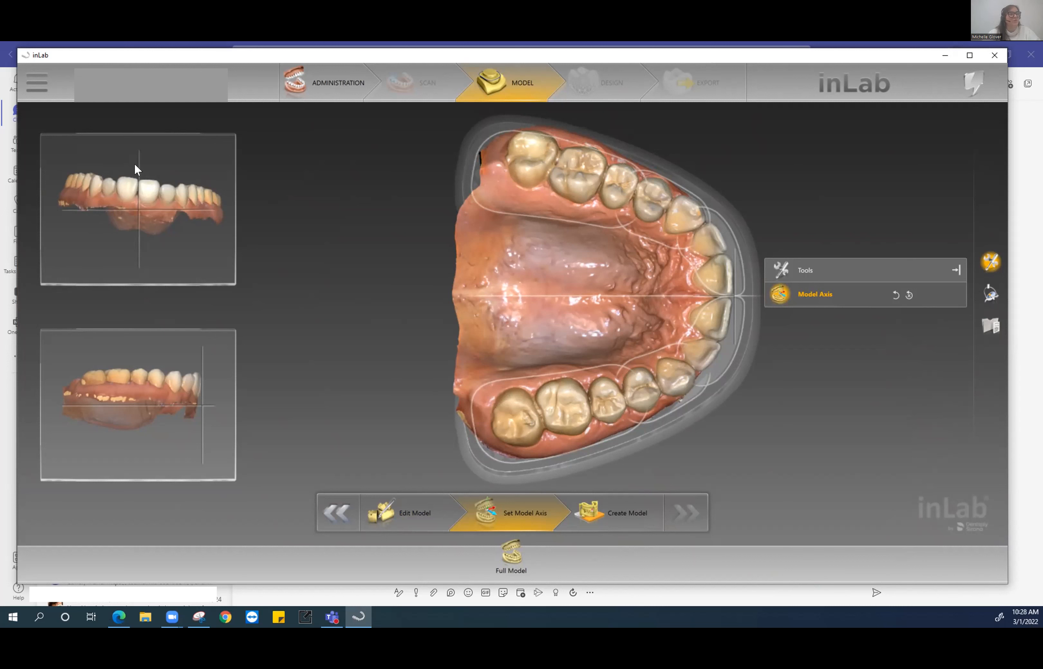
mouse_move(204, 207)
left_mouse_down()
mouse_move(209, 181)
mouse_move(217, 200)
left_mouse_up()
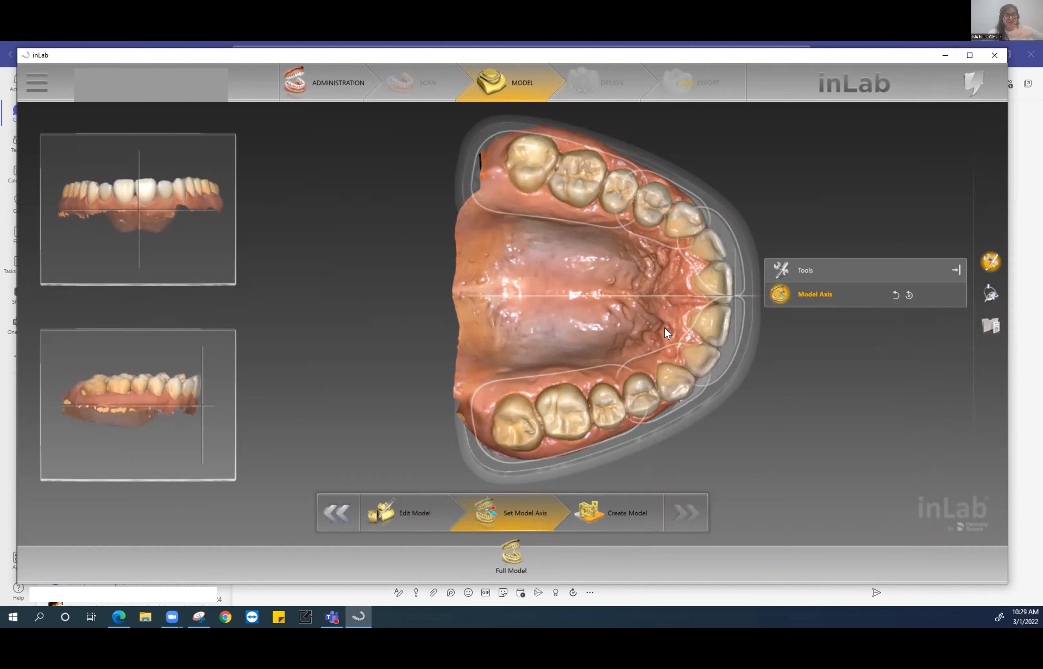
- Tilt the jaw clockwise in the front view, rotate it in the occlusal view, and lower it in the side view
left_click_drag(194, 197, 194, 199)
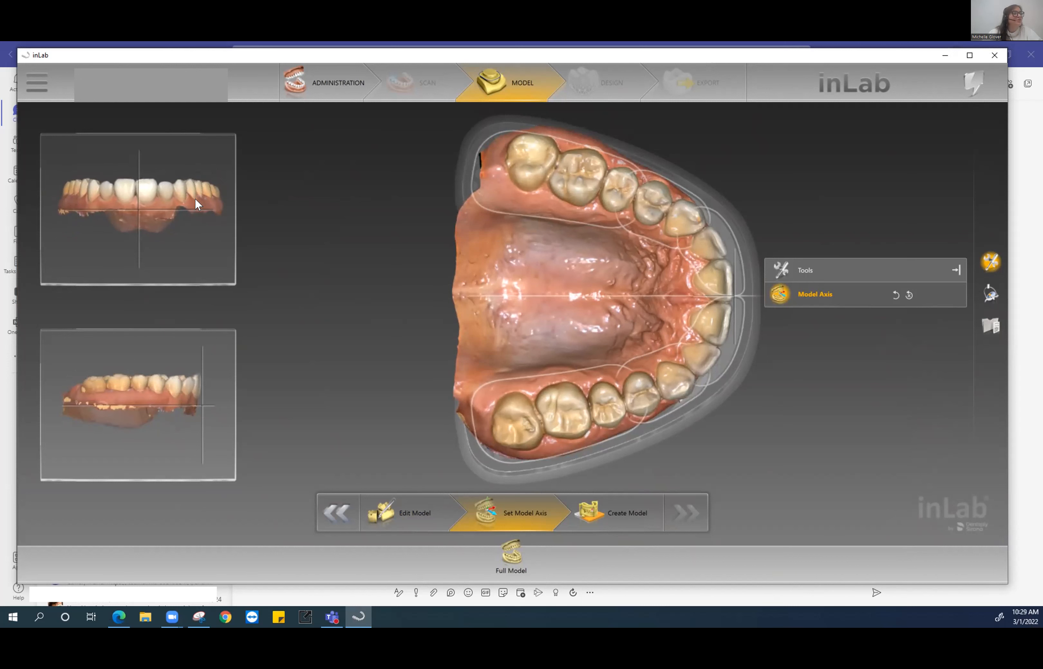
left_click_drag(716, 303, 716, 296)
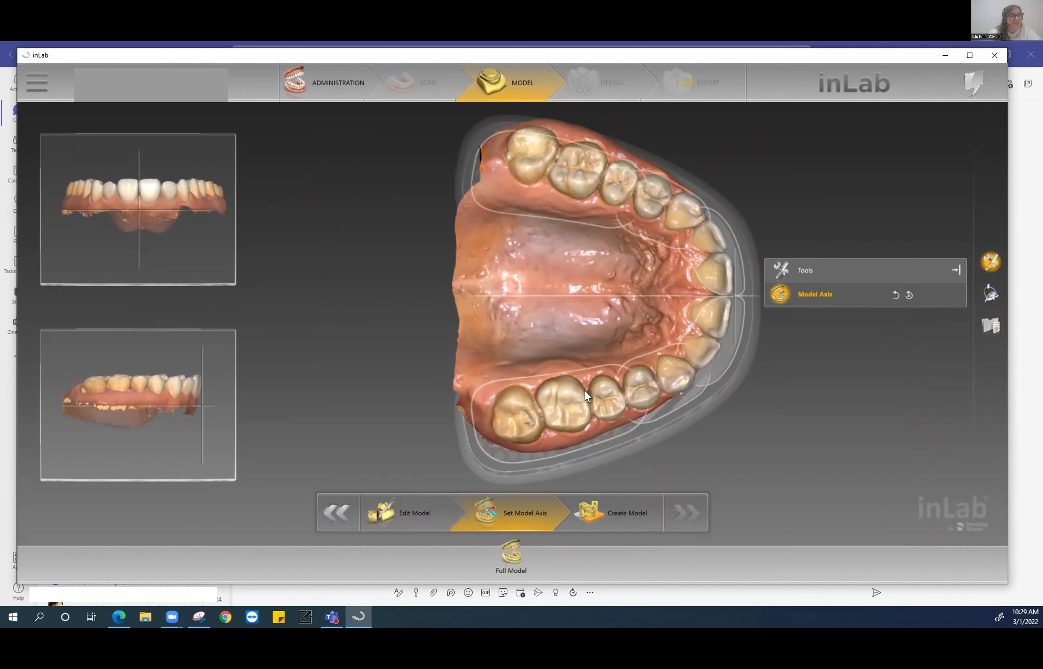
left_click_drag(513, 401, 521, 414)
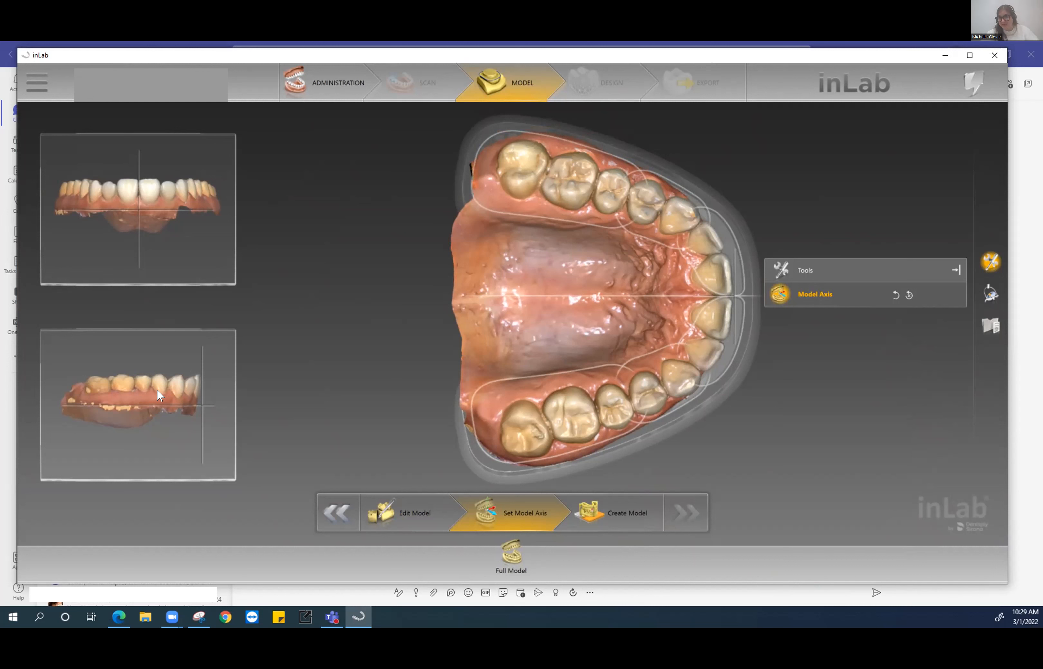
left_click_drag(156, 392, 150, 485)
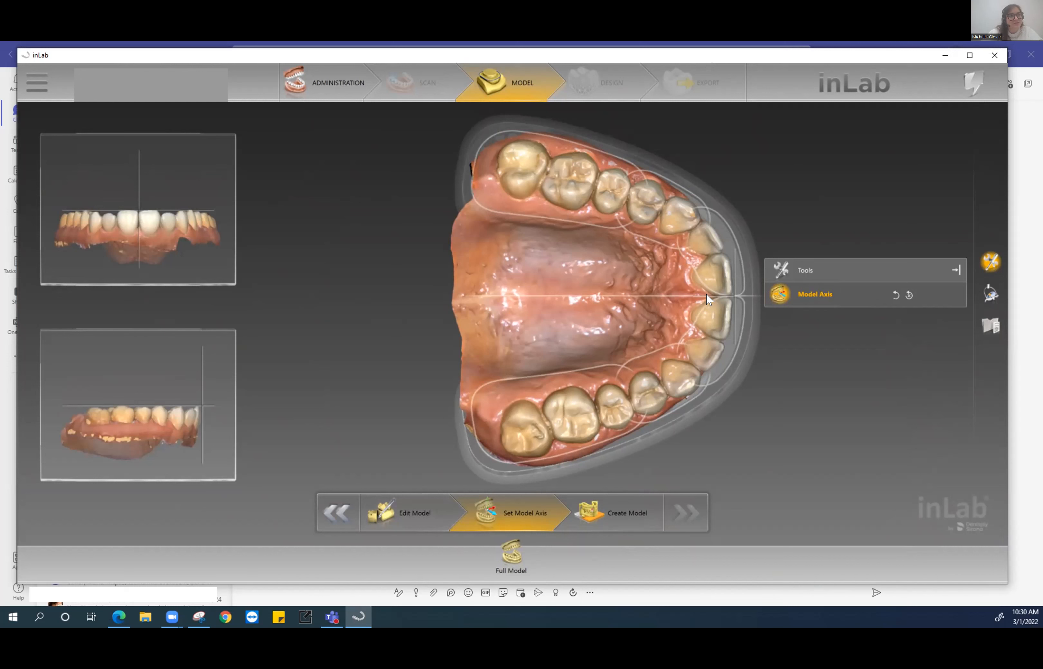
- Nudge the jaw onto the front axis line, tilt the side-view axis, then choose Create Model
left_click_drag(706, 295, 707, 294)
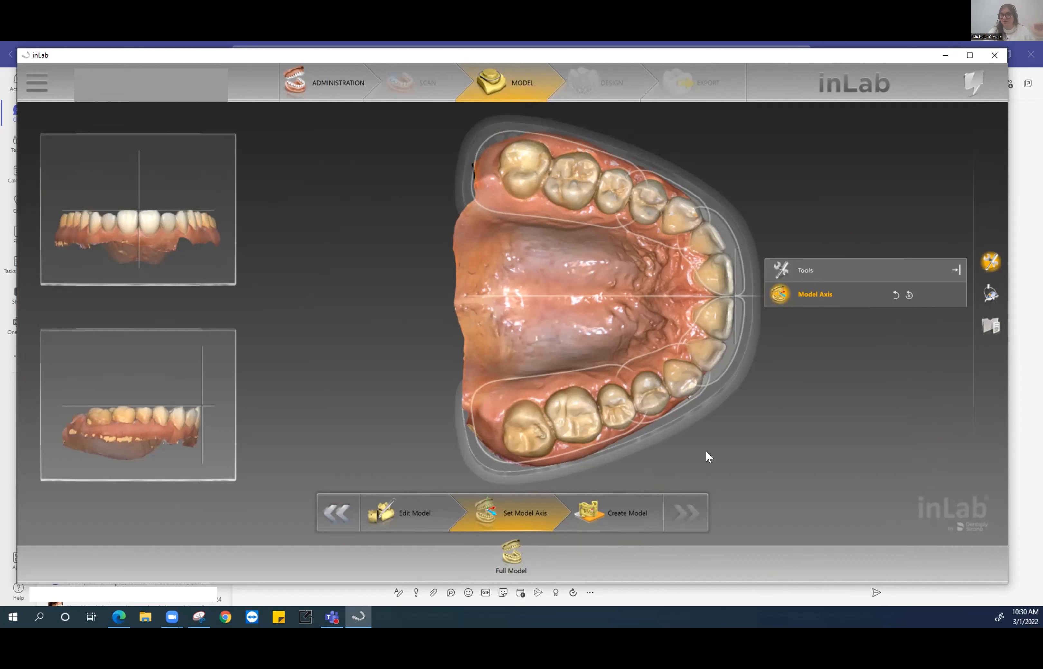
mouse_move(186, 416)
left_mouse_down()
mouse_move(190, 428)
mouse_move(190, 414)
mouse_move(179, 417)
left_mouse_up()
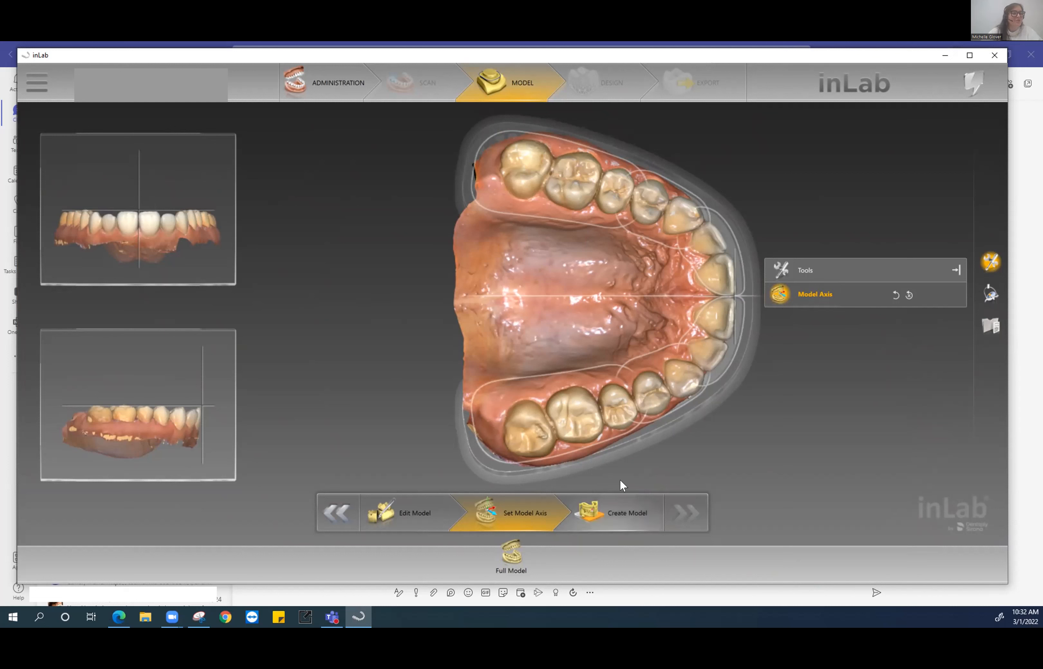
left_click(622, 517)
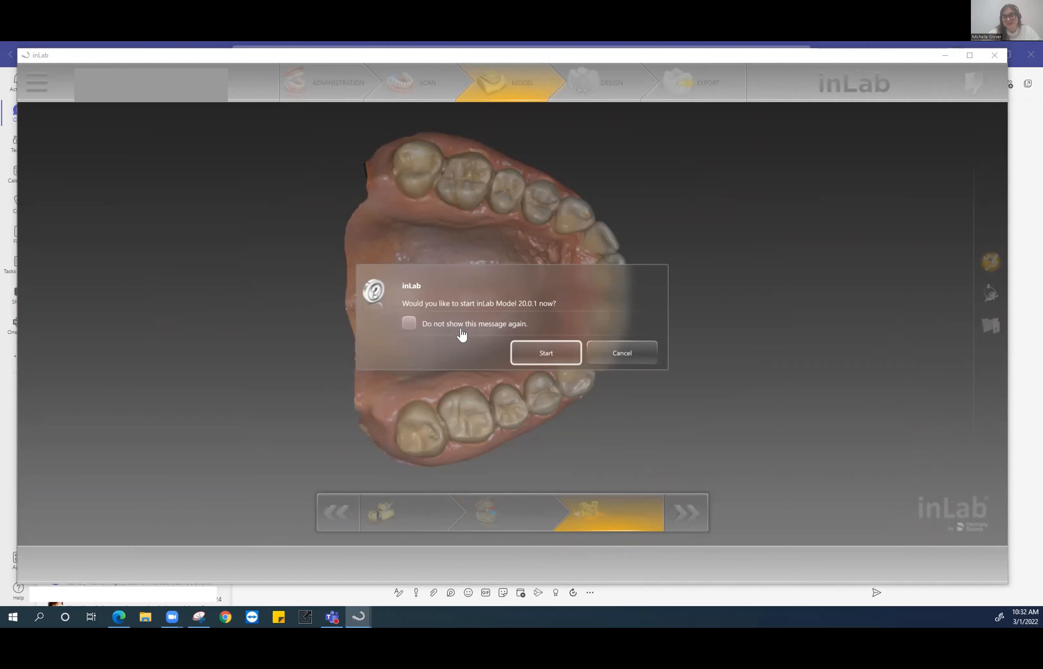
- Confirm the prompt to launch inLab Model 20.0.1 right away
left_click(538, 353)
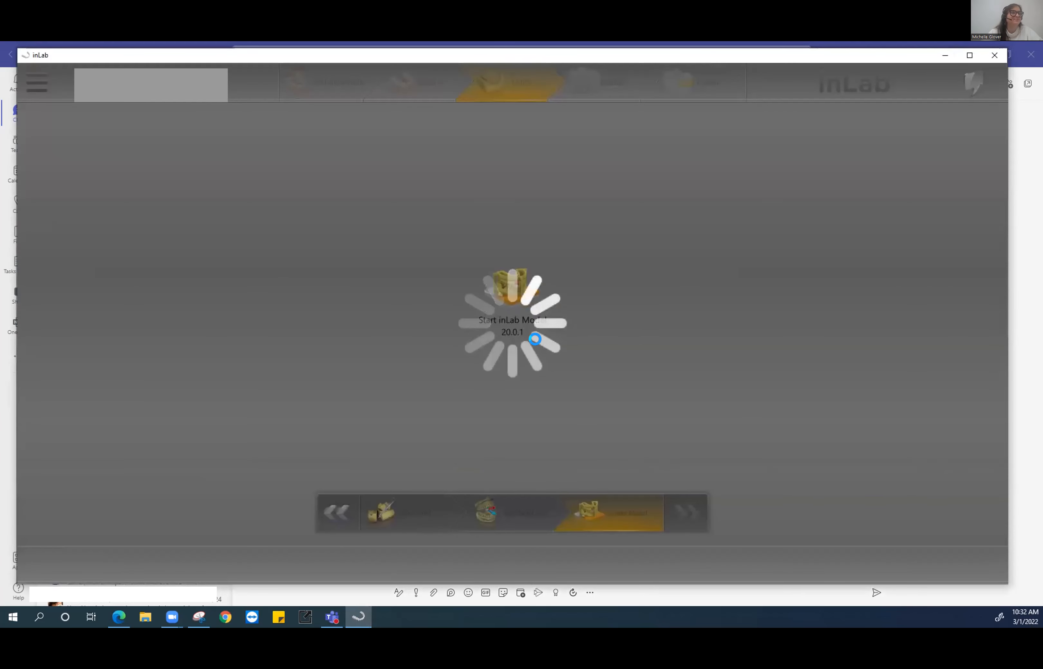
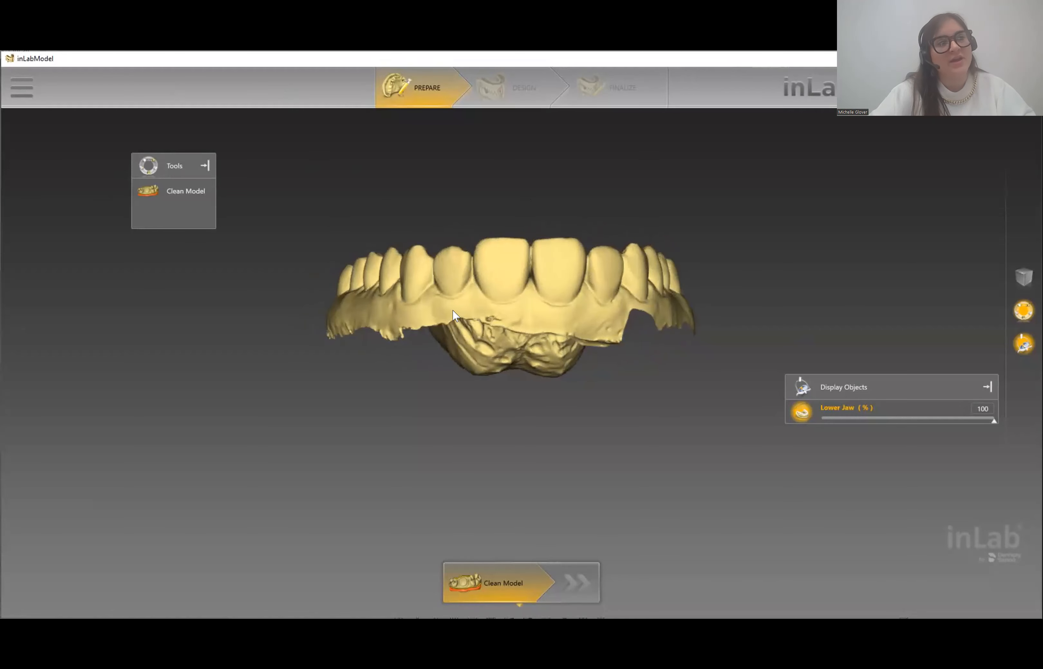
left_click_drag(570, 287, 518, 264)
left_click_drag(400, 296, 475, 302)
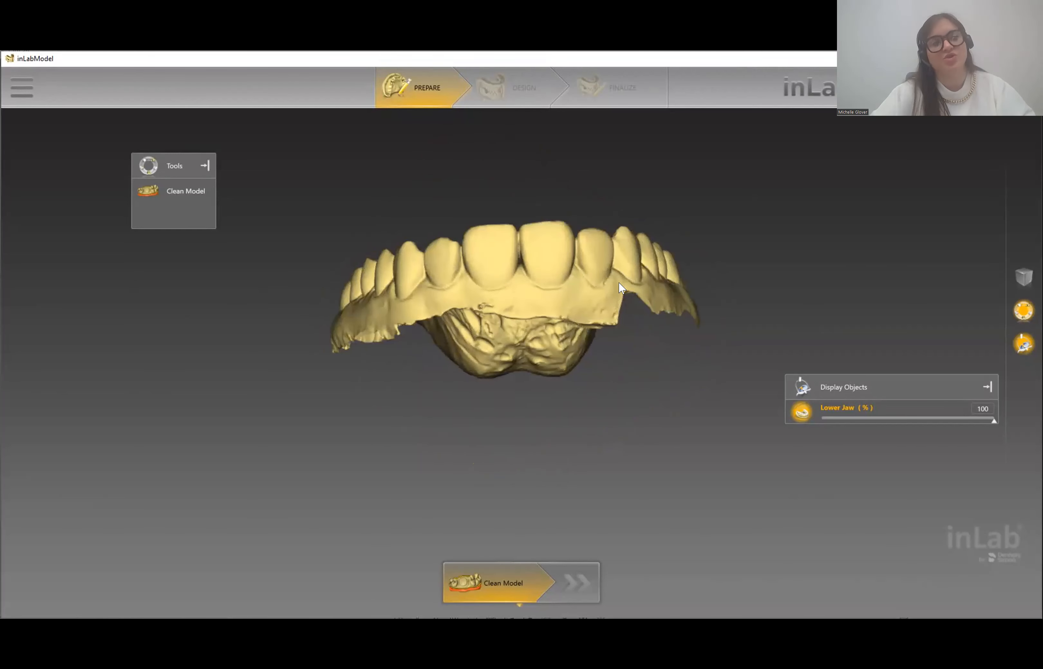
left_click_drag(594, 288, 574, 302)
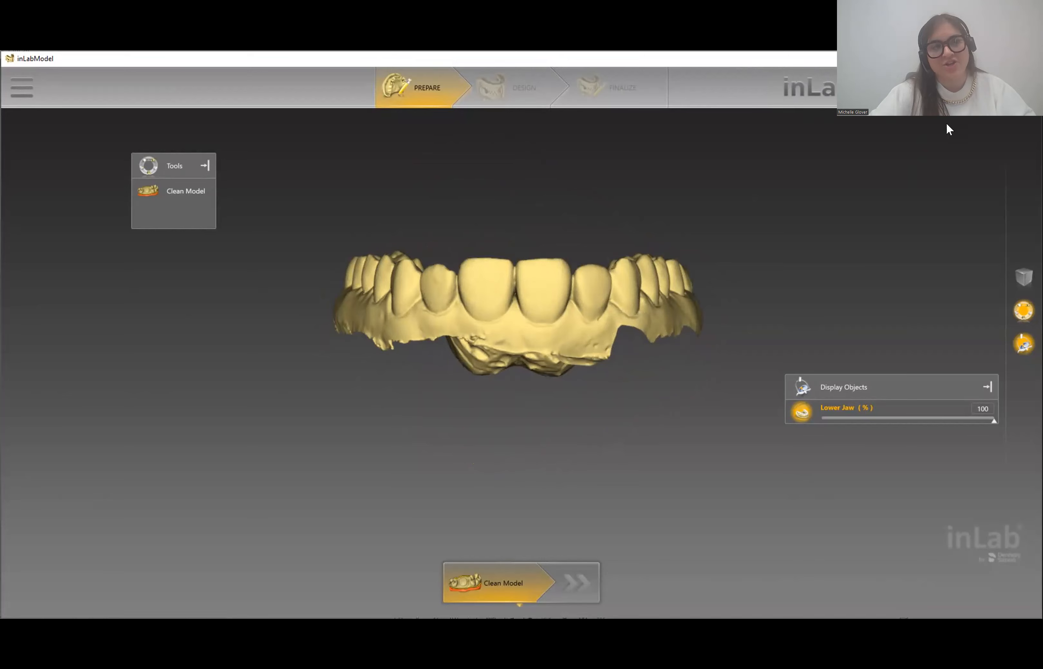
left_click_drag(744, 343, 477, 477)
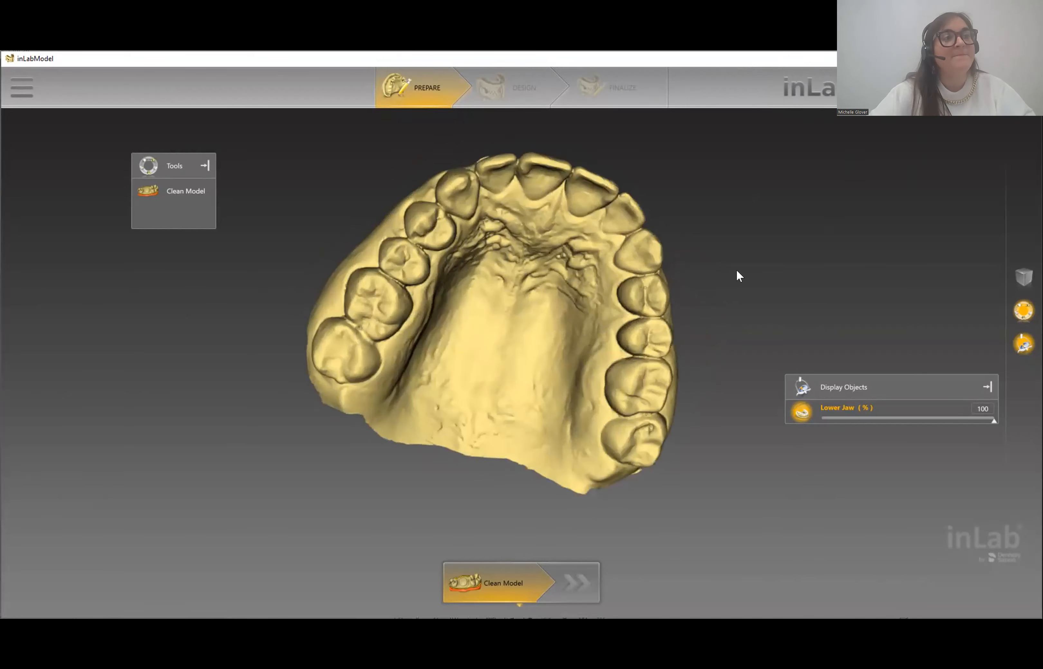
left_click_drag(710, 210, 674, 327)
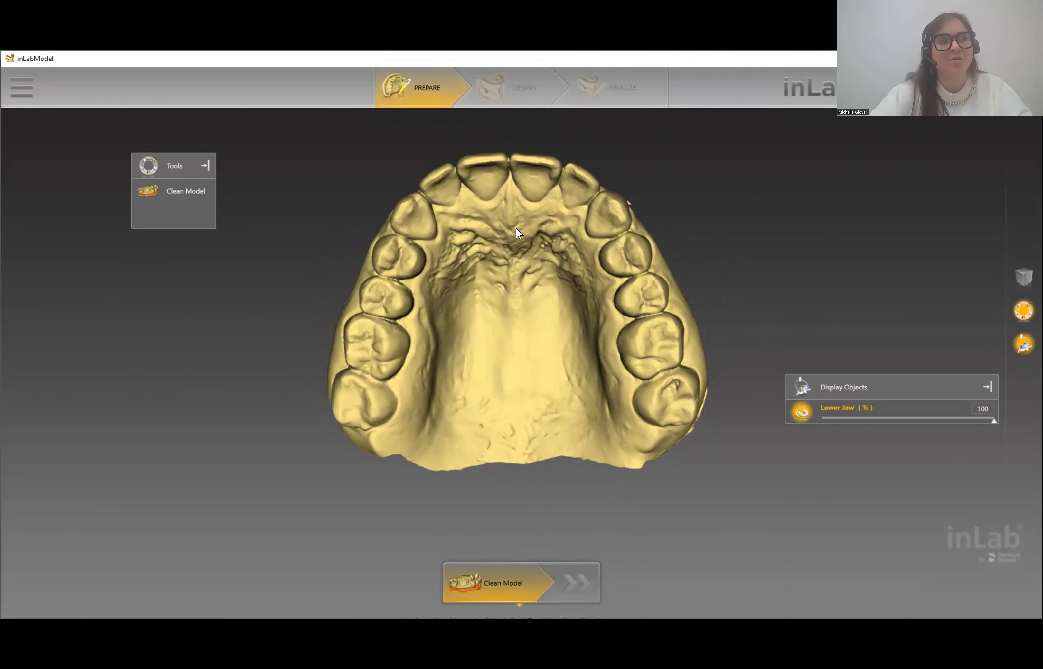
left_click_drag(497, 281, 506, 311)
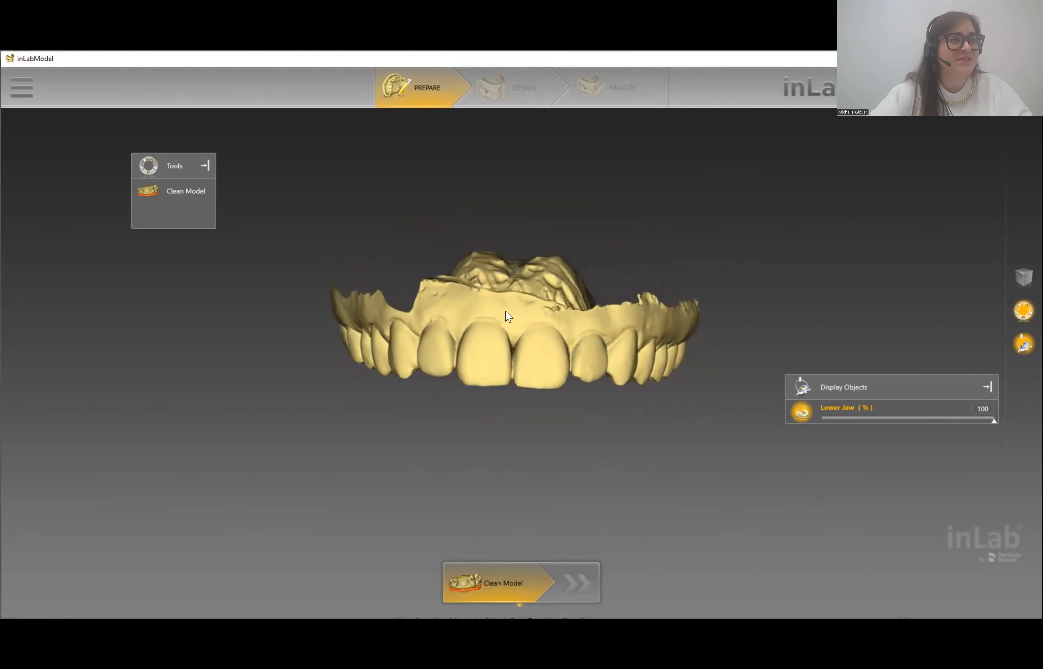
- Start Clean Model, move its settings panel aside, and orbit the jaw to an oblique top view
left_click(156, 196)
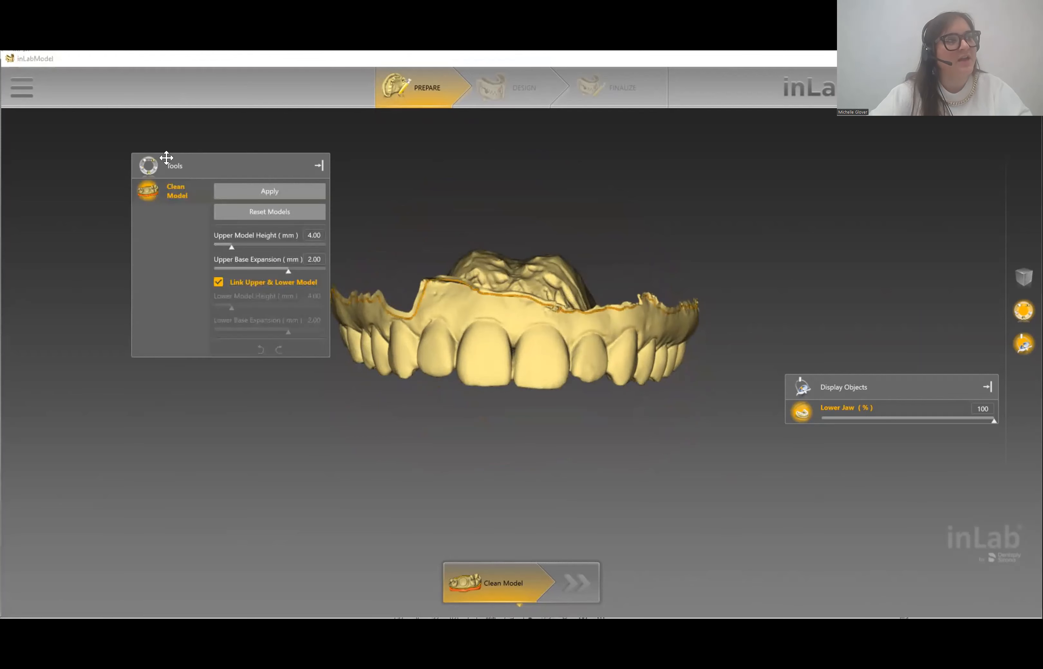
left_click_drag(111, 143, 28, 129)
left_click_drag(477, 332, 573, 369)
scroll(587, 372, "up", 5)
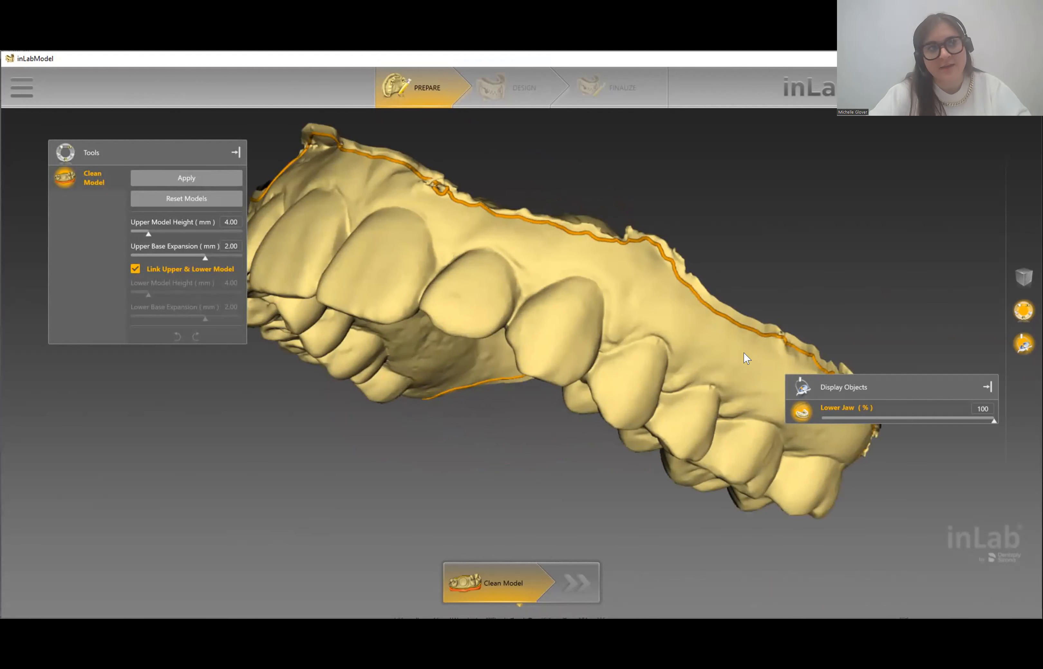
middle_click_drag(645, 319, 592, 289)
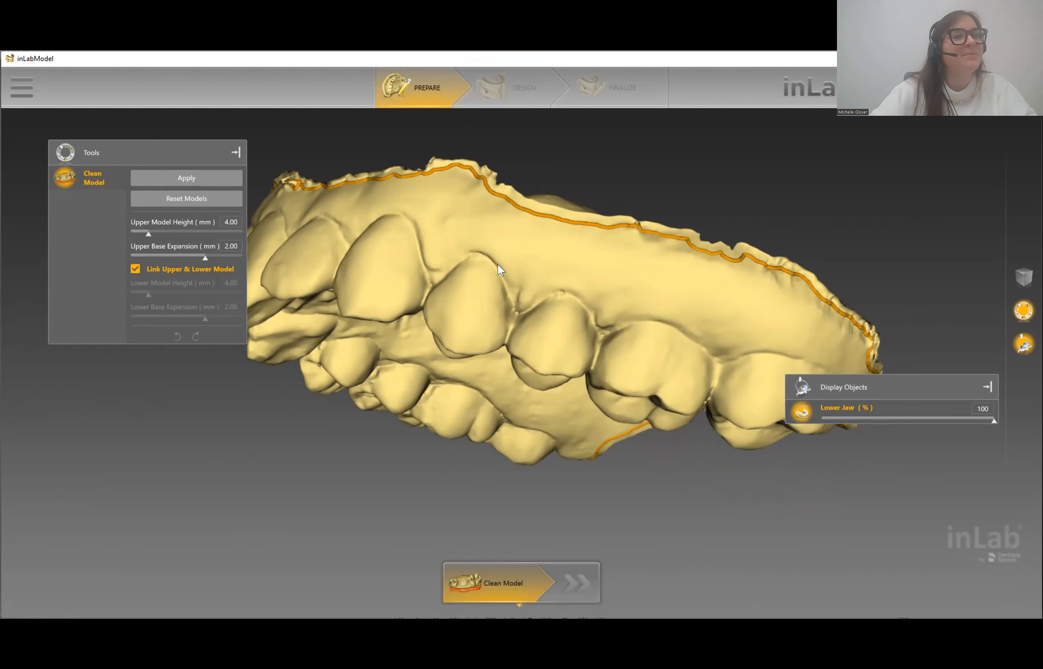
- Trace a new grey cut line across the front of the upper jaw along the gum
left_click_drag(531, 271, 556, 272)
left_click_drag(431, 244, 662, 289)
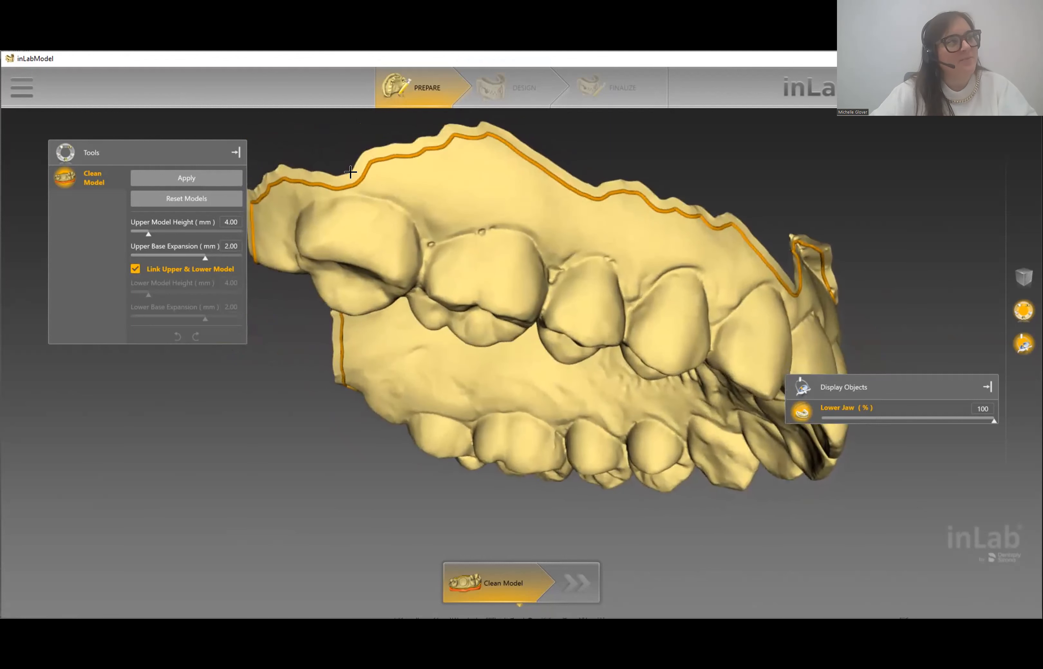
mouse_move(366, 172)
left_mouse_down()
mouse_move(383, 163)
mouse_move(653, 210)
mouse_move(760, 255)
left_mouse_up()
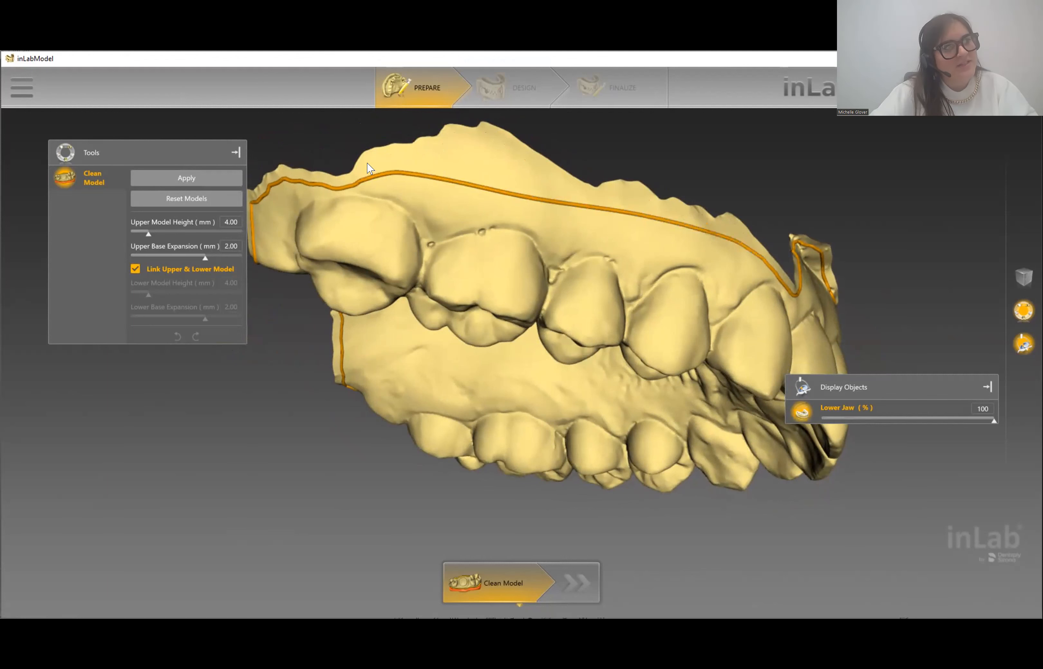
right_click_drag(704, 279, 612, 277)
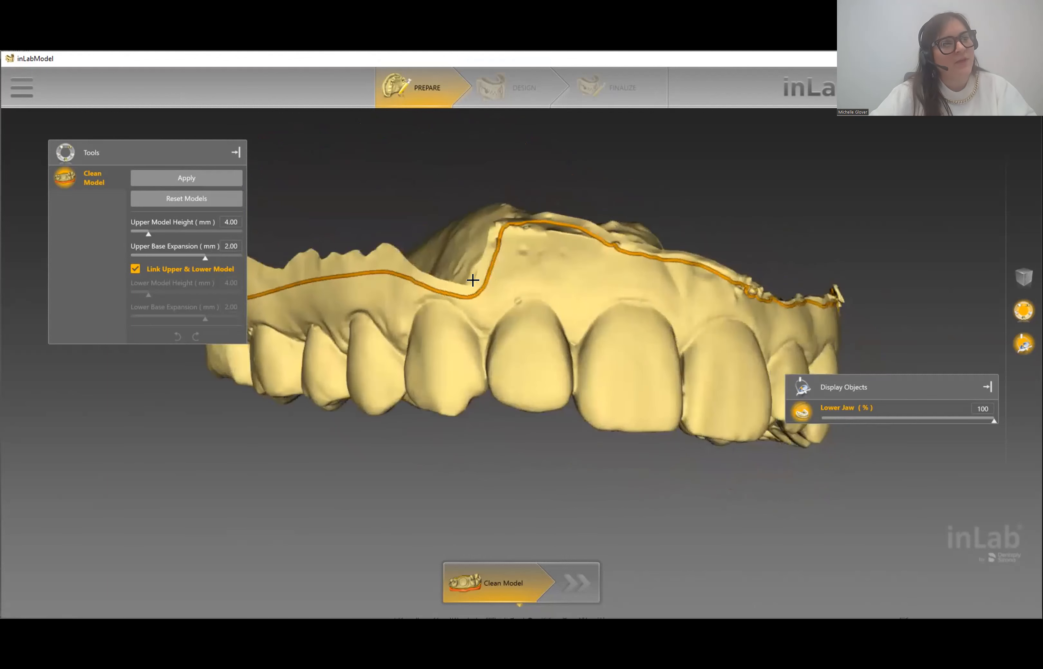
mouse_move(480, 288)
left_mouse_down()
mouse_move(550, 263)
mouse_move(677, 273)
mouse_move(740, 291)
left_mouse_up()
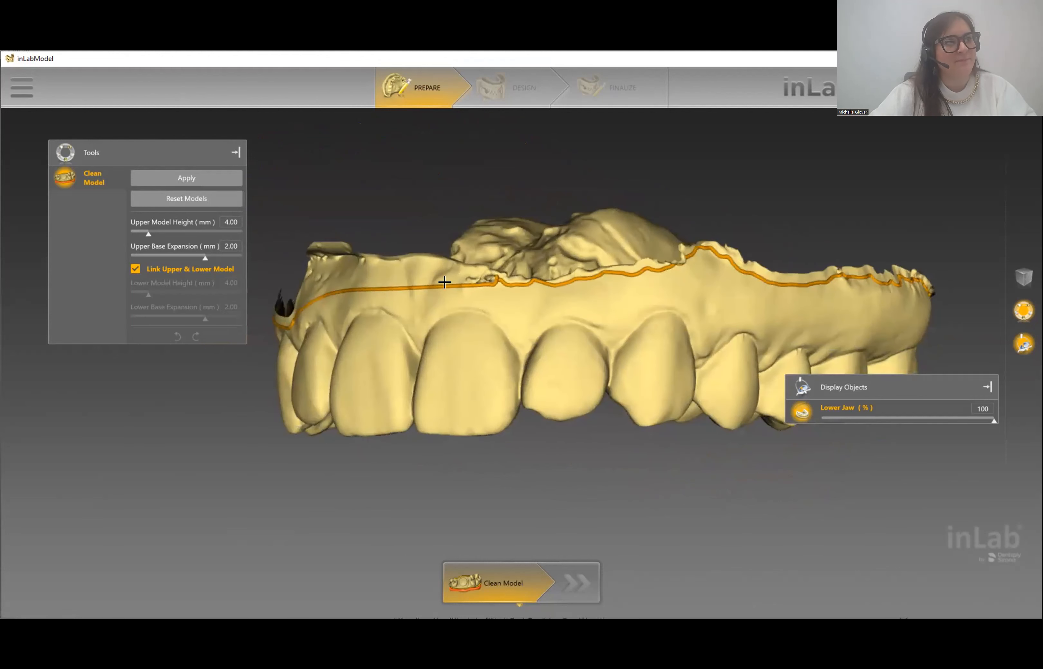
mouse_move(507, 281)
left_mouse_down()
mouse_move(773, 281)
mouse_move(780, 298)
mouse_move(664, 300)
left_mouse_up()
- Finish the front cut line and draw another section along the model
left_click(774, 281)
double_click(796, 278)
mouse_move(581, 292)
left_mouse_down()
mouse_move(771, 294)
mouse_move(904, 313)
left_mouse_up()
left_click_drag(598, 314, 541, 334)
- Close the trim line around the whole arch and orbit to check the outline
middle_click_drag(541, 334, 559, 217)
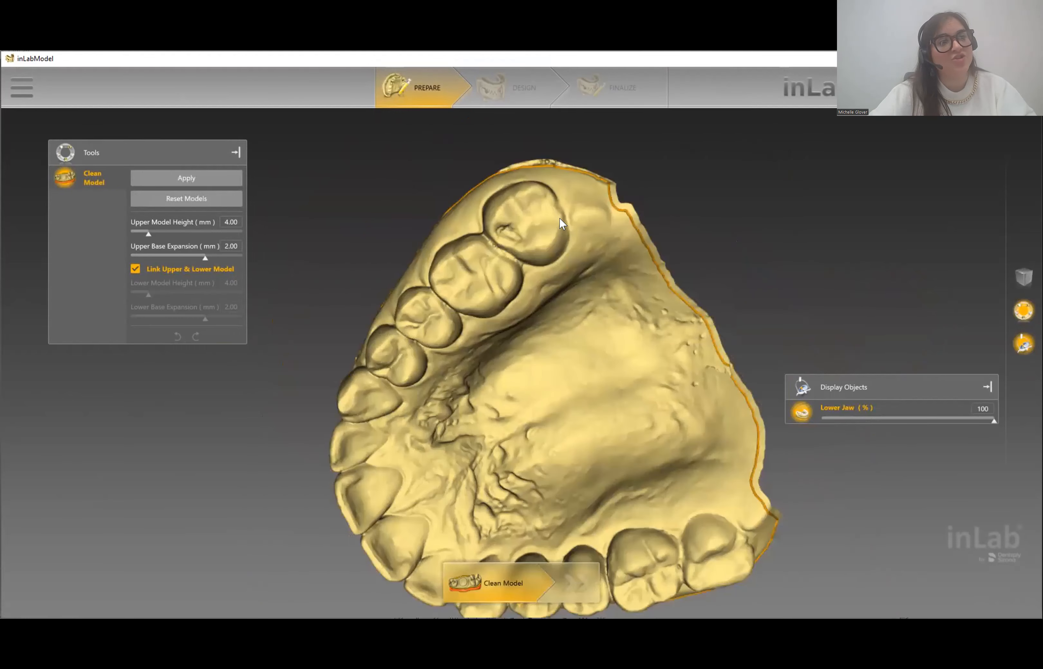
mouse_move(573, 172)
left_mouse_down()
mouse_move(569, 198)
mouse_move(726, 395)
mouse_move(736, 423)
mouse_move(736, 379)
mouse_move(754, 445)
mouse_move(745, 447)
mouse_move(746, 481)
left_mouse_up()
double_click(747, 483)
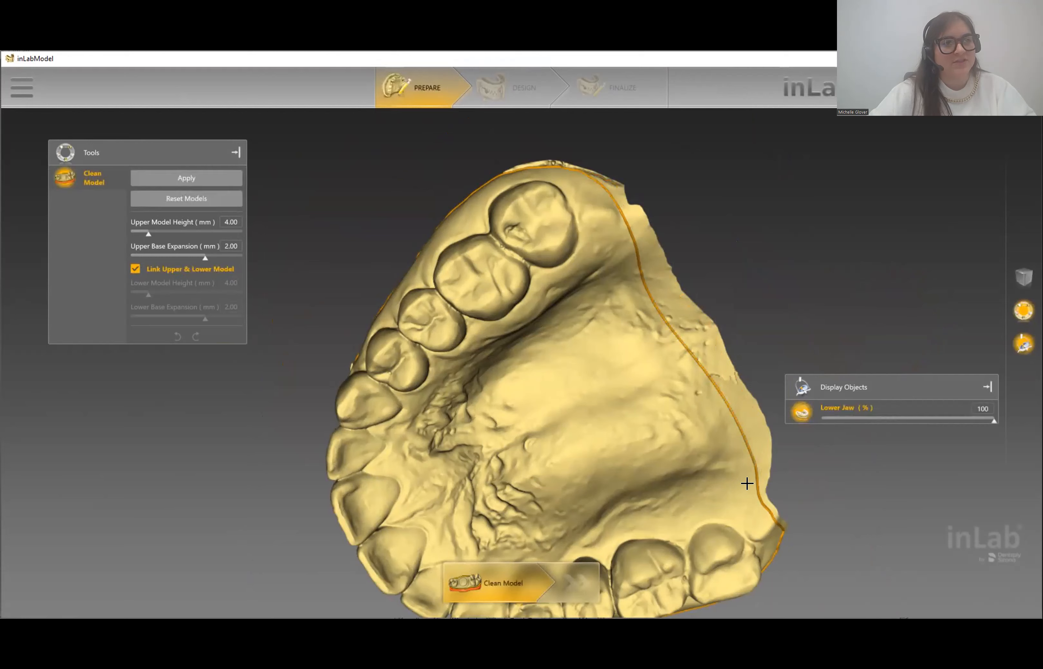
mouse_move(513, 407)
left_mouse_down()
mouse_move(512, 388)
mouse_move(601, 372)
mouse_move(673, 375)
left_mouse_up()
left_click_drag(487, 427, 441, 396)
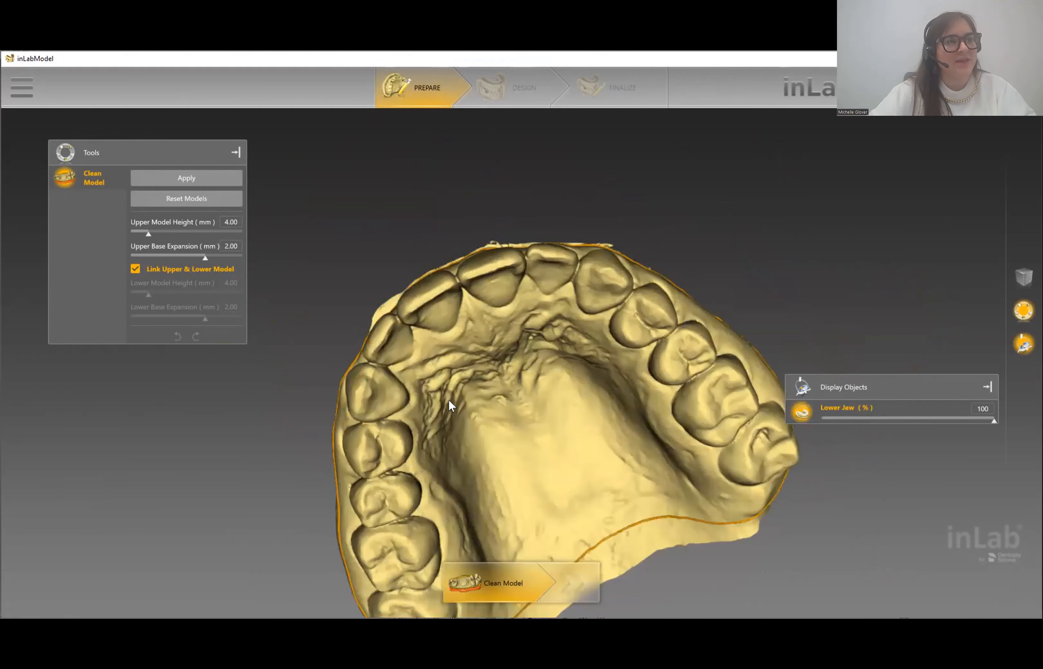
right_click_drag(440, 324, 418, 204)
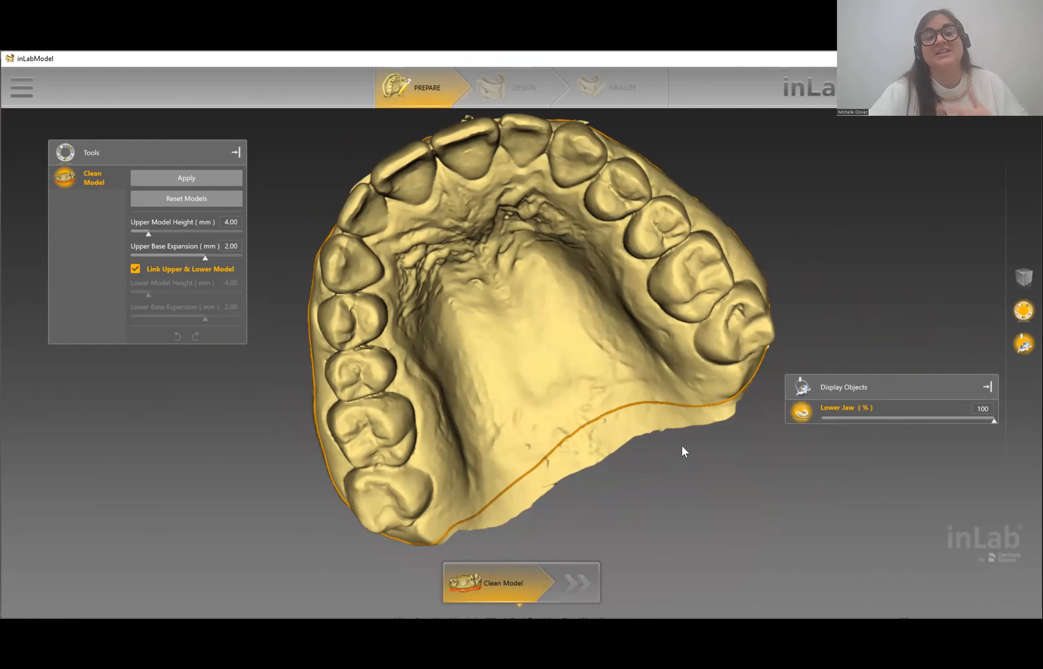
middle_click_drag(531, 268, 554, 324)
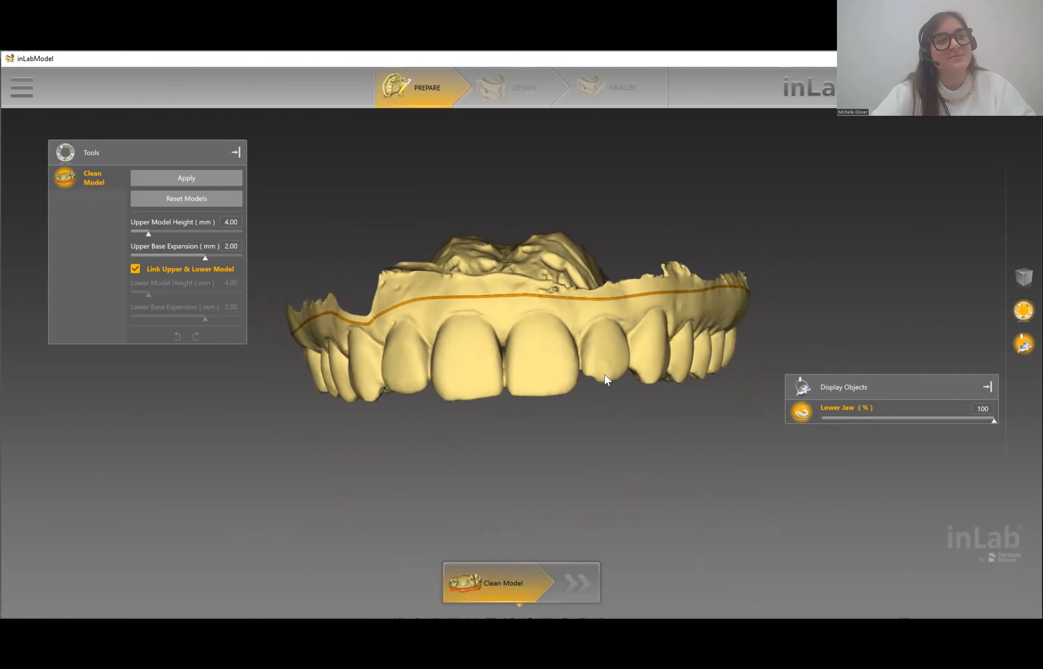
- Apply the redrawn trim line to build a smooth 4.00 mm base on the upper jaw
left_click(180, 179)
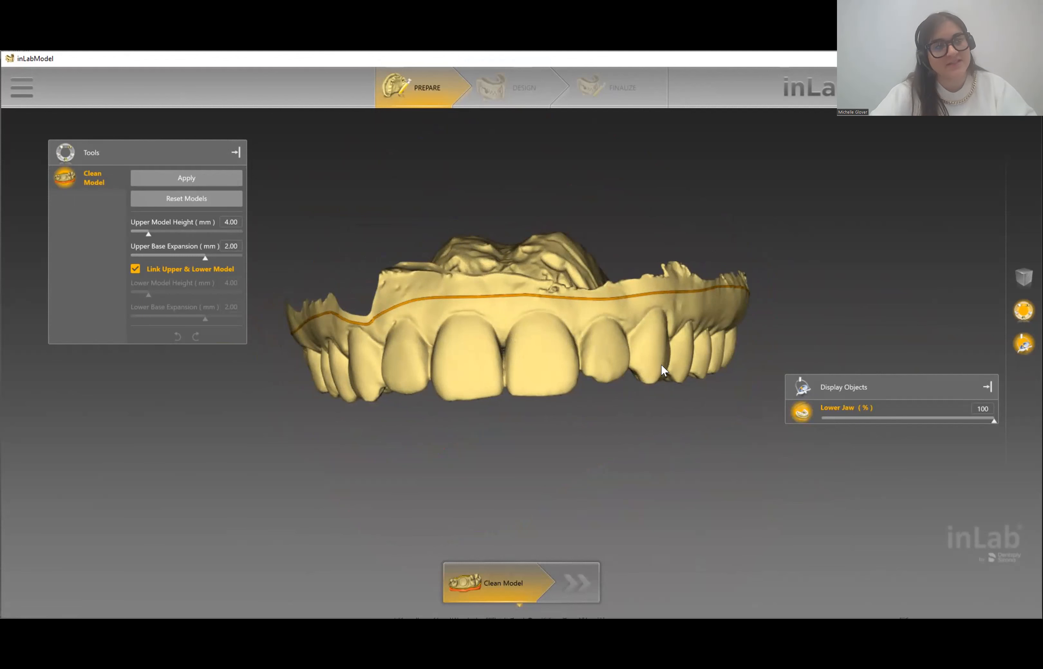
left_click(182, 178)
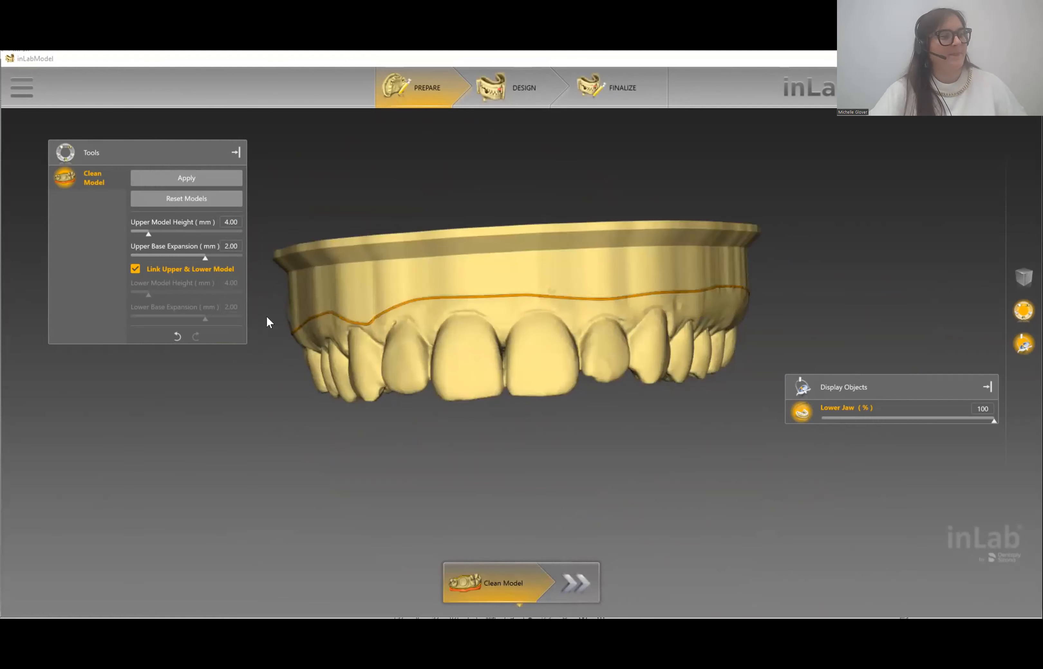
- Rebuild the upper model base at 6.00 mm height
left_click_drag(635, 316, 529, 368)
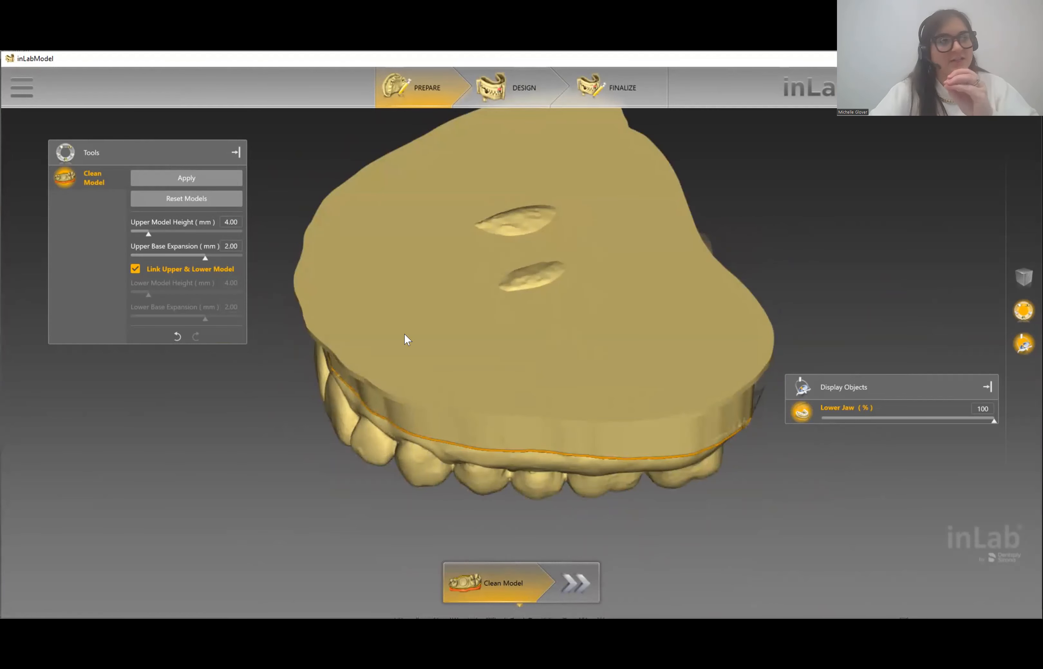
left_click(236, 217)
type("6.00")
left_click(199, 185)
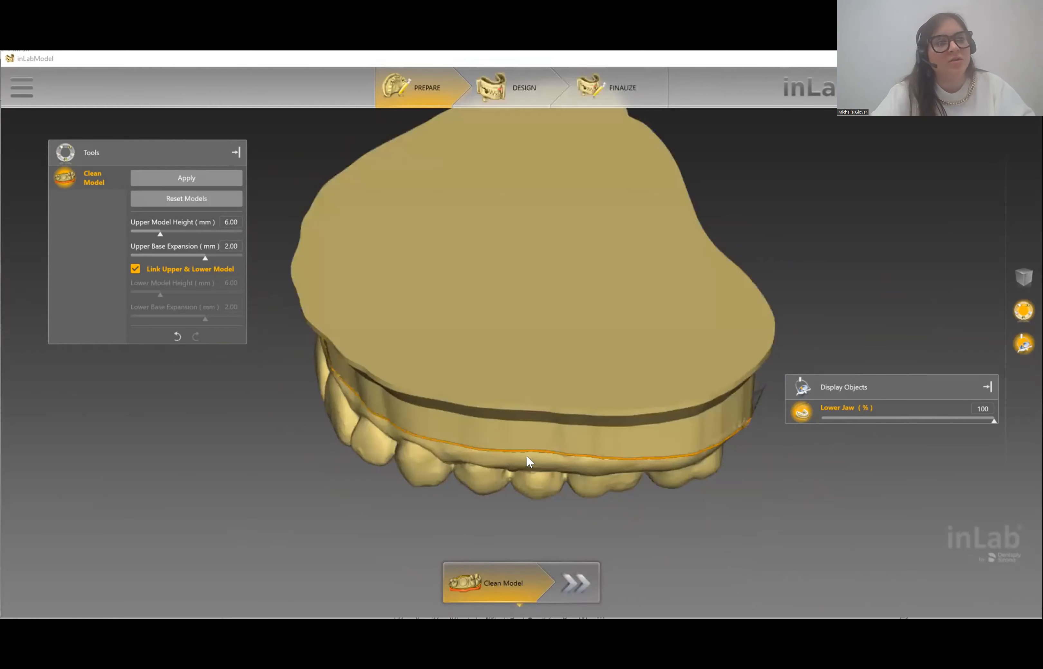
- Inspect the rebuilt model from several angles and advance to the Design stage
left_click_drag(525, 399, 581, 253)
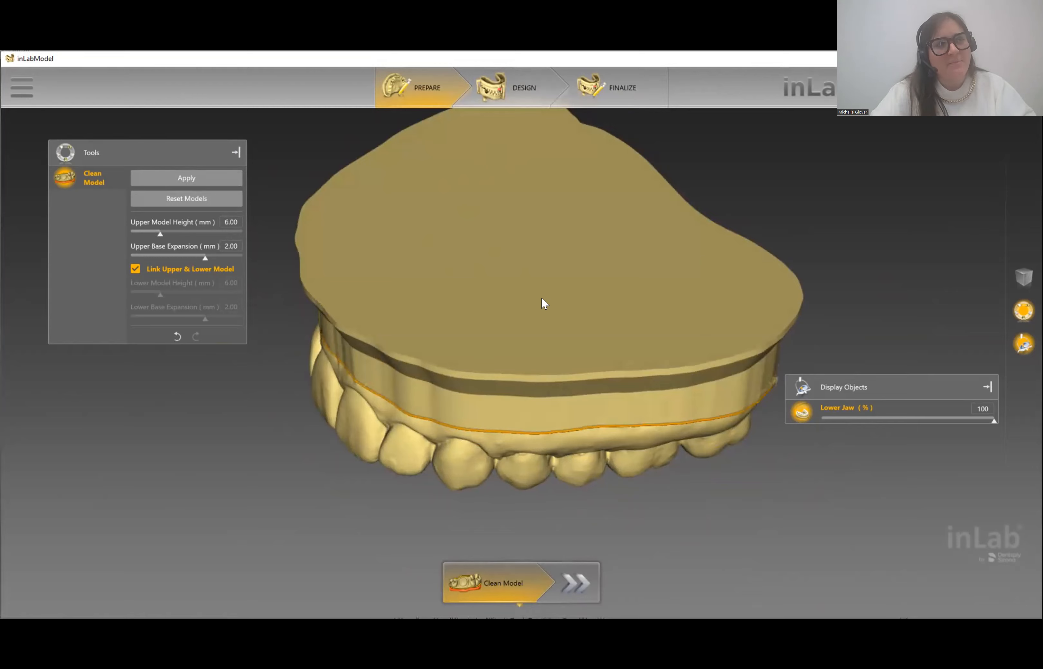
left_click_drag(526, 312, 512, 341)
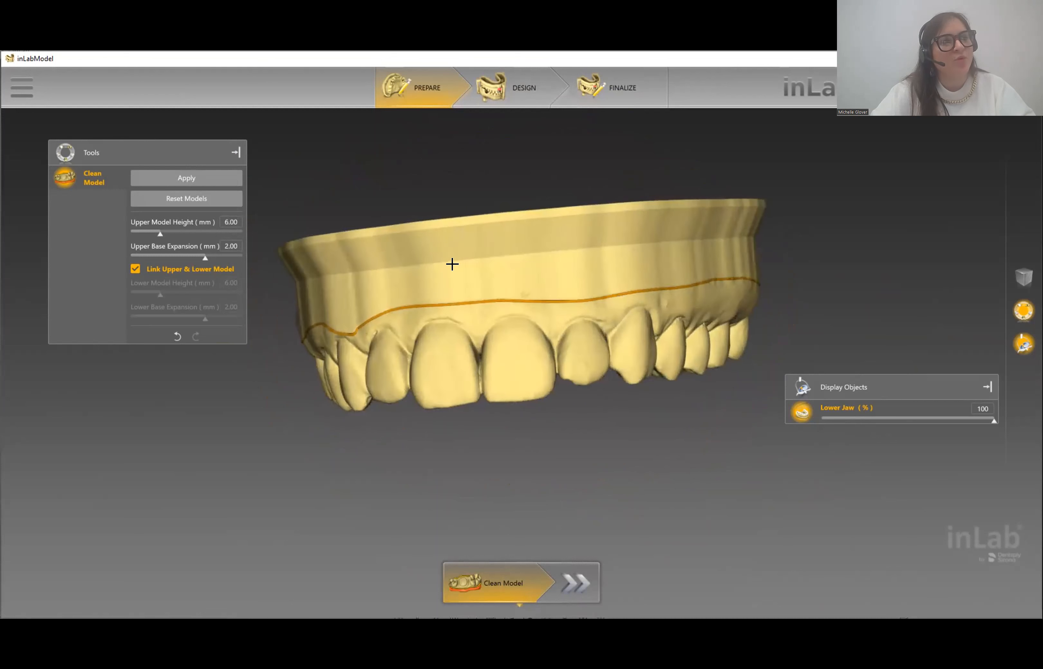
left_click_drag(452, 264, 495, 197)
left_click(578, 583)
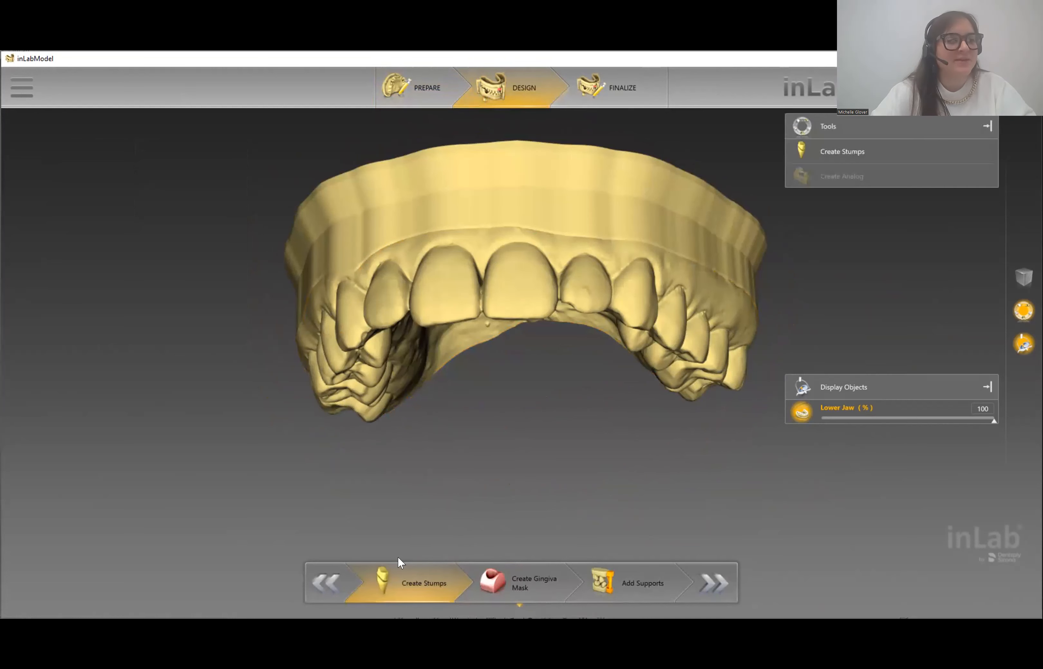
- Orbit the model to show its biting surfaces at the Create Stumps step
left_click_drag(451, 474, 515, 245)
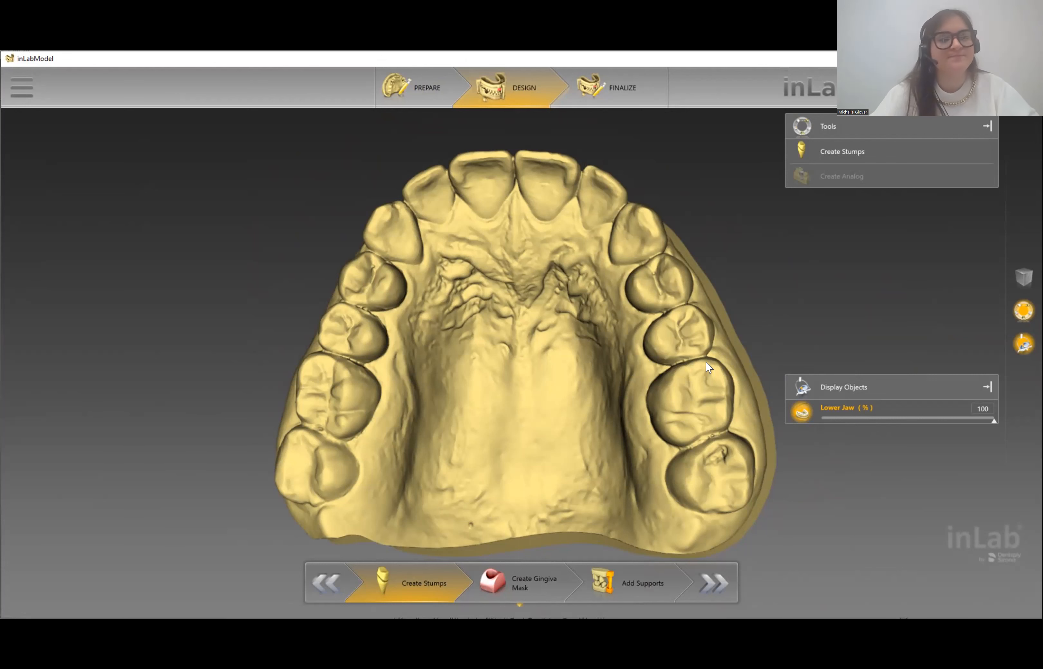
- Advance the Design stage to the Create Gingiva Mask step
left_click(521, 590)
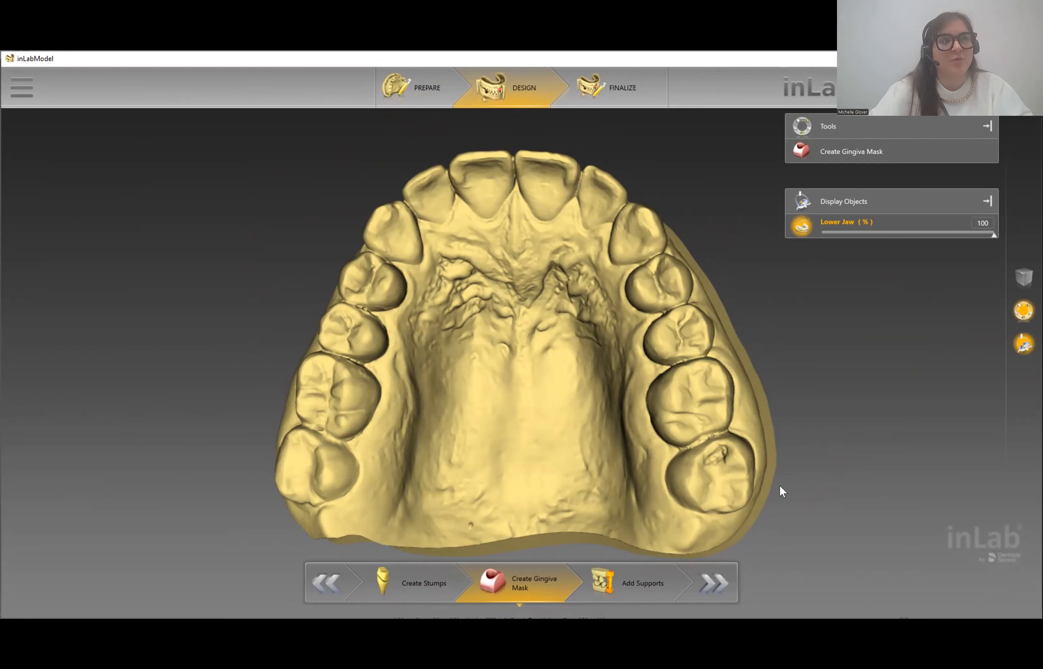
- Advance the Design stage to the Add Supports step
left_click(638, 579)
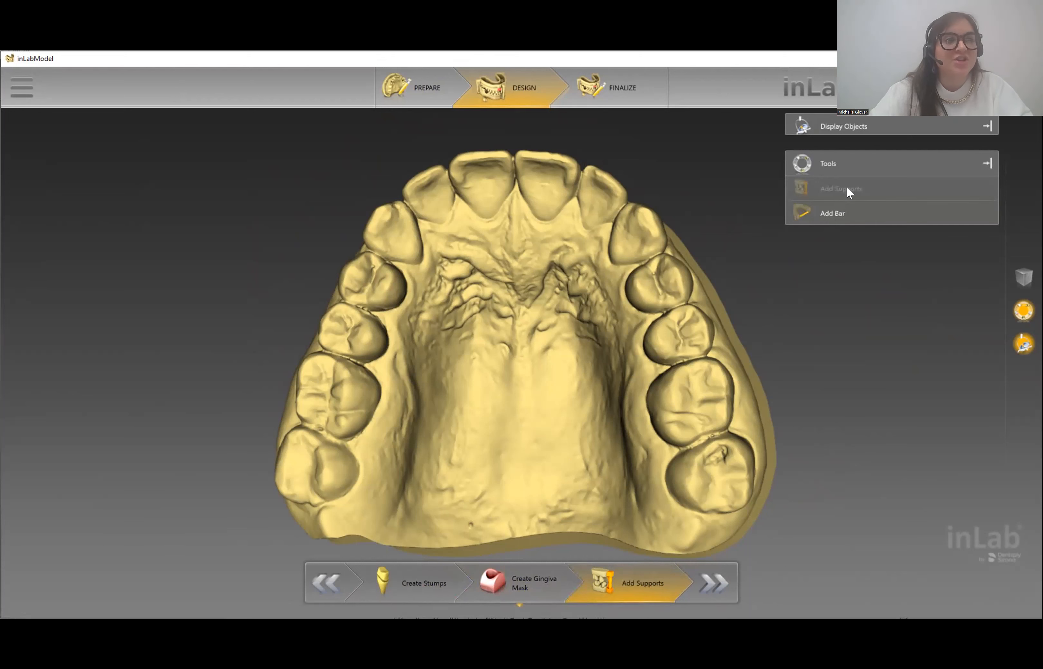
- Place a 4.00 mm wide, 10.75 mm high support bar across the upper jaw's base
left_click(822, 215)
left_click_drag(836, 347, 735, 266)
left_click_drag(562, 460, 848, 391)
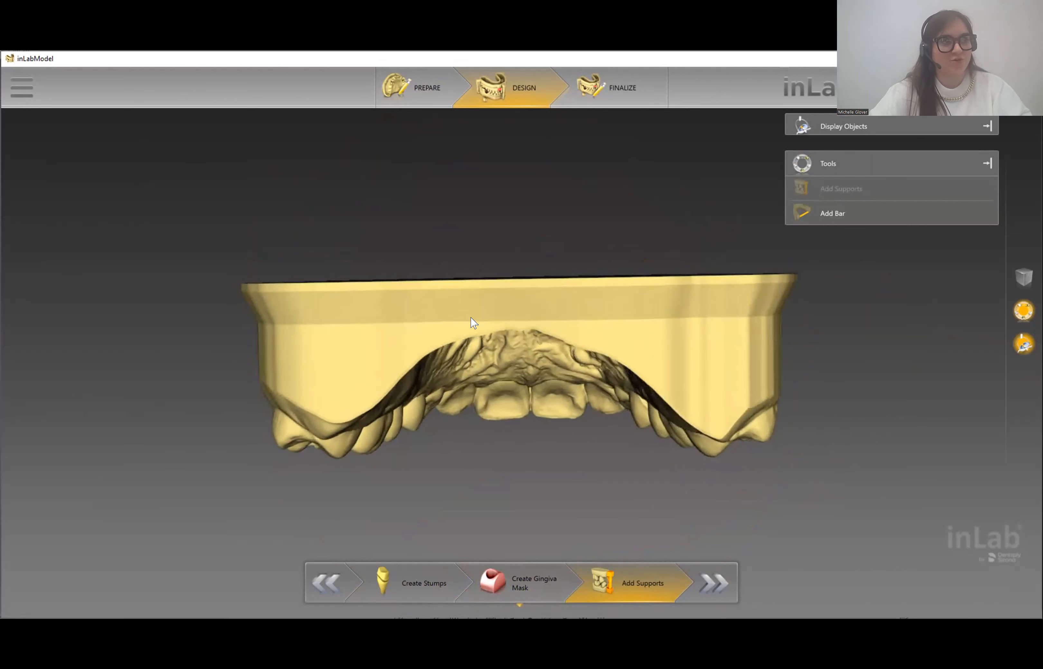
left_click(837, 218)
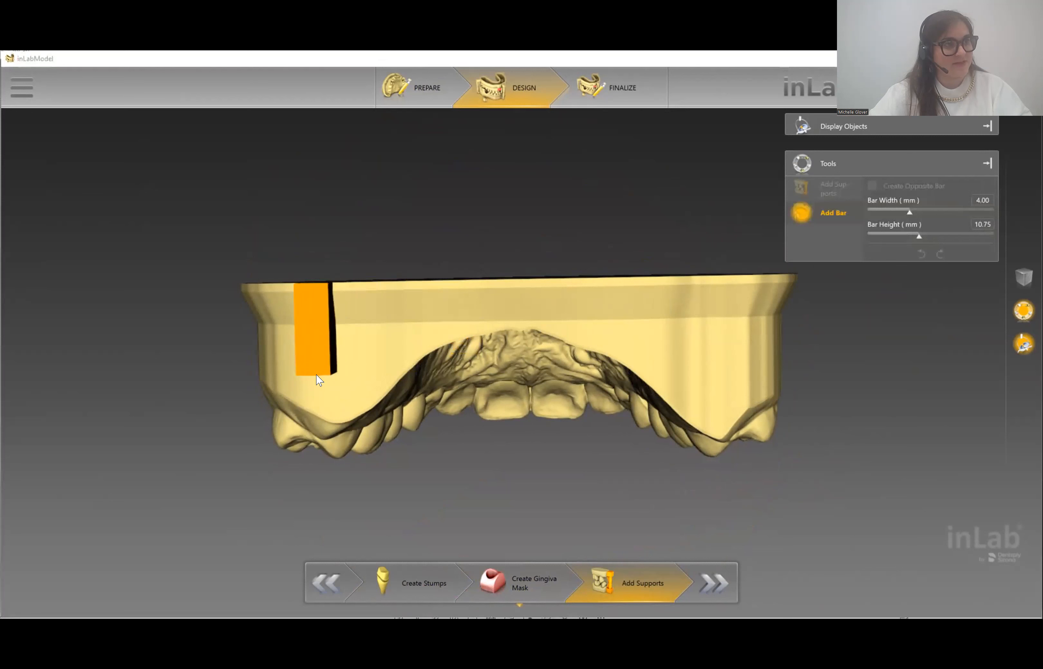
left_click(318, 381)
left_click(724, 352)
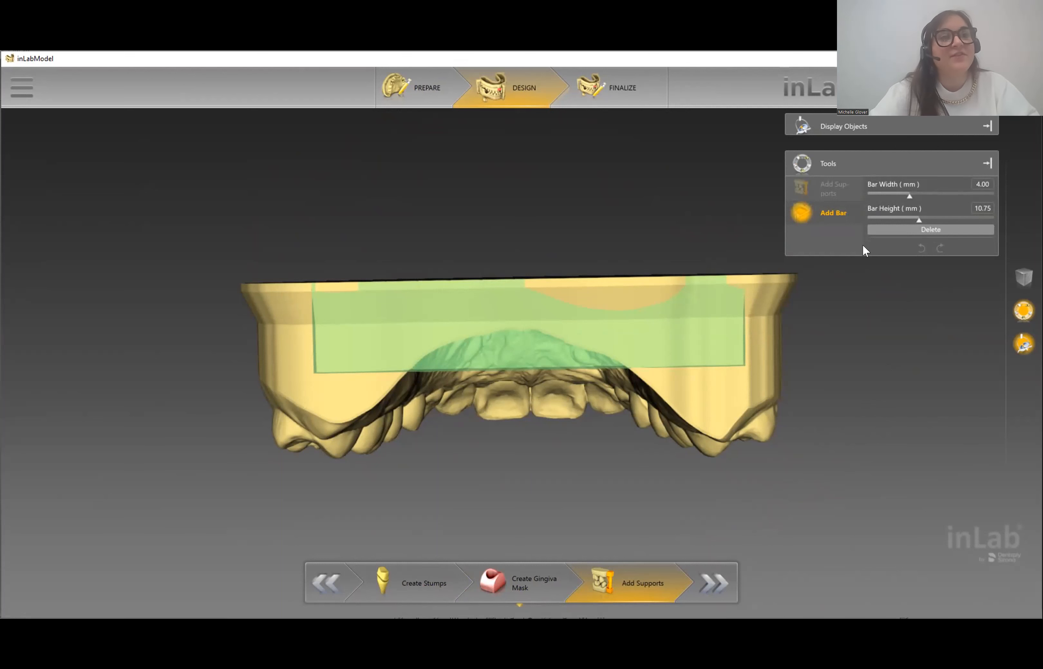
- Delete the support bar and advance the case to the Finalize stage
left_click(573, 476)
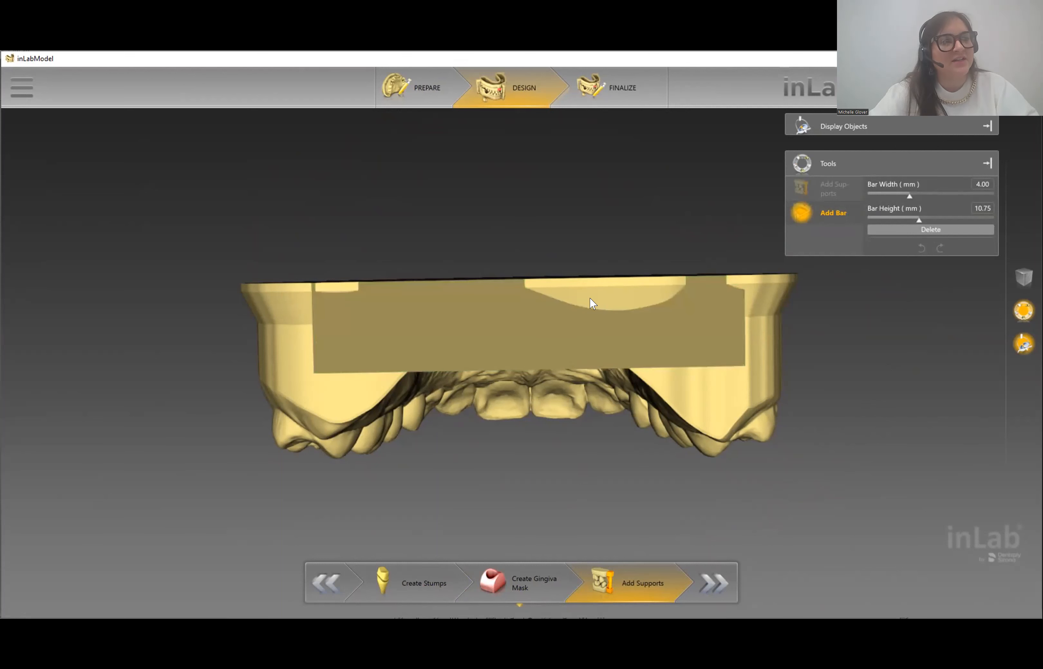
left_click(490, 333)
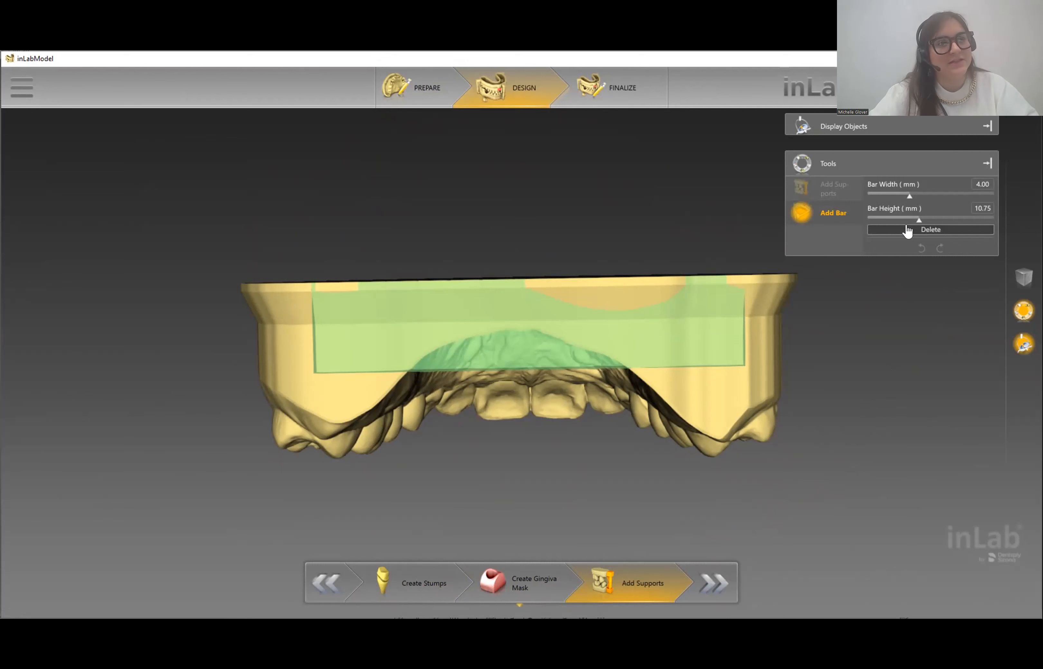
left_click(907, 230)
left_click_drag(899, 363, 699, 362)
left_click(702, 595)
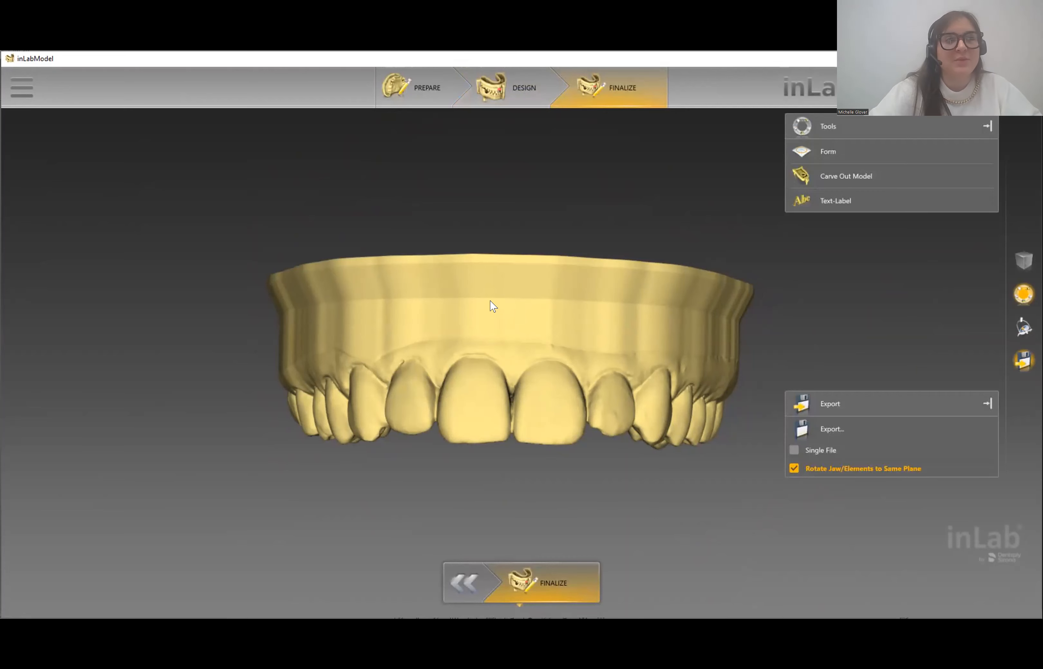
- Turn the model back to front and open Carve Out Model at 2.00 mm thickness
left_click_drag(489, 301, 495, 352)
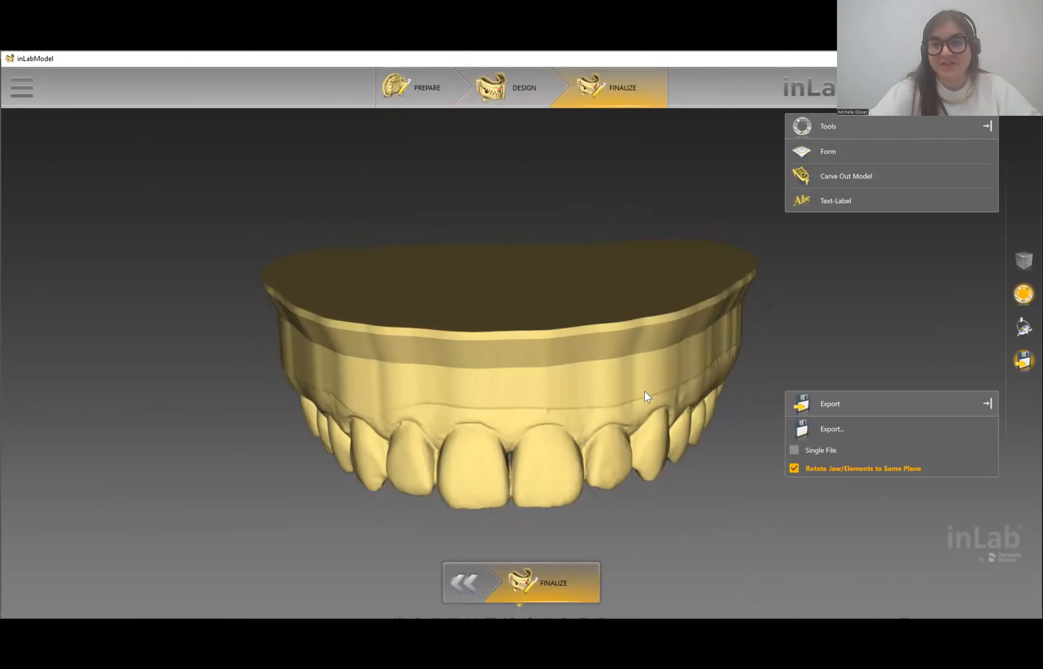
left_click_drag(644, 391, 581, 372)
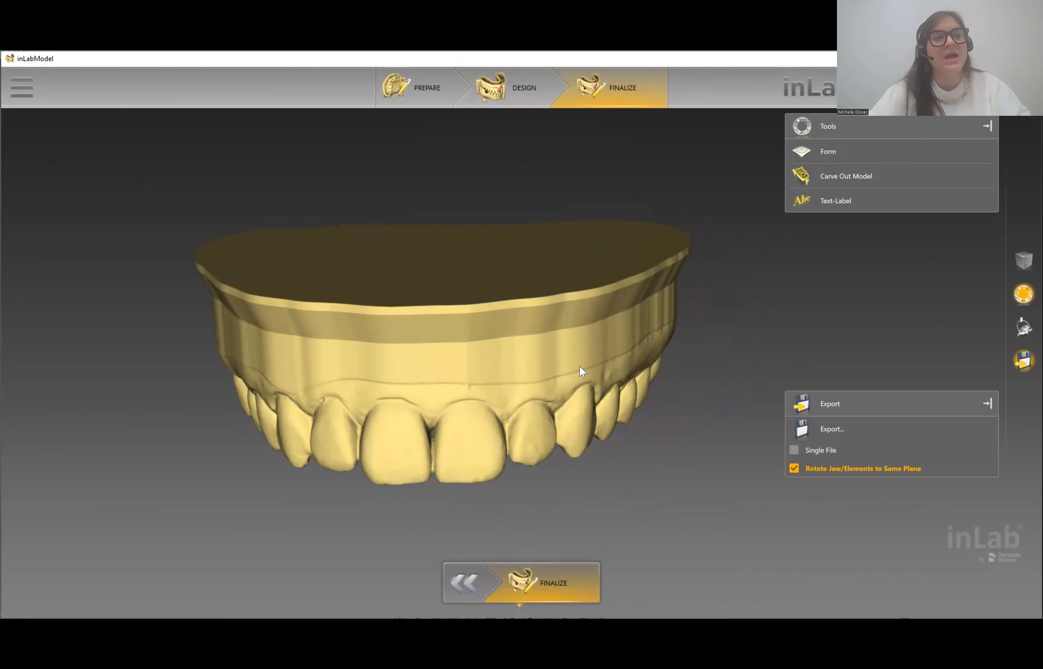
left_click(902, 176)
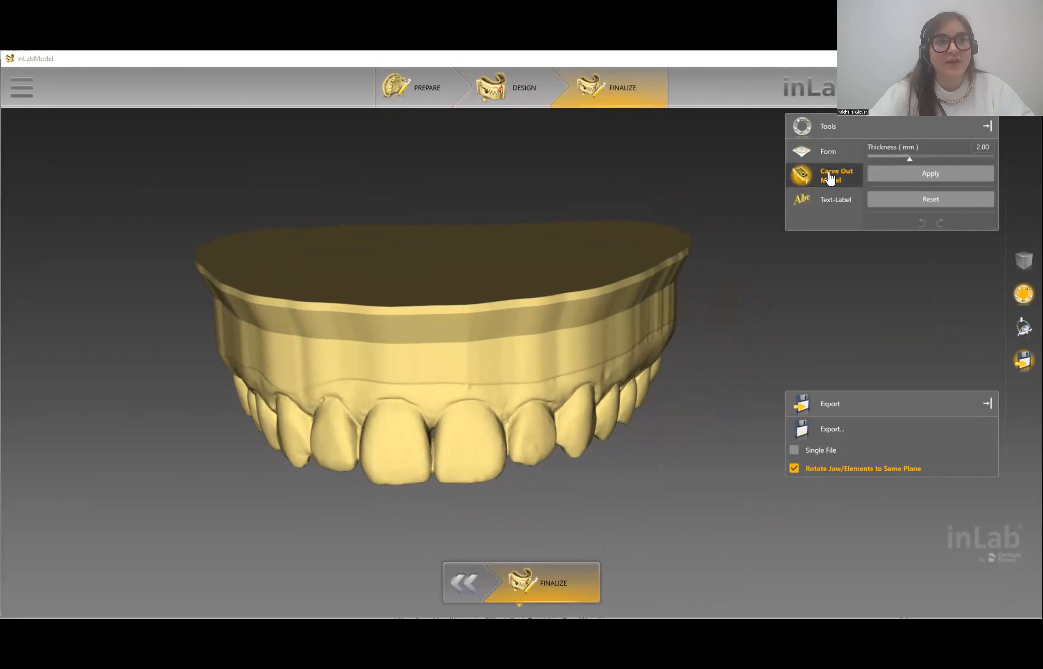
- Carve out the upper jaw base with 2.00 mm walls and orbit to inspect the hollow shell
left_click(915, 176)
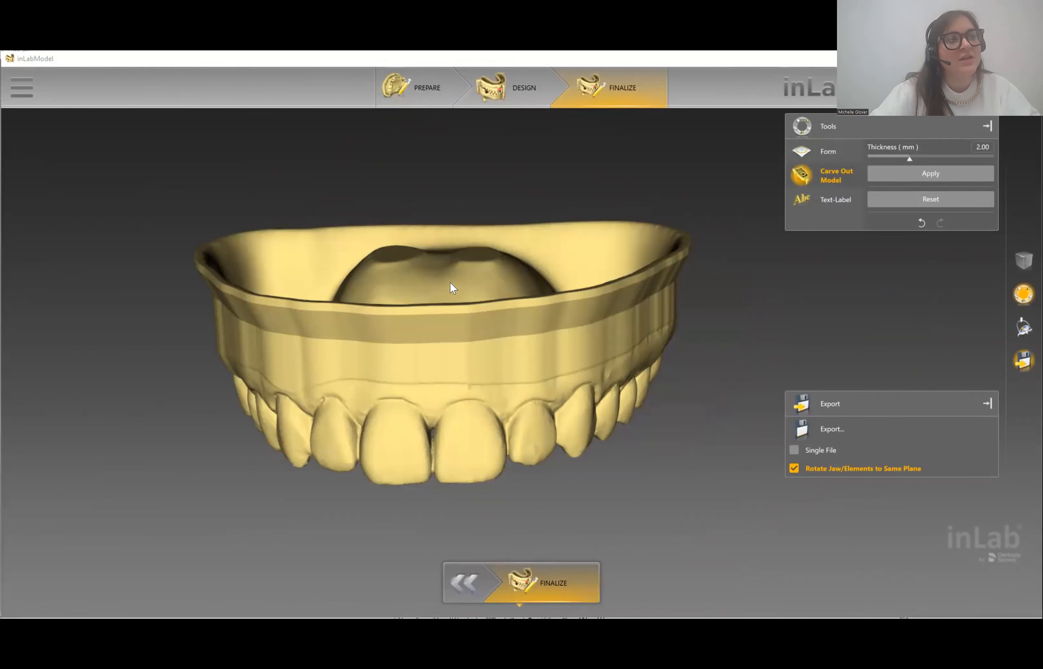
left_click_drag(449, 283, 453, 366)
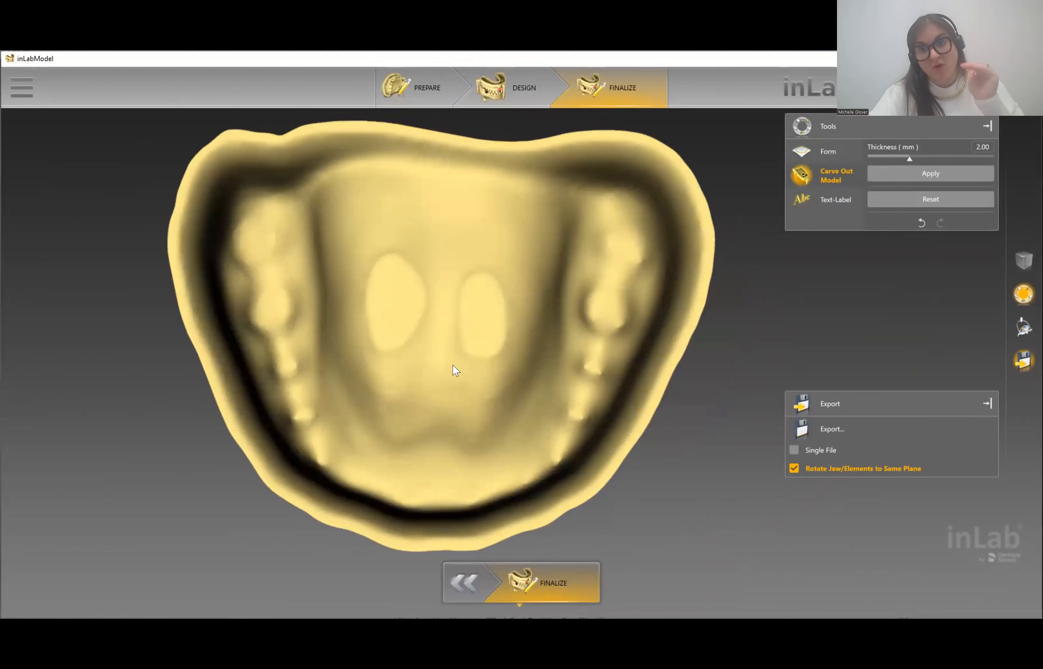
left_click_drag(451, 458, 343, 237)
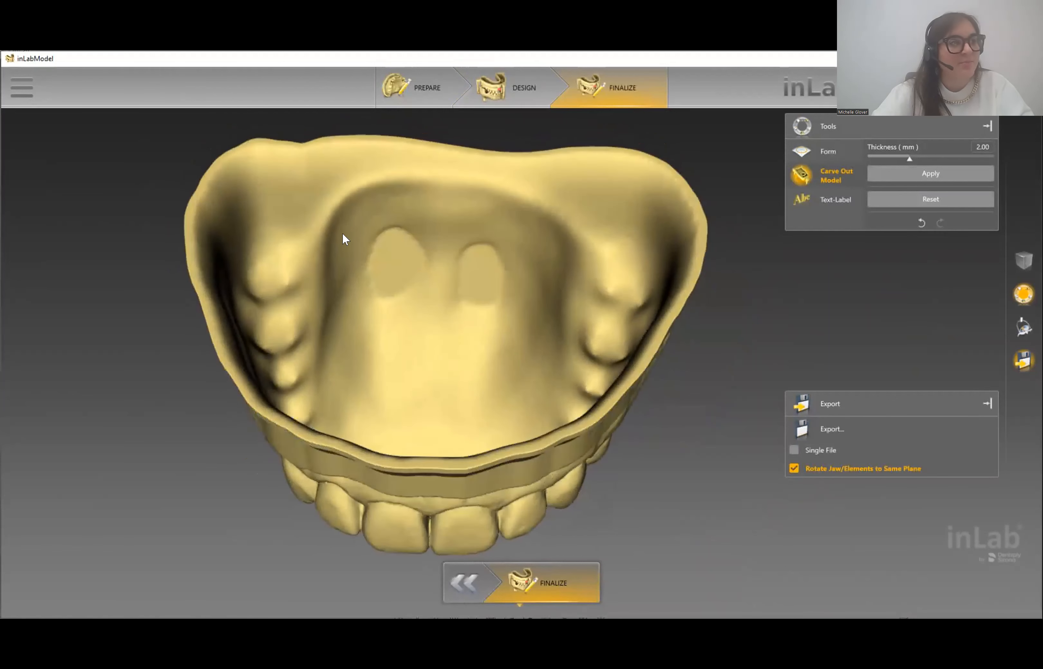
middle_click_drag(443, 440, 411, 216)
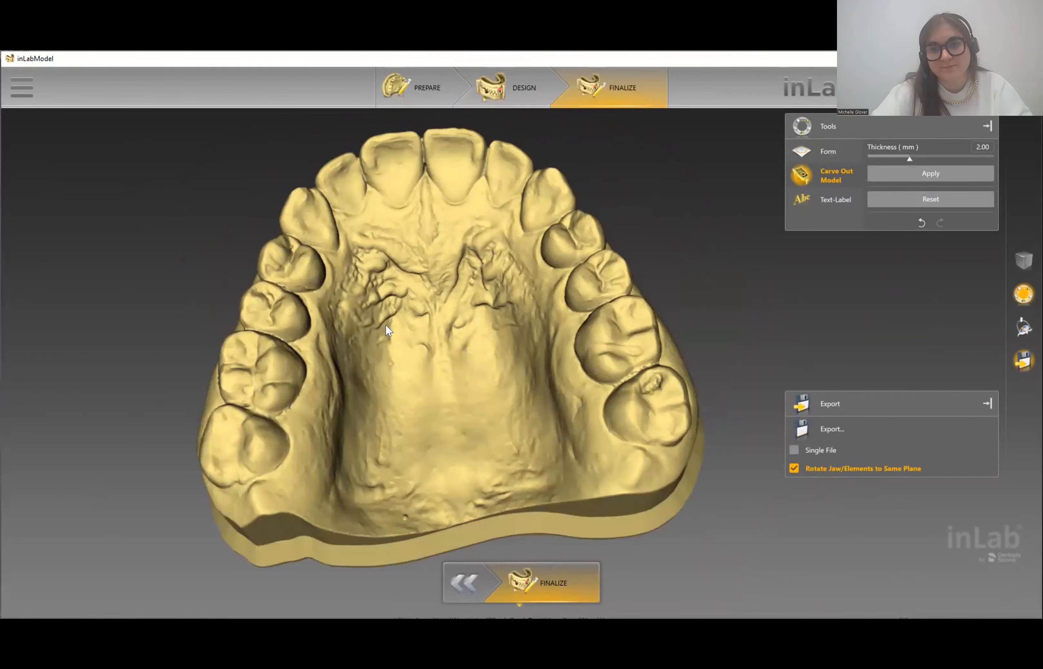
middle_click_drag(419, 197, 326, 307)
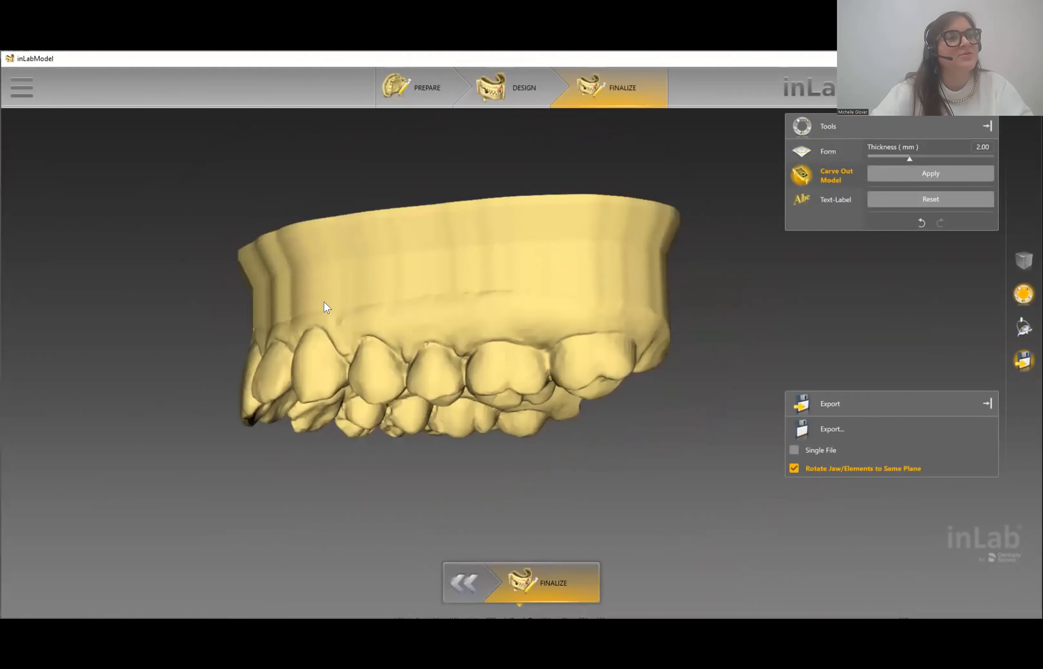
middle_click_drag(678, 289, 680, 299)
middle_click_drag(486, 291, 486, 300)
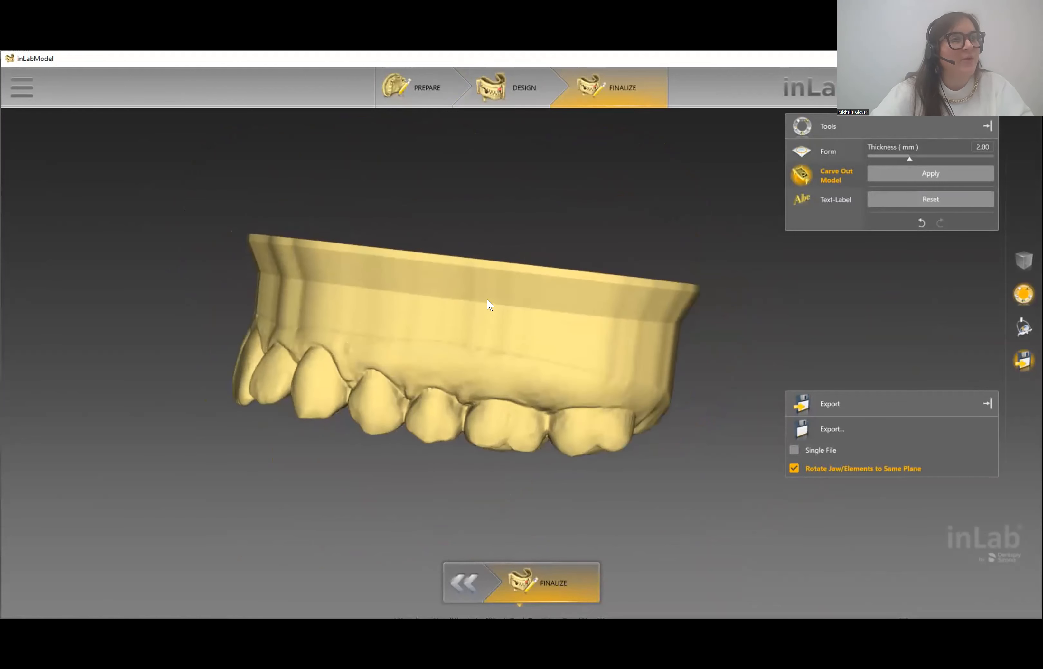
mouse_move(772, 326)
middle_mouse_down()
mouse_move(781, 320)
mouse_move(783, 346)
middle_mouse_up()
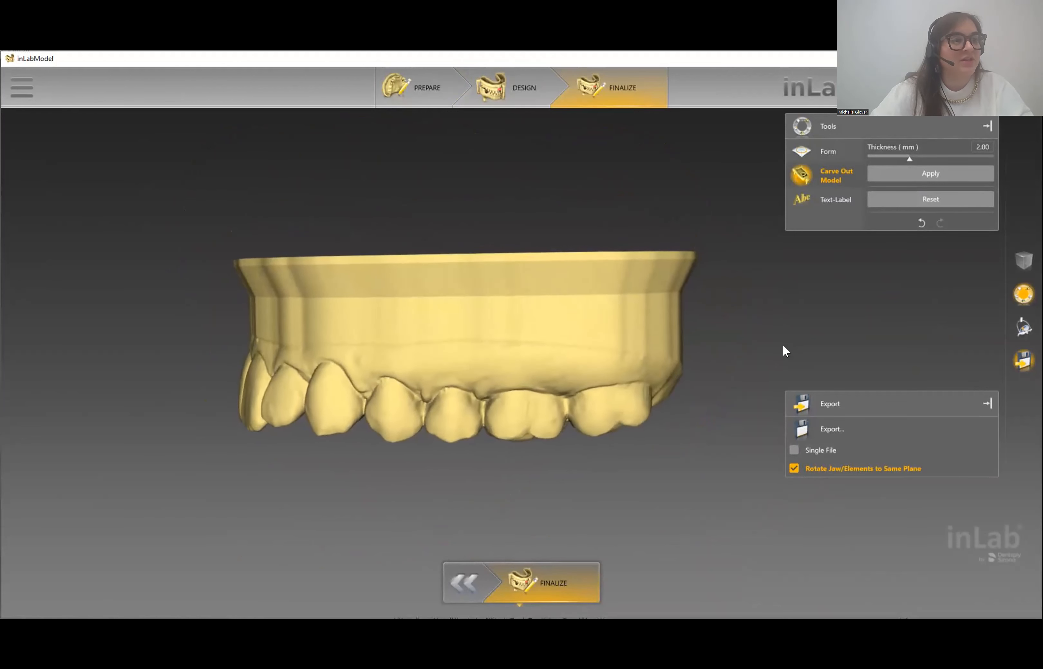
- Place a 'Test Model' text label on the front of the jaw base and select it for repositioning
left_click(812, 202)
left_click(899, 199)
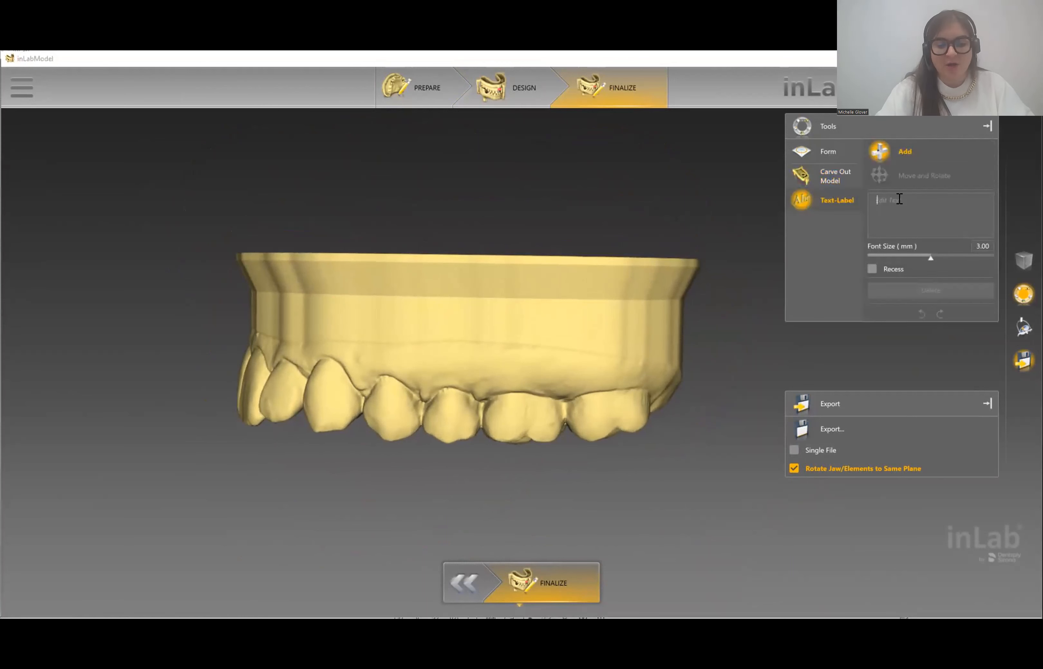
type("Test")
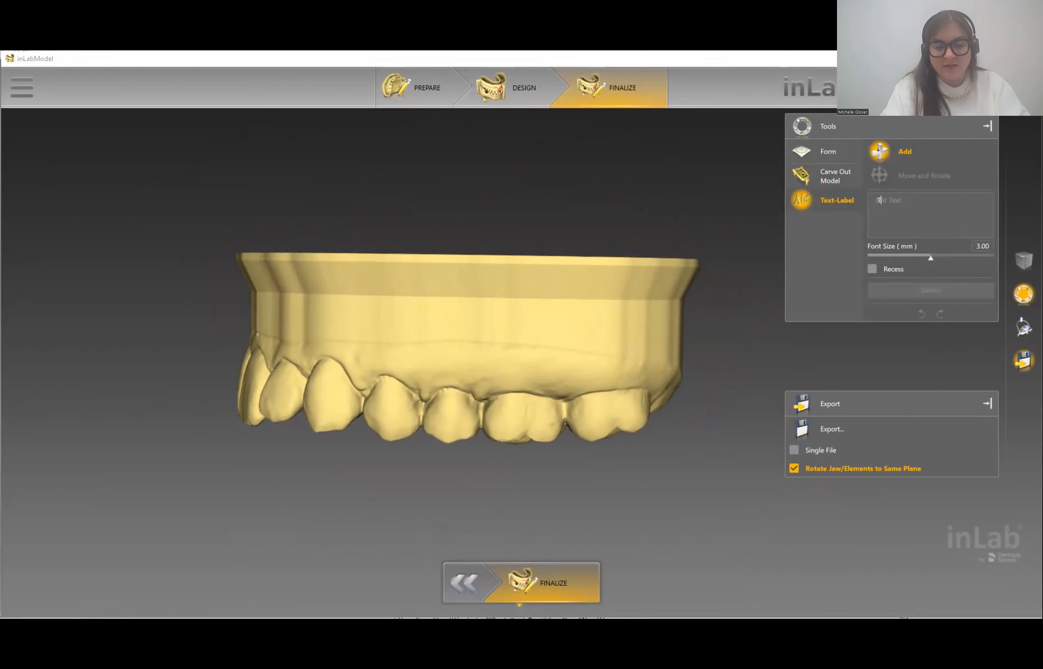
type(" Model")
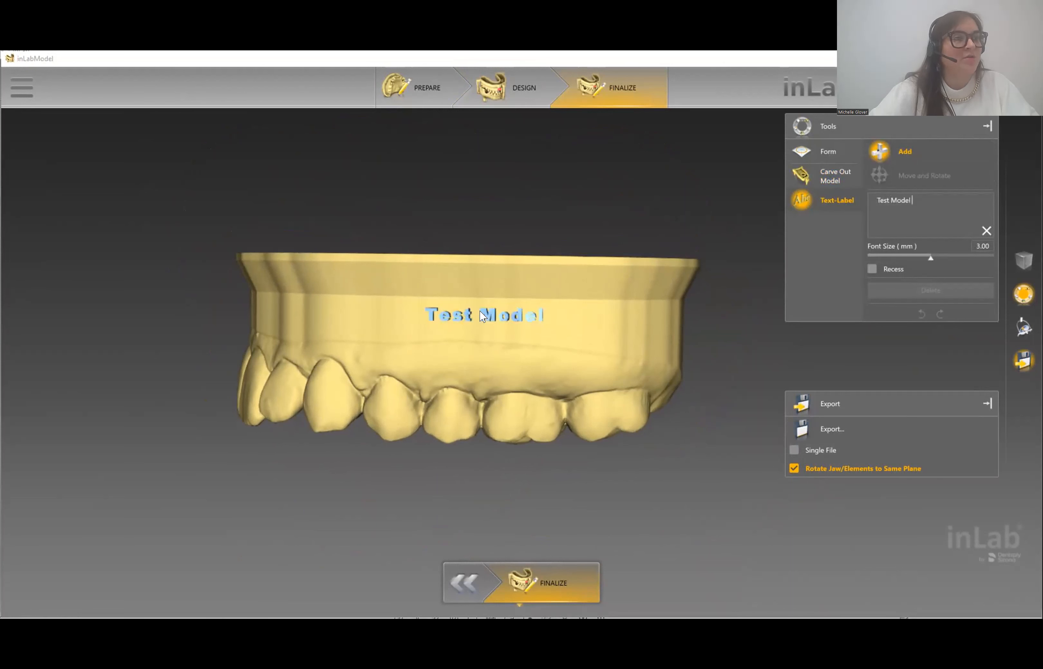
left_click(480, 311)
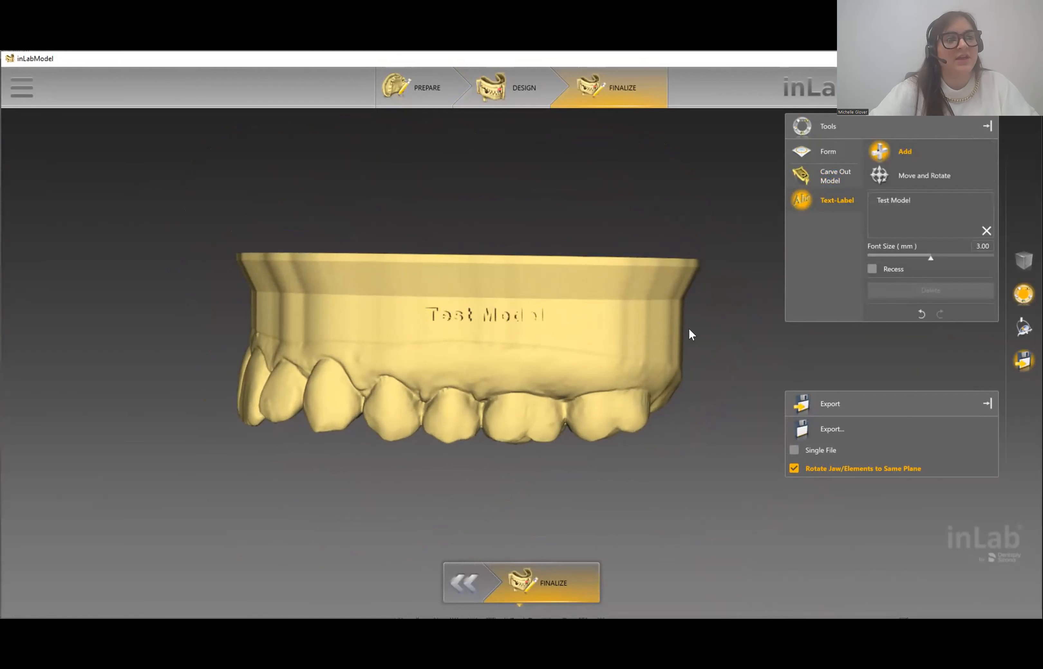
left_click(488, 338)
right_click_drag(699, 343, 627, 338)
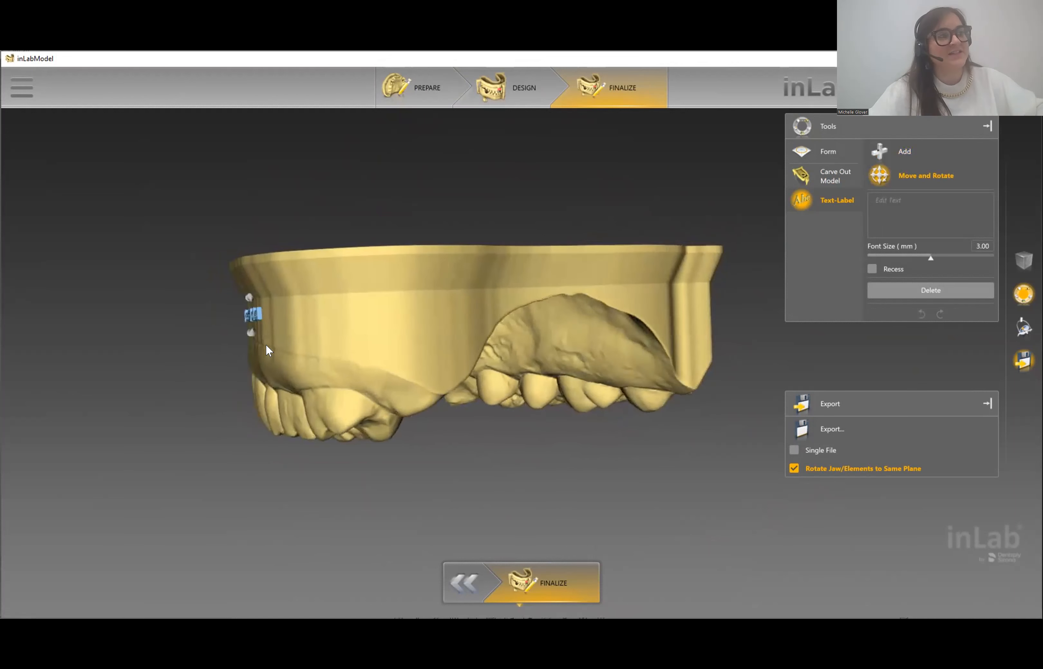
- Set the 'Test Model' label to Recess, turn it level facing outward, and apply it
left_click(870, 269)
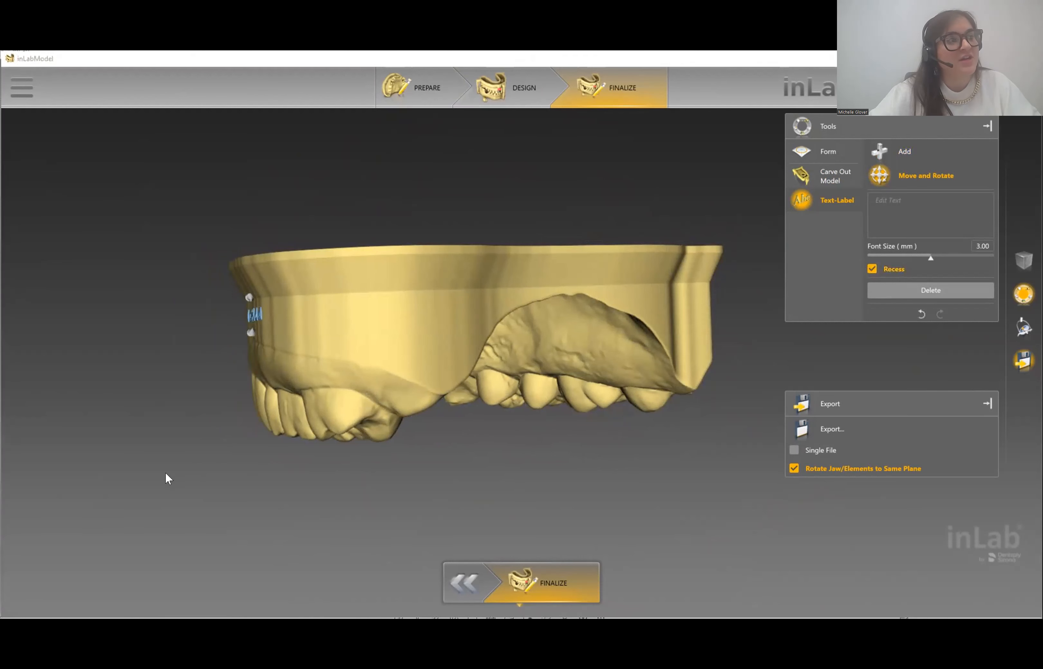
scroll(243, 439, "up", 3)
right_click_drag(286, 317, 588, 320)
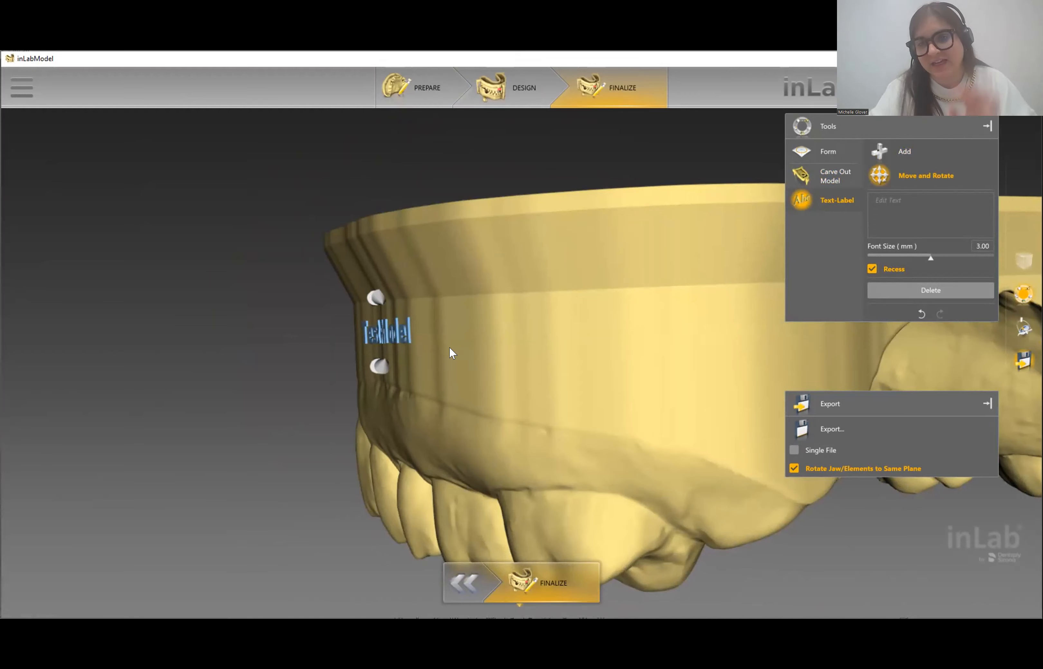
left_click_drag(542, 339, 583, 332)
right_click_drag(750, 335, 510, 303)
mouse_move(664, 367)
left_mouse_down()
mouse_move(653, 366)
mouse_move(680, 349)
mouse_move(659, 361)
left_mouse_up()
mouse_move(605, 315)
left_mouse_down()
mouse_move(598, 326)
mouse_move(603, 309)
left_mouse_up()
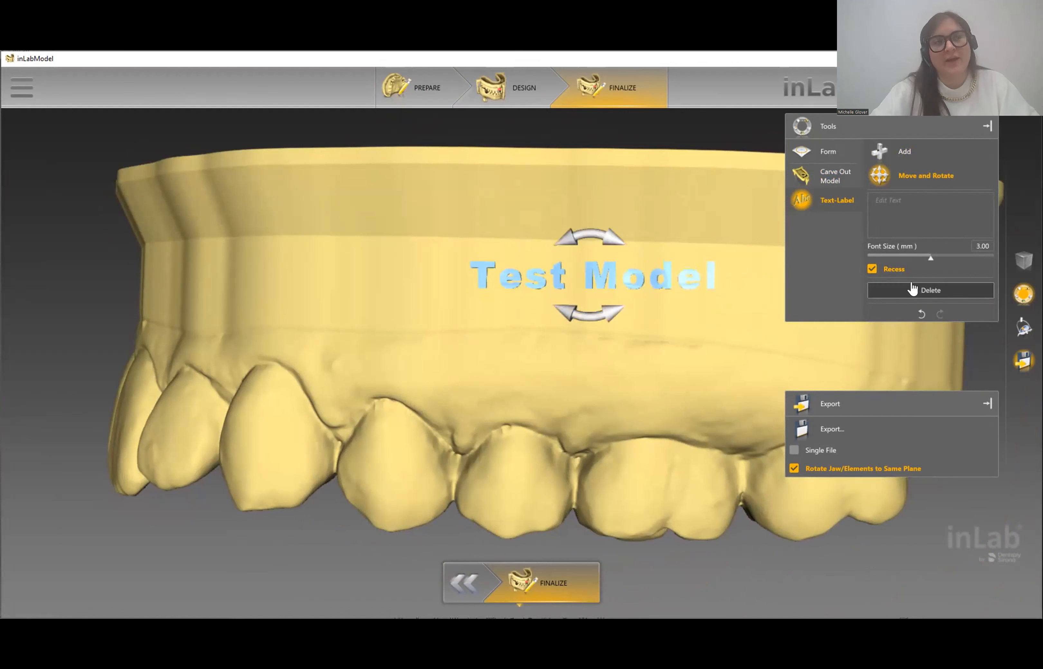
left_click(822, 204)
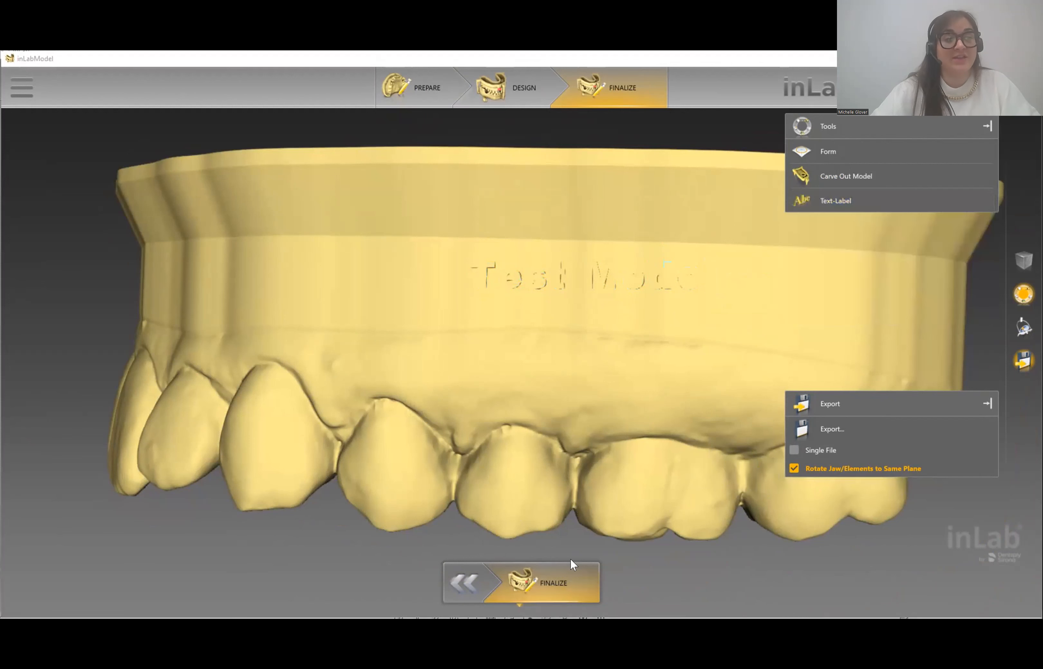
scroll(729, 332, "down", 3)
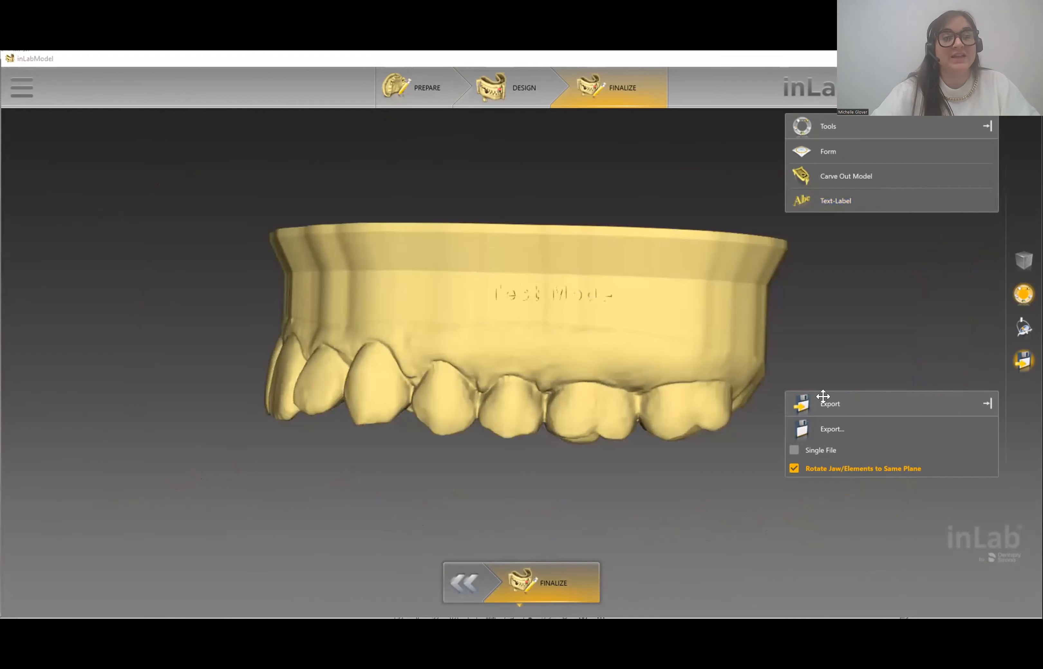
- Export the model to the Desktop as 'Test Model' in STL (*.stl) format
left_click(829, 432)
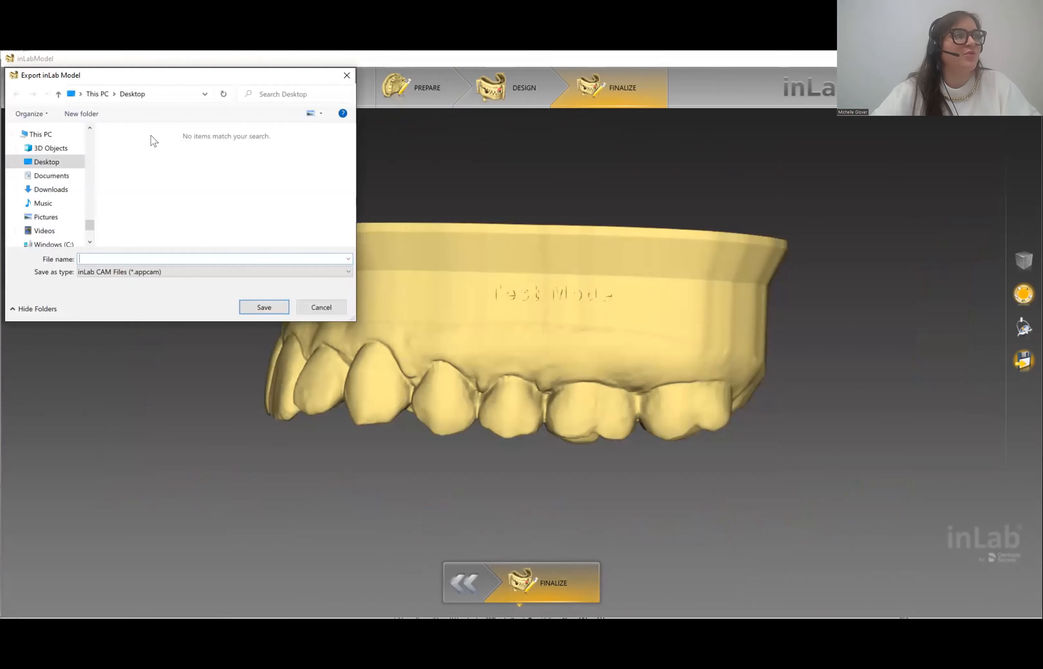
left_click(48, 163)
left_click(93, 251)
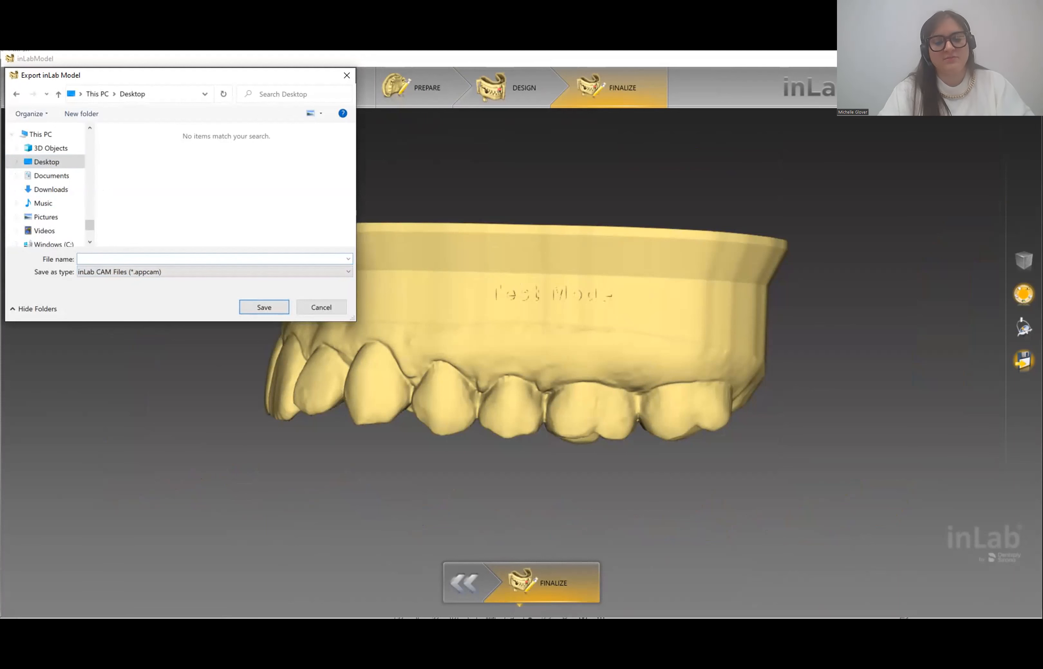
type("Test Model")
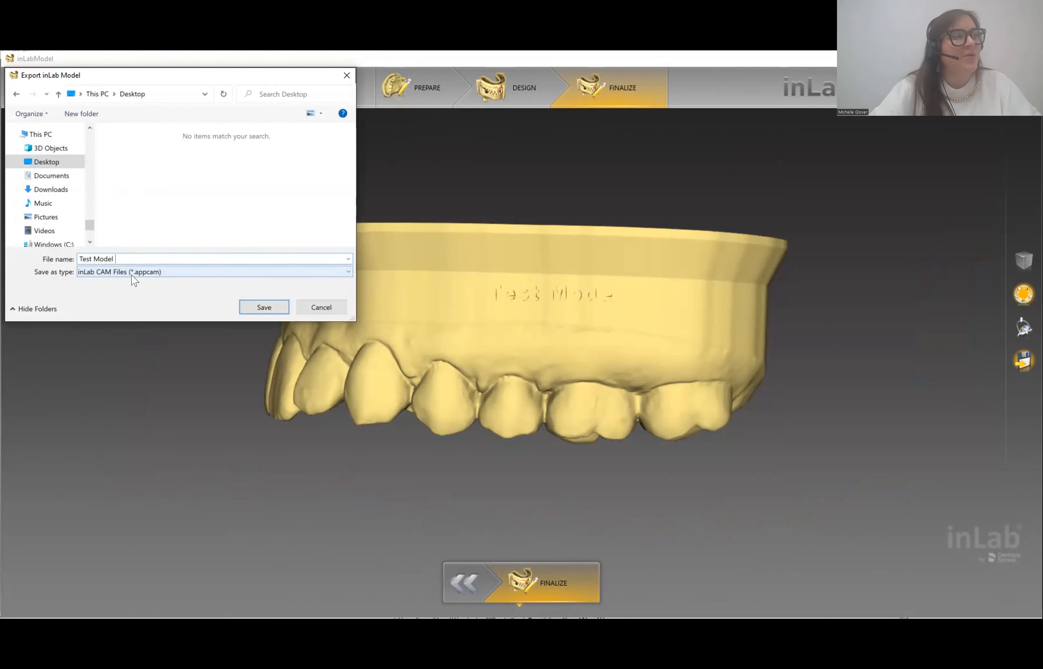
left_click(157, 272)
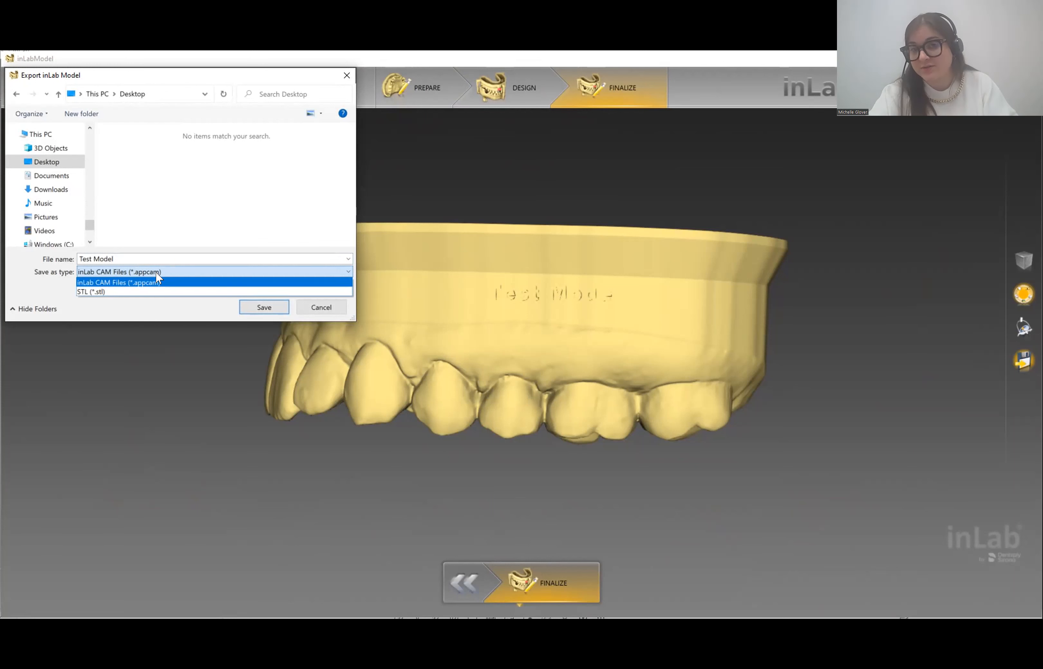
left_click(98, 291)
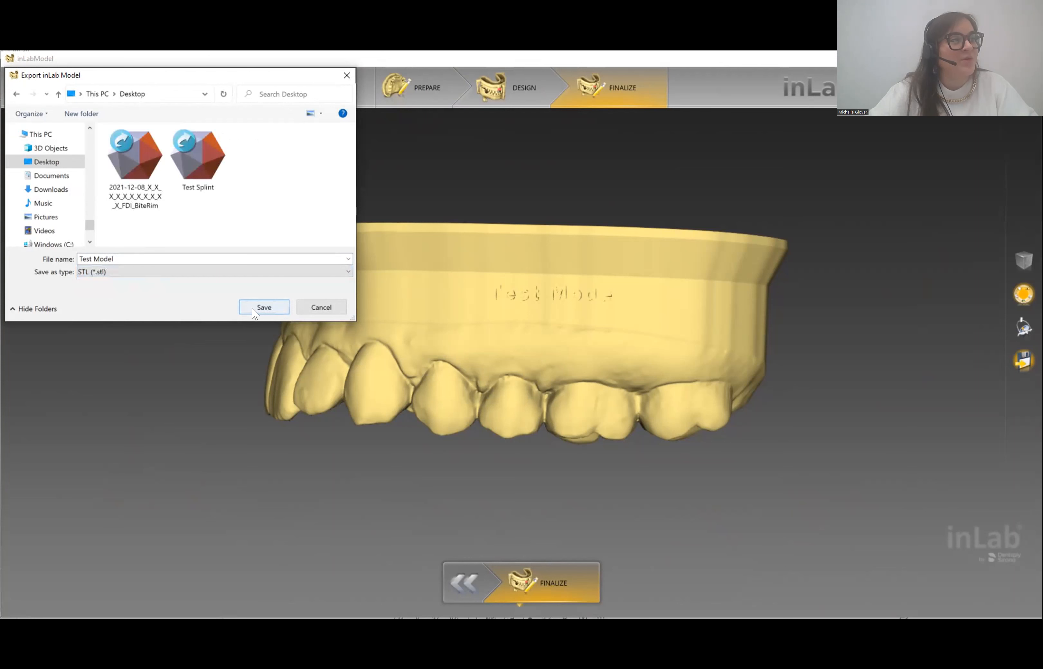
left_click(264, 308)
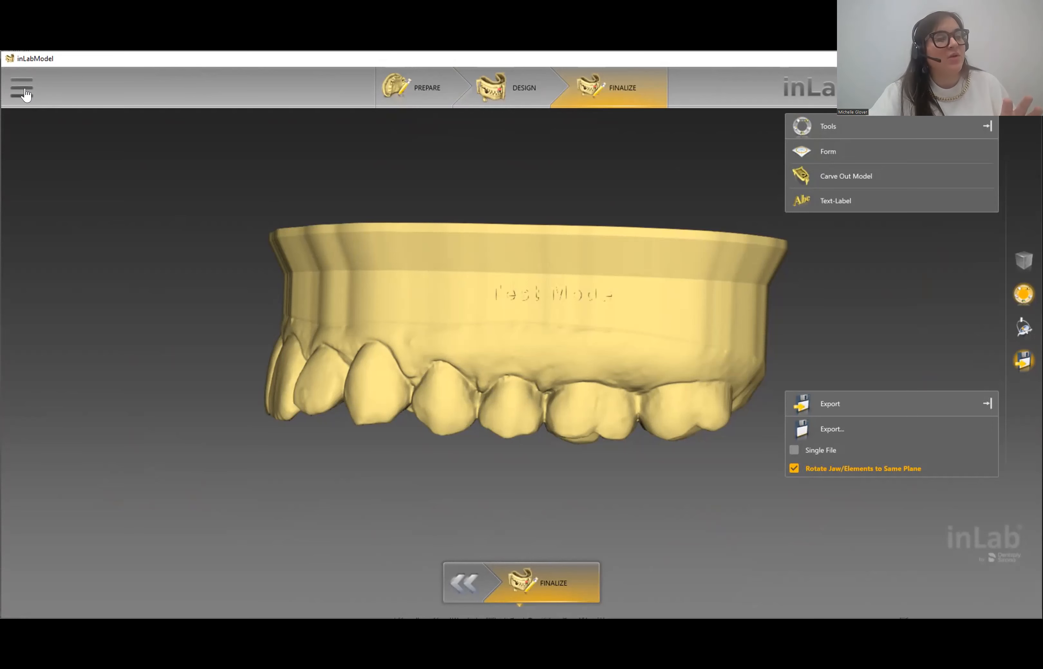
- Save the case as 'Test Model', removing the autocompleted name suffix
left_click(7, 92)
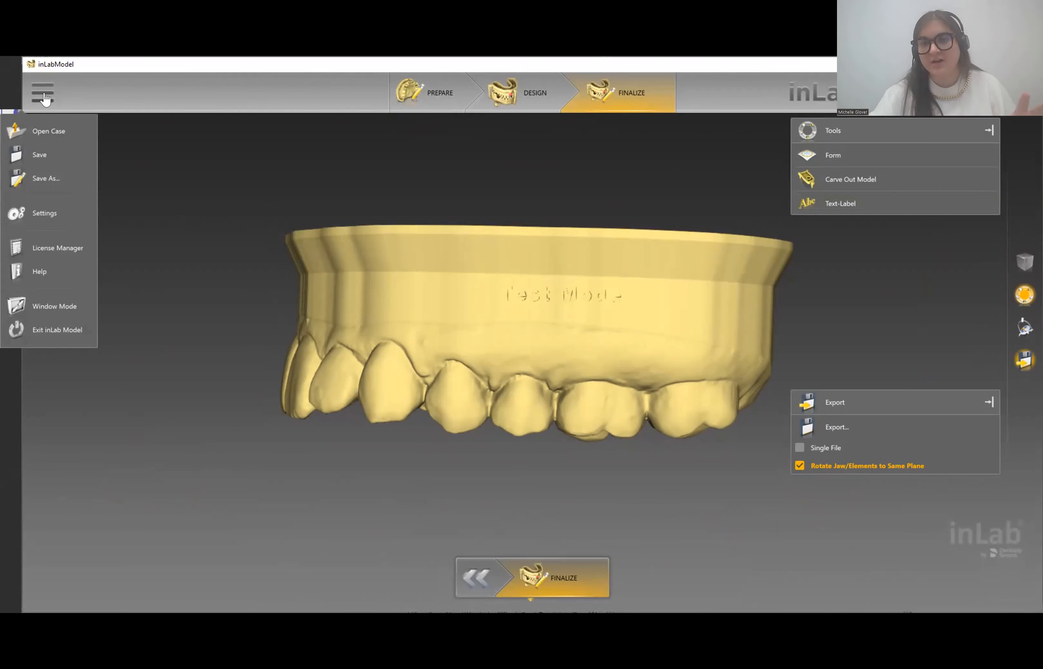
left_click(70, 176)
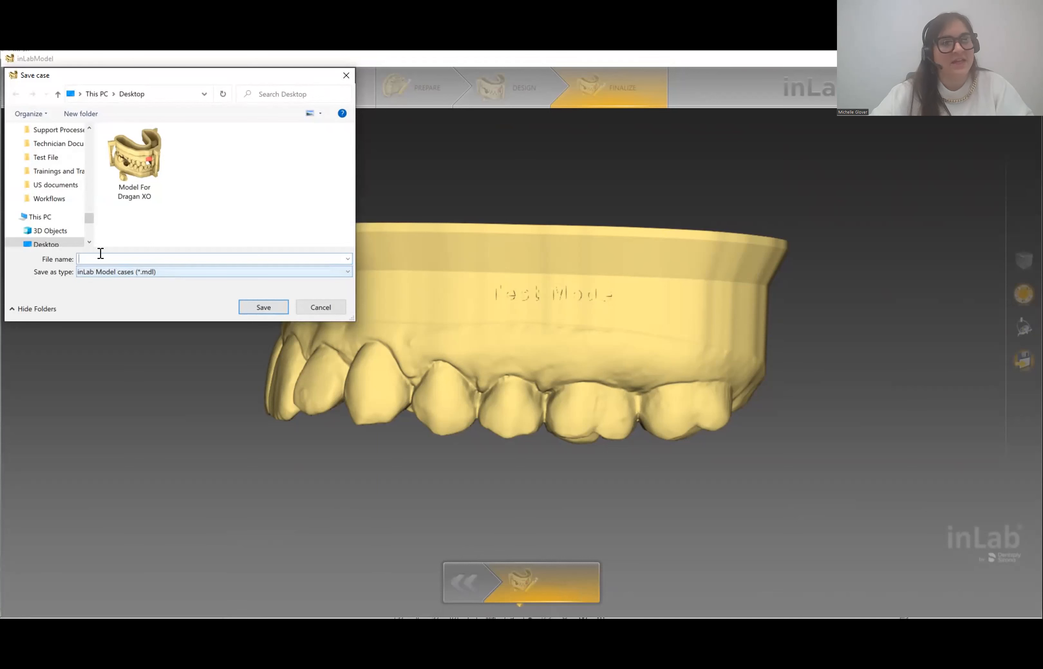
type("Test")
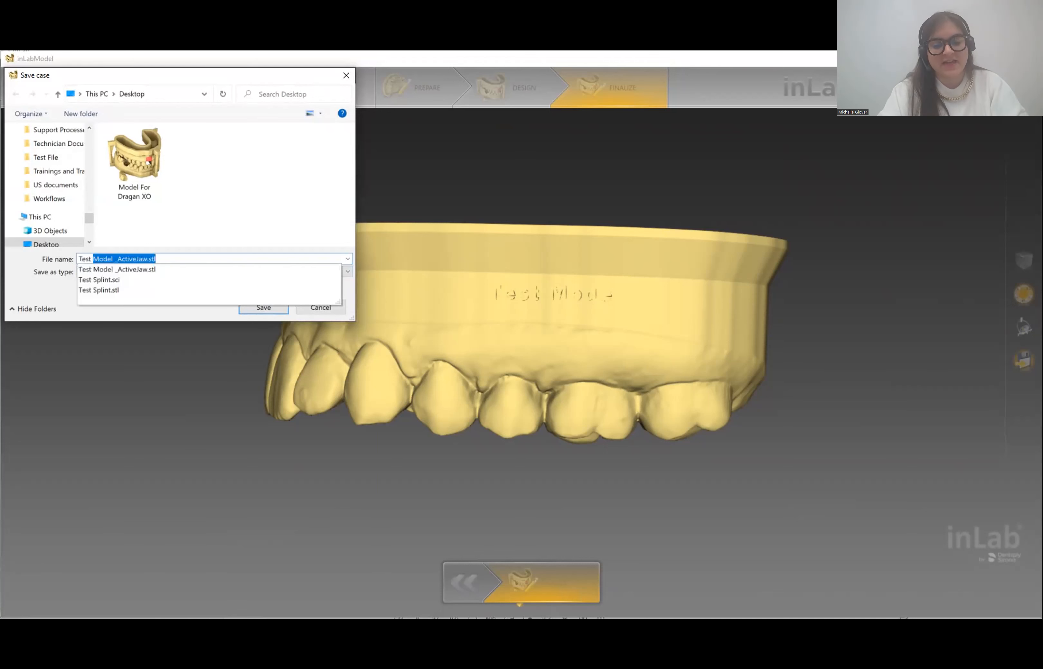
type(" Model")
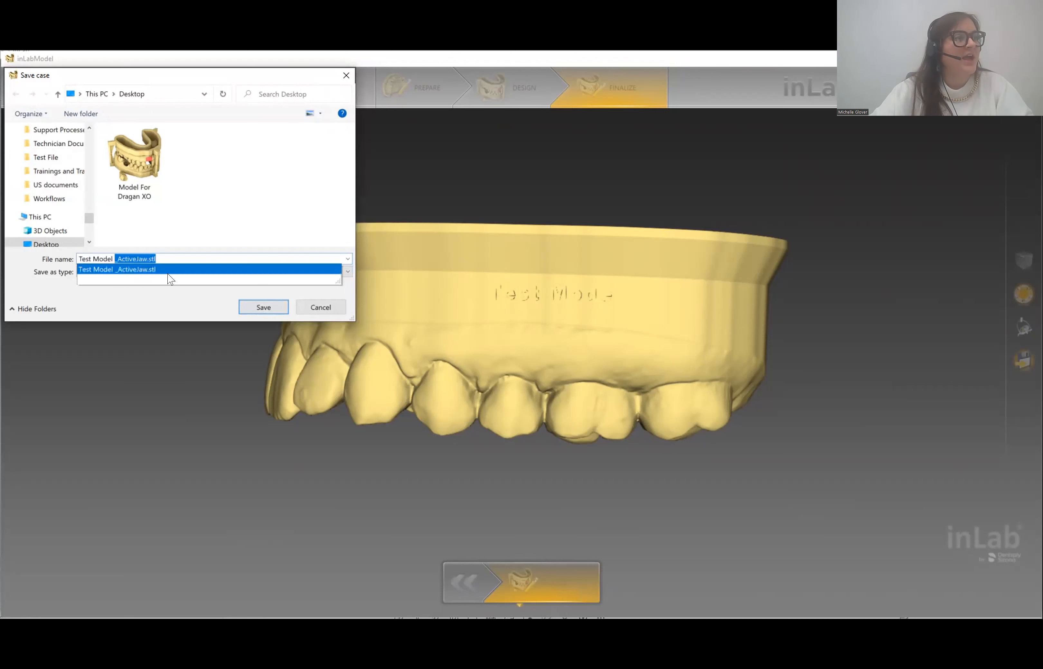
key("Delete")
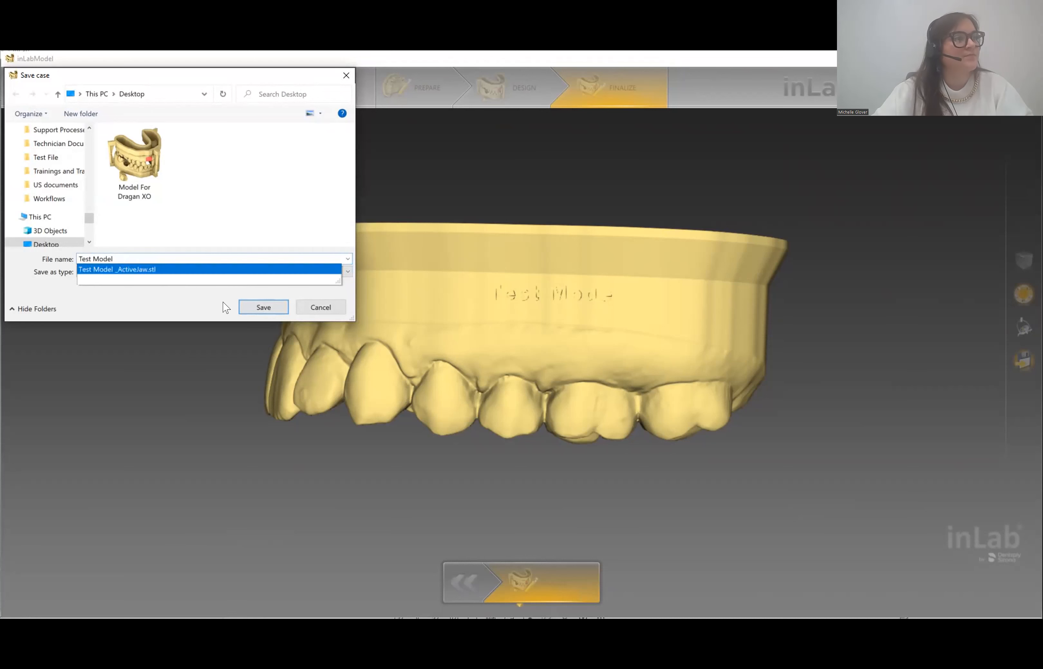
left_click(254, 307)
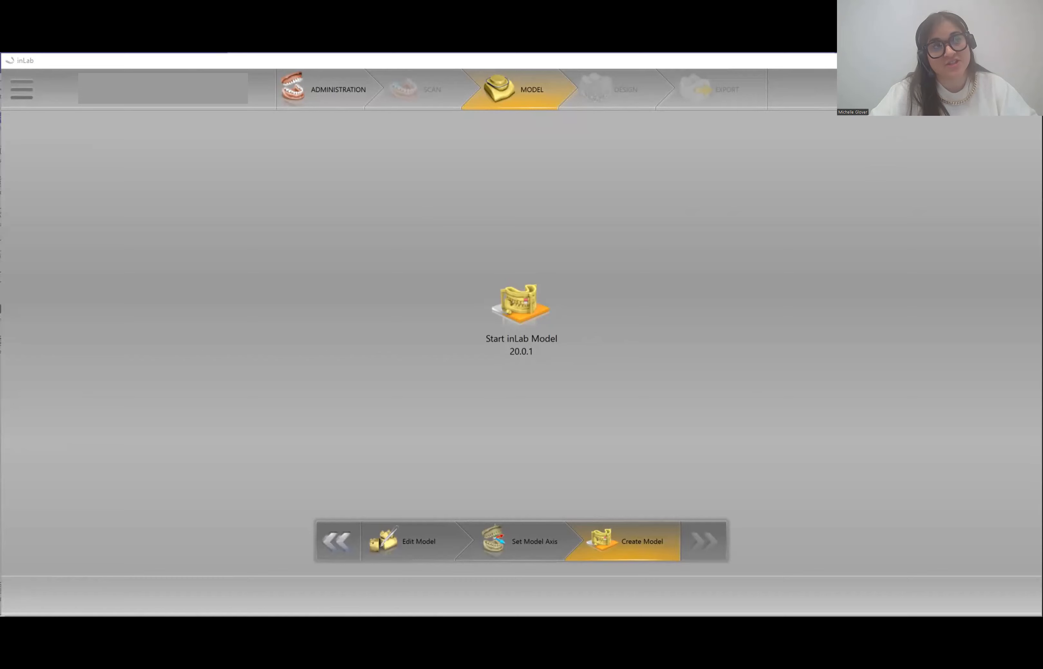
- Save the inLab case from the main menu, issuing Save a second time
left_click(11, 90)
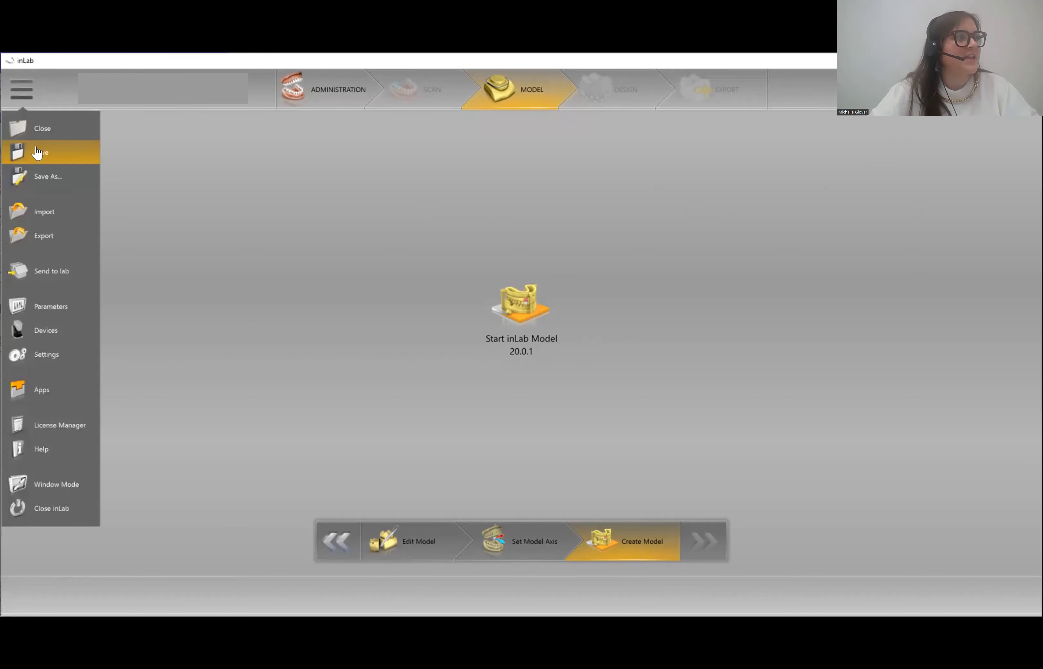
left_click(35, 153)
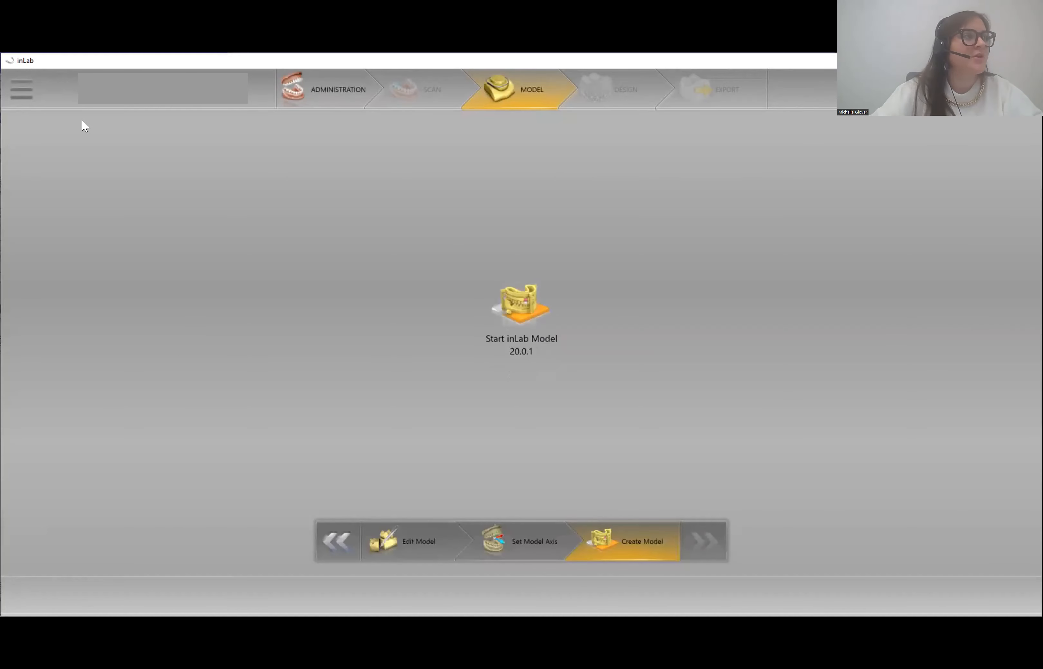
left_click(5, 90)
left_click(28, 122)
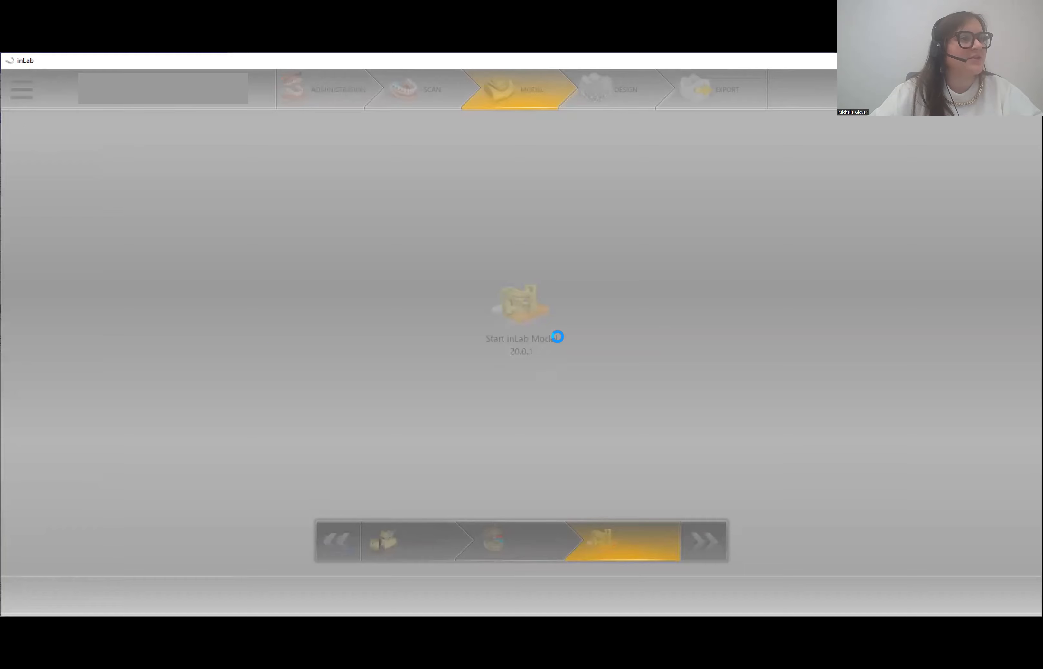
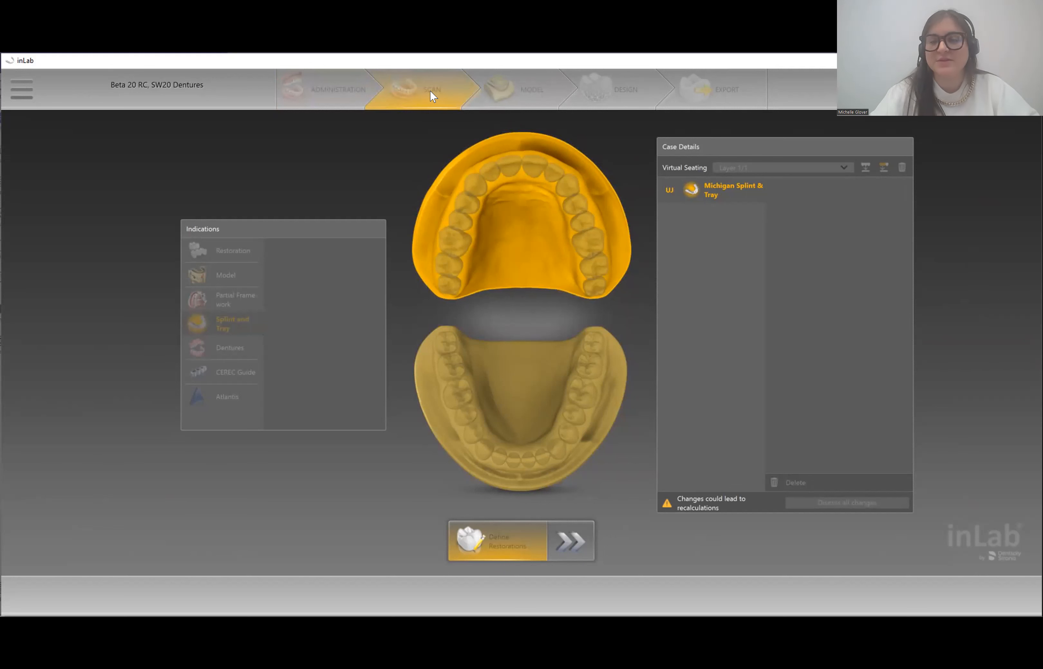
- Return to the Scan stage, keep the existing scan data, and turn the bite registration to a front view
left_click(430, 90)
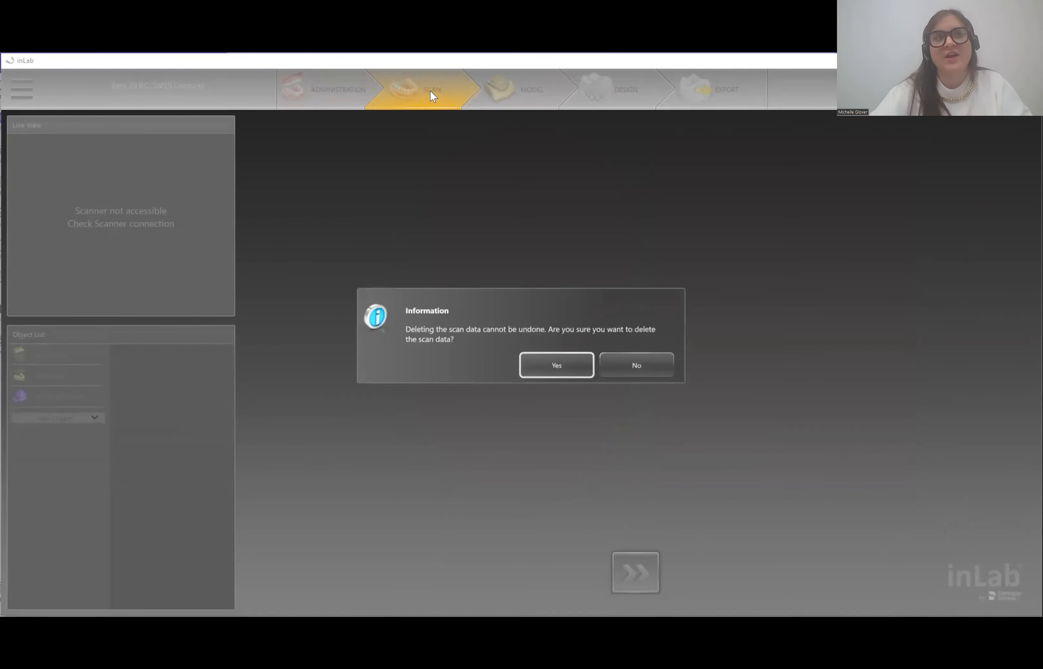
left_click(660, 370)
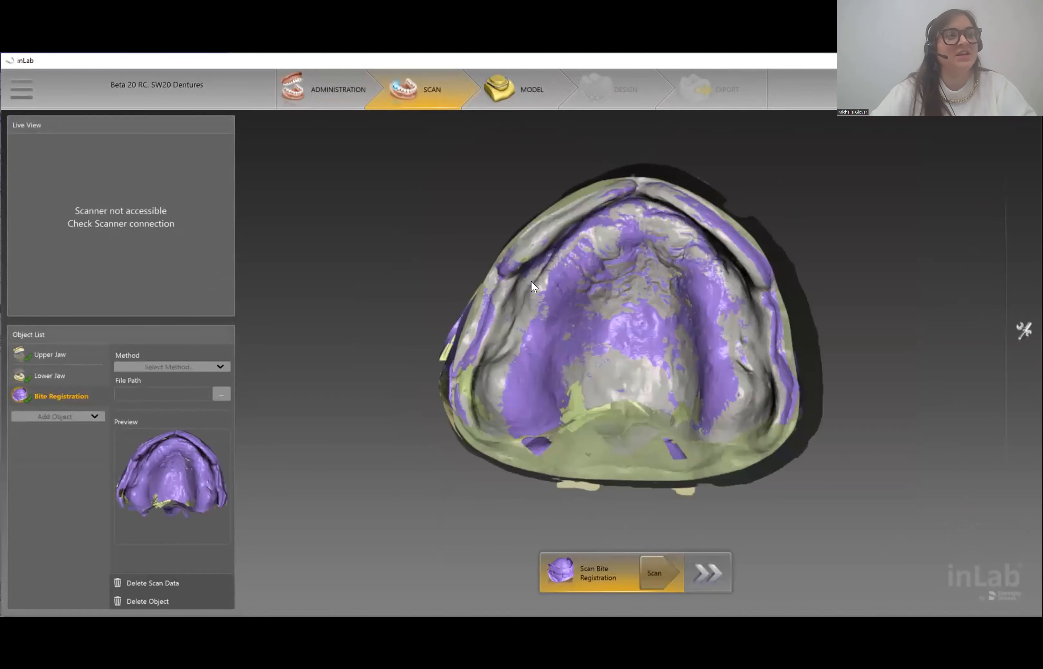
middle_click_drag(667, 412, 488, 390)
middle_click_drag(641, 350, 605, 388)
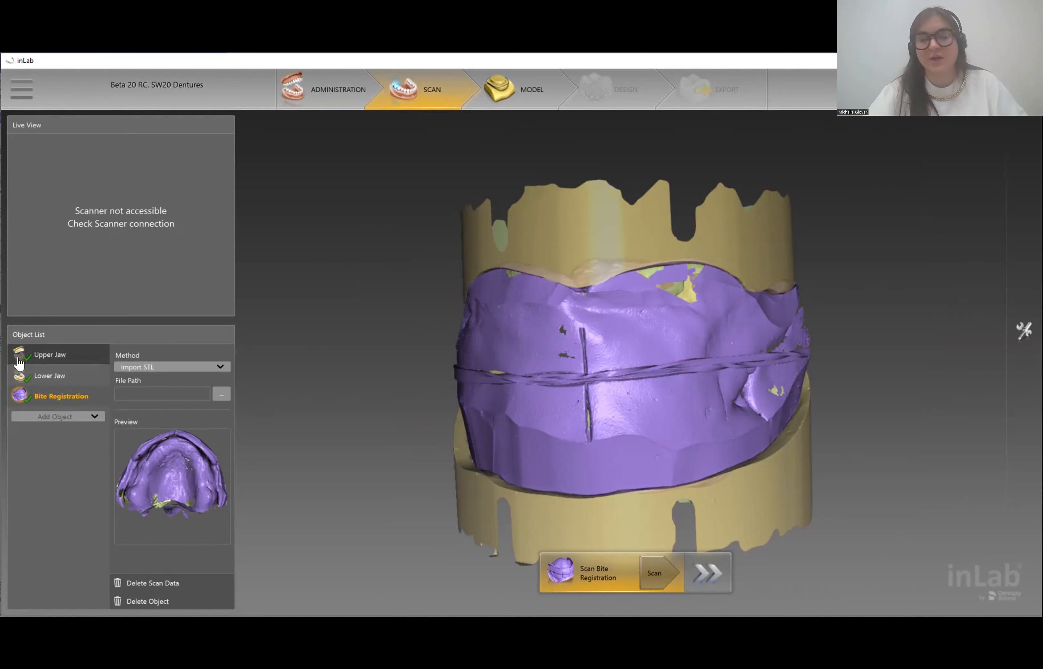
- Set the bite acquisition Method to Import STL, cancel the file browser, and go to the Model stage
left_click(135, 367)
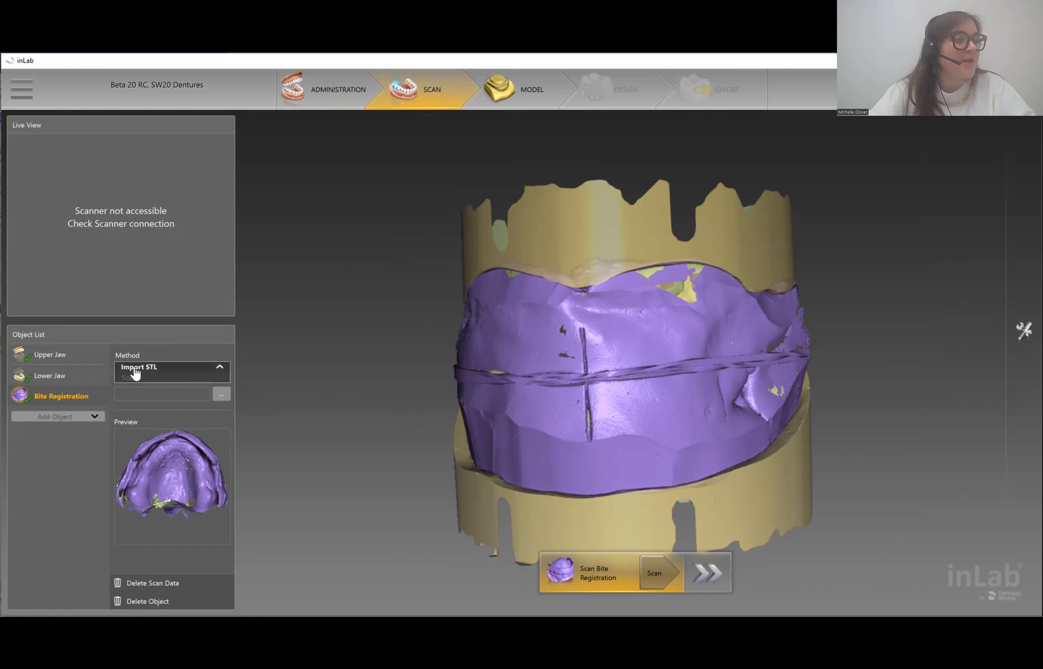
left_click(135, 369)
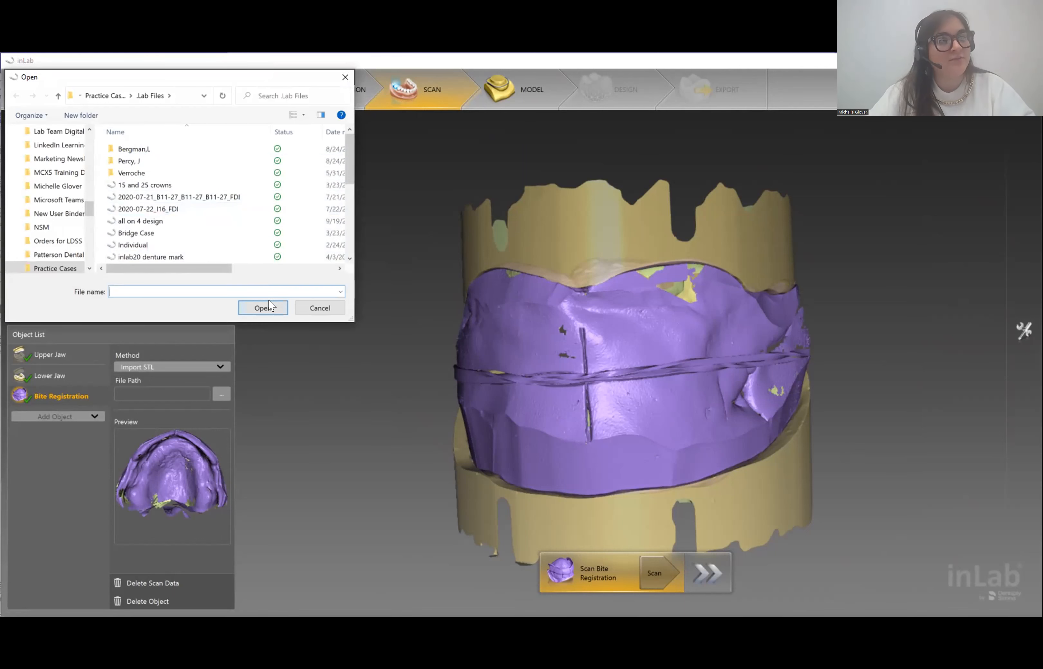
left_click(315, 308)
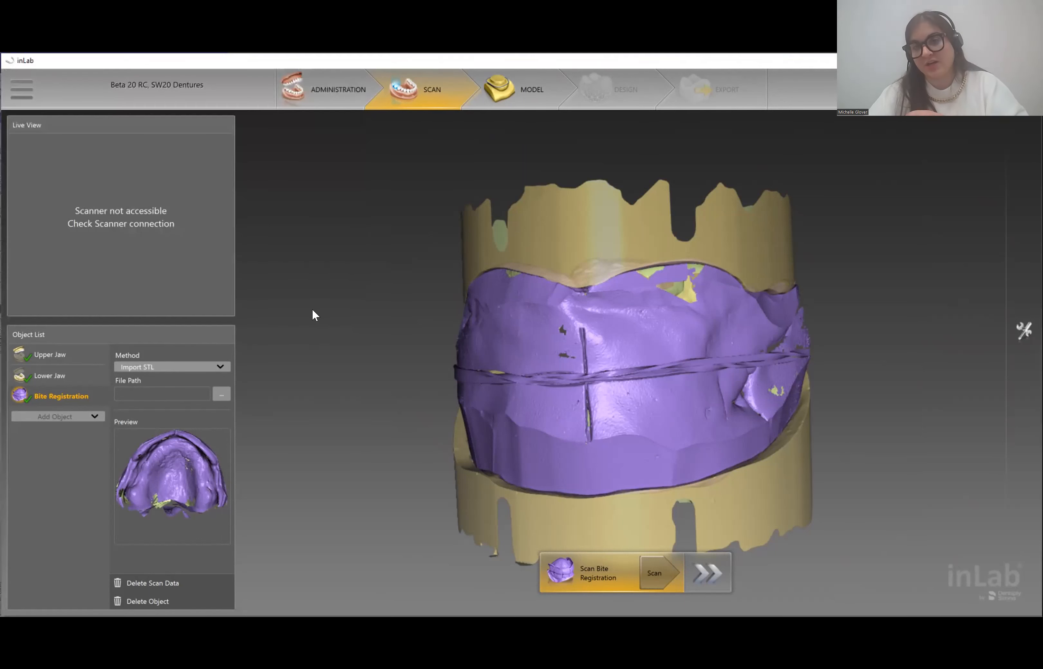
left_click(517, 94)
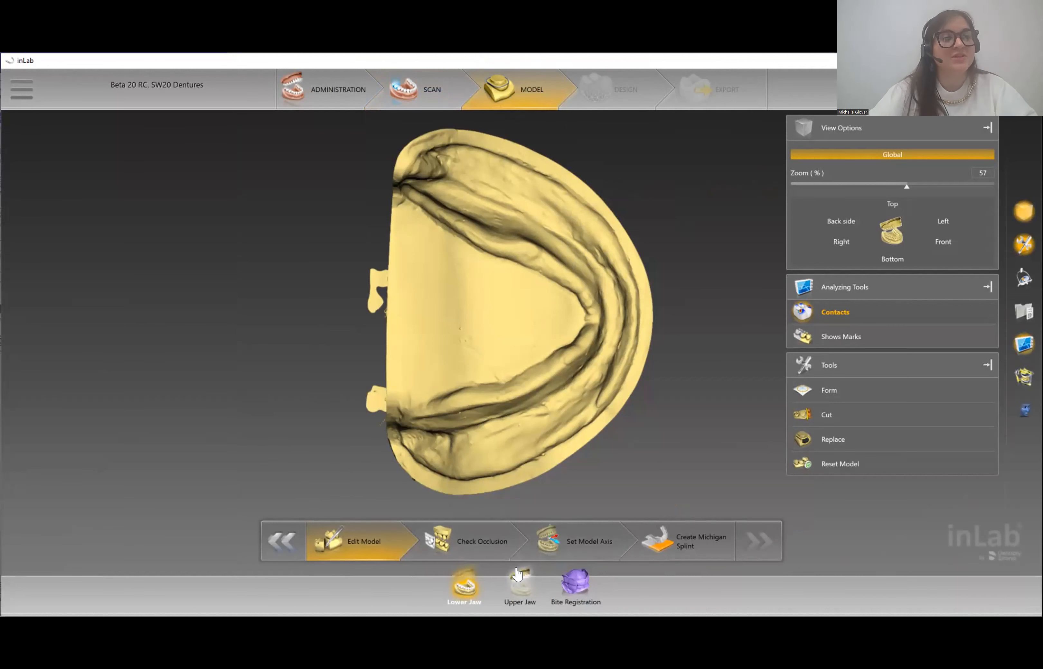
- Show the upper jaw model, orbit it, and look through the Form and Cut tool options
left_click(517, 579)
right_click_drag(697, 310, 740, 327)
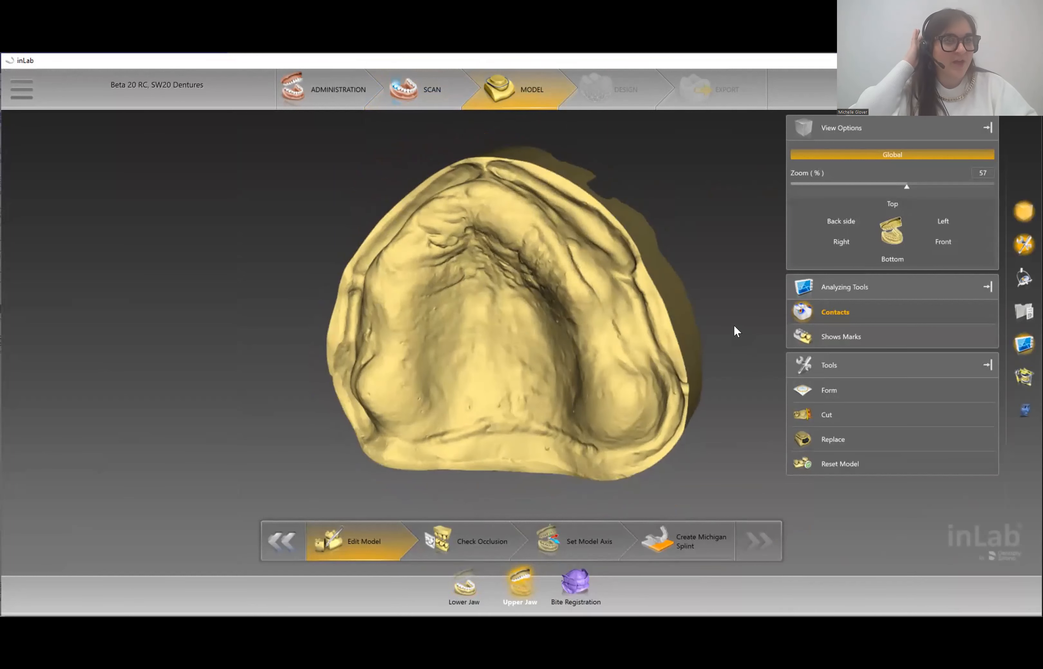
left_click(803, 390)
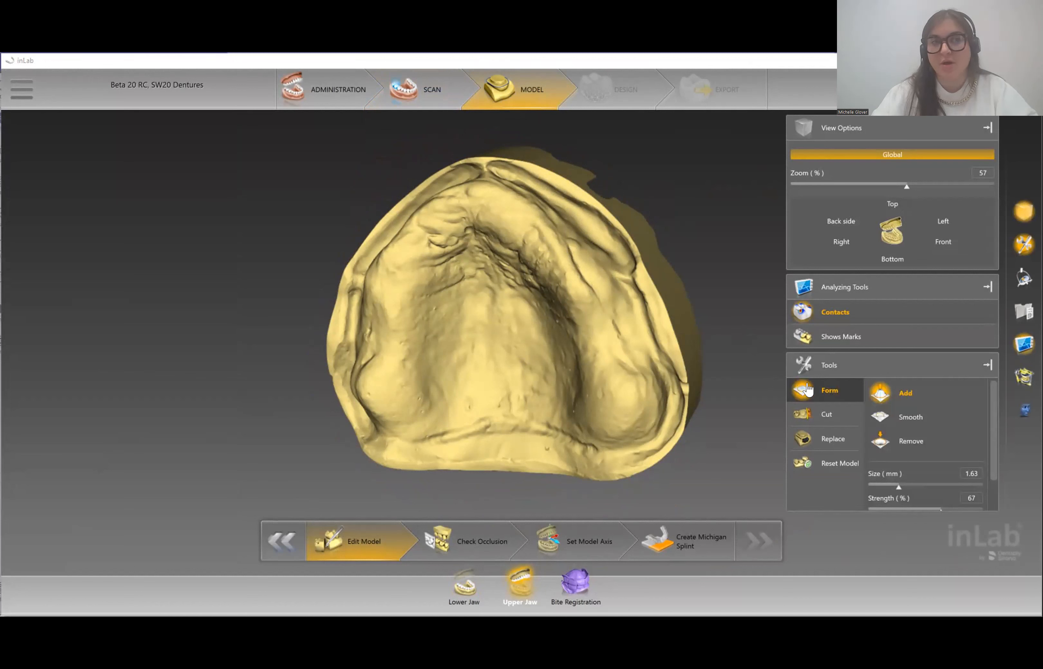
left_click(819, 415)
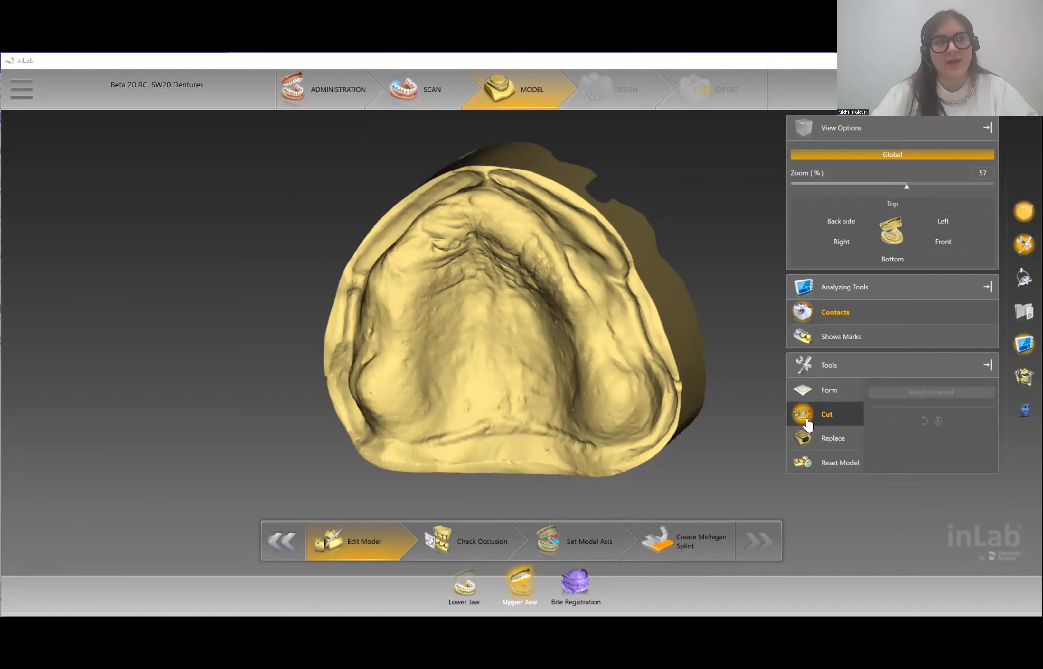
mouse_move(731, 303)
left_mouse_down()
mouse_move(712, 308)
mouse_move(740, 299)
left_mouse_up()
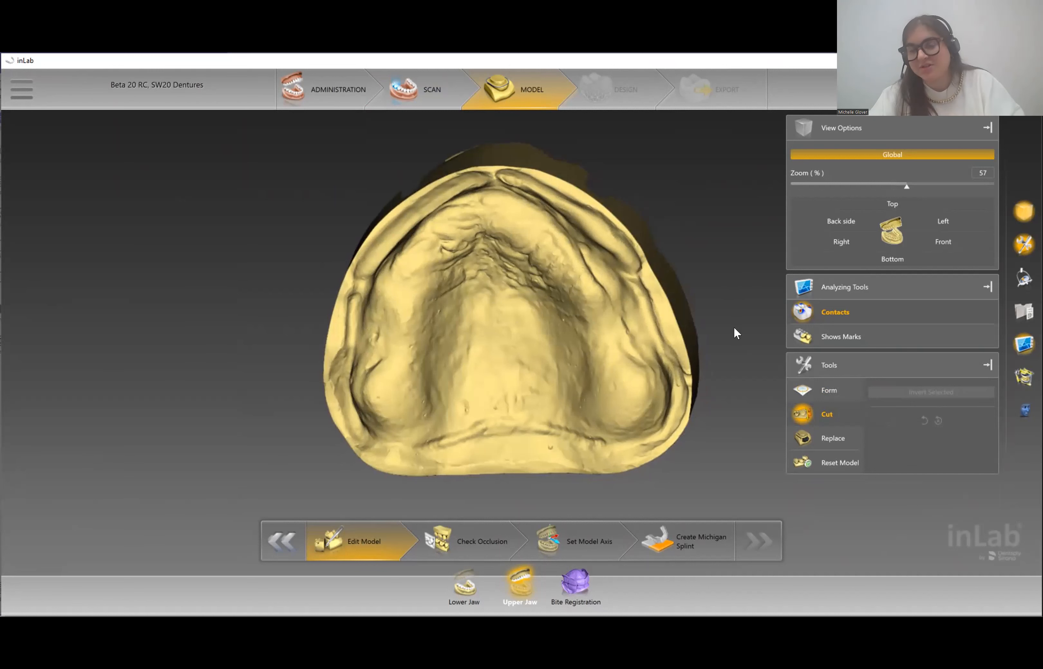
- Outline the small palate bump with the Replace tool and apply it to smooth the surface
left_click(826, 451)
scroll(477, 419, "up", 3)
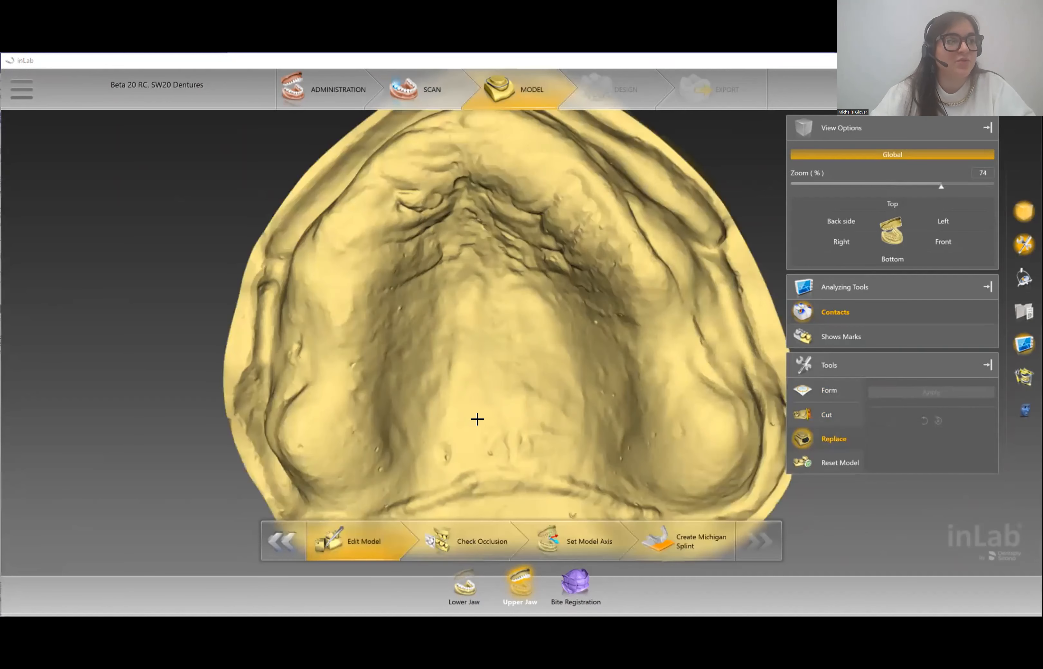
scroll(478, 419, "up", 3)
right_click_drag(477, 420, 523, 144)
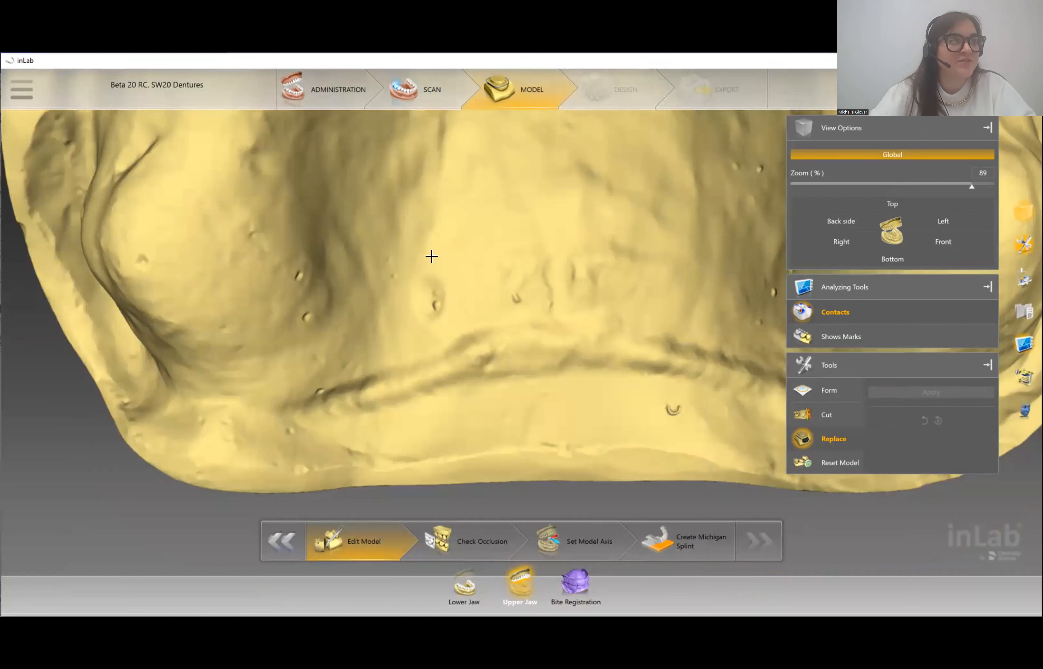
double_click(421, 256)
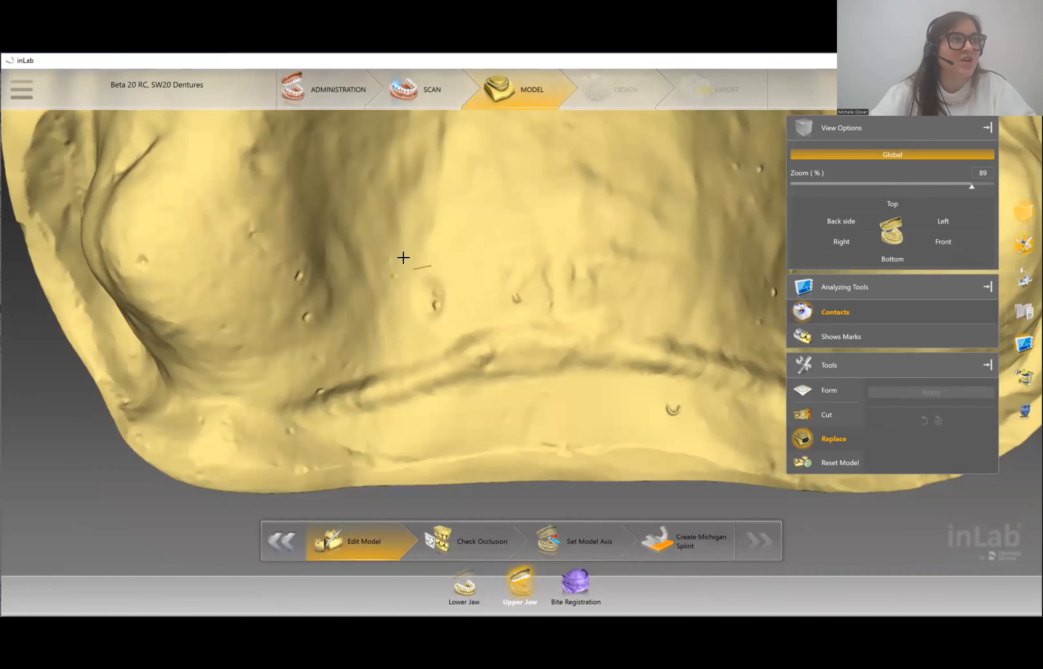
mouse_move(403, 258)
left_mouse_down()
mouse_move(409, 306)
mouse_move(426, 322)
mouse_move(443, 272)
mouse_move(413, 255)
left_mouse_up()
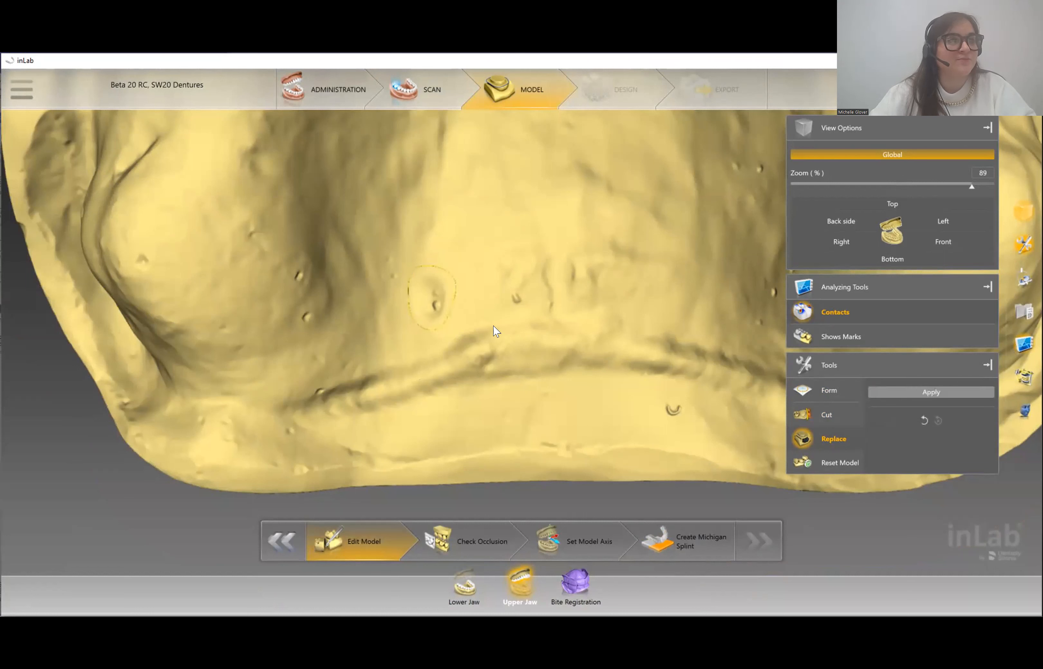
left_click(903, 391)
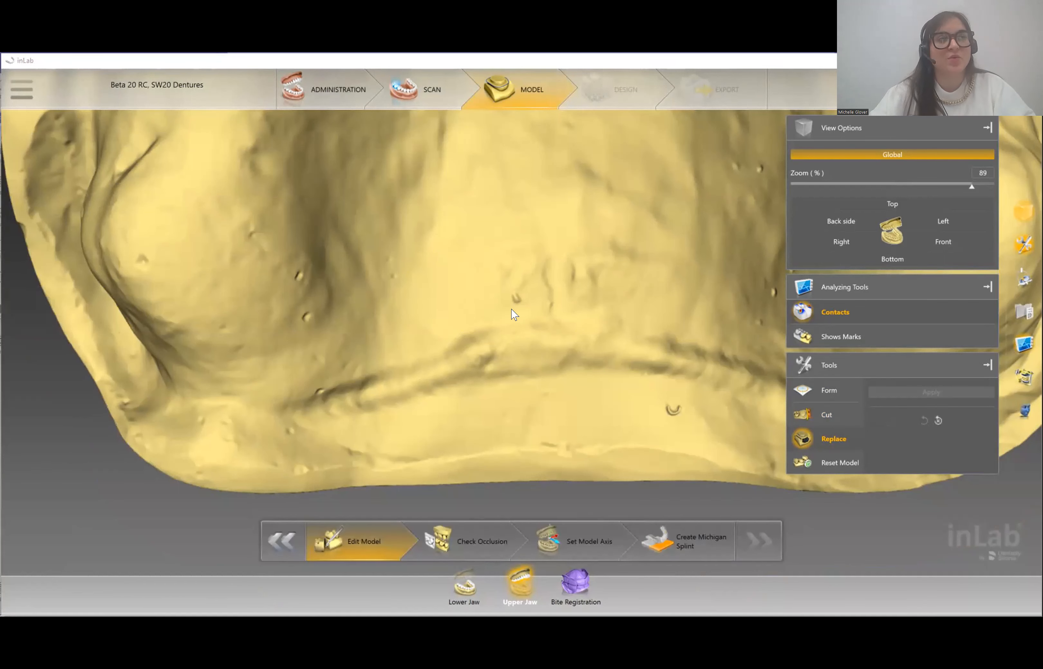
- Zoom out and orbit the upper jaw to inspect its base and walls, then go to occlusion checking
scroll(508, 307, "down", 6)
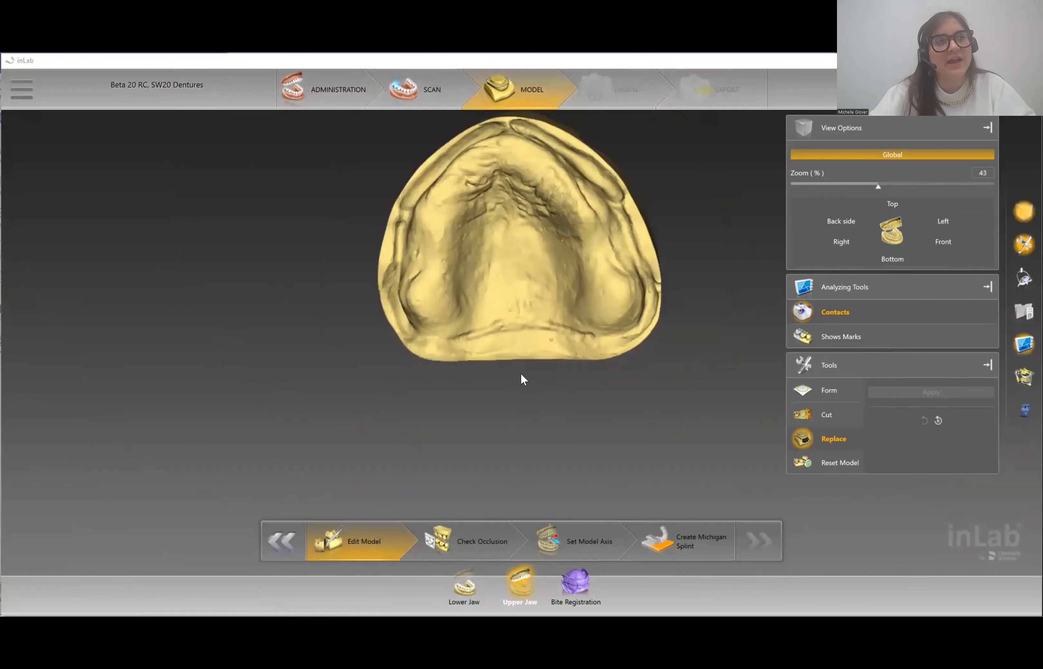
middle_click_drag(521, 373, 539, 482)
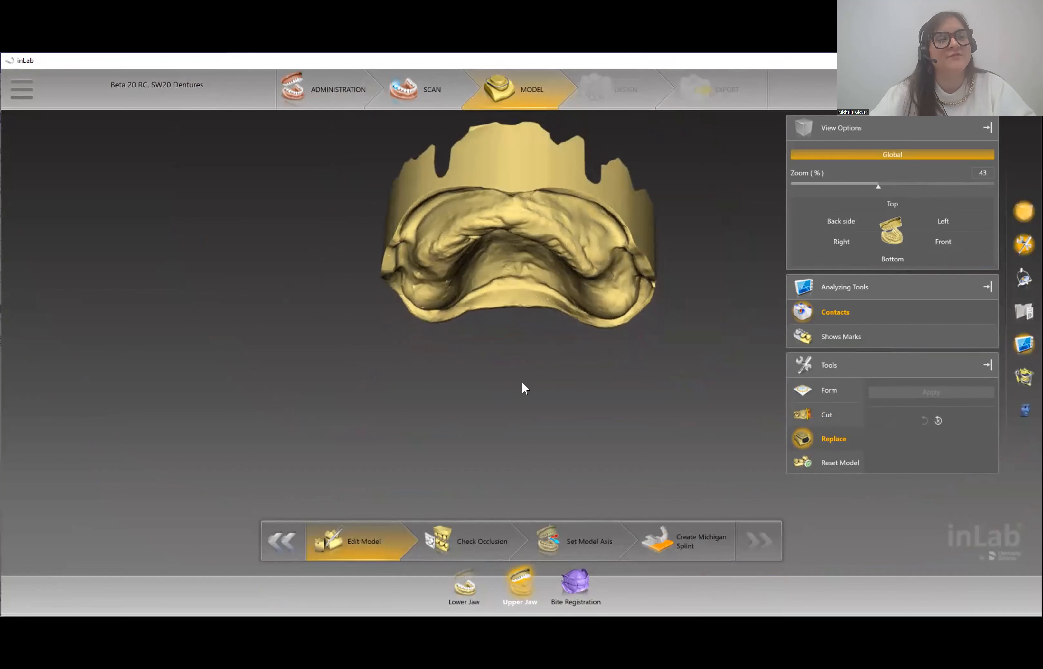
middle_click_drag(525, 390, 499, 306)
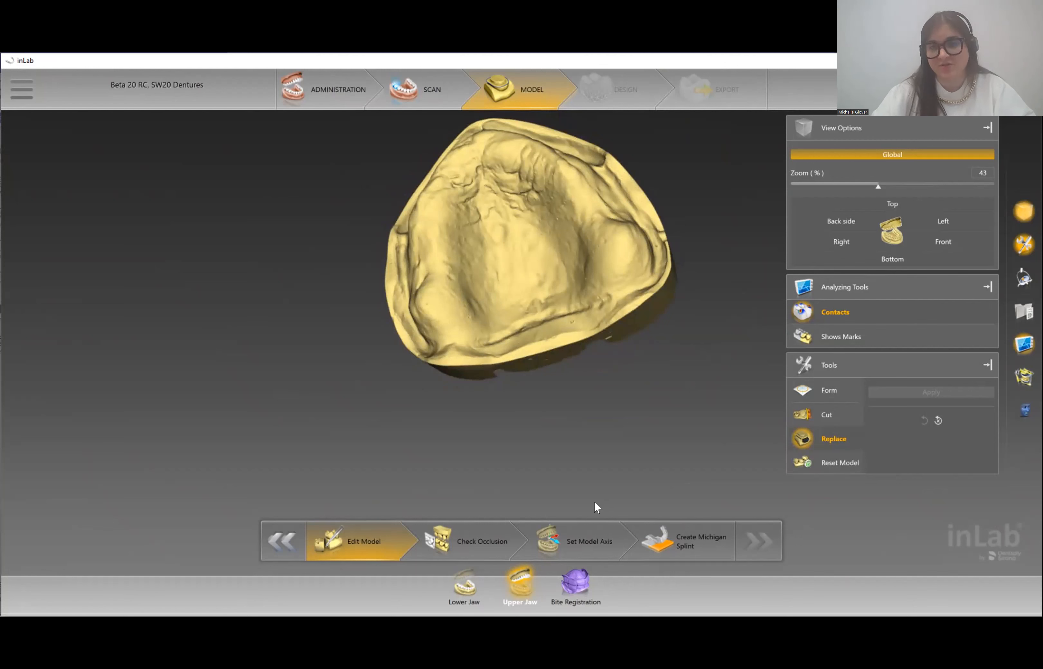
left_click(472, 542)
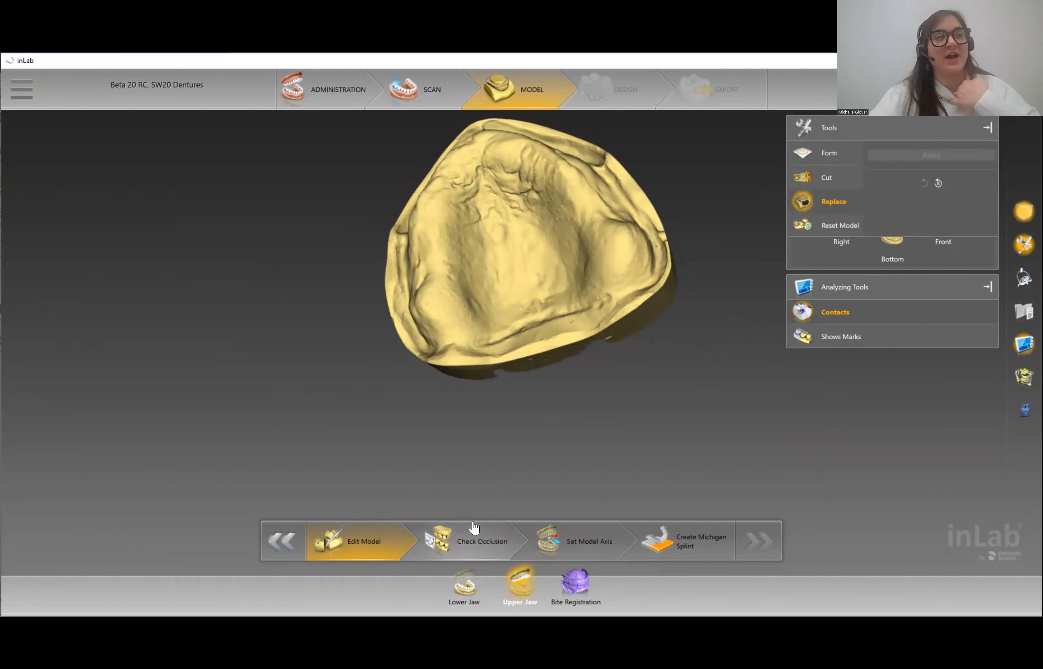
- Inspect the bite of both jaws from the side, then proceed to Set Model Axis
left_click_drag(432, 438, 586, 319)
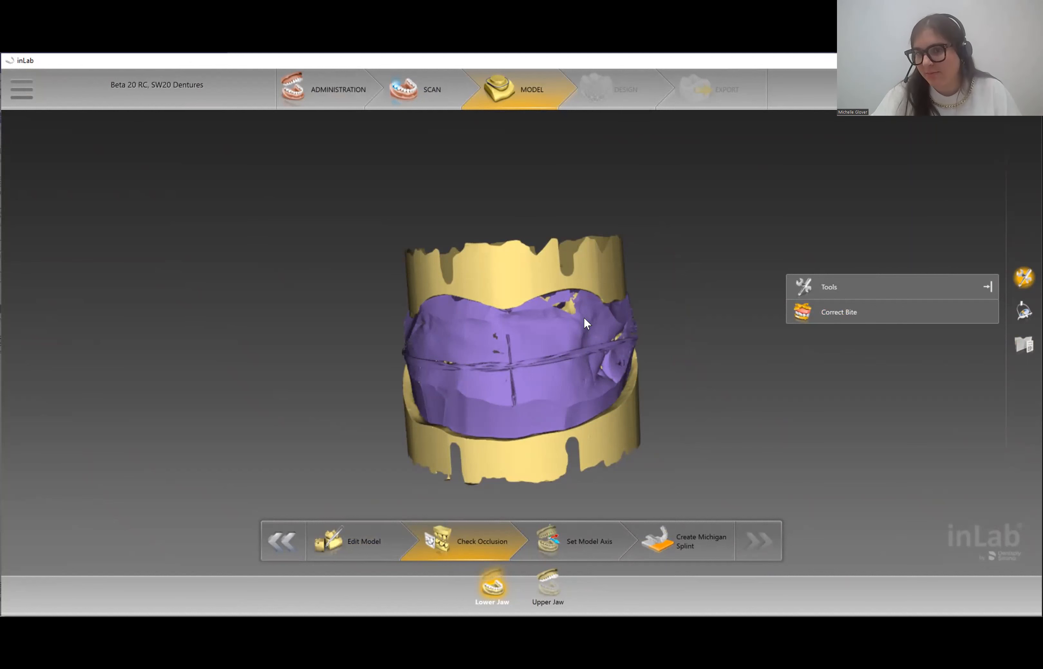
left_click(581, 543)
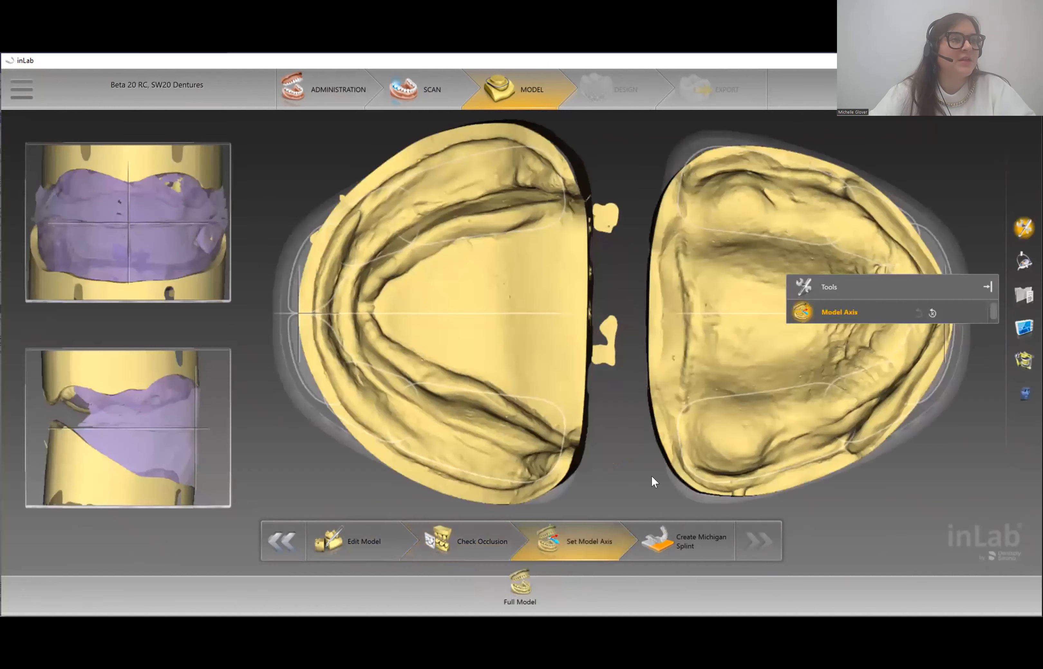
- Reset the model axis and align both jaws to the template in the main and side views
left_click(932, 313)
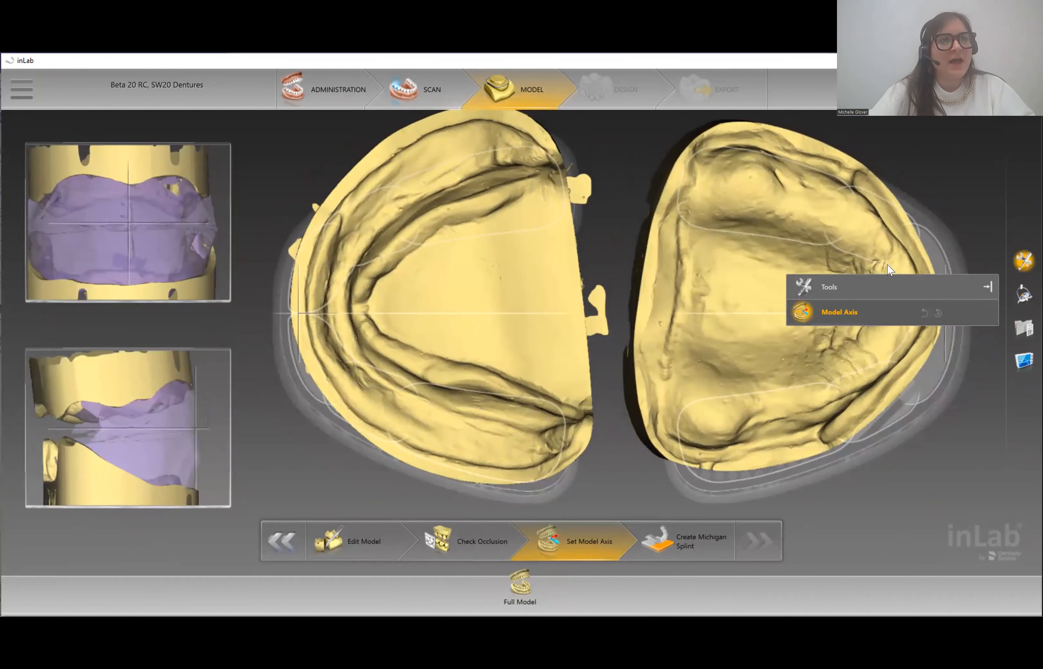
left_click_drag(942, 286, 942, 120)
mouse_move(874, 335)
left_mouse_down()
mouse_move(893, 330)
mouse_move(879, 344)
left_mouse_up()
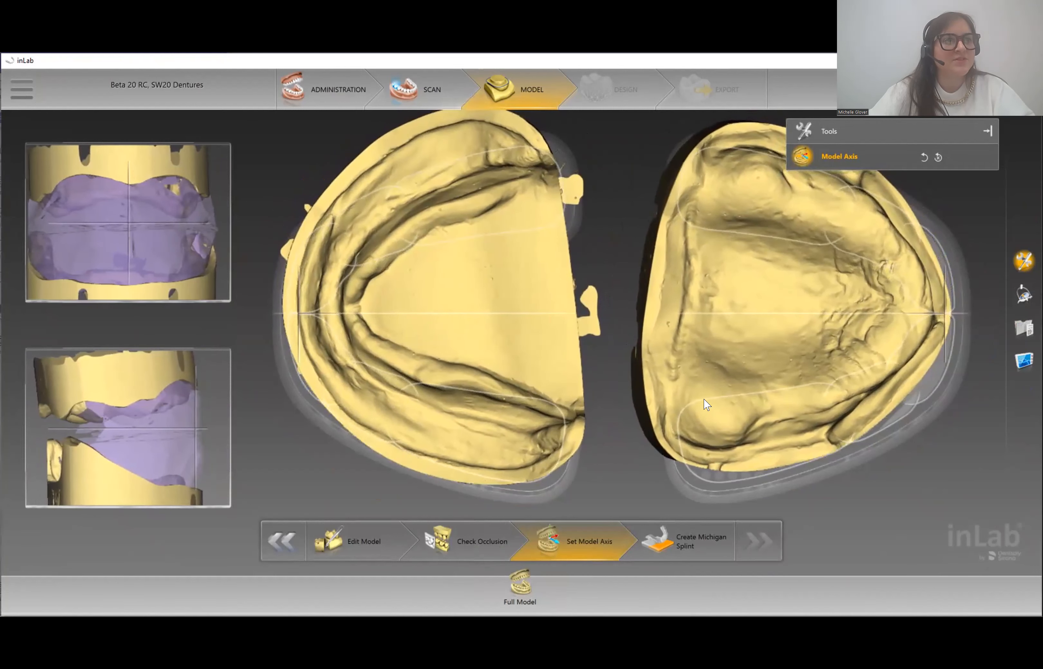
left_click_drag(713, 418, 733, 442)
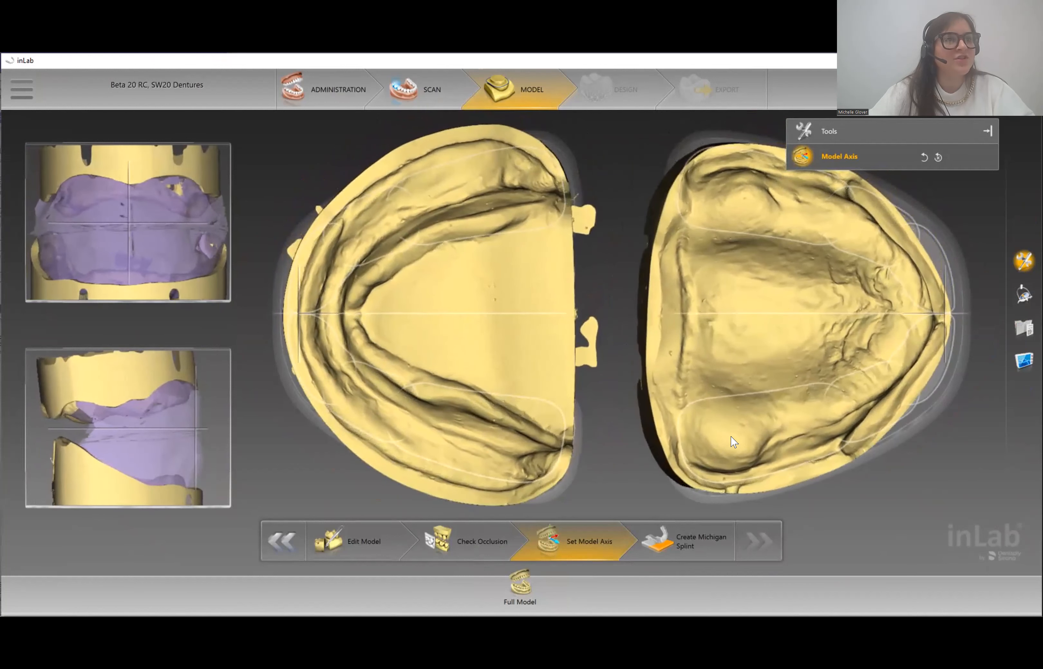
left_click_drag(907, 331, 905, 326)
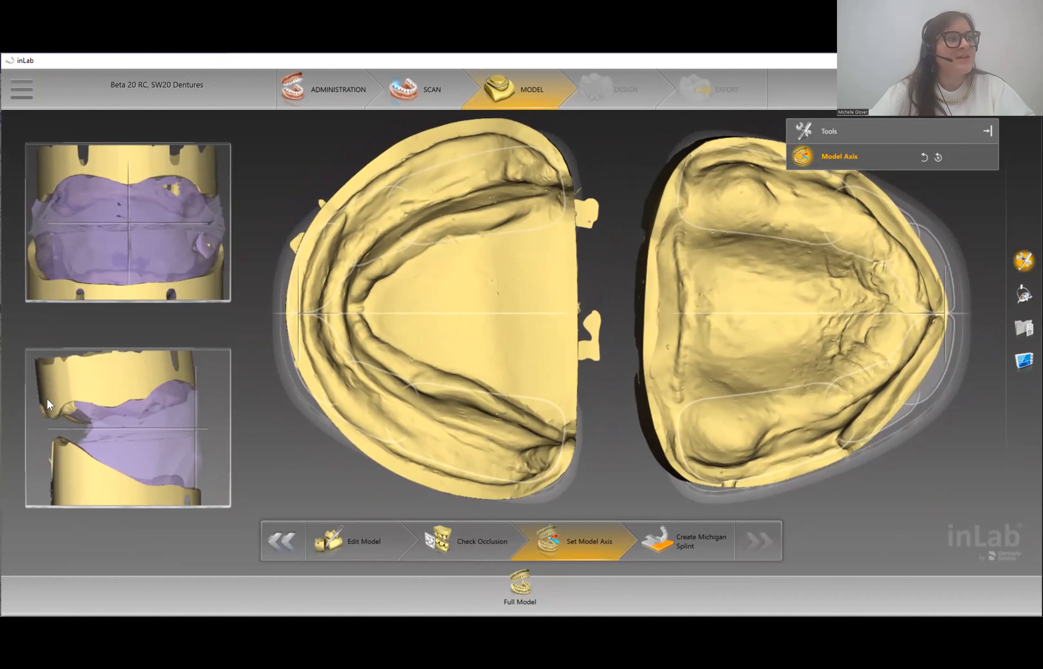
left_click_drag(182, 413, 202, 391)
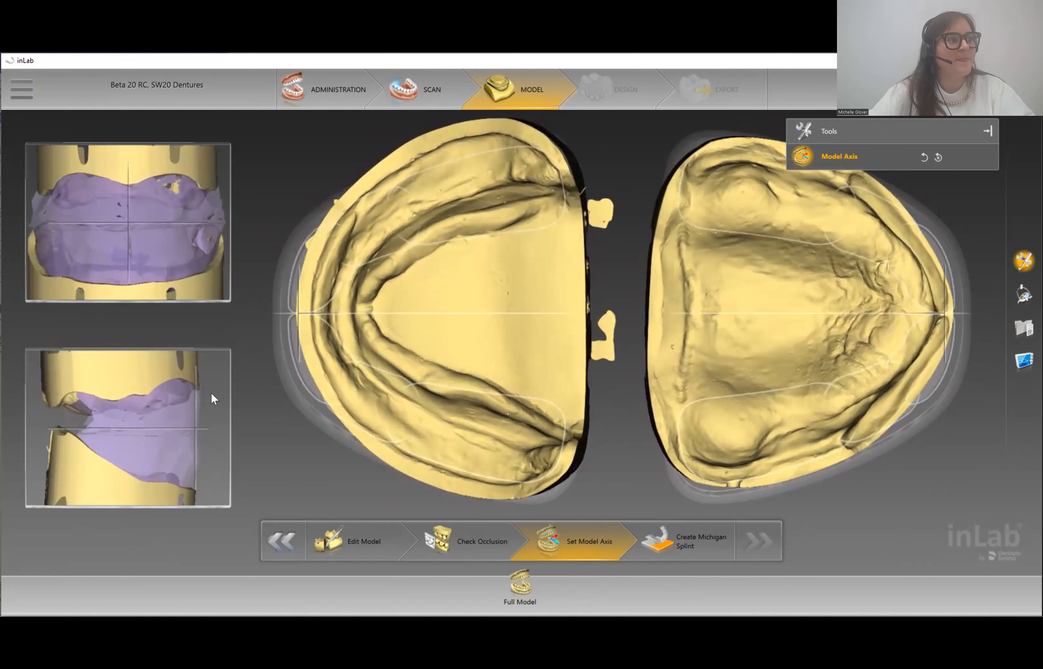
left_click_drag(155, 267, 150, 254)
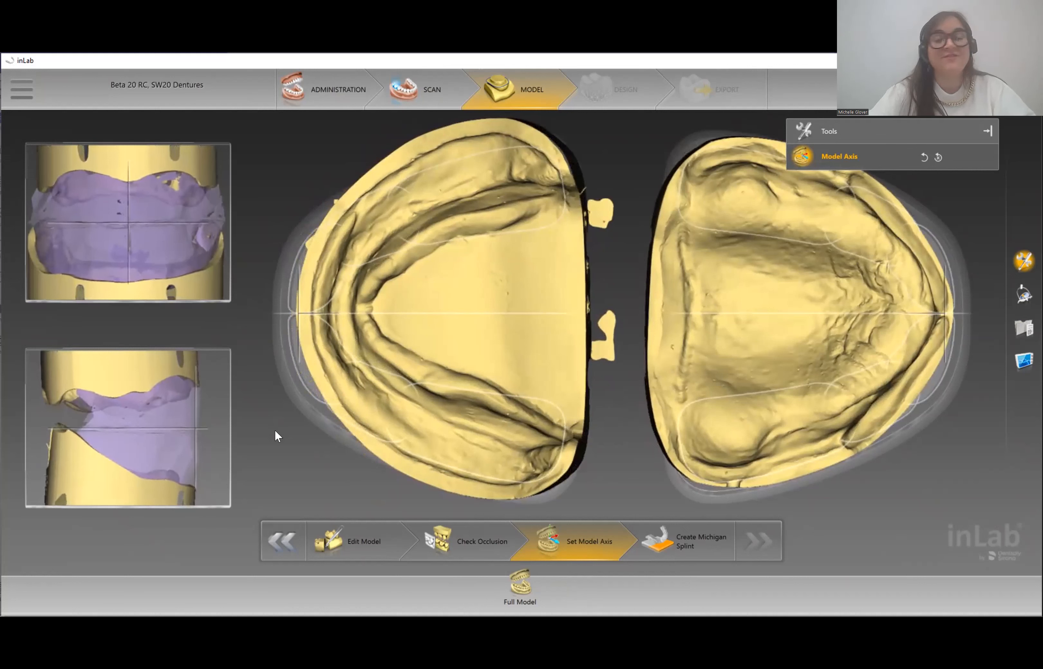
- Create the Michigan splint and start inLab Splint 20.0.1 from the prompt
left_click(665, 536)
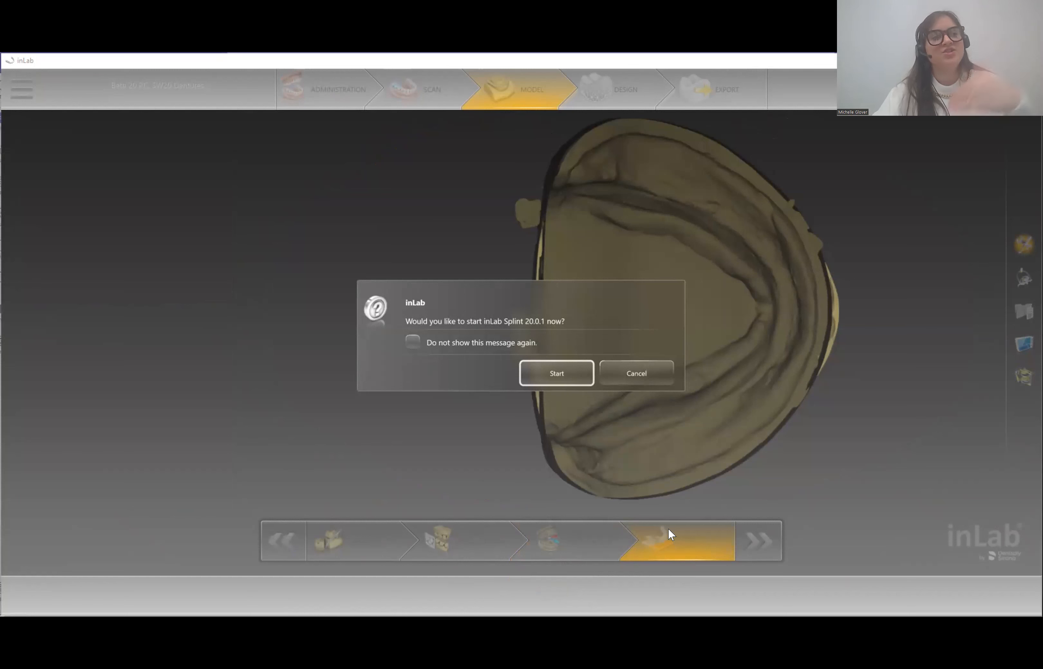
left_click(579, 366)
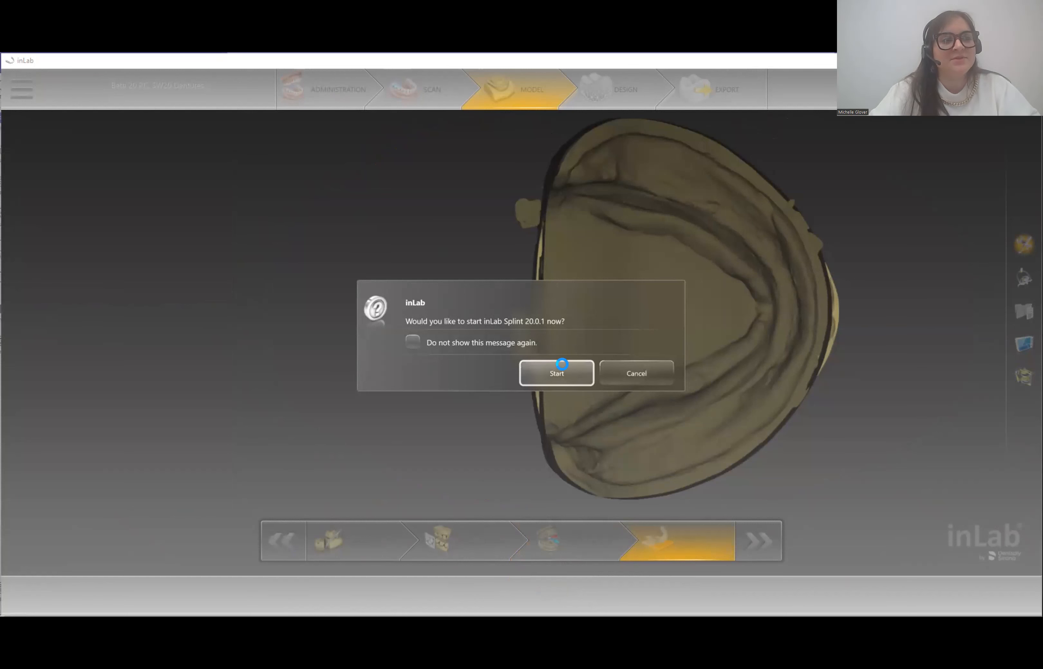
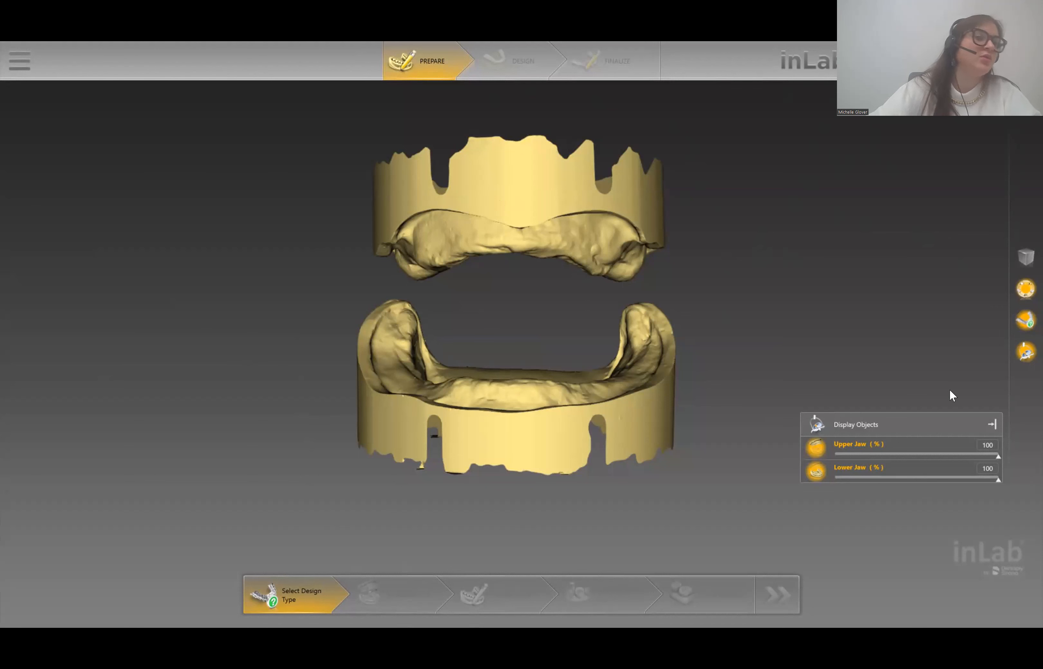
- Hide the tools panel and re-maximize the inLab window so Create Splint and Create Impression Tray show
left_click(1024, 291)
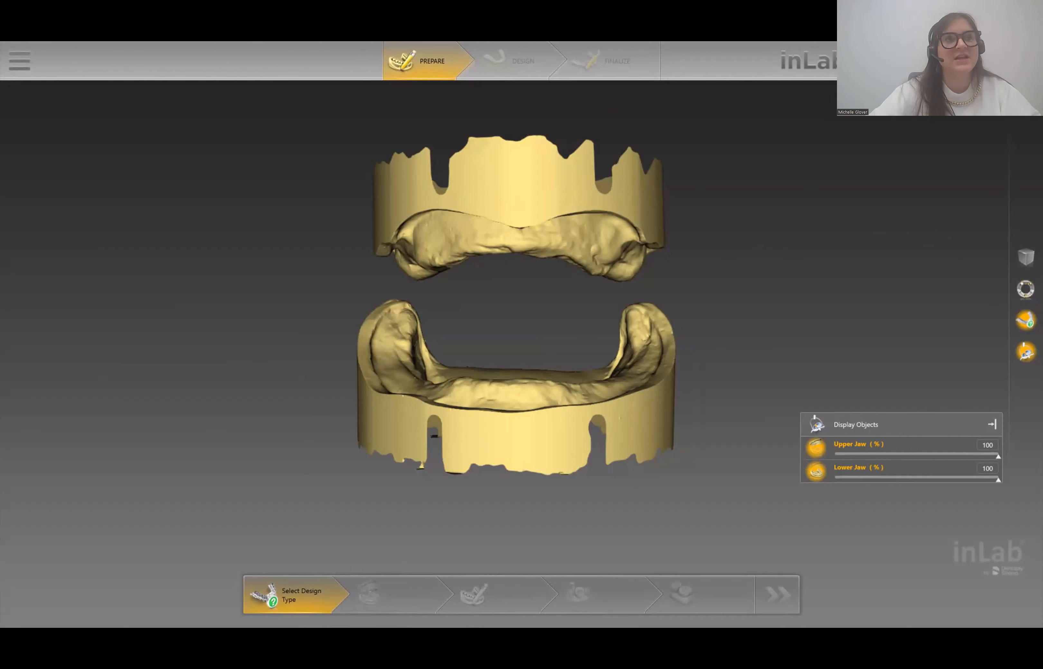
left_click(1025, 289)
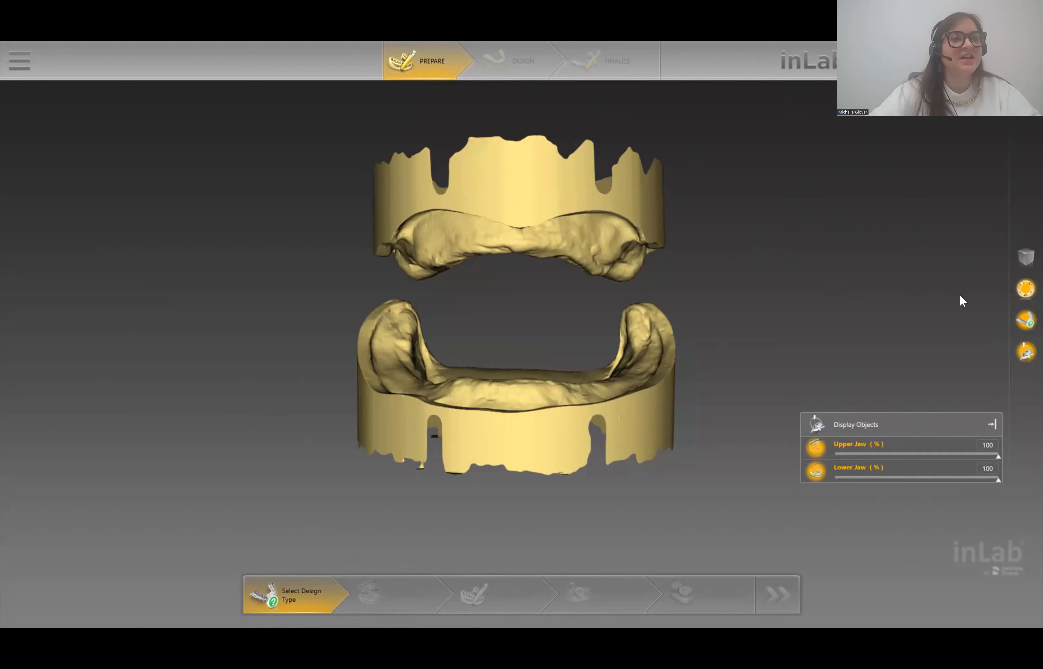
left_click(1026, 289)
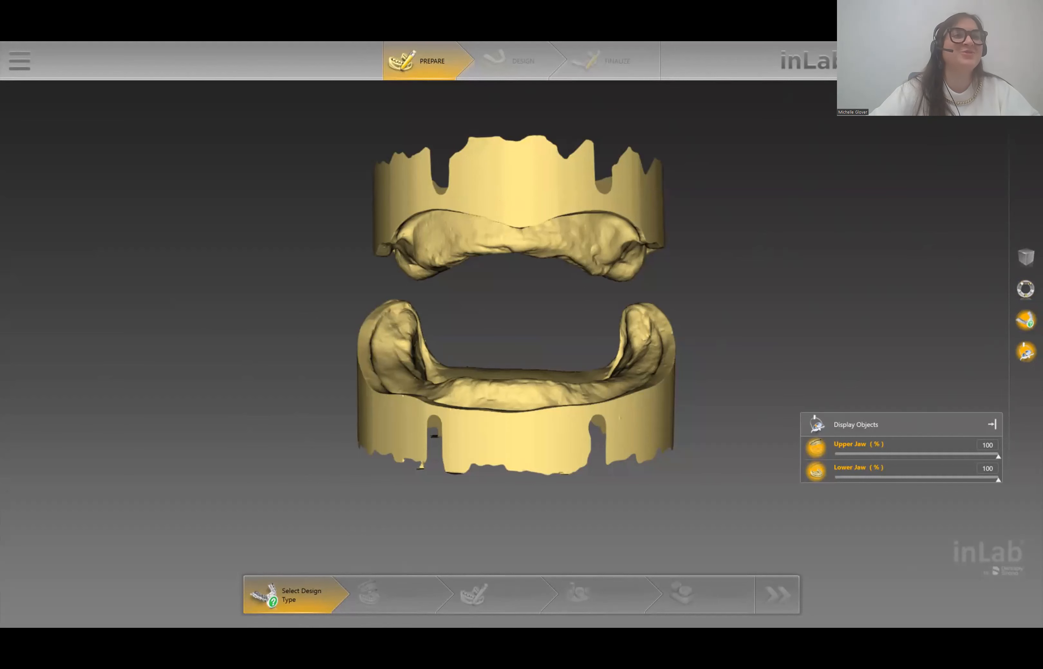
left_click(1005, 49)
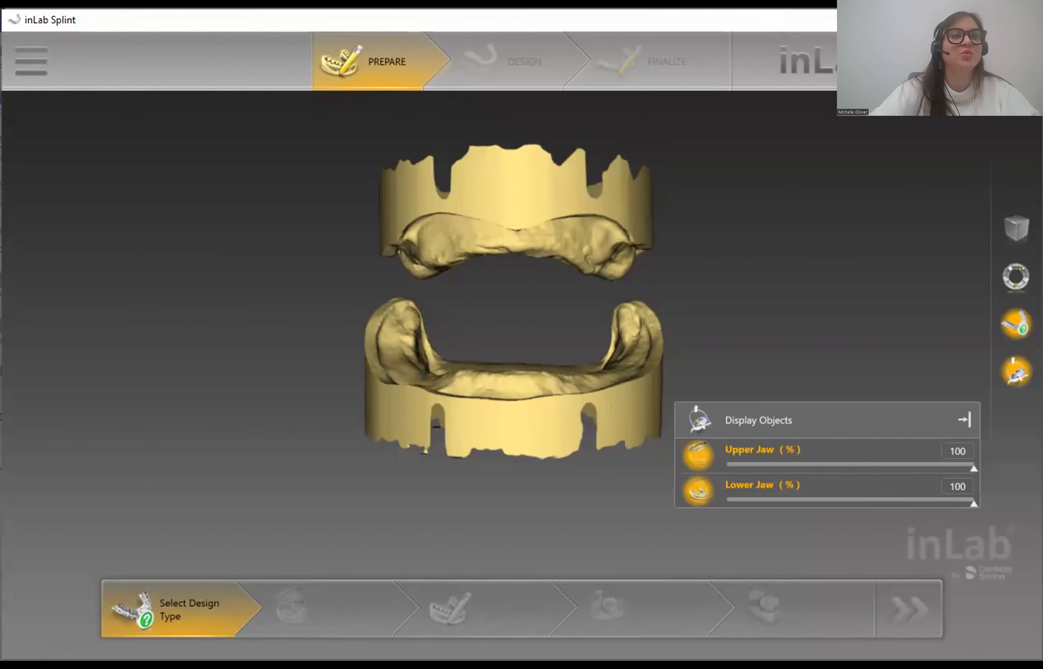
left_click(990, 20)
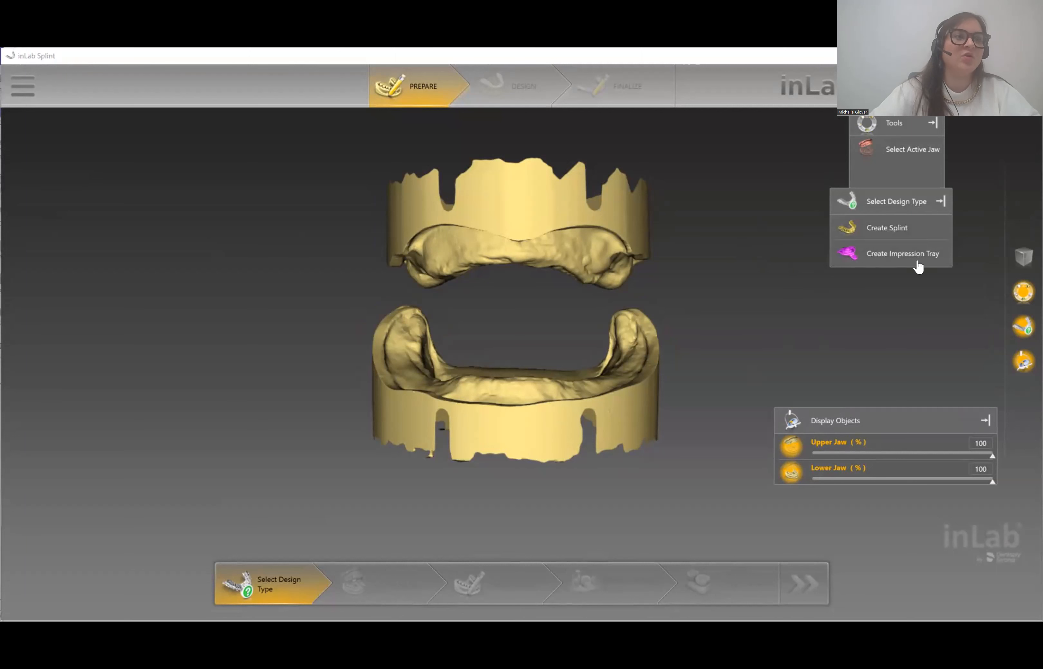
- Set Upper Jaw as the active jaw and pick Create Impression Tray as the design type
left_click_drag(898, 191, 913, 207)
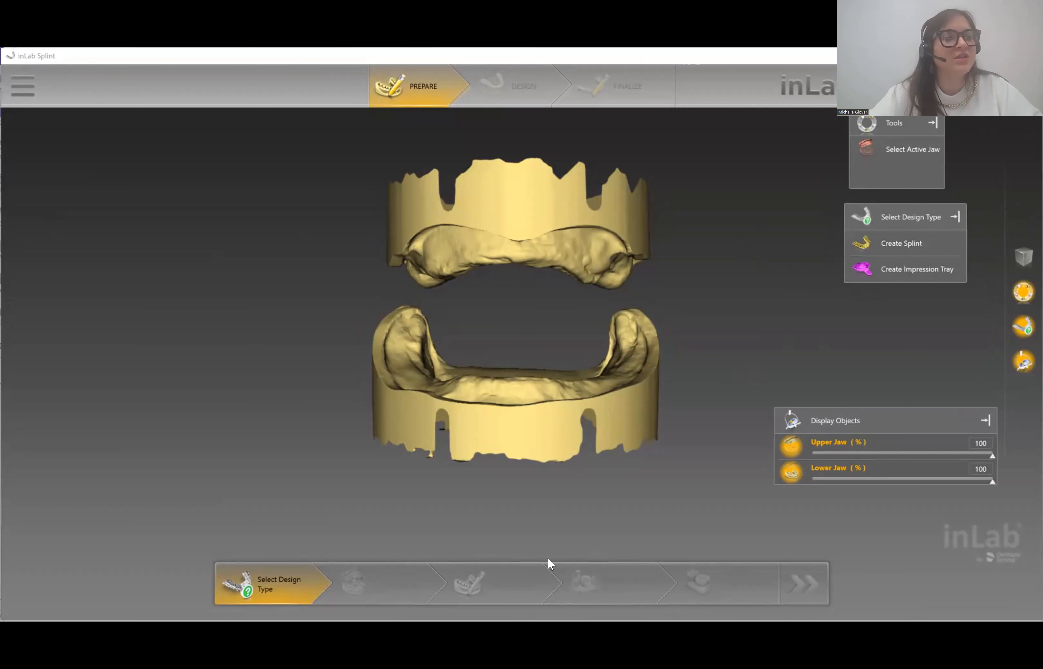
left_click(917, 151)
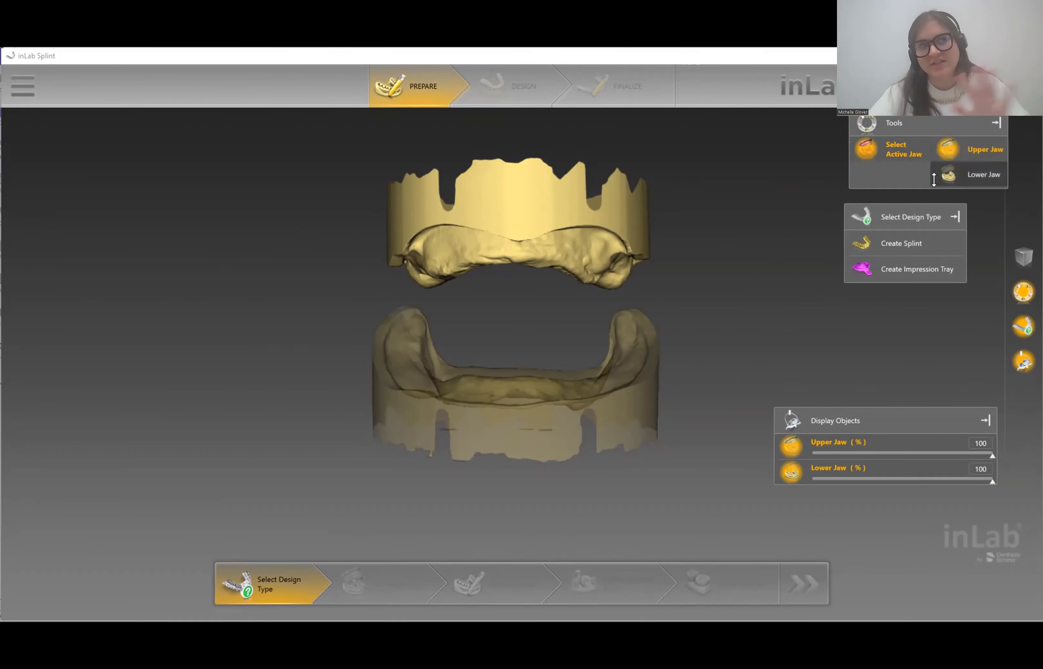
left_click(896, 273)
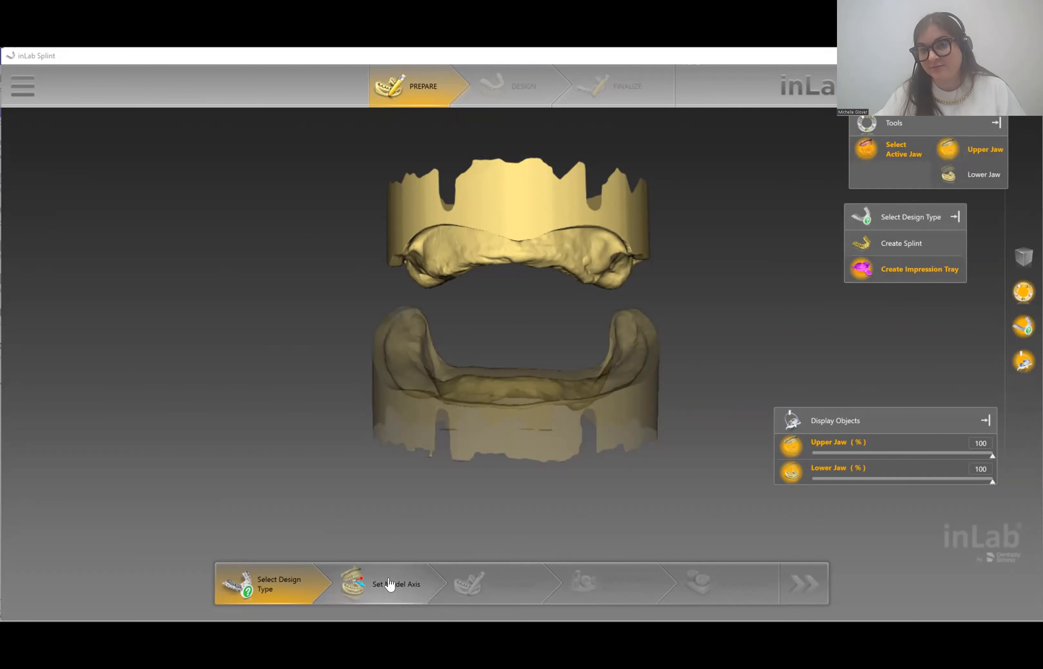
- Advance to the Set Model Axis step for the upper jaw
left_click(401, 598)
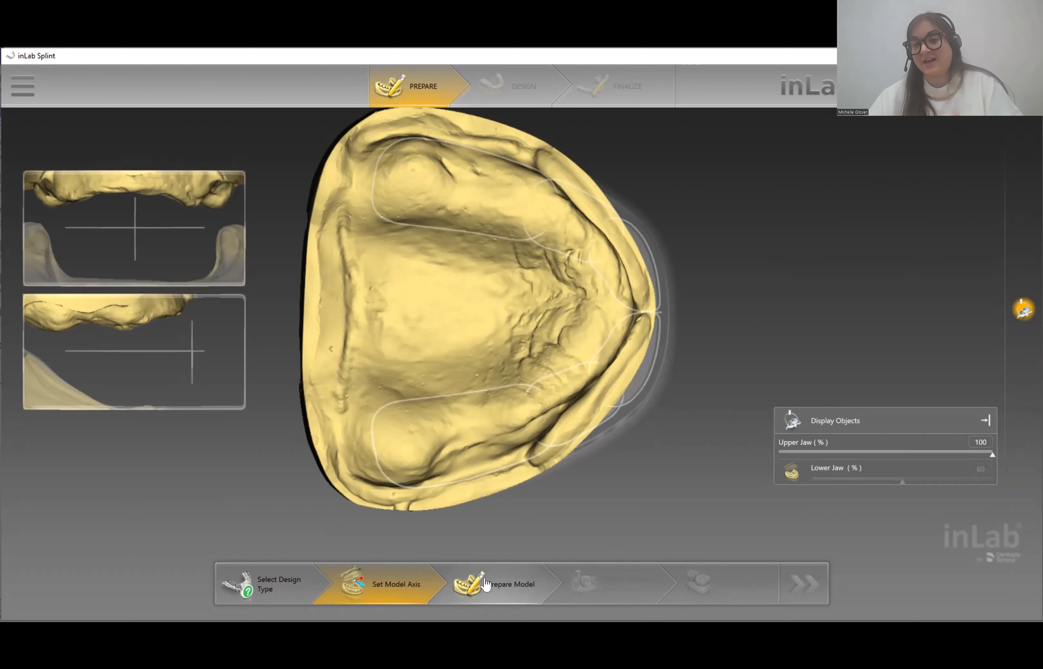
- Go through Prepare Model, orbit the jaws, select Form, then reach Define Insertion Axis
left_click(506, 591)
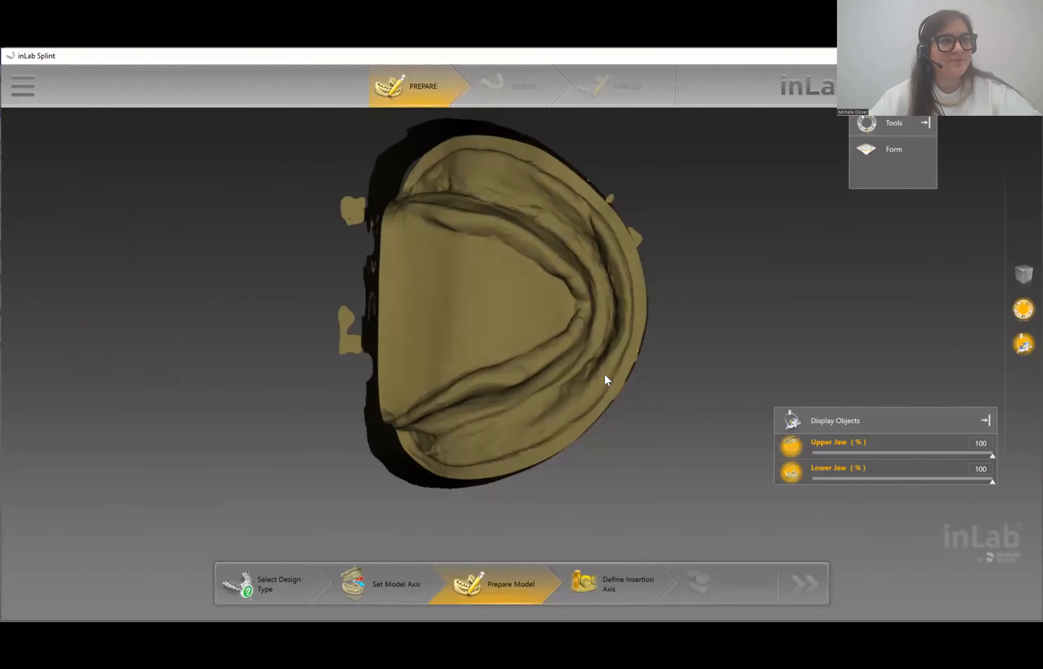
middle_click_drag(486, 402, 442, 361)
middle_click_drag(683, 435, 496, 254)
middle_click_drag(556, 383, 630, 372)
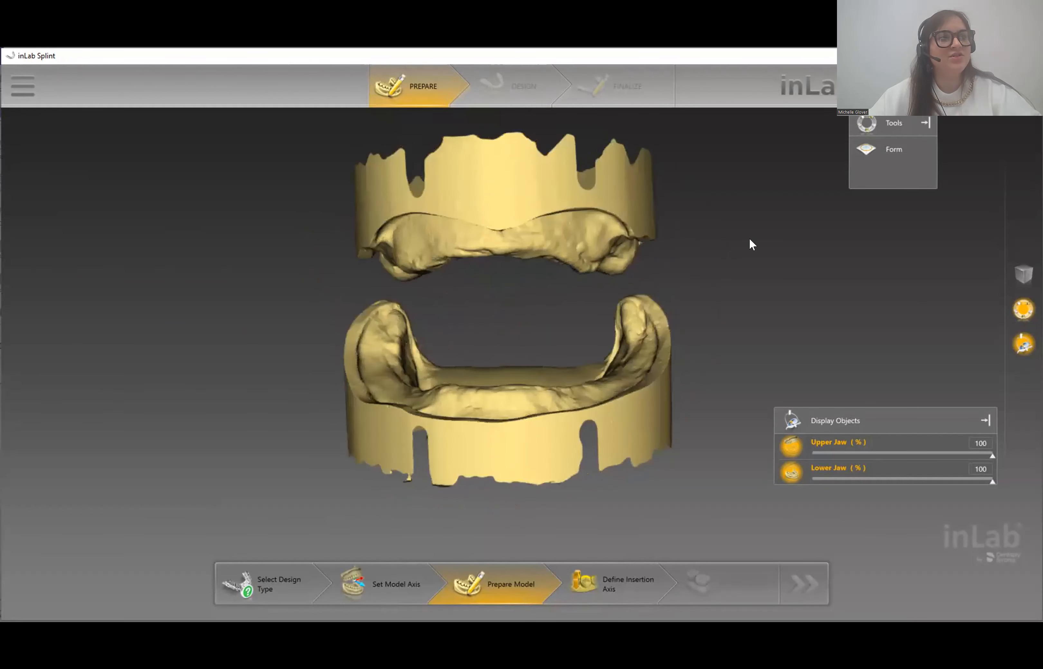
left_click(881, 151)
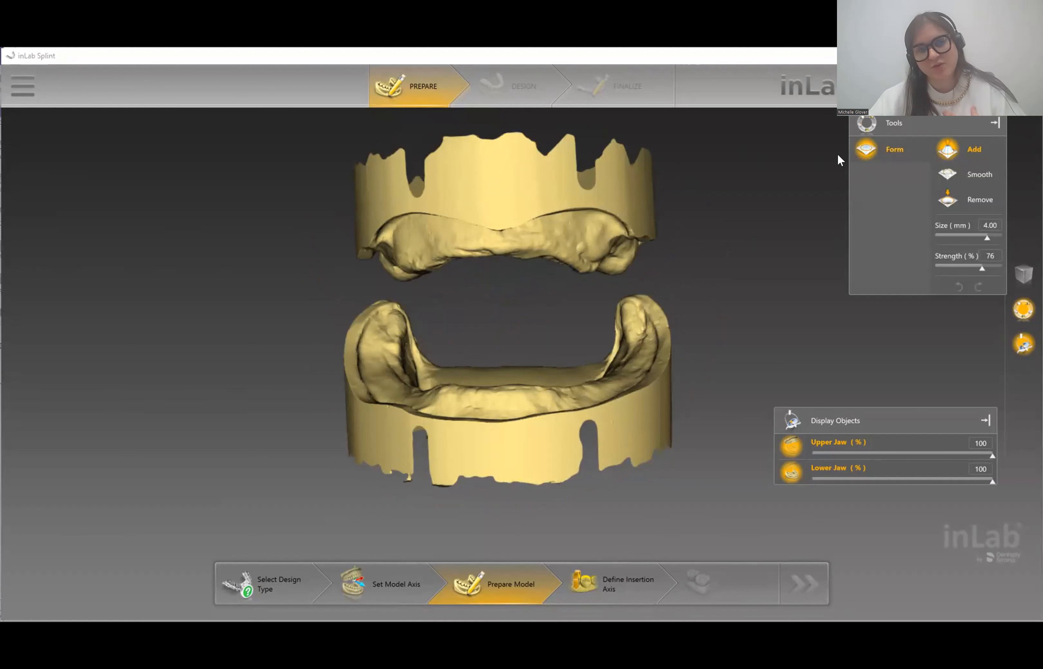
left_click(622, 586)
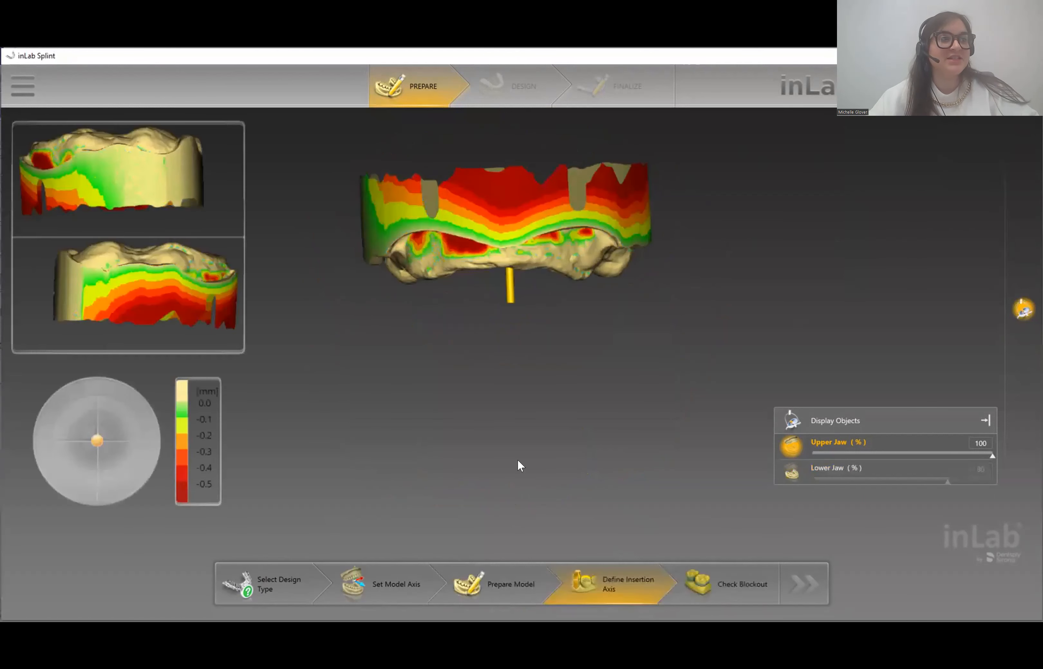
middle_click_drag(596, 321, 628, 475)
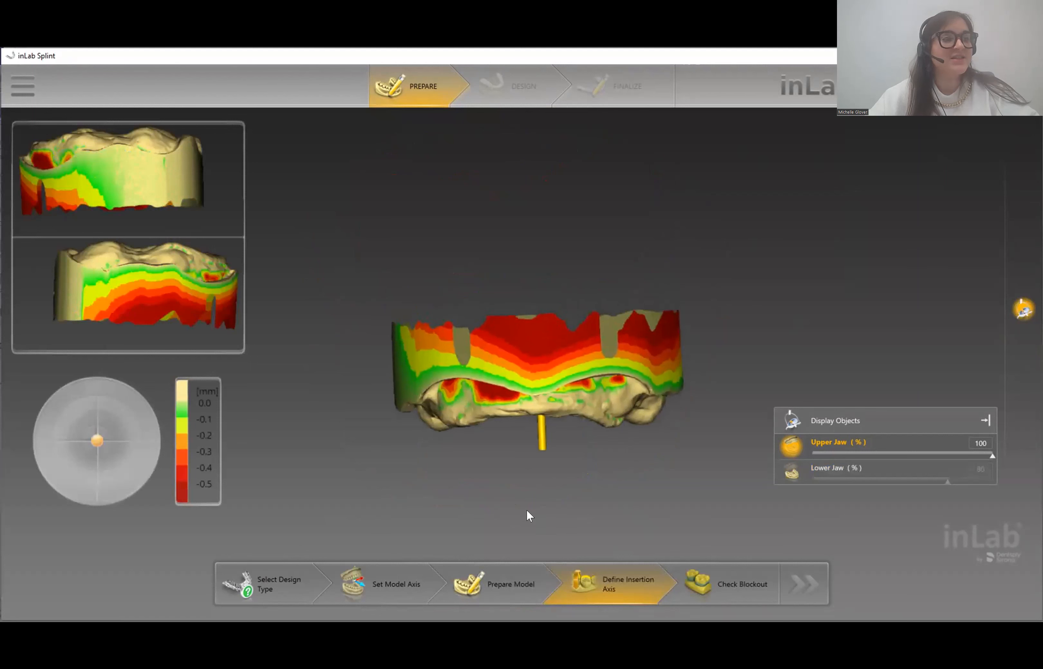
left_click_drag(527, 461, 528, 434)
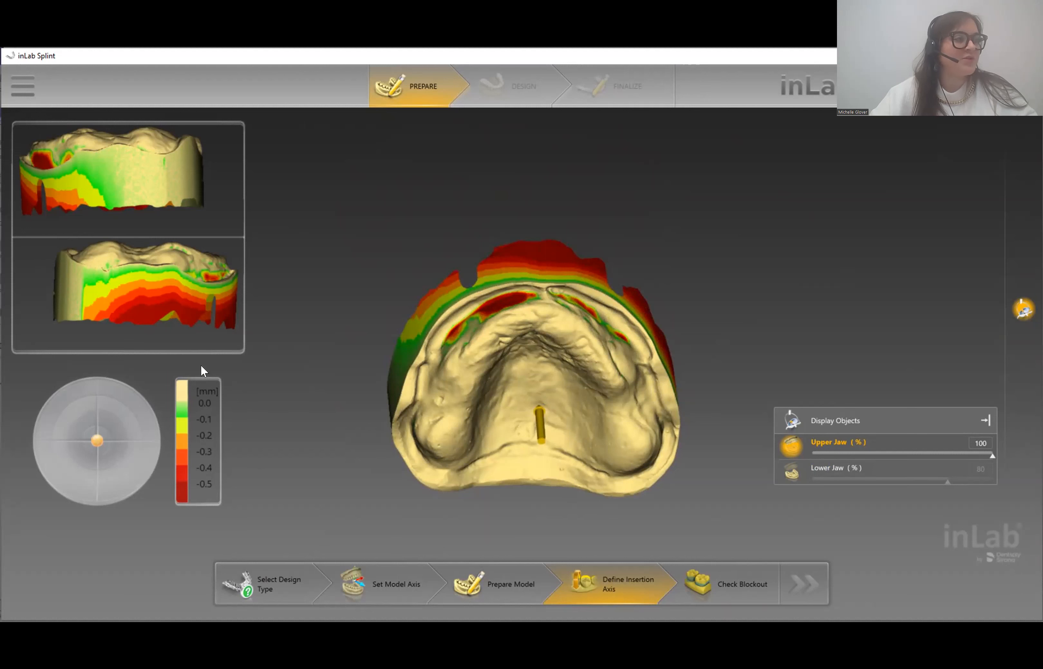
mouse_move(537, 329)
left_mouse_down()
mouse_move(537, 347)
mouse_move(546, 342)
left_mouse_up()
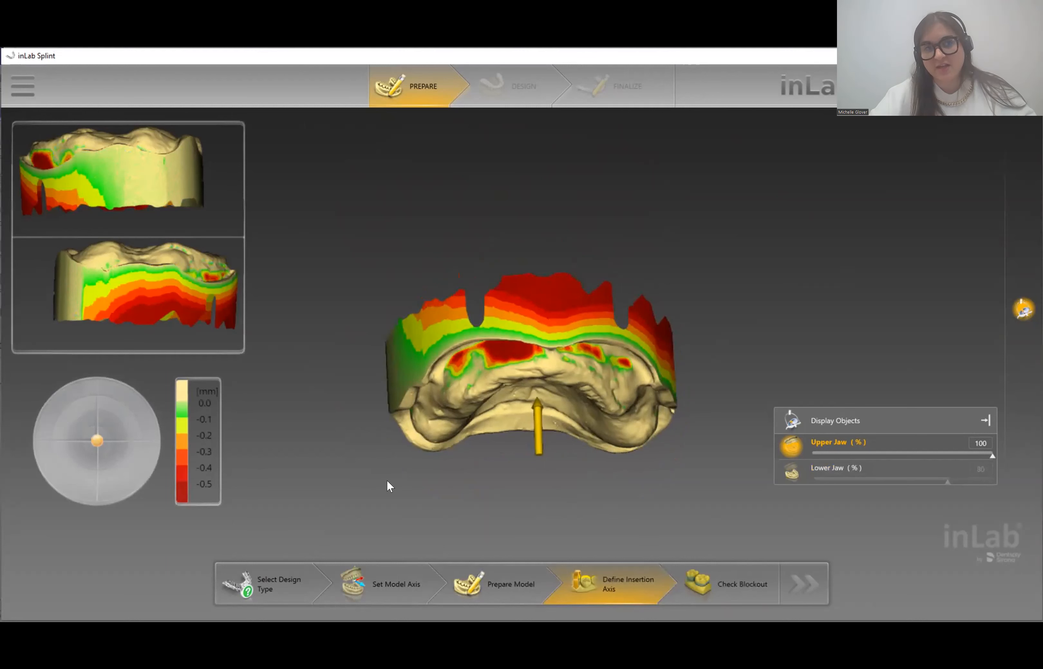
middle_click_drag(557, 521, 511, 440)
scroll(615, 420, "up", 2)
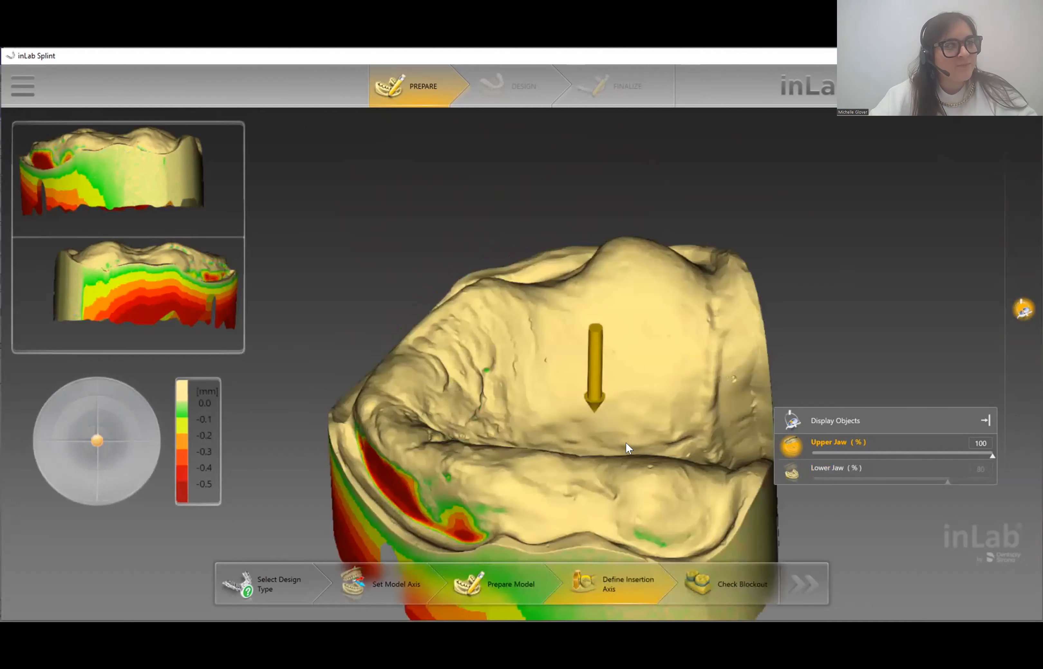
scroll(625, 442, "up", 2)
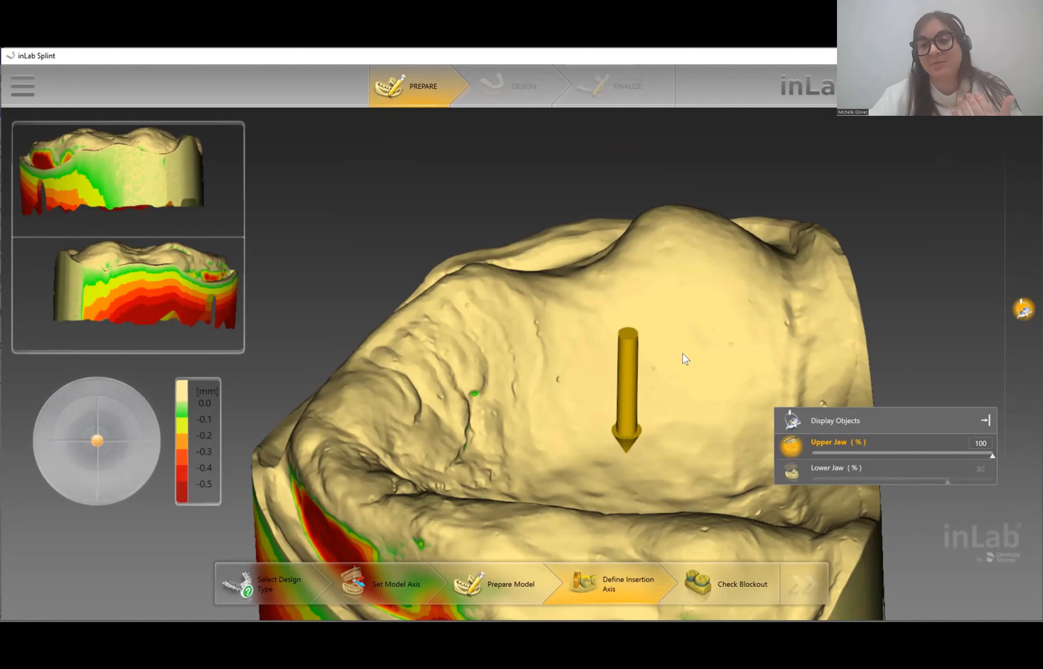
scroll(769, 318, "down", 6)
left_click_drag(672, 526, 551, 569)
right_click_drag(681, 451, 711, 340)
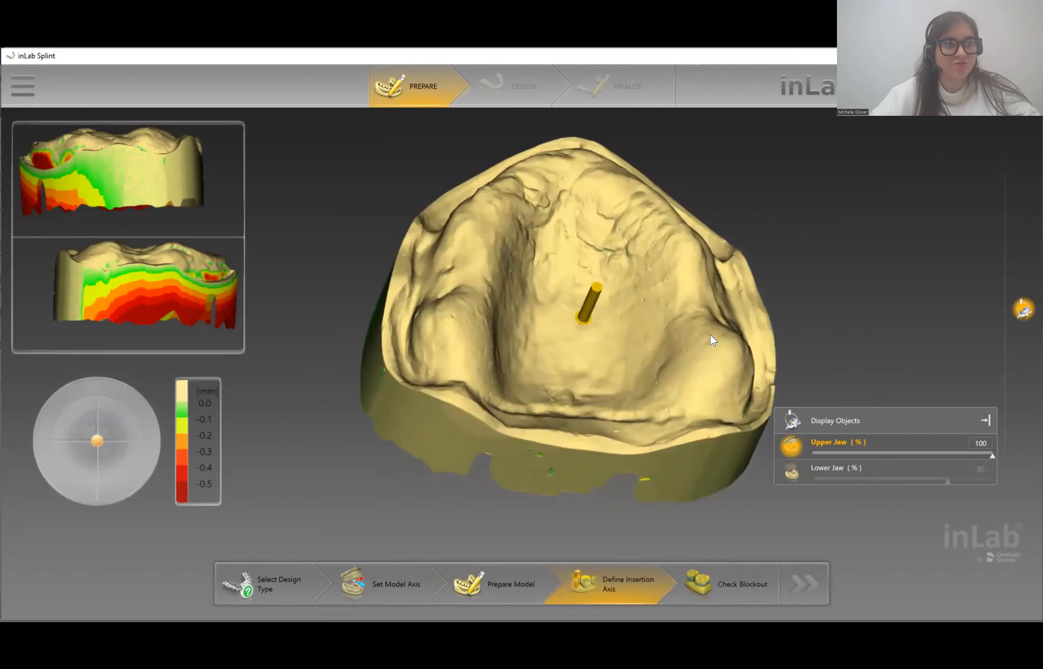
left_click_drag(656, 247, 646, 263)
left_click_drag(760, 360, 707, 425)
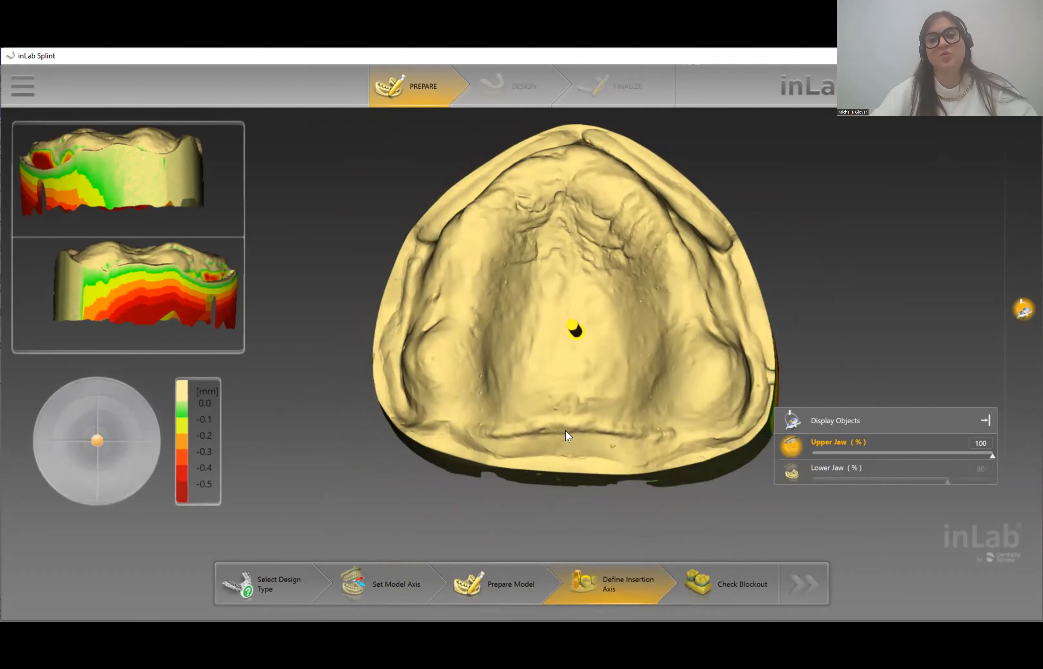
- Tilt the upper jaw's insertion axis to expose undercuts, then compute the blockout
left_click_drag(556, 421, 560, 424)
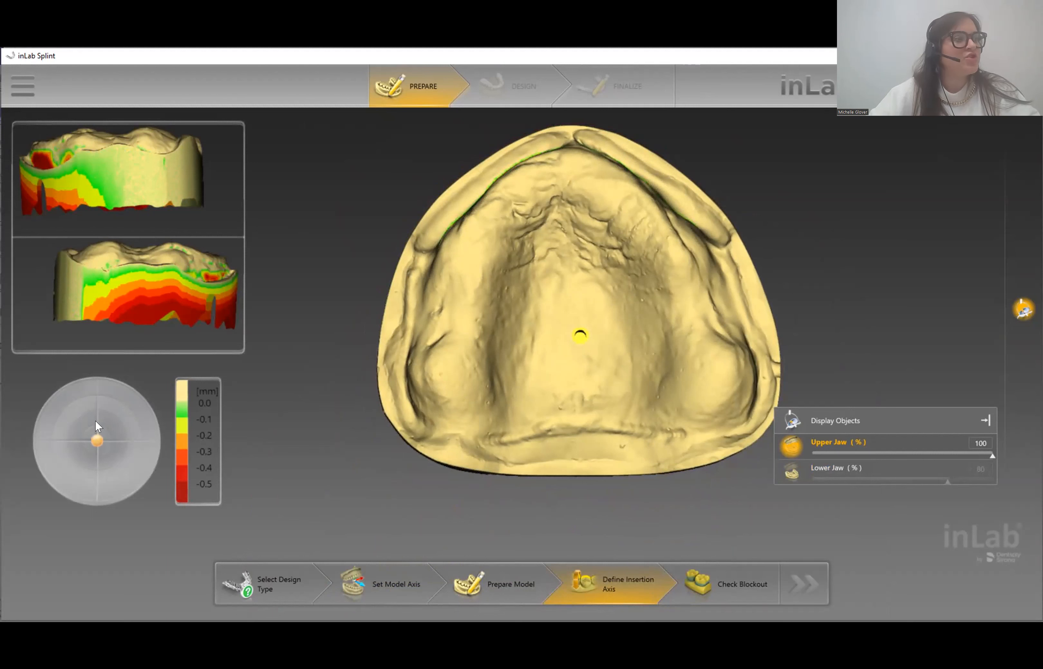
left_click_drag(92, 440, 94, 418)
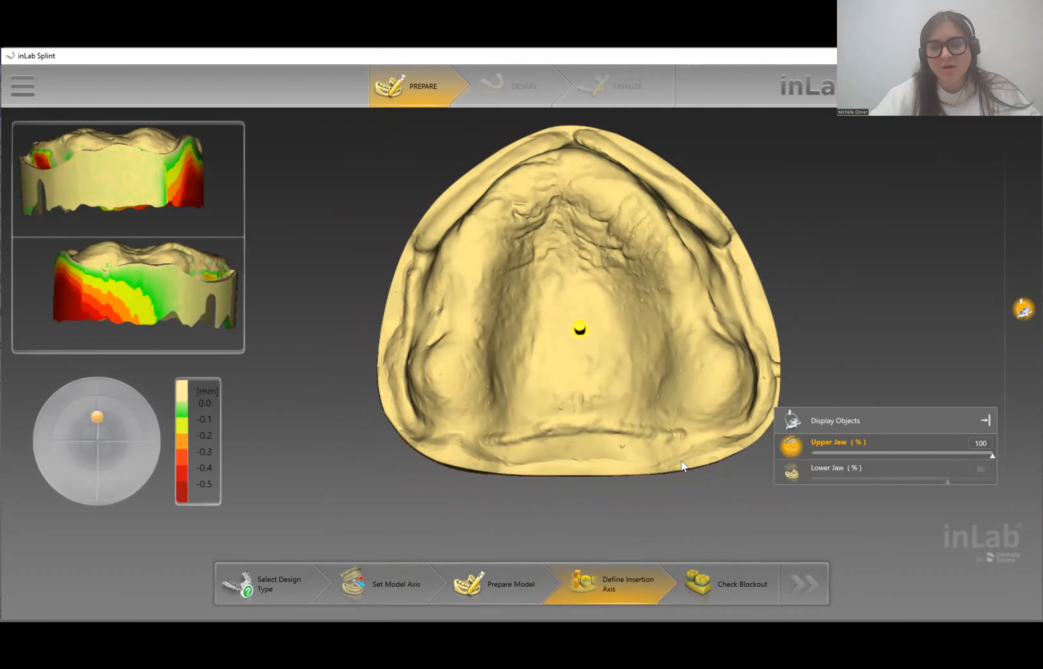
mouse_move(577, 374)
left_mouse_down()
mouse_move(576, 439)
mouse_move(569, 337)
left_mouse_up()
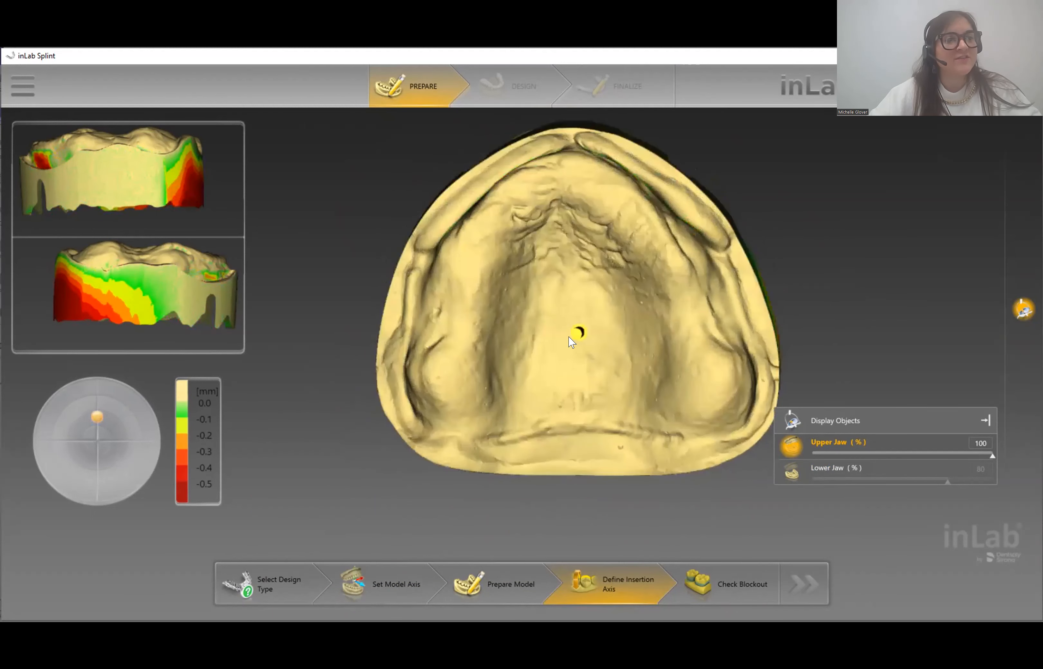
mouse_move(577, 330)
left_mouse_down()
mouse_move(591, 160)
mouse_move(572, 216)
mouse_move(573, 316)
left_mouse_up()
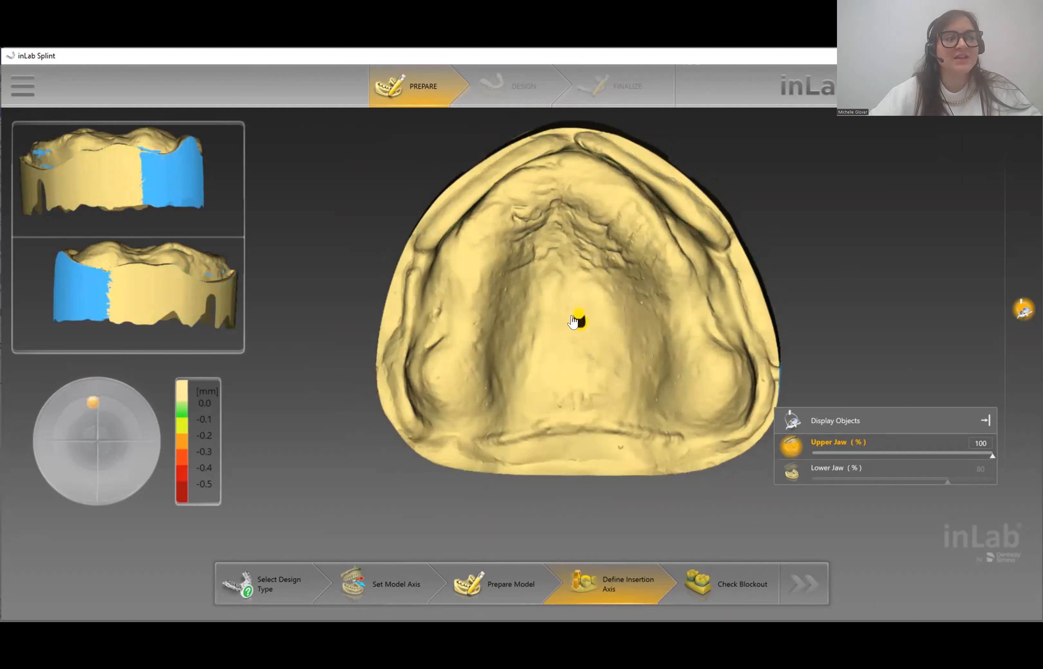
mouse_move(577, 212)
left_mouse_down()
mouse_move(586, 263)
mouse_move(585, 213)
left_mouse_up()
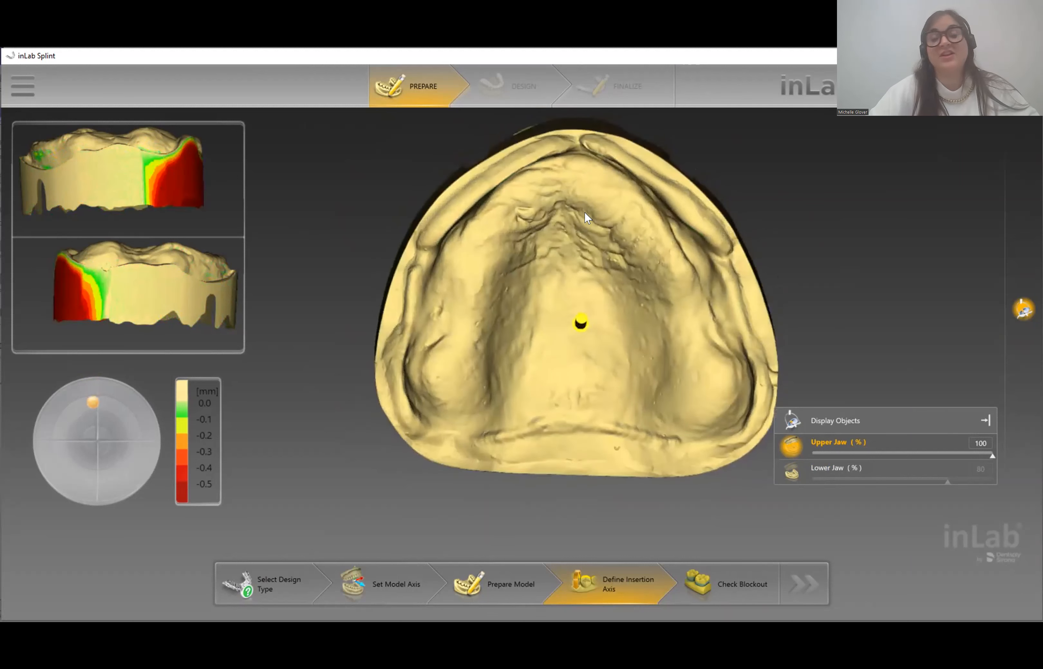
left_click_drag(664, 427, 646, 446)
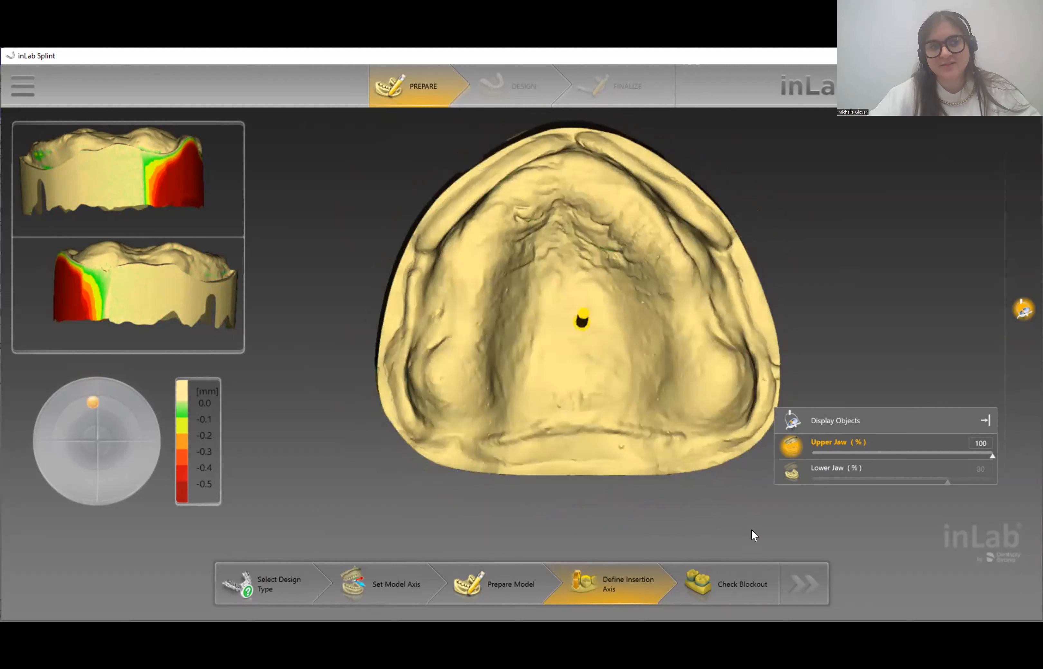
left_click(721, 596)
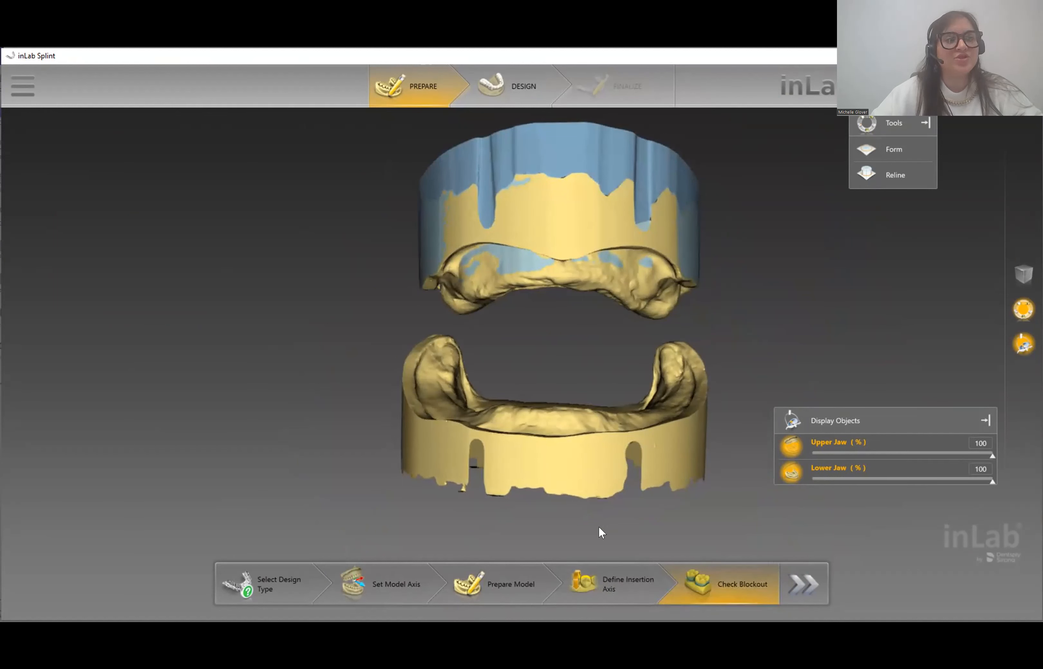
- Hide the lower jaw, zoom in, and open Reline at 0.50 mm height, 50% smoothing
left_click(790, 472)
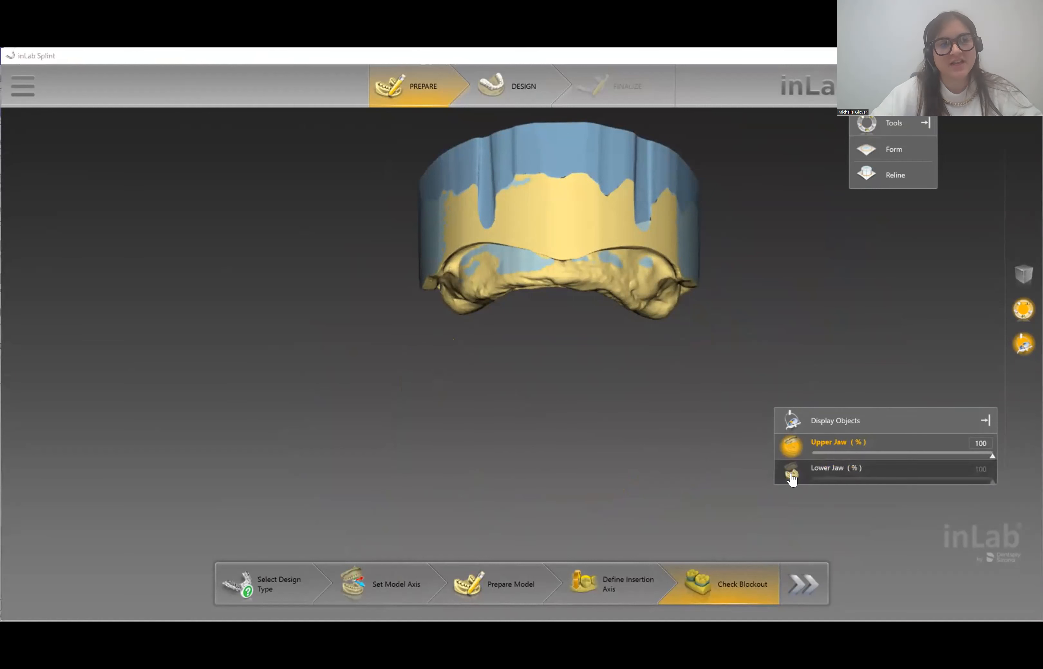
mouse_move(607, 408)
right_mouse_down()
mouse_move(598, 356)
mouse_move(606, 400)
right_mouse_up()
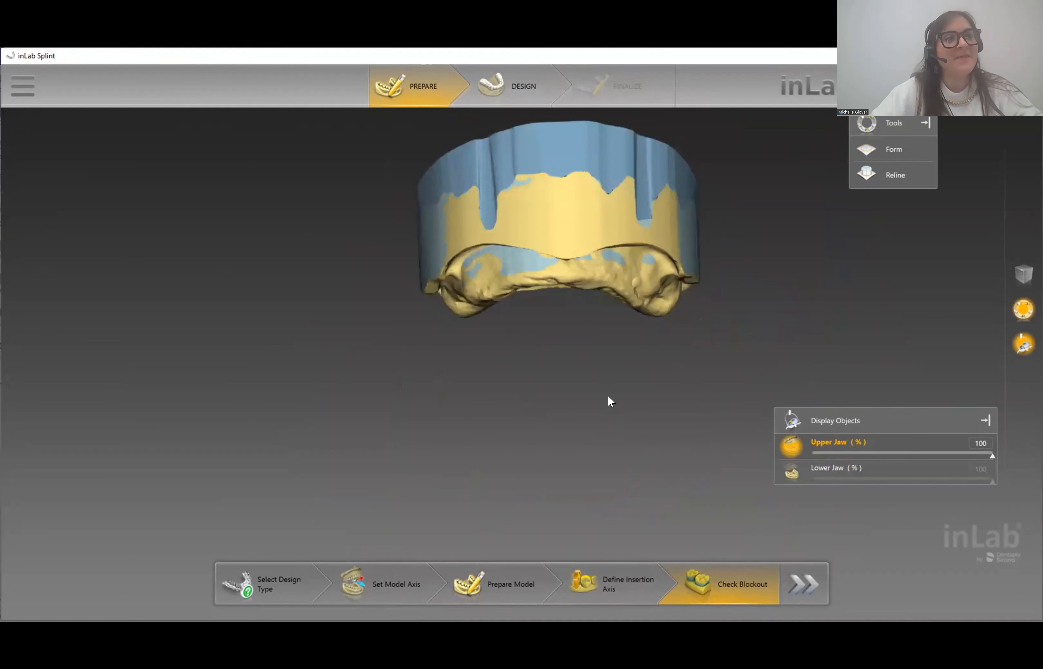
middle_click_drag(576, 435, 539, 305)
scroll(574, 468, "up", 3)
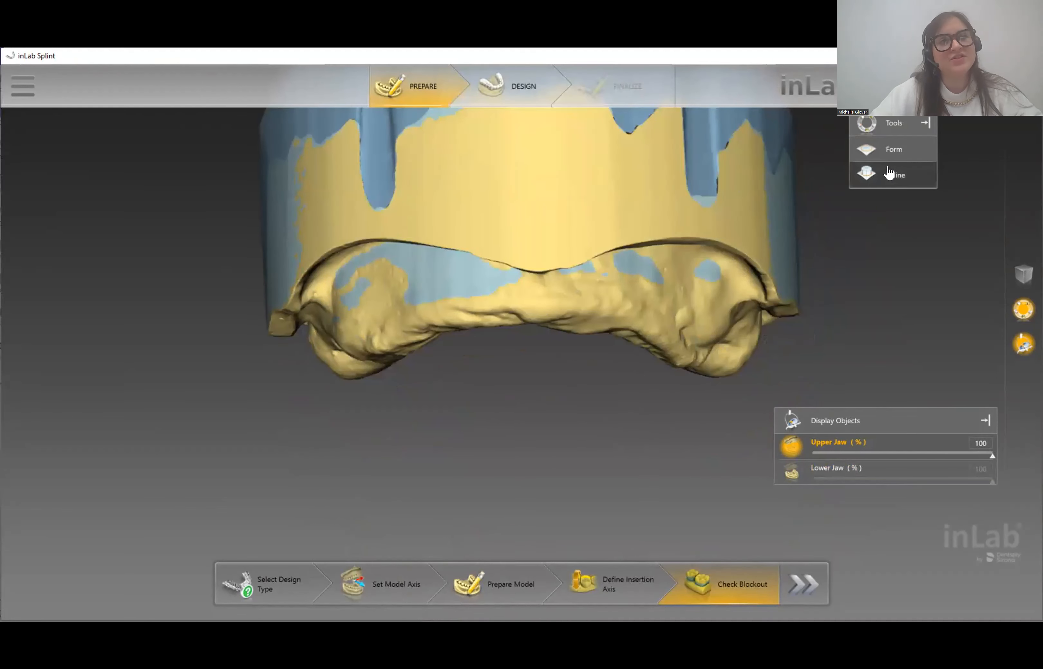
left_click(889, 171)
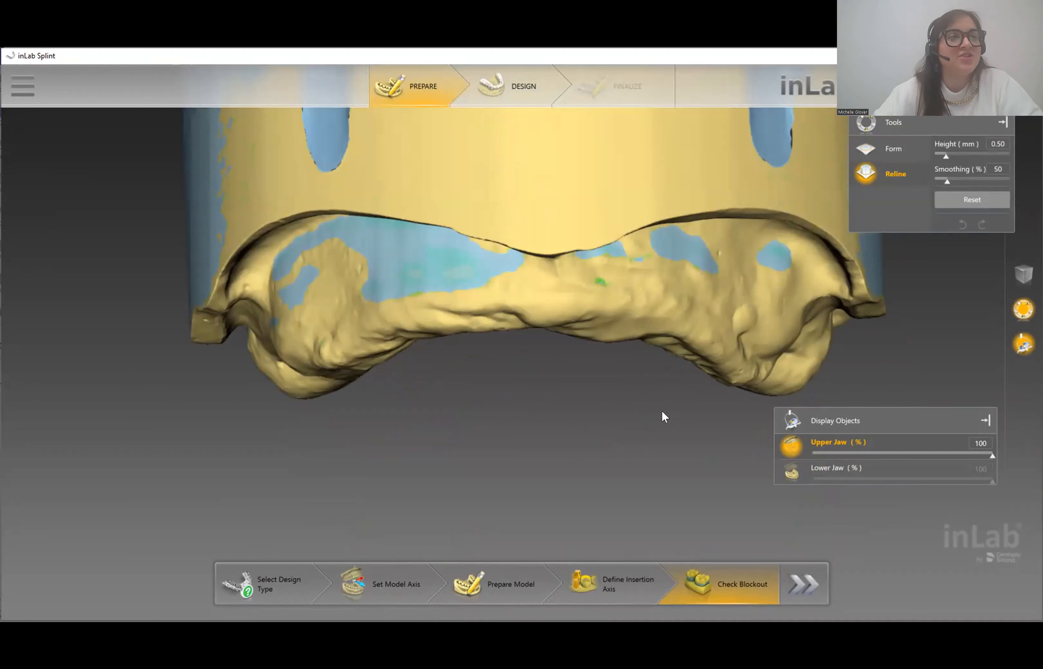
- Paint a trial Reline relief patch on the palate, then undo it
left_click_drag(892, 326, 845, 308)
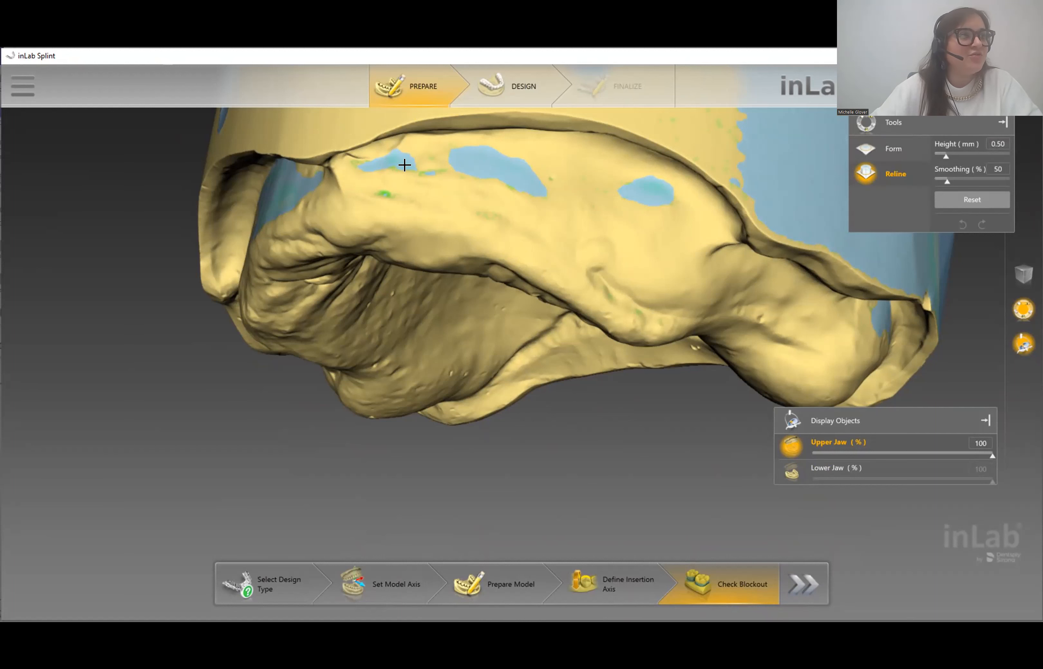
mouse_move(404, 165)
left_mouse_down()
mouse_move(445, 137)
mouse_move(512, 135)
mouse_move(561, 146)
mouse_move(570, 199)
mouse_move(405, 170)
left_mouse_up()
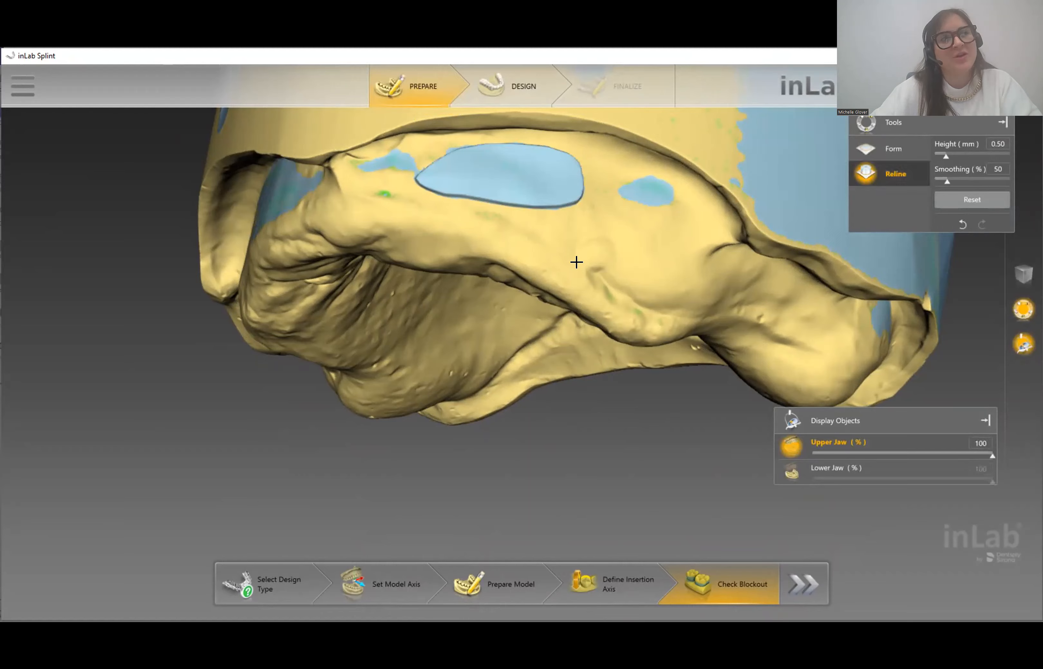
right_click_drag(537, 240, 560, 385)
right_click_drag(510, 346, 598, 386)
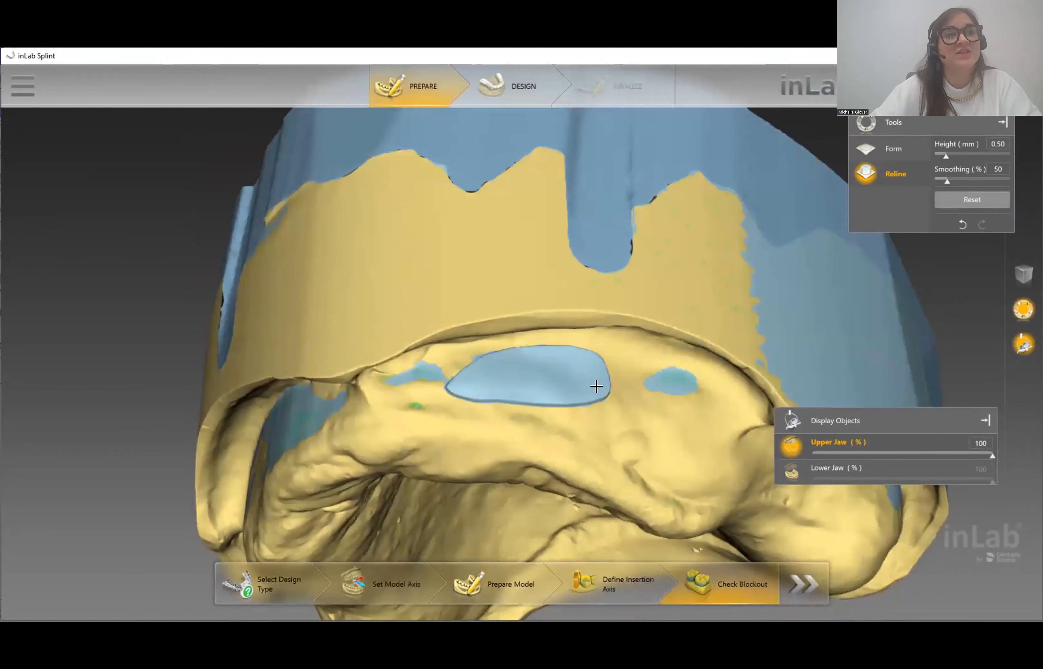
left_click(959, 225)
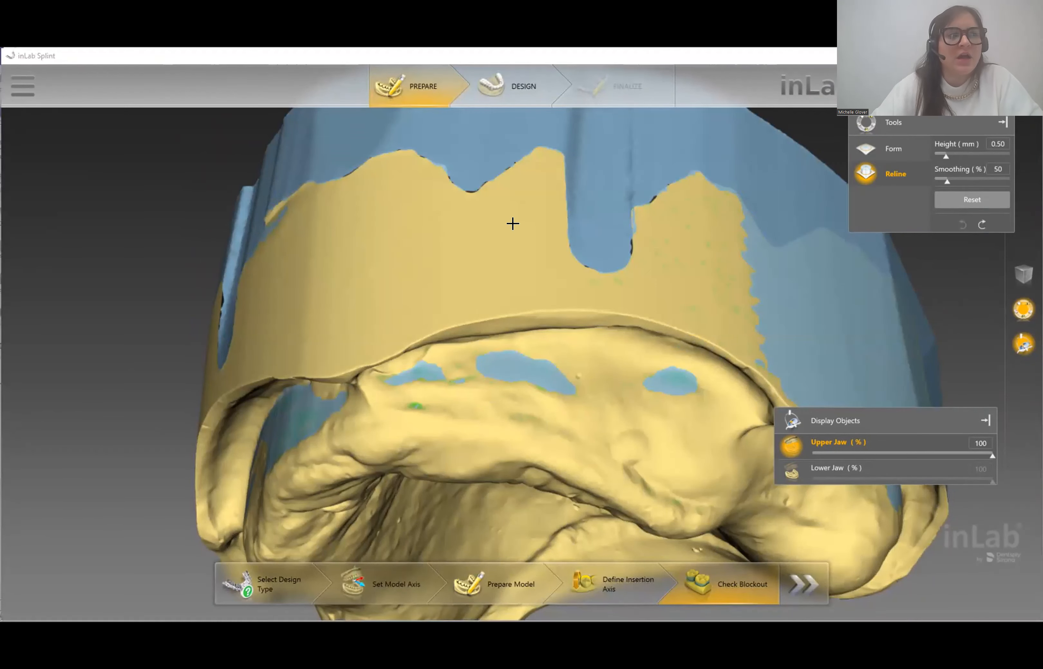
- Select the Form wax tool: Add, 1.73 mm size, 50% strength, 0.4 mm thickness
right_click_drag(512, 223, 565, 267)
scroll(652, 321, "down", 5)
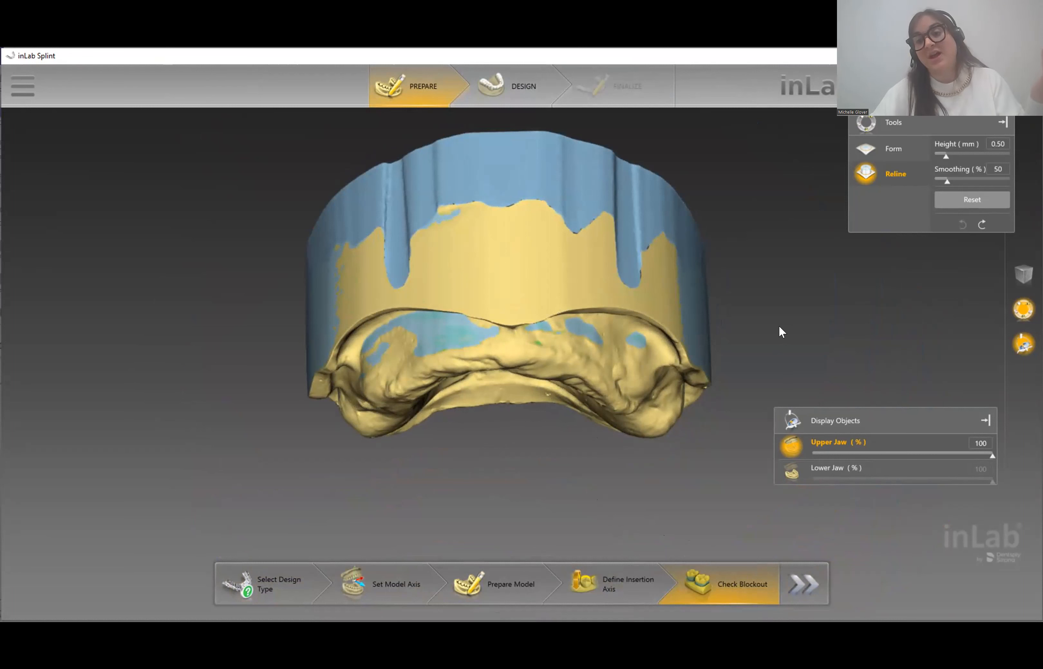
left_click(882, 156)
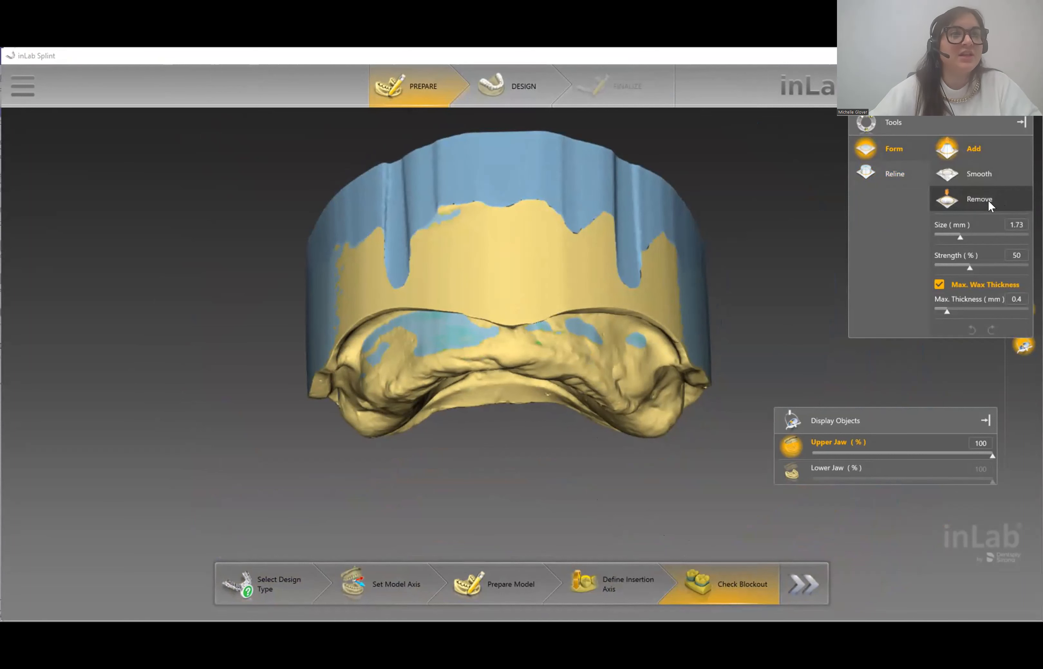
- Remove blockout wax from the blue front wall with Form Remove
left_click_drag(361, 284, 471, 286)
left_click_drag(221, 342, 484, 310)
mouse_move(593, 276)
left_mouse_down()
mouse_move(475, 329)
mouse_move(494, 313)
mouse_move(538, 314)
mouse_move(530, 315)
left_mouse_up()
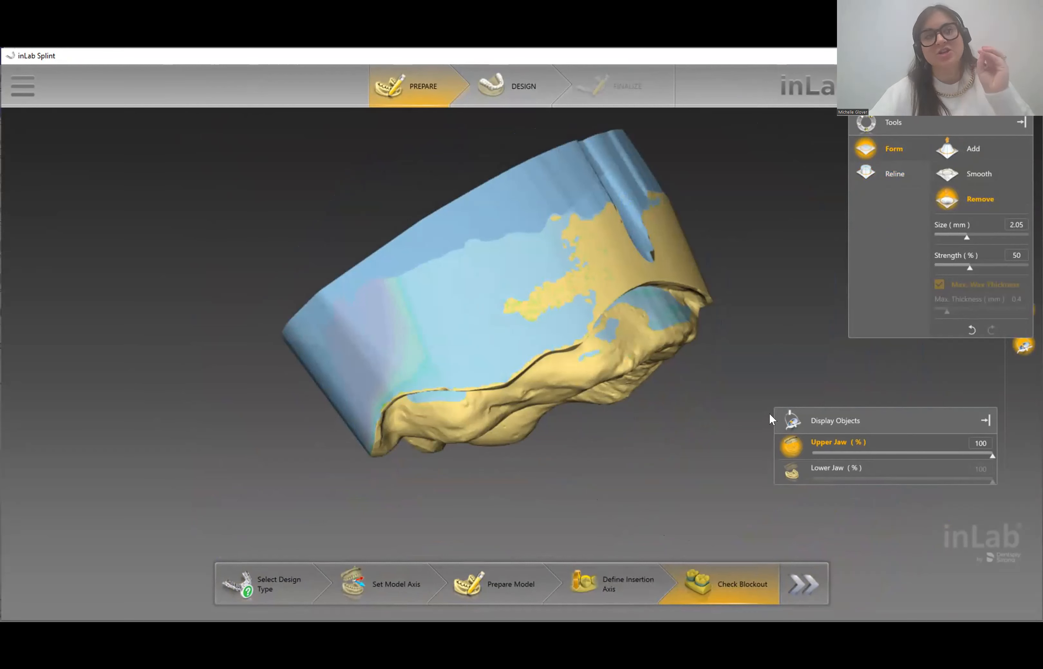
left_click_drag(770, 359, 686, 300)
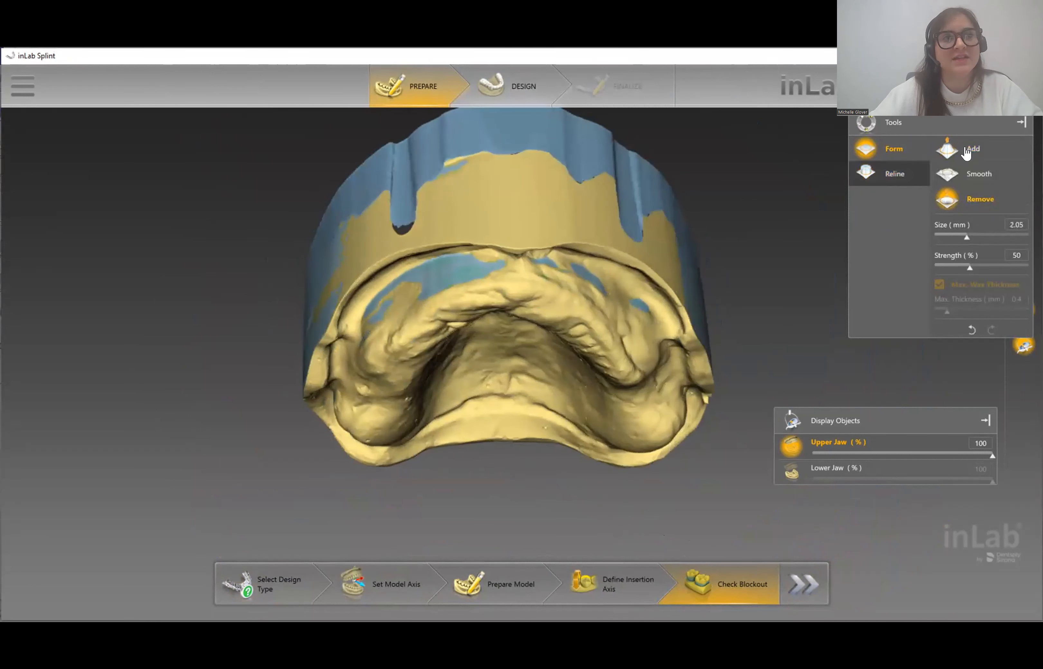
- Switch to Add and paint wax over the front gum area, max thickness 0.4 mm
left_click(940, 156)
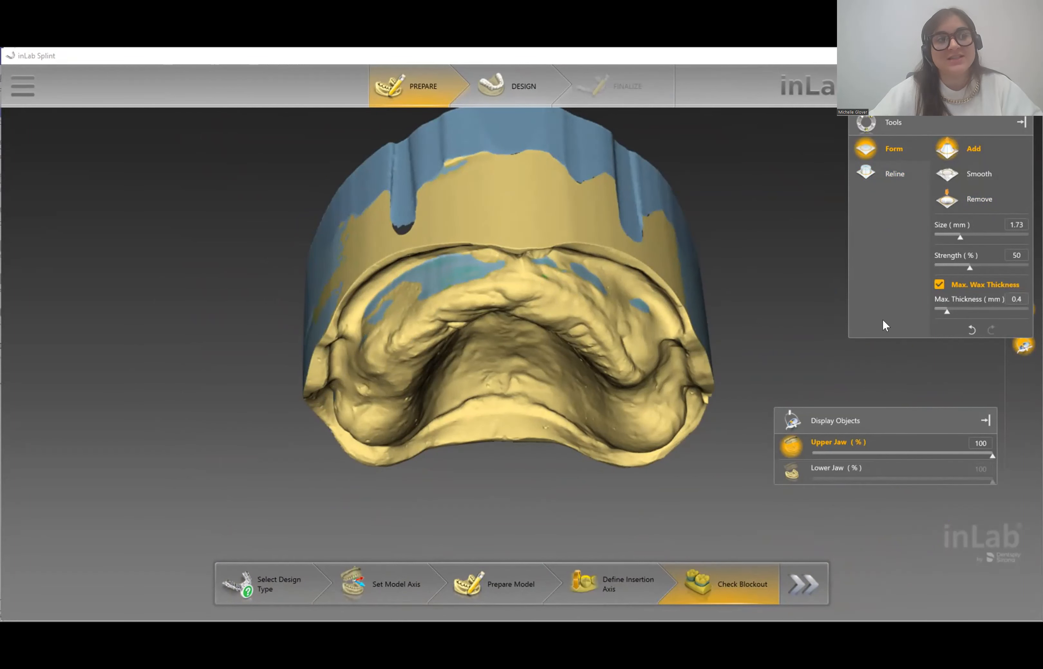
middle_click_drag(780, 311, 511, 515)
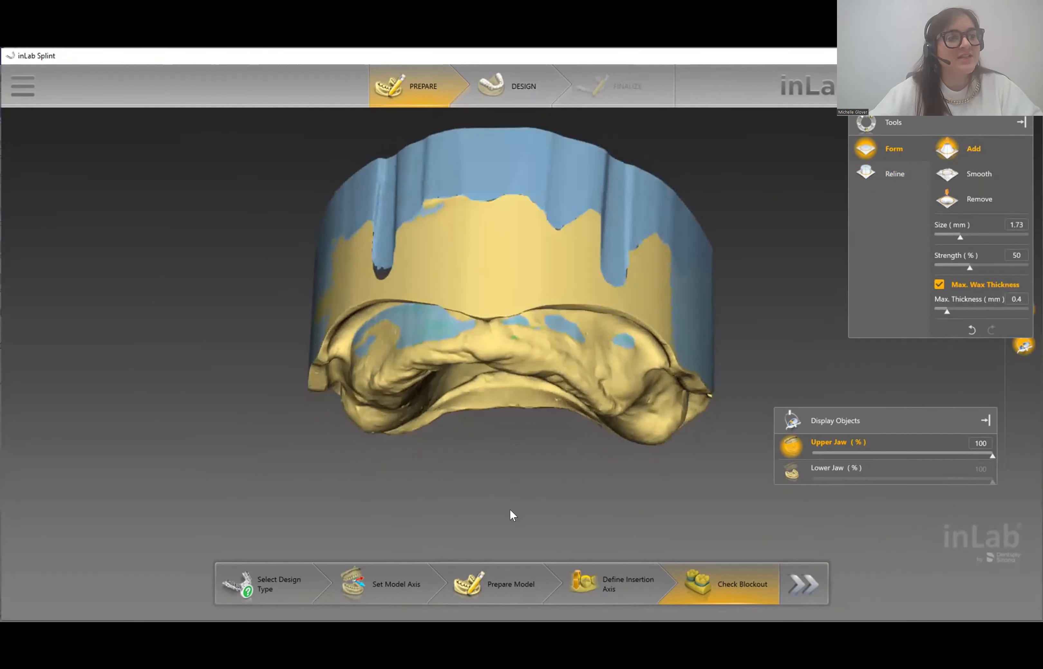
scroll(514, 361, "up", 1)
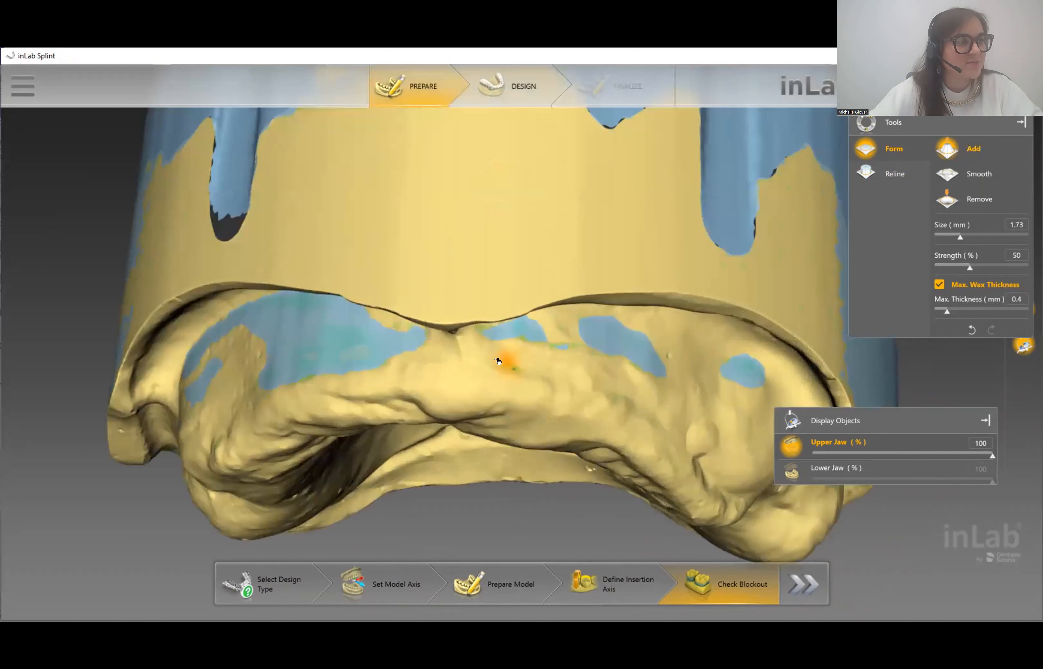
mouse_move(507, 363)
left_mouse_down()
mouse_move(667, 406)
mouse_move(551, 381)
mouse_move(609, 378)
mouse_move(499, 342)
mouse_move(573, 340)
mouse_move(551, 334)
mouse_move(601, 358)
left_mouse_up()
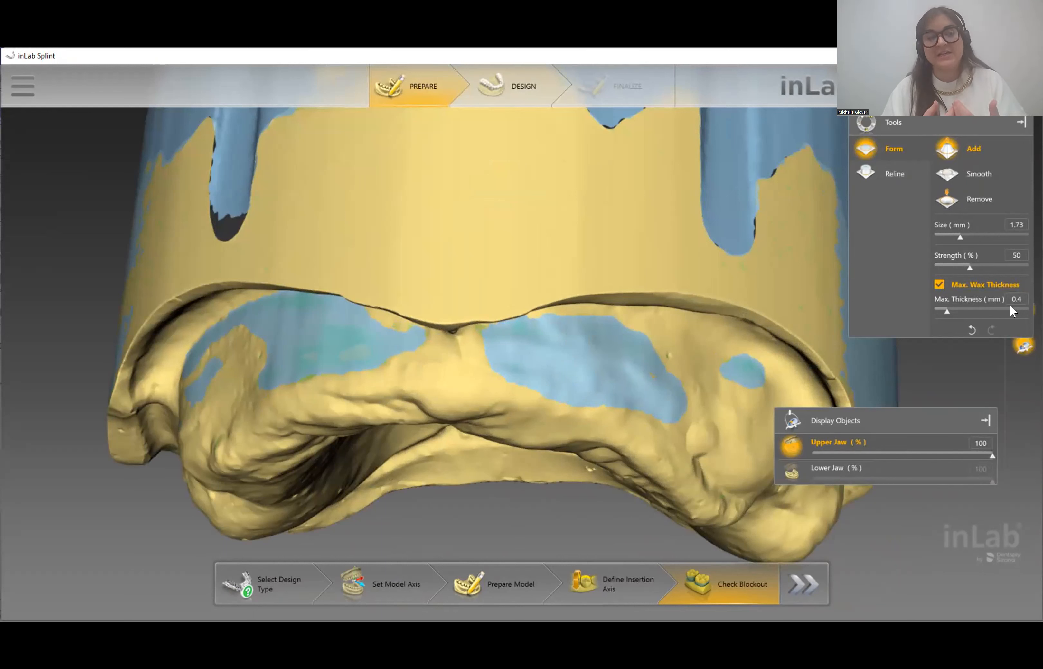
mouse_move(671, 354)
left_mouse_down()
mouse_move(696, 362)
mouse_move(715, 389)
left_mouse_up()
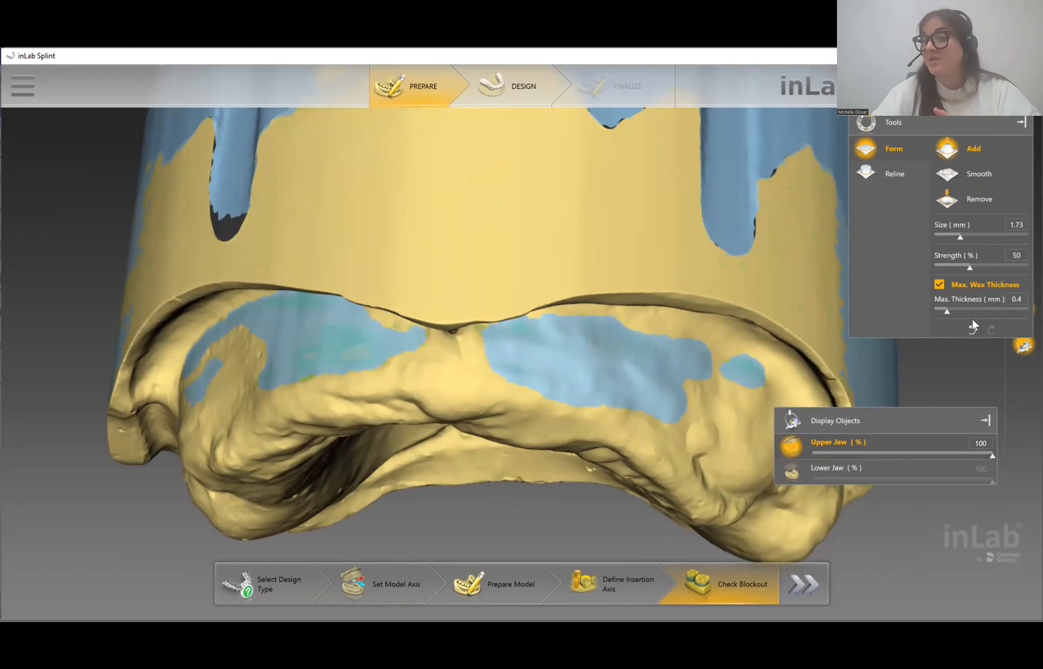
scroll(586, 458, "down", 3)
scroll(586, 457, "down", 3)
middle_click_drag(513, 416, 508, 342)
scroll(530, 469, "up", 3)
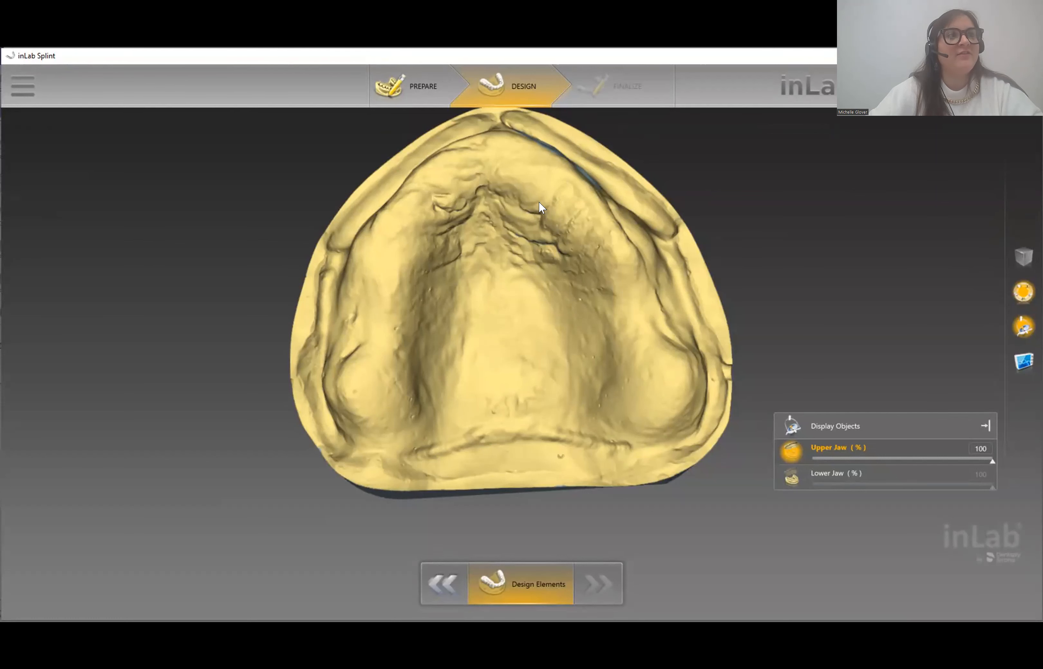
- Place a trial 8.00 mm diameter, 6.00 mm high implant channel on the palate, then undo it
scroll(654, 236, "down", 3)
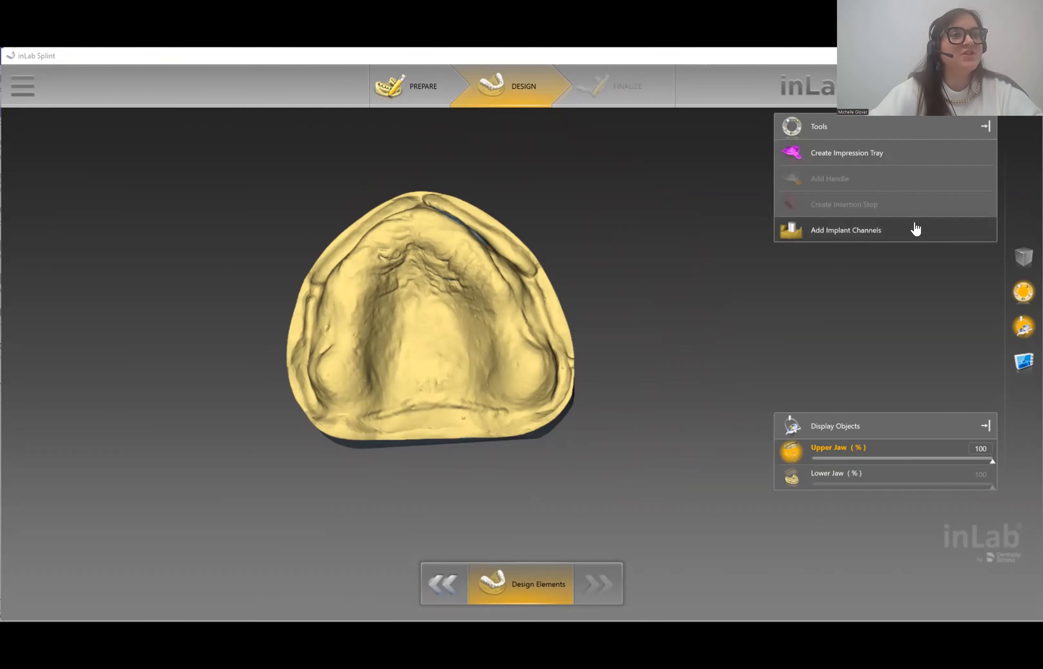
left_click(821, 234)
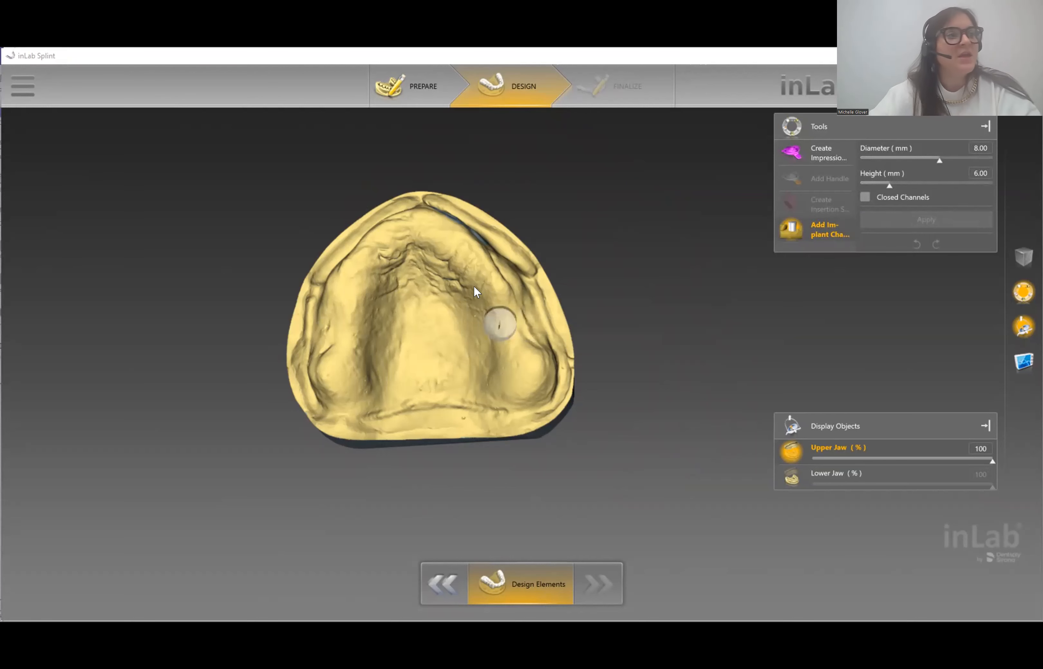
scroll(478, 298, "up", 3)
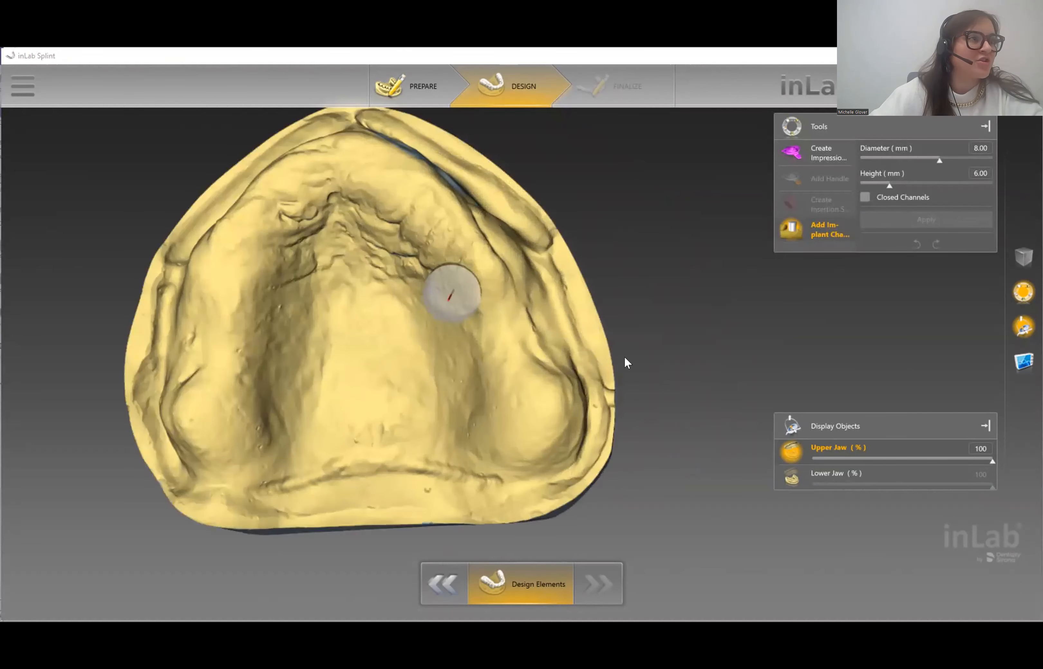
left_click_drag(449, 279, 472, 268)
mouse_move(656, 341)
right_mouse_down()
mouse_move(598, 336)
mouse_move(665, 326)
right_mouse_up()
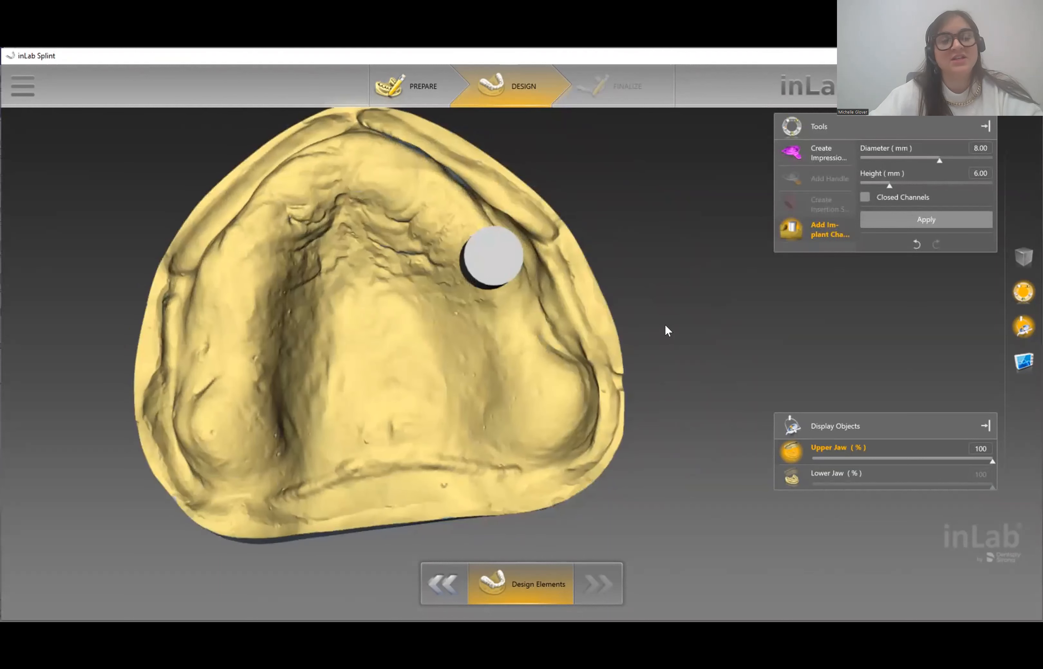
left_click(914, 244)
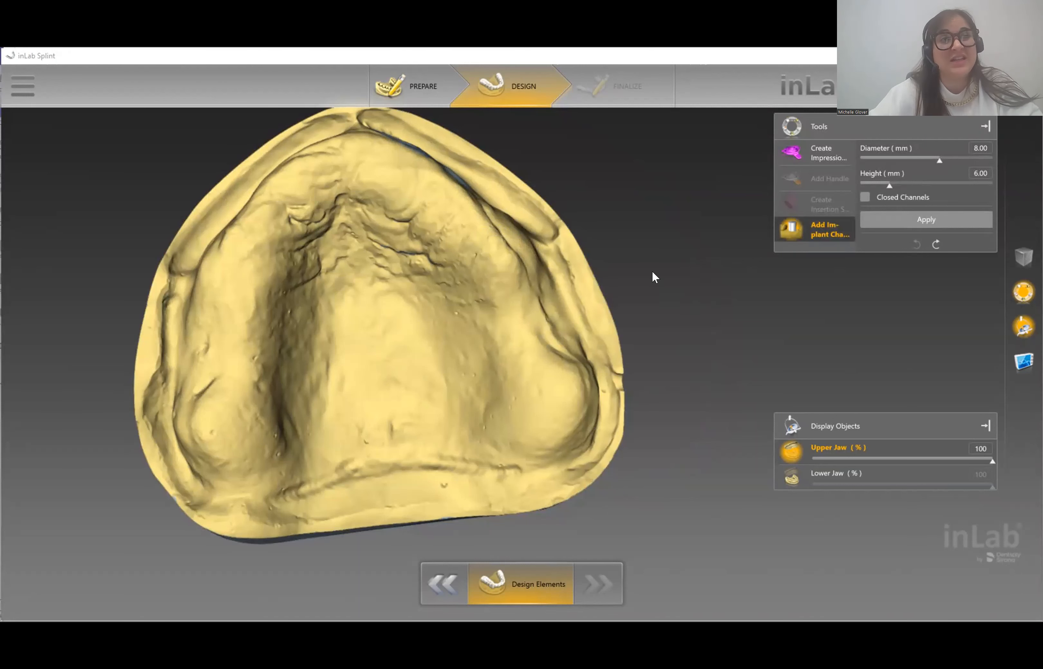
right_click_drag(672, 306, 742, 325)
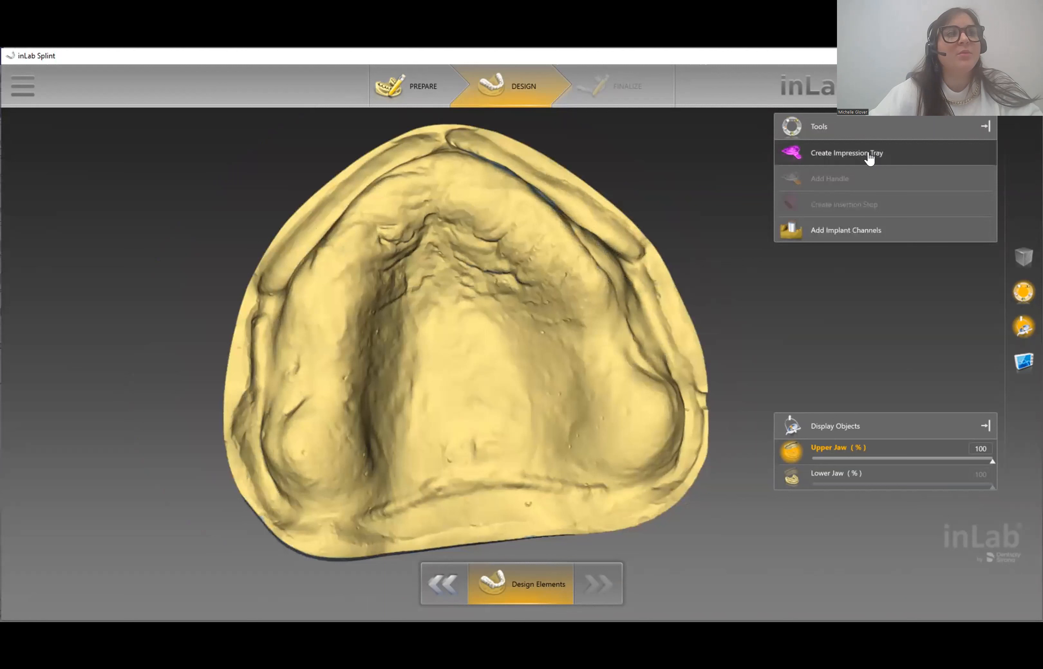
- Start the impression tray and try positioning a Create by Plane cutting plane
left_click(871, 158)
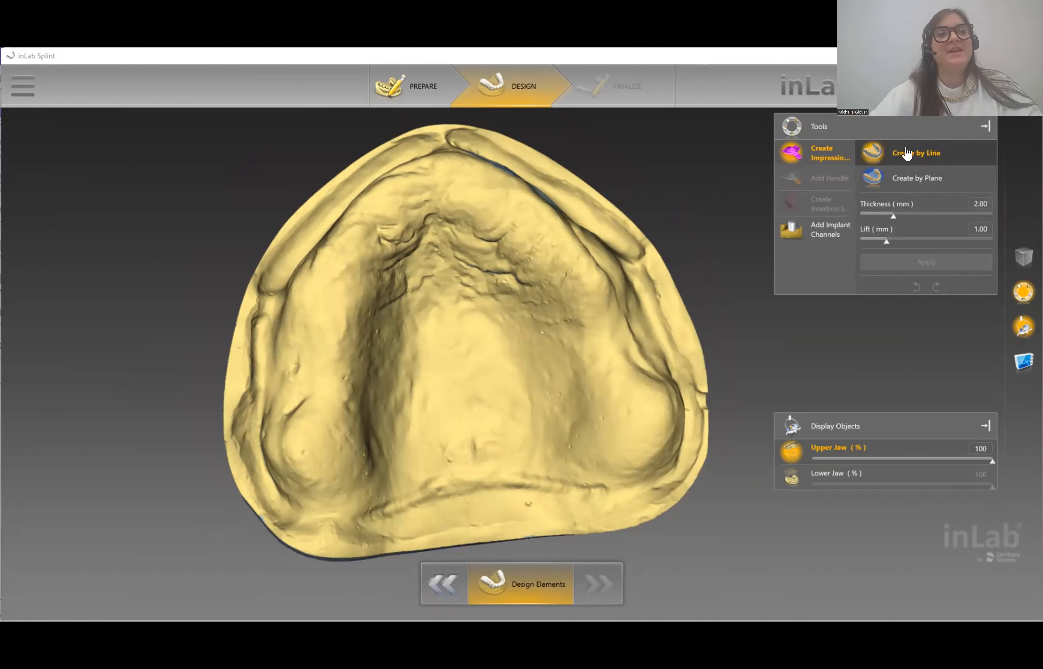
left_click(900, 182)
left_click_drag(508, 473, 272, 406)
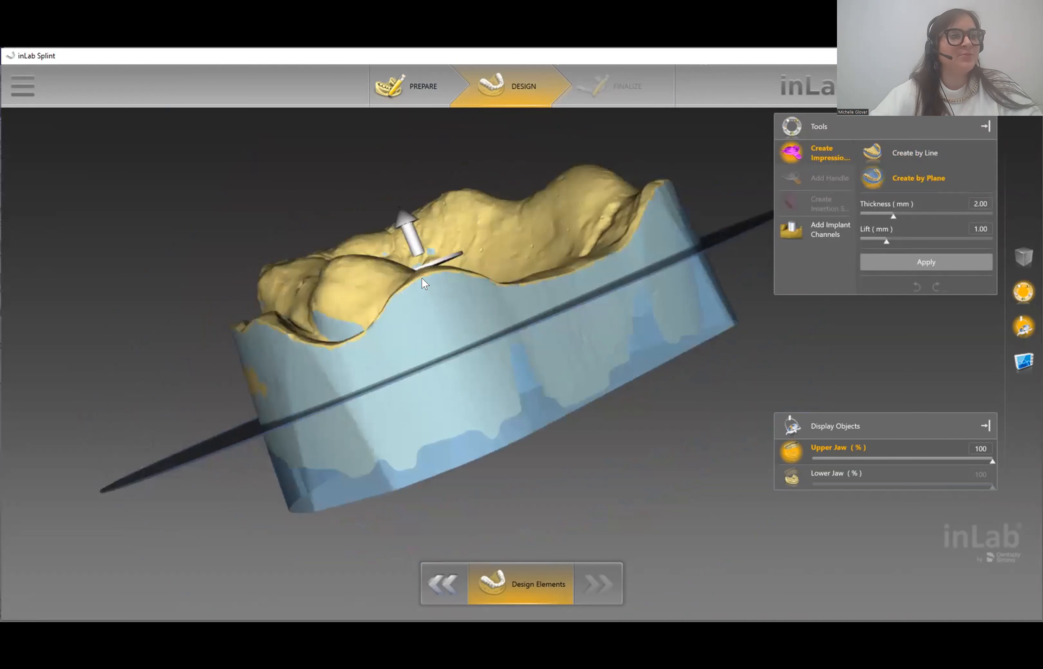
left_click_drag(427, 263, 414, 212)
left_click_drag(580, 328, 517, 463)
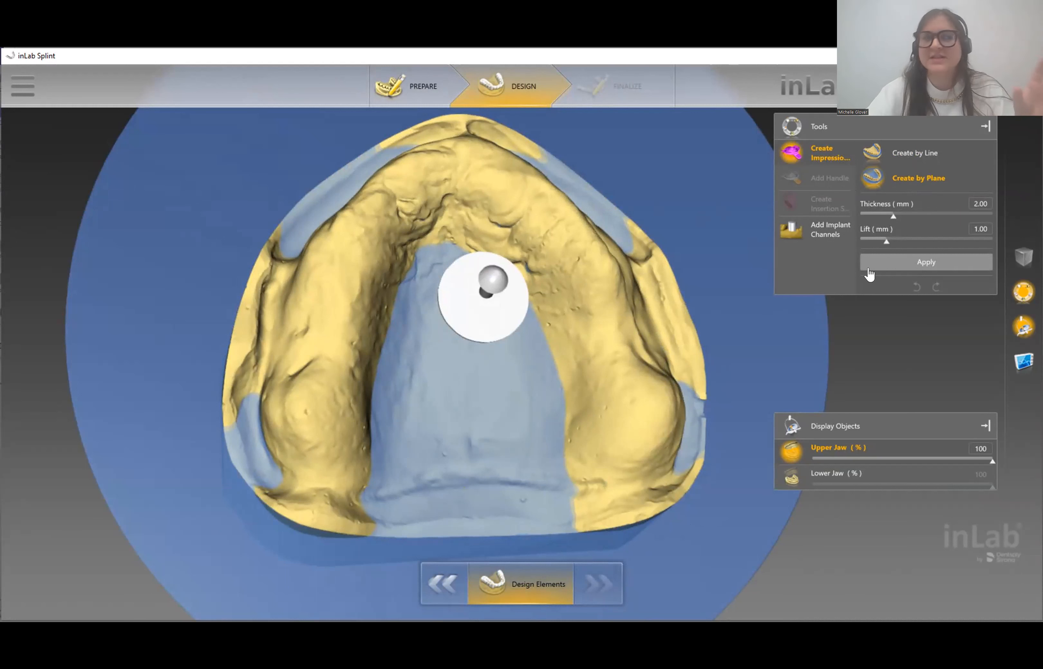
- Switch to Create by Line and trace the tray border along the upper ridge front
left_click(928, 161)
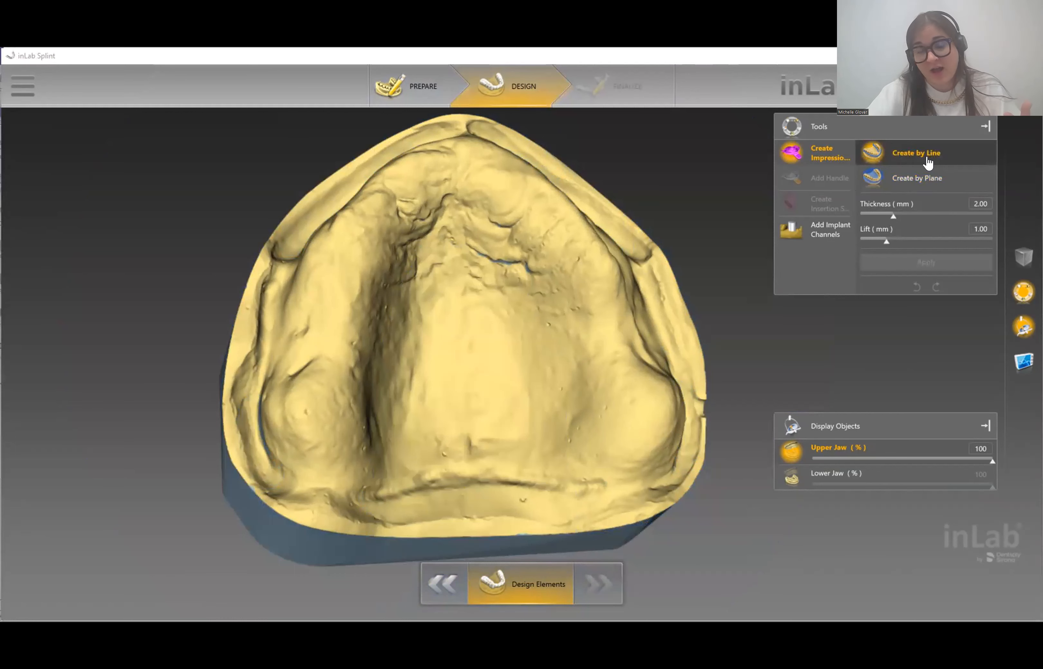
right_click_drag(482, 173, 402, 258)
right_click_drag(493, 191, 384, 183)
scroll(384, 183, "up", 3)
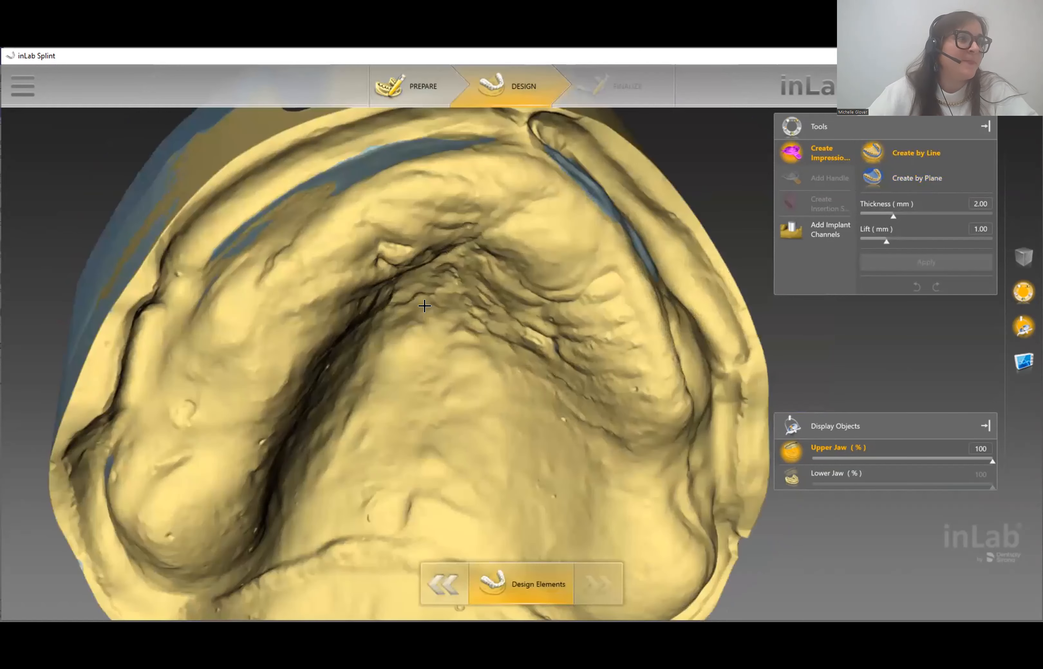
middle_click_drag(434, 290, 453, 326)
mouse_move(462, 346)
left_mouse_down()
mouse_move(339, 396)
mouse_move(278, 463)
mouse_move(261, 507)
left_mouse_up()
- Trace the tray border along the left side and down the left ridge to its end
left_click(260, 512)
right_click_drag(268, 500, 361, 510)
middle_click_drag(383, 526, 365, 394)
right_click_drag(365, 394, 367, 316)
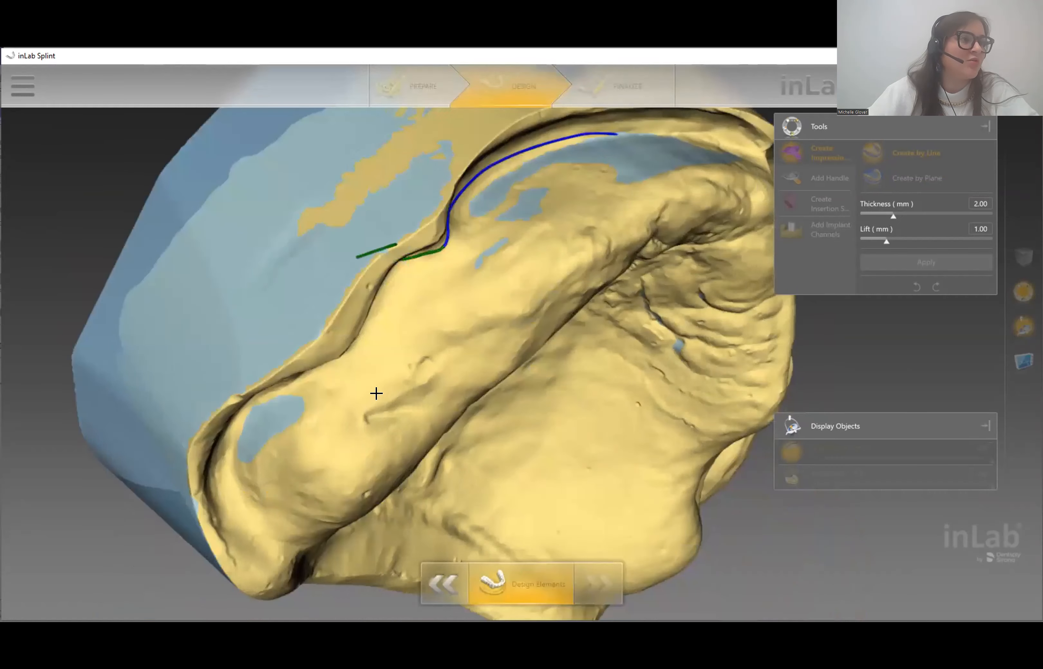
middle_click_drag(375, 393, 421, 431)
right_click_drag(422, 431, 366, 280)
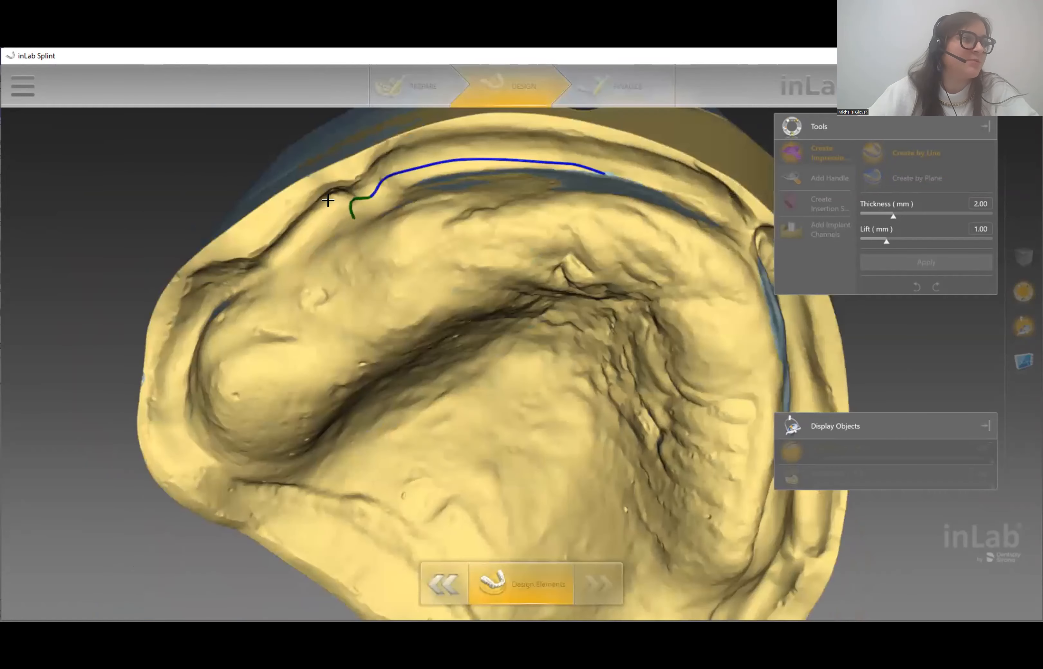
left_click(271, 241)
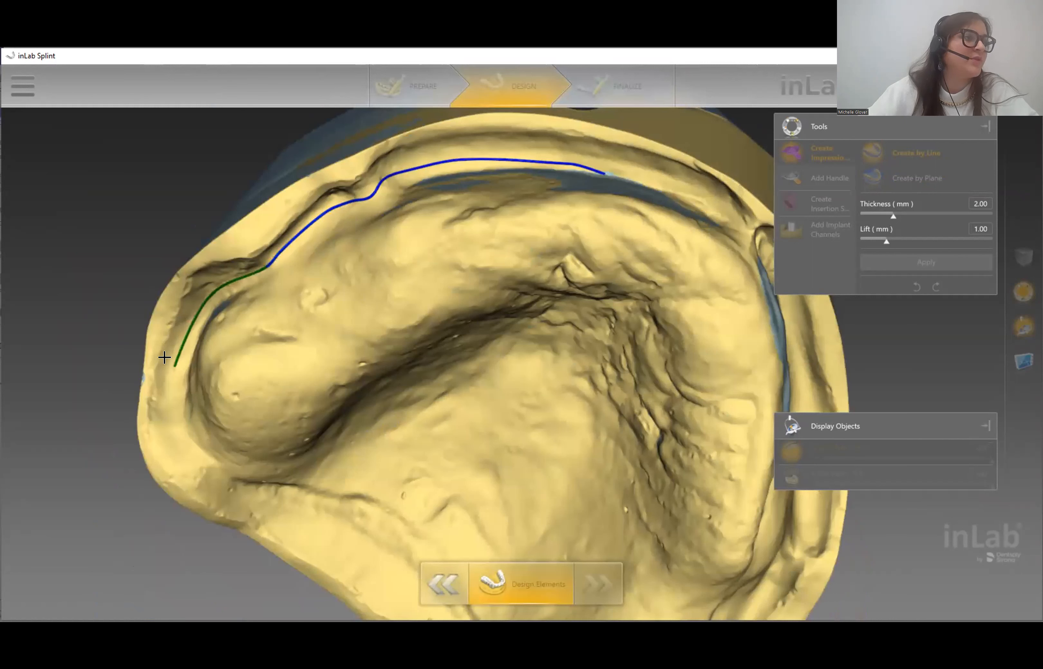
left_click(175, 384)
left_click(223, 480)
left_click(243, 489)
- Extend the border with more points across the jaw, undoing one misplaced point
right_click_drag(437, 523, 239, 298)
left_click(317, 341)
left_click(379, 433)
left_click(425, 276)
left_click(409, 183)
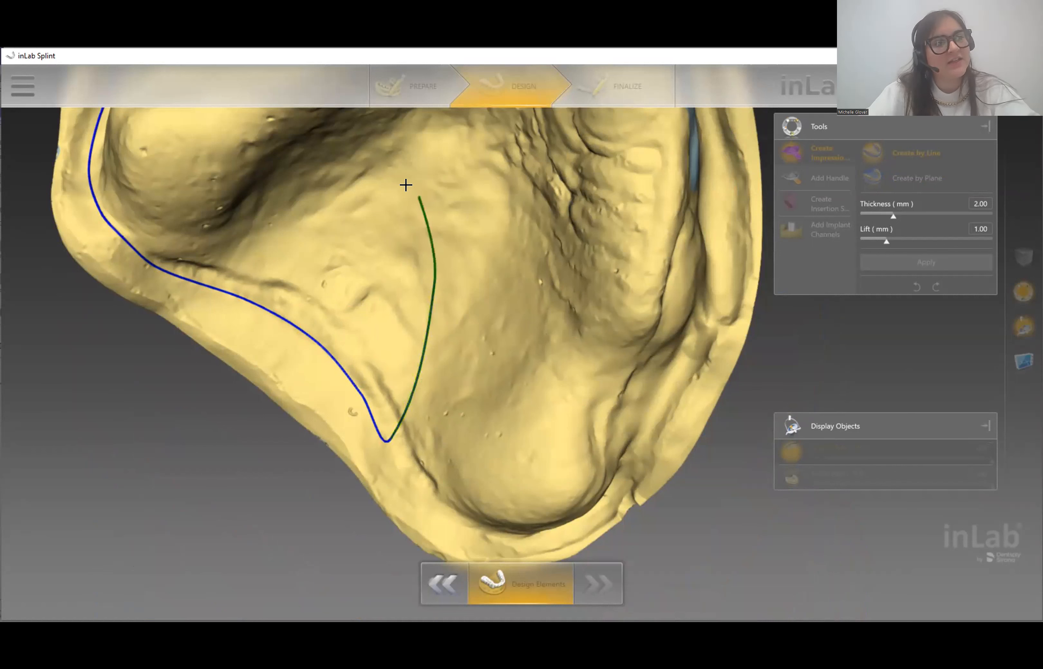
key("ctrl+z")
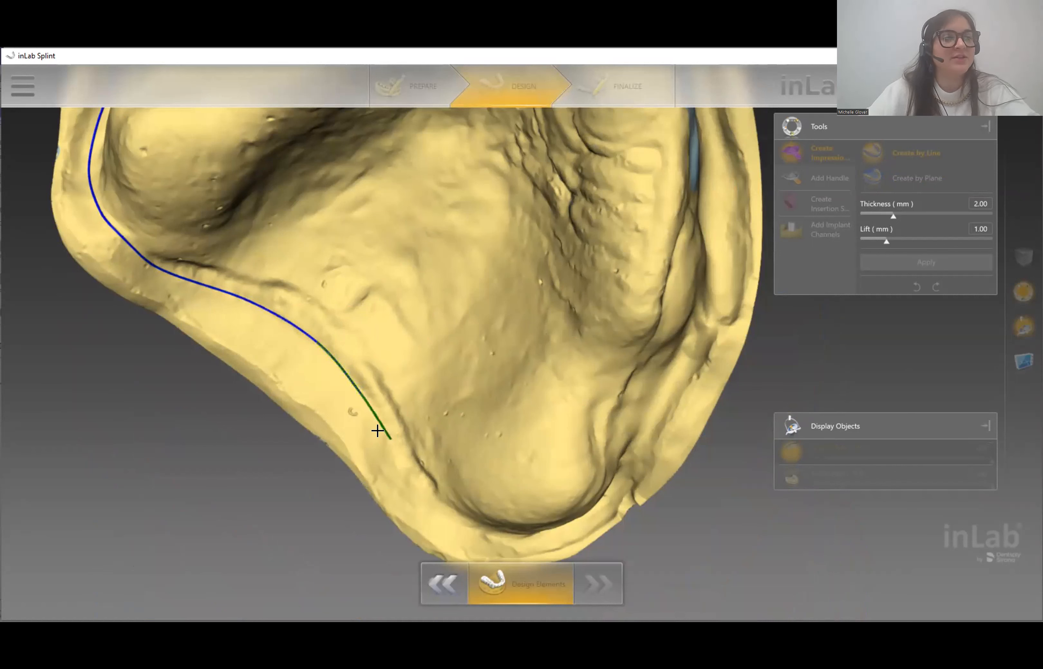
- Continue the border around the right ridge's end and up the right side
left_click(430, 507)
middle_click_drag(550, 489, 417, 473)
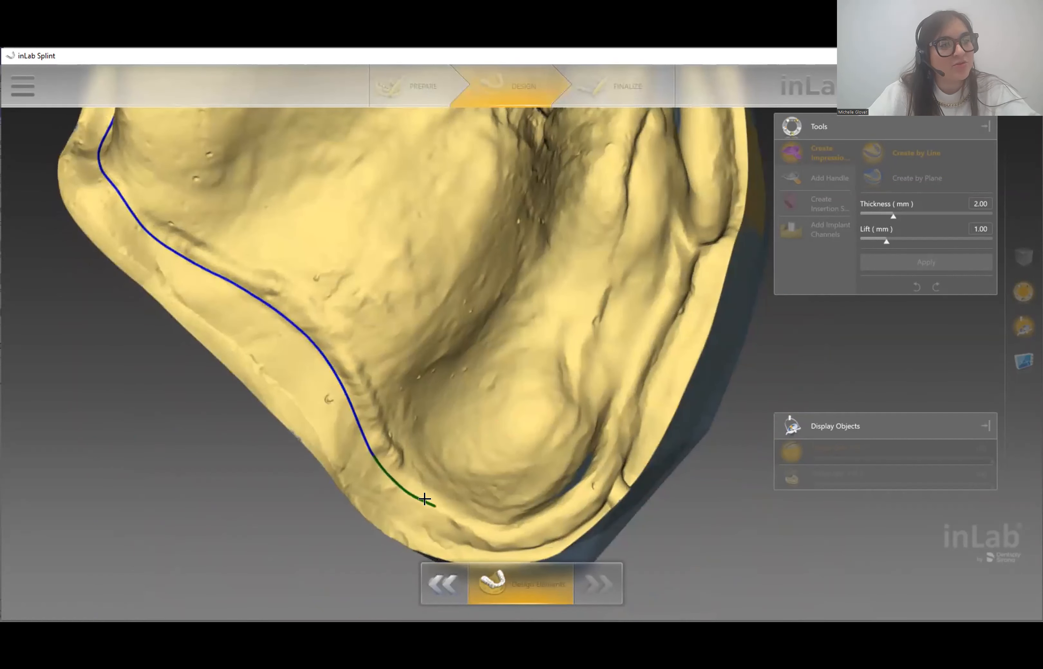
left_click(444, 511)
left_click(503, 531)
left_click(561, 500)
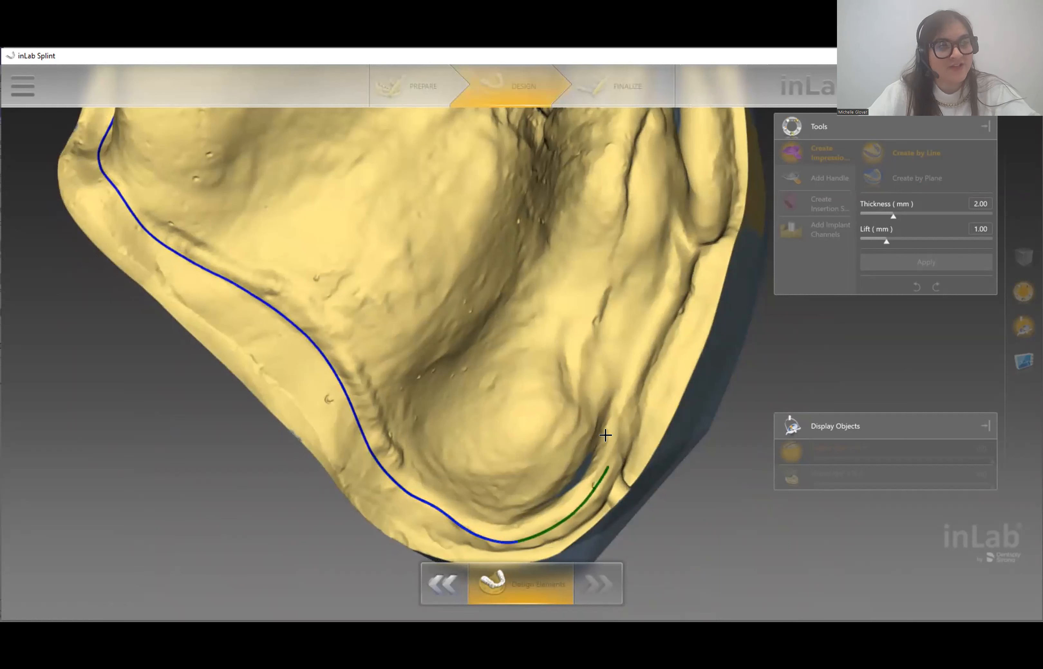
left_click(624, 386)
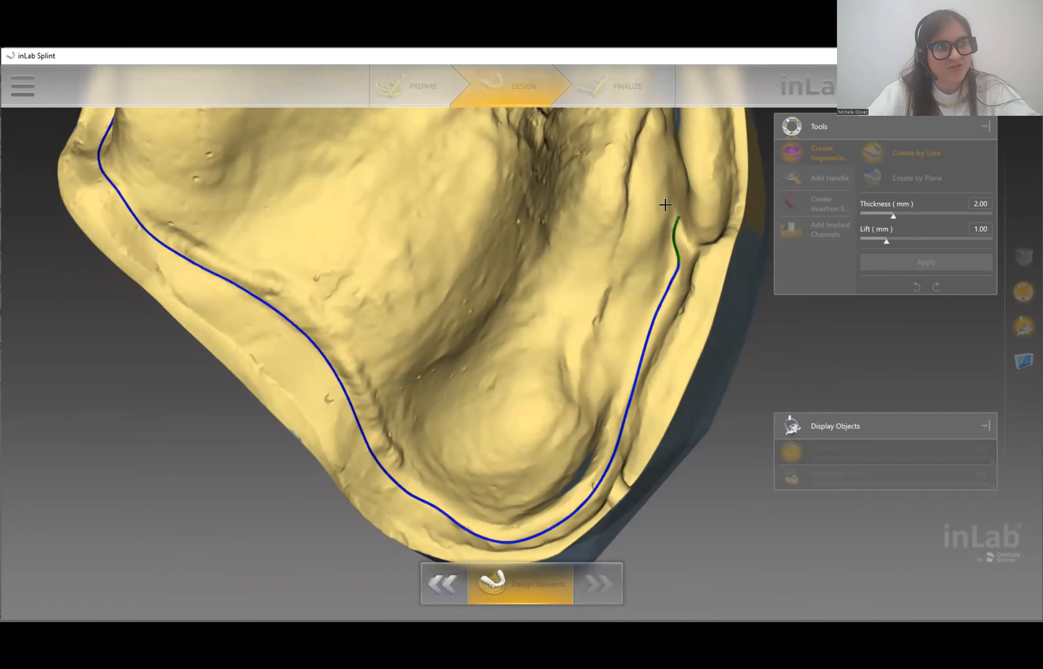
- Carry the outline along the jaw to the ridge notch and close it at the start point
right_click_drag(685, 175, 663, 231)
middle_click_drag(592, 164, 548, 373)
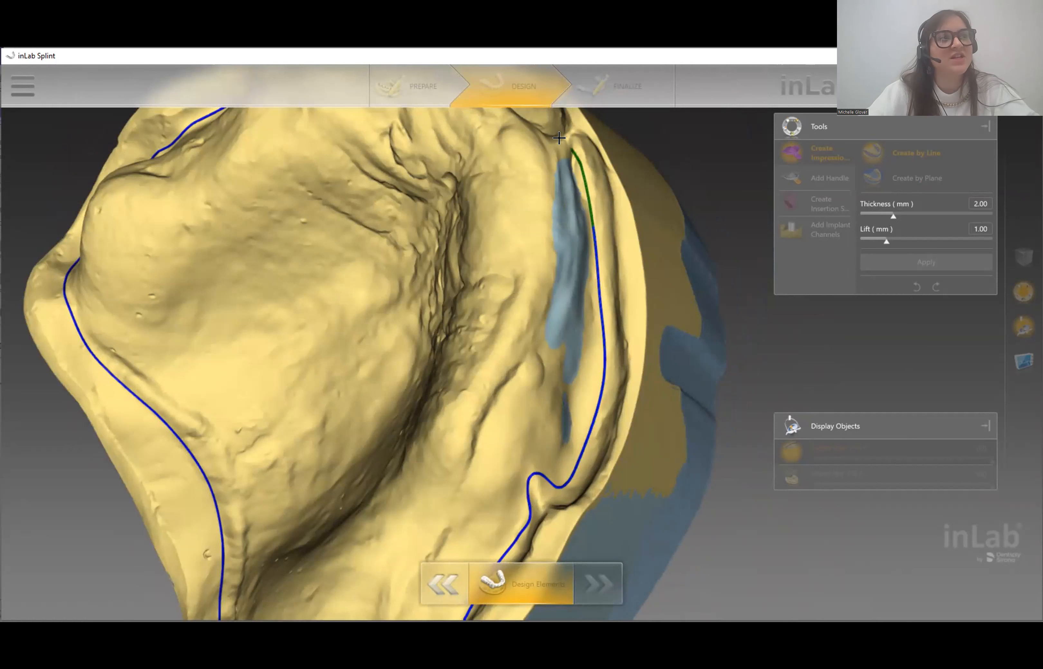
right_click_drag(536, 154, 462, 271)
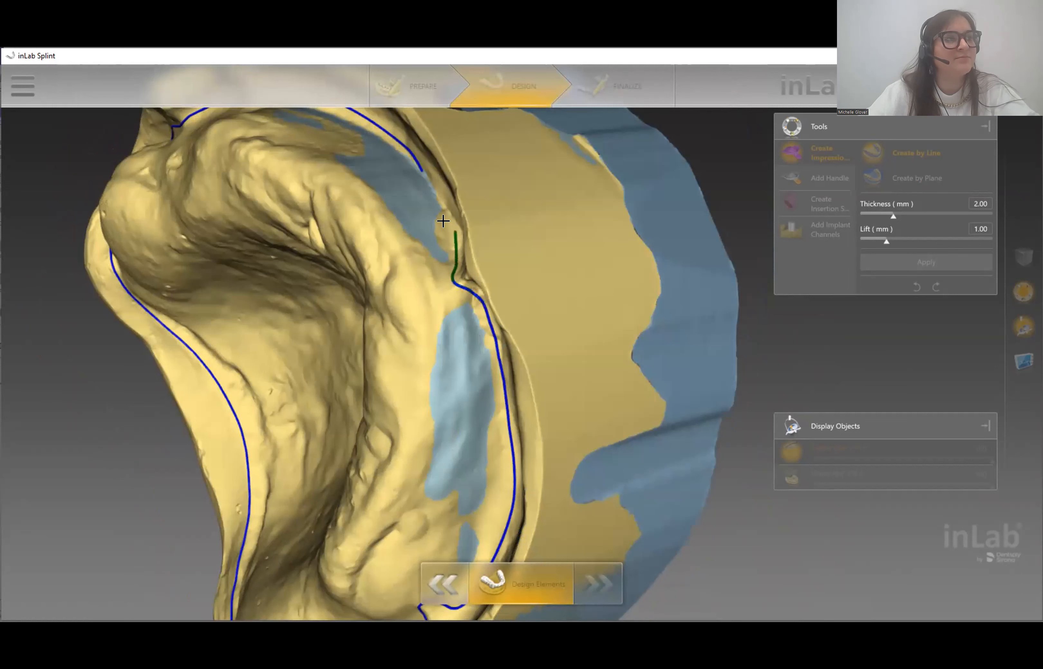
left_click(412, 162)
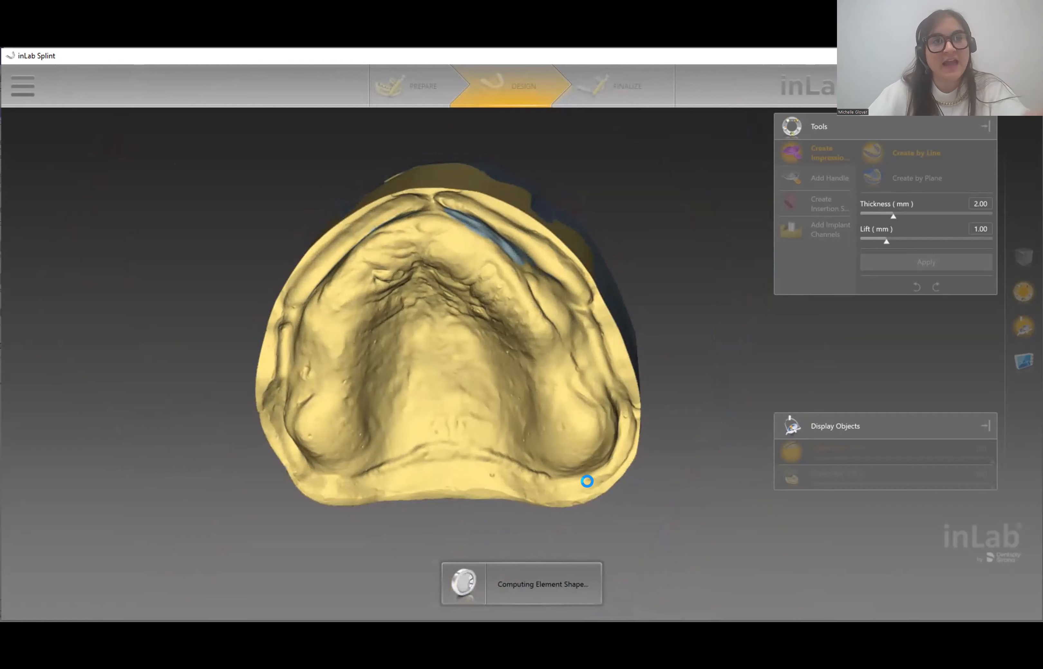
- Redraw a front section of the tray margin and orbit the jaw to check the tray
mouse_move(426, 280)
left_mouse_down()
mouse_move(442, 321)
mouse_move(432, 299)
left_mouse_up()
scroll(432, 300, "up", 5)
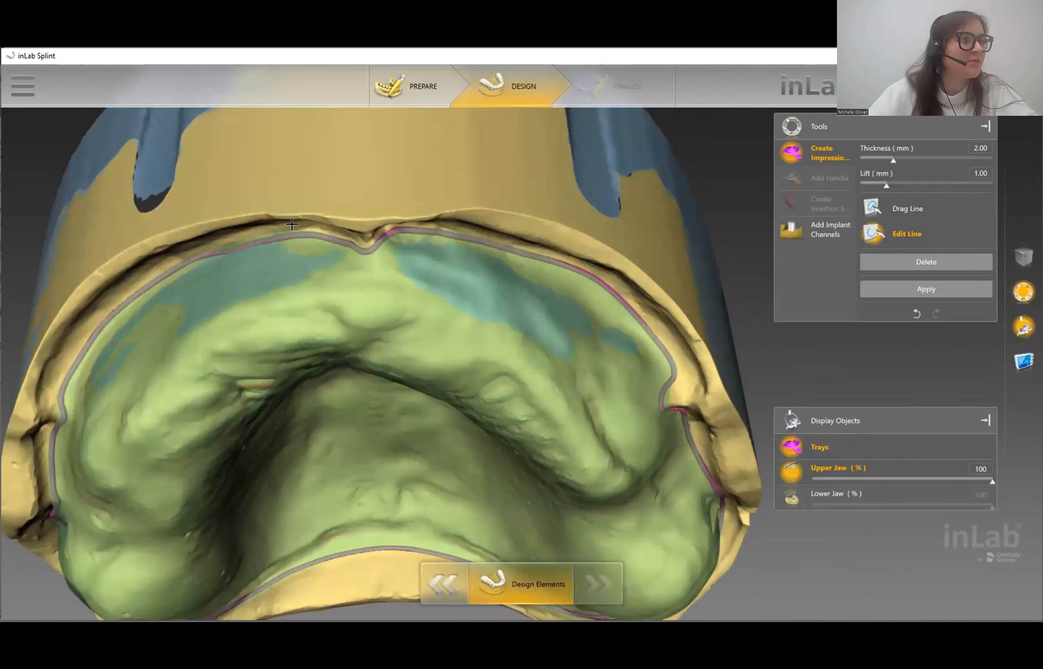
left_click_drag(292, 224, 329, 242)
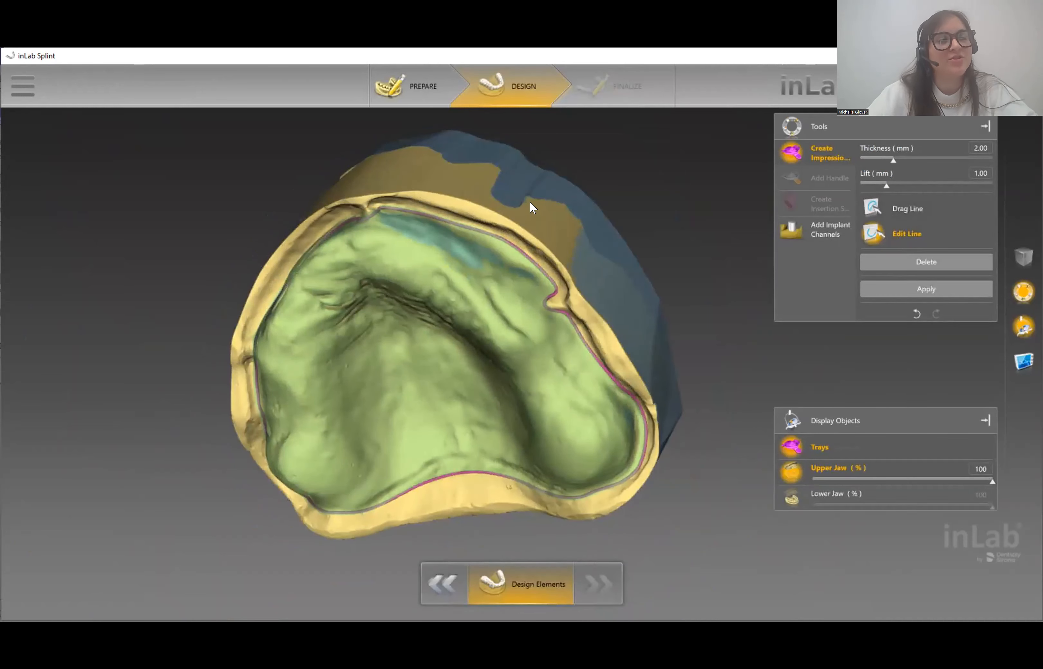
left_click_drag(530, 201, 549, 233)
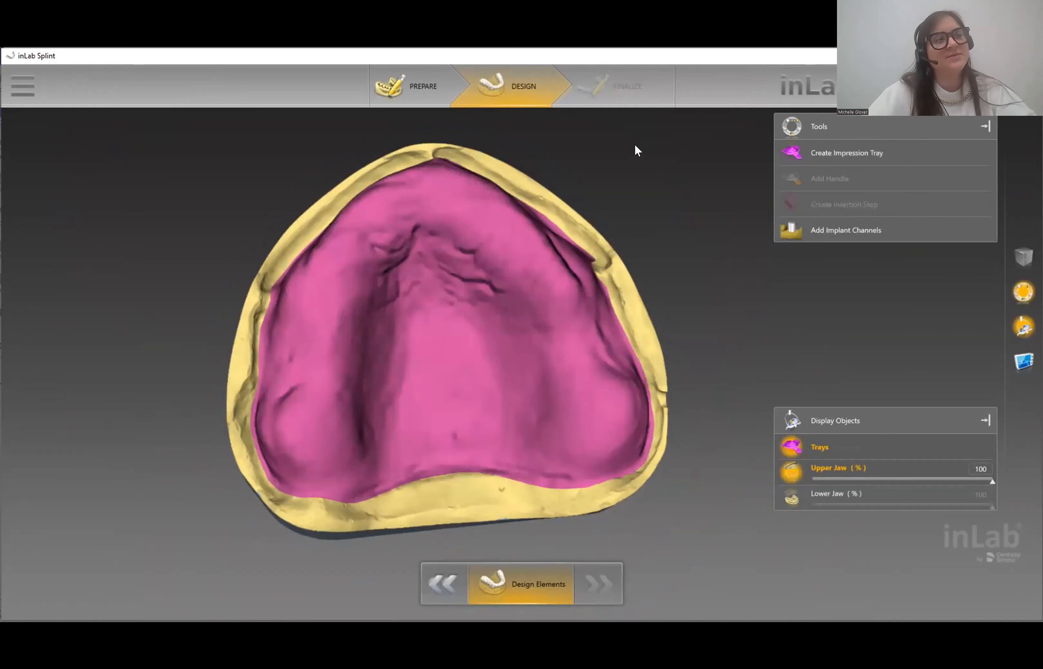
left_click_drag(587, 203, 606, 173)
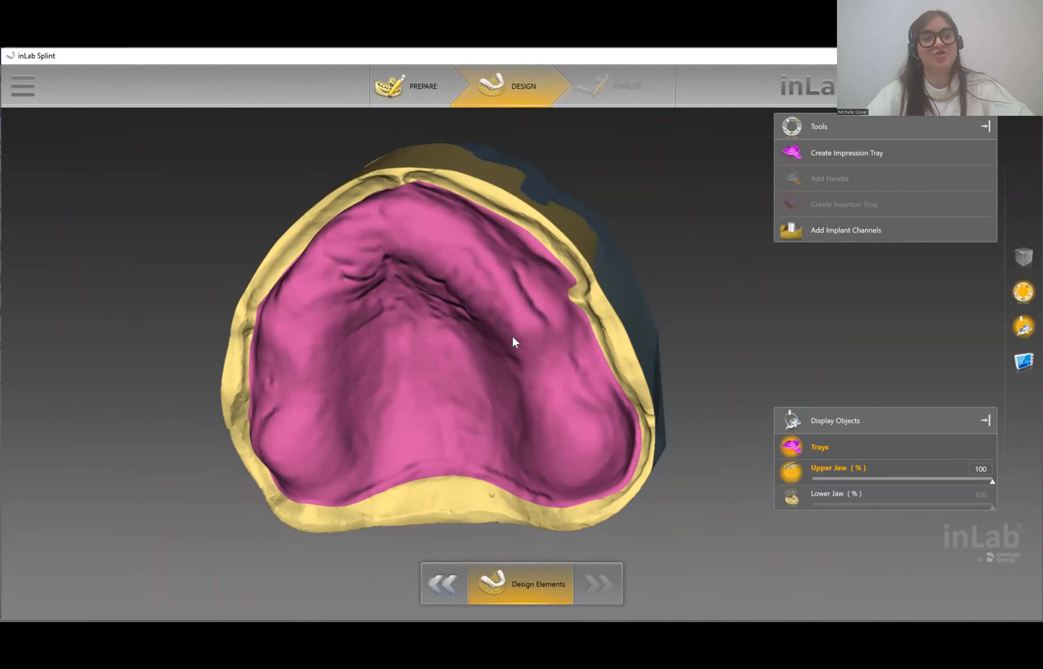
- Set the impression tray's Lift to 2.00 mm and apply to rebuild it
left_click(489, 337)
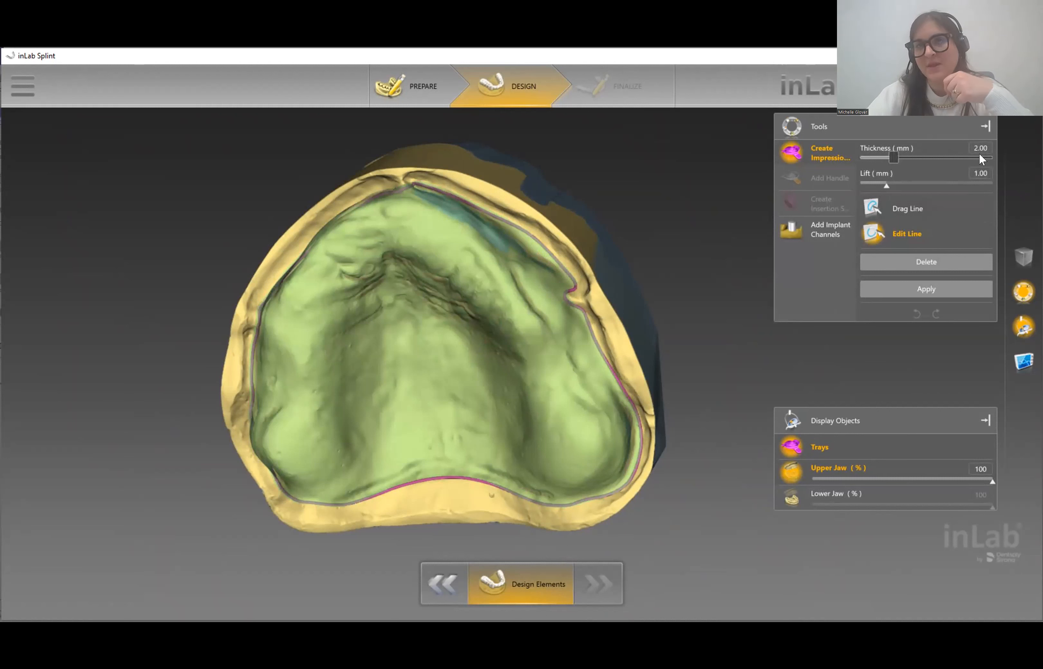
left_click(977, 172)
type("2.00")
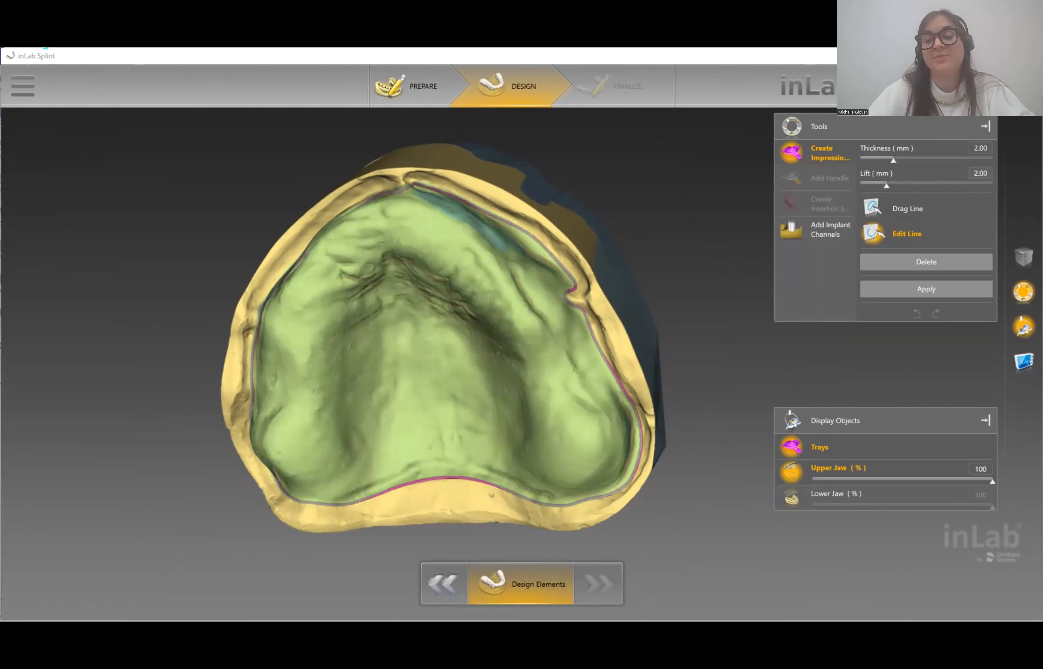
left_click(922, 293)
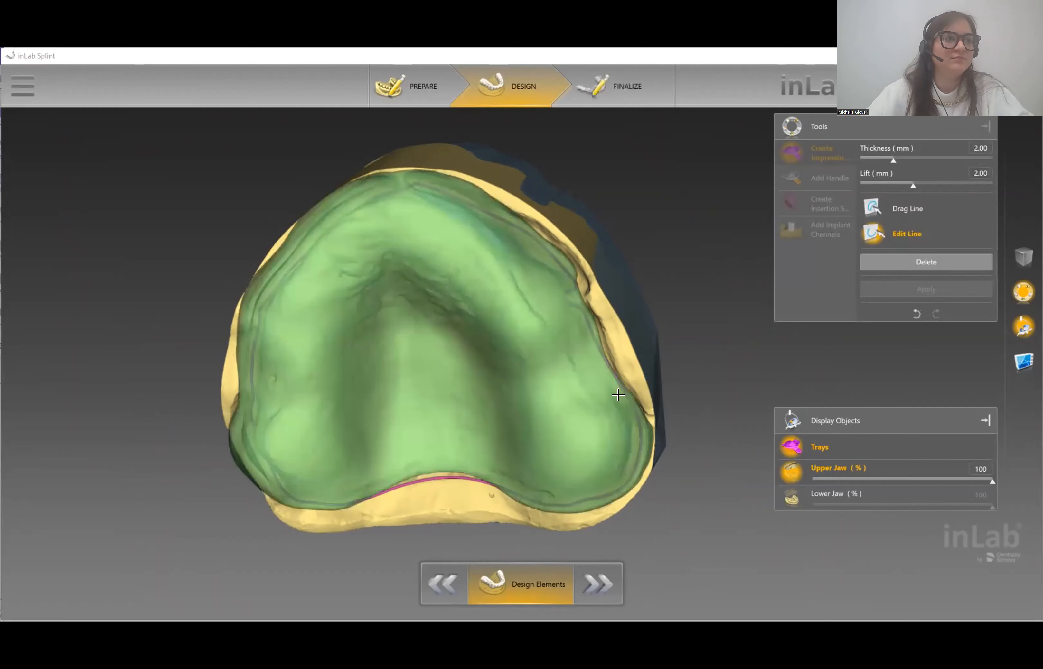
- Orbit and zoom around the rebuilt tray to inspect its sides, top and base
right_click_drag(422, 356, 435, 401)
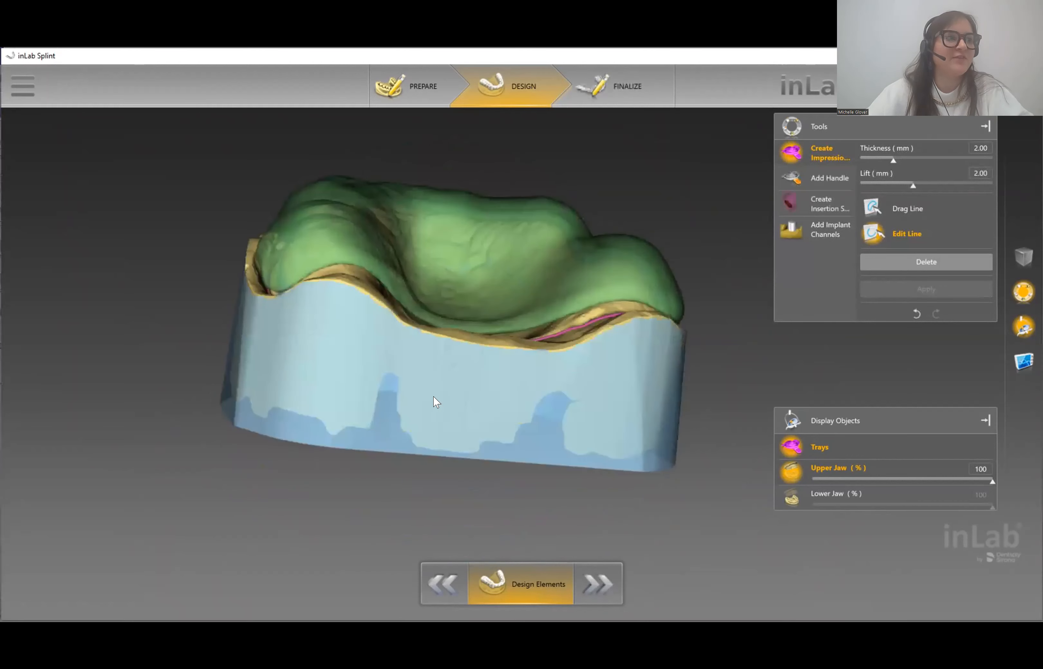
scroll(436, 401, "up", 5)
right_click_drag(538, 392, 501, 357)
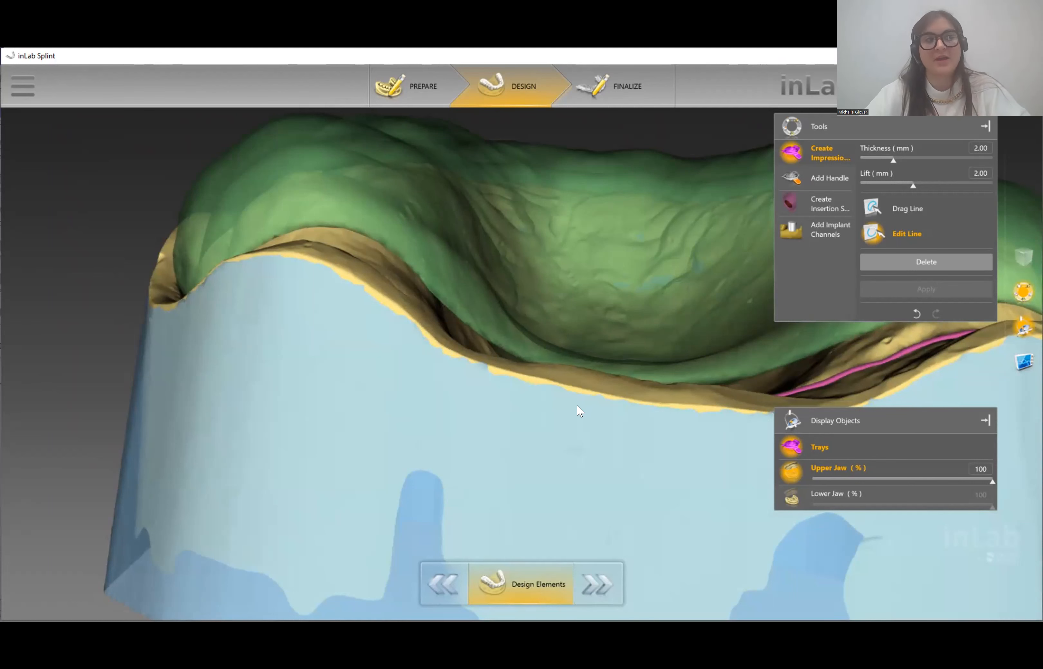
scroll(541, 258, "down", 5)
left_click_drag(541, 334, 541, 319)
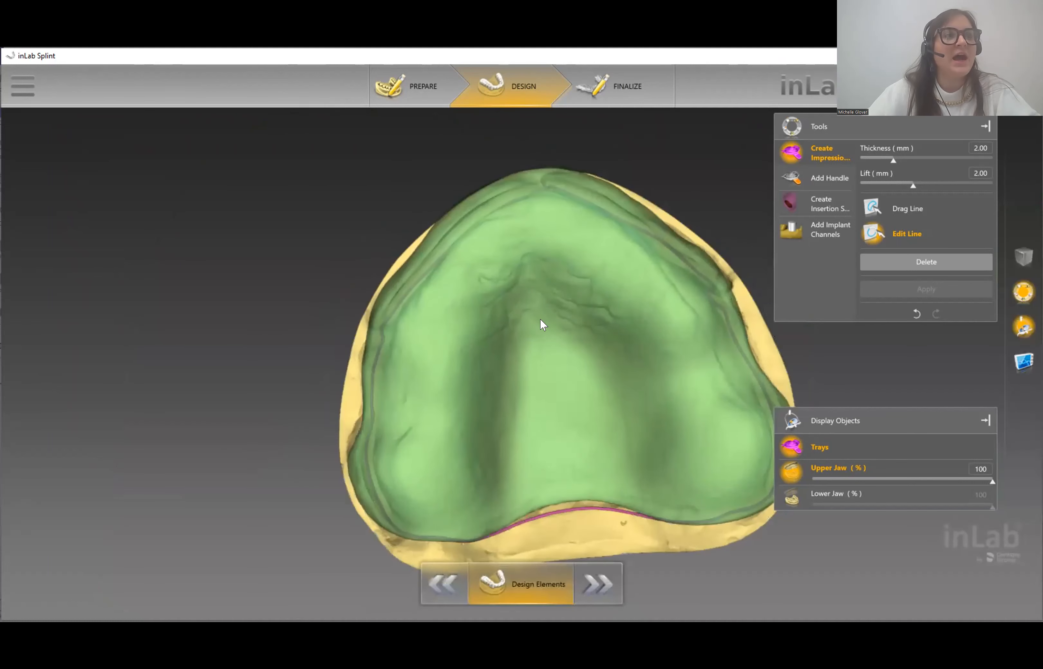
right_click_drag(660, 462, 577, 433)
scroll(671, 431, "down", 5)
mouse_move(672, 431)
left_mouse_down()
mouse_move(654, 430)
mouse_move(653, 442)
left_mouse_up()
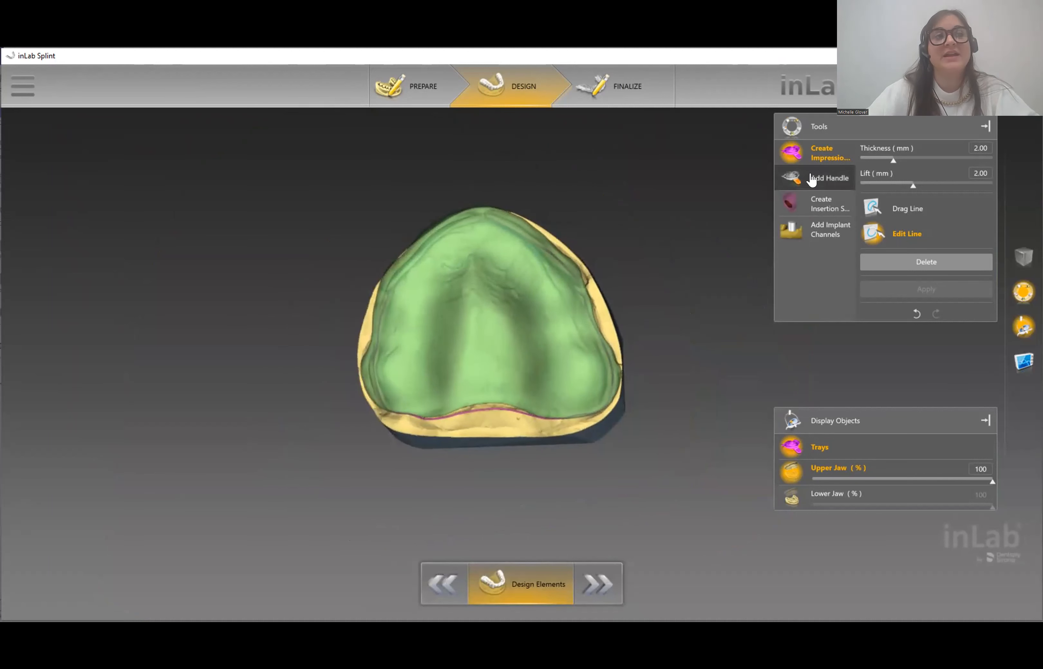
- Add a Front Handle placed on the tray's front edge
left_click(812, 179)
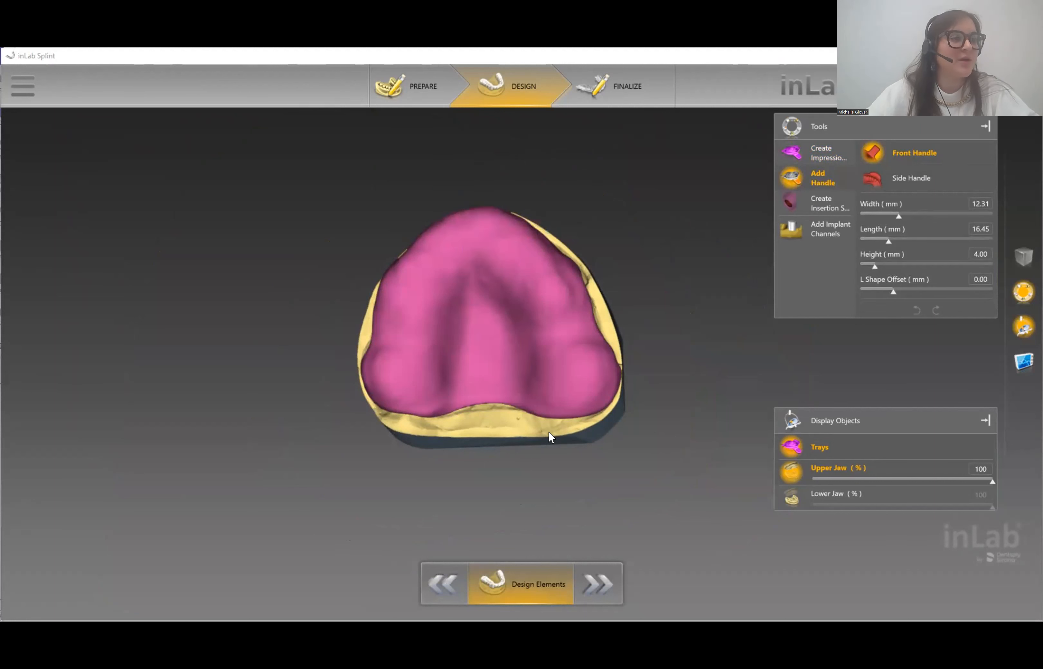
left_click_drag(698, 324, 710, 326)
left_click_drag(536, 430, 536, 443)
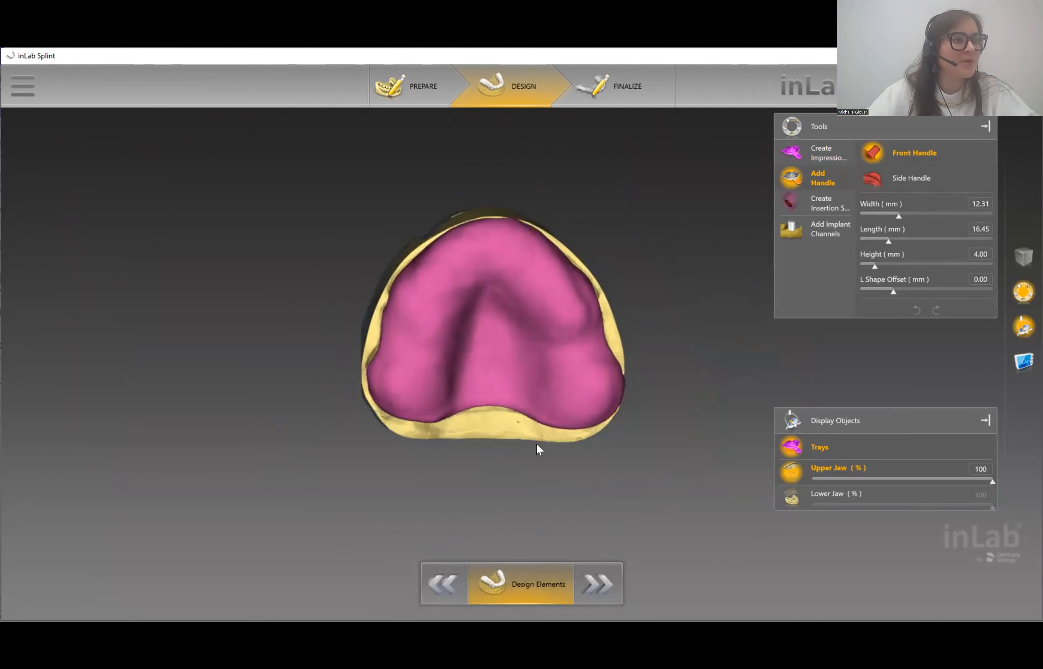
scroll(469, 317, "up", 5)
right_click_drag(634, 145, 633, 248)
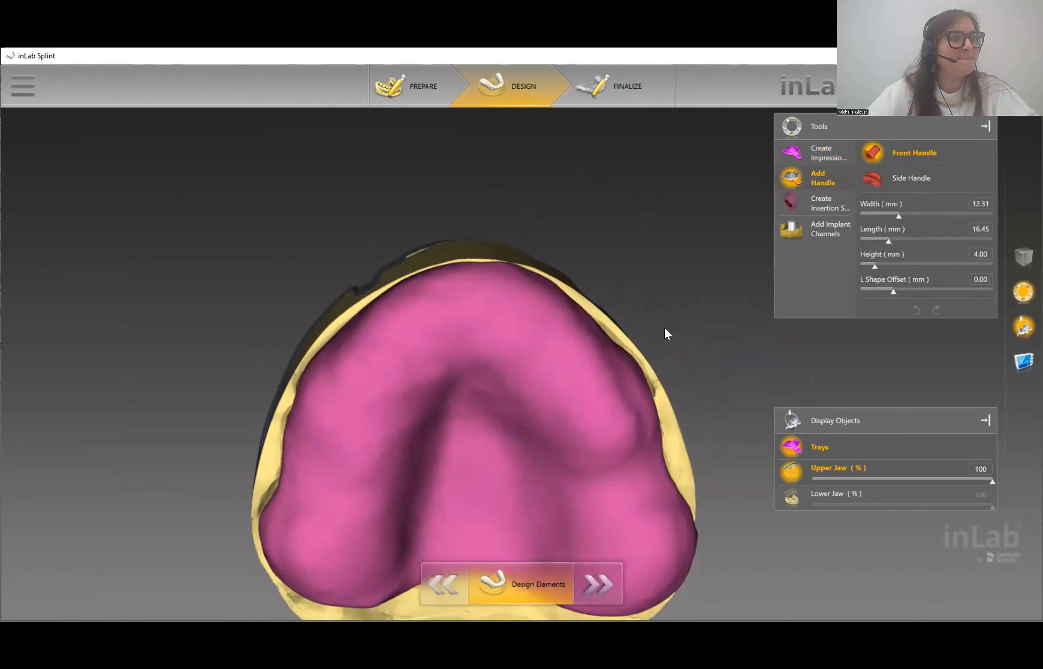
left_click_drag(461, 249, 442, 209)
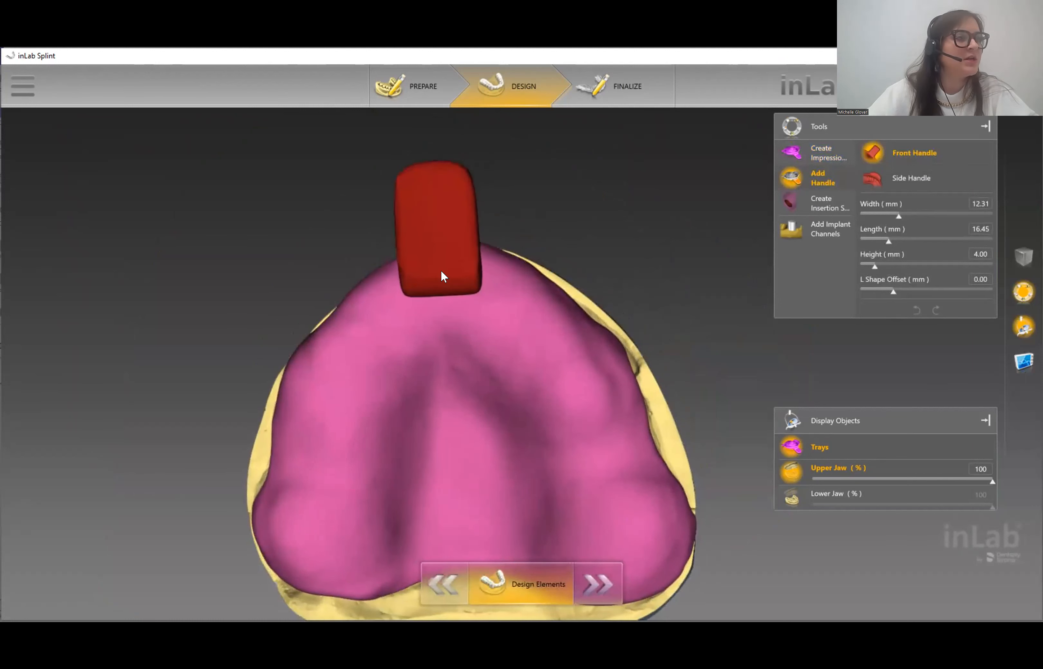
left_click(732, 445)
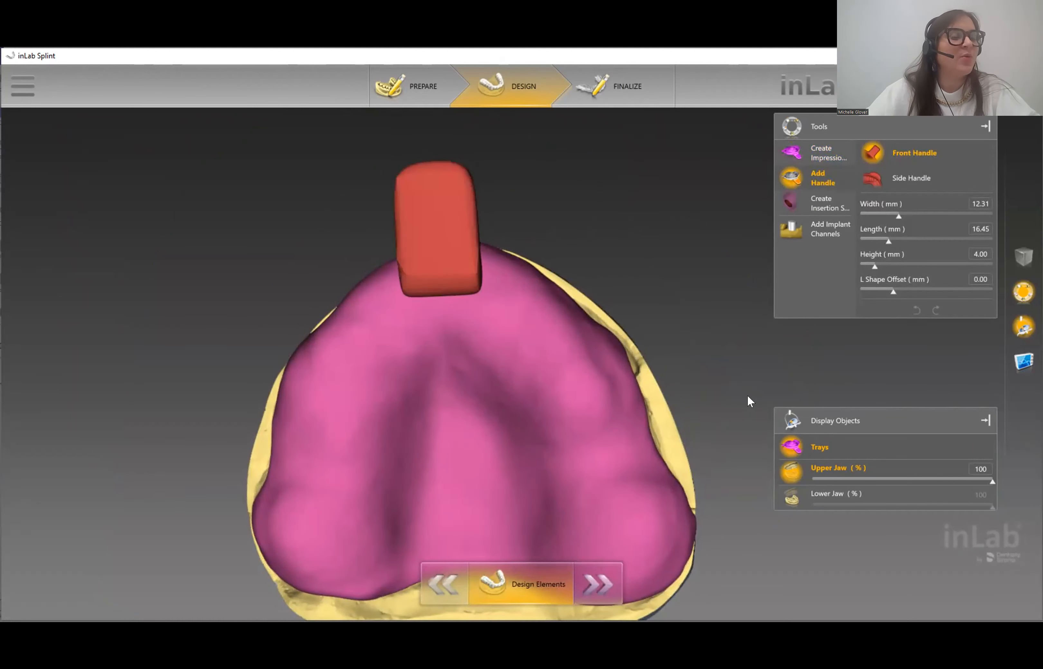
- Tilt the handle upward with the gizmo arrows and nudge it slightly right
left_click_drag(724, 408, 675, 416)
left_click(296, 248)
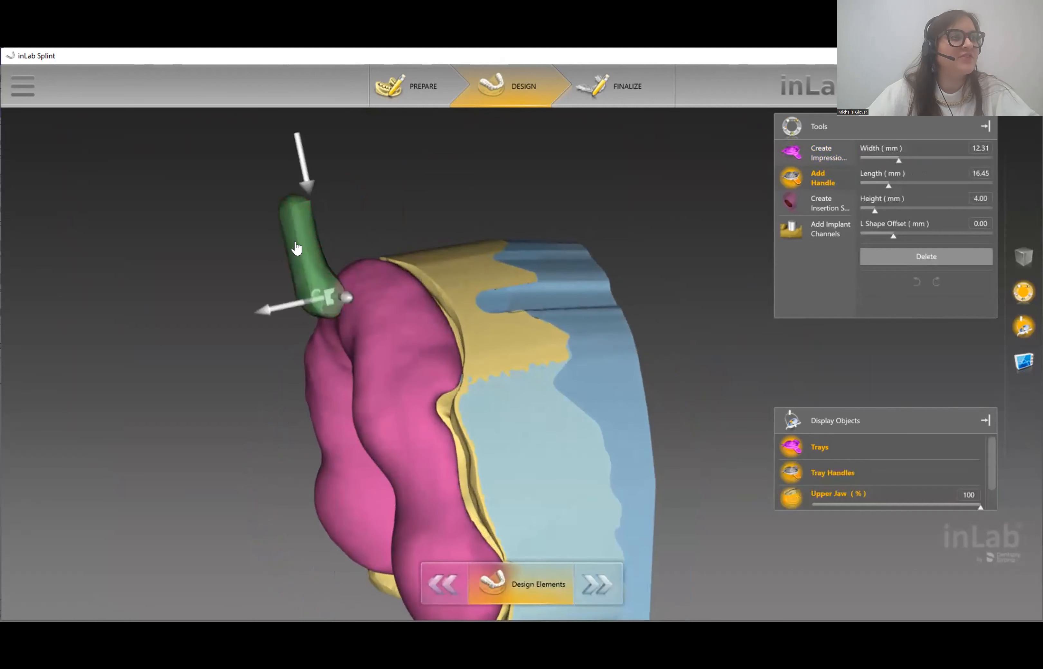
left_click_drag(296, 182, 248, 189)
left_click_drag(330, 162, 309, 328)
left_click_drag(370, 517, 370, 545)
left_click_drag(682, 556, 703, 433)
left_click_drag(461, 380, 473, 315)
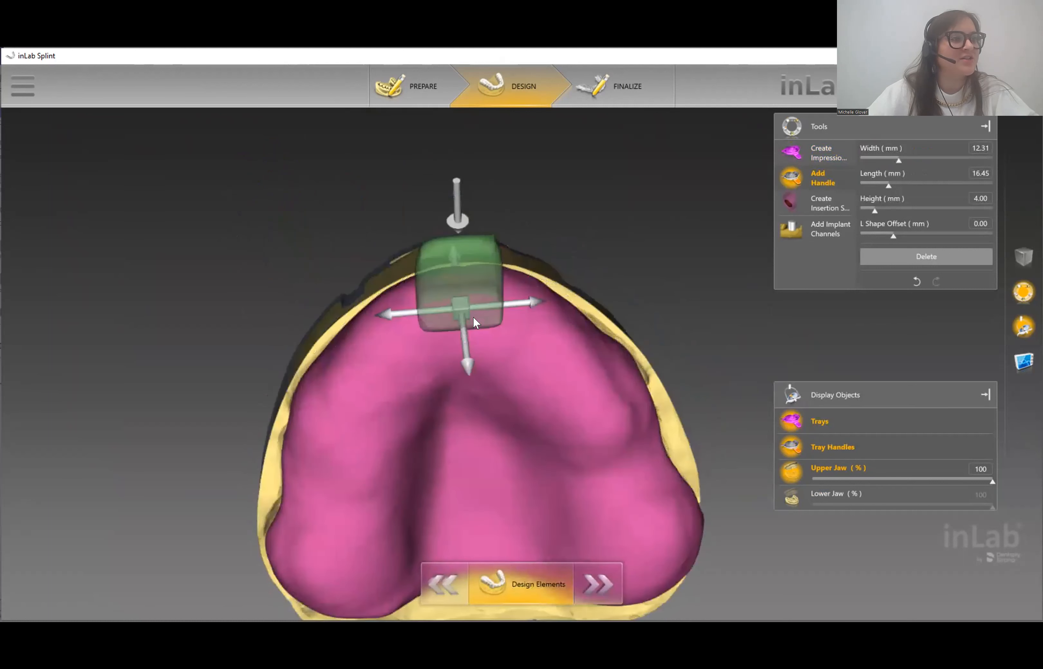
left_click_drag(458, 346, 465, 345)
left_click_drag(519, 186, 729, 378)
left_click_drag(337, 226, 558, 255)
left_click_drag(672, 360, 606, 355)
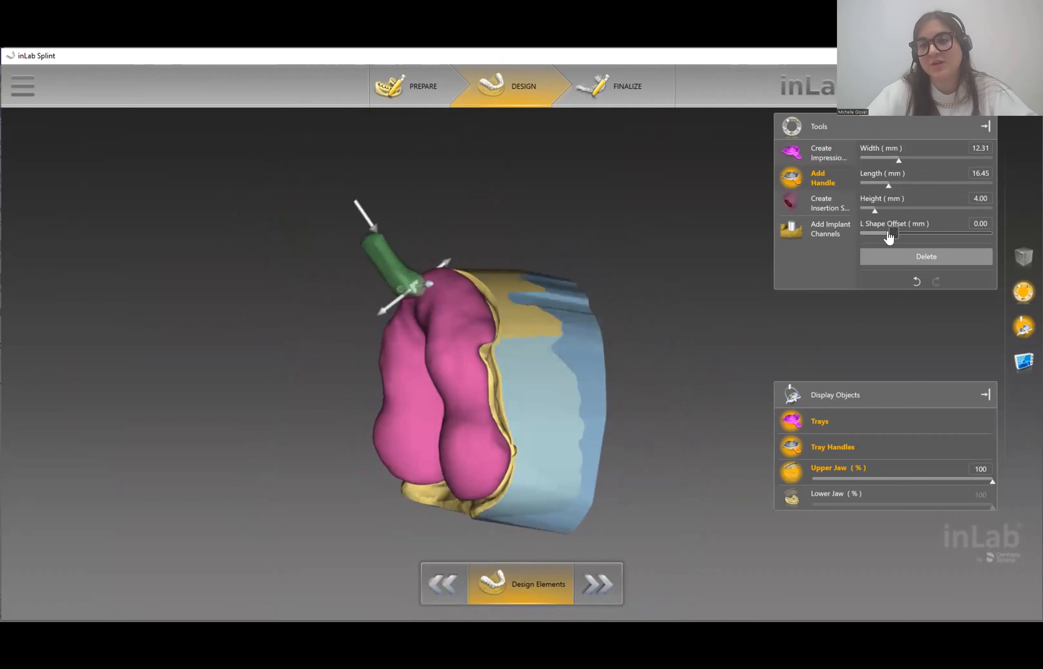
- Bend the handle to an L Shape Offset of -0.92 mm and fine-tune its tilt
mouse_move(889, 237)
left_mouse_down()
mouse_move(928, 239)
mouse_move(889, 235)
left_mouse_up()
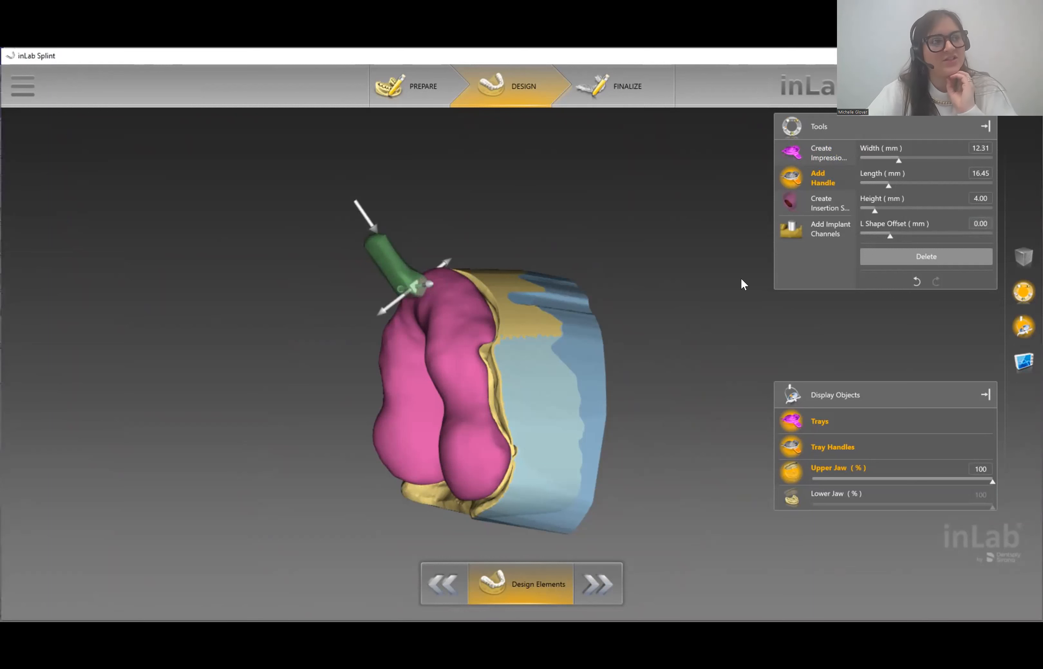
left_click(397, 209)
left_click(387, 259)
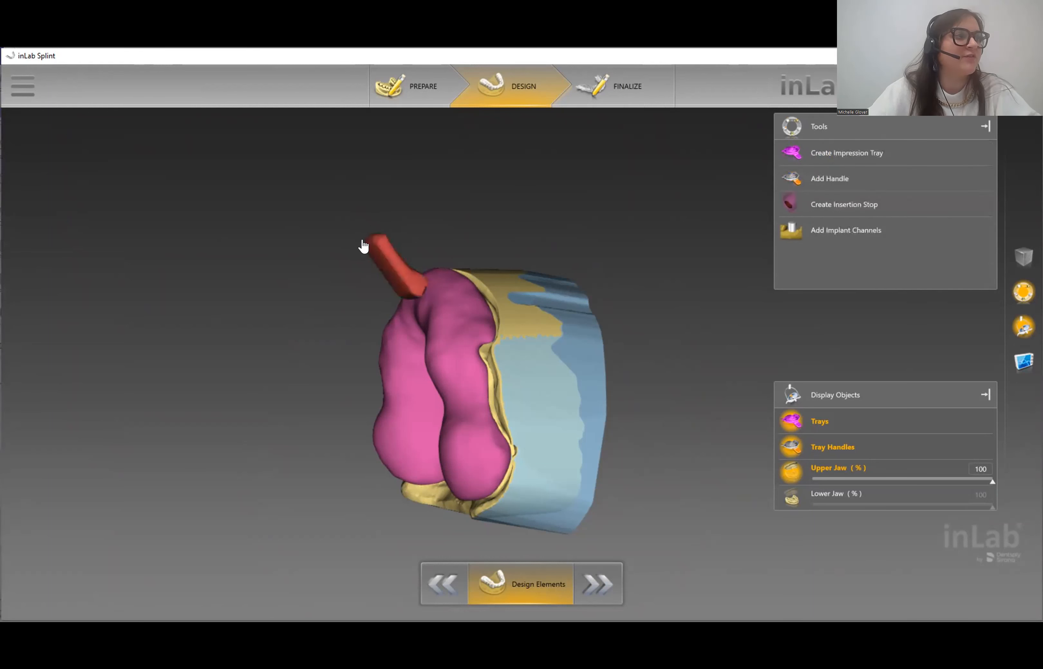
left_click(368, 227)
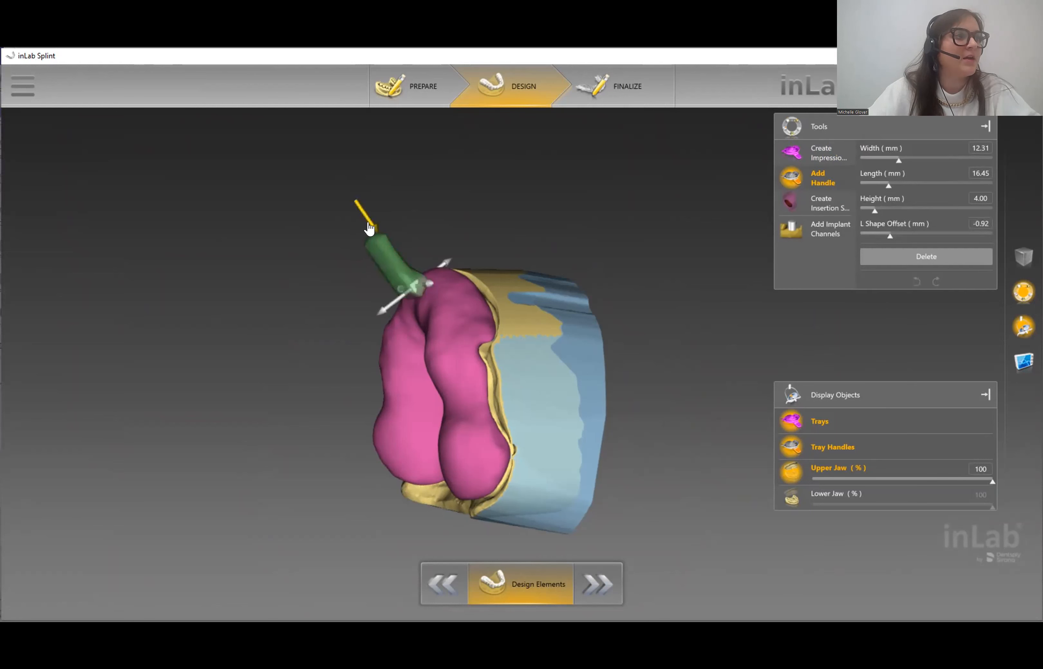
left_click_drag(370, 227, 383, 226)
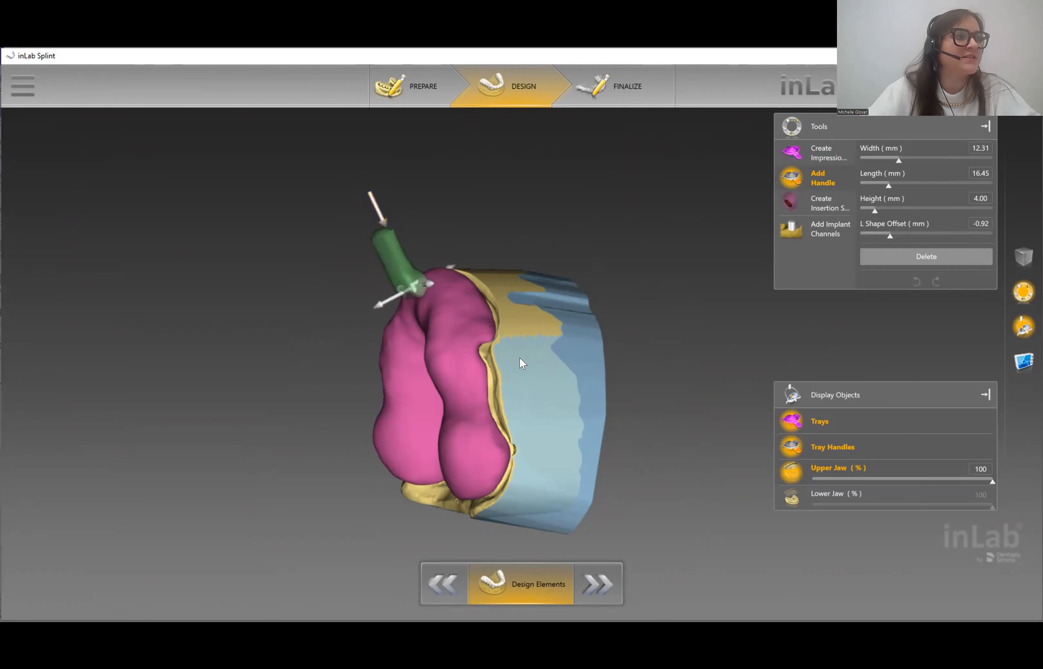
left_click_drag(577, 403, 605, 402)
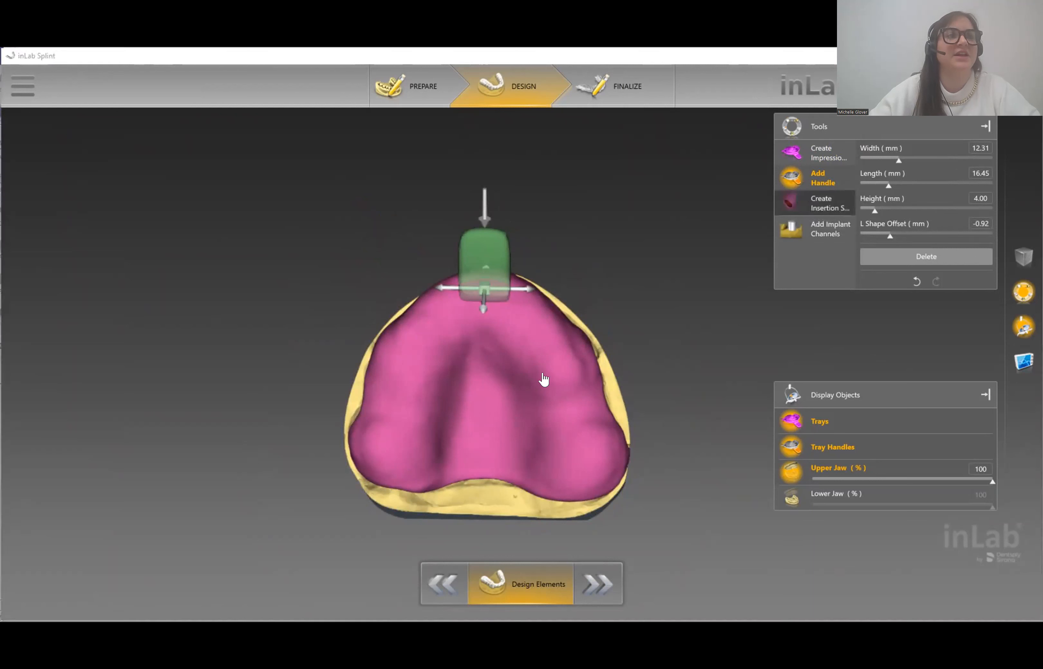
left_click(823, 199)
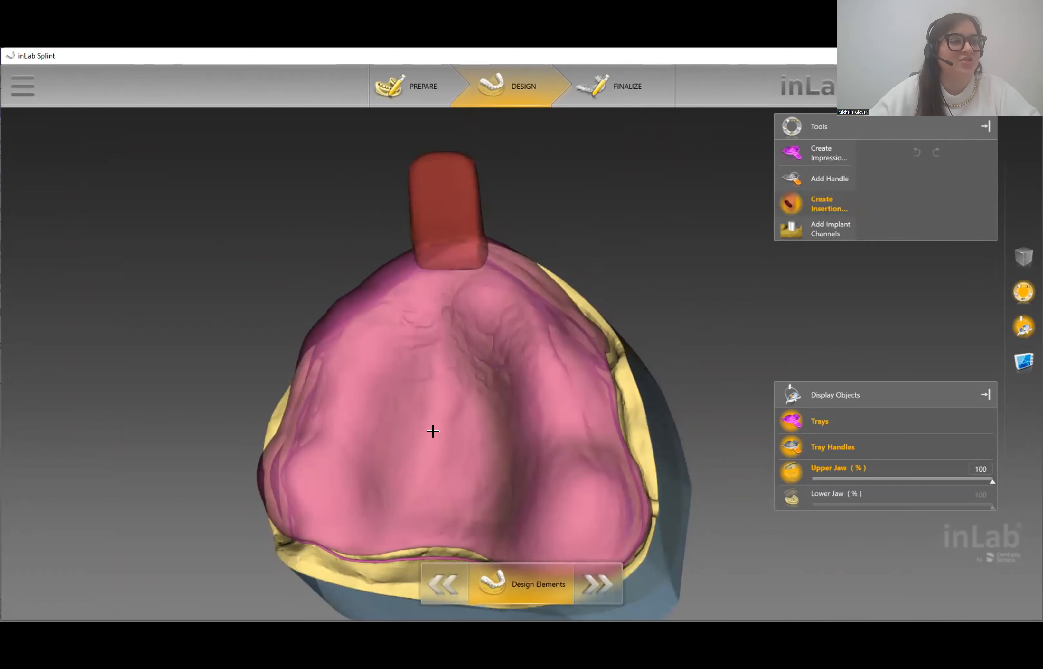
- Draw two insertion stops on opposite sides of the palate, then compute the tray design
scroll(384, 449, "up", 3)
right_click_drag(384, 450, 528, 307)
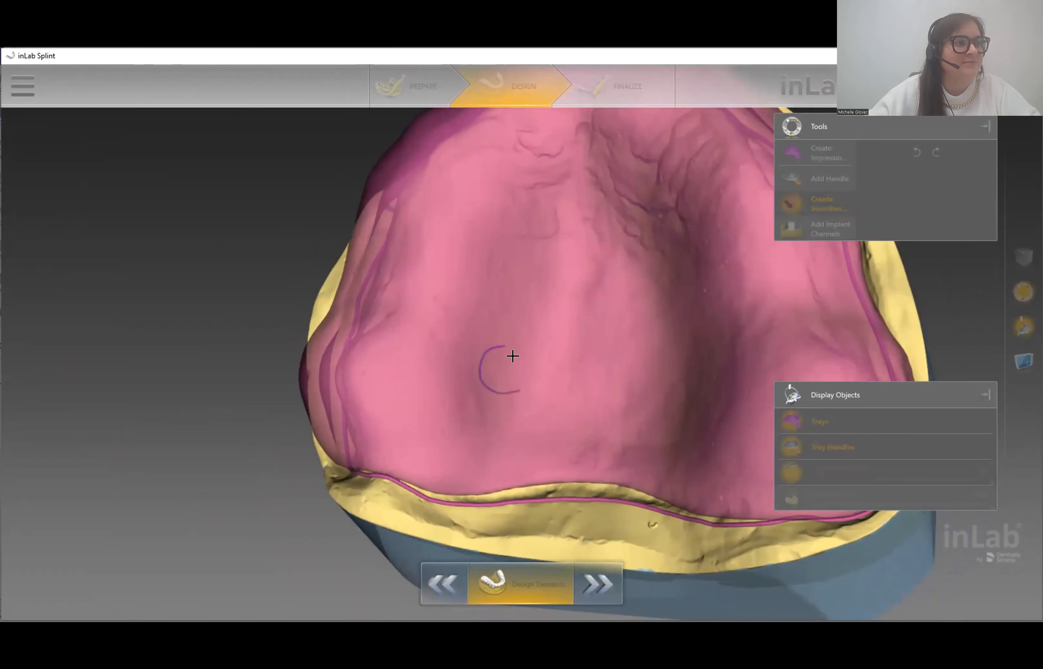
left_click_drag(510, 340, 500, 336)
double_click(492, 337)
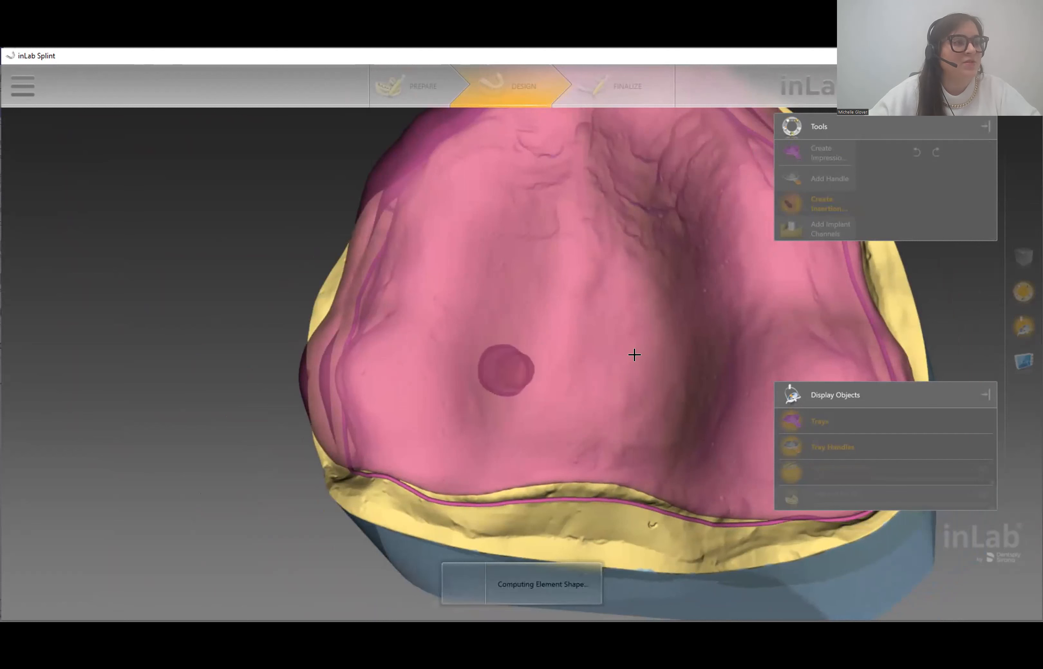
left_click_drag(681, 354, 694, 356)
right_click_drag(693, 356, 567, 357)
double_click(587, 347)
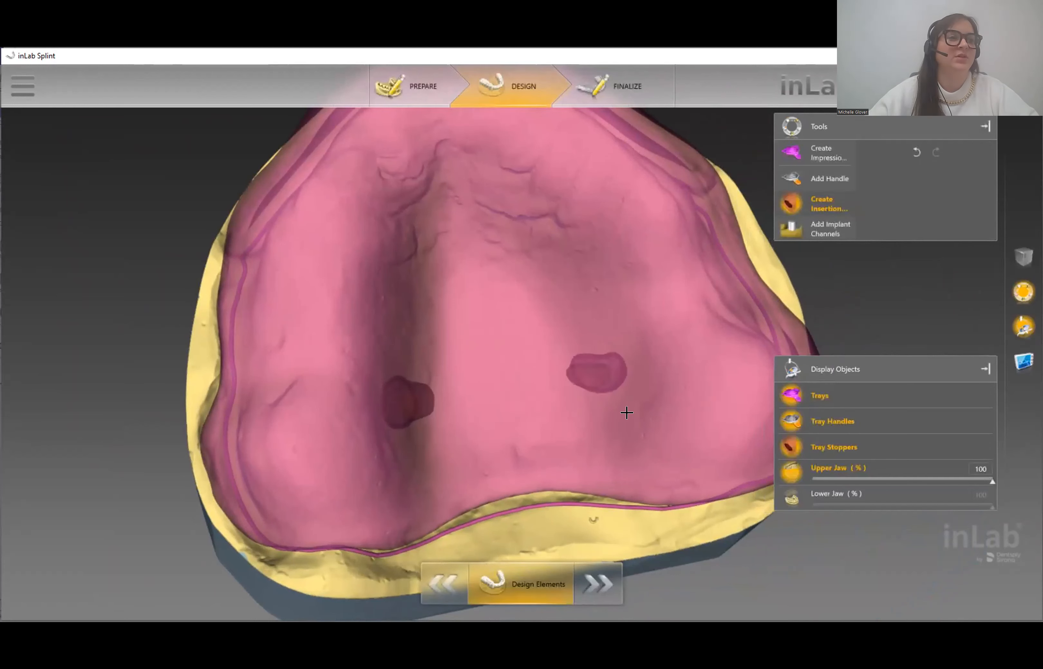
scroll(627, 413, "down", 5)
left_click_drag(642, 405, 613, 414)
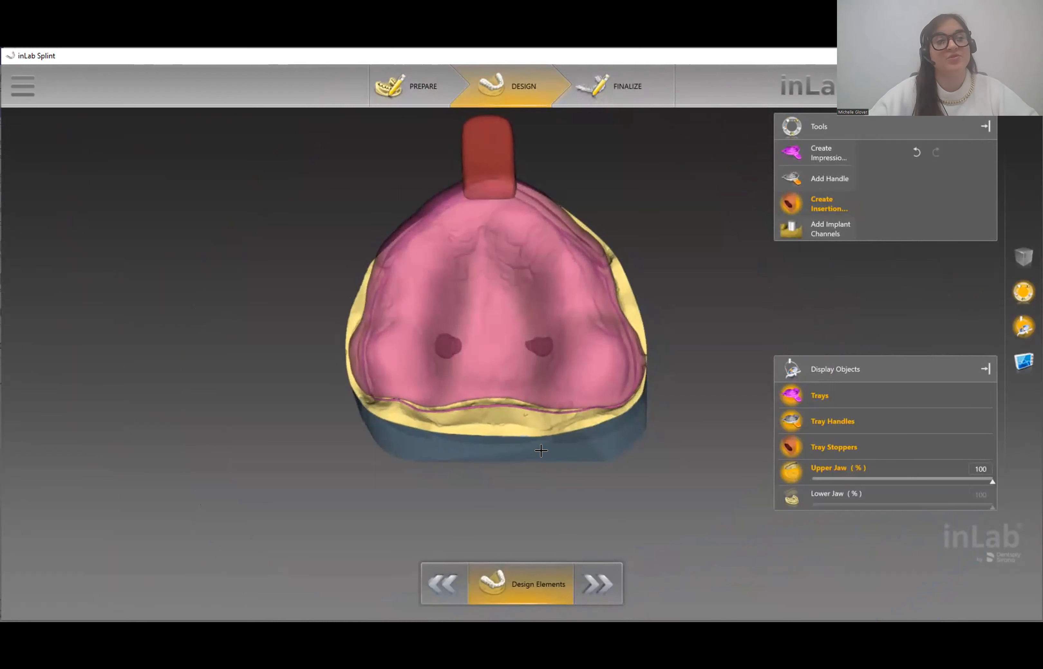
left_click(590, 574)
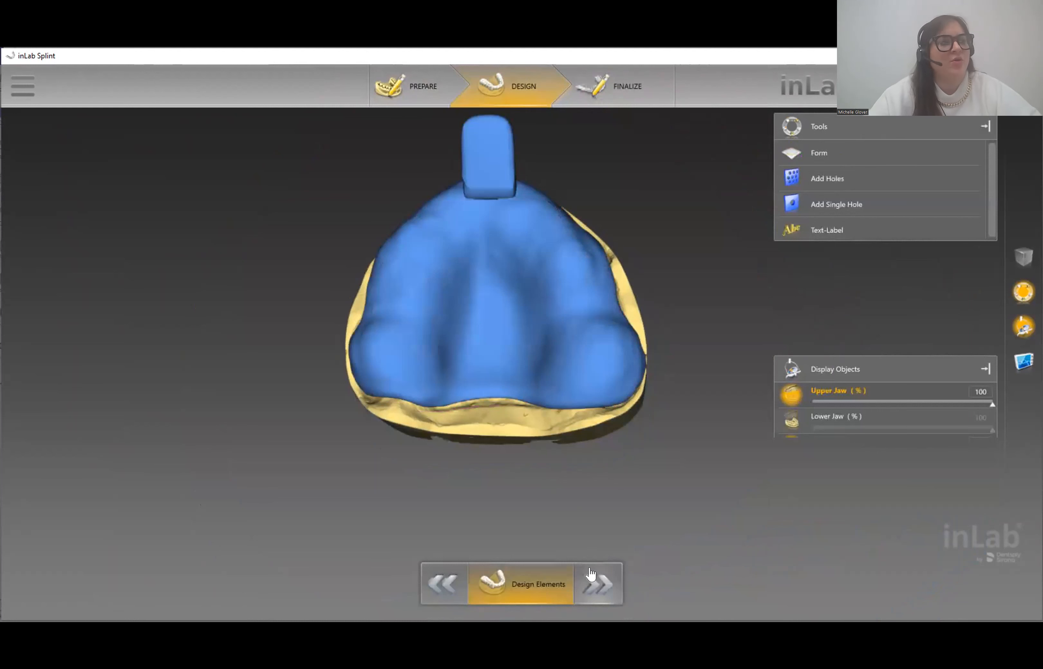
- In Finalize, place a 3.00 mm 'Test' text label recessed into the handle
left_click(591, 574)
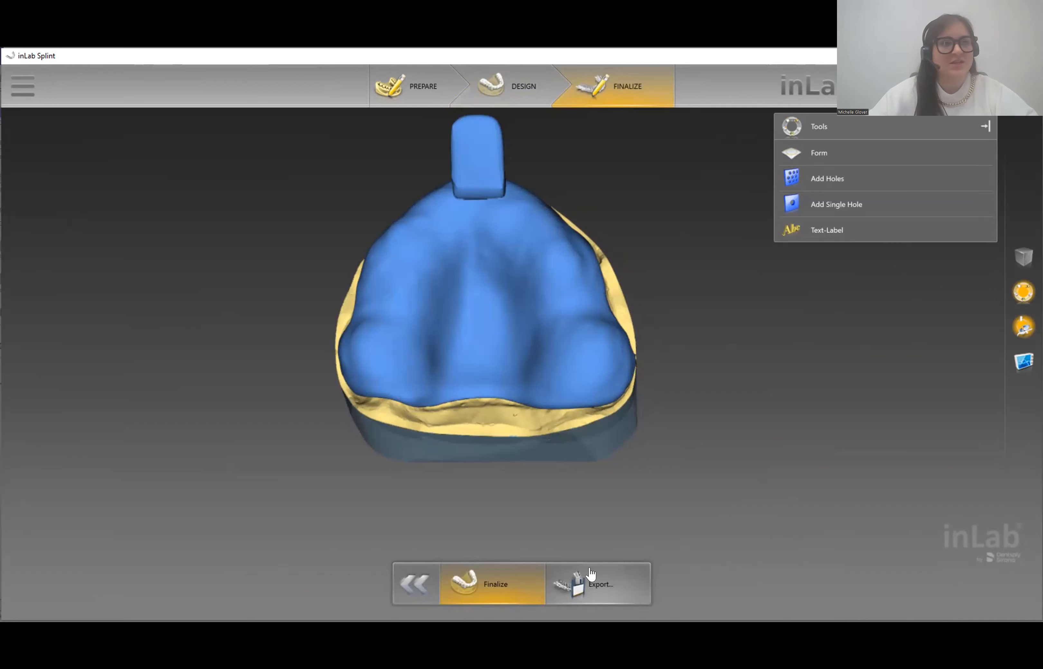
left_click(834, 230)
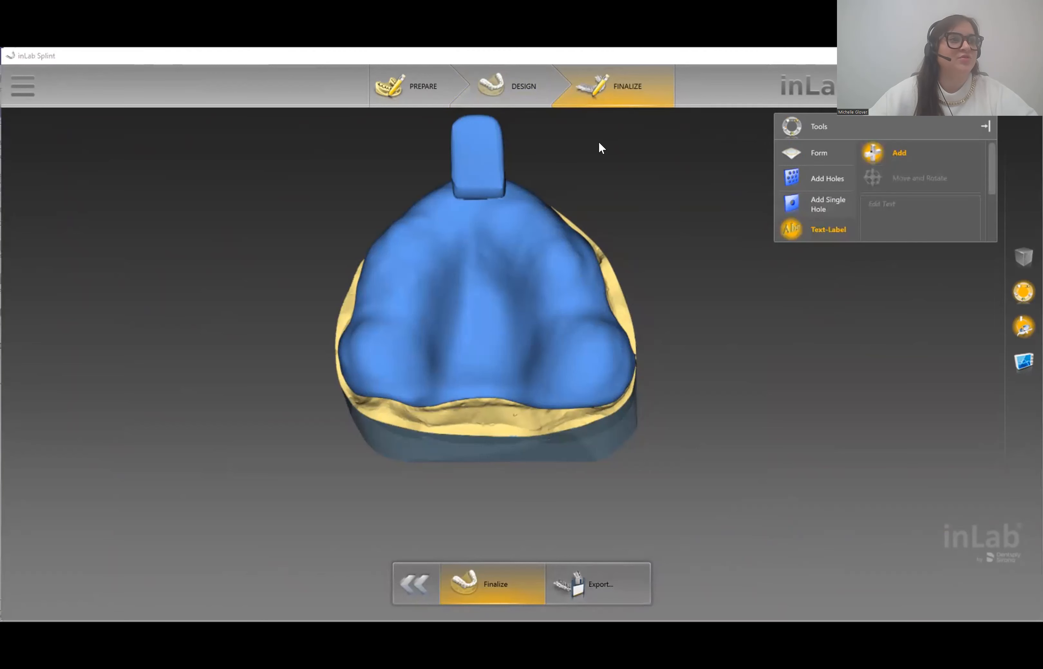
left_click(918, 211)
type("Test")
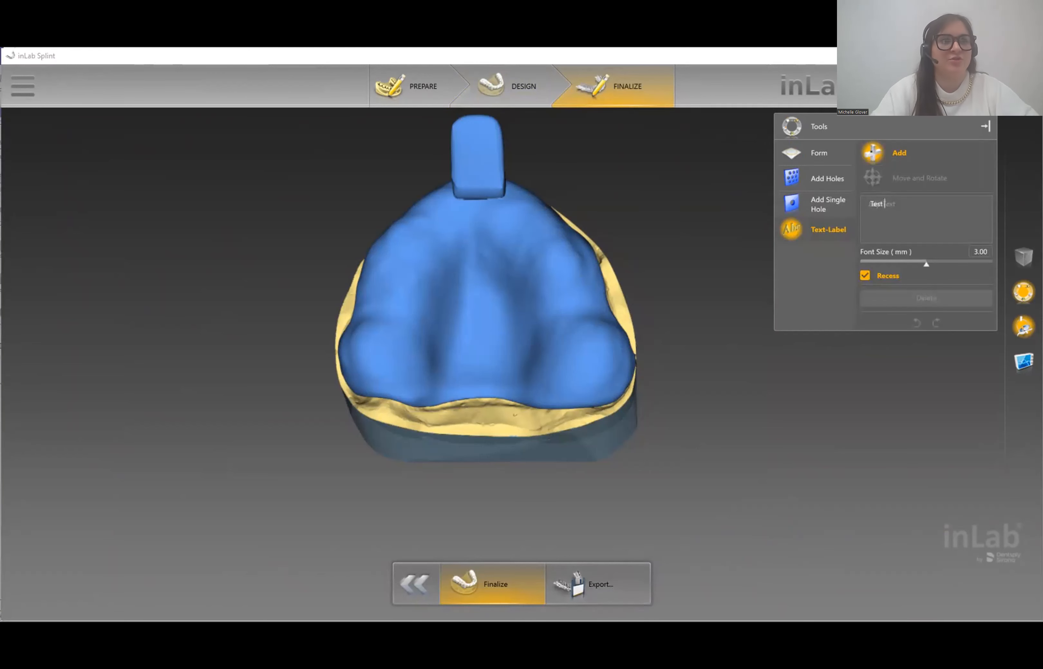
left_click(473, 140)
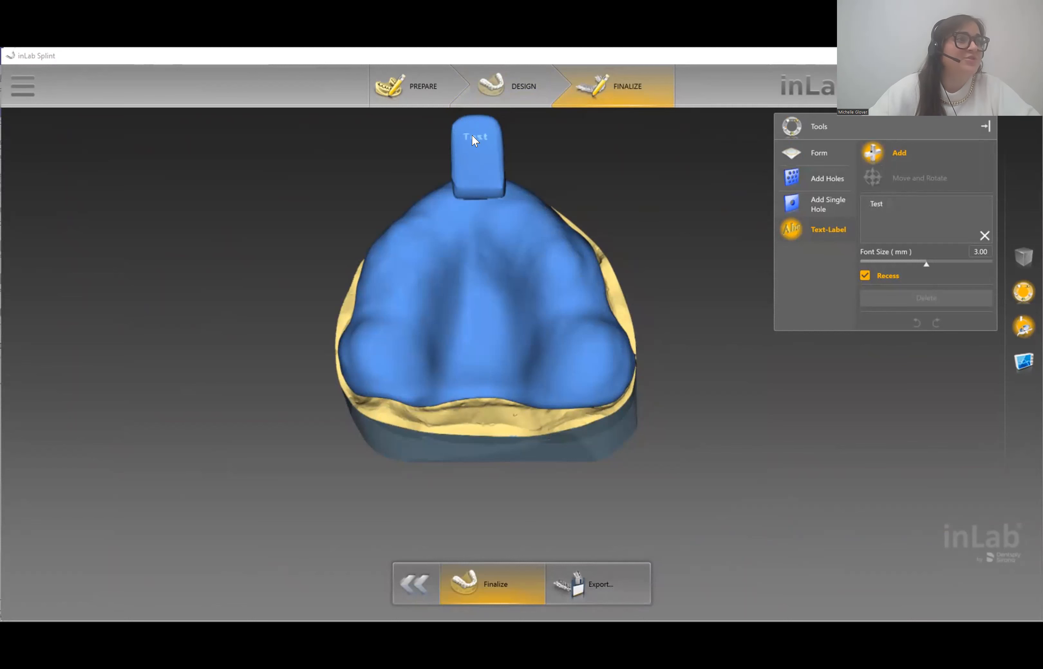
middle_click_drag(505, 445, 512, 526)
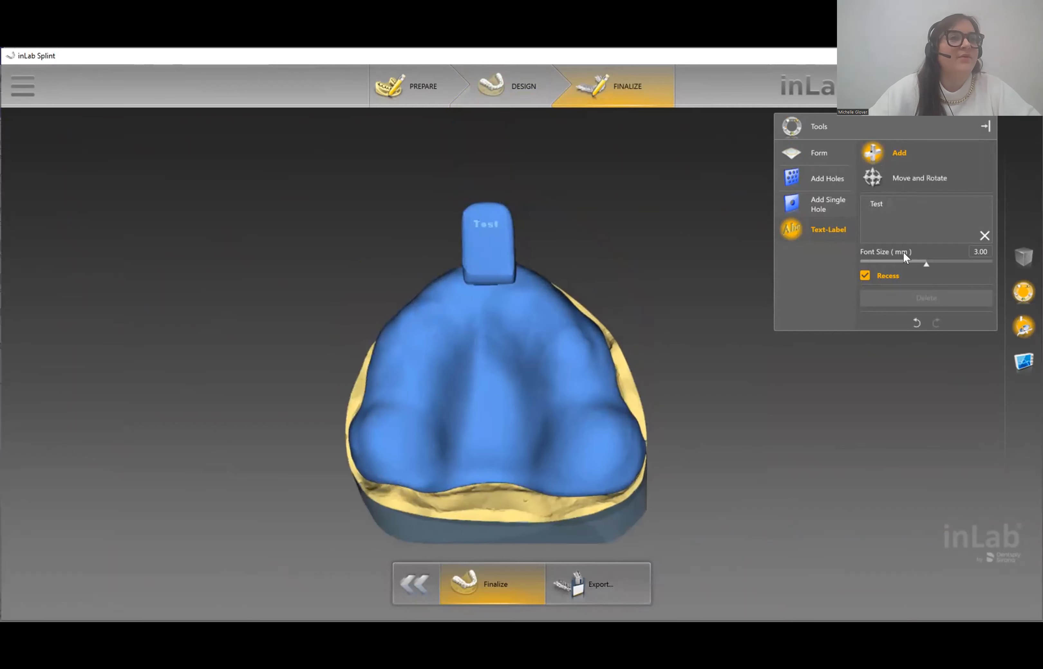
left_click(826, 178)
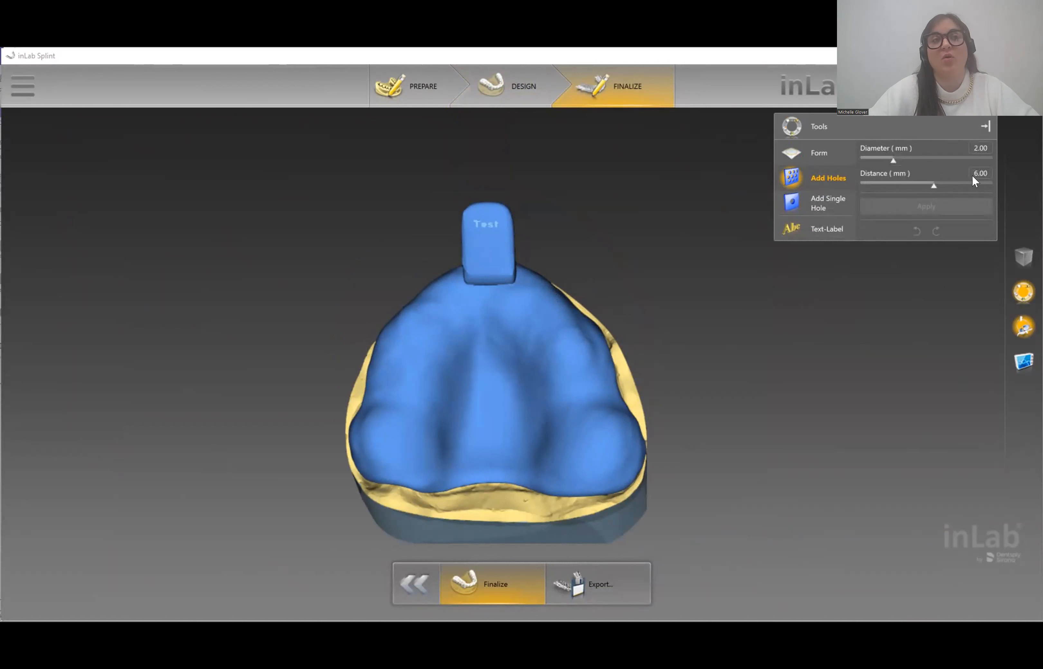
- Set the hole Distance to 4.00 mm and paint the palate areas to perforate
double_click(980, 171)
type("4.00")
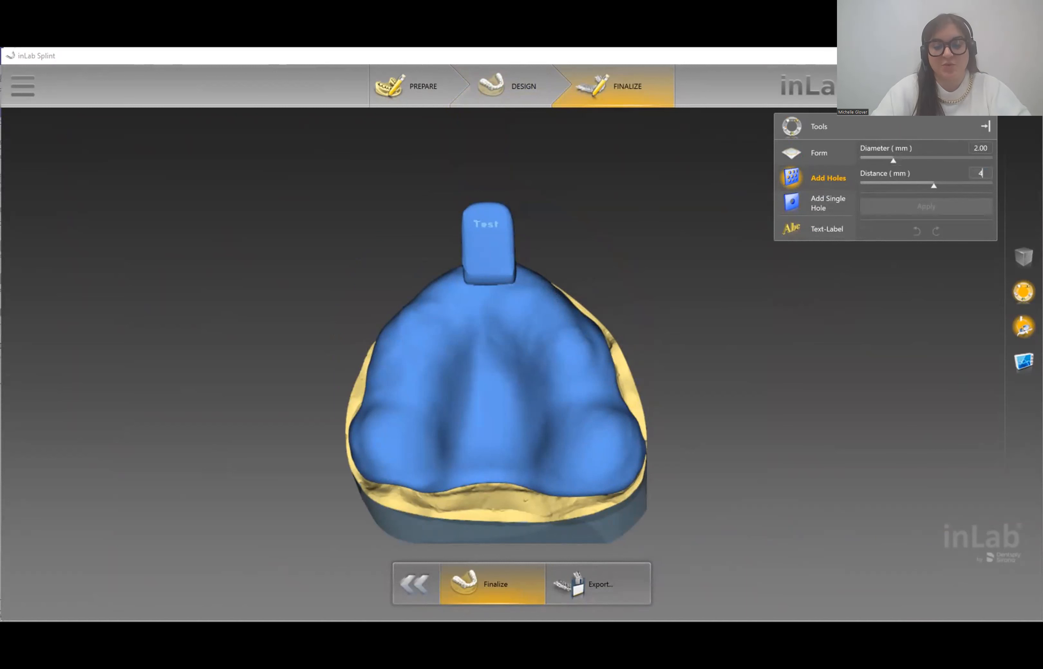
left_click(857, 318)
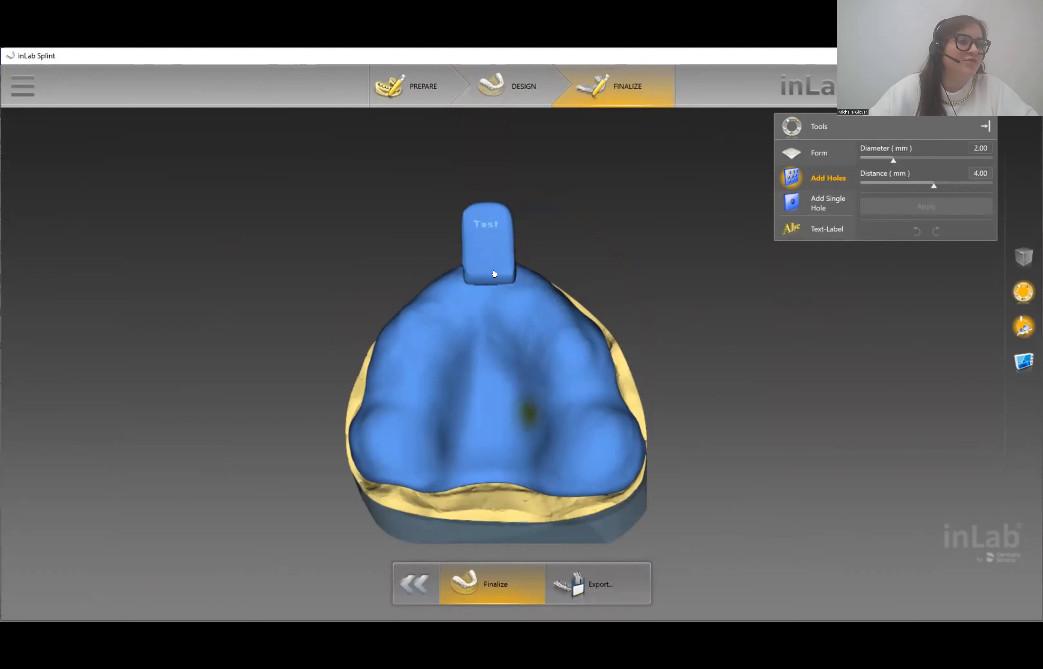
mouse_move(544, 372)
left_mouse_down()
mouse_move(562, 444)
mouse_move(438, 377)
mouse_move(379, 430)
mouse_move(572, 437)
mouse_move(590, 421)
mouse_move(566, 342)
mouse_move(496, 329)
mouse_move(421, 339)
mouse_move(407, 364)
left_mouse_up()
left_click_drag(225, 275, 274, 315)
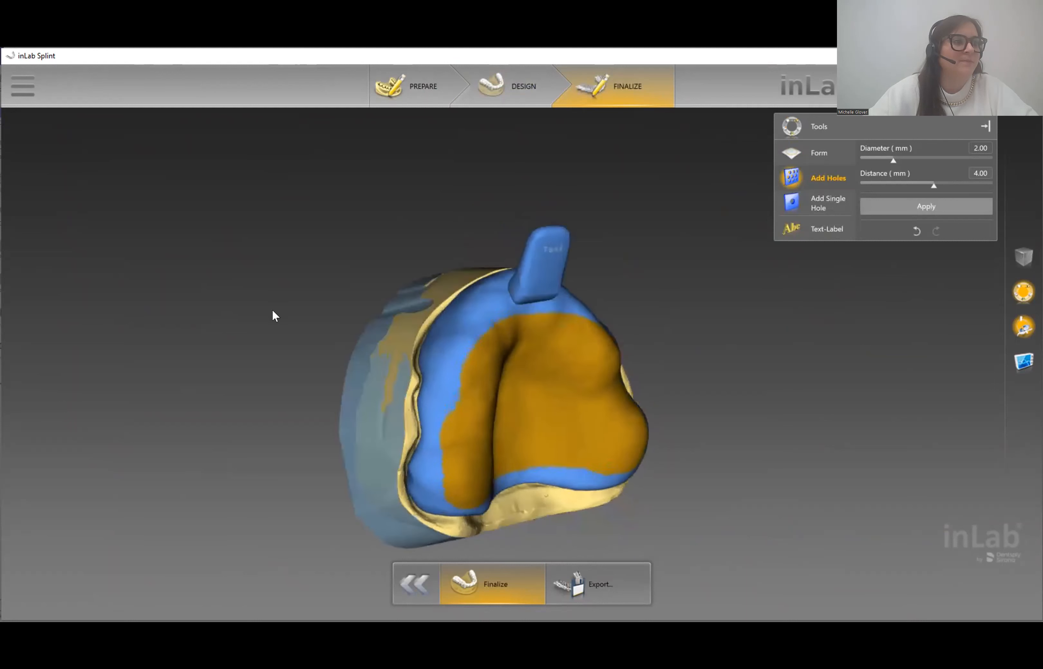
left_click_drag(489, 320, 468, 475)
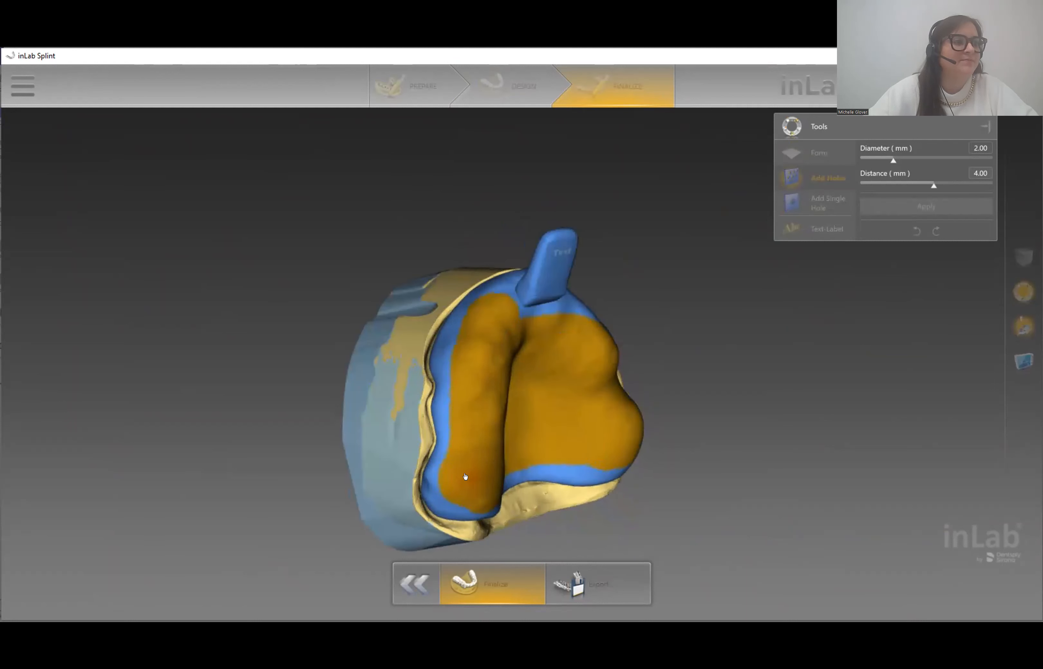
- Paint the remaining blue palate strips, then apply the 2.00 mm holes and inspect them
left_click_drag(838, 369, 768, 403)
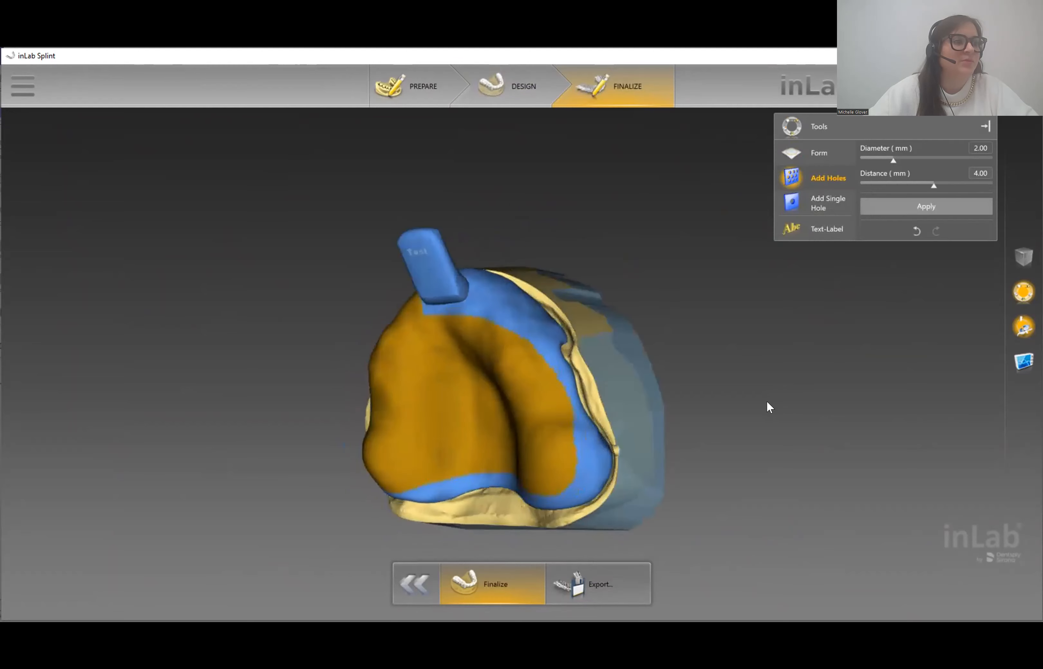
mouse_move(485, 320)
left_mouse_down()
mouse_move(517, 409)
mouse_move(555, 464)
left_mouse_up()
mouse_move(503, 210)
left_mouse_down()
mouse_move(486, 406)
mouse_move(506, 421)
mouse_move(508, 445)
mouse_move(498, 417)
left_mouse_up()
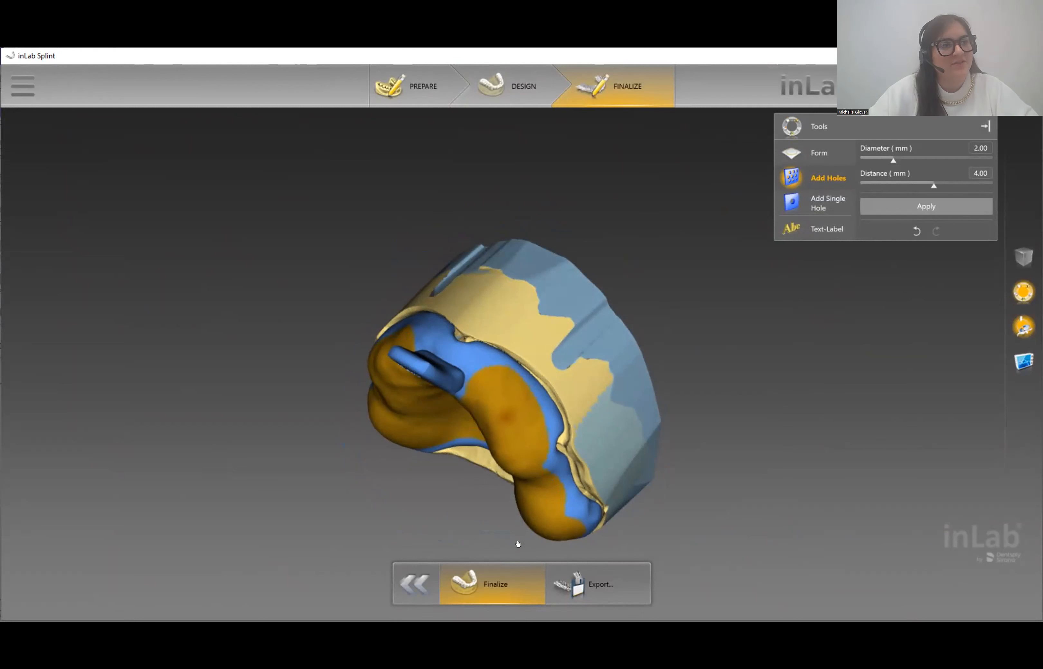
mouse_move(462, 357)
left_mouse_down()
mouse_move(498, 387)
mouse_move(408, 324)
mouse_move(418, 332)
mouse_move(302, 302)
mouse_move(344, 330)
left_mouse_up()
left_click_drag(506, 369, 387, 416)
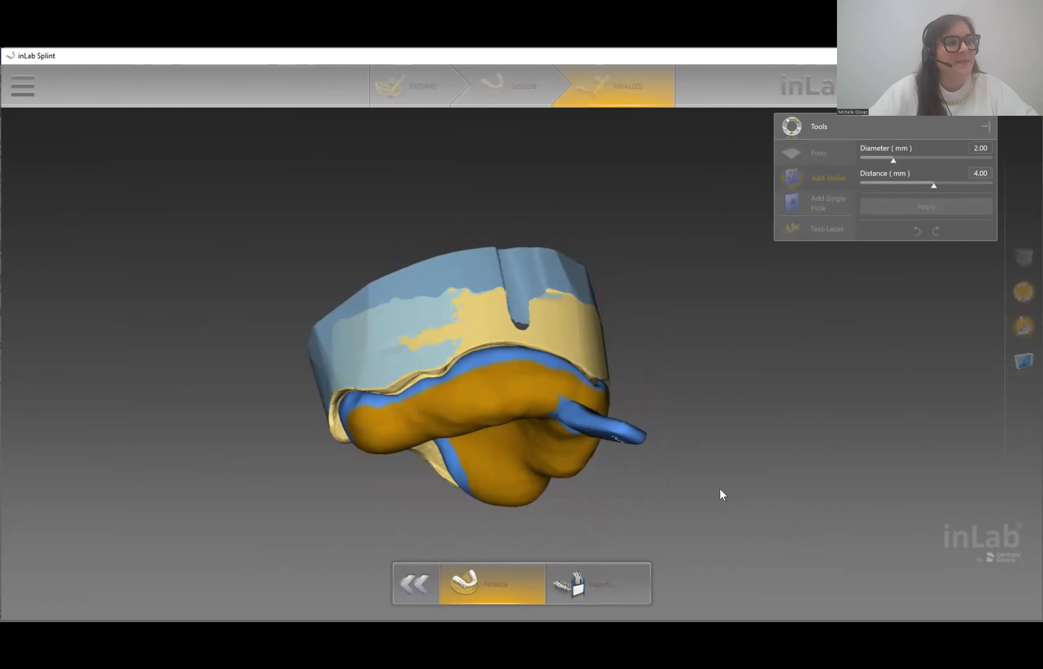
left_click_drag(647, 524, 664, 388)
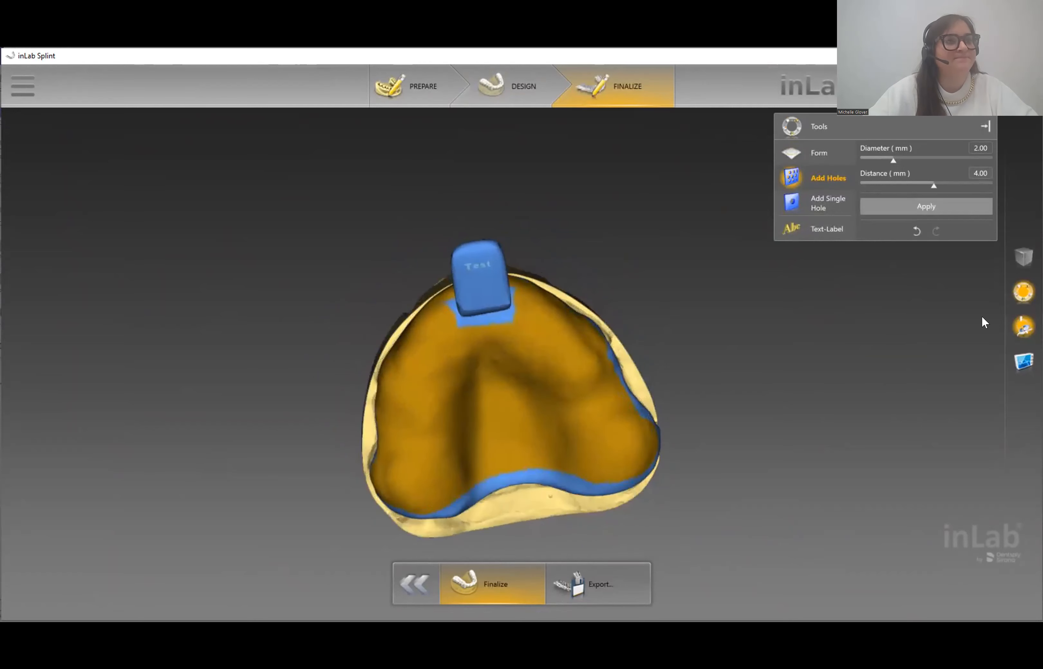
left_click(939, 207)
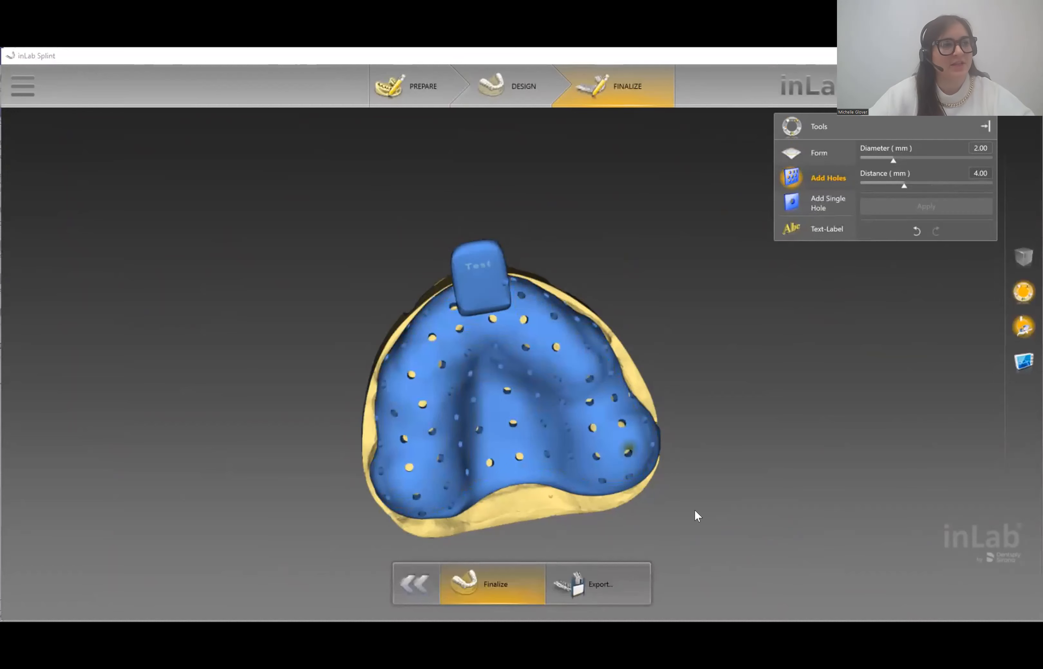
left_click_drag(613, 519, 578, 429)
- Add two single holes in the middle of the palate and orbit to check them
left_click(823, 206)
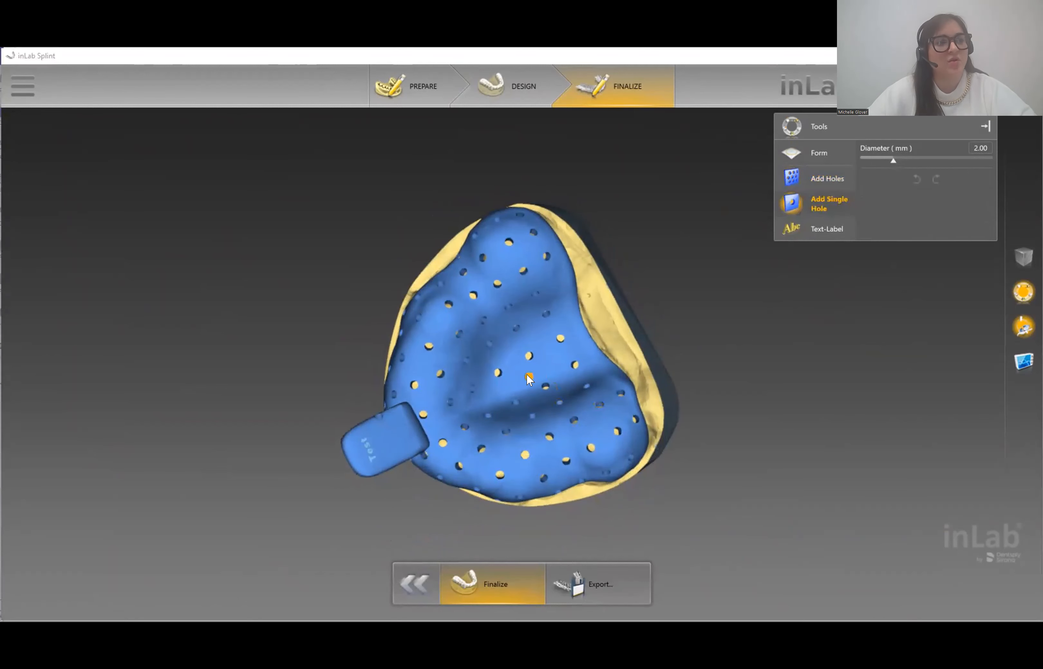
left_click(518, 383)
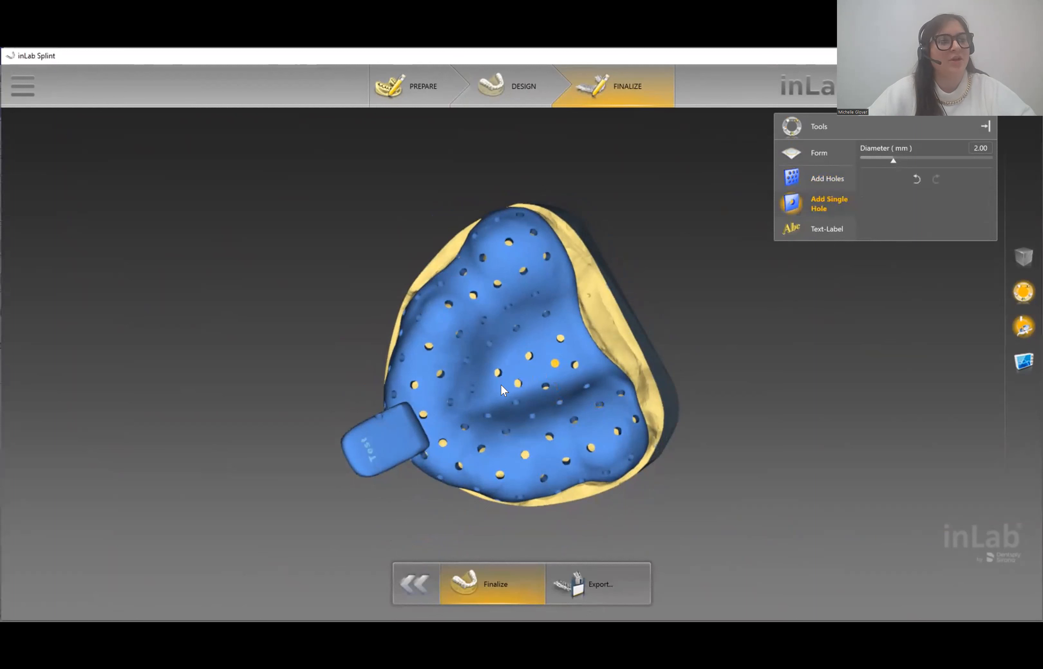
left_click(490, 393)
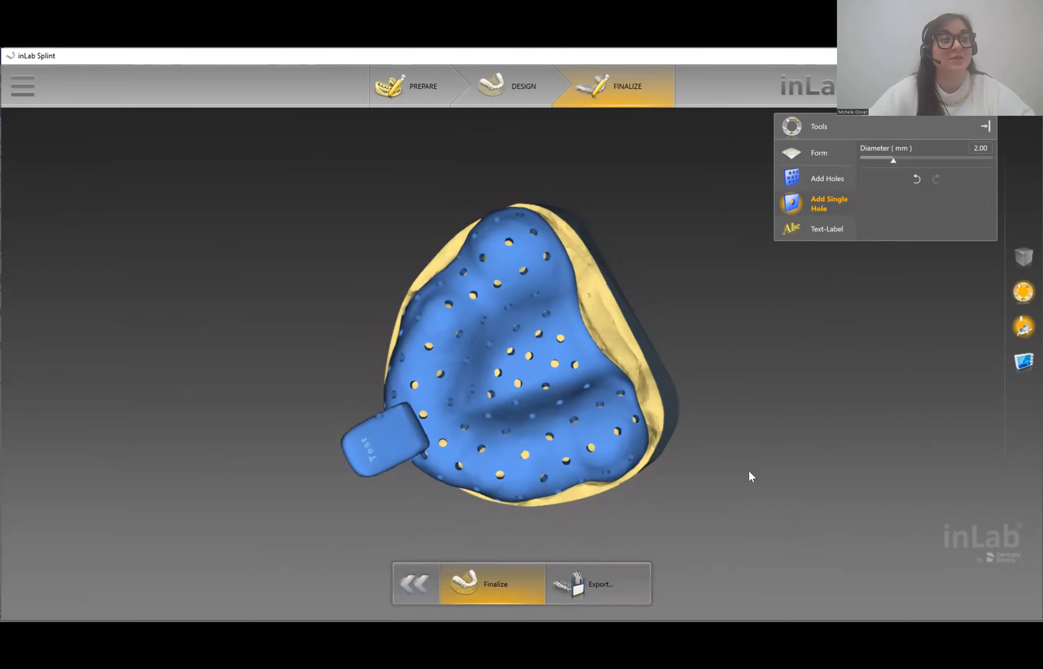
right_click_drag(635, 460, 701, 353)
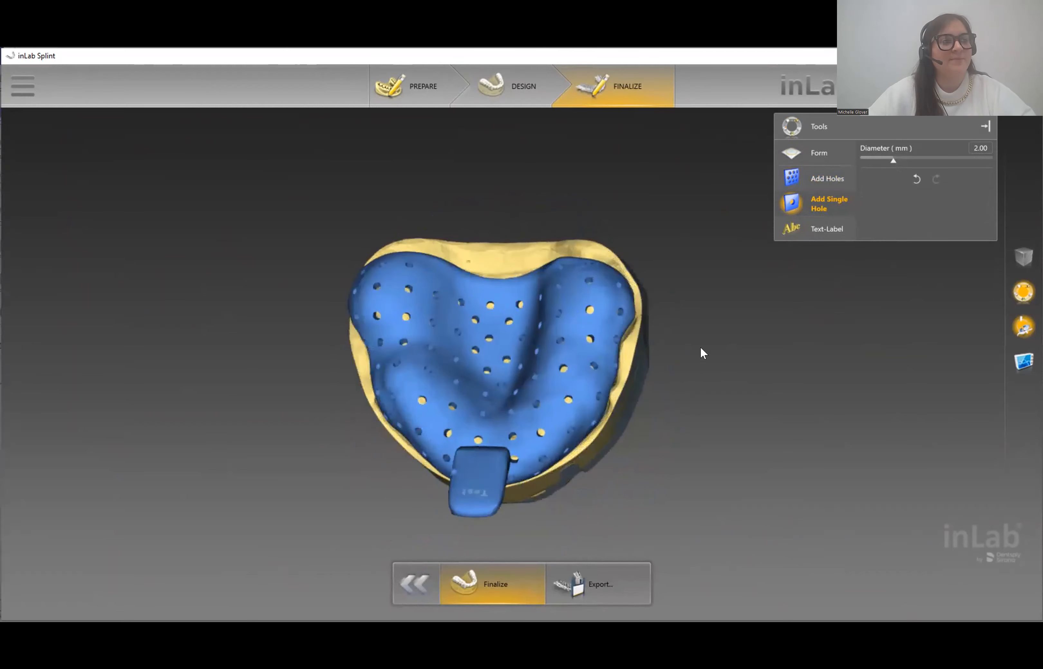
right_click_drag(522, 528, 520, 477)
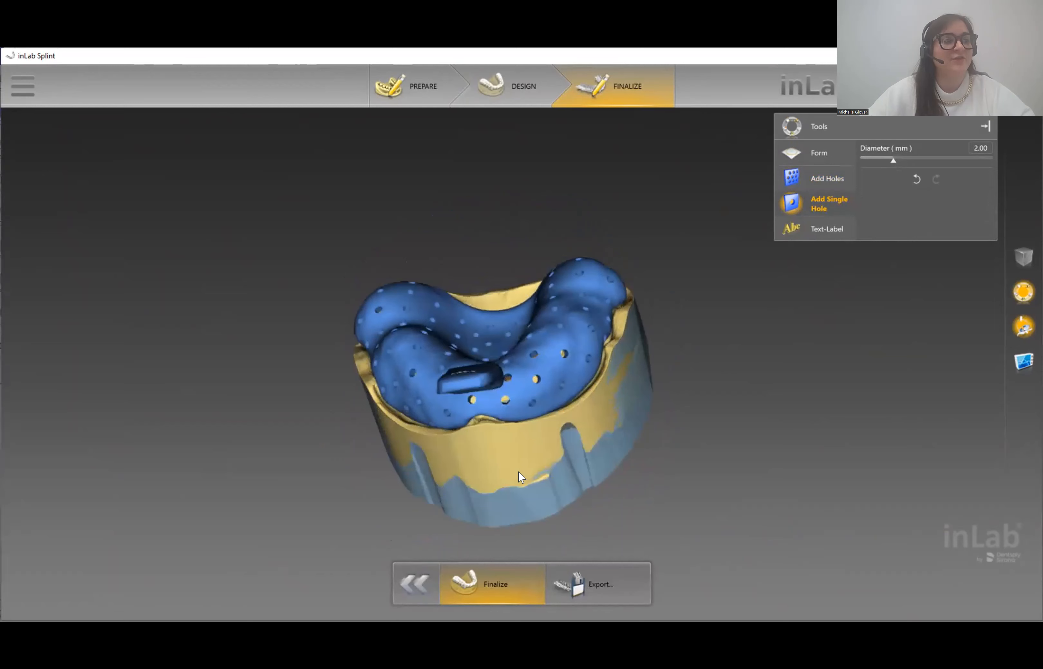
right_click_drag(725, 381, 743, 400)
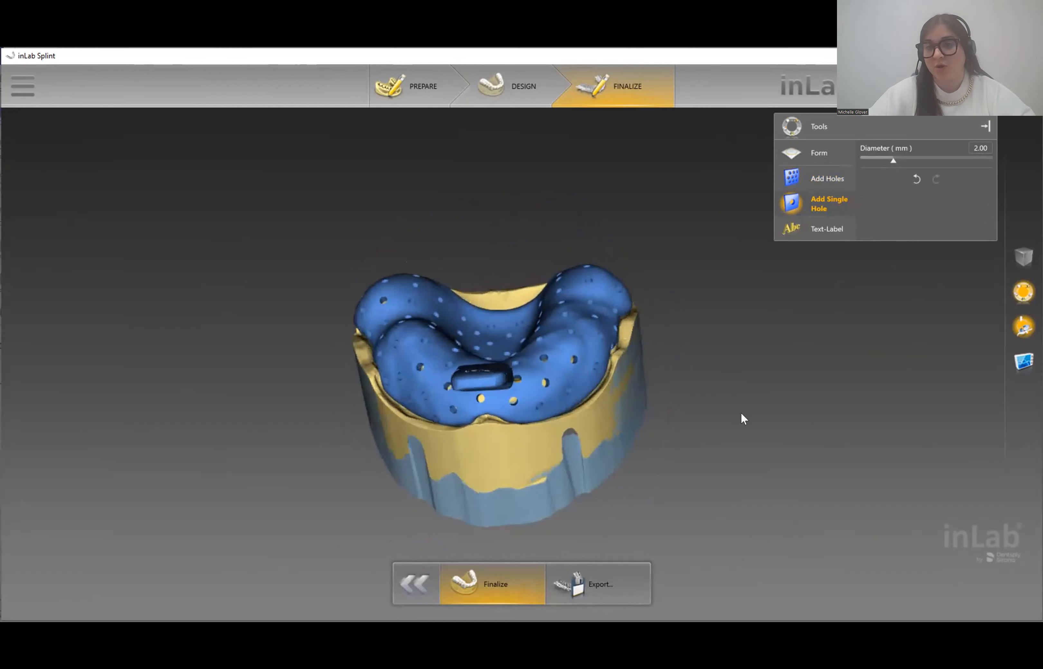
left_click(625, 586)
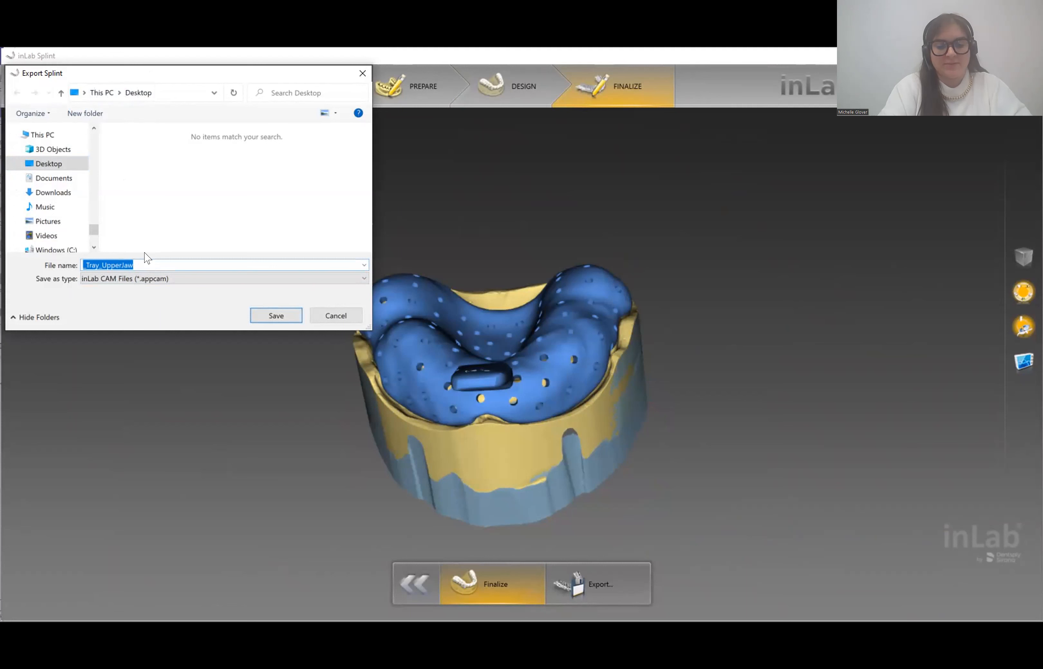
- Save the export as 'Test Tray' with file type STL Files (*.stl)
type("Test Tray")
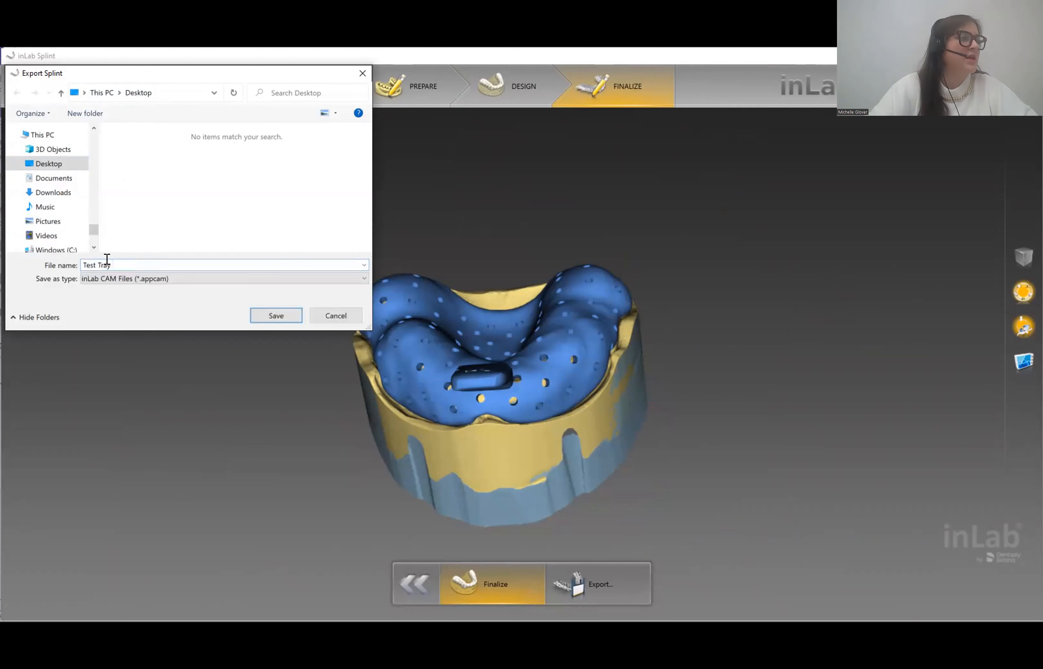
left_click(100, 279)
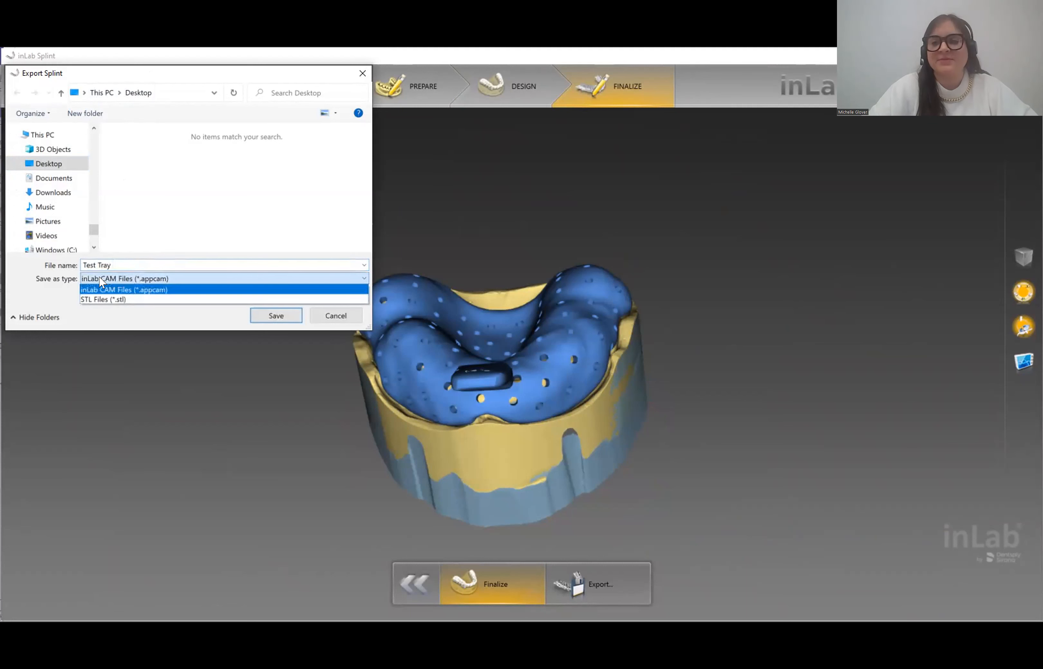
left_click(107, 300)
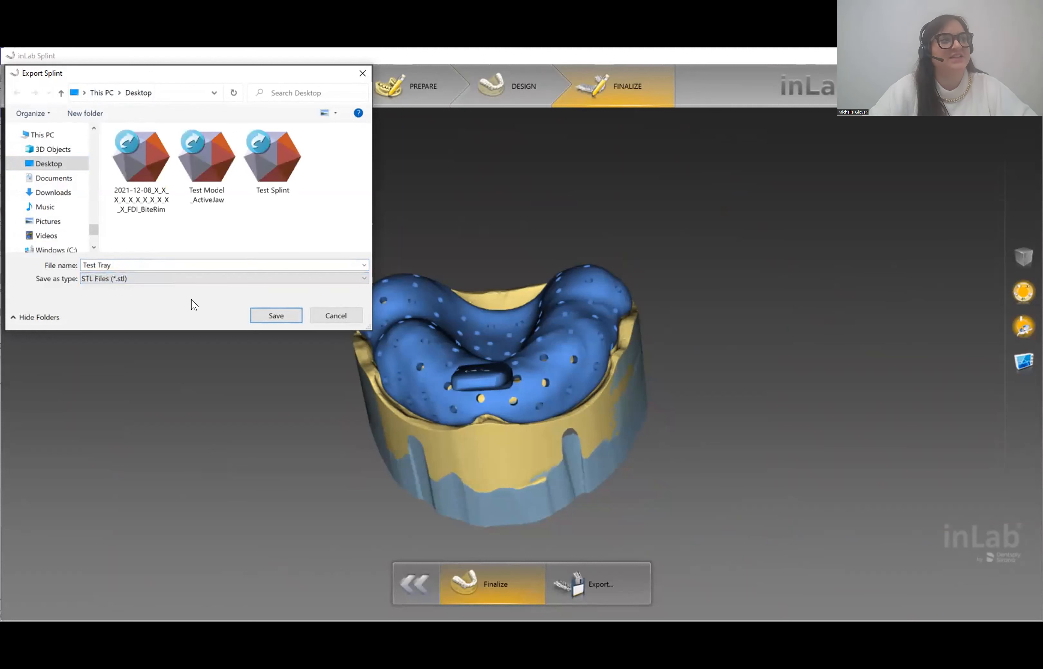
left_click(263, 316)
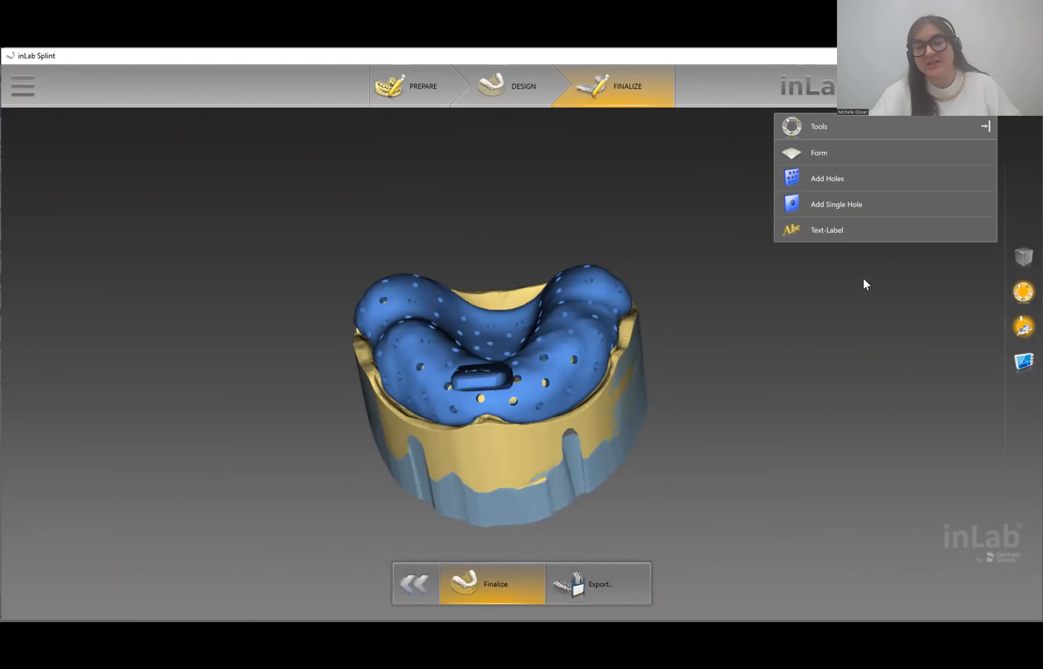
- Choose Save Case As from the main menu and select the File name field
left_click(9, 90)
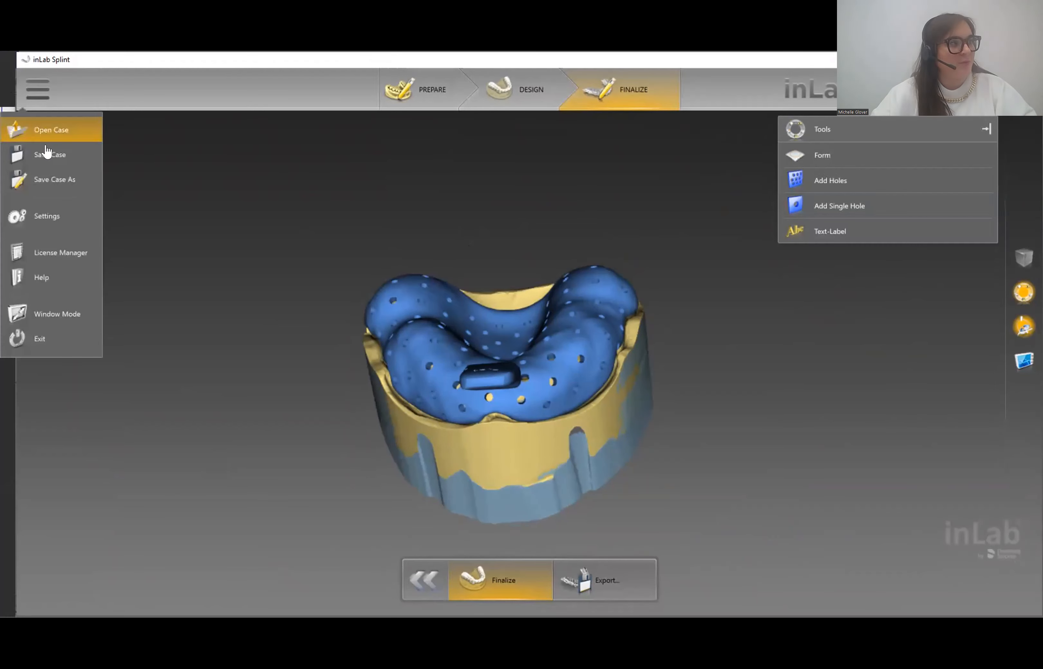
left_click(41, 176)
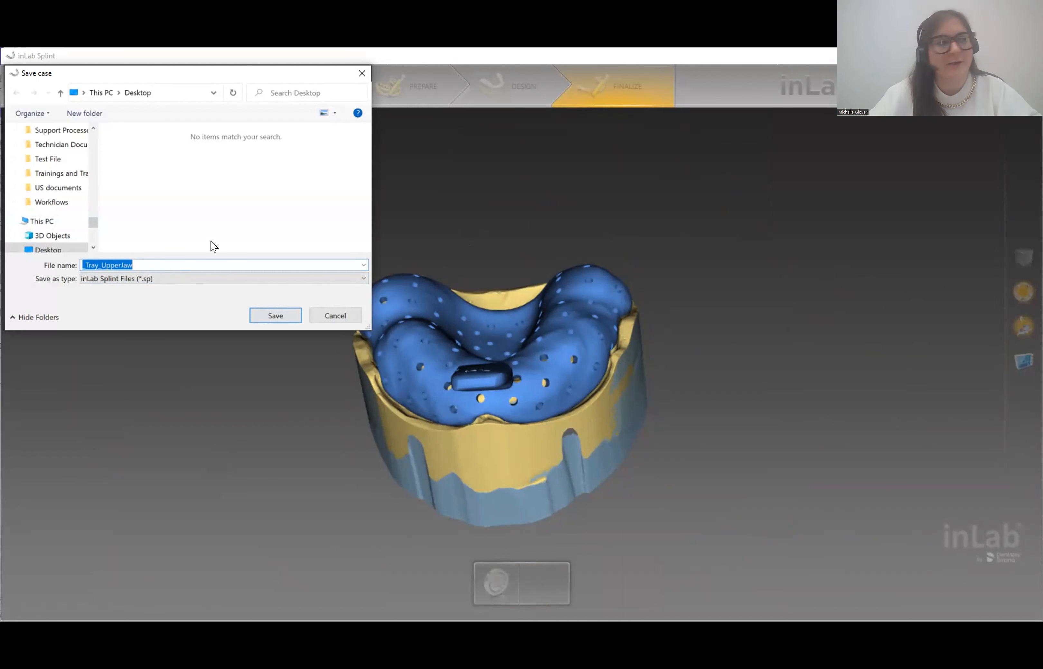
left_click(339, 317)
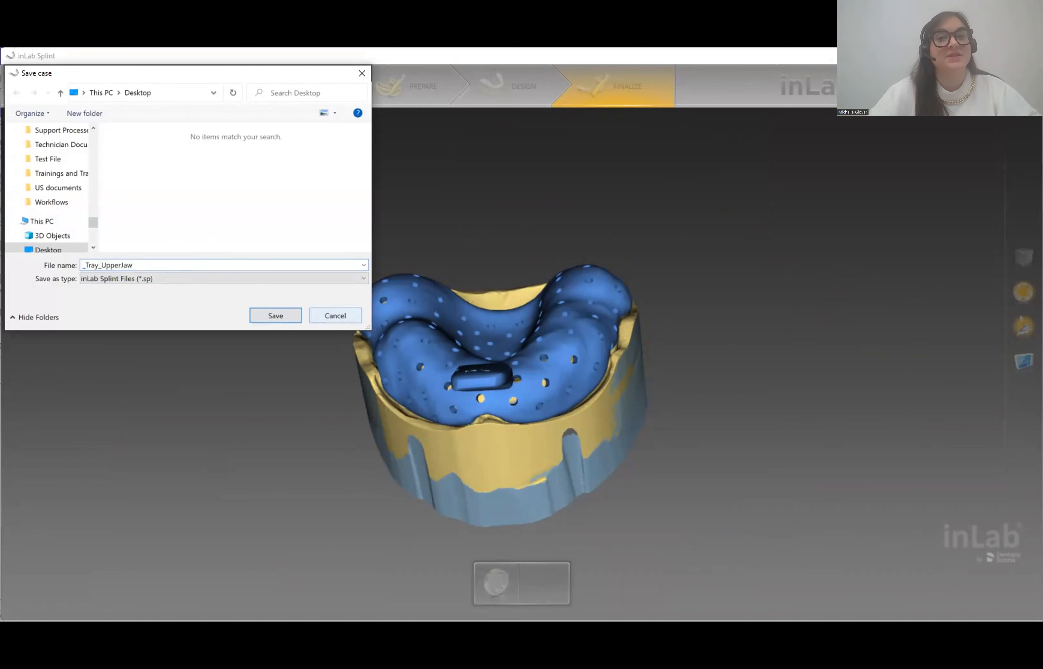
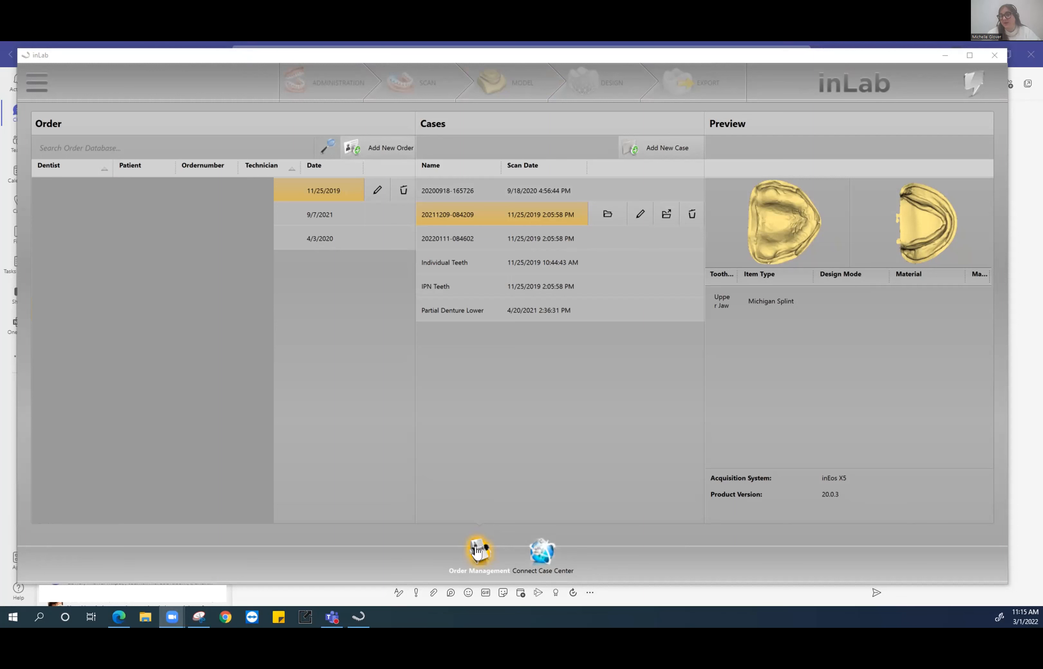
- Start a new order, clear its dentist field, then abandon the order
left_click(390, 149)
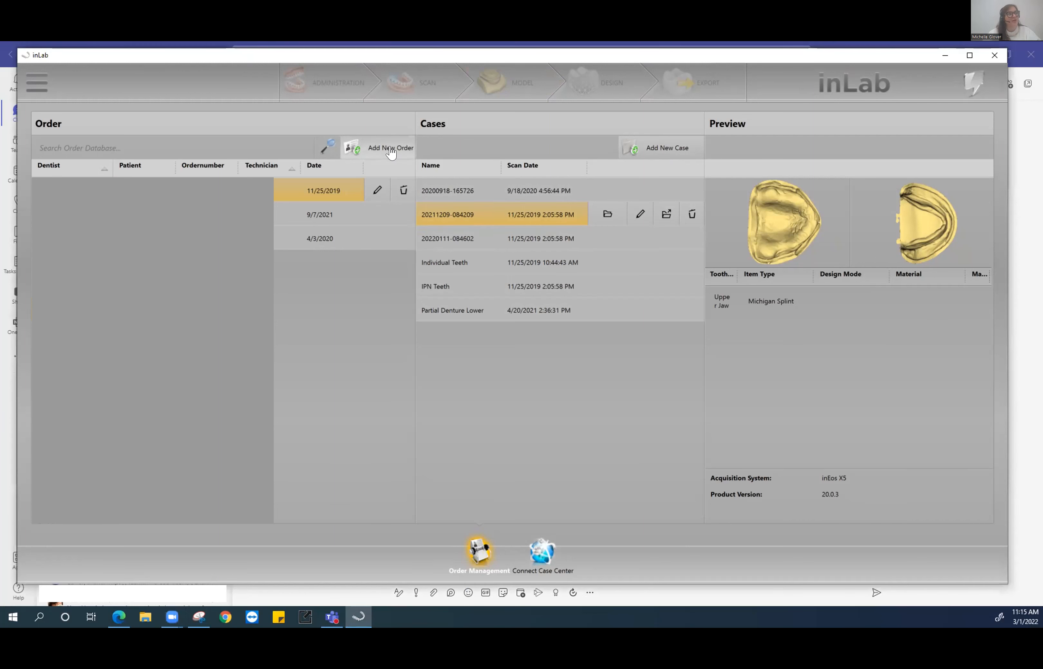
left_click(391, 149)
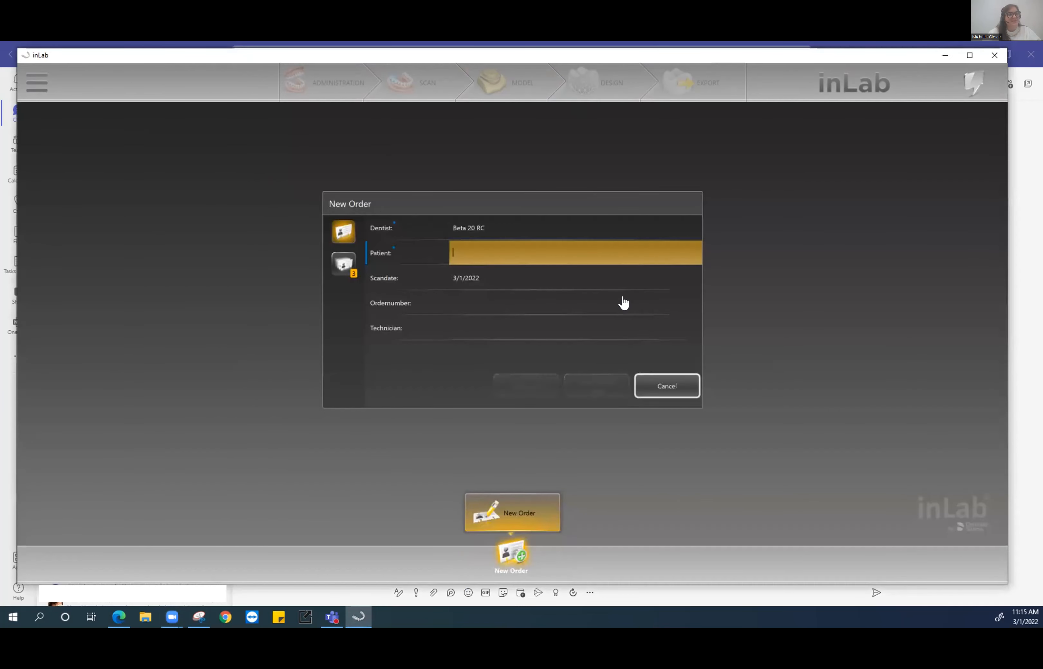
left_click(493, 228)
left_click(666, 227)
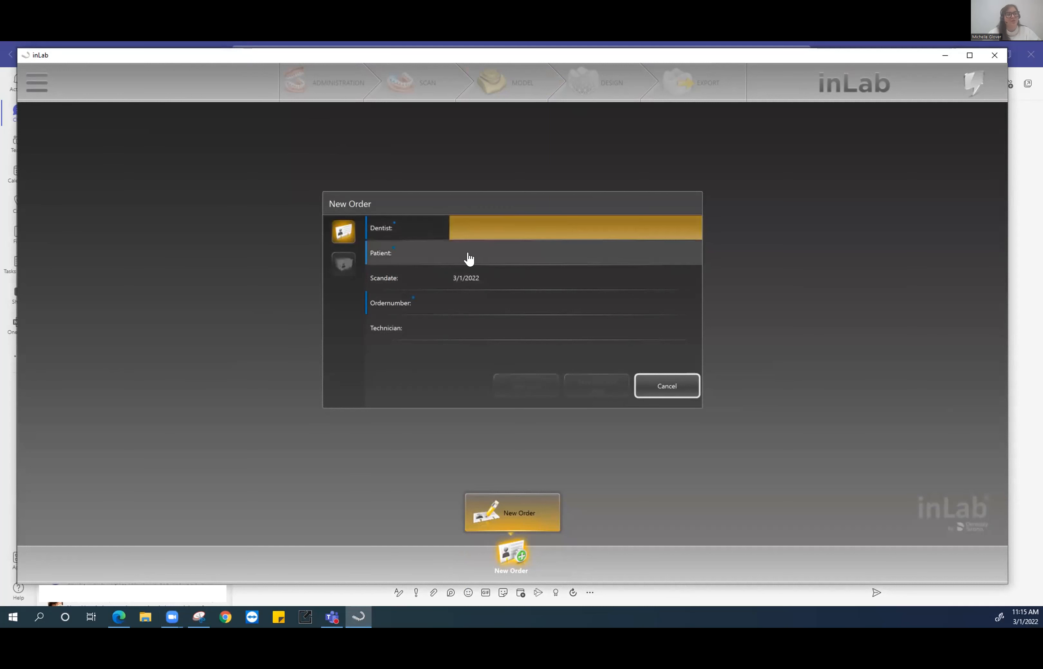
left_click(676, 388)
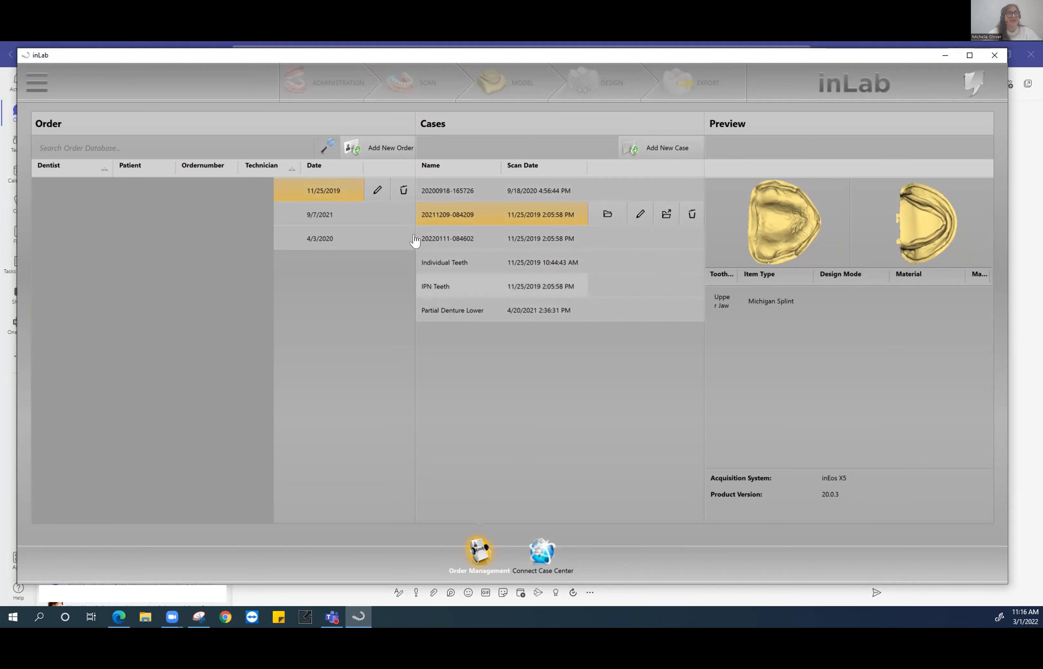
- Create a new case with the Model indication marked for both upper and lower jaws
left_click(656, 148)
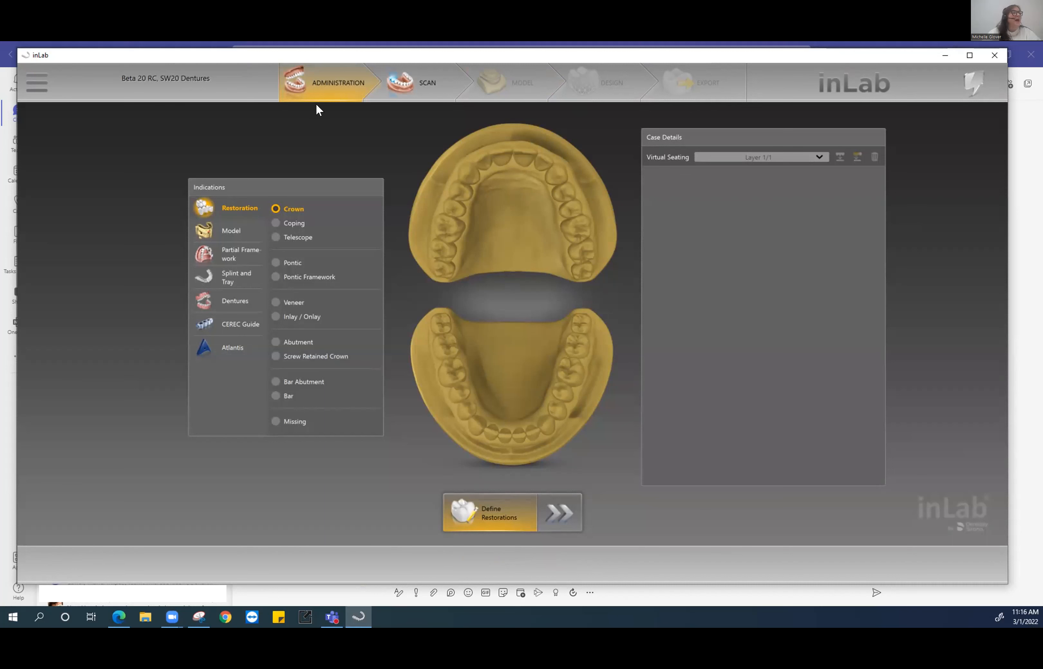
left_click(231, 232)
left_click(500, 176)
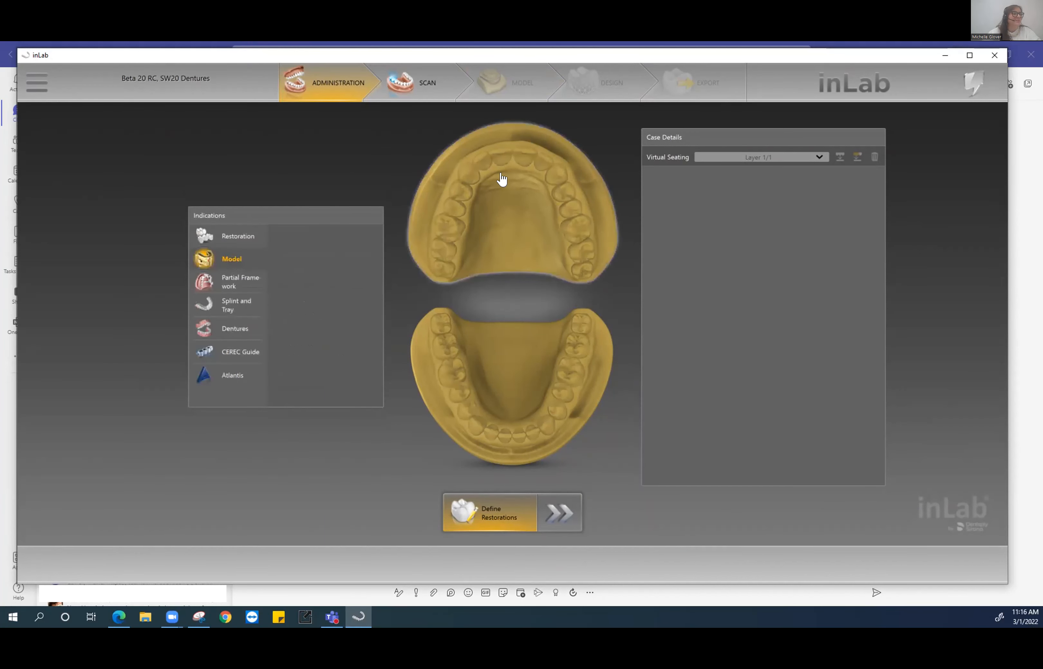
left_click(526, 413)
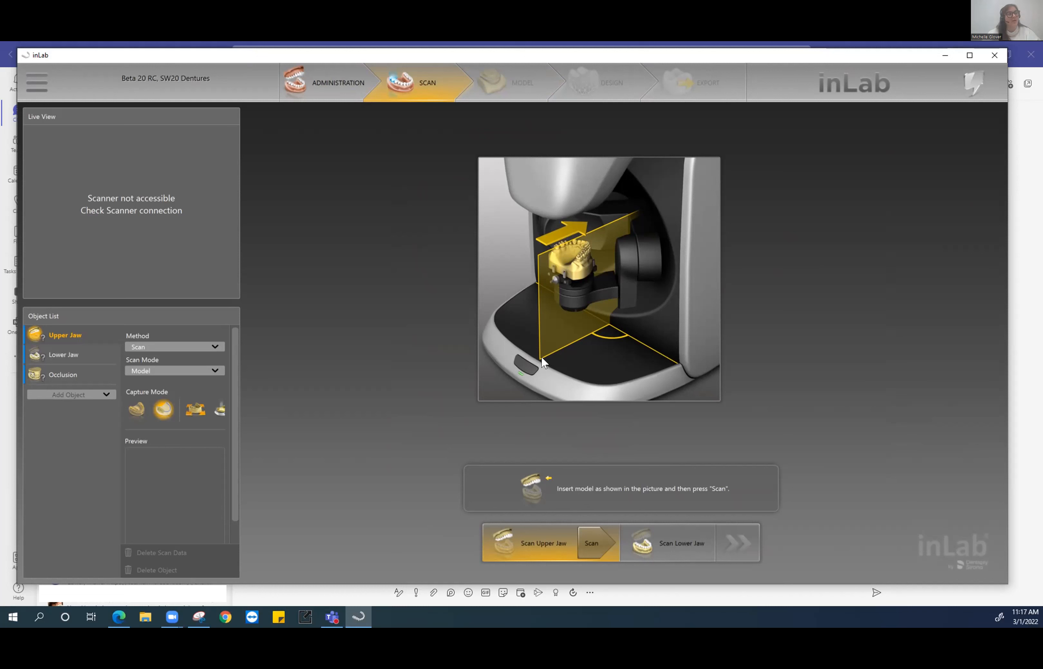
- Import m.g._UpperJaw from Practice Cases > STL Files as the upper jaw, then select Lower Jaw
left_click(214, 347)
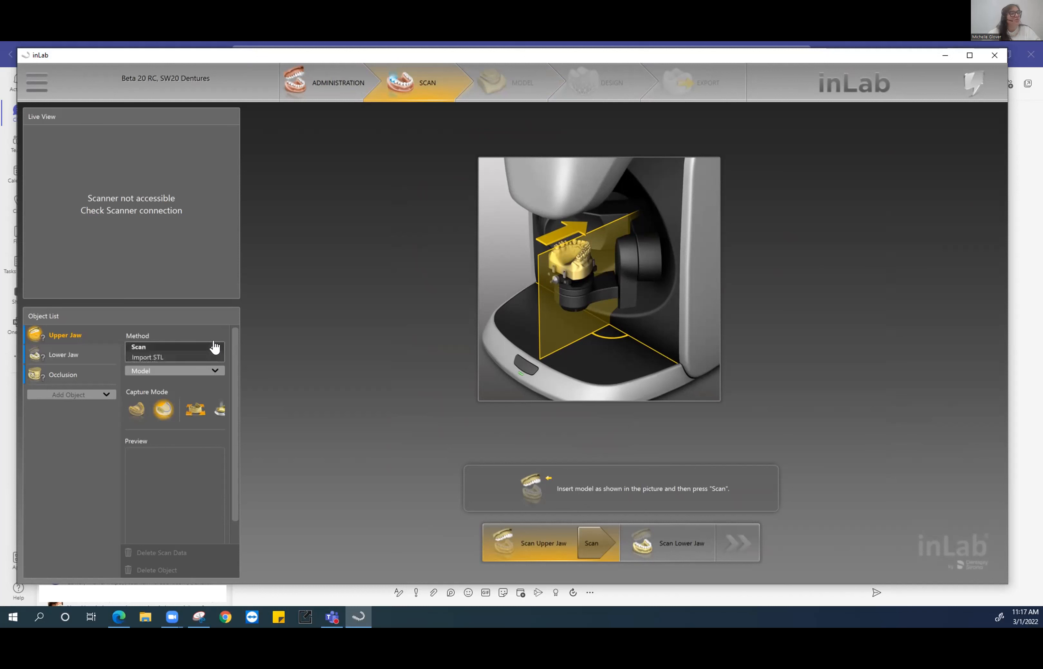
left_click(148, 355)
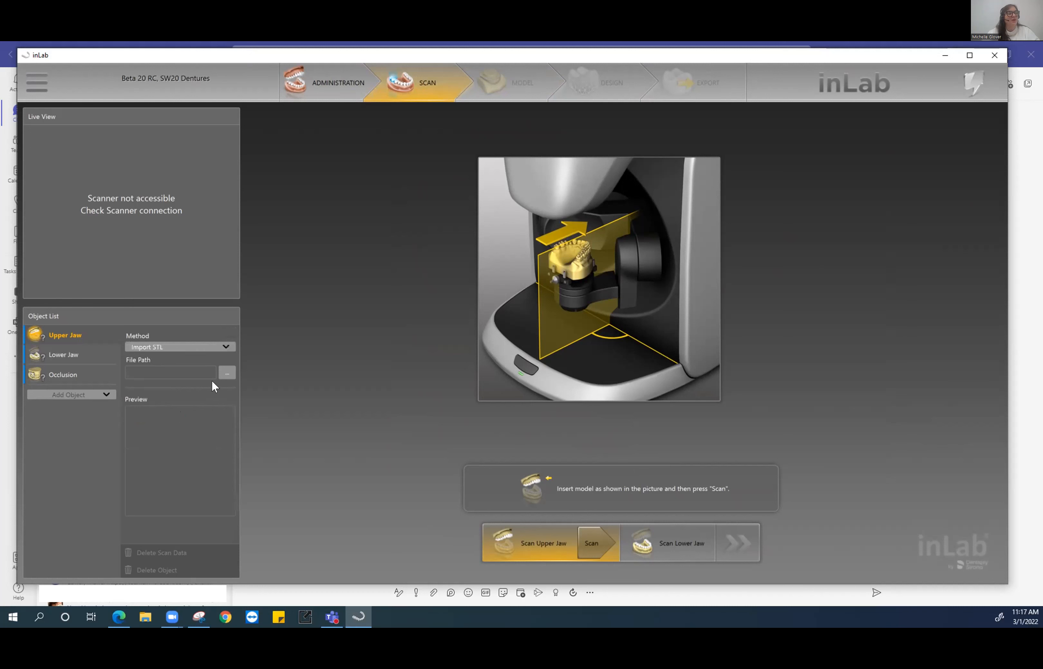
left_click(226, 372)
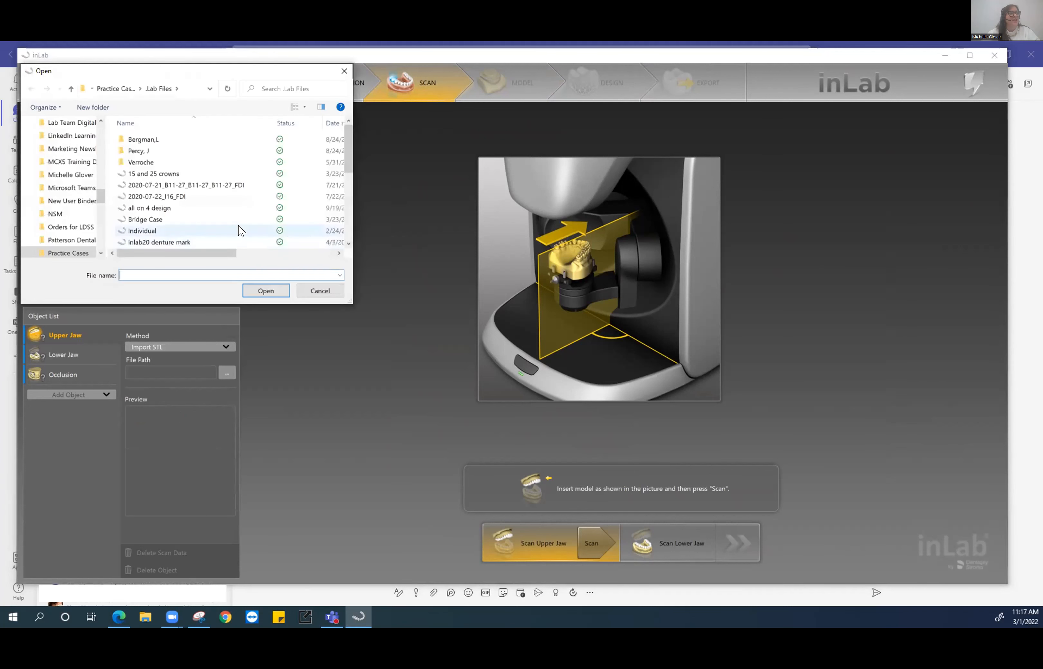
left_click(78, 252)
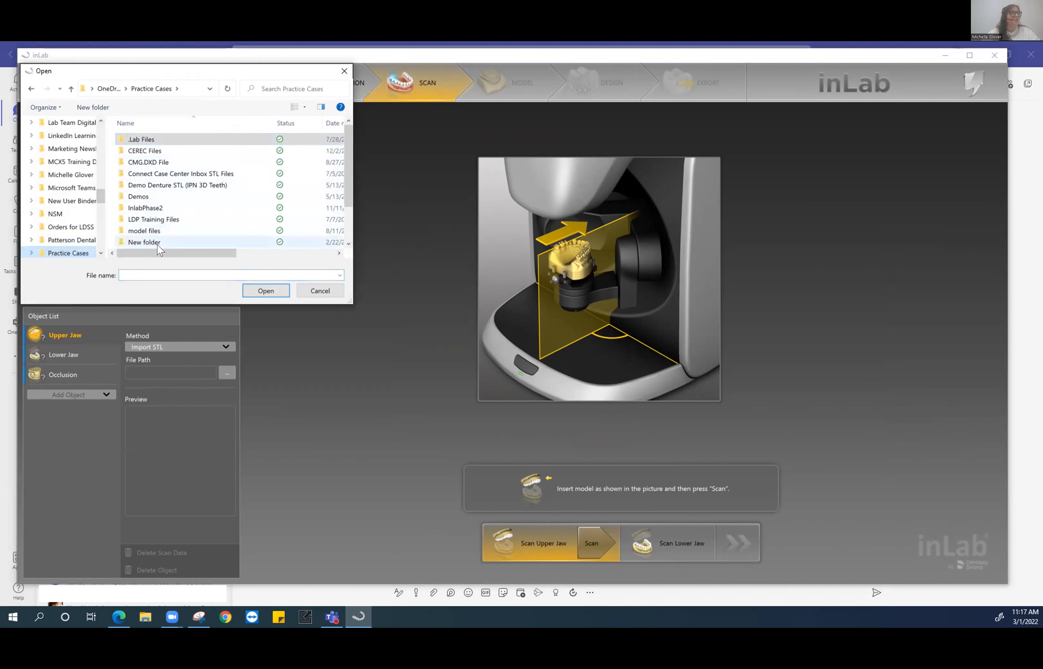
scroll(157, 250, "down", 2)
double_click(153, 206)
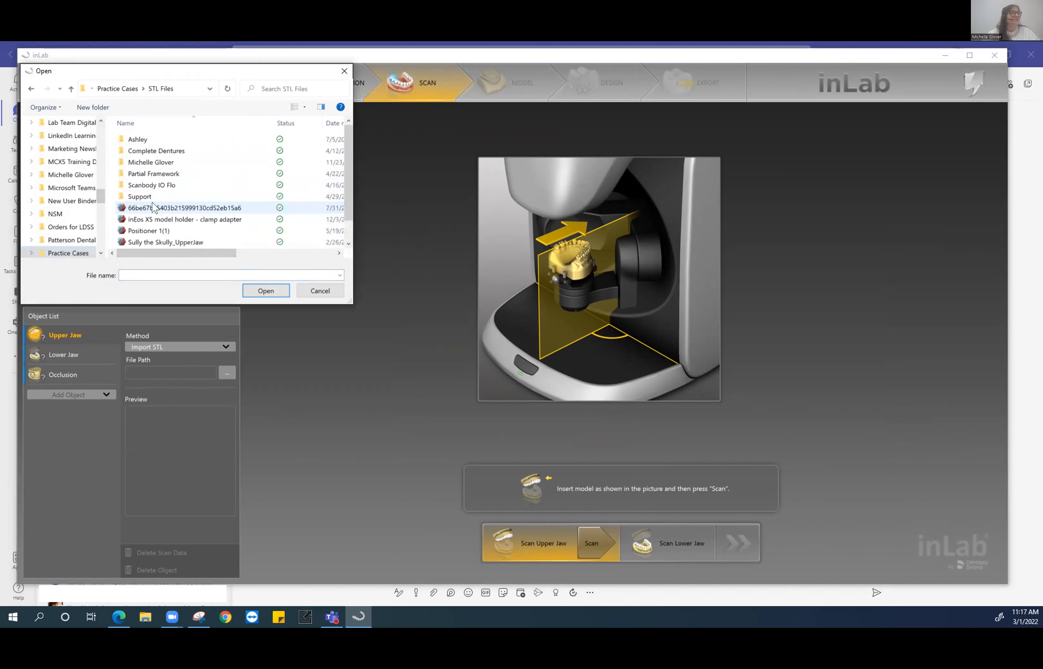
double_click(171, 162)
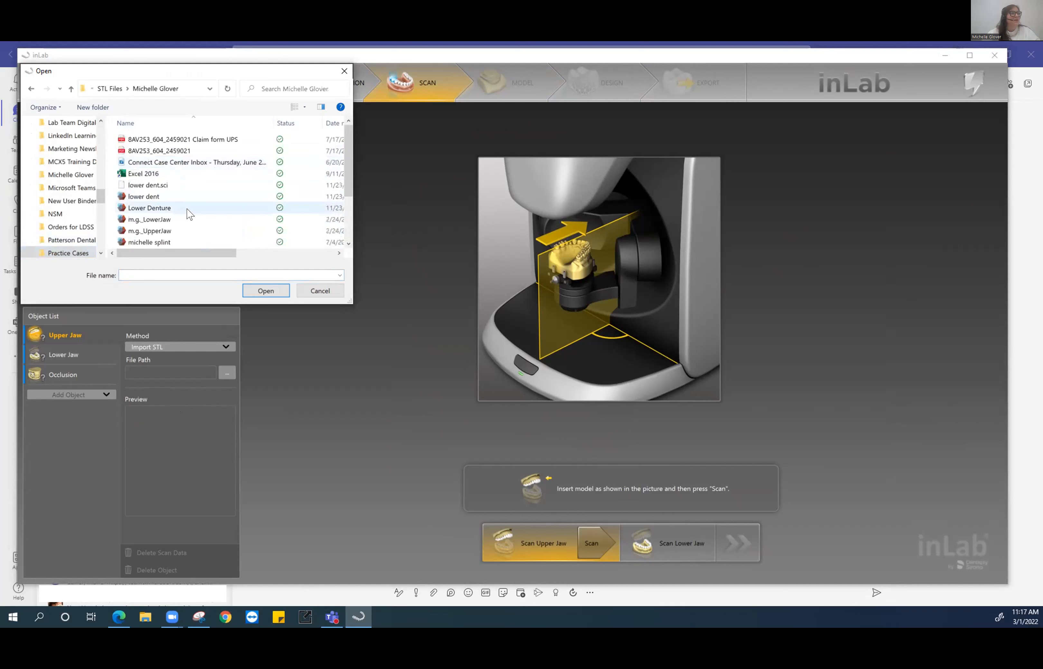
scroll(188, 214, "down", 2)
left_click(150, 162)
left_click(261, 291)
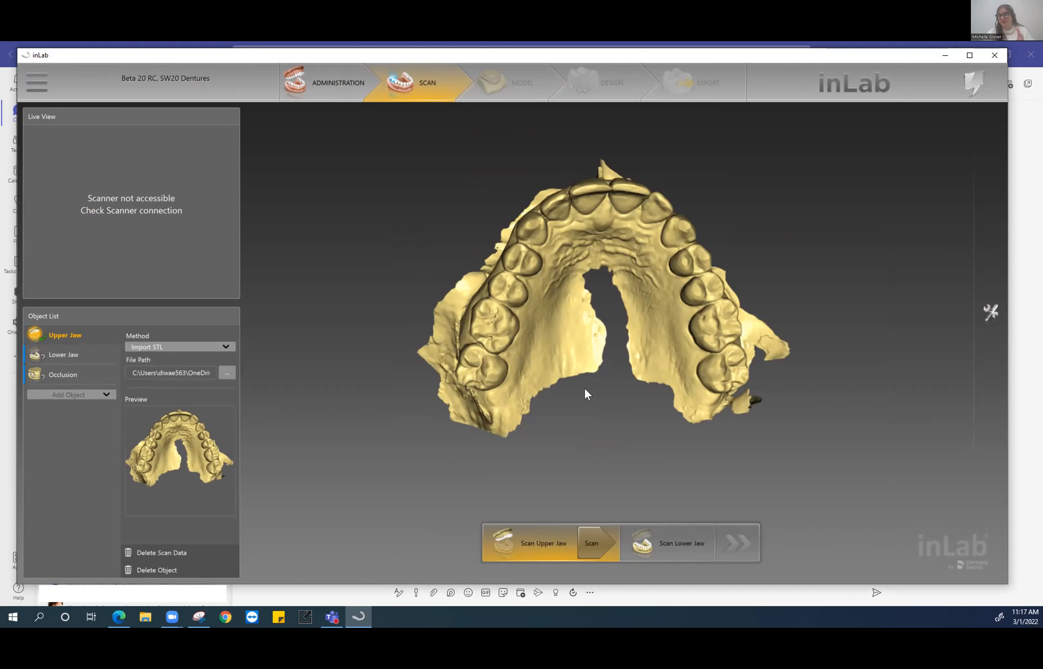
left_click(83, 357)
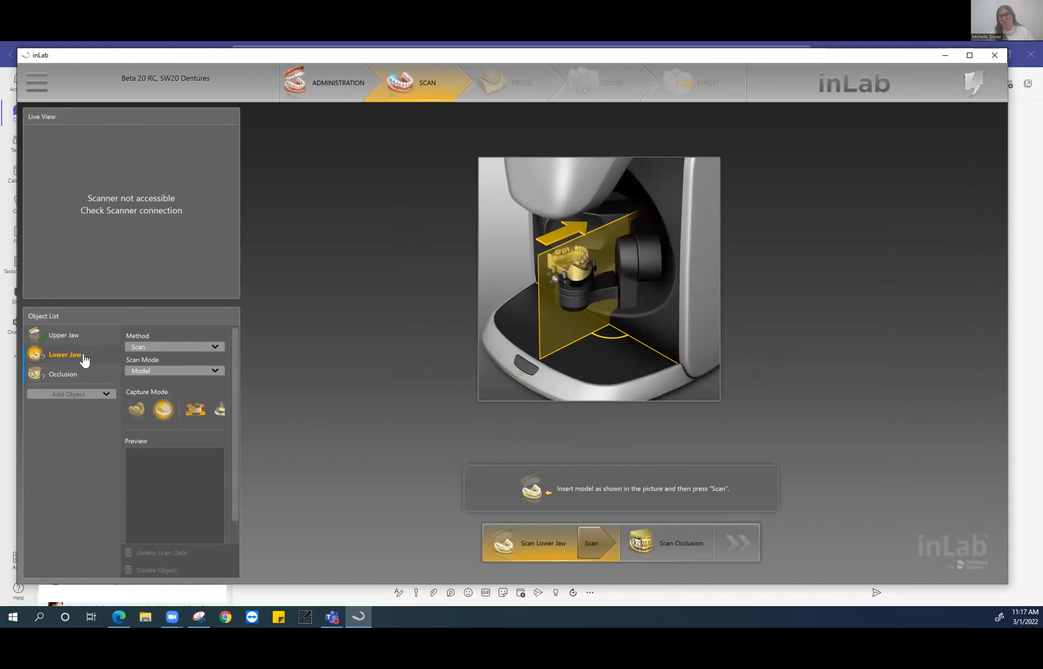
- Import m.g._LowerJaw as the lower jaw STL and rotate the model to inspect it
left_click(147, 349)
left_click(149, 357)
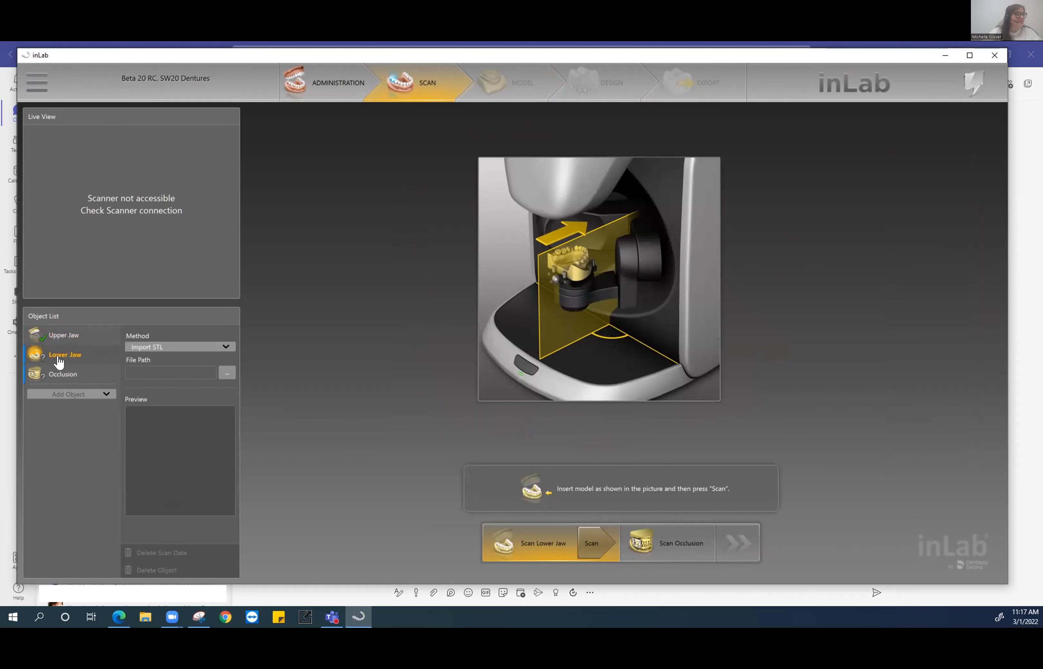
left_click(226, 372)
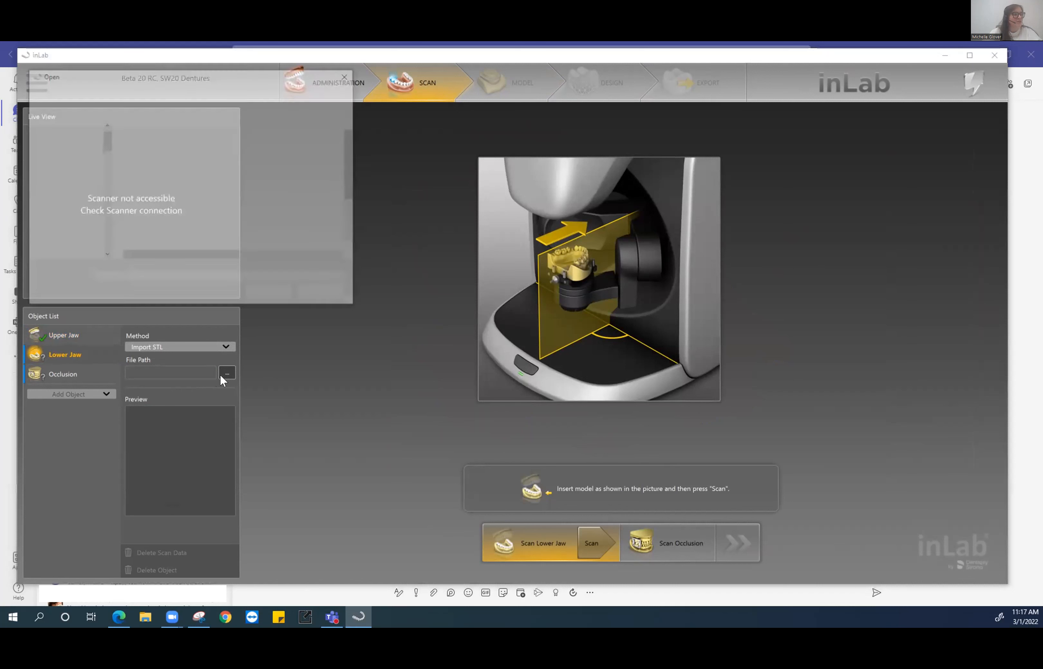
left_click(175, 220)
left_click(266, 291)
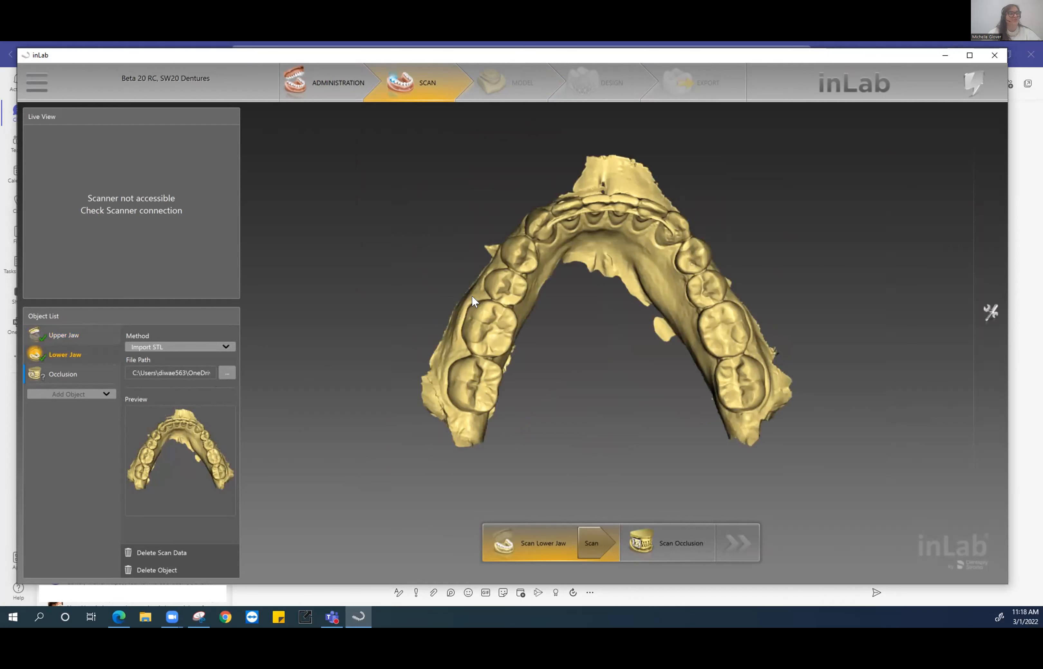
mouse_move(587, 256)
middle_mouse_down()
mouse_move(574, 348)
mouse_move(584, 243)
mouse_move(573, 252)
middle_mouse_up()
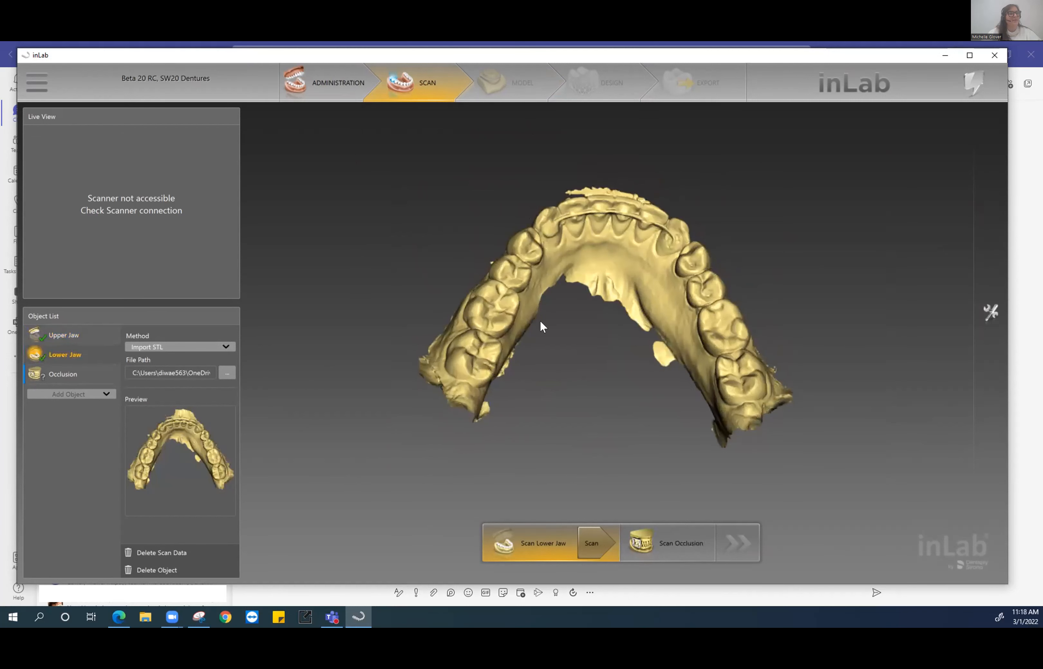
- Review the upper jaw, lower jaw and occlusion objects in turn, returning to the lower jaw
left_click(73, 333)
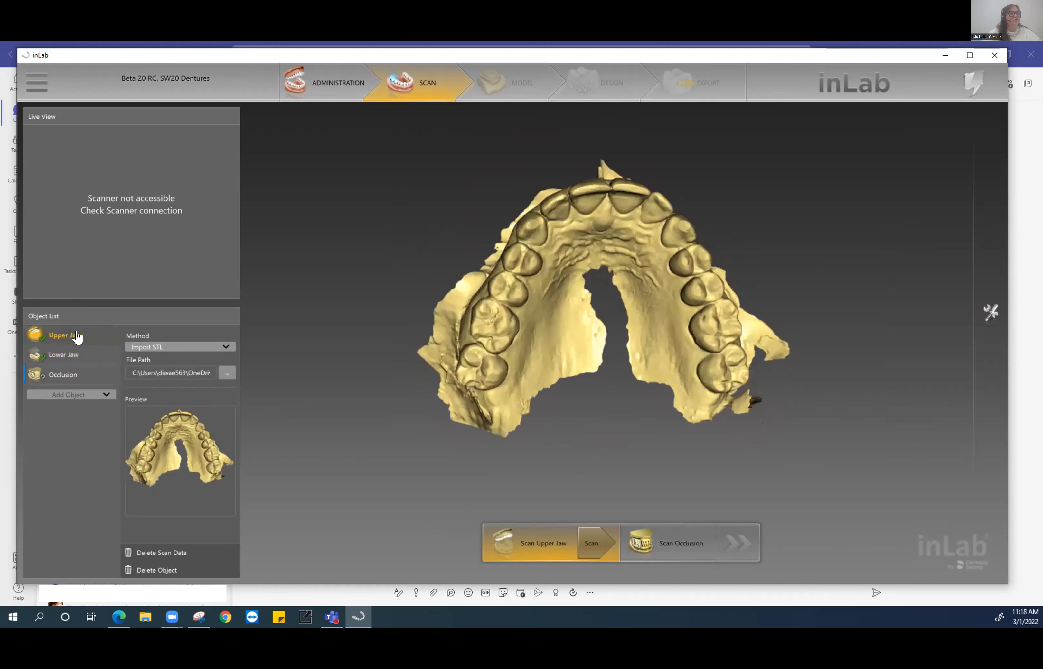
left_click(66, 355)
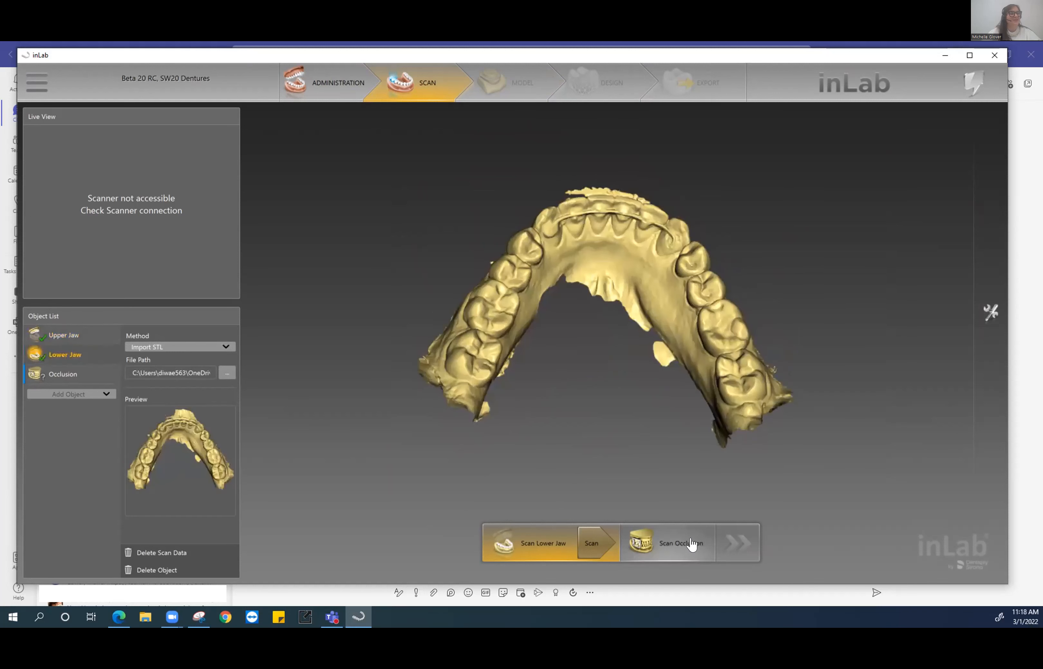
left_click(79, 373)
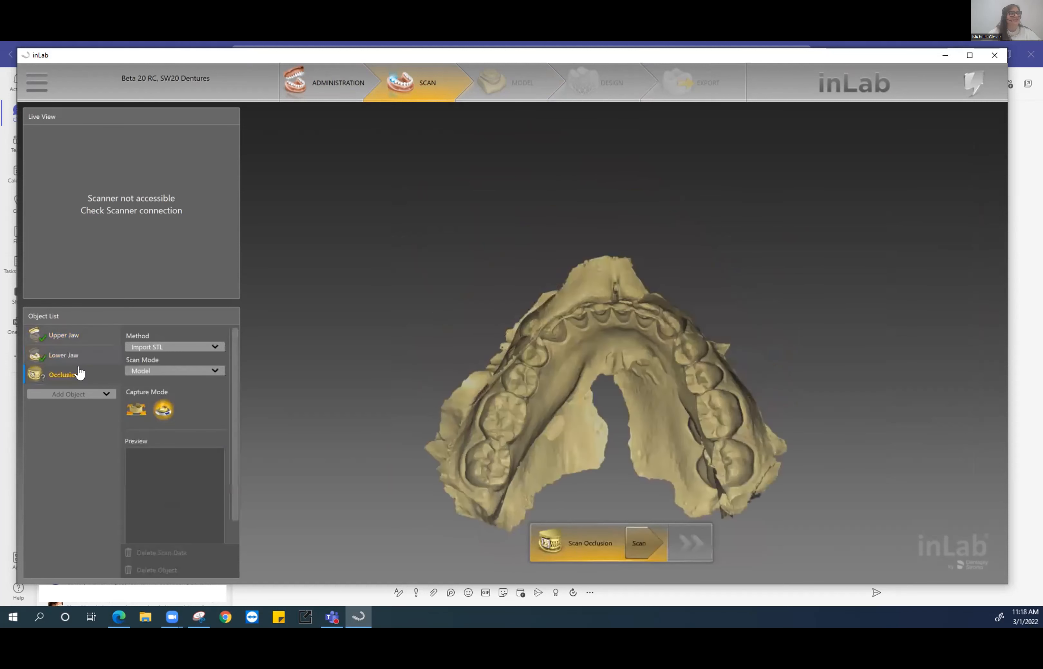
left_click(68, 345)
left_click(62, 355)
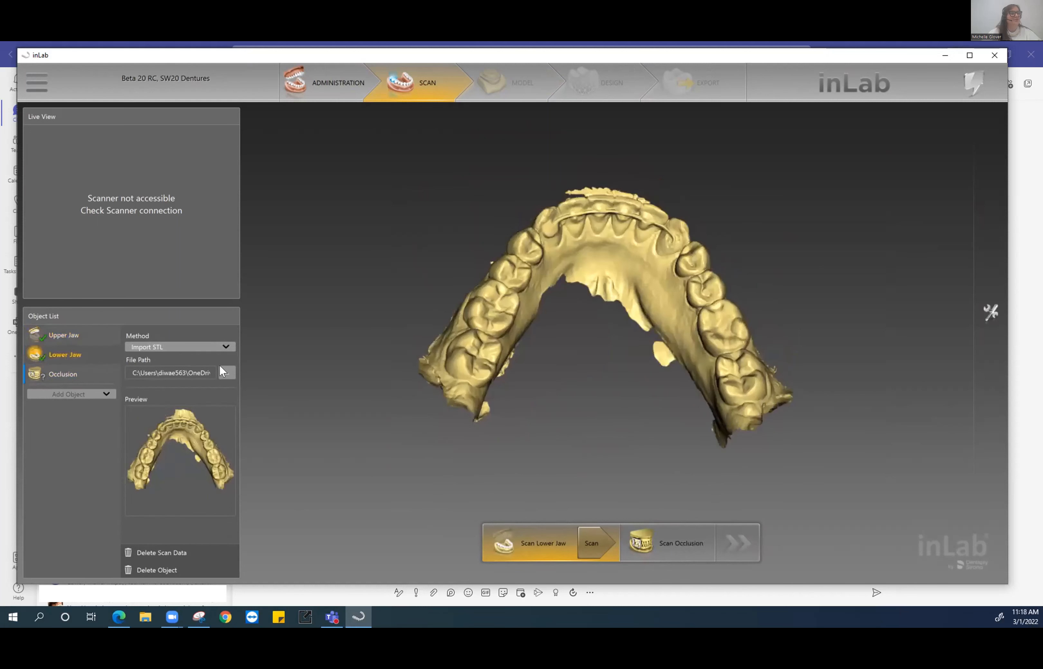
- Reload m.g._LowerJaw for the lower jaw, confirming deletion of its existing scan data
left_click(224, 375)
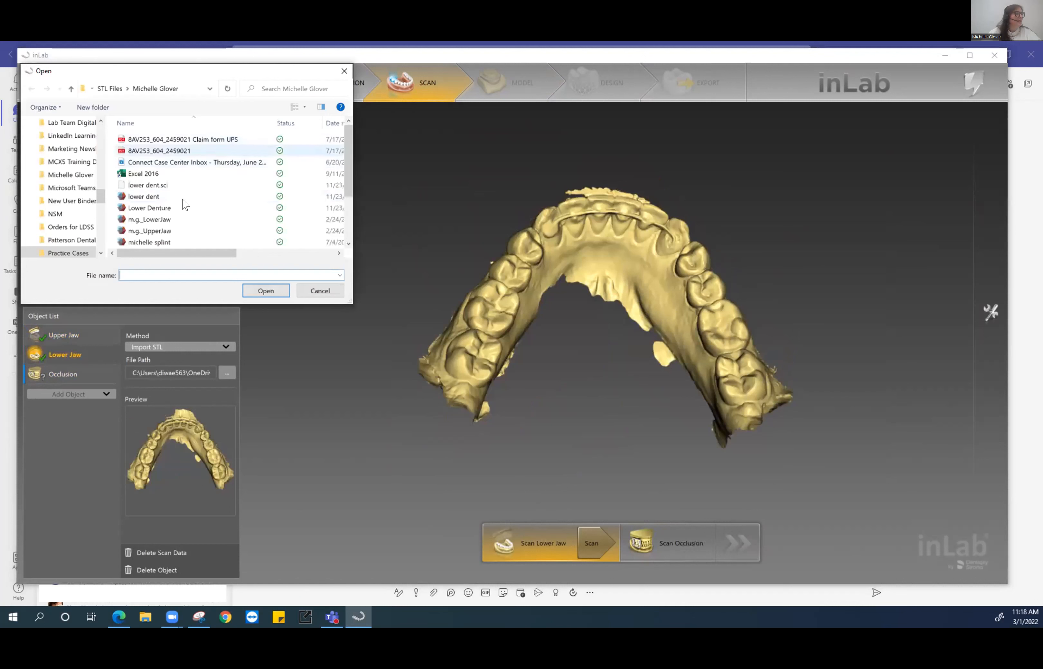
scroll(249, 258, "down", 2)
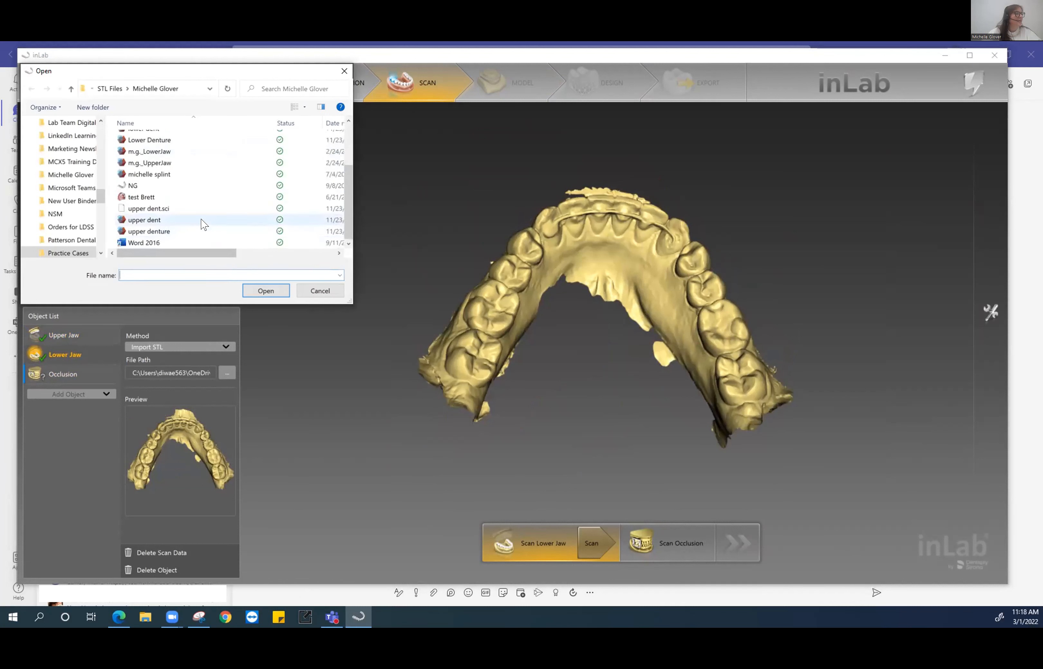
scroll(202, 224, "up", 2)
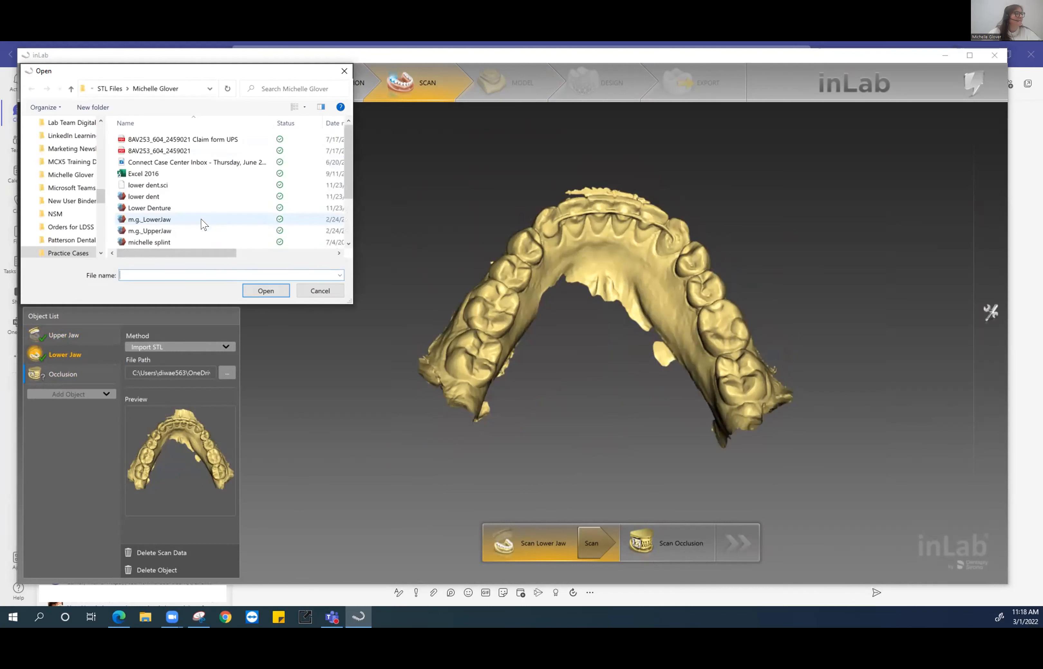
left_click(145, 219)
left_click(265, 291)
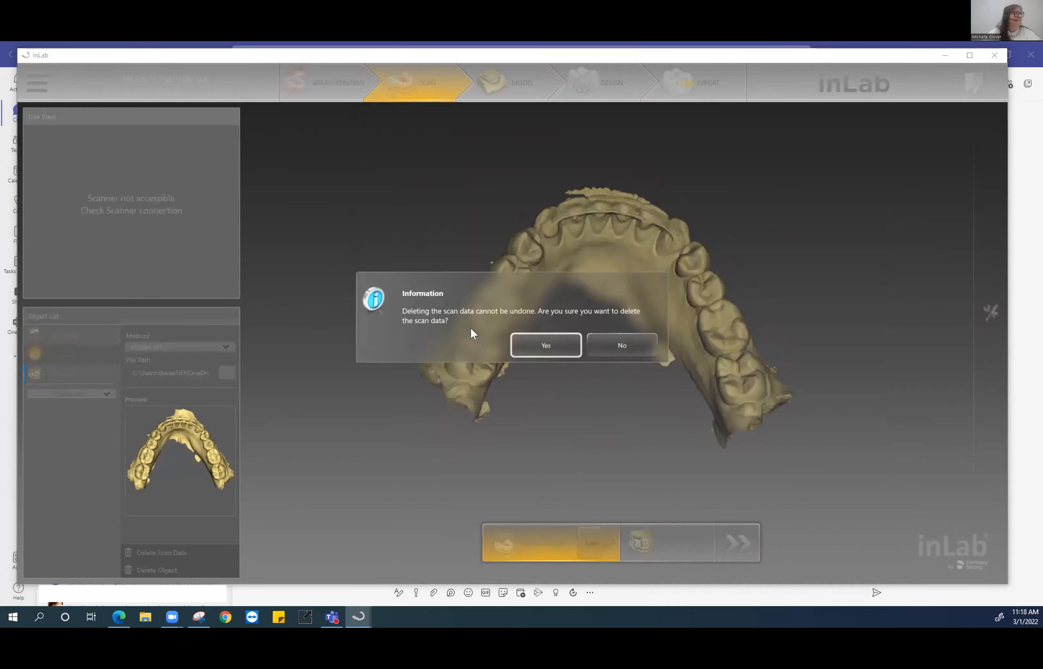
left_click(538, 344)
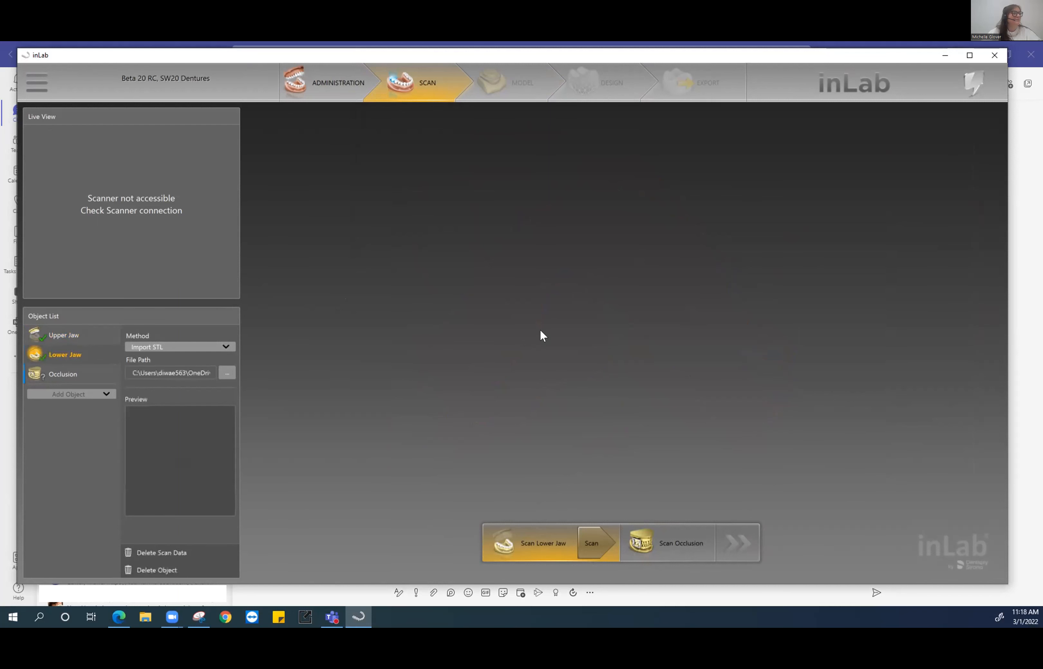
- Rotate the jaw model to side and front views, then select the Occlusion object
middle_click_drag(645, 407, 479, 400)
middle_click_drag(710, 294, 504, 346)
left_click(113, 380)
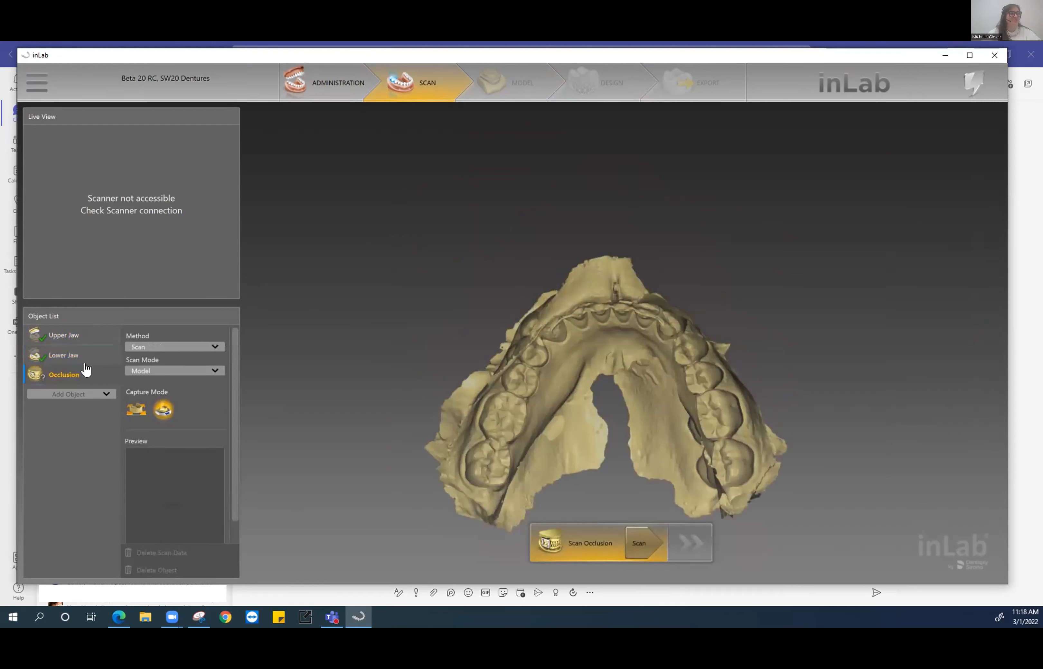
- Set the occlusion method to Import STL, load the lower-jaw STL, and advance to Model
left_click(146, 346)
left_click(151, 363)
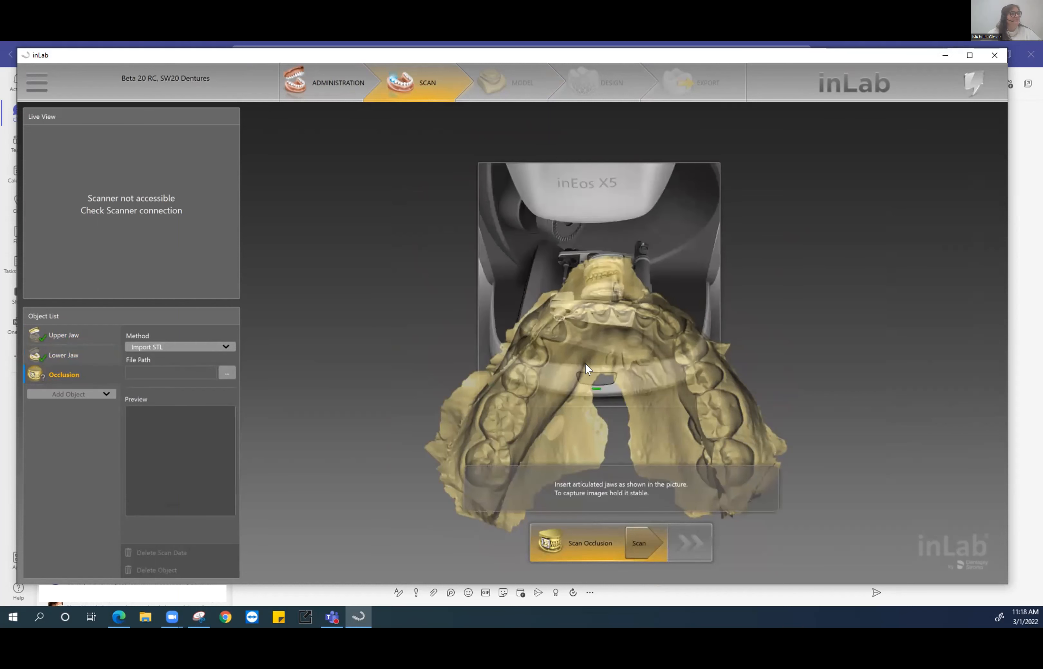
left_click(226, 373)
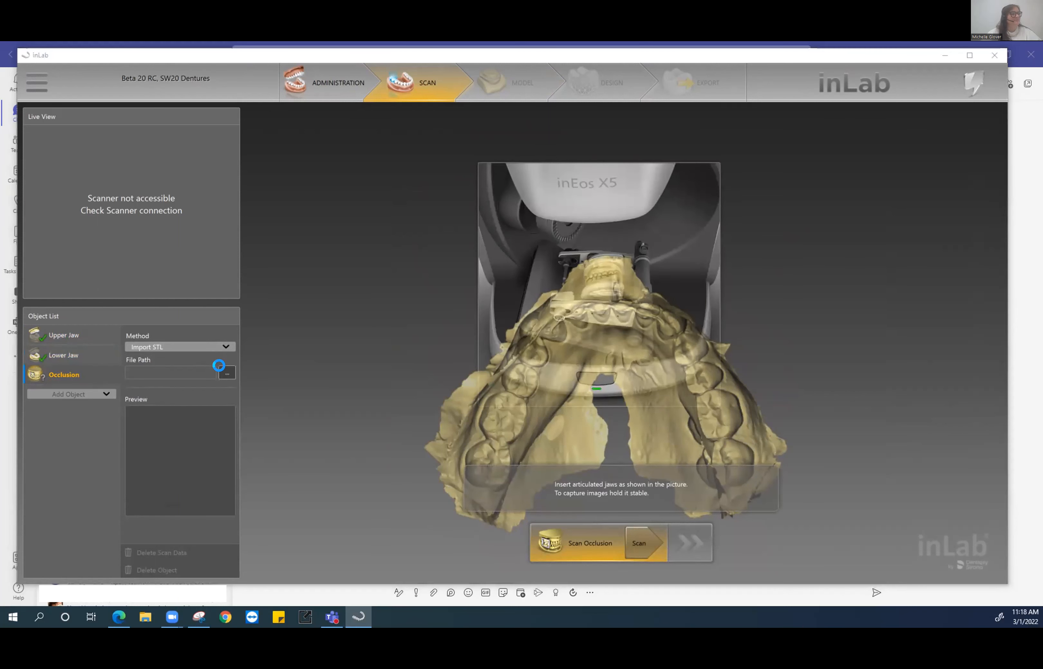
left_click(162, 220)
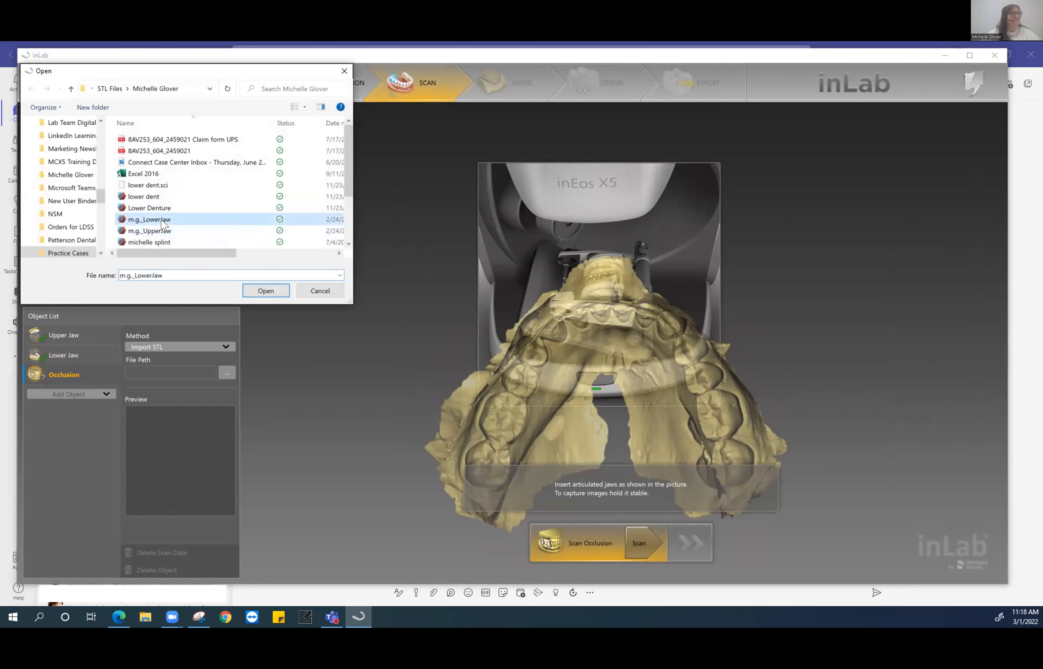
left_click(254, 289)
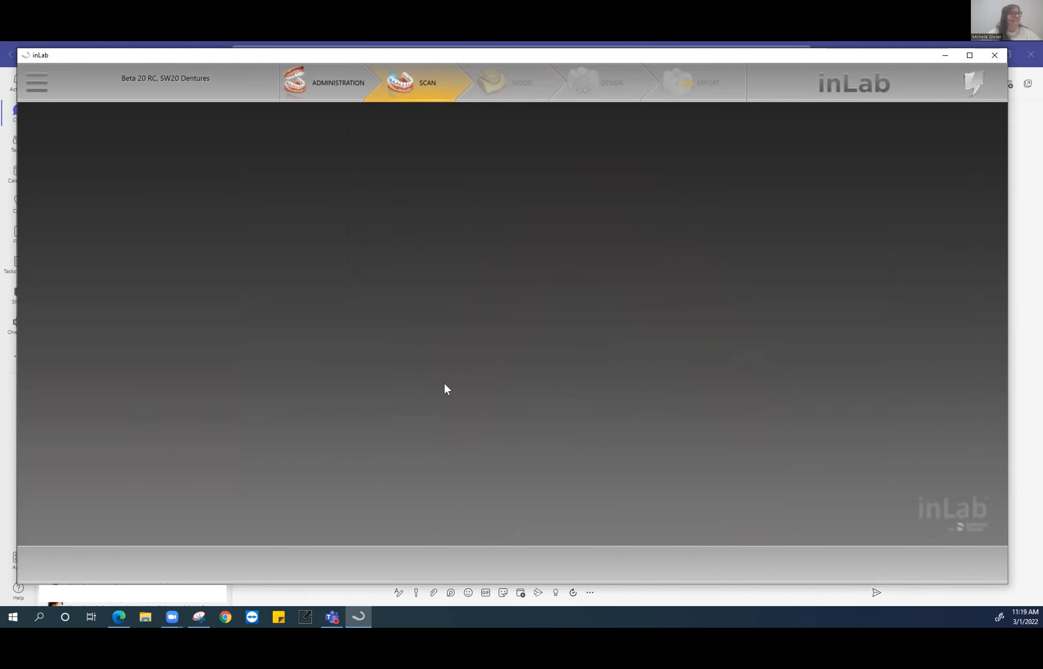
left_click(530, 82)
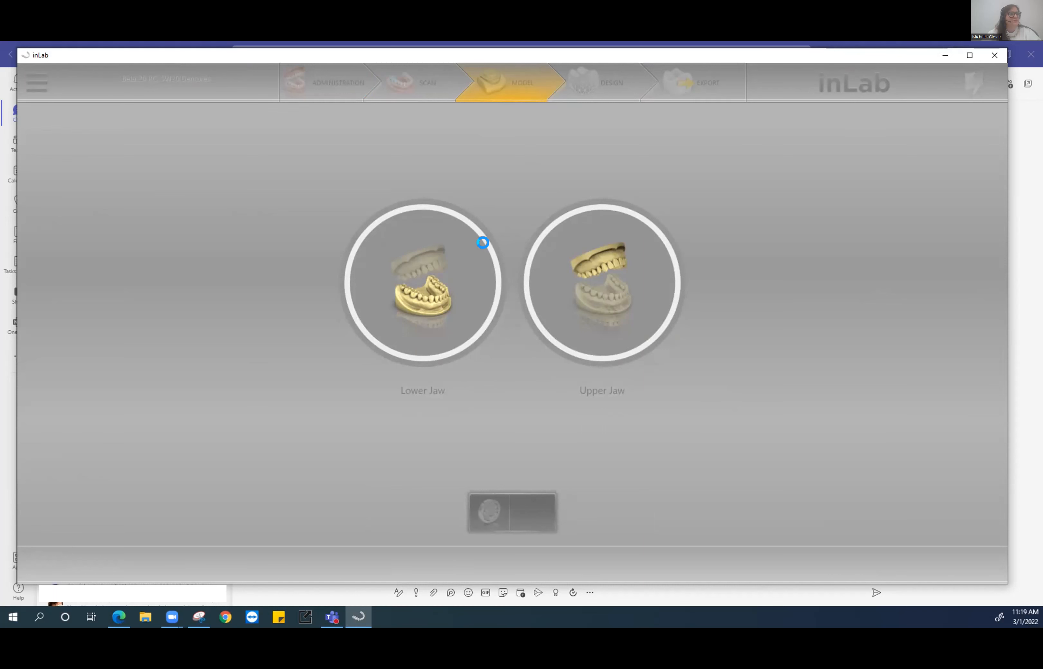
- Open the lower jaw model, rotate to a front view, and analyse contacts with the upper jaw at 50%
left_click(470, 288)
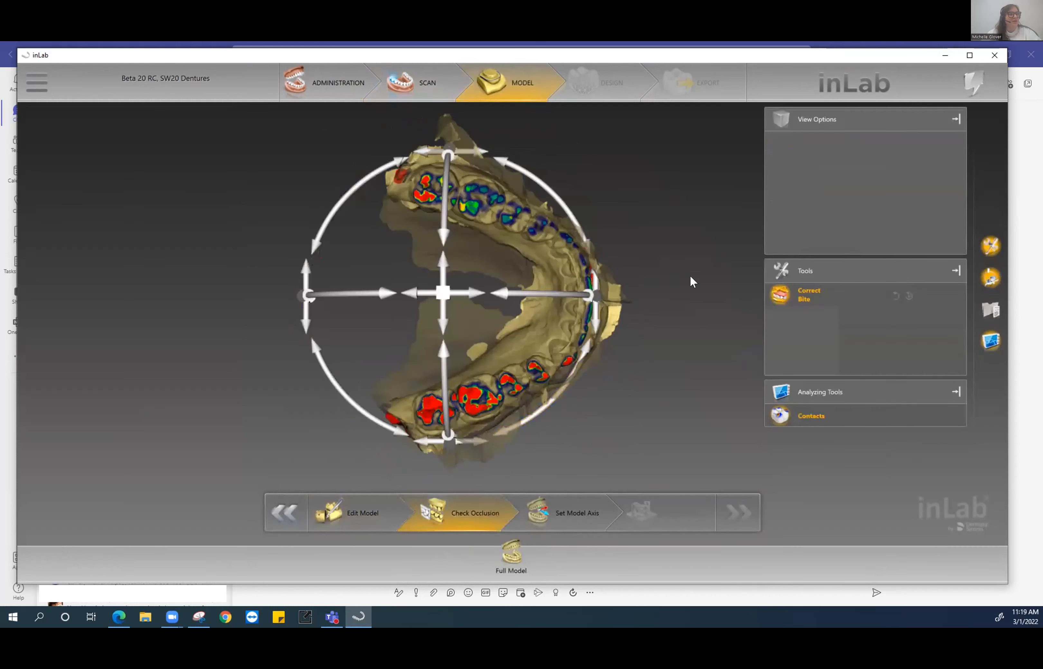
left_click_drag(573, 410, 458, 375)
left_click_drag(665, 304, 698, 298)
left_click(803, 417)
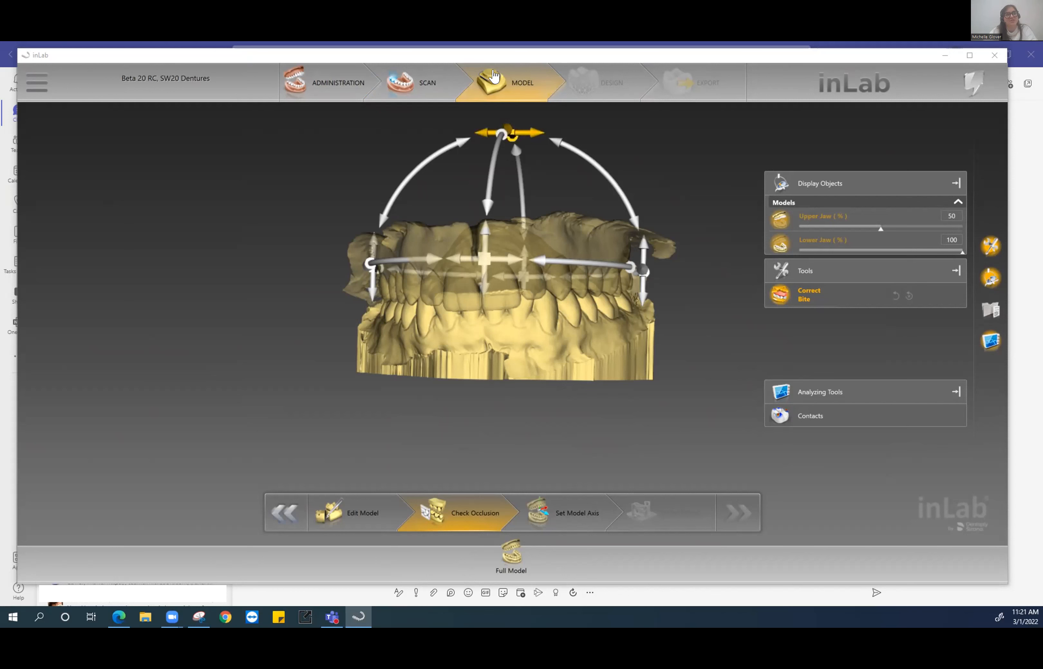
left_click(34, 89)
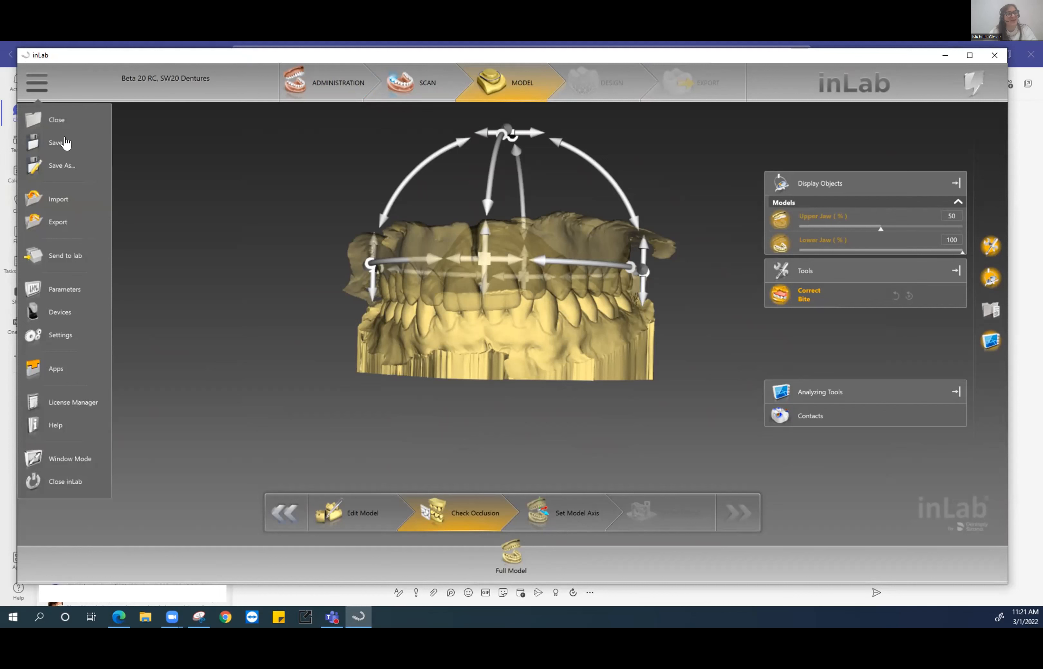
- Export the case as STL Highest resolution under the file name 'Models for Lab'
left_click(61, 224)
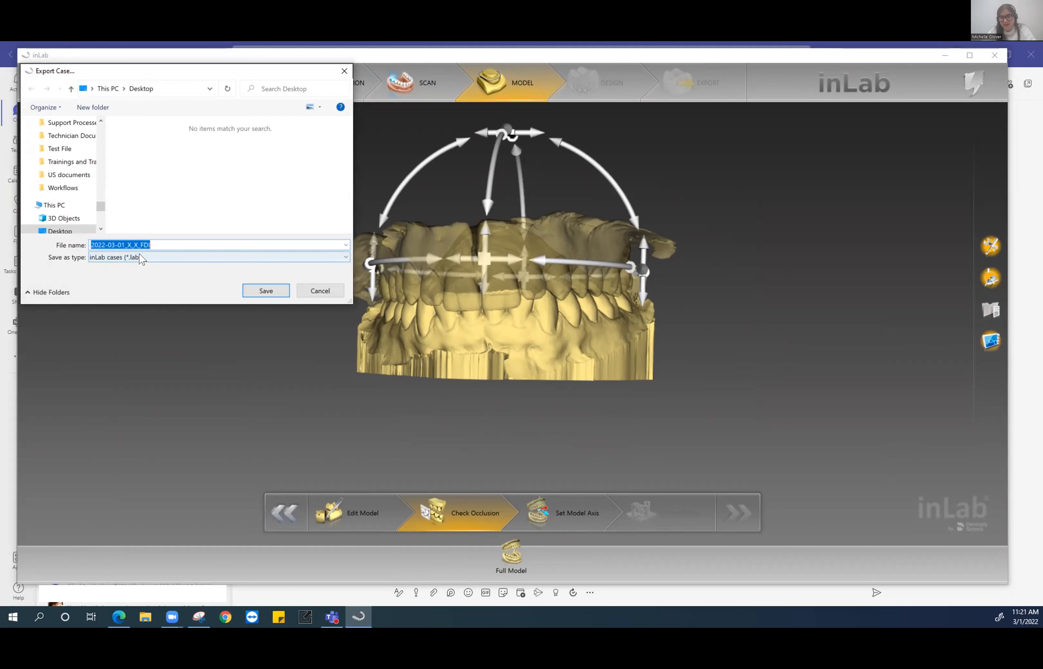
left_click(141, 258)
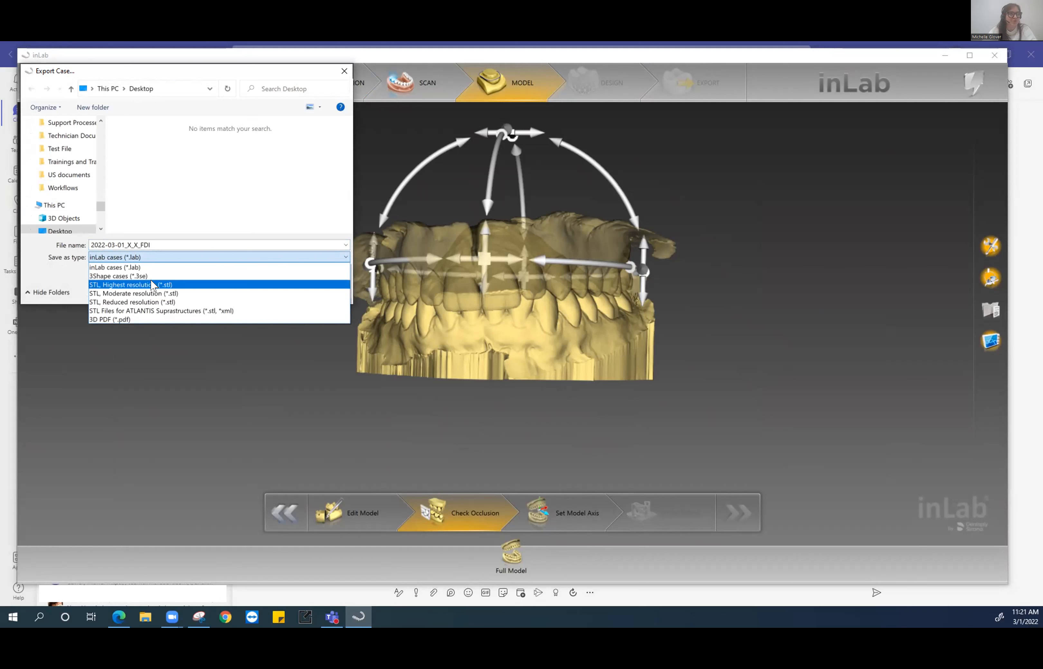
left_click(153, 285)
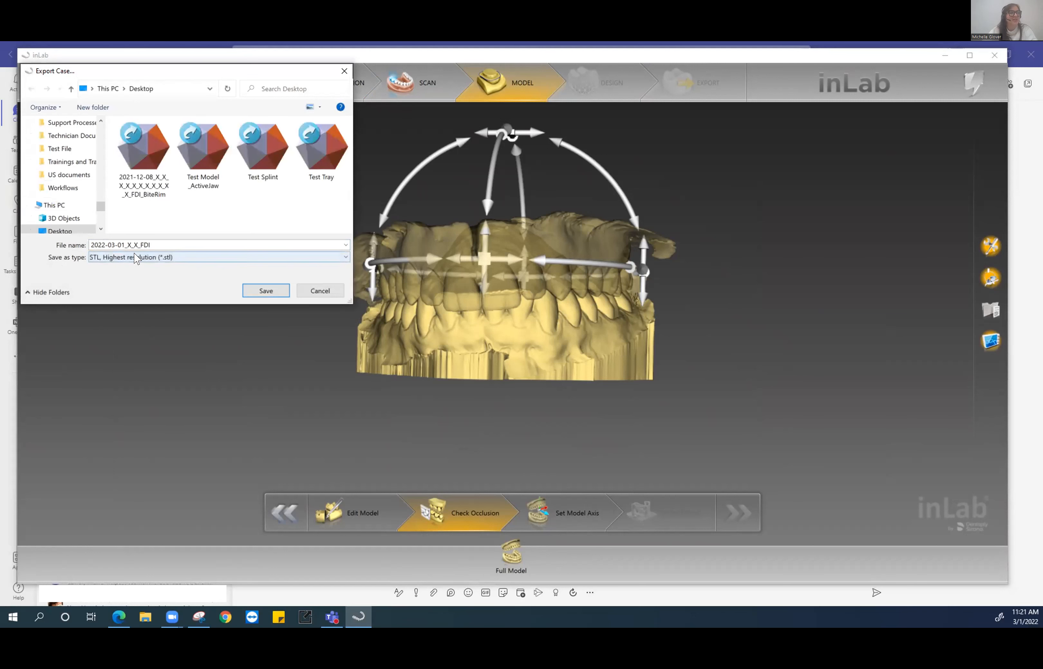
key("shift+Tab")
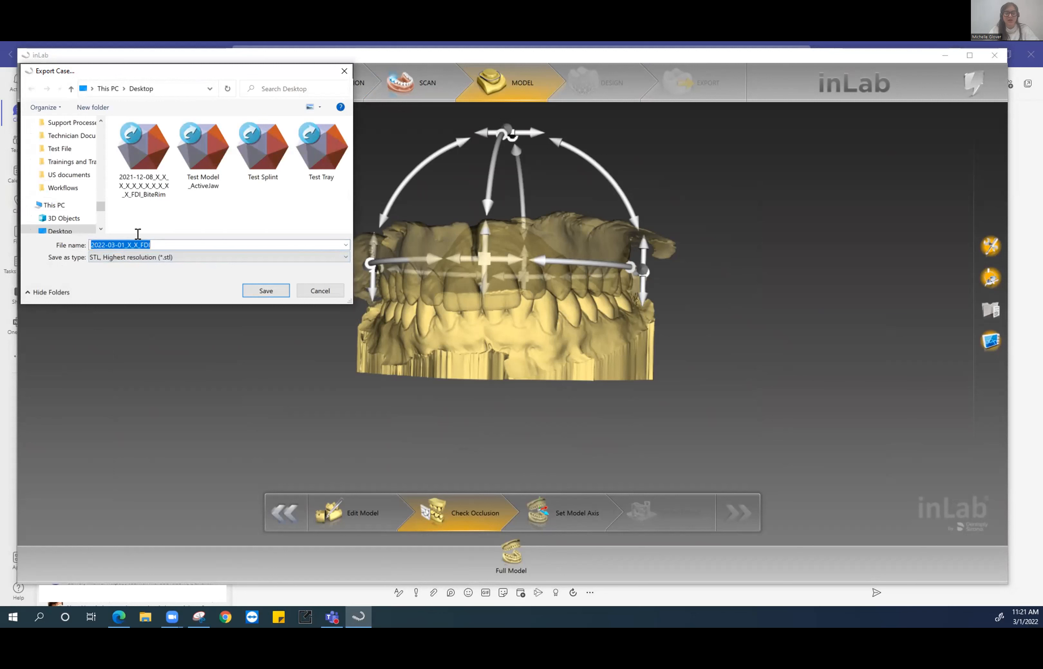
type("Models for Lab")
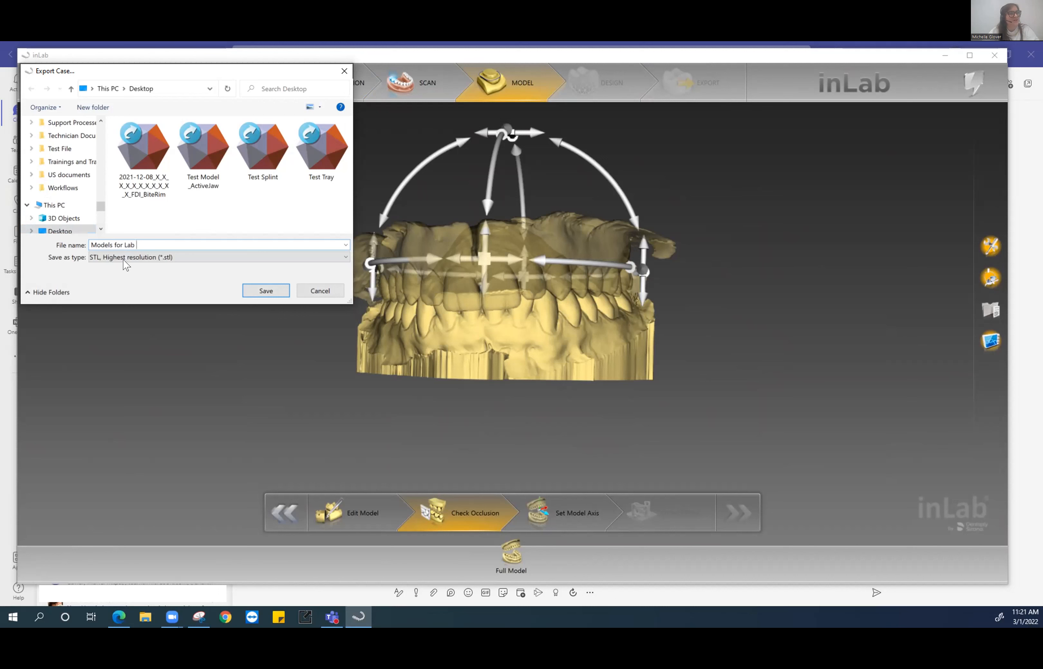
left_click(263, 292)
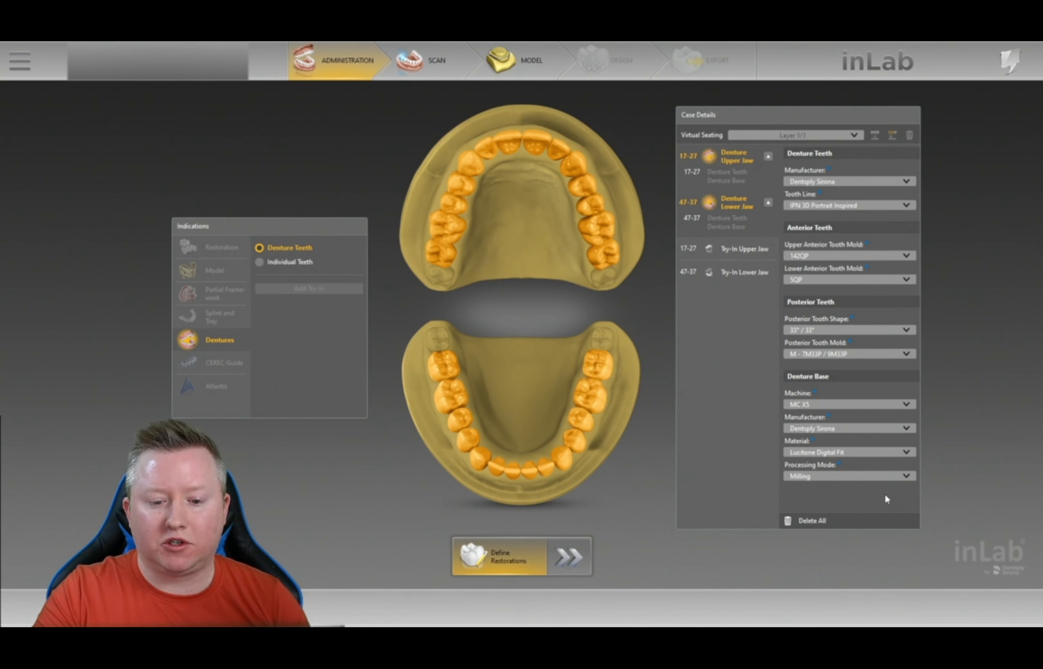
- Delete all existing restorations and define full dentures for both upper and lower jaws
left_click(853, 521)
left_click(550, 349)
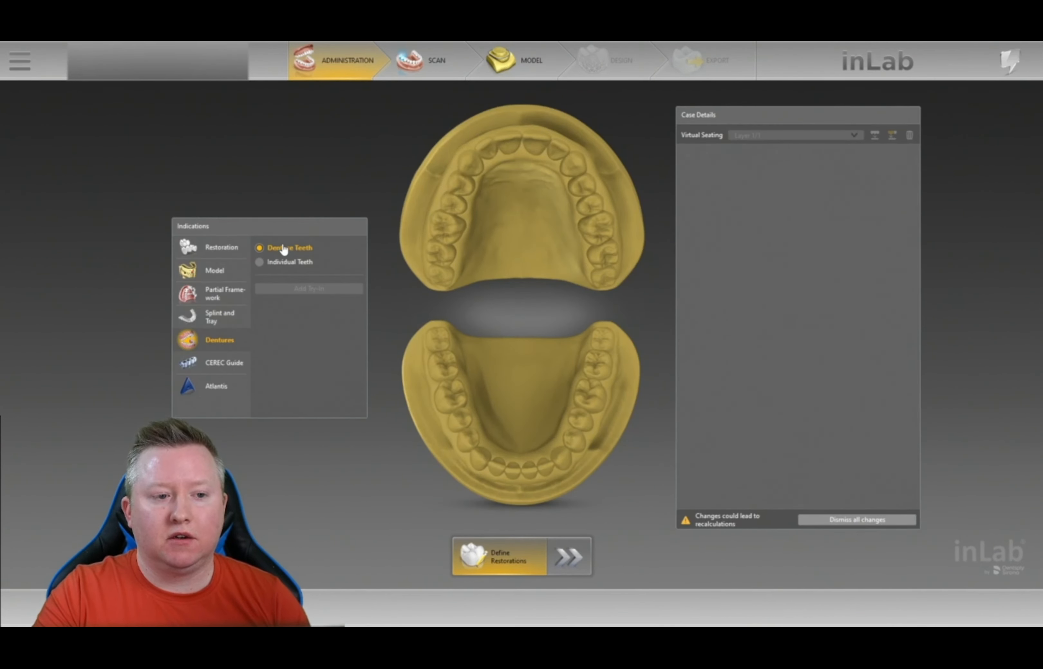
left_click(466, 134)
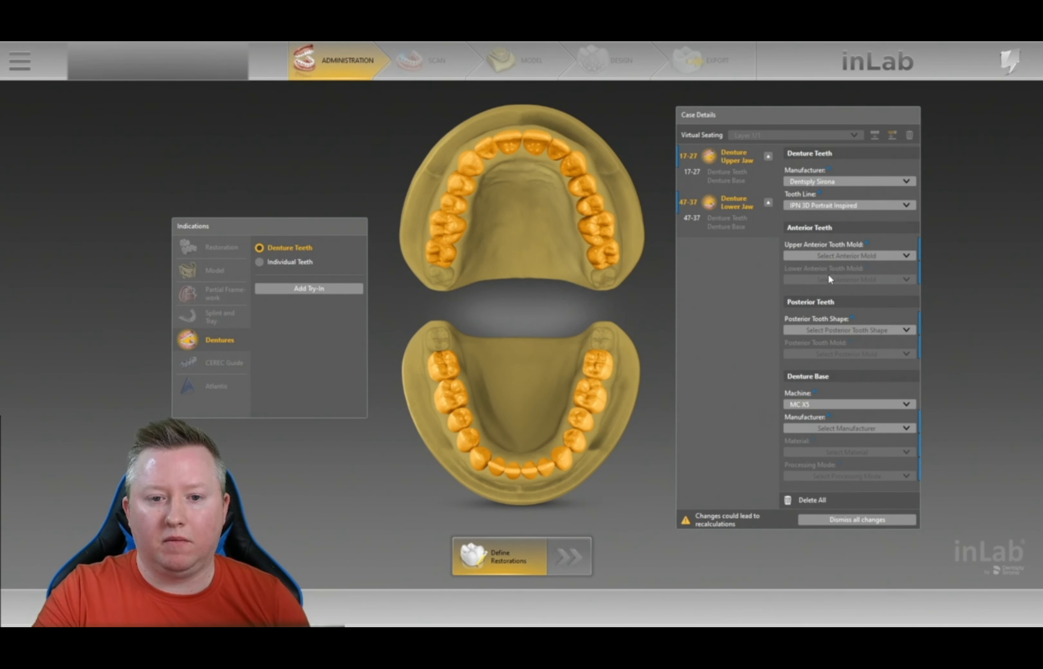
- Set the upper anterior tooth mold to 142QP
left_click(883, 261)
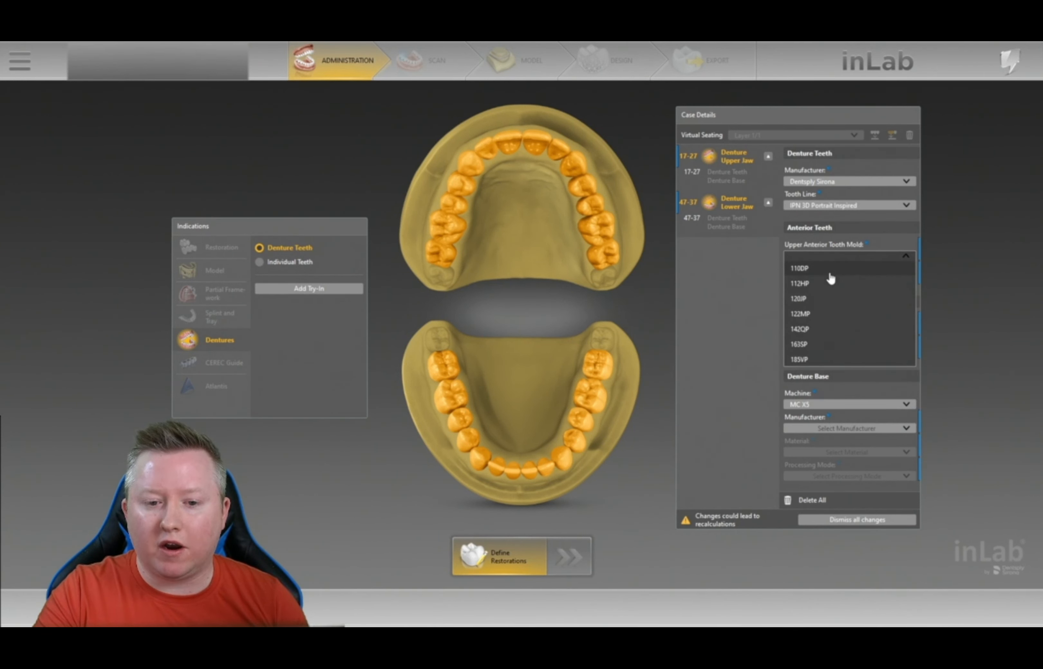
mouse_move(830, 275)
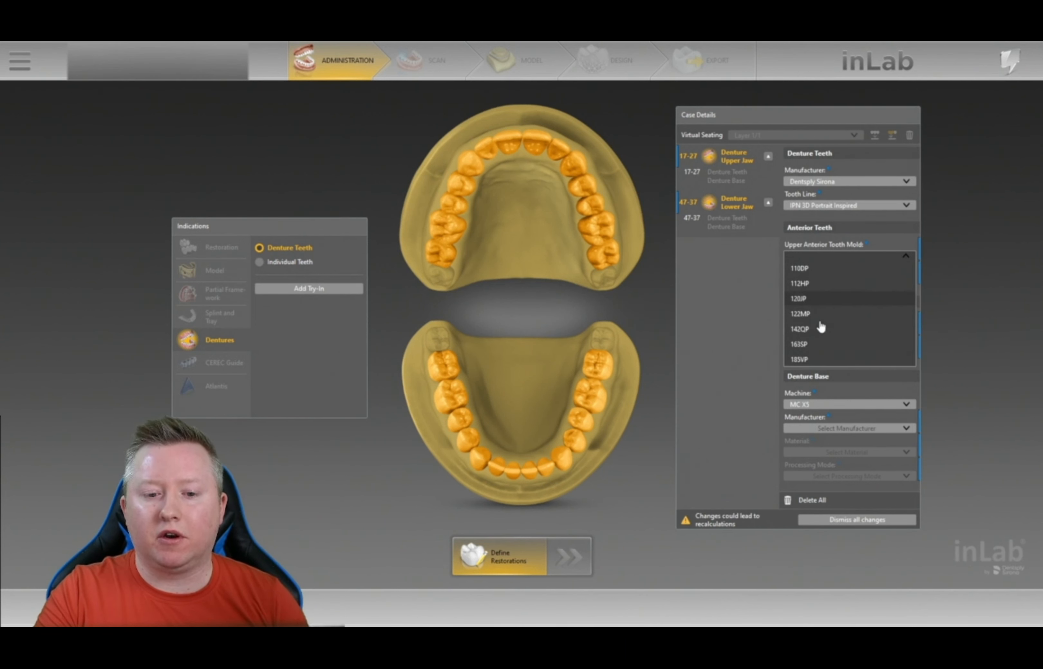
mouse_move(819, 335)
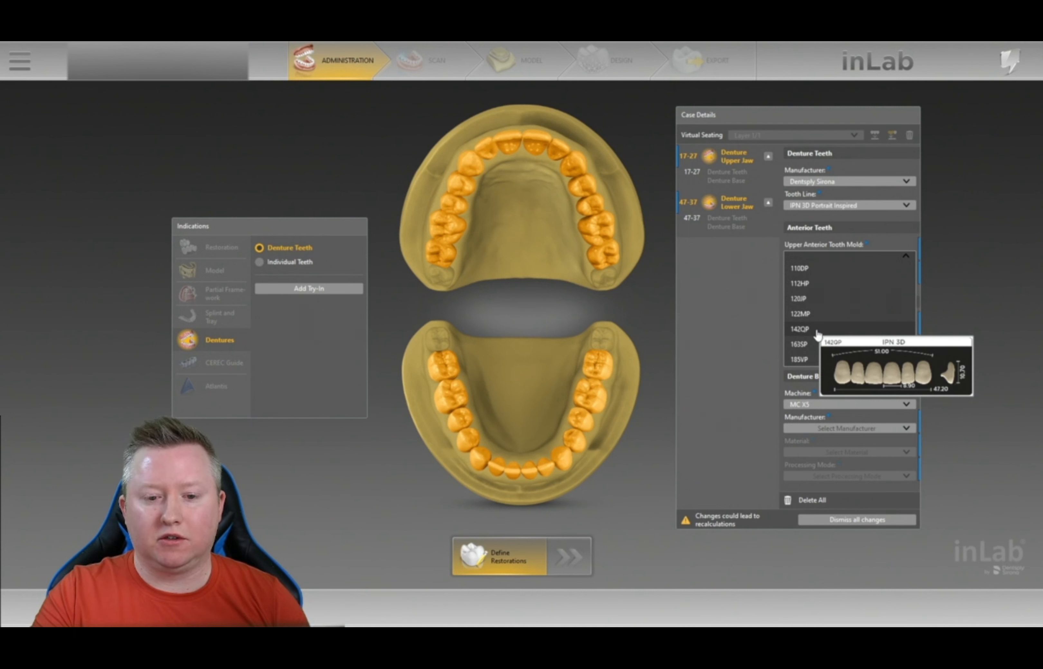
left_click(816, 331)
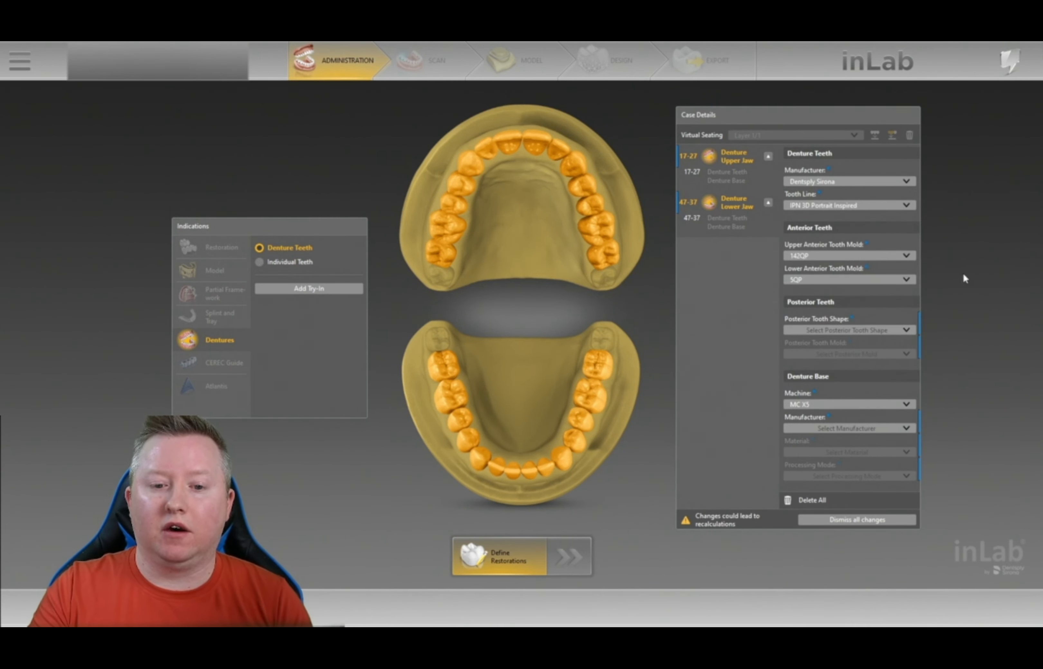
- Keep lower anterior mold 5QP and set posterior teeth to 33°/33° shape with mold M
mouse_move(884, 283)
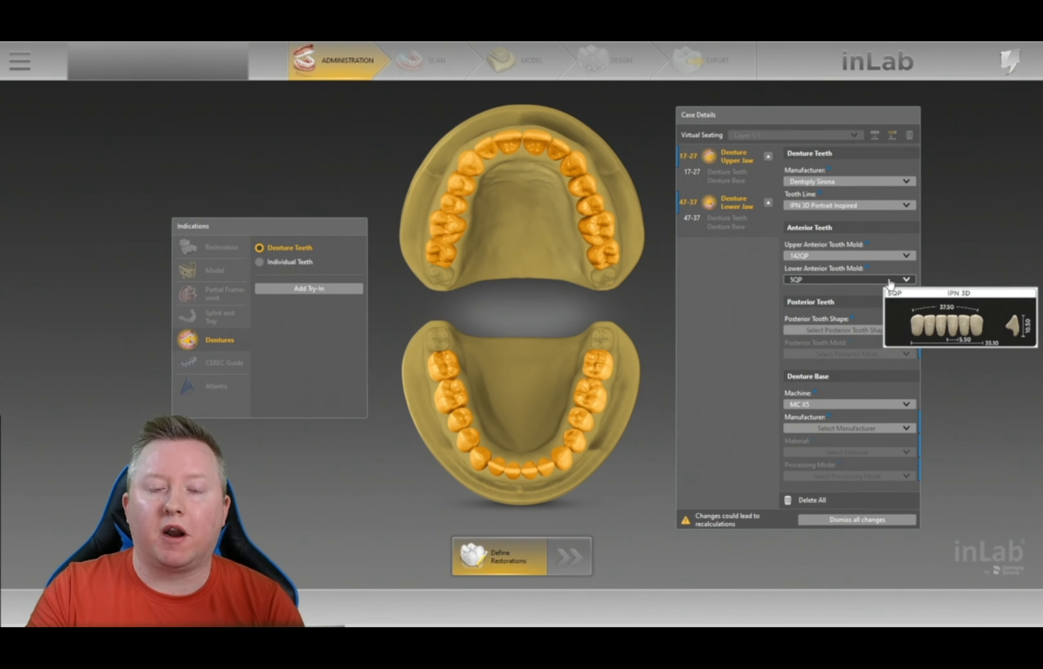
left_click(889, 281)
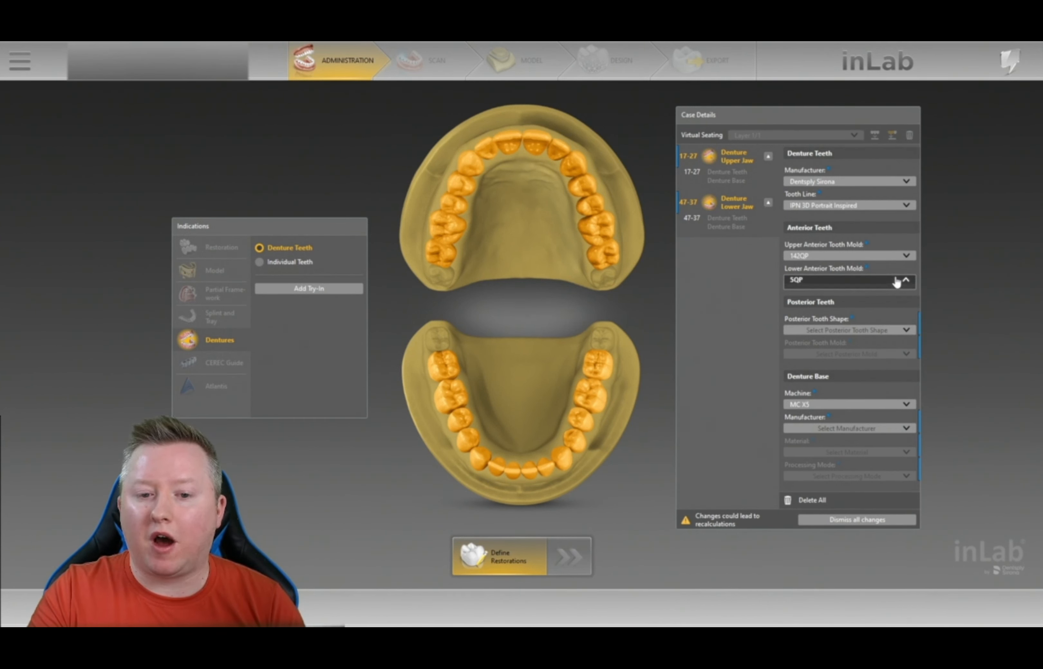
left_click(981, 284)
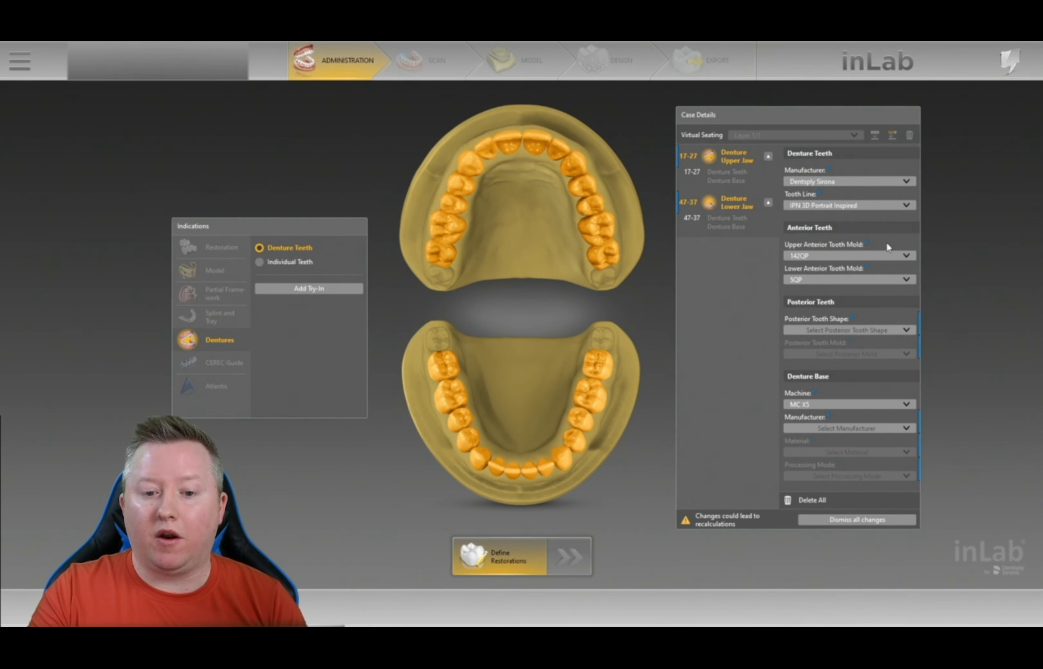
left_click(904, 331)
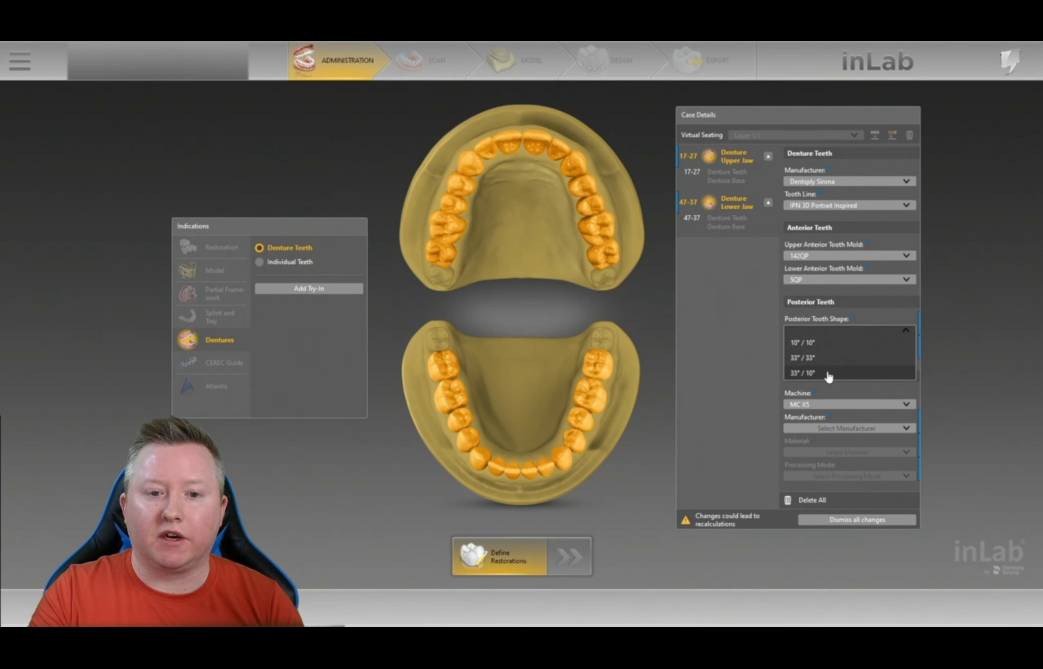
left_click(825, 360)
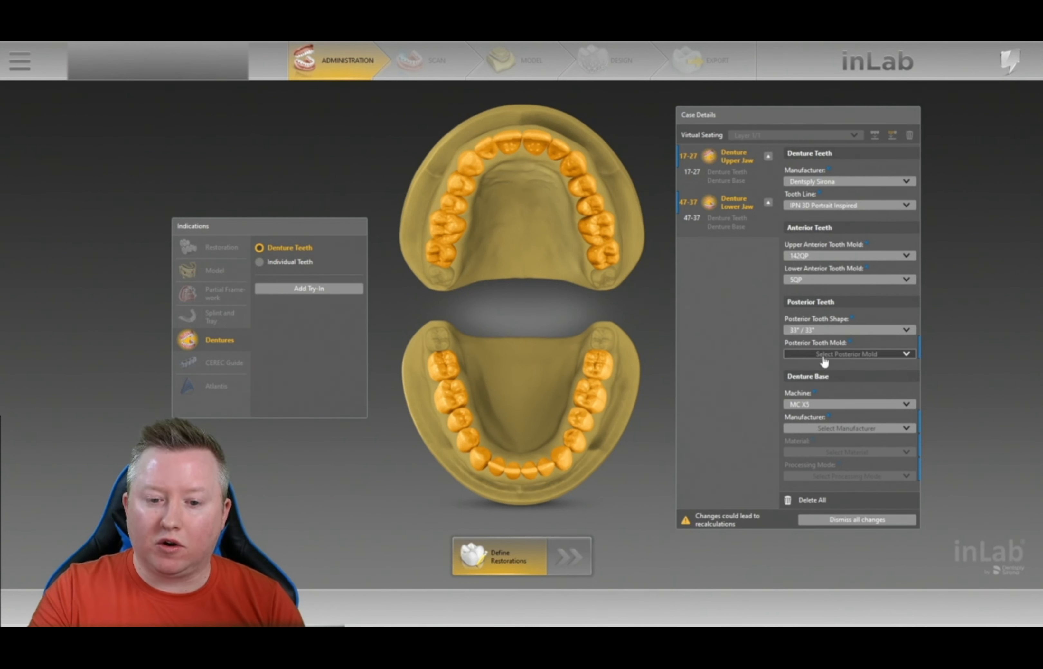
left_click(886, 359)
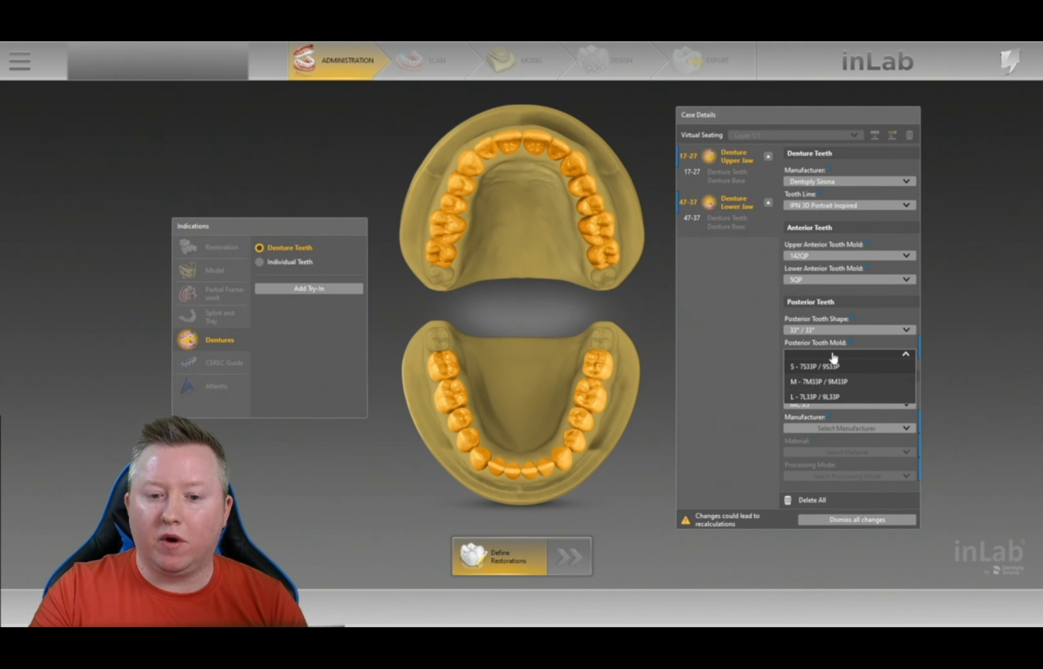
mouse_move(823, 375)
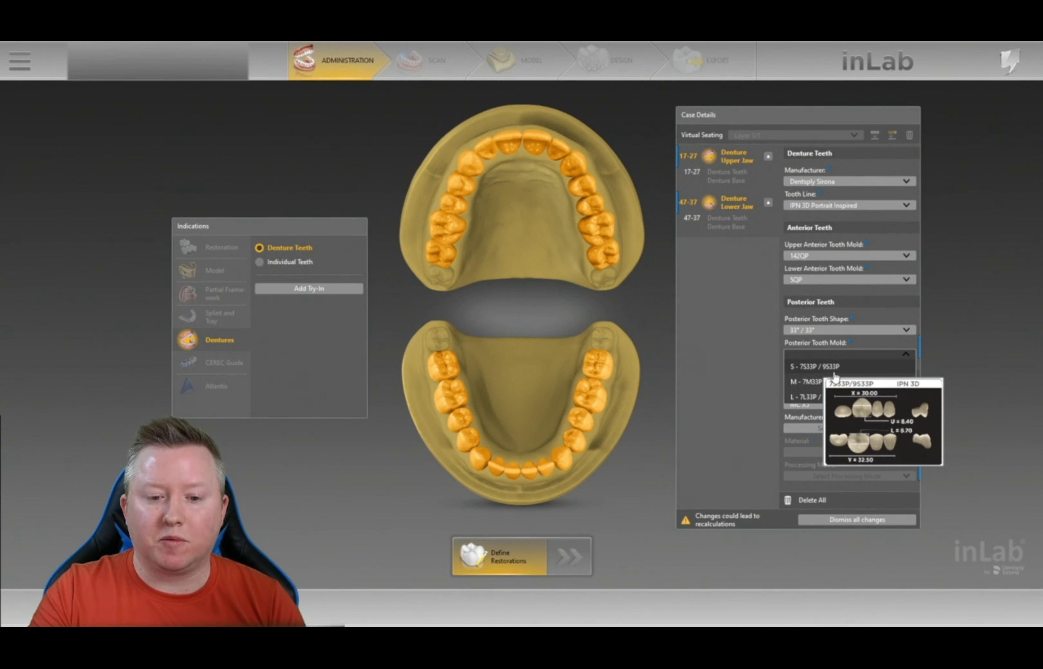
left_click(825, 381)
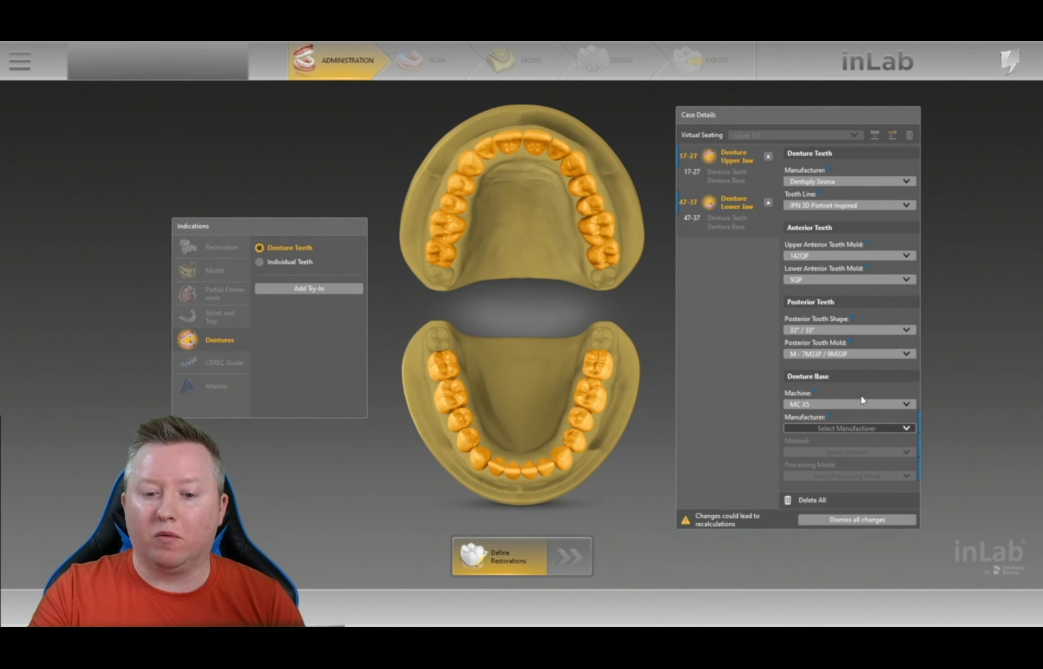
- Choose a Dentsply Sirona Lucitone Digital Fit denture base, then return to the Scan step
left_click(877, 428)
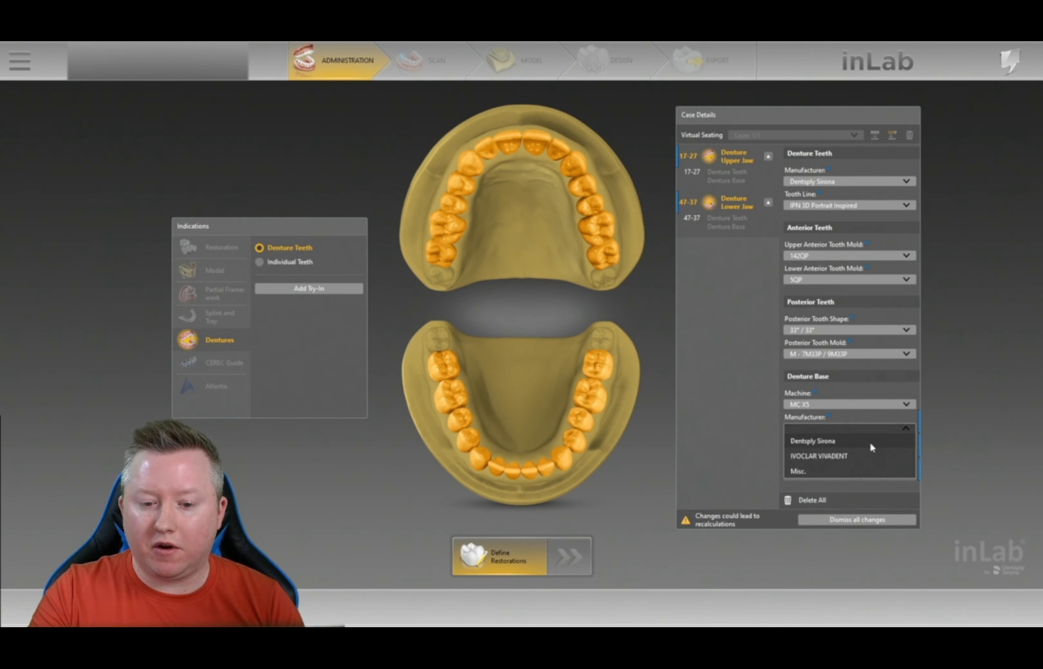
left_click(871, 448)
left_click(872, 454)
left_click(859, 480)
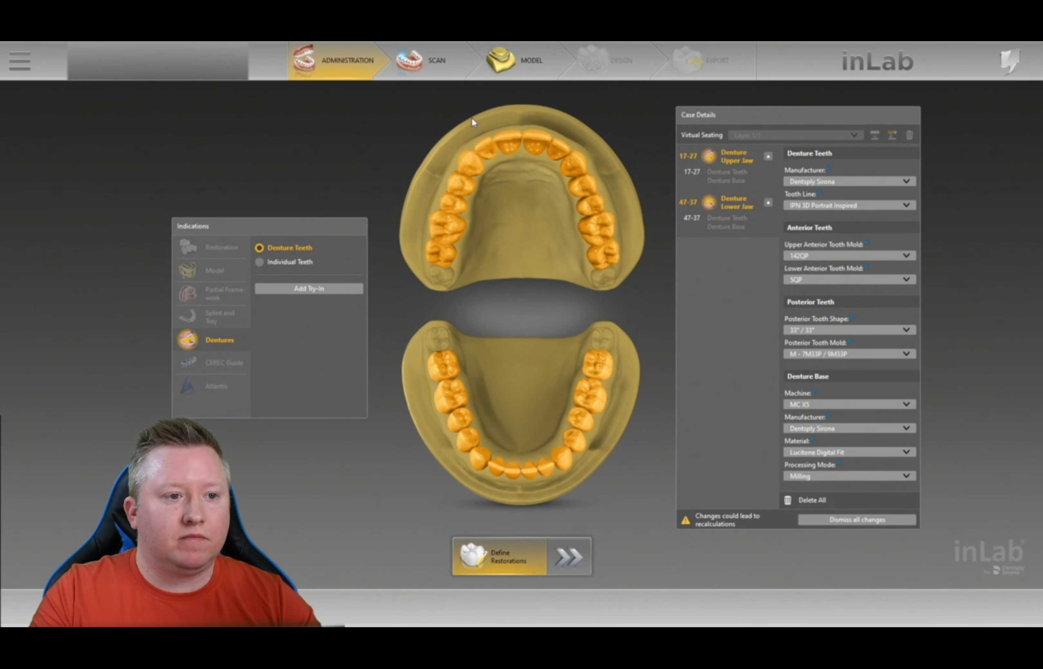
left_click(415, 75)
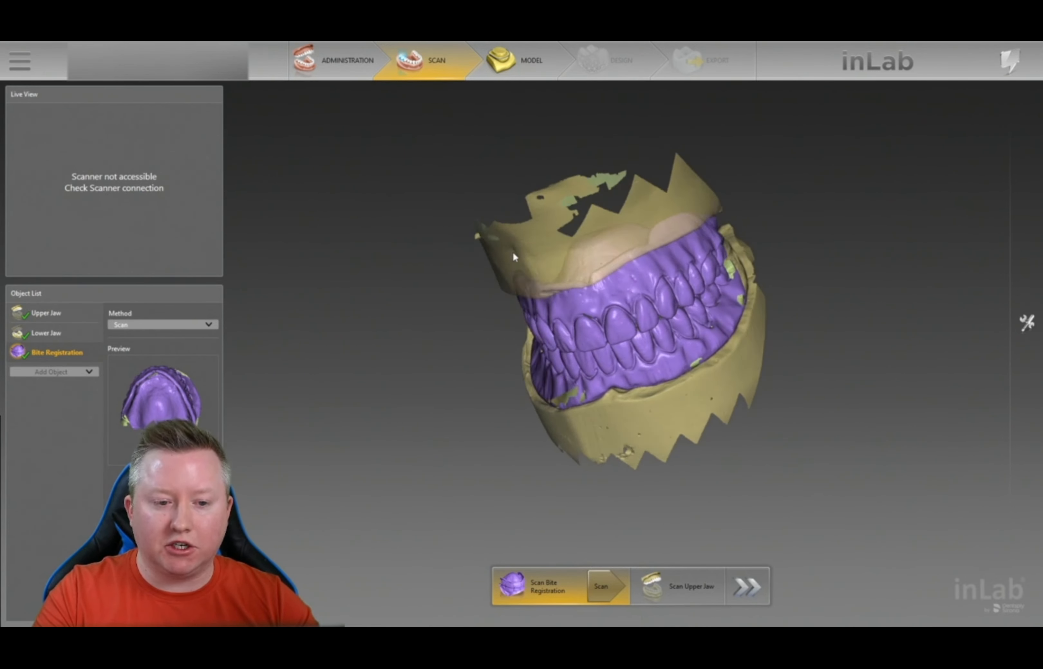
- Rotate the bite registration scan to inspect it from several angles, including the palate, then go to Model
left_click_drag(541, 222, 534, 215)
left_click_drag(763, 271, 743, 280)
left_click_drag(599, 294, 643, 249)
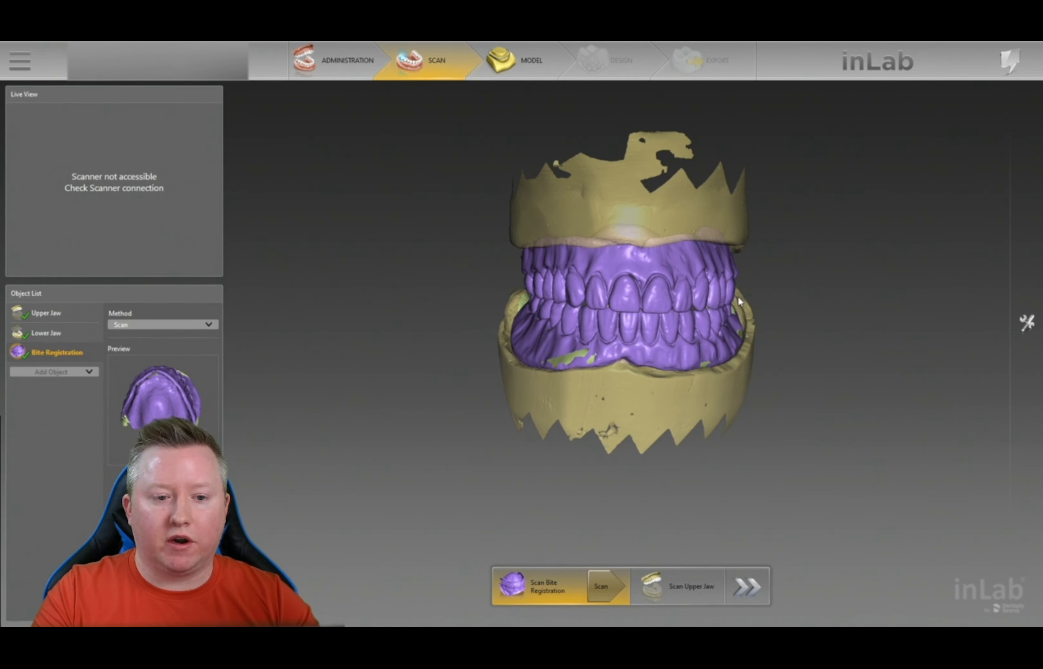
left_click_drag(737, 297, 736, 289)
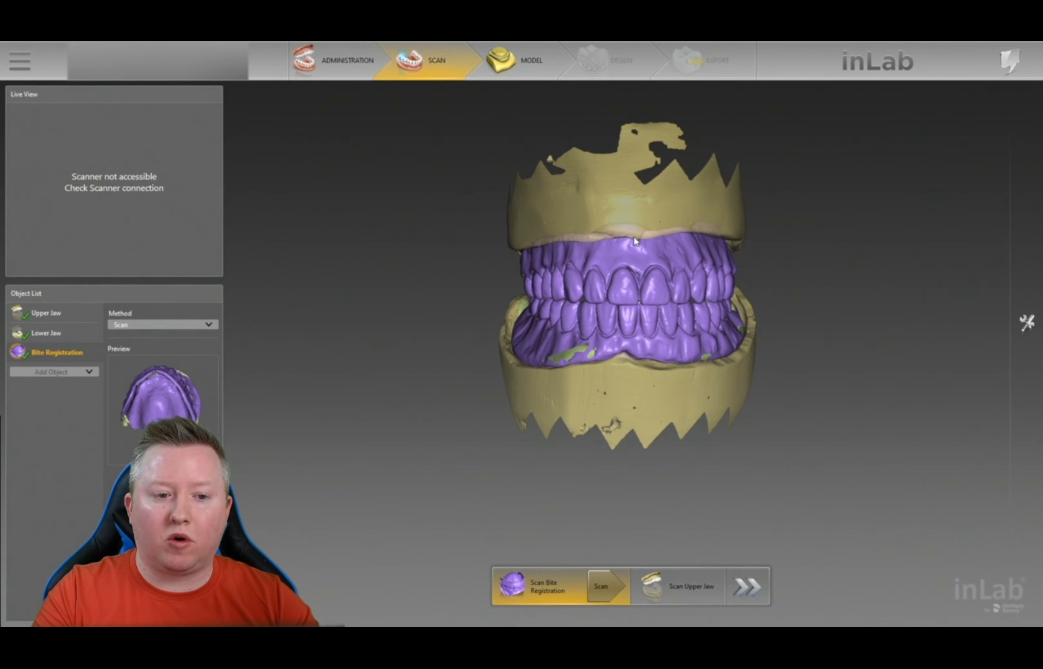
left_click_drag(651, 334, 719, 257)
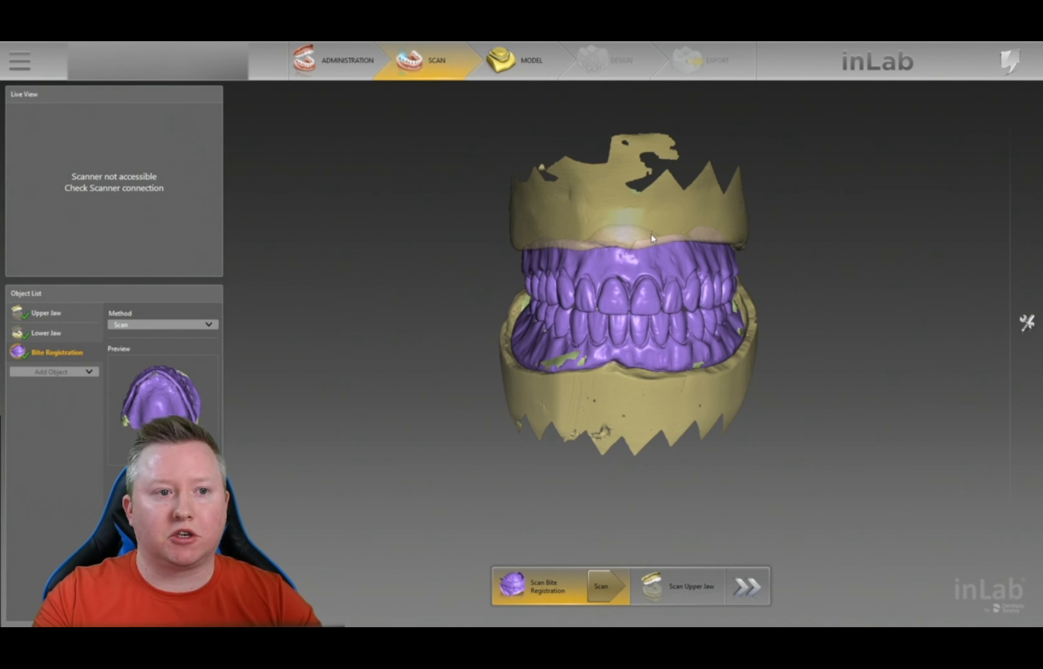
left_click(524, 73)
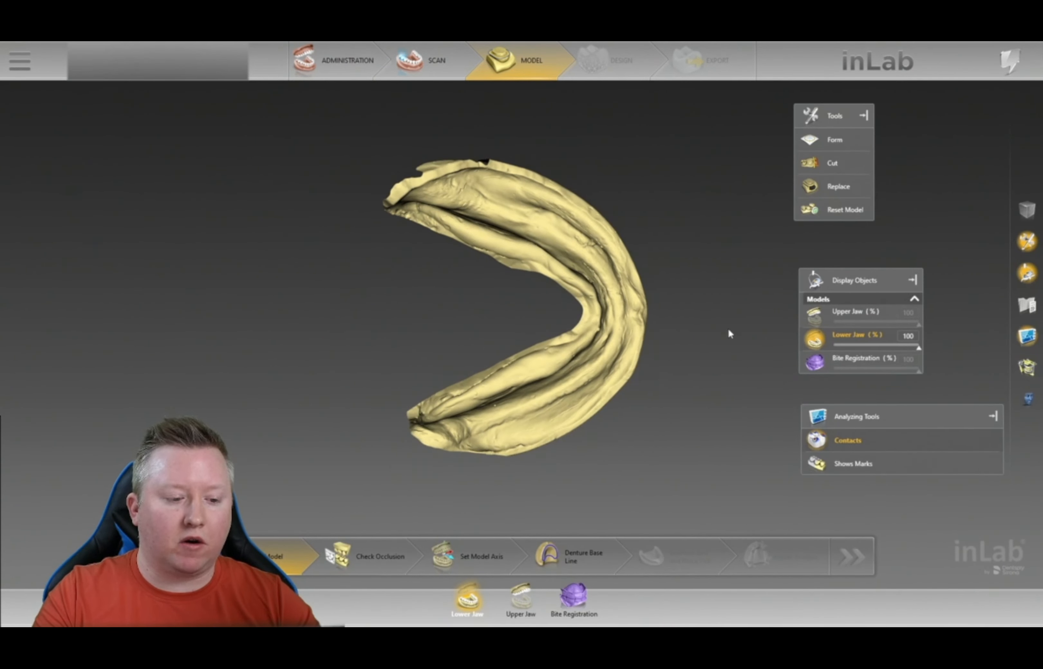
- Rotate the lower jaw model to inspect it, then display the upper jaw model
right_click_drag(698, 388, 519, 303)
left_click(521, 598)
- Rotate, zoom and pan the upper jaw to centre the small palate hole, dismissing the right-click menu
right_click_drag(698, 221, 724, 255)
right_click_drag(495, 263, 506, 370)
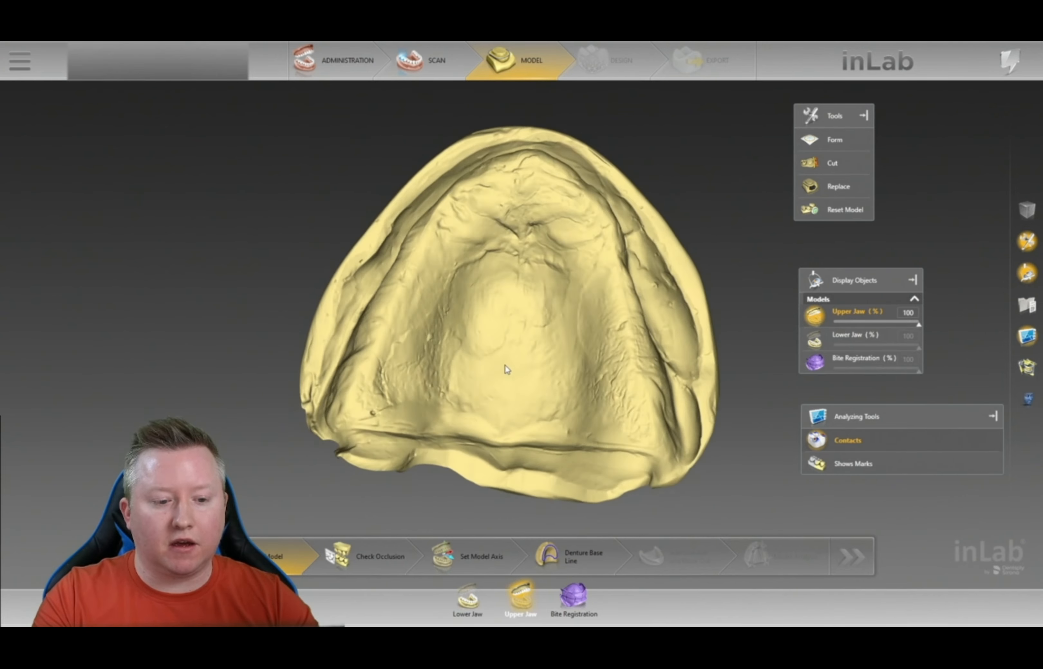
scroll(506, 370, "up", 8)
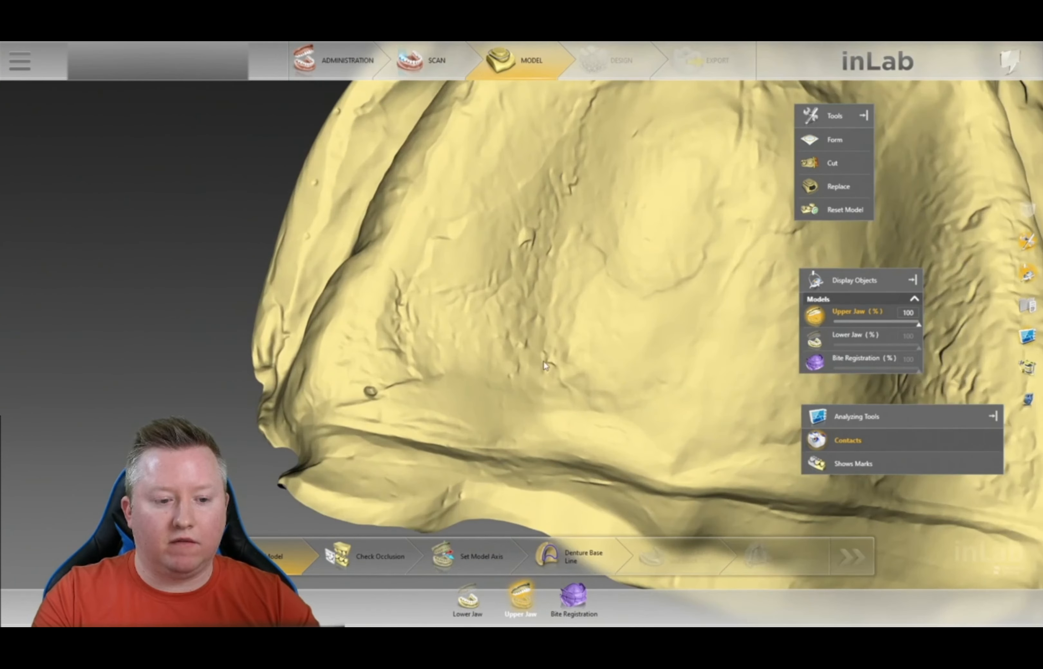
middle_click_drag(545, 366, 722, 349)
scroll(605, 407, "up", 5)
middle_click_drag(597, 410, 614, 335)
right_click(612, 341)
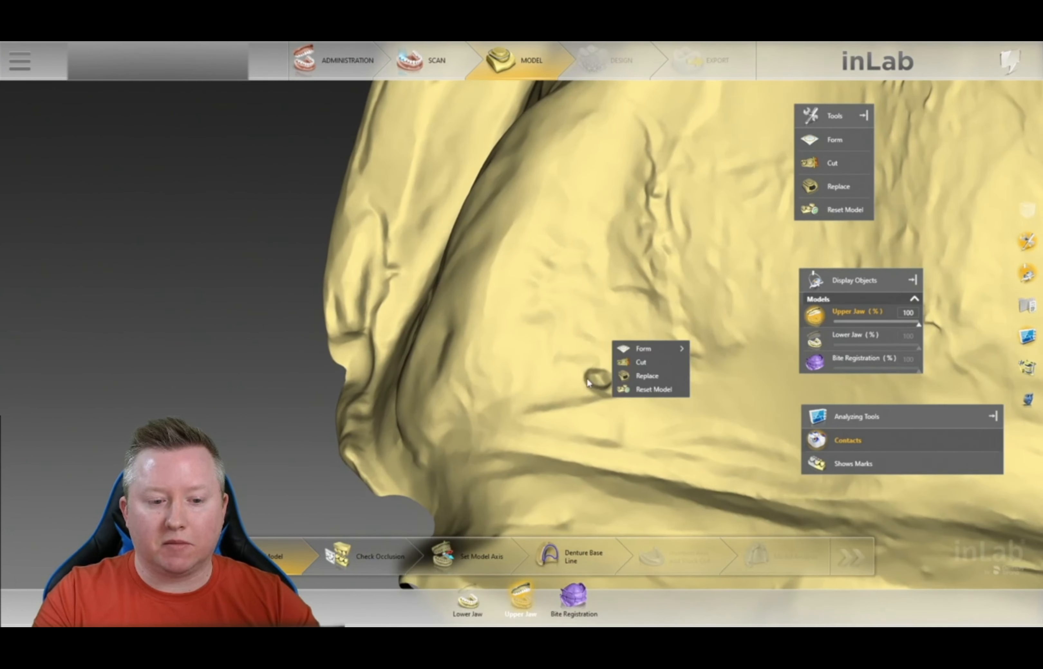
left_click(146, 382)
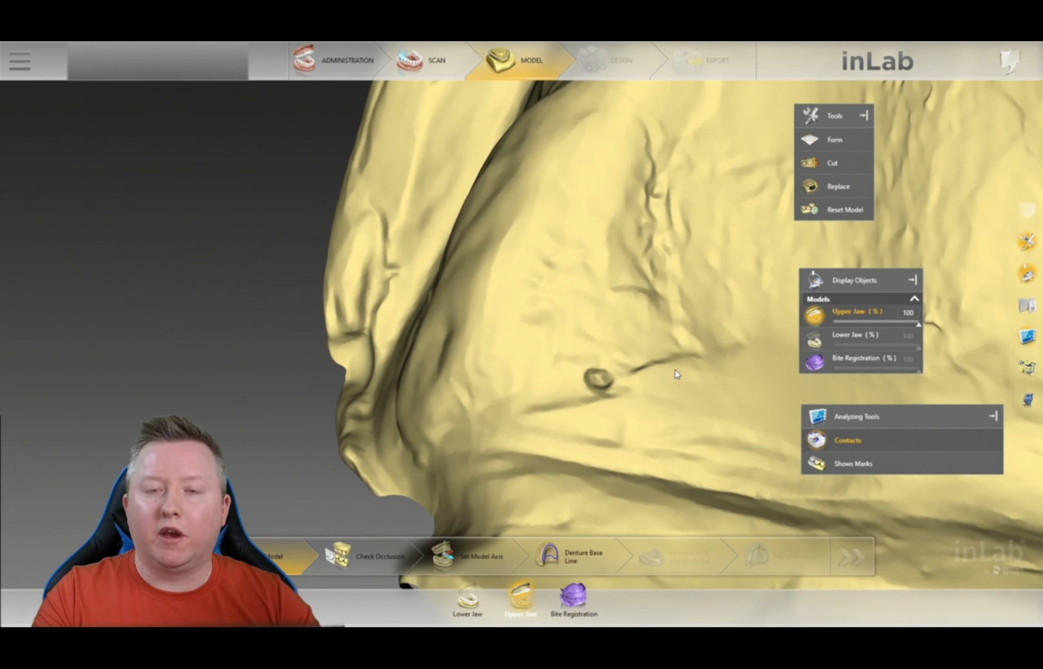
- Fill the palate hole using Replace, outlining the hole and applying the patch
left_click(814, 187)
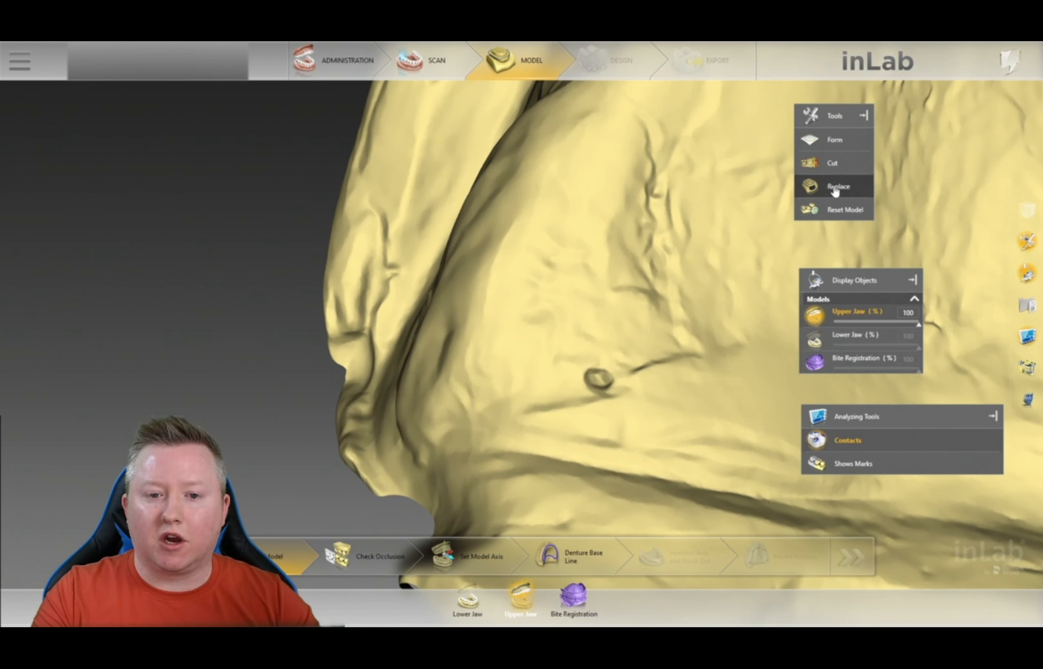
mouse_move(603, 364)
left_mouse_down()
mouse_move(581, 372)
mouse_move(584, 393)
mouse_move(619, 392)
left_mouse_up()
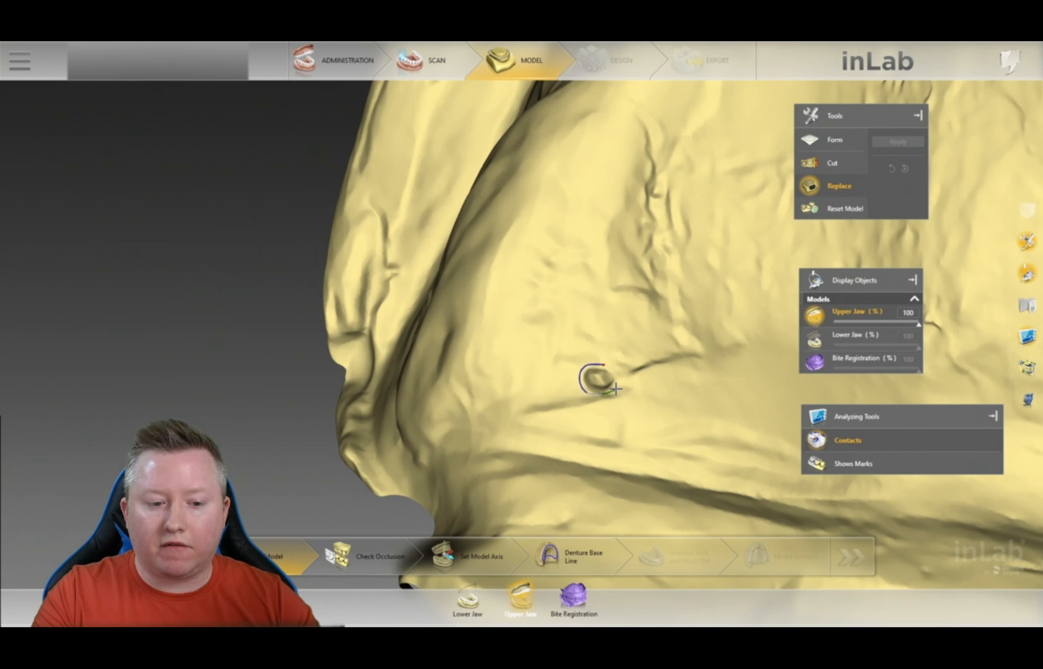
left_click_drag(618, 371, 611, 368)
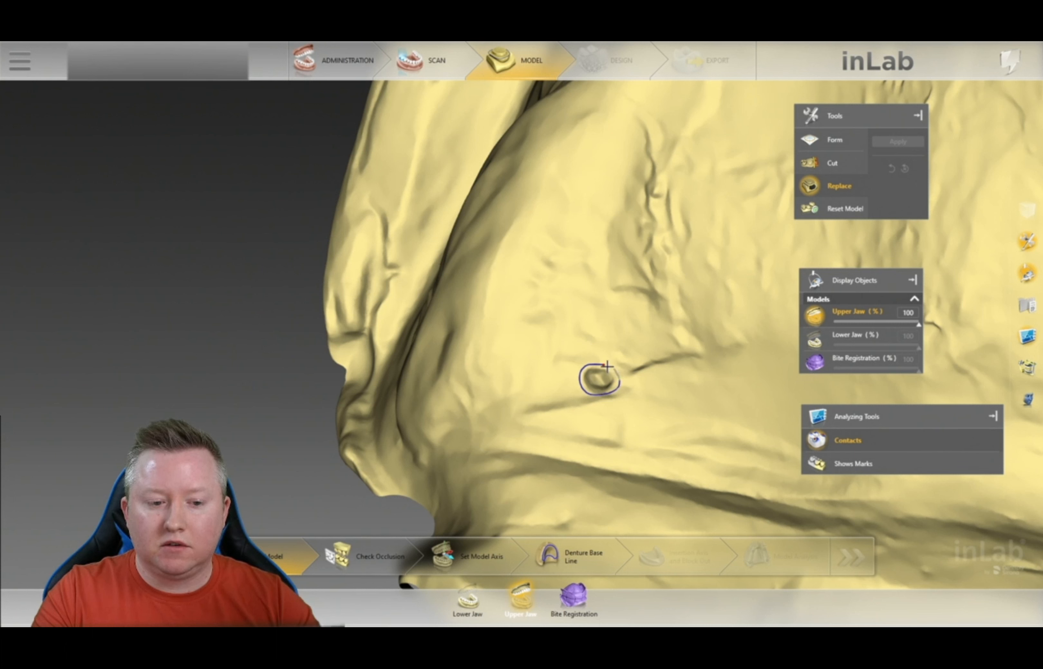
double_click(603, 365)
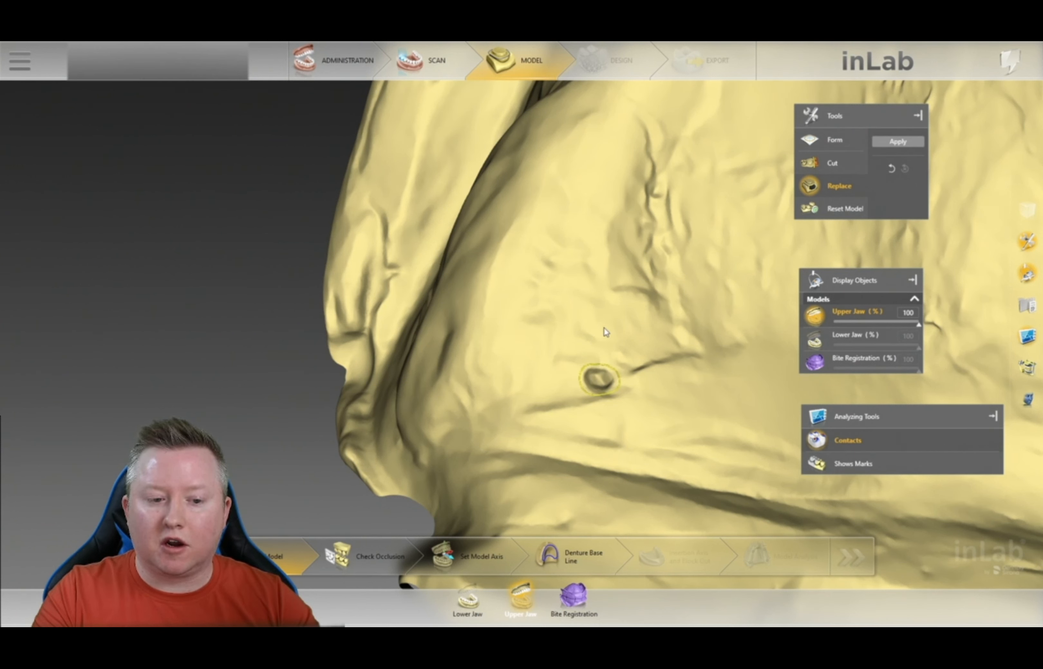
left_click(893, 142)
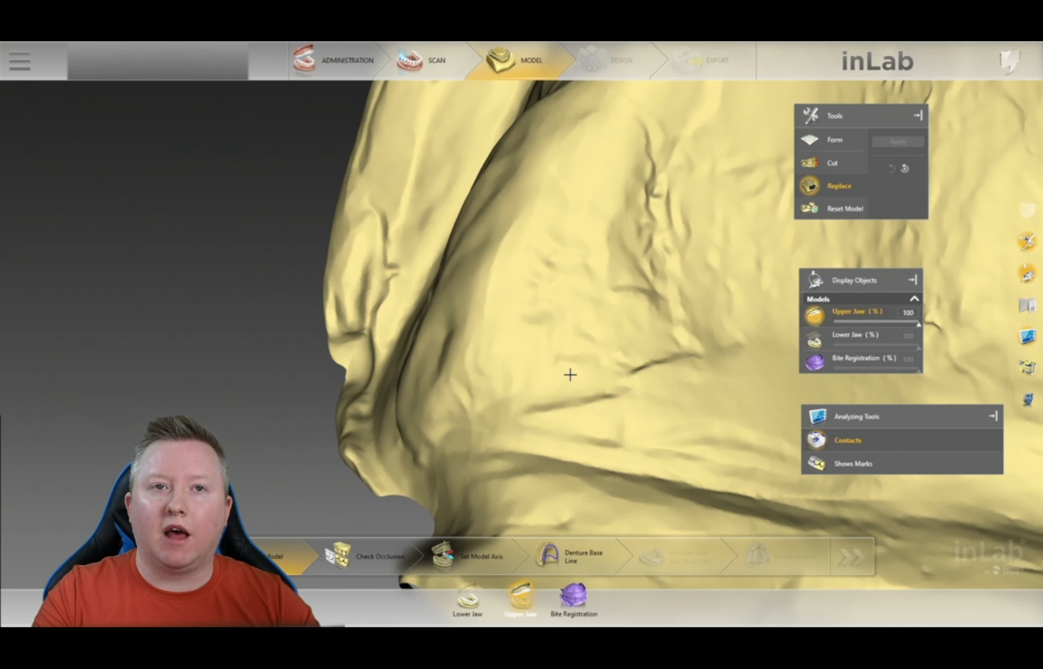
- Zoom out and orbit the upper jaw to review the patched palate
scroll(614, 431, "down", 10)
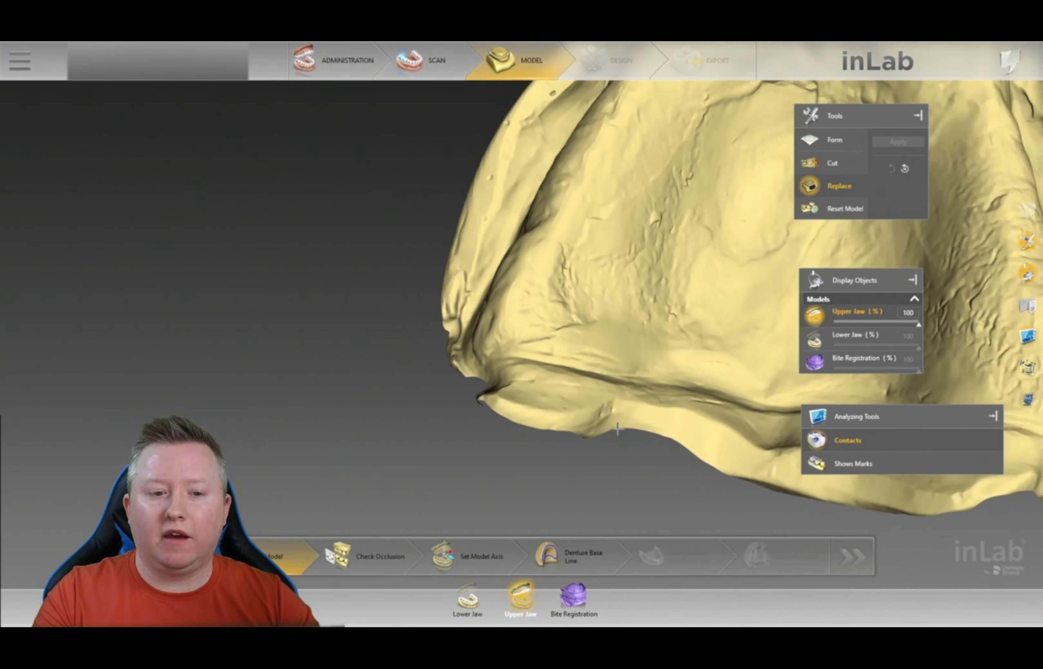
scroll(689, 360, "down", 4)
left_click_drag(711, 243, 706, 291)
right_click_drag(705, 291, 513, 429)
left_click_drag(698, 328, 720, 295)
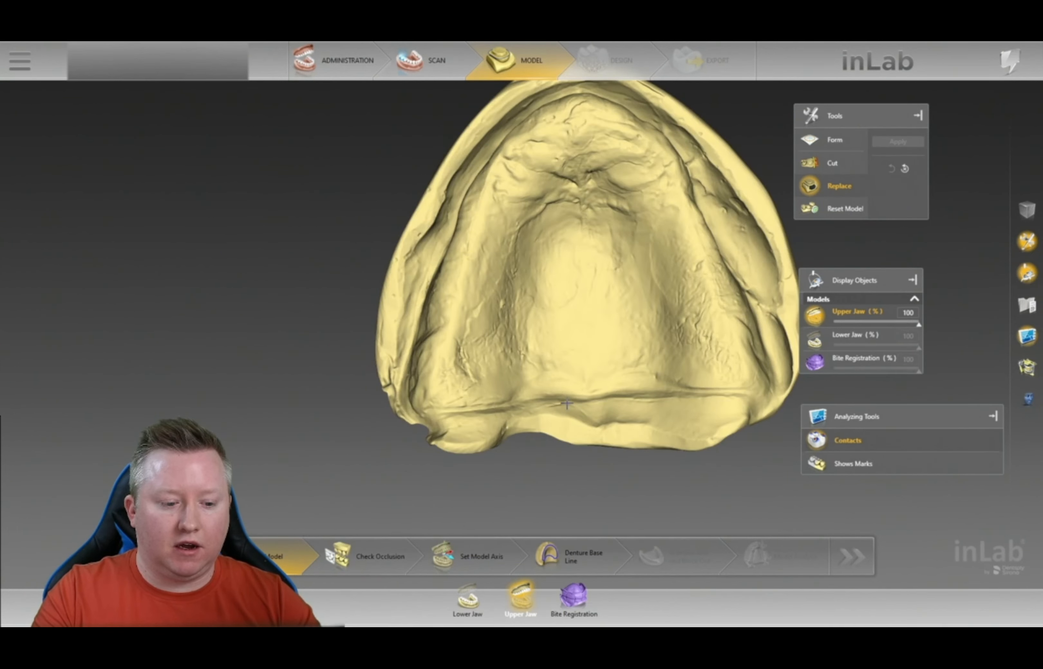
left_click_drag(567, 411, 559, 421)
- Switch the display to the lower jaw model and orbit it for inspection
left_click(467, 608)
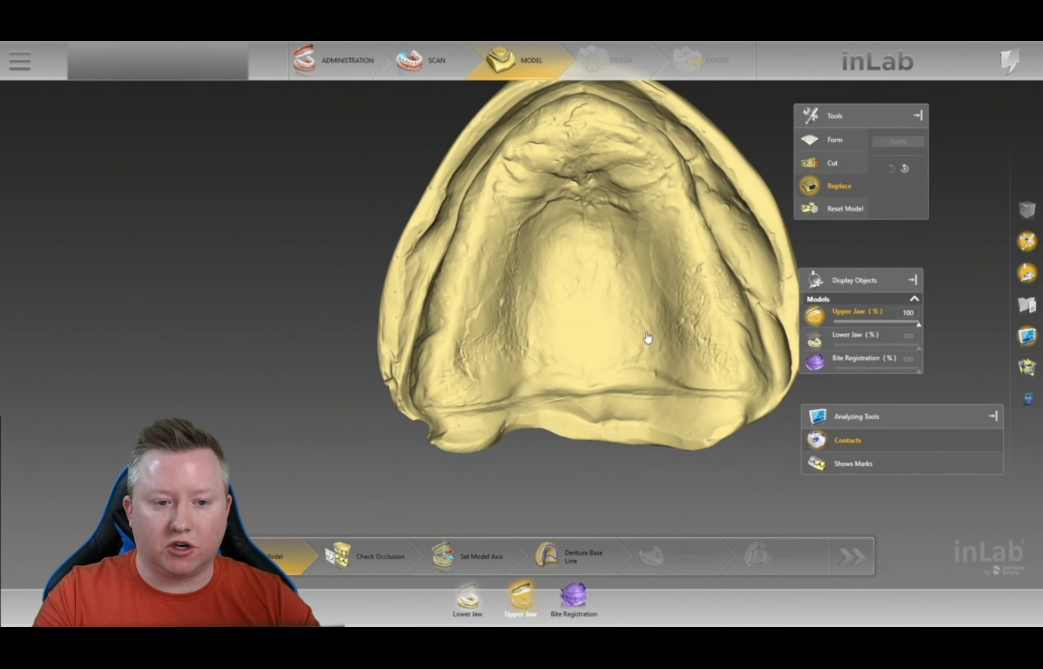
left_click_drag(676, 388, 676, 344)
left_click_drag(676, 277, 670, 390)
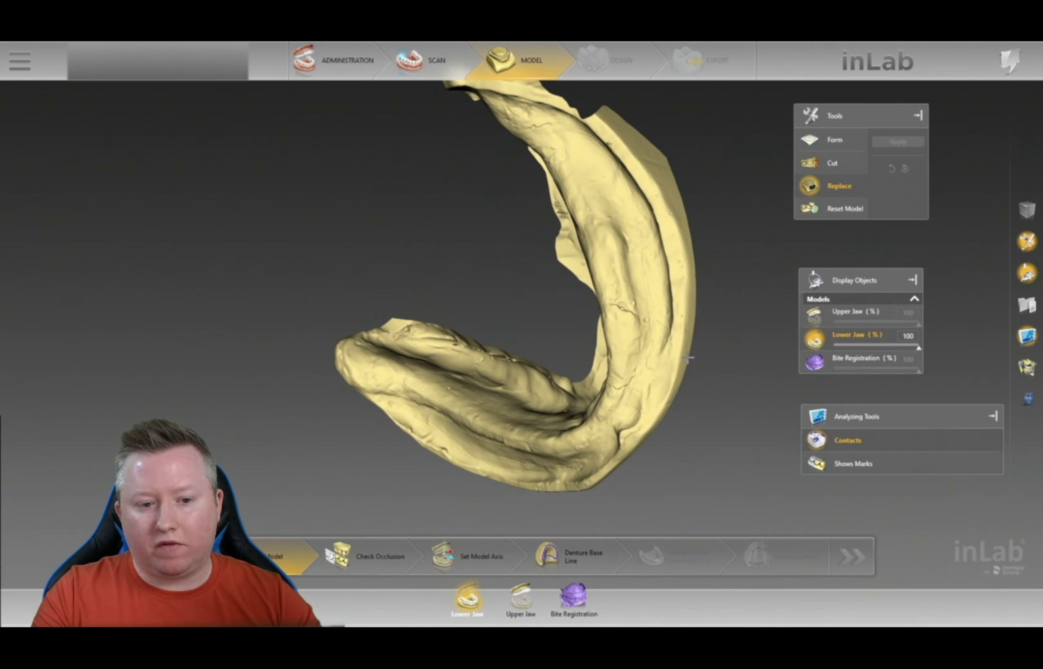
- Brush out the lower ridge's crack and bump with Form > Smooth (2.38 mm, 55%)
scroll(670, 390, "up", 5)
right_click_drag(621, 368, 542, 396)
scroll(591, 400, "up", 4)
left_click_drag(617, 340, 526, 323)
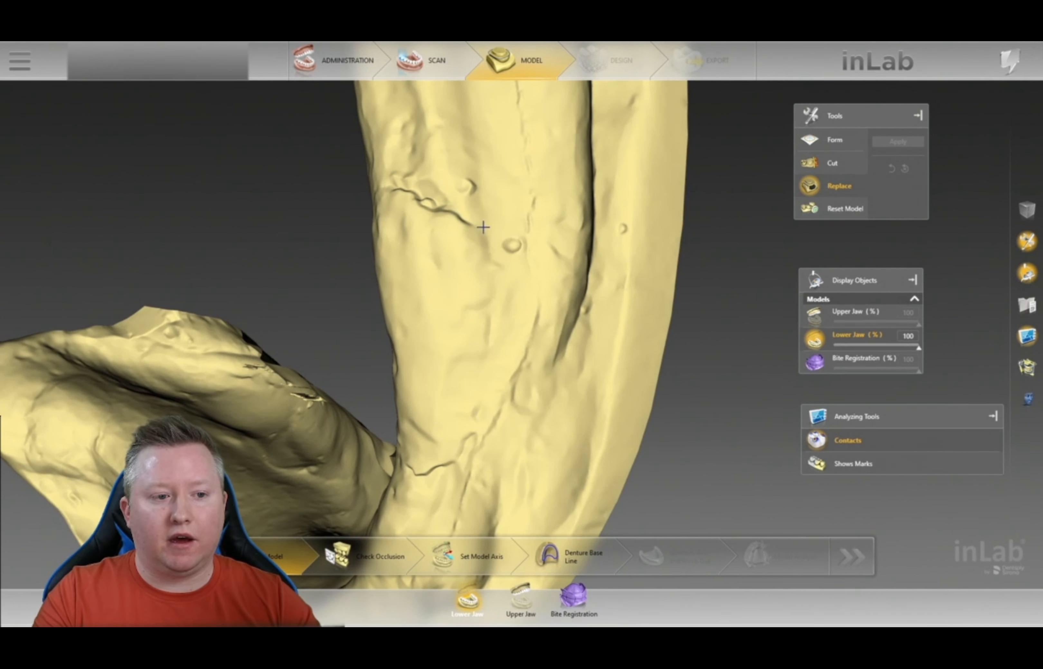
left_click_drag(491, 233, 517, 230)
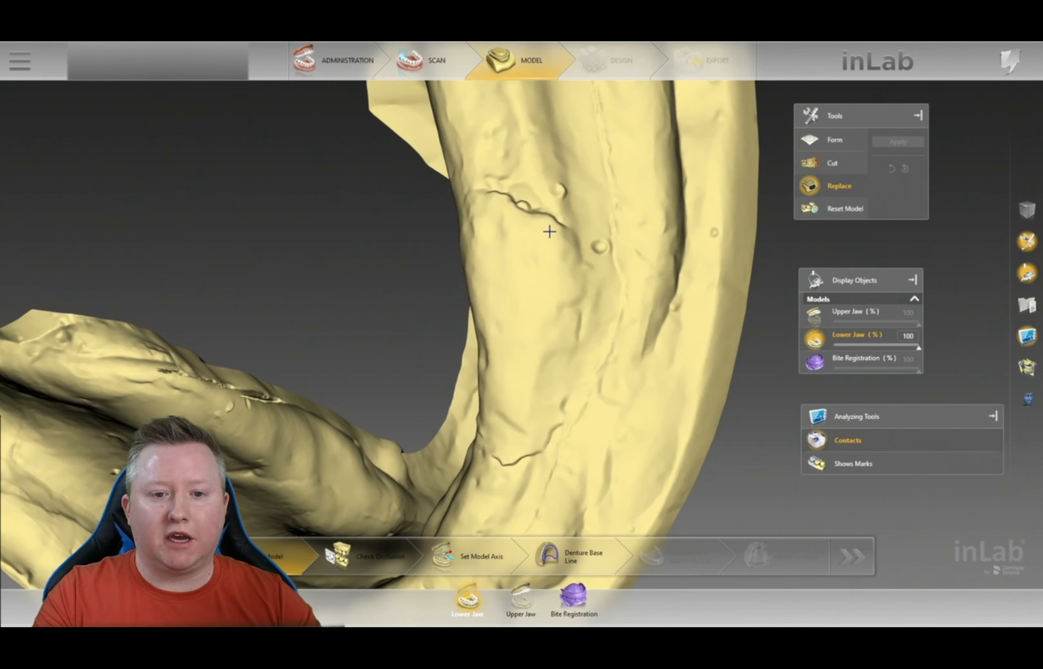
left_click(834, 140)
left_click(884, 165)
scroll(573, 205, "down", 5)
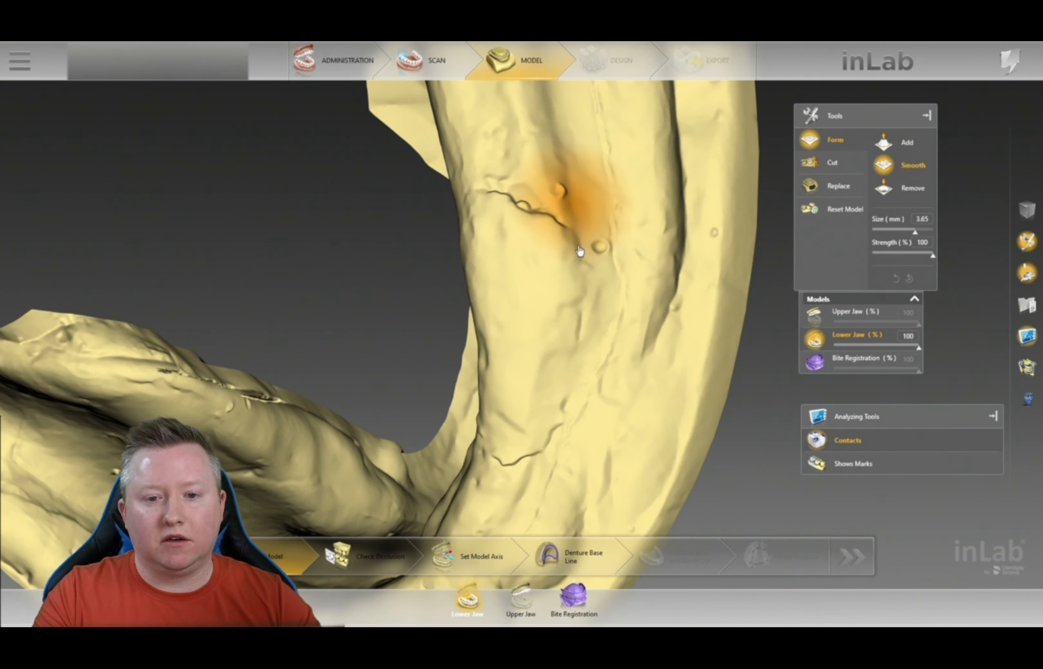
right_click(573, 203)
left_click(902, 254)
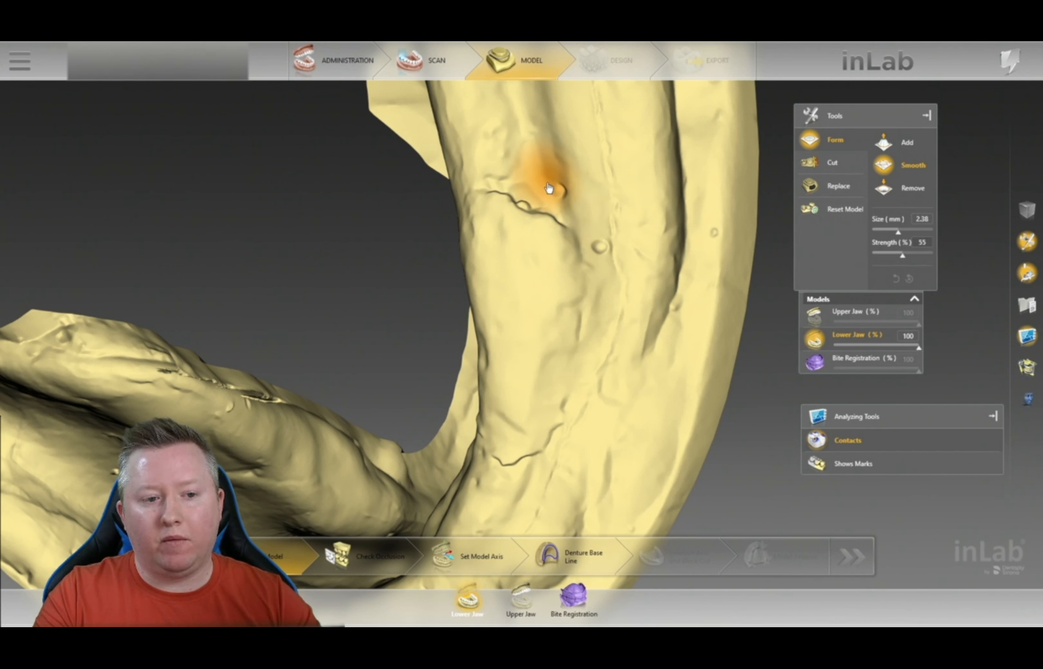
left_click_drag(554, 216, 500, 201)
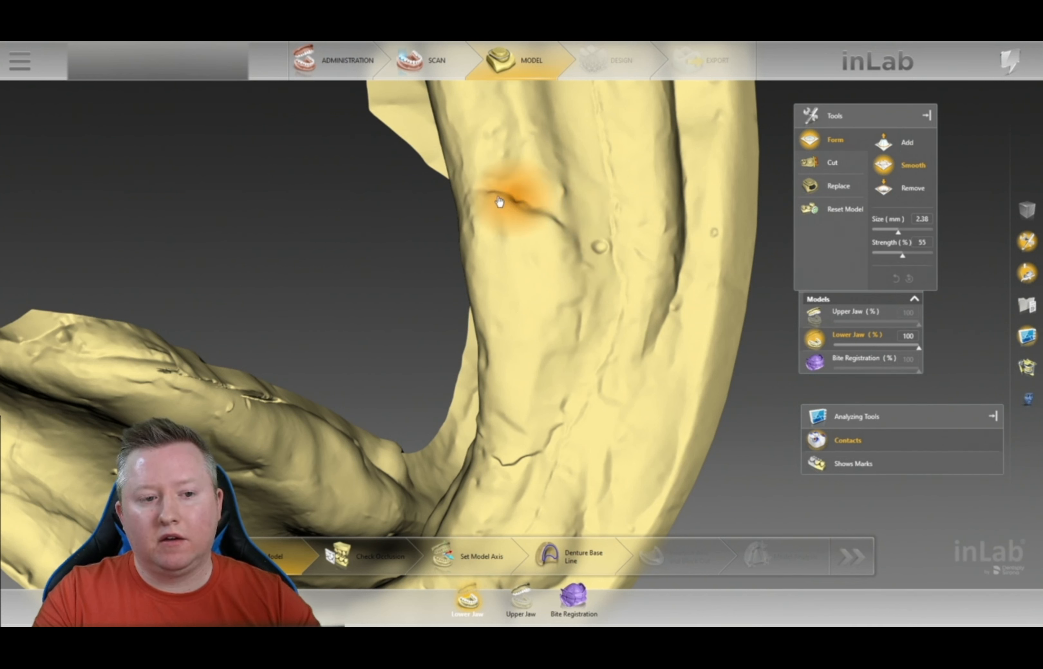
- Orbit the lower jaw to inspect the smoothed area and the whole arch
right_click_drag(384, 373, 403, 308)
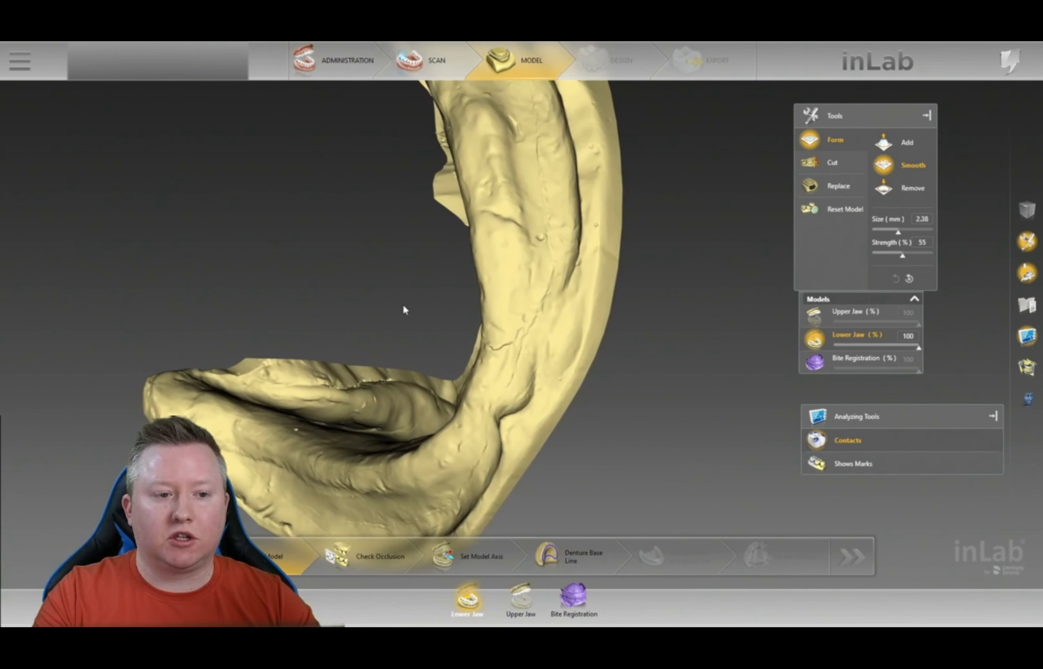
scroll(404, 307, "down", 4)
right_click_drag(663, 171, 735, 367)
right_click_drag(672, 263, 469, 250)
right_click_drag(585, 254, 564, 327)
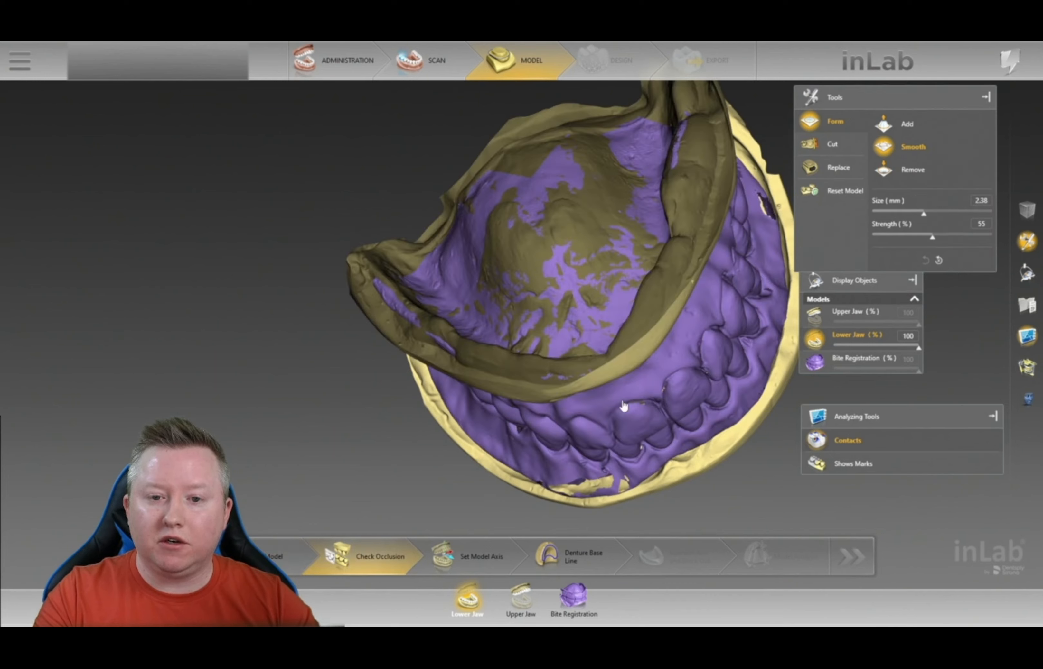
- Orbit the seated bite registration to check the occlusion, leaving Correct Bite unused
right_click_drag(661, 337, 545, 356)
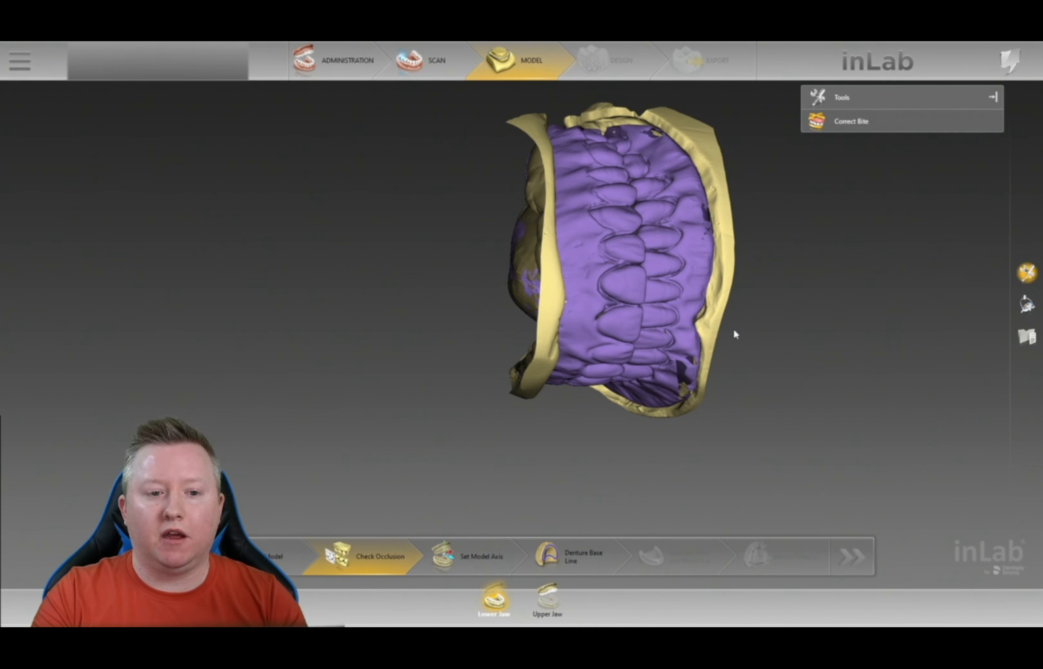
mouse_move(735, 315)
right_mouse_down()
mouse_move(663, 312)
mouse_move(787, 307)
mouse_move(831, 286)
mouse_move(605, 300)
mouse_move(728, 308)
right_mouse_up()
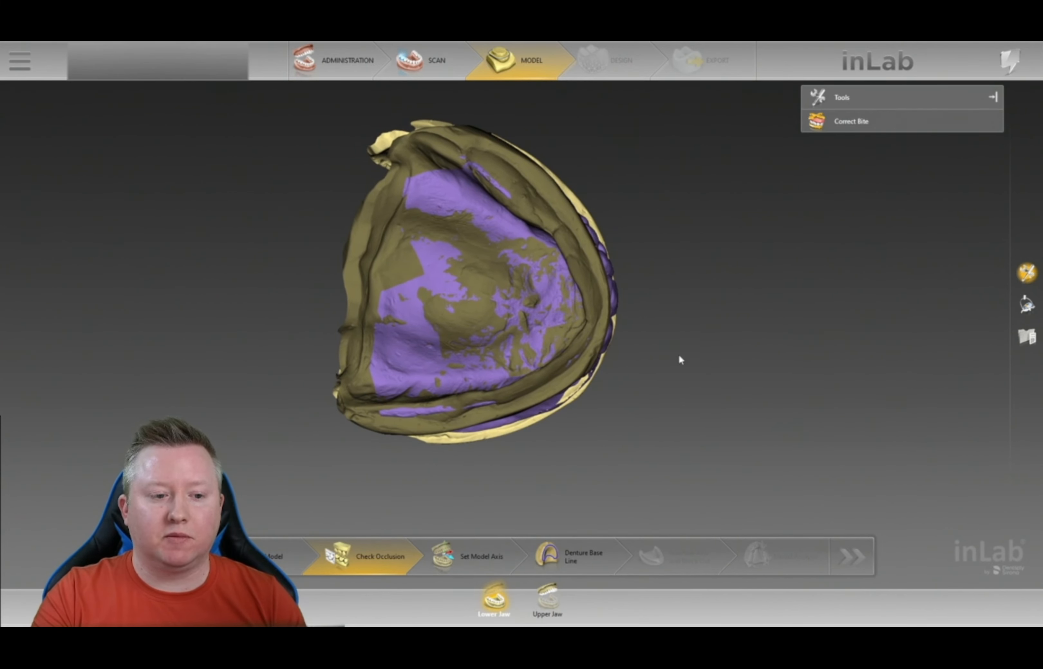
right_click_drag(505, 454, 808, 253)
right_click(808, 250)
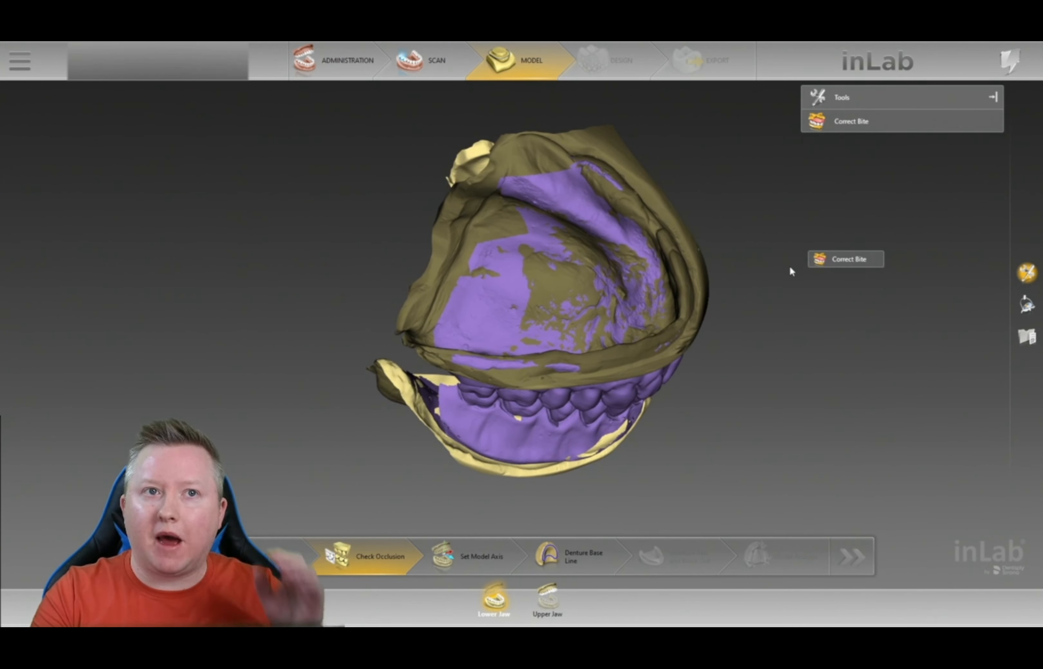
right_click_drag(758, 352, 682, 382)
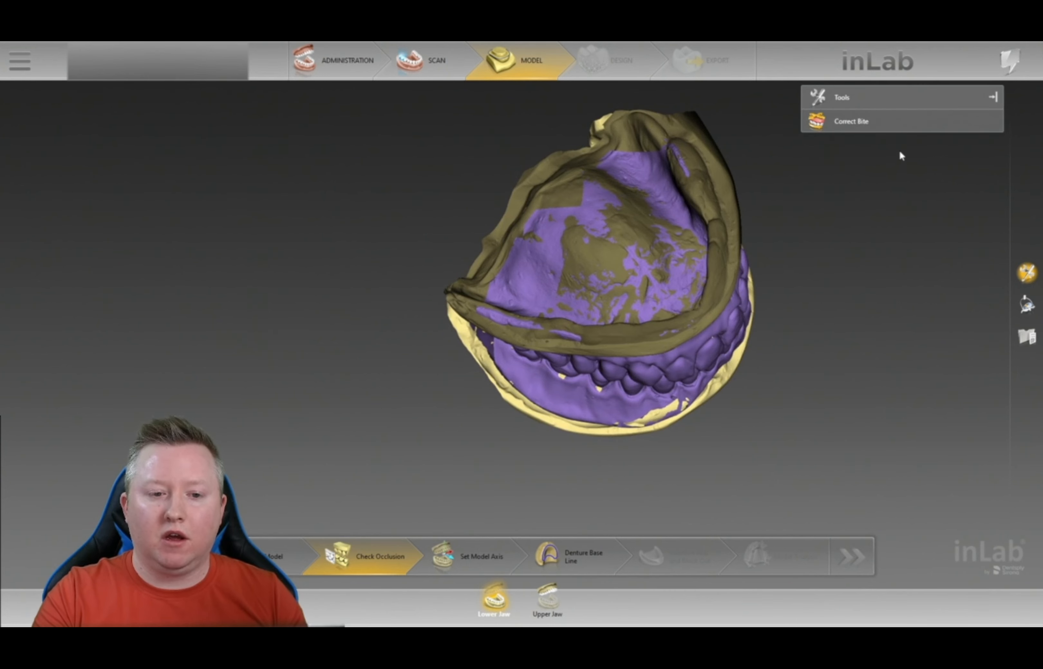
right_click_drag(821, 255, 797, 310)
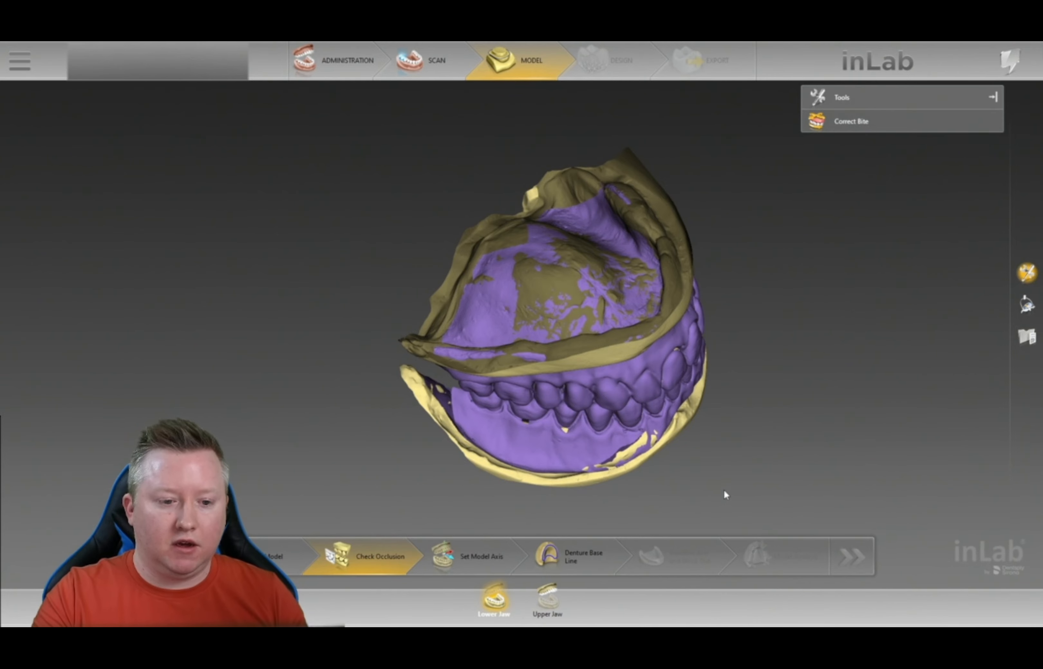
right_click_drag(703, 428, 751, 310)
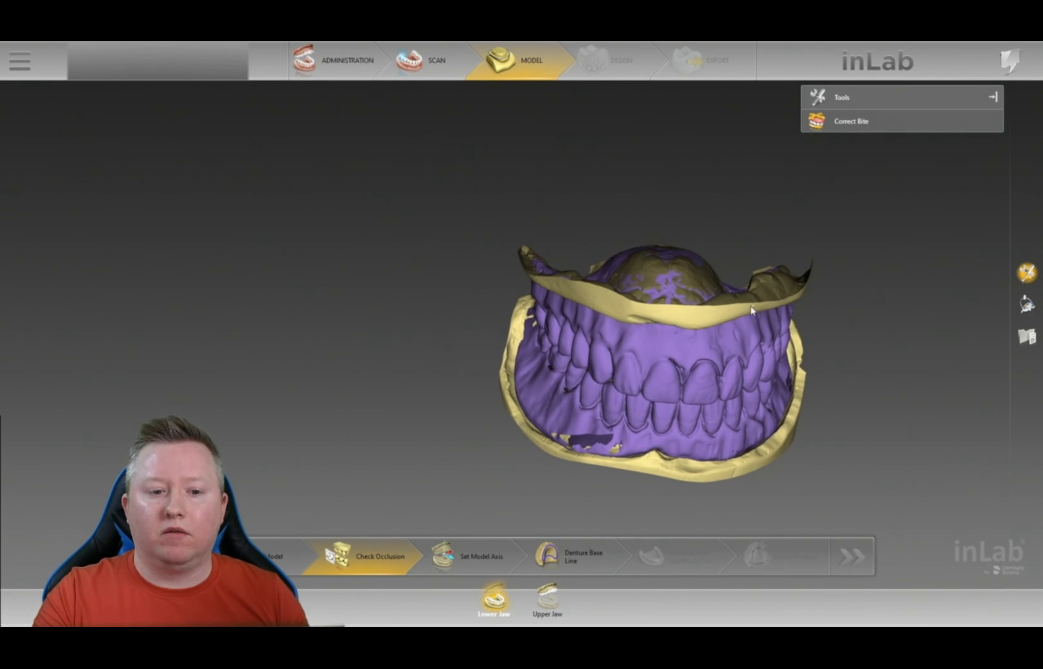
right_click_drag(638, 237, 639, 265)
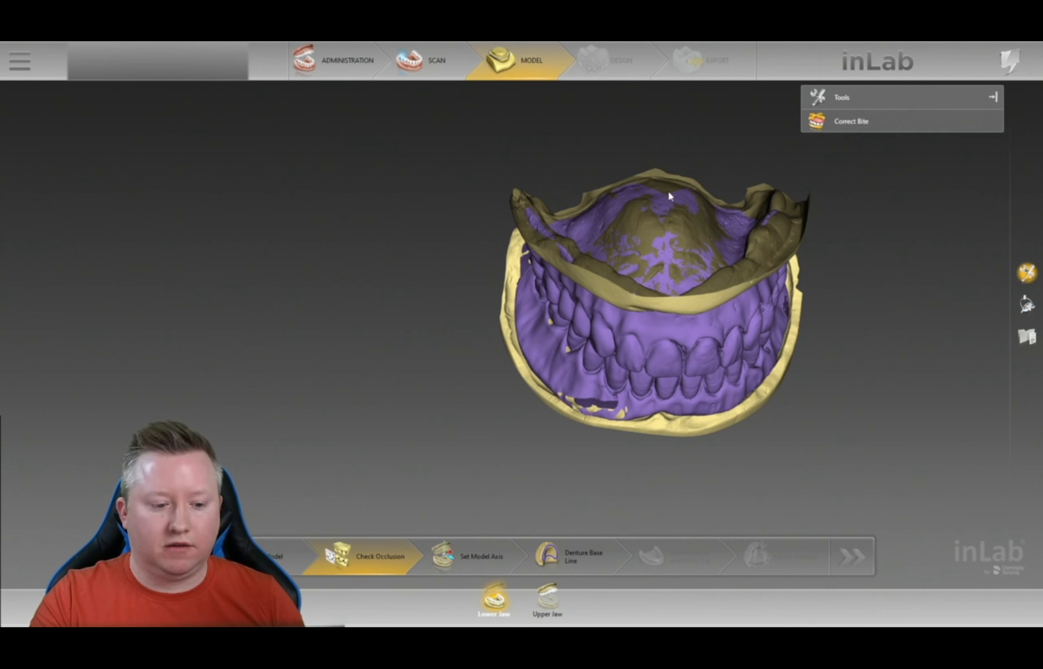
- Enter Set Model Axis and drag the jaws in front and main views into line with the grid
left_click(498, 566)
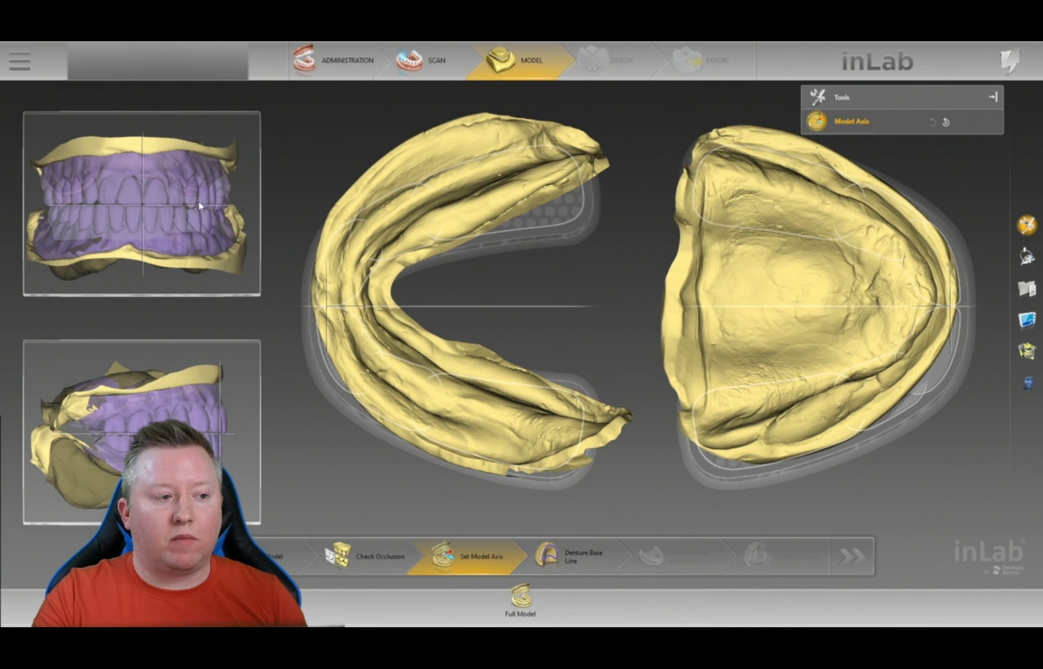
left_click_drag(231, 210, 230, 208)
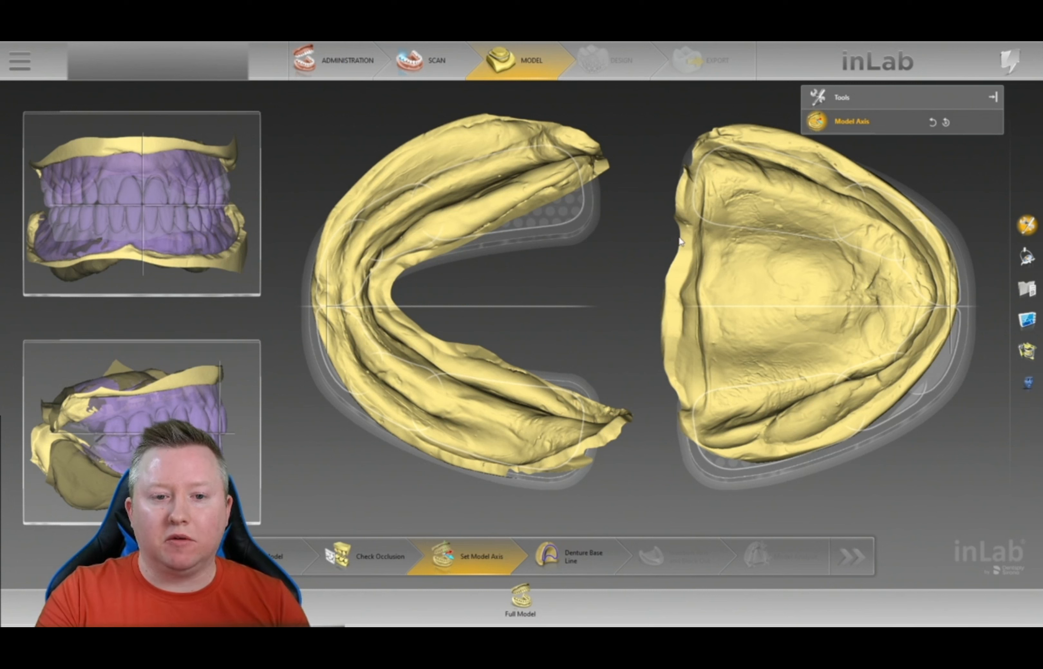
left_click_drag(865, 279, 756, 305)
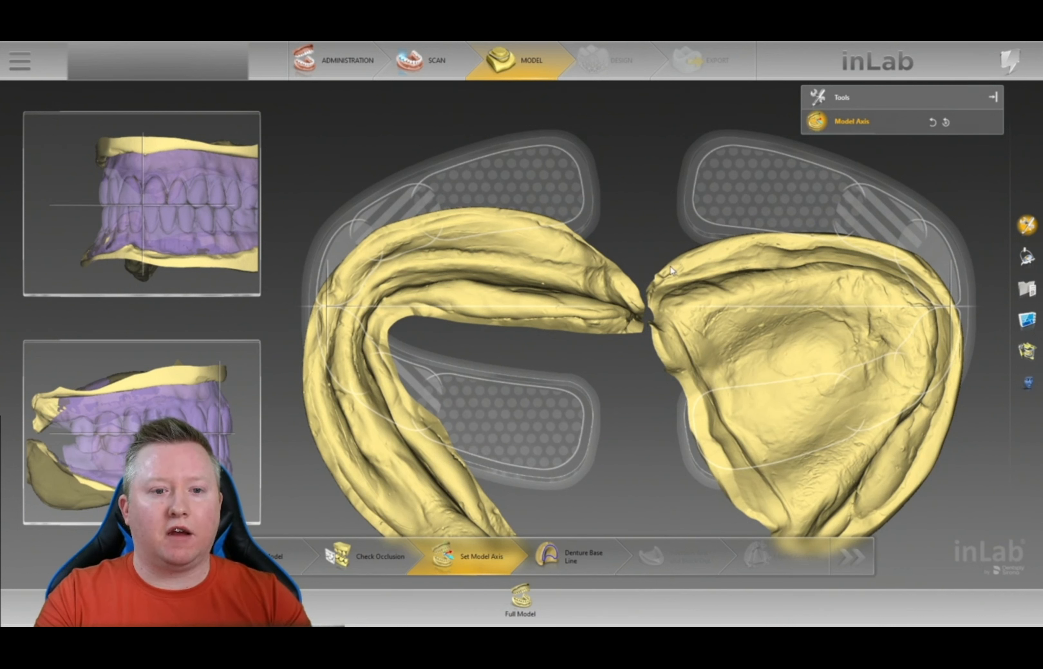
left_click_drag(701, 332, 708, 191)
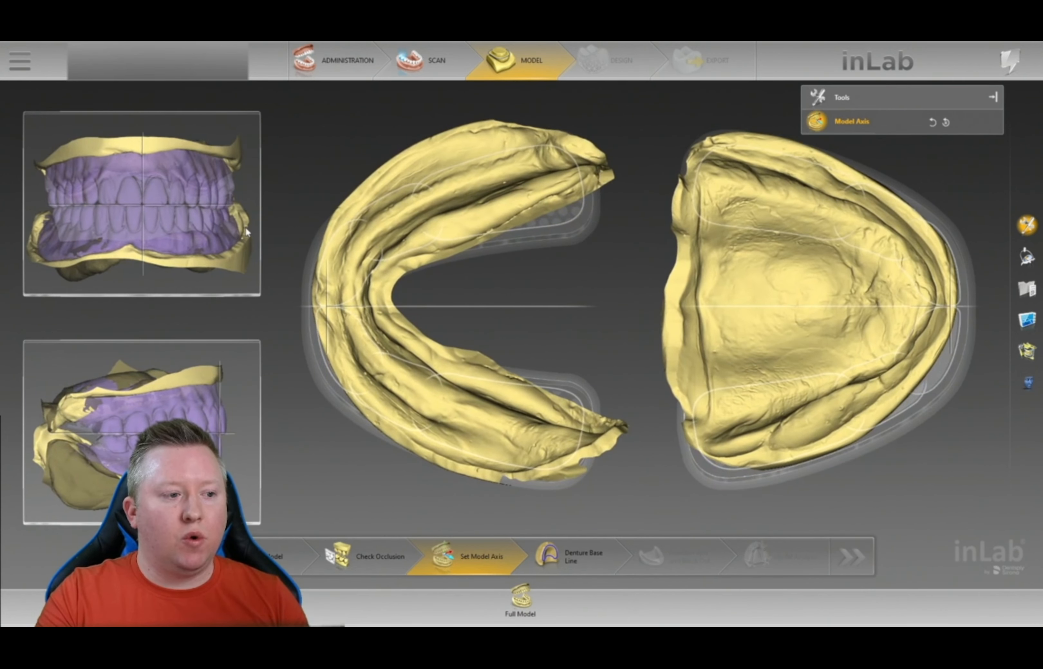
left_click_drag(246, 229, 195, 230)
left_click_drag(49, 243, 51, 245)
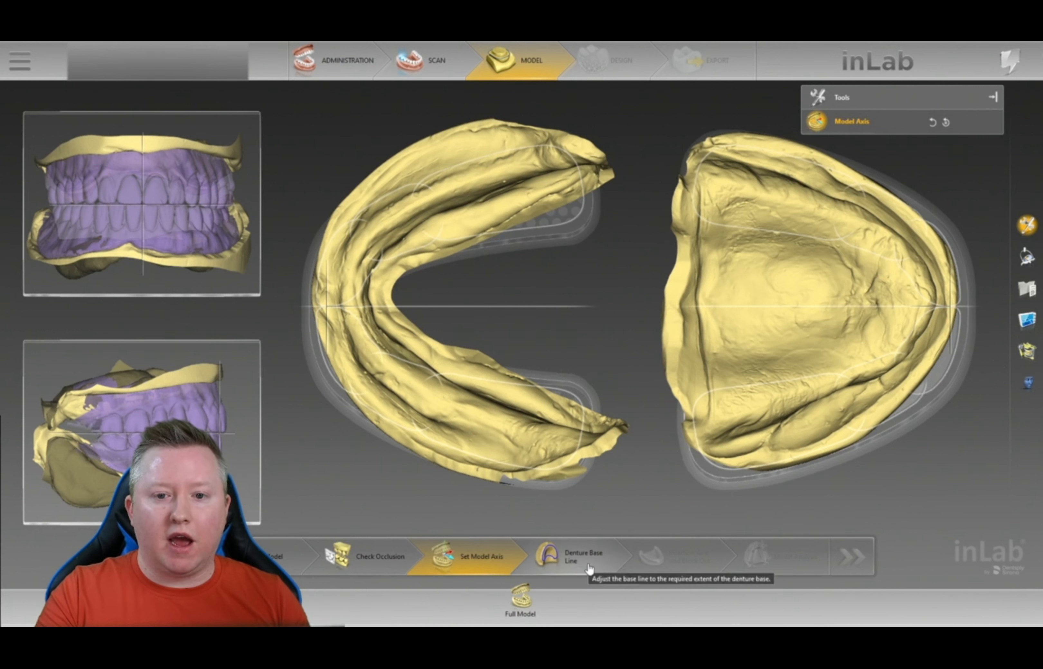
- Advance to Denture Base Line and orbit the lower jaw (47-37) to review the proposed outline
left_click(578, 558)
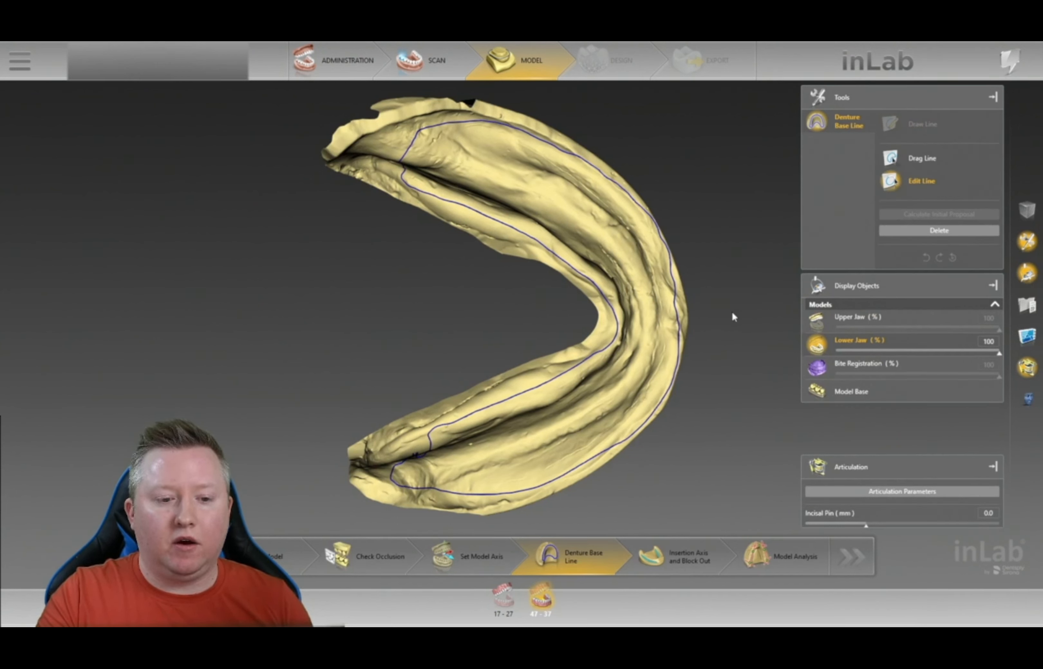
left_click_drag(729, 347, 728, 308)
scroll(735, 328, "down", 3)
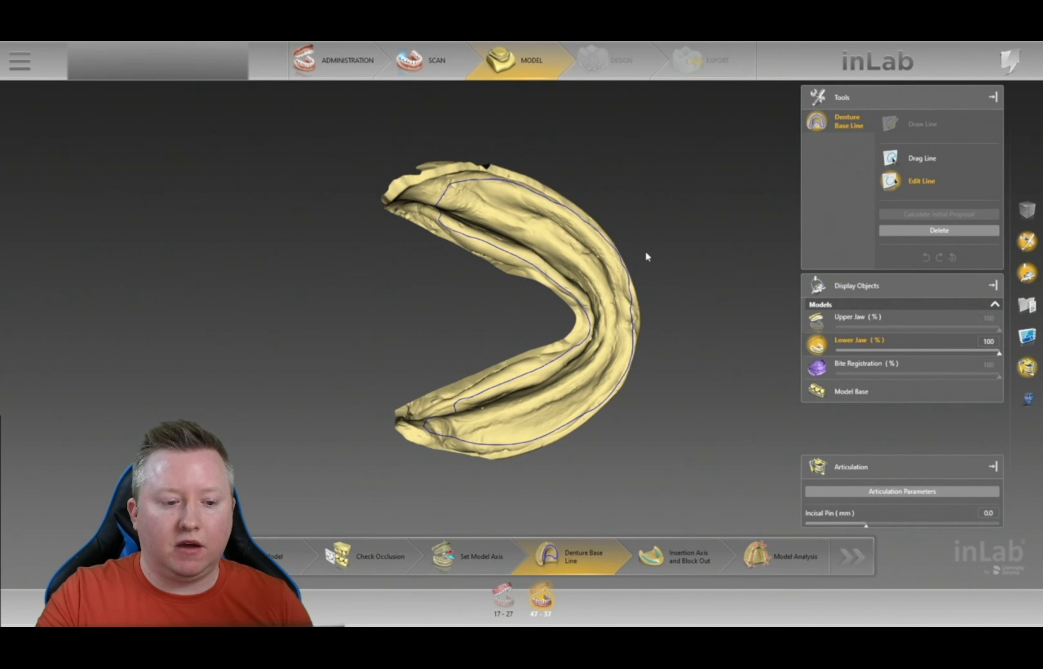
left_click_drag(675, 267, 569, 206)
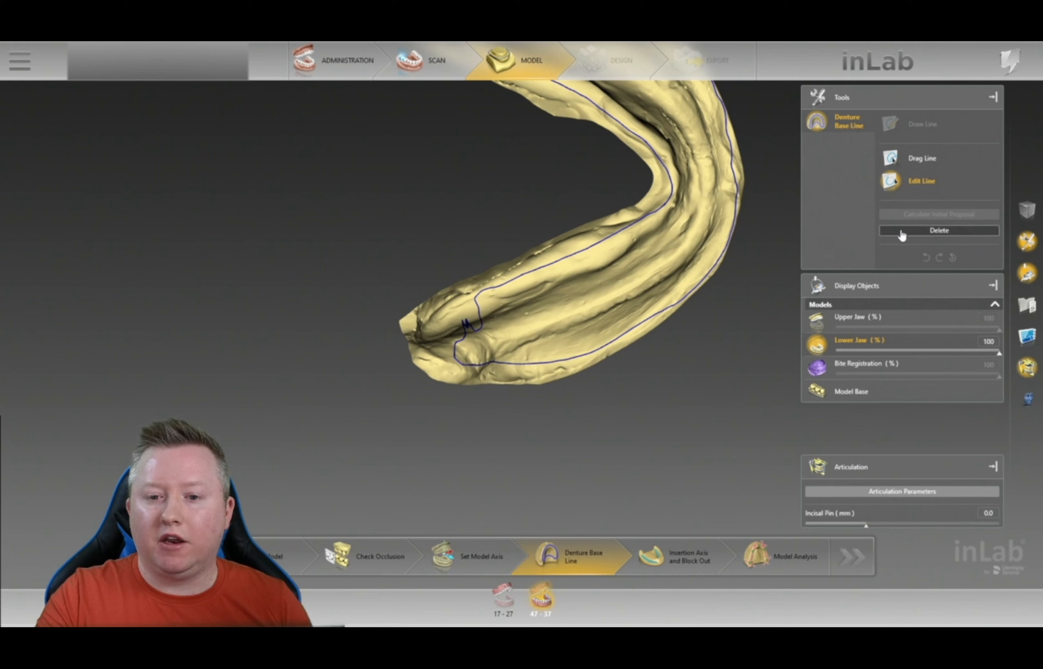
- With Edit Line, zoom onto the kink and redraw the lower base line along the ridge past it
left_click(937, 235)
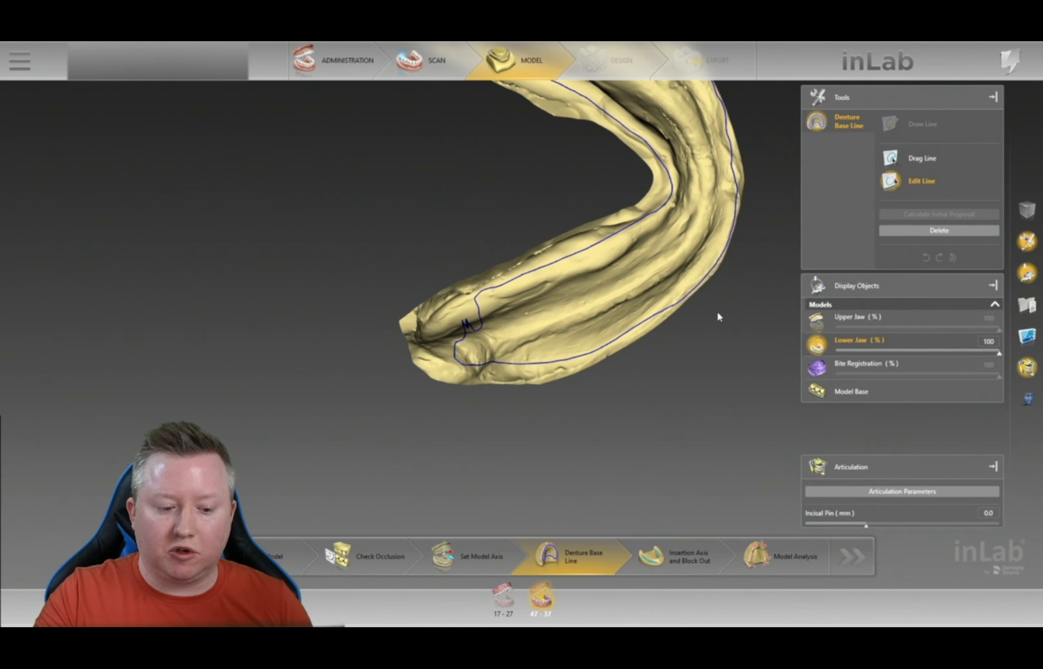
right_click_drag(632, 374, 668, 396)
middle_click_drag(575, 503, 533, 313)
right_click_drag(504, 259, 513, 270)
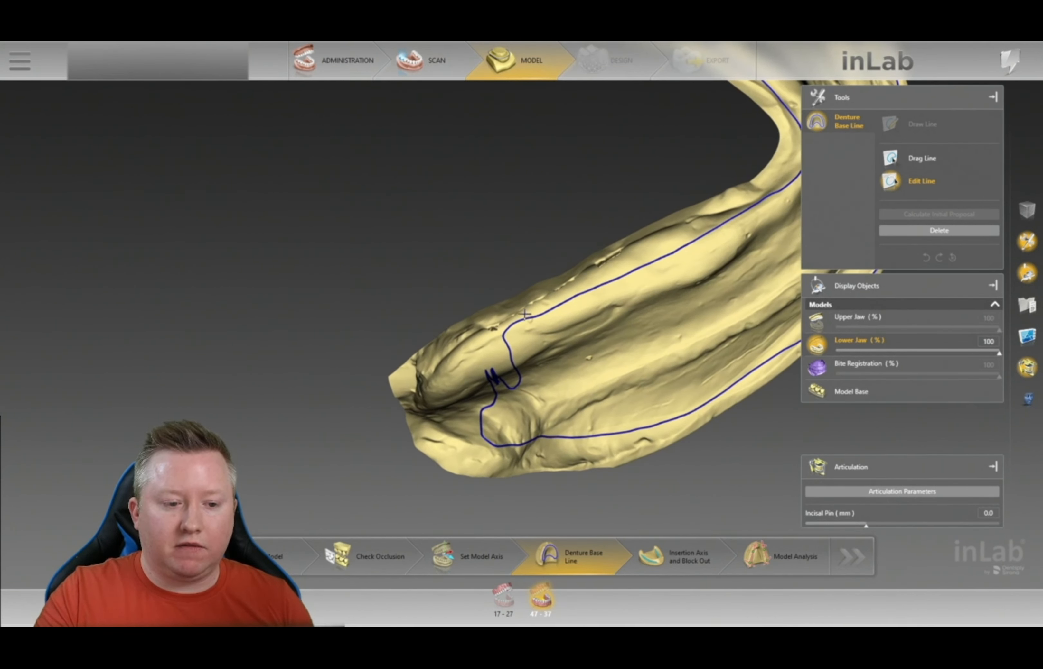
mouse_move(467, 350)
left_mouse_down()
mouse_move(444, 415)
mouse_move(478, 441)
left_mouse_up()
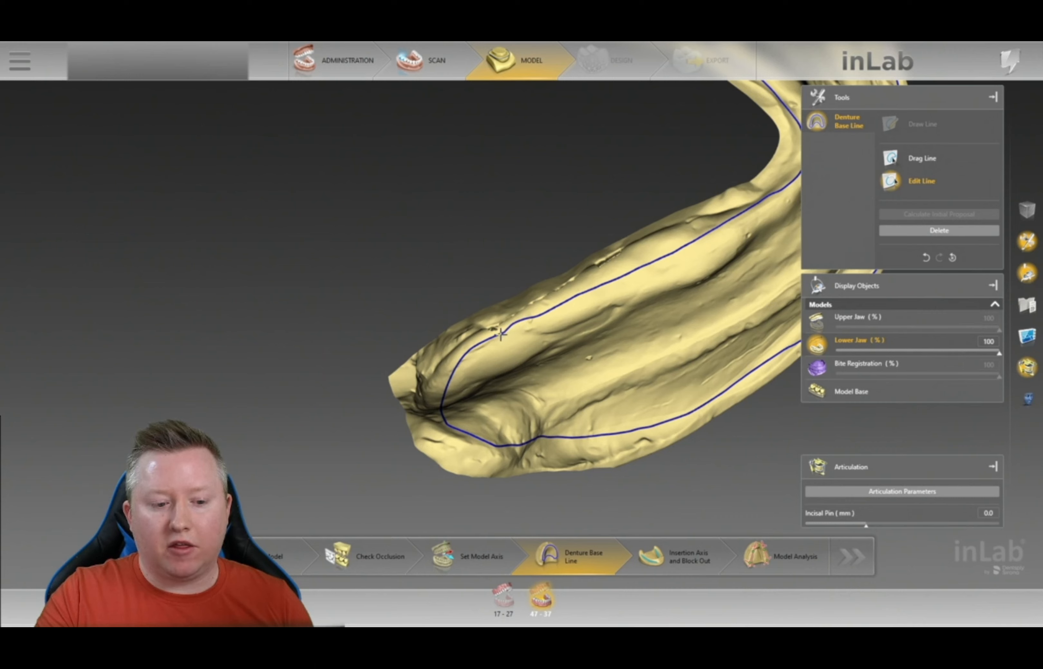
- Redraw another stretch of the base line up the ridge and commit the edit
left_click_drag(594, 377, 553, 343)
scroll(581, 367, "down", 3)
left_click_drag(692, 389, 657, 329)
right_click_drag(743, 293, 599, 279)
left_click_drag(607, 276, 509, 357)
scroll(509, 358, "up", 3)
right_click_drag(542, 426, 573, 445)
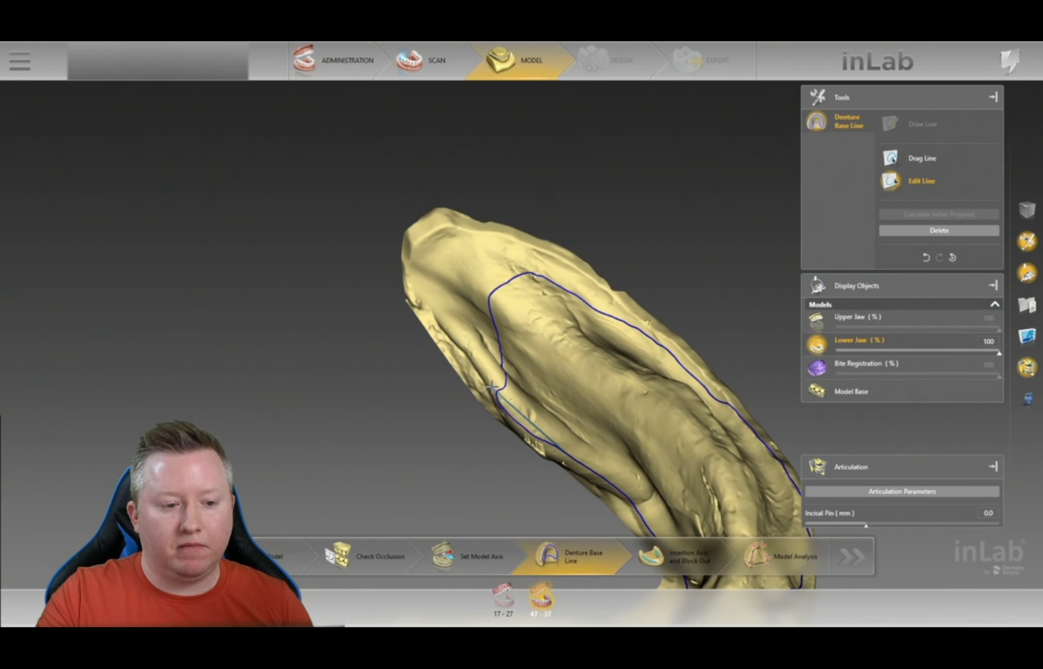
mouse_move(481, 364)
left_mouse_down()
mouse_move(433, 281)
mouse_move(458, 244)
mouse_move(557, 275)
mouse_move(611, 314)
left_mouse_up()
double_click(611, 316)
- Orbit the lower jaw to check the revised base line around the full arch
left_click_drag(750, 367, 714, 432)
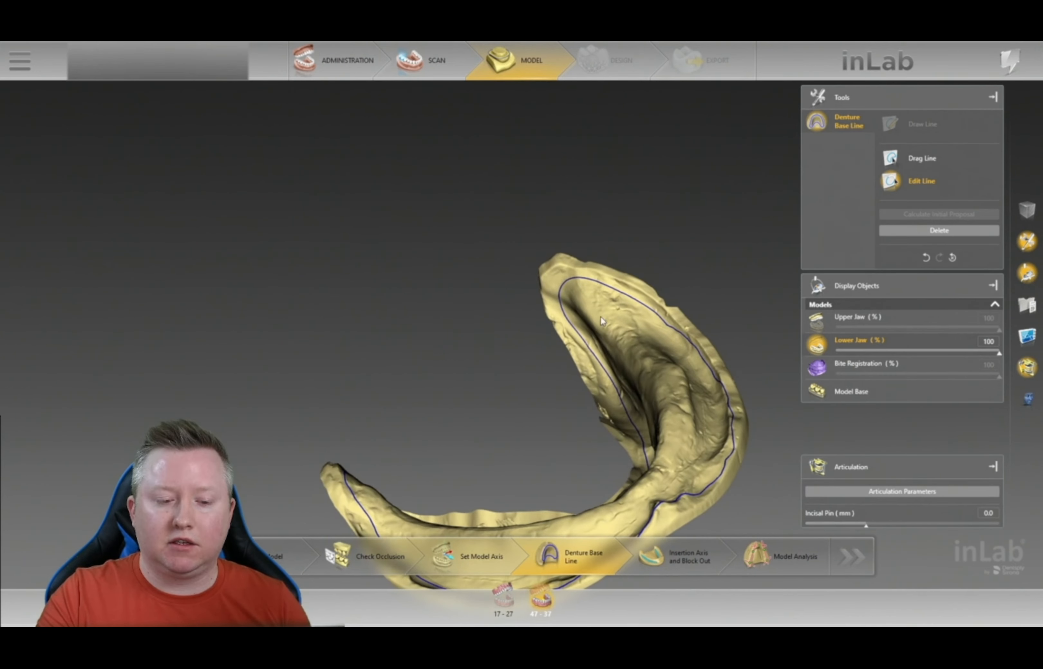
left_click_drag(717, 315, 738, 412)
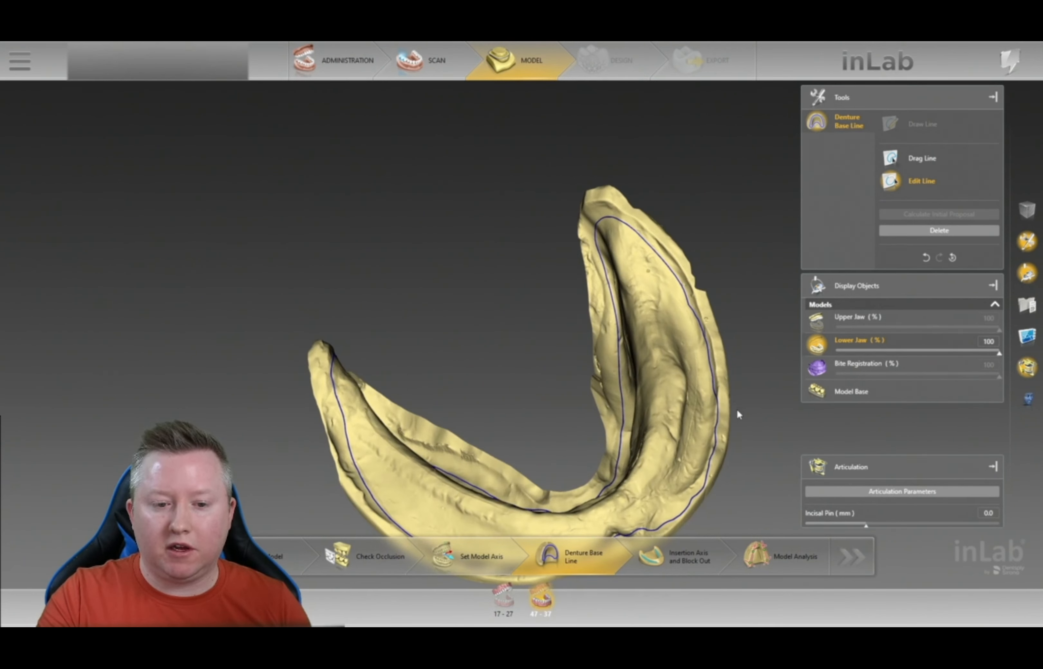
scroll(738, 413, "up", 2)
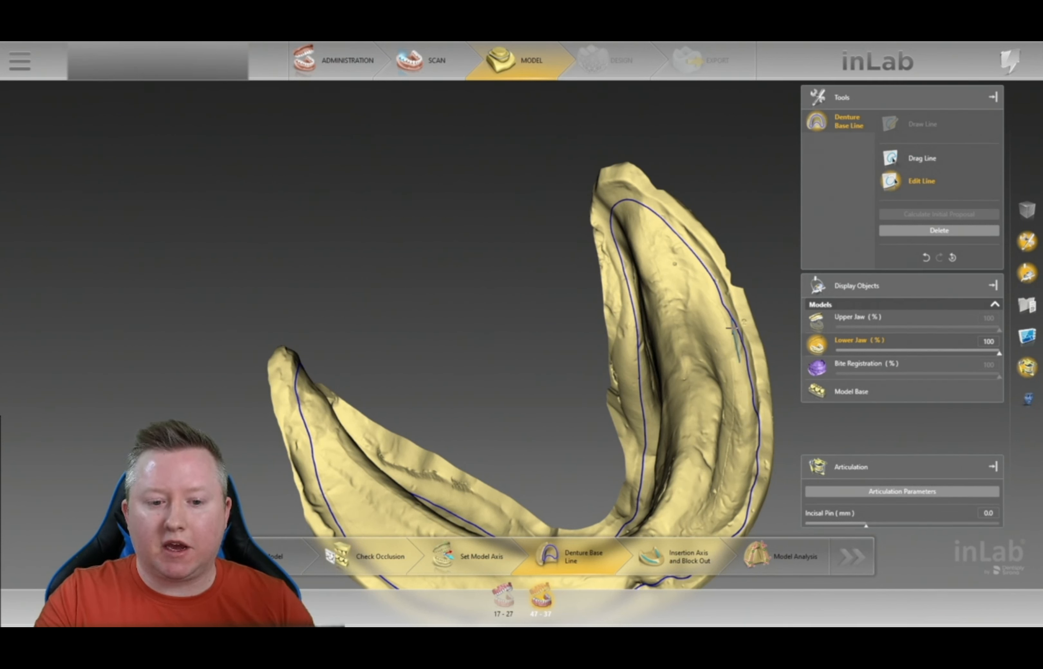
middle_click_drag(760, 309, 642, 270)
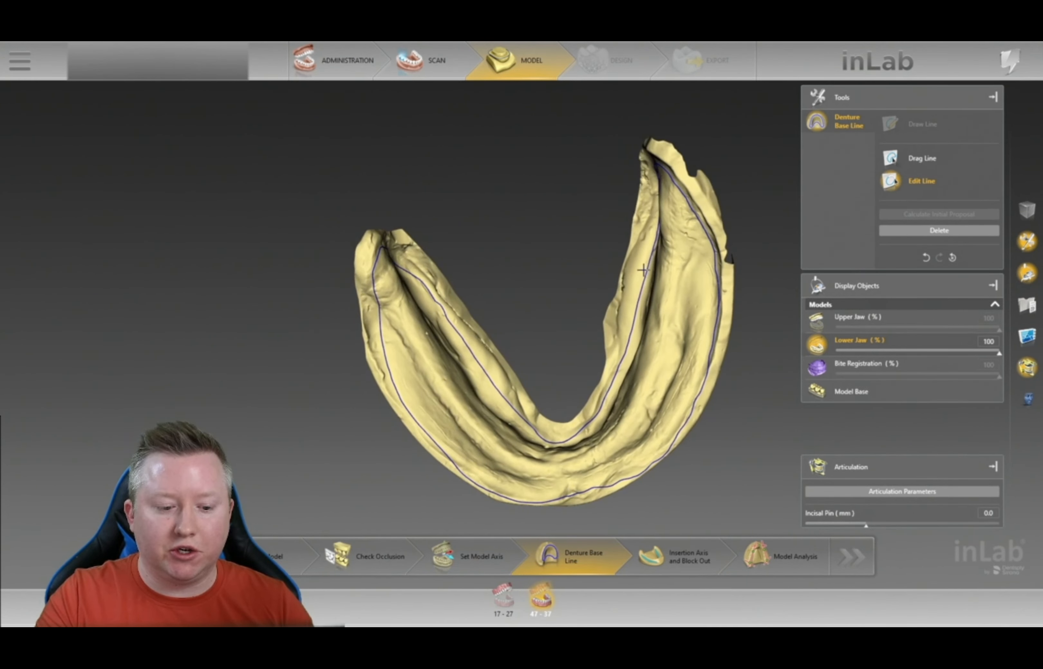
- Switch to the upper jaw, review its proposed base line, and delete it
left_click(517, 592)
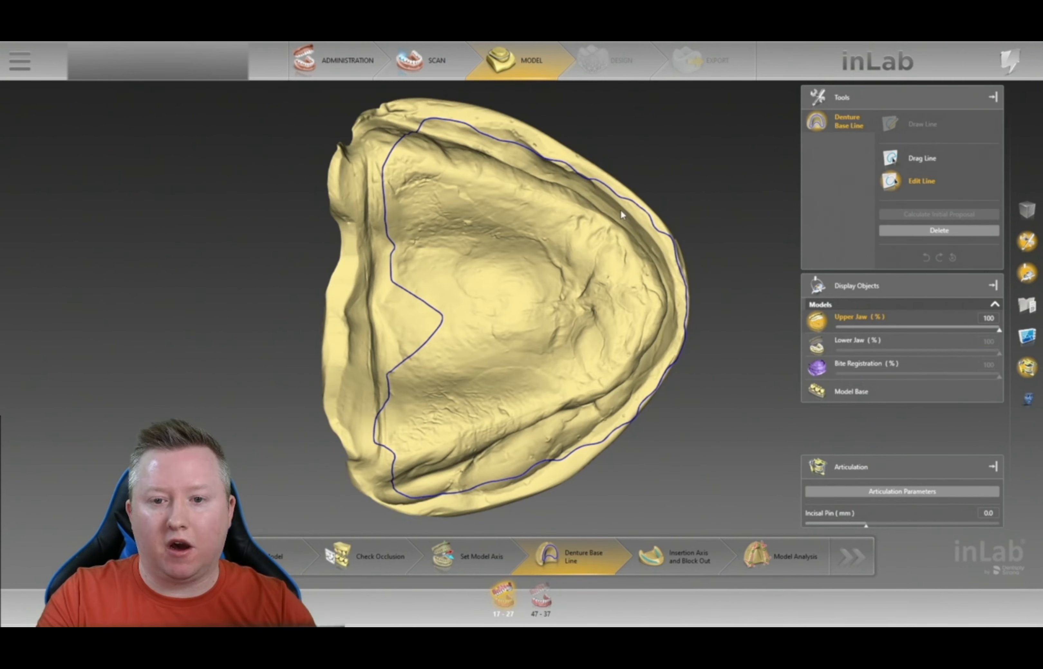
middle_click_drag(575, 171, 619, 176)
middle_click_drag(706, 241, 721, 233)
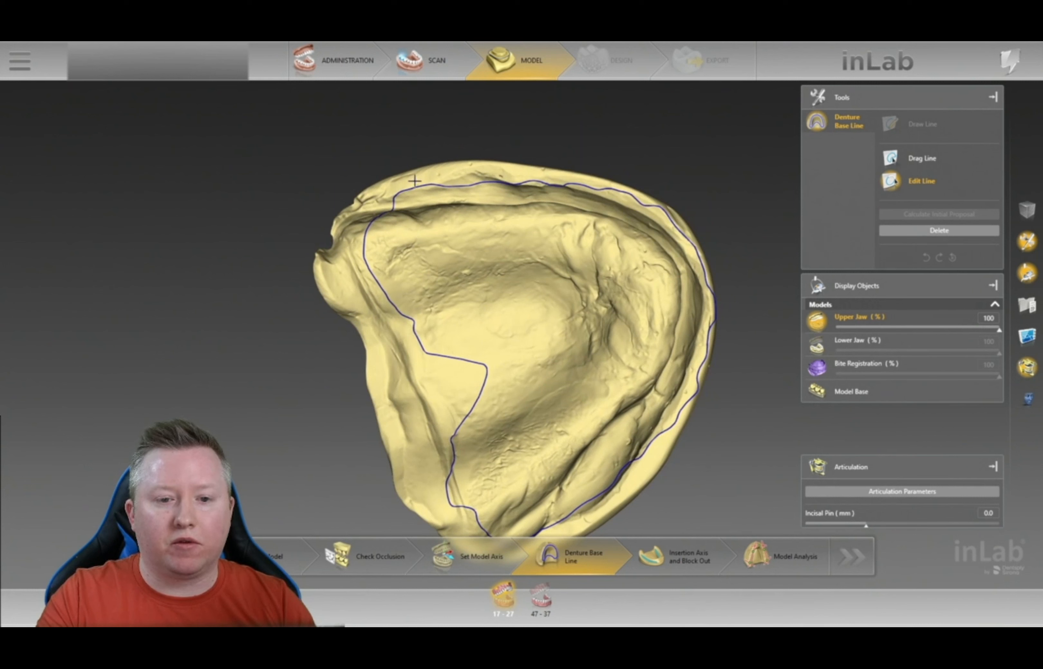
left_click(956, 230)
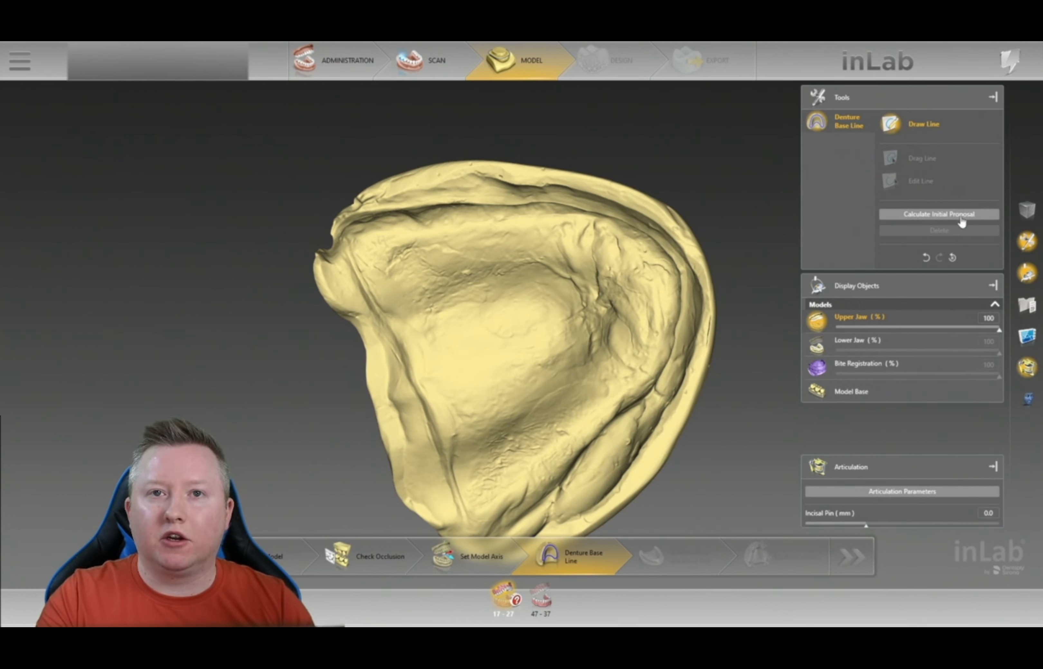
- Start the new upper base line by placing the first three points along the ridge
right_click_drag(734, 232, 762, 201)
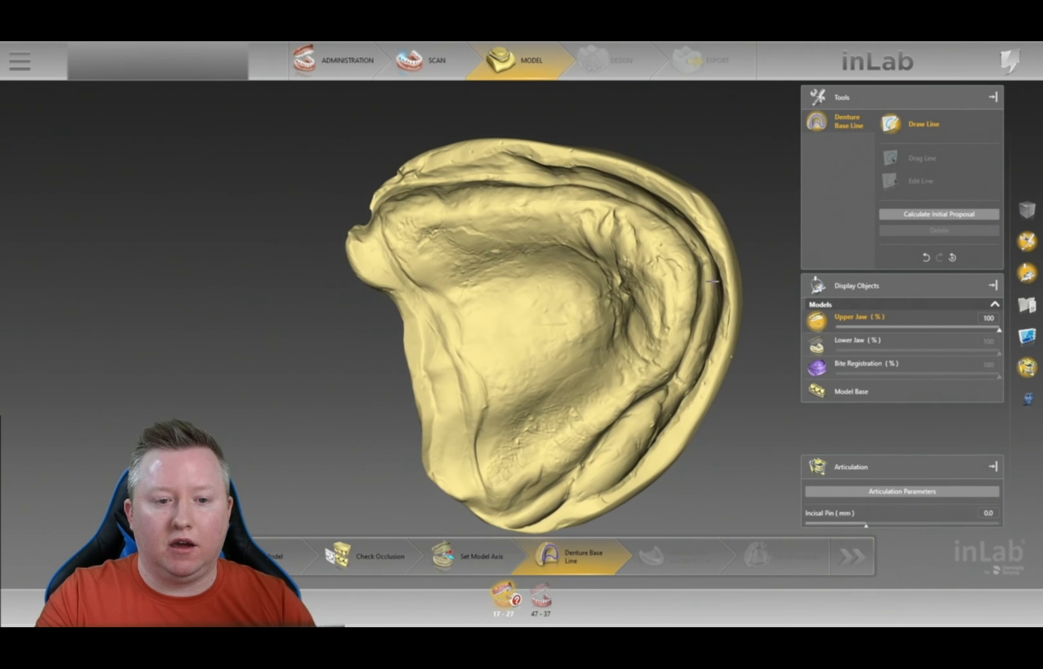
scroll(763, 200, "up", 3)
left_click_drag(548, 224, 519, 239)
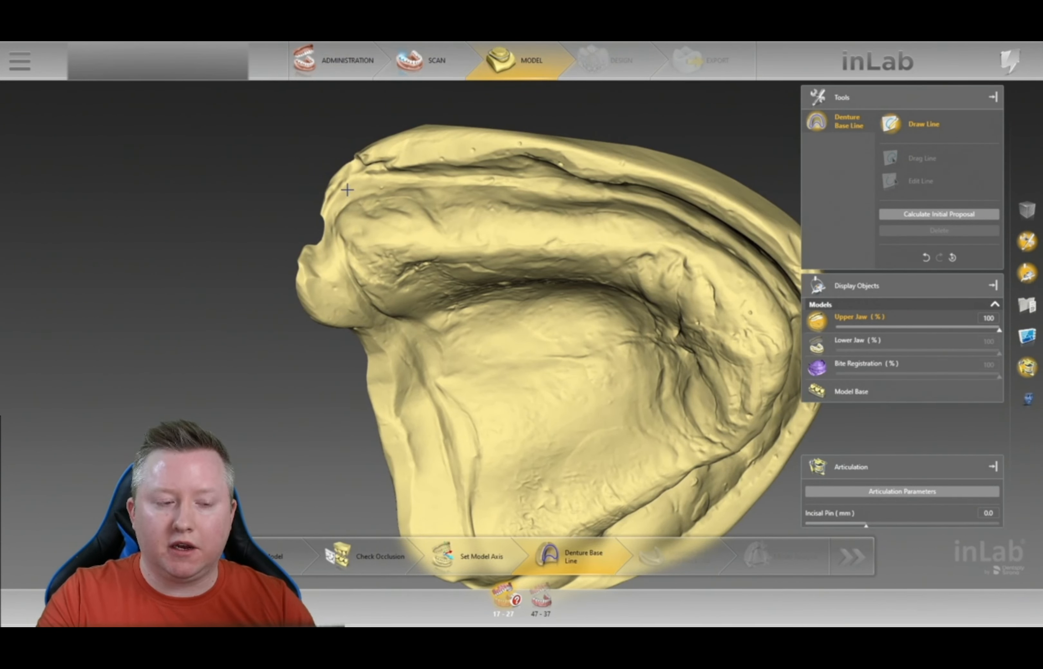
left_click(379, 177)
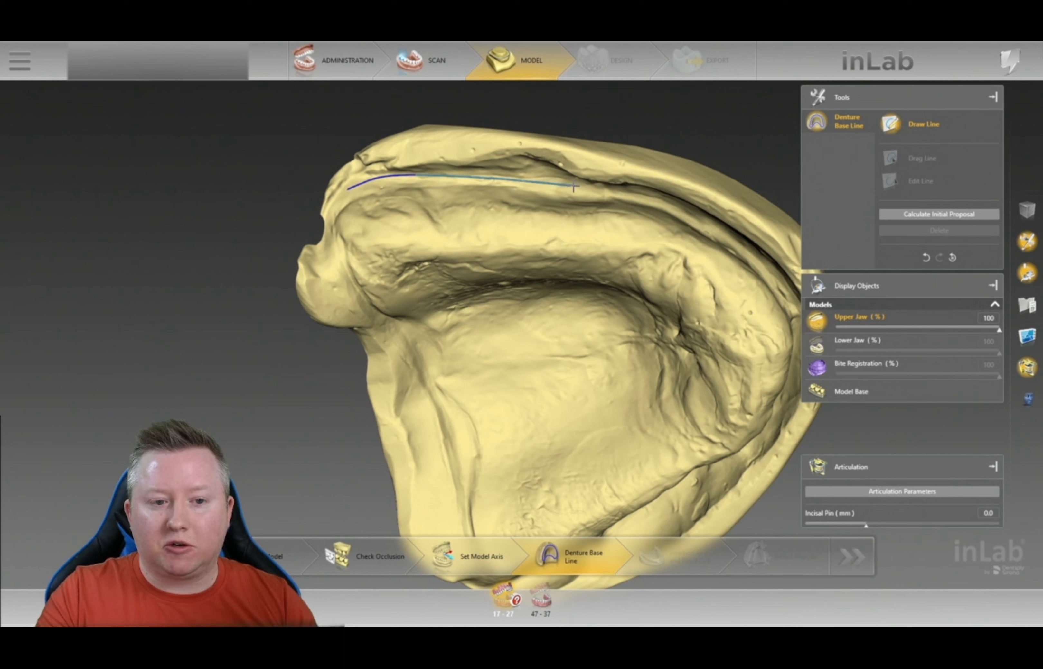
left_click(637, 197)
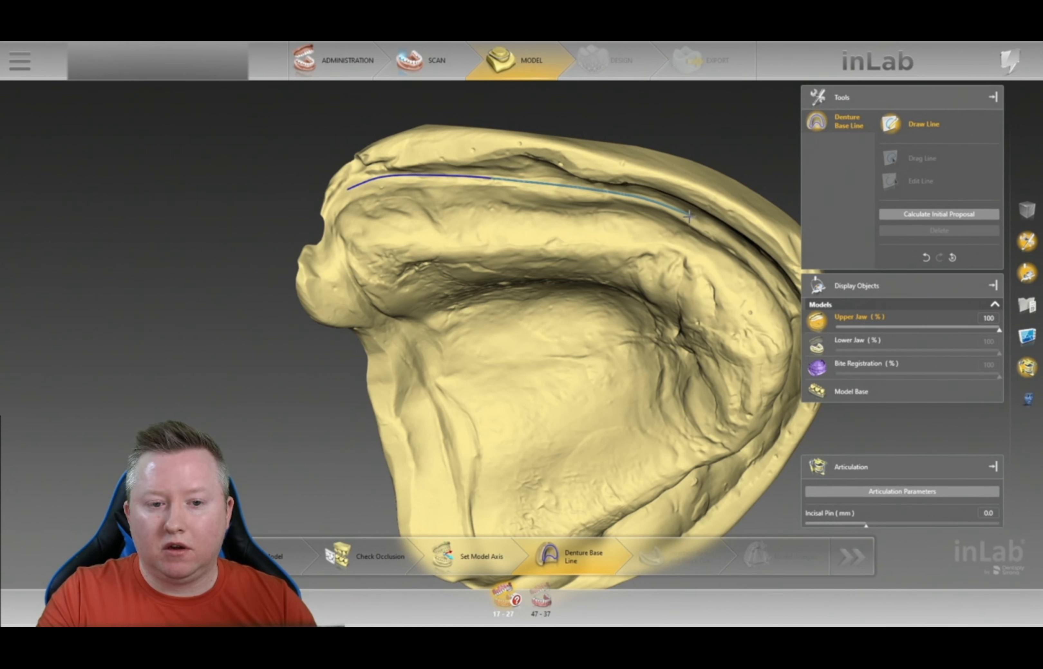
left_click(744, 250)
right_click_drag(755, 251, 464, 118)
left_click_drag(558, 141, 517, 129)
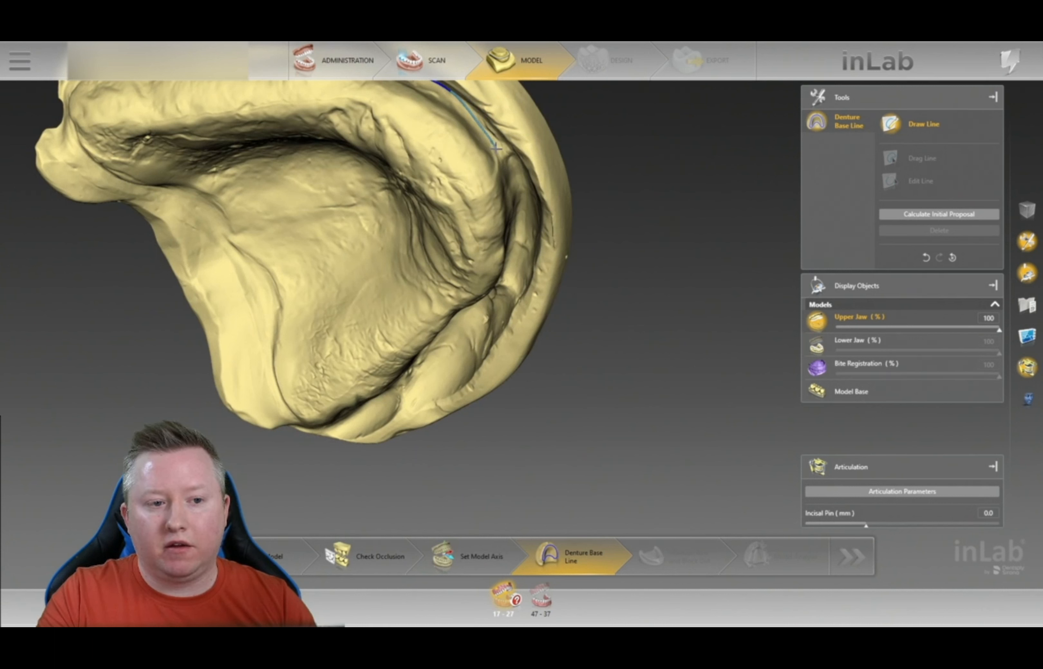
- Continue placing base line points along the front of the upper ridge
left_click(486, 134)
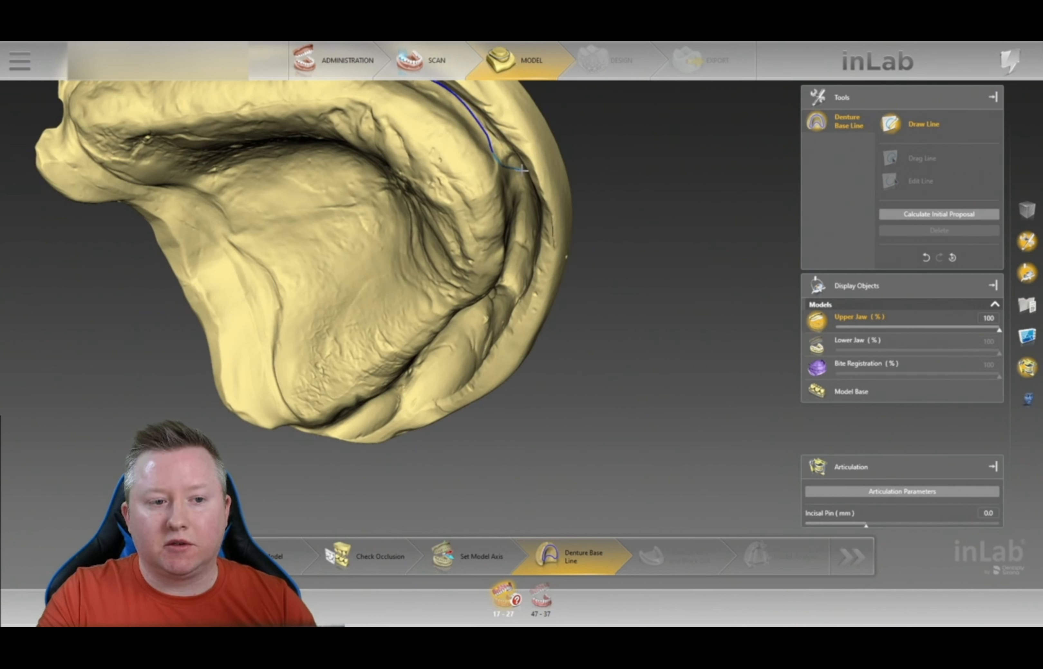
left_click(521, 250)
left_click_drag(506, 330, 502, 251)
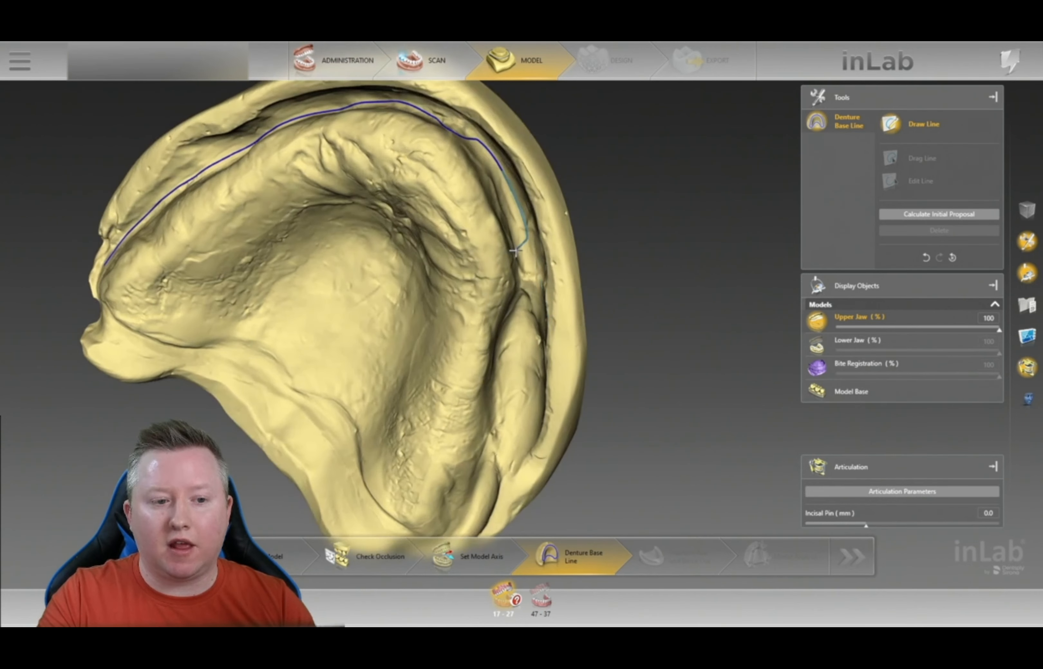
left_click(527, 265)
middle_click_drag(603, 273, 584, 265)
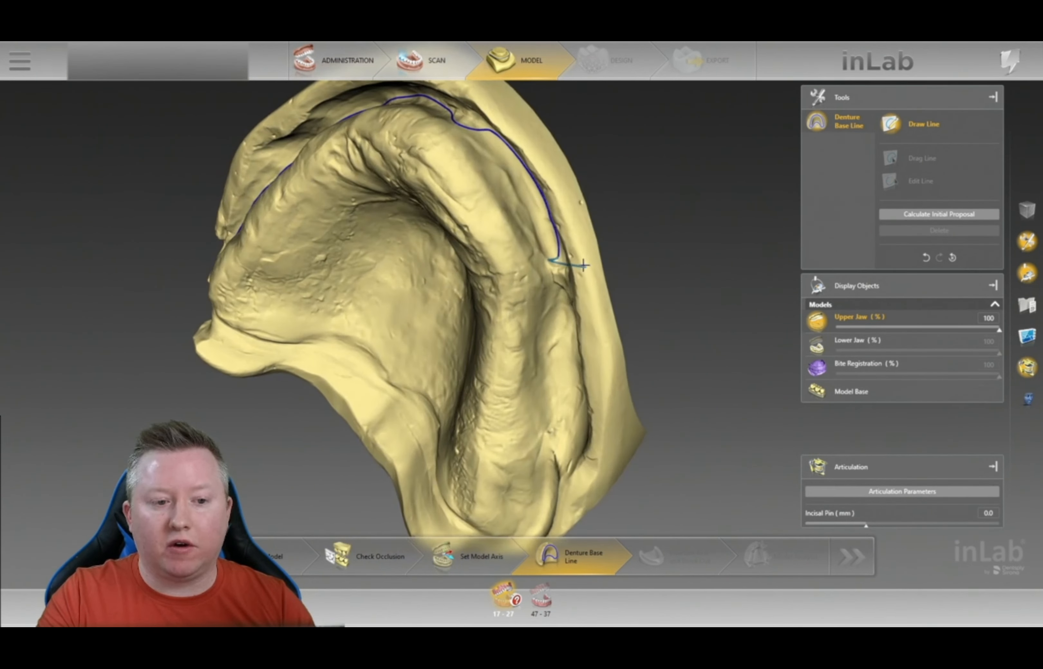
left_click(545, 263)
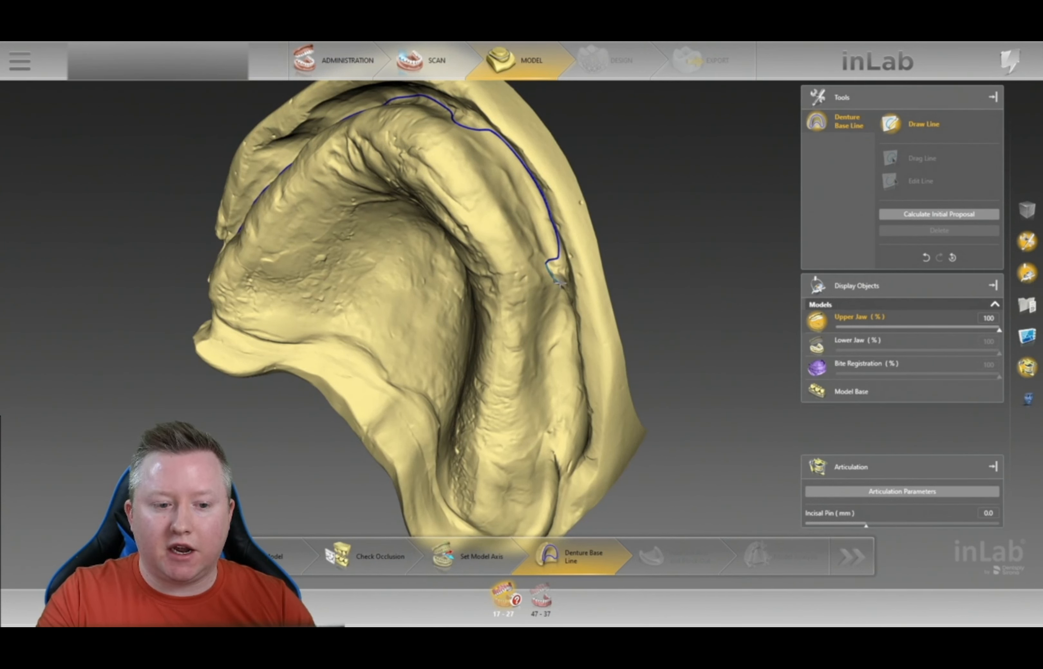
middle_click_drag(583, 327, 586, 164)
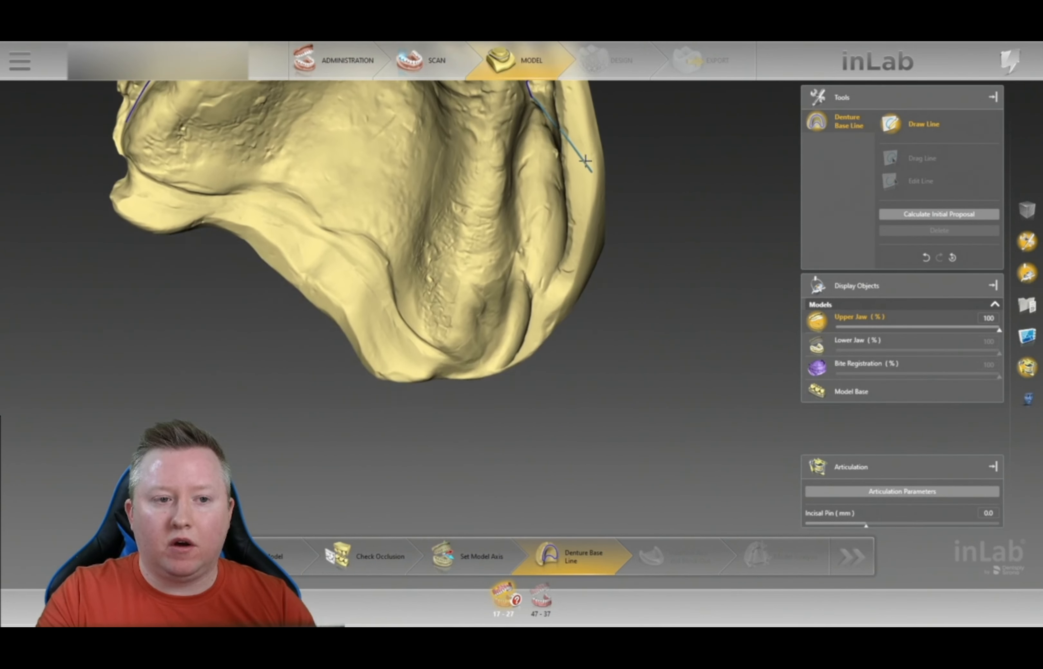
left_click(531, 260)
- Carry the line across the back and along the other side, closing it at the start point
middle_click_drag(389, 342, 436, 378)
middle_click_drag(585, 318, 613, 259)
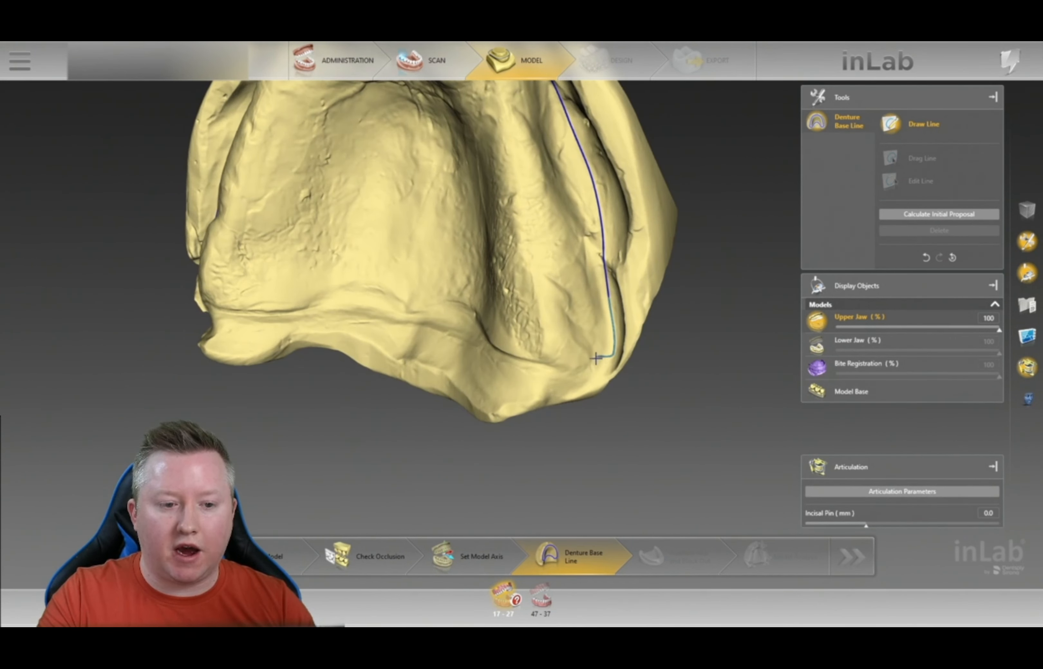
left_click(613, 353)
left_click(540, 373)
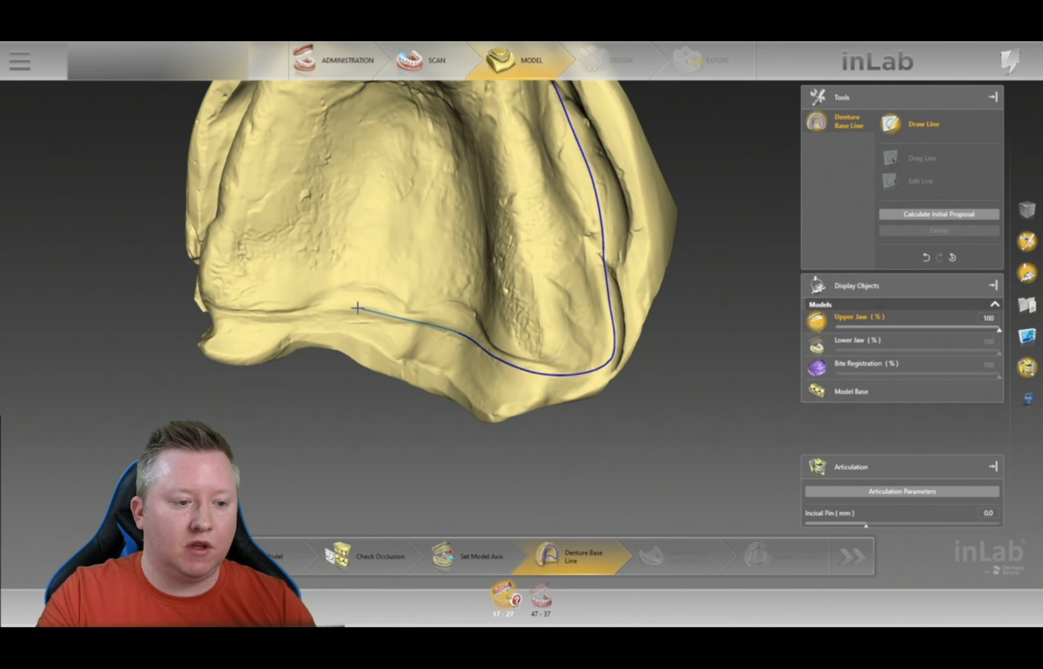
right_click_drag(294, 304, 489, 277)
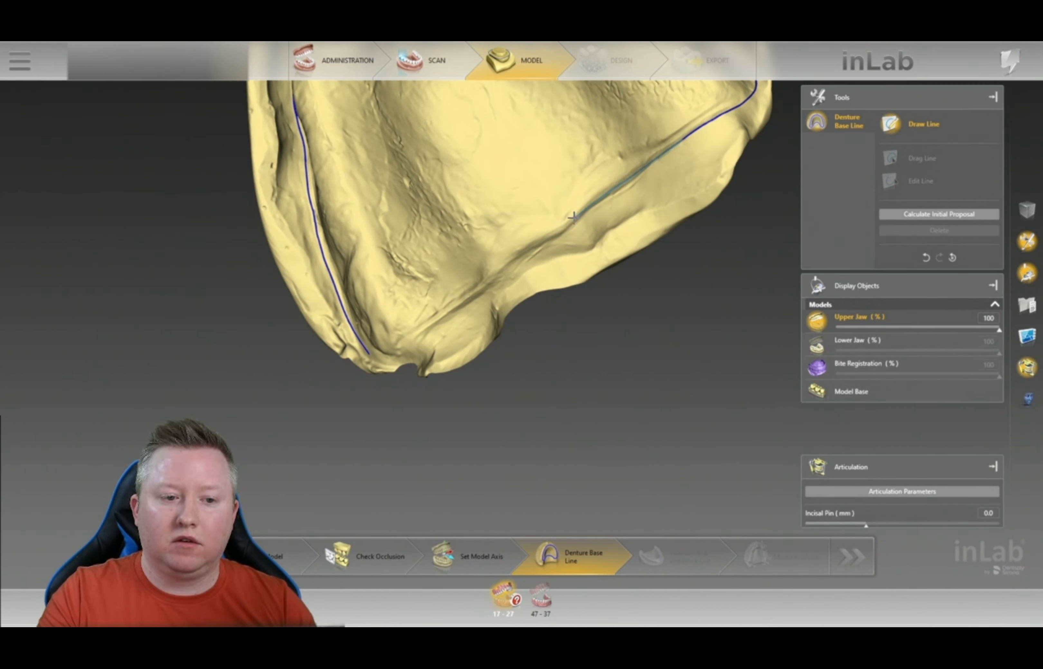
left_click(516, 248)
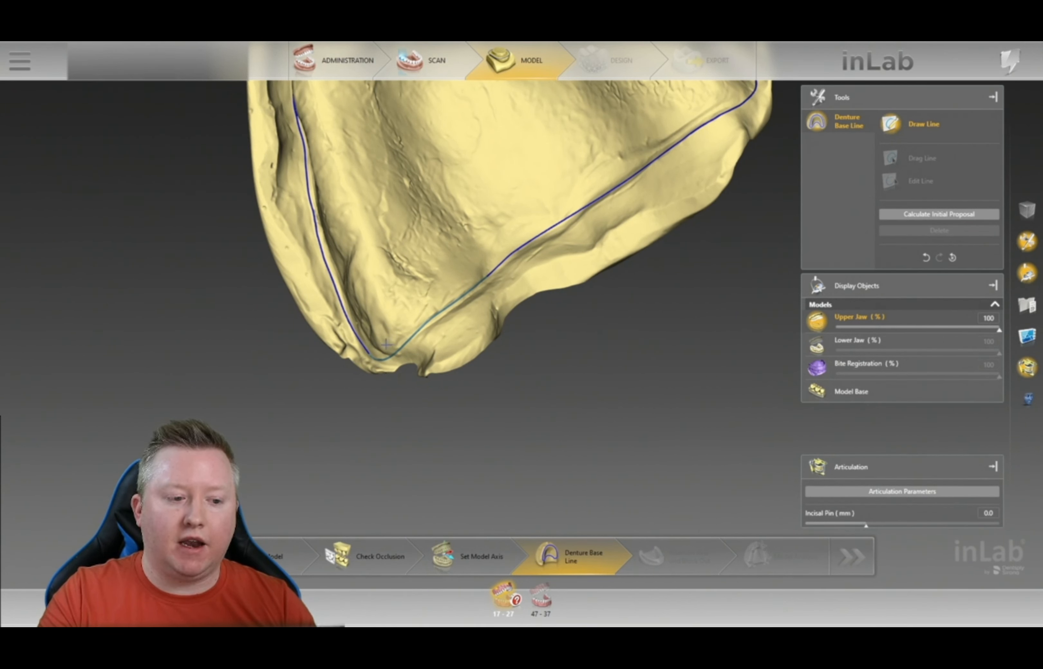
left_click(379, 356)
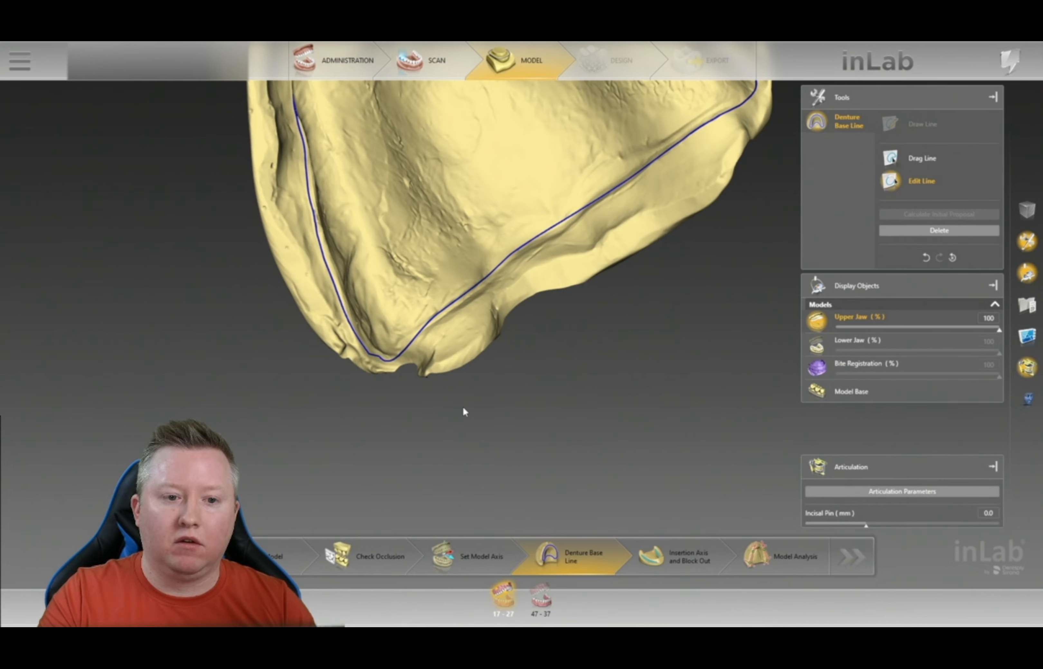
- Review the closed upper base line from an occlusal view
scroll(619, 298, "down", 5)
right_click_drag(619, 297, 646, 438)
left_click_drag(646, 439, 532, 258)
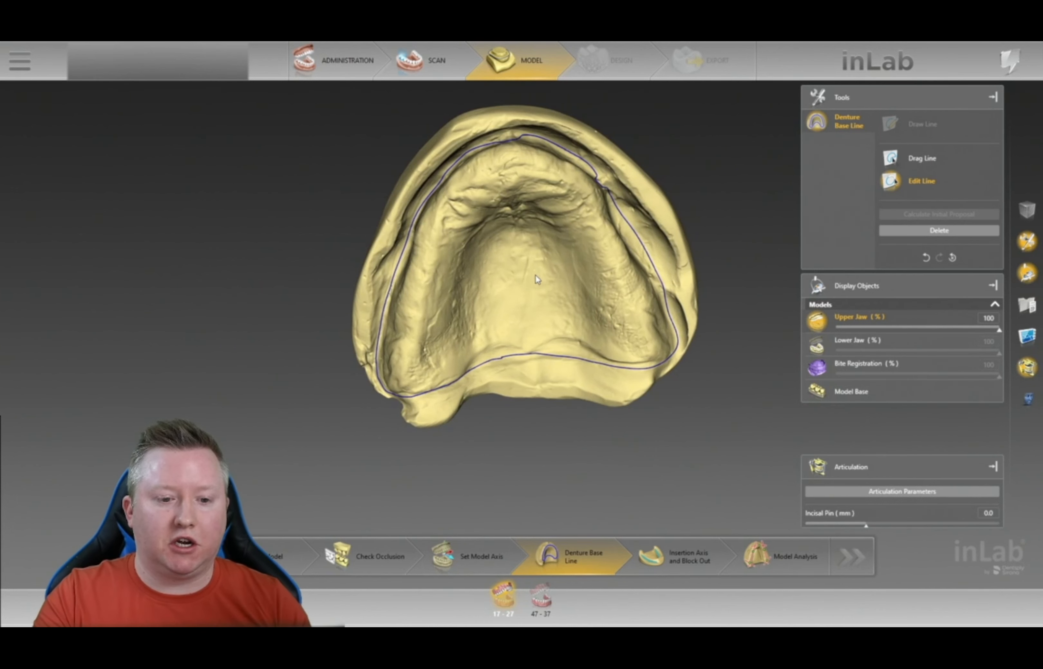
left_click_drag(629, 440, 757, 377)
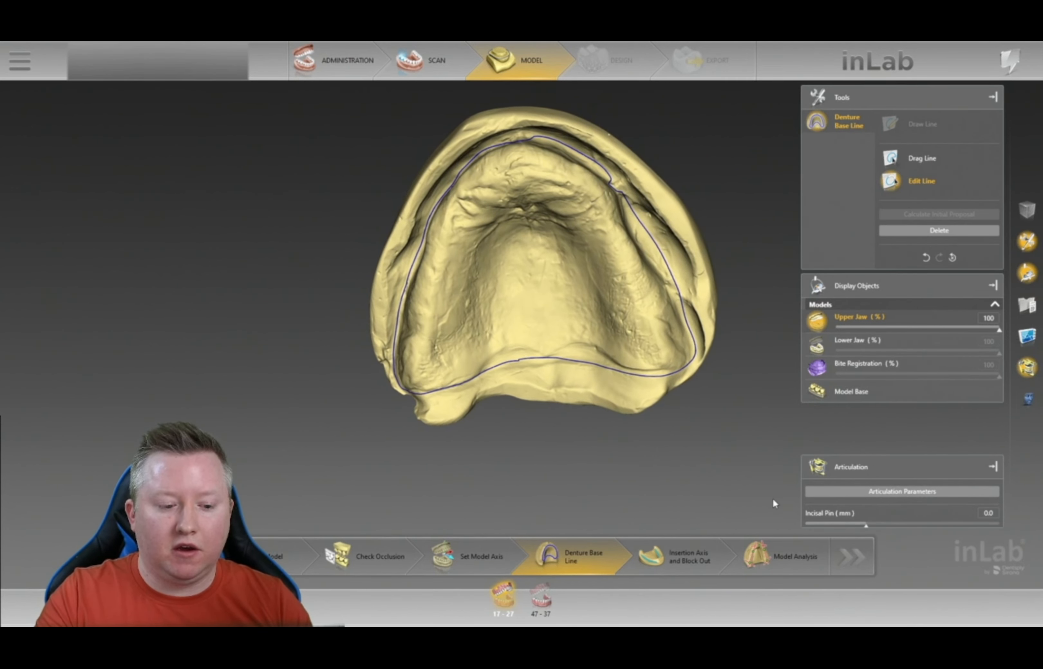
left_click(685, 569)
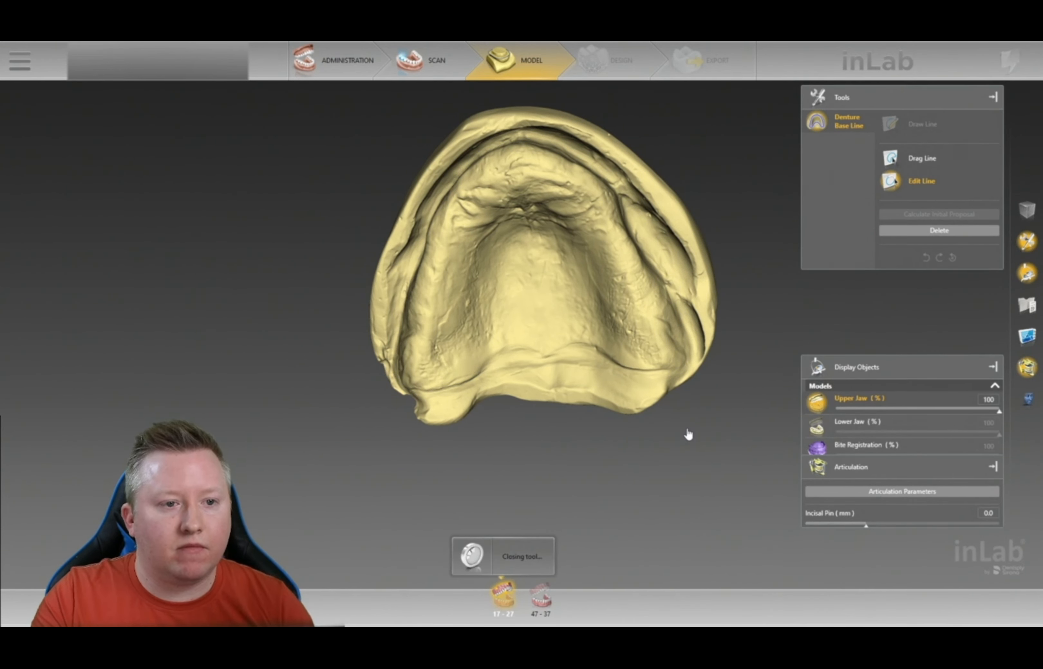
- Tilt the insertion axis to minimise the red undercut rim, orbiting to check from several sides
middle_click_drag(722, 262, 526, 401)
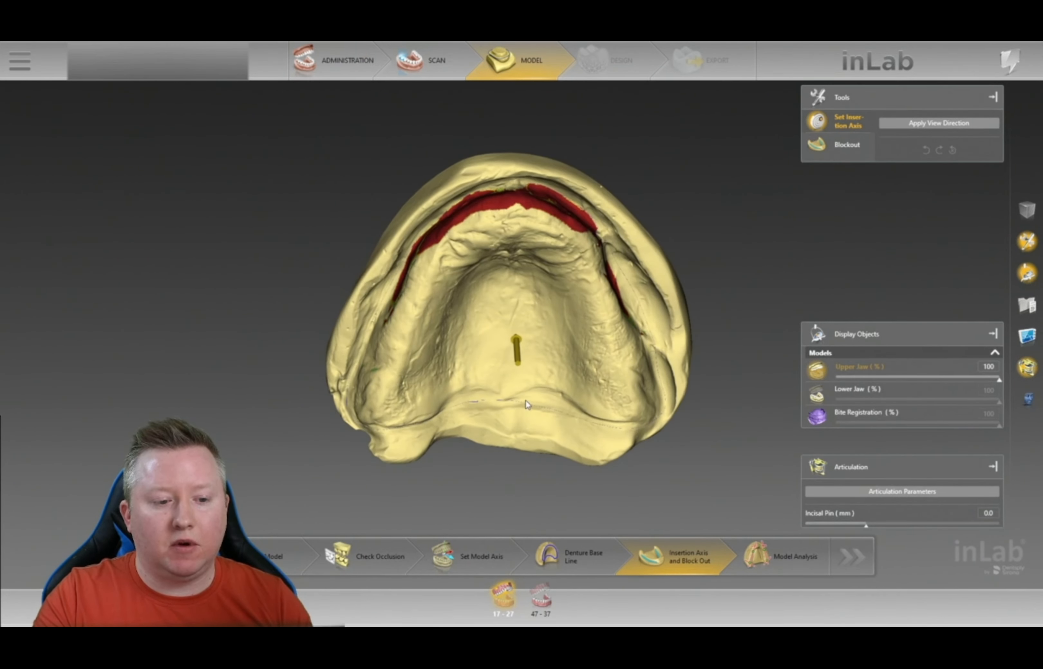
left_click_drag(522, 362, 520, 353)
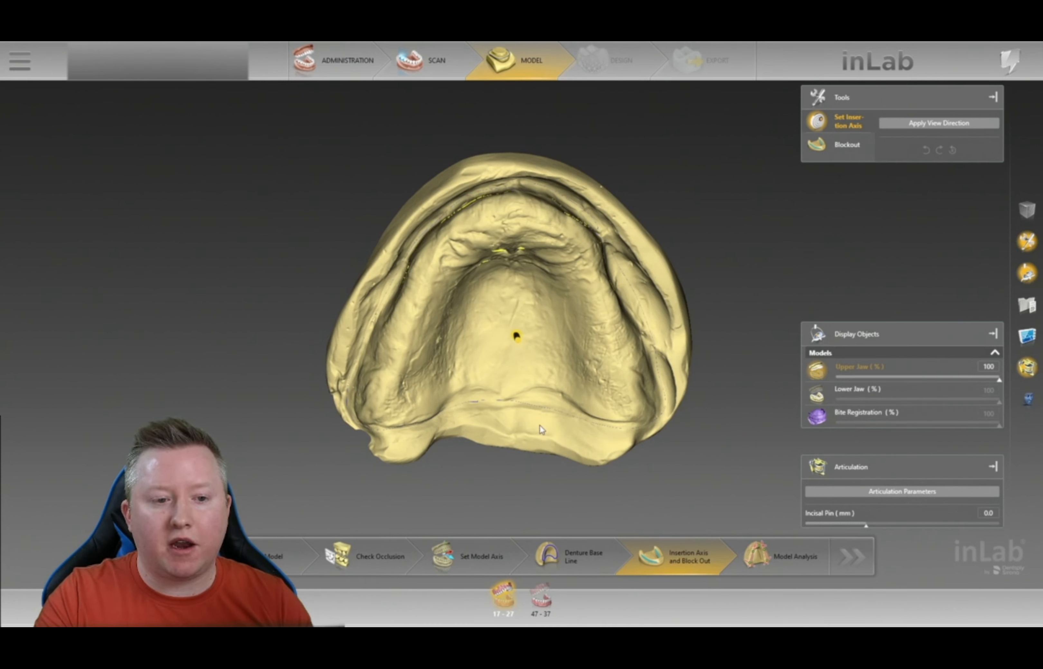
middle_click_drag(559, 282, 600, 311)
middle_click_drag(545, 250, 612, 340)
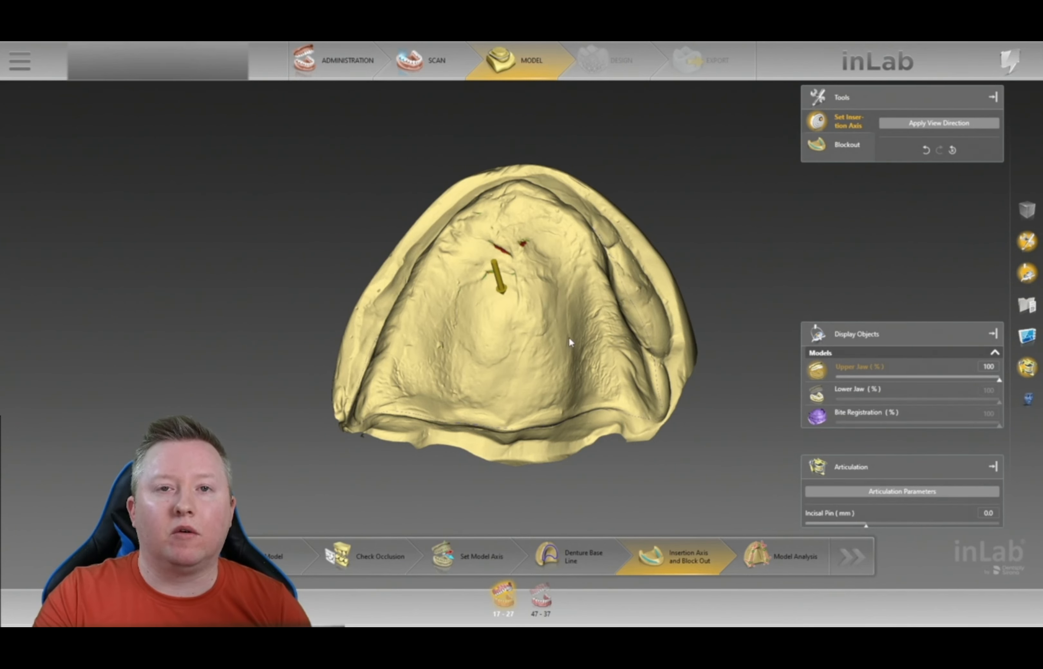
middle_click_drag(523, 218, 578, 285)
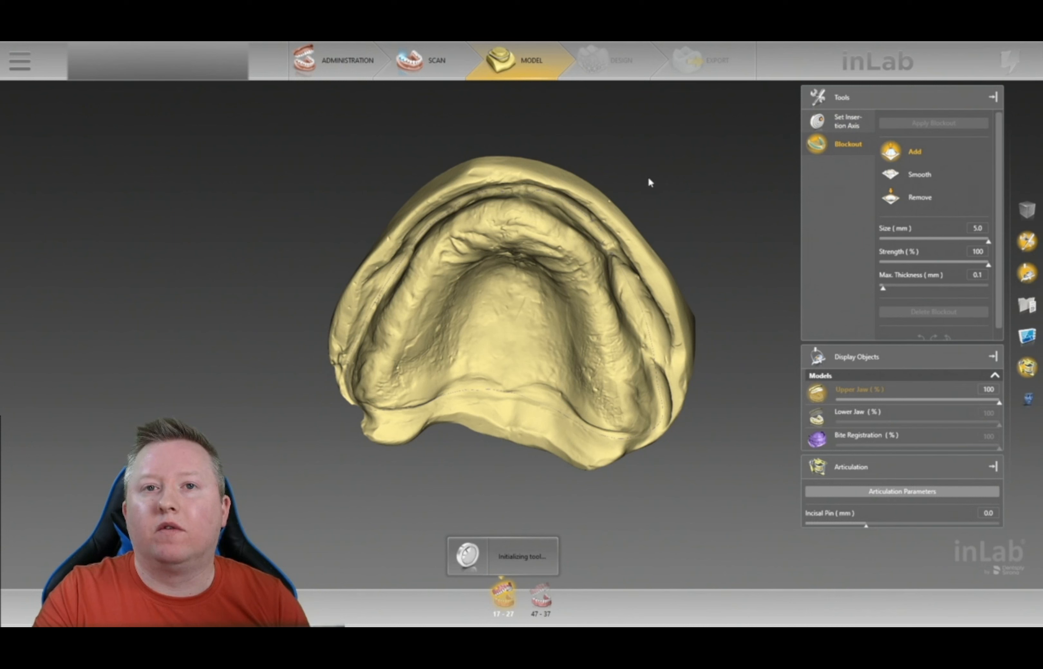
- Set the blockout brush to 2.4 mm size and 57% strength
right_click_drag(621, 172, 642, 188)
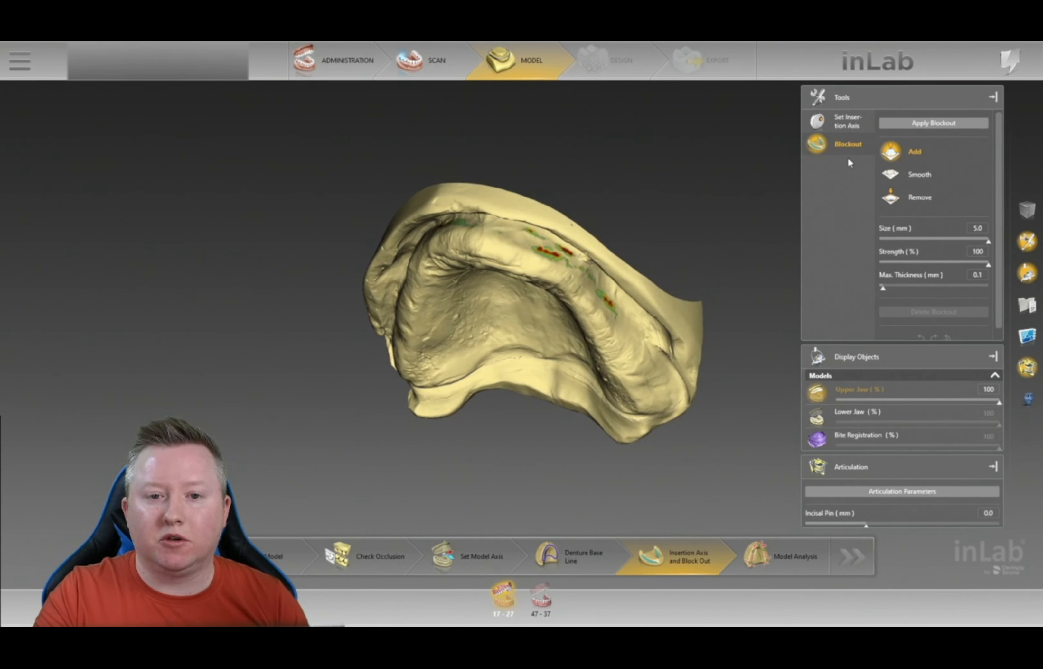
scroll(761, 282, "up", 6)
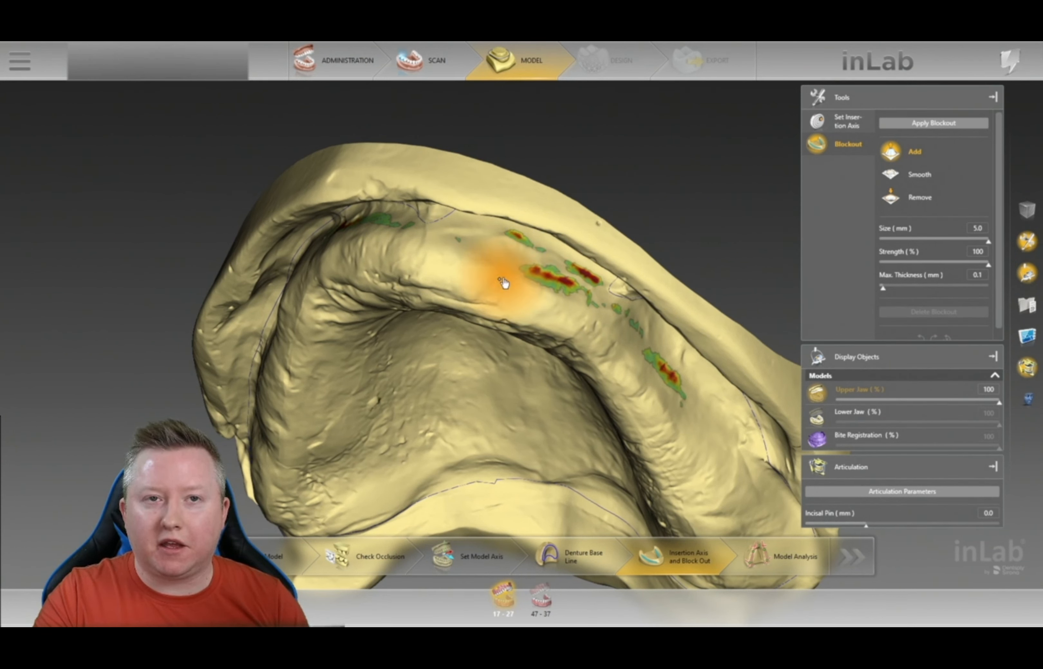
mouse_move(500, 278)
right_mouse_down()
mouse_move(493, 345)
mouse_move(499, 281)
mouse_move(514, 350)
mouse_move(516, 325)
right_mouse_up()
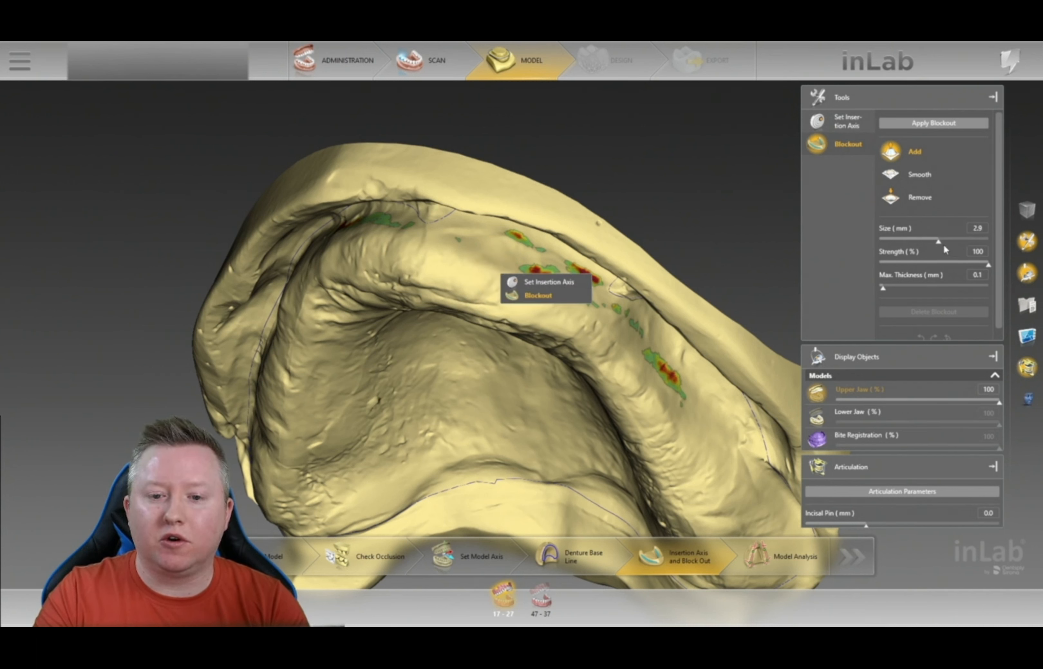
left_click(940, 244)
left_click_drag(938, 245, 926, 245)
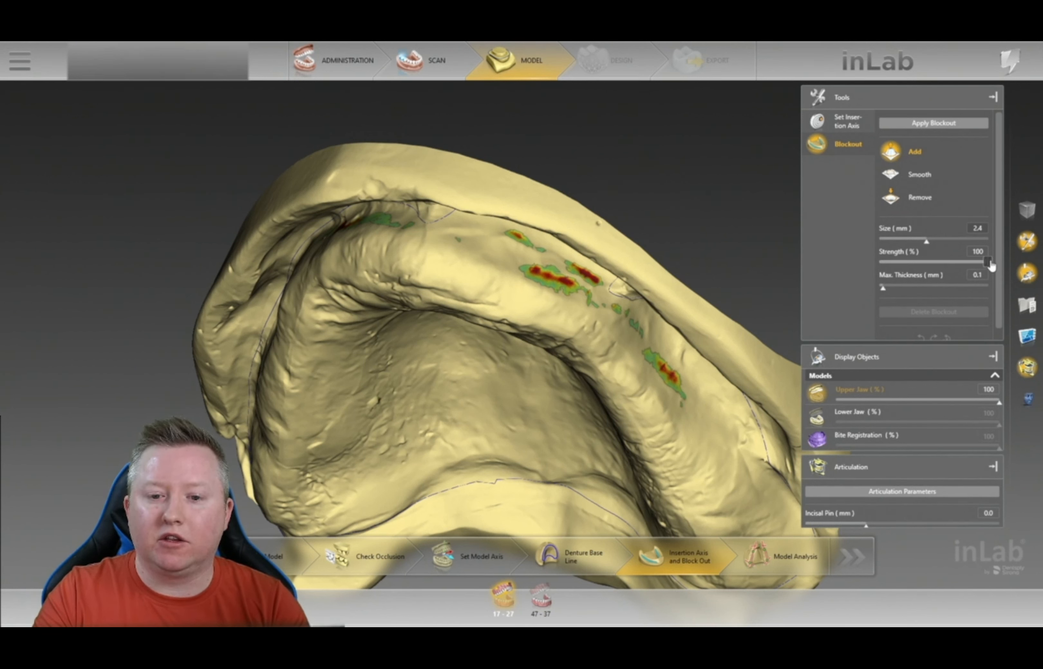
left_click_drag(986, 264, 936, 264)
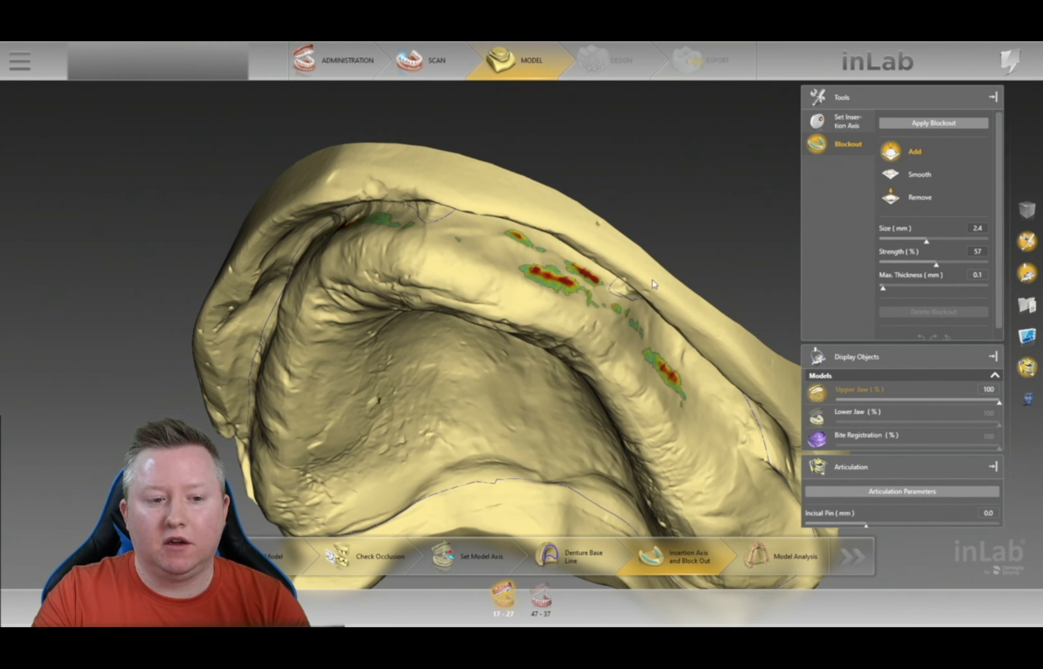
- Paint blockout with Add over the red undercuts along the upper jaw's anterior ridge
mouse_move(579, 281)
left_mouse_down()
mouse_move(522, 265)
mouse_move(573, 277)
mouse_move(566, 273)
left_mouse_up()
left_click_drag(671, 365, 665, 378)
right_click_drag(656, 234, 712, 229)
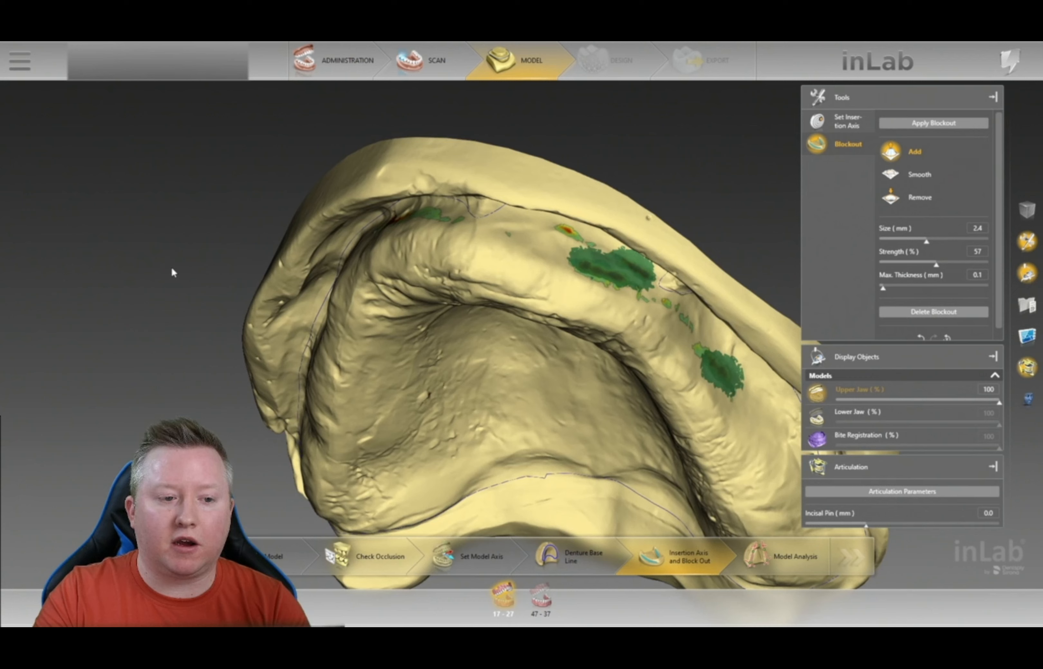
left_click_drag(168, 271, 225, 279)
left_click_drag(529, 171, 574, 147)
mouse_move(499, 215)
left_mouse_down()
mouse_move(476, 206)
mouse_move(449, 214)
left_mouse_up()
left_click_drag(332, 174, 377, 177)
left_click_drag(406, 272, 382, 284)
mouse_move(677, 156)
left_mouse_down()
mouse_move(594, 126)
mouse_move(649, 209)
left_mouse_up()
left_click_drag(728, 184, 650, 343)
mouse_move(531, 199)
left_mouse_down()
mouse_move(532, 167)
mouse_move(548, 226)
left_mouse_up()
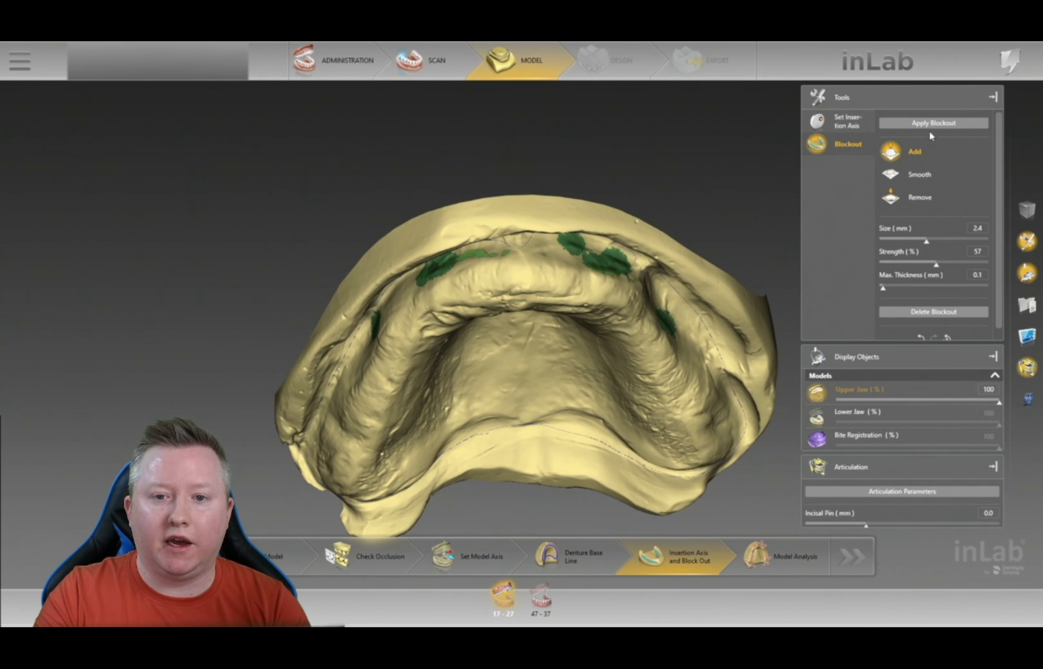
- Apply the painted blockout and check the green patches from a front view
left_click(935, 123)
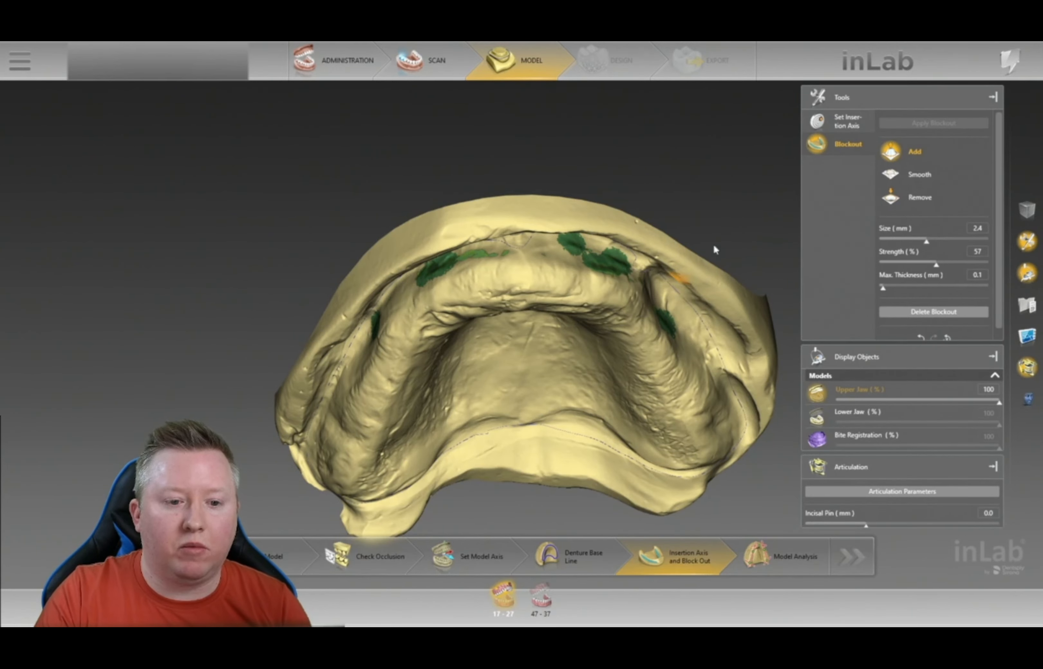
mouse_move(749, 215)
right_mouse_down()
mouse_move(708, 235)
mouse_move(774, 208)
mouse_move(561, 237)
right_mouse_up()
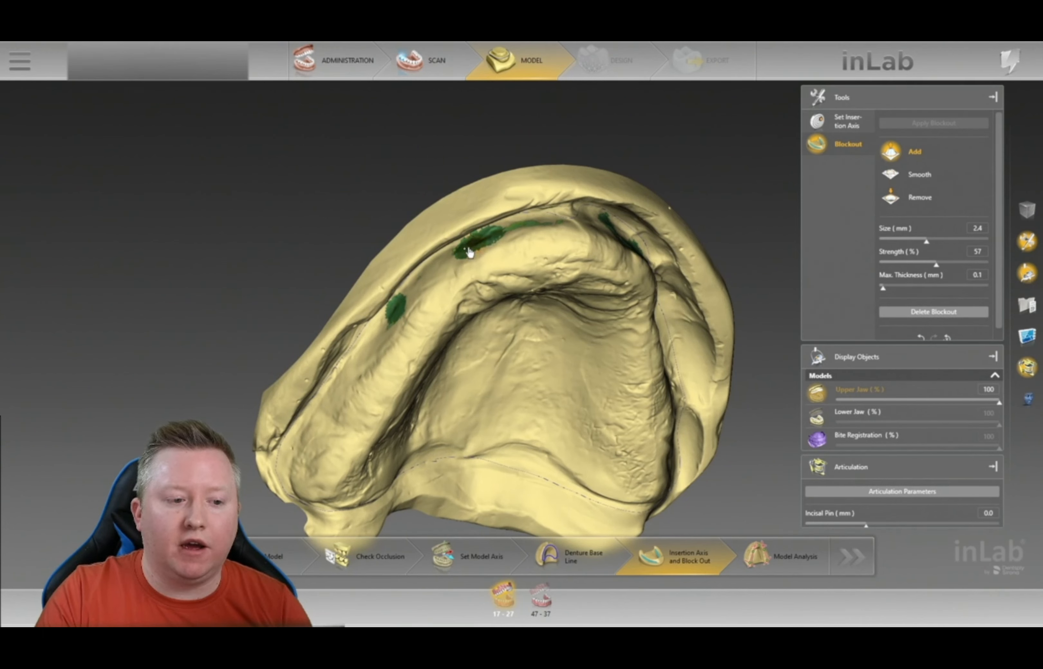
right_click_drag(438, 209, 458, 212)
mouse_move(784, 256)
right_mouse_down()
mouse_move(710, 263)
mouse_move(577, 232)
mouse_move(669, 343)
right_mouse_up()
scroll(651, 359, "up", 2)
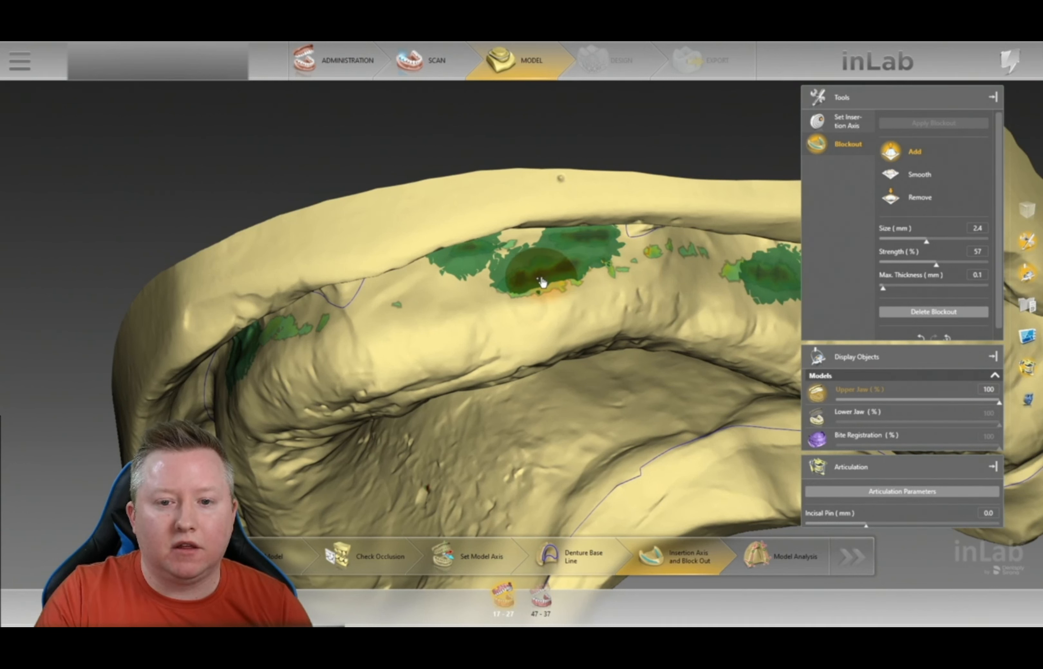
- Switch to Set Insertion Axis and rotate the 47-37 lower jaw to check its insertion direction
left_click(838, 124)
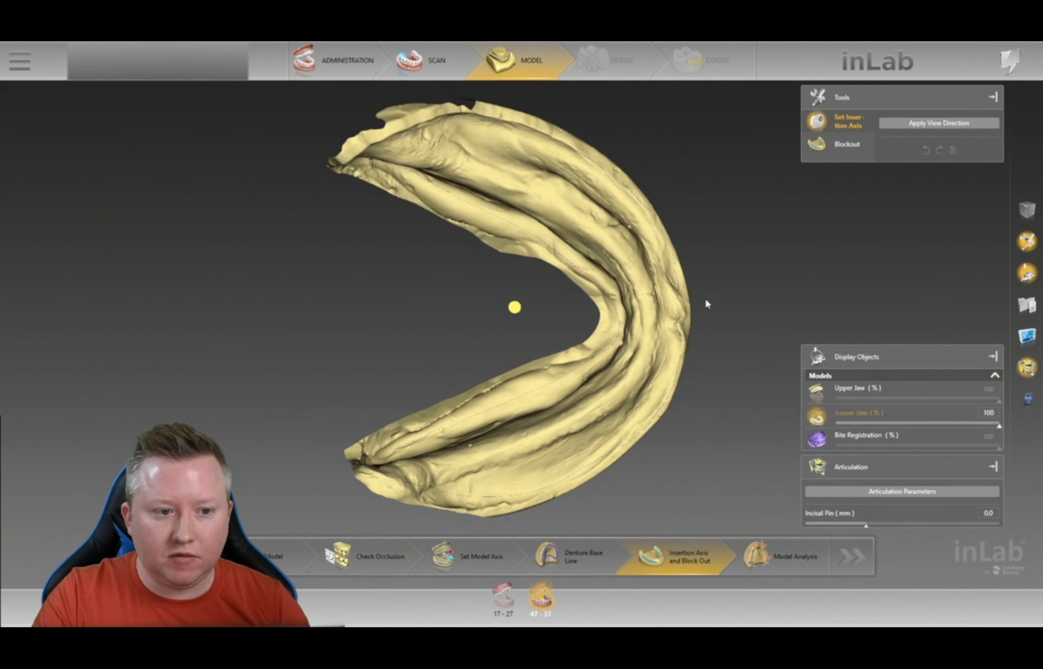
right_click_drag(706, 304, 376, 392)
right_click_drag(468, 310, 578, 285)
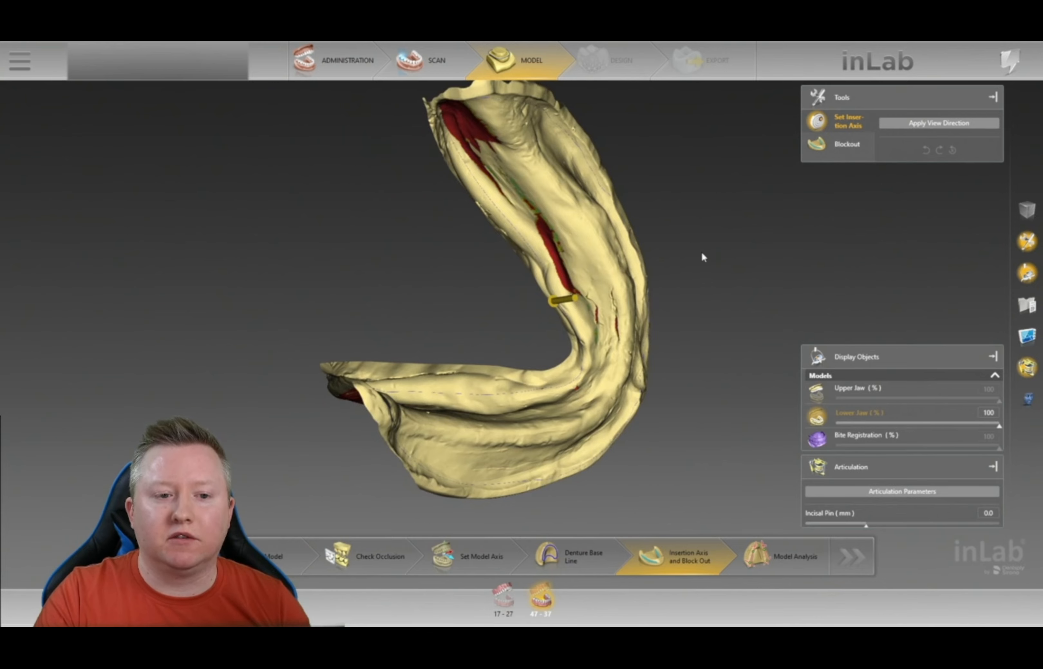
right_click_drag(706, 300, 539, 246)
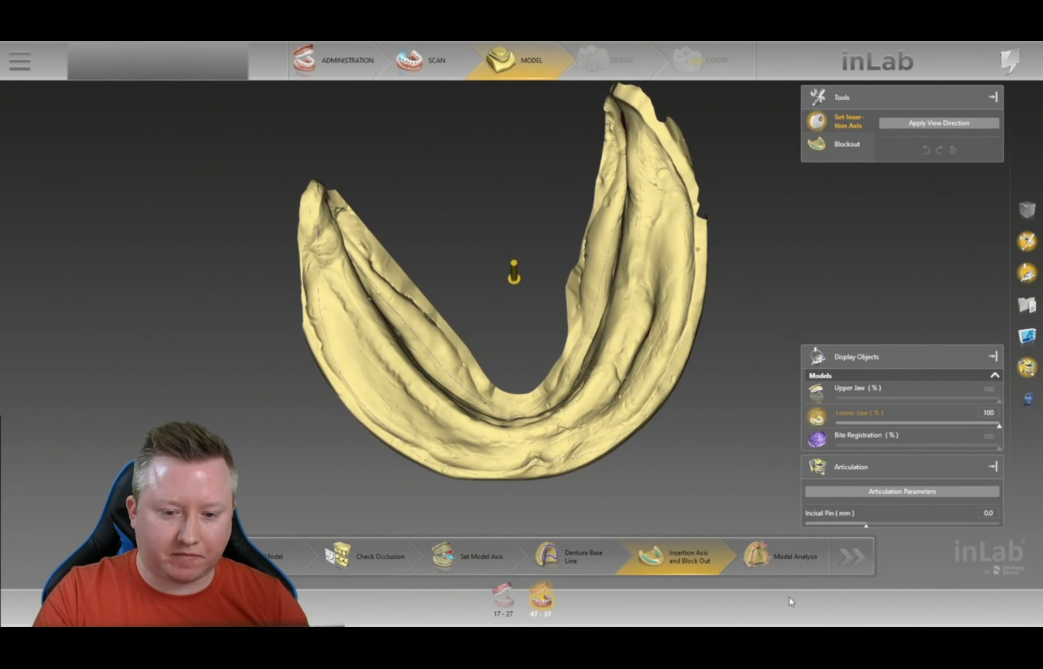
- Advance to the Model Analysis step and view the lower jaw obliquely
left_click(785, 574)
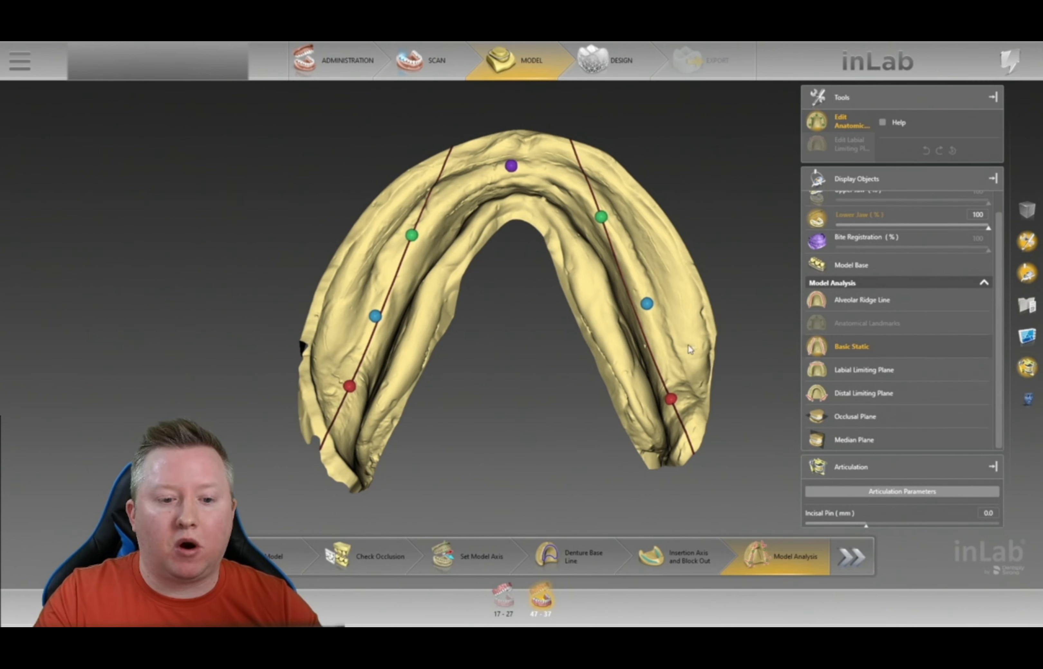
right_click_drag(747, 335, 517, 281)
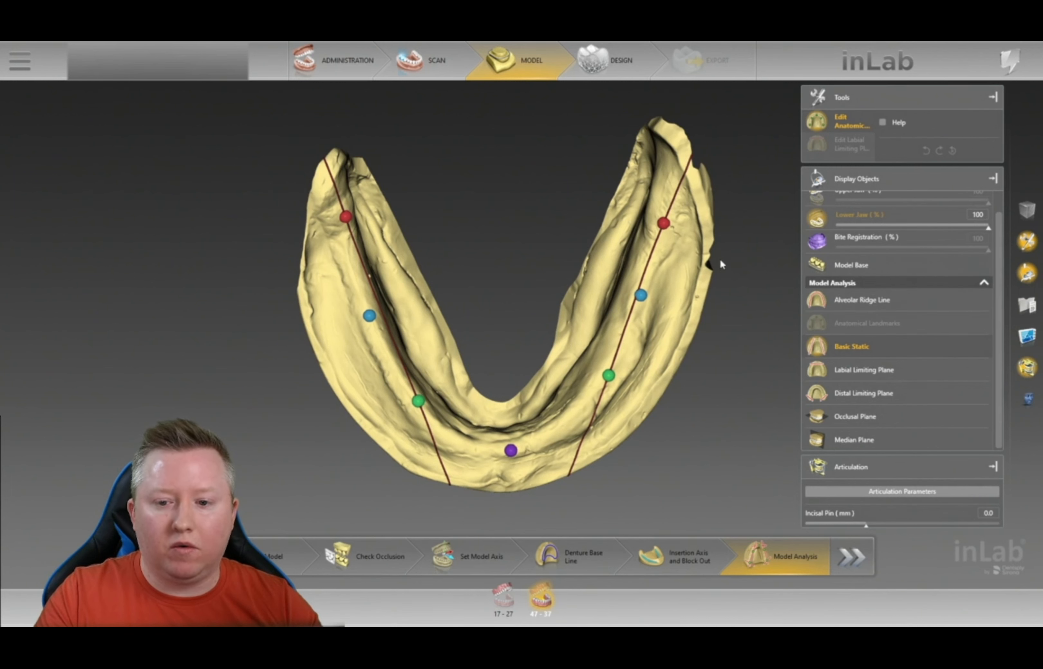
right_click_drag(719, 257, 721, 253)
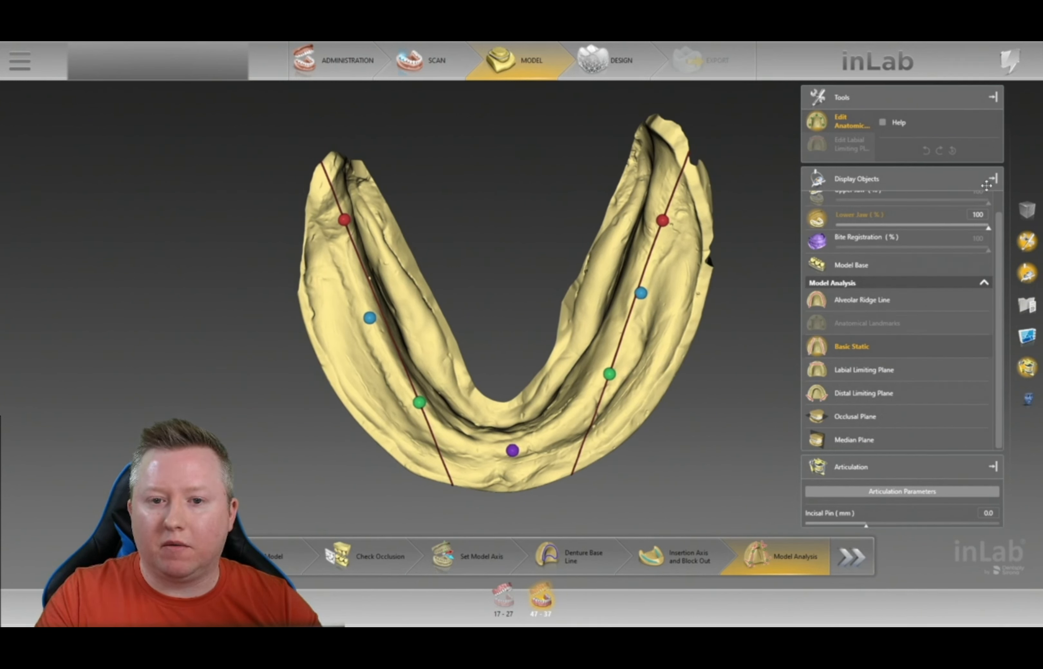
- Collapse the Tools, Display Objects and Articulation panels and open Analyzing Tools
left_click(992, 98)
left_click(992, 158)
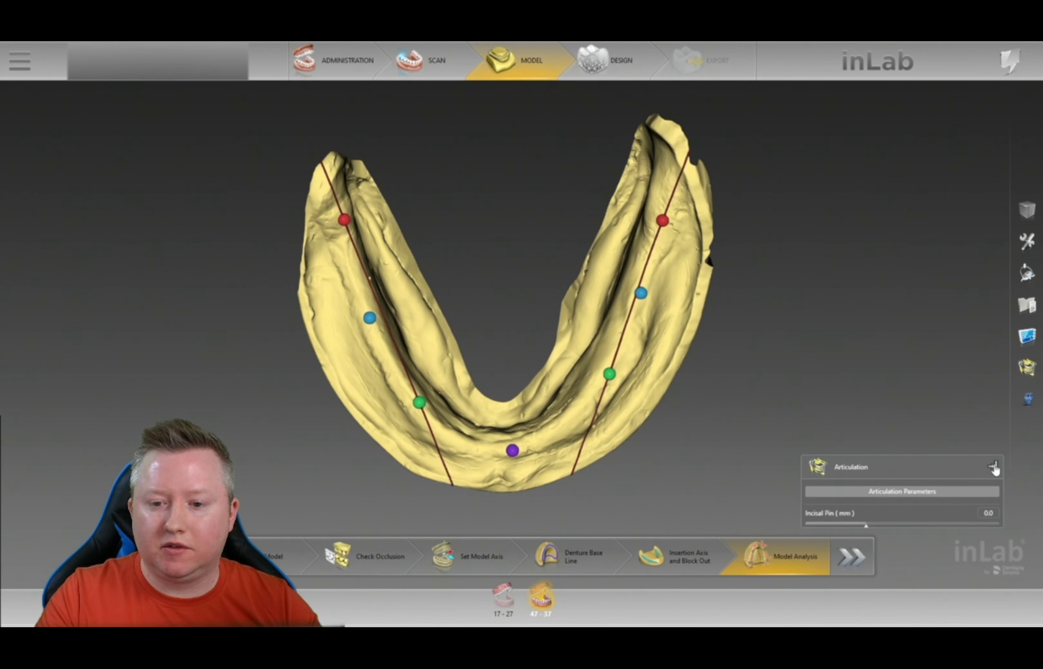
left_click(993, 467)
left_click(1028, 337)
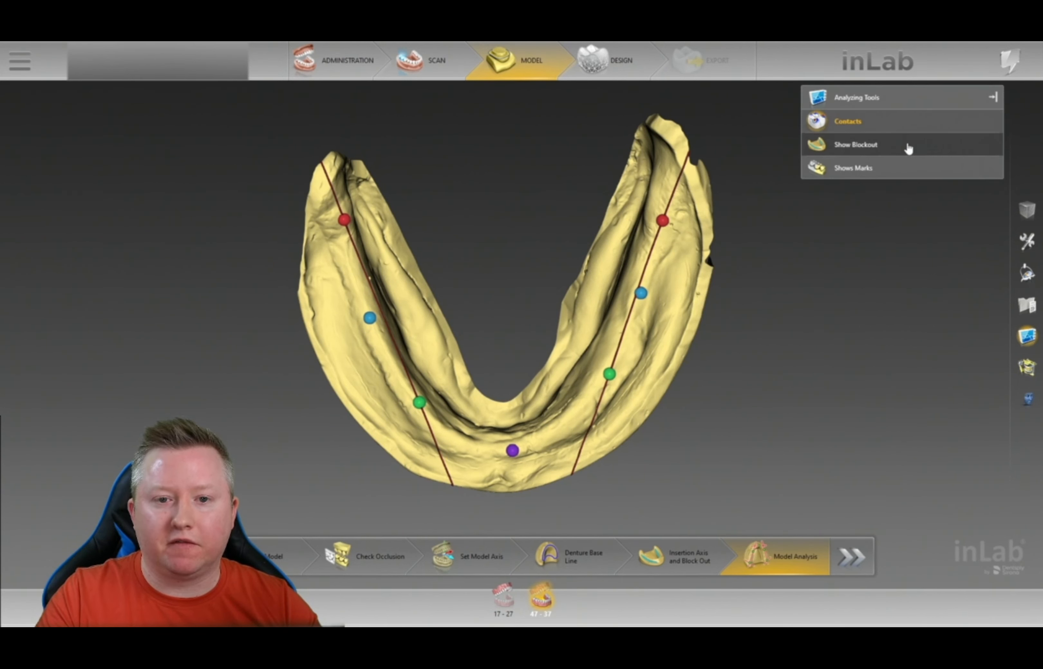
left_click_drag(460, 196, 461, 185)
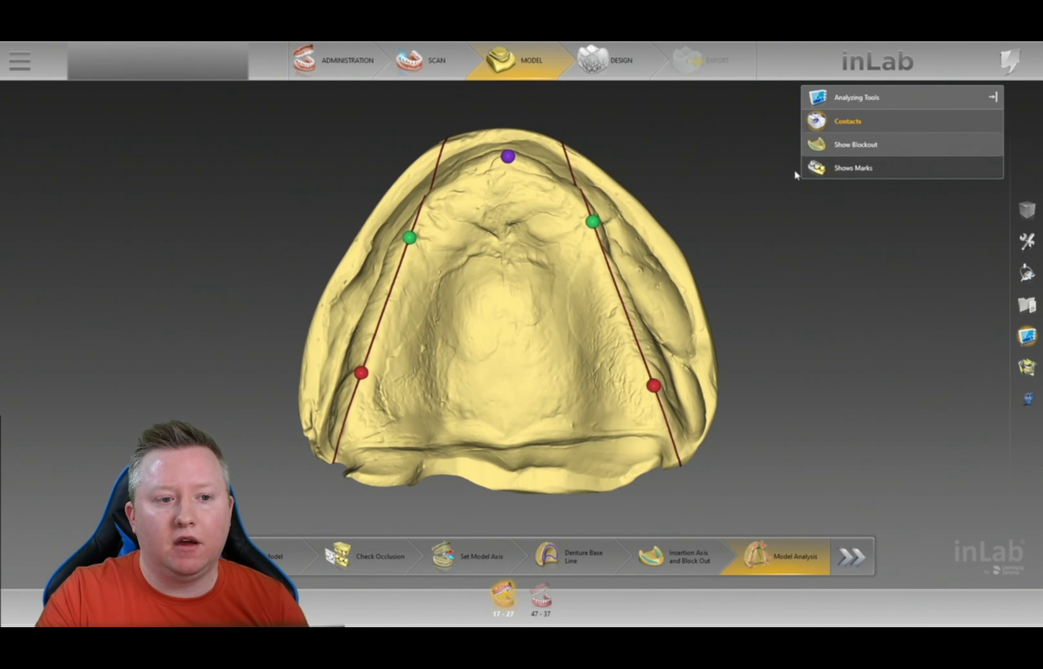
- Turn on Shows Marks and inspect the upper jaw's ridge lines and landmark points
right_click_drag(552, 116, 552, 137)
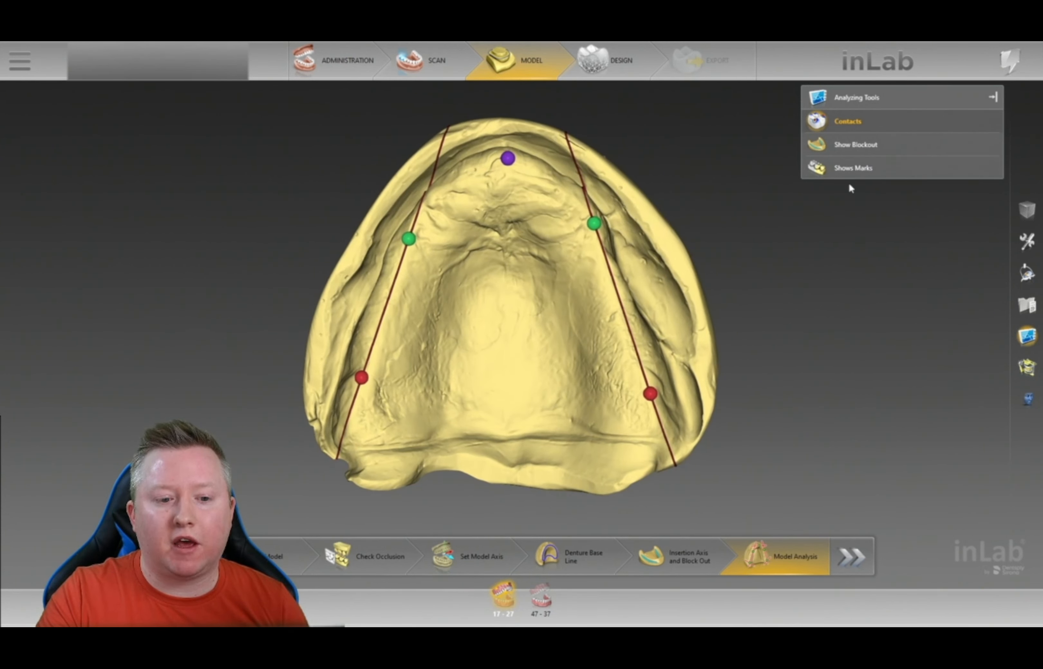
left_click(856, 172)
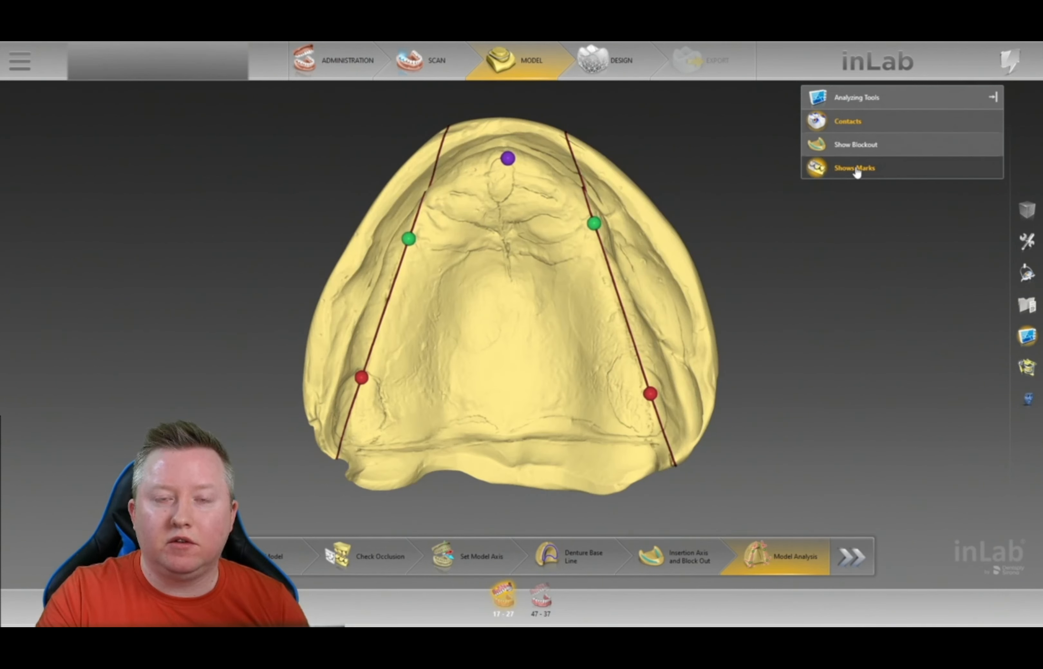
mouse_move(773, 323)
right_mouse_down()
mouse_move(738, 330)
mouse_move(780, 315)
right_mouse_up()
left_click_drag(914, 284, 861, 278)
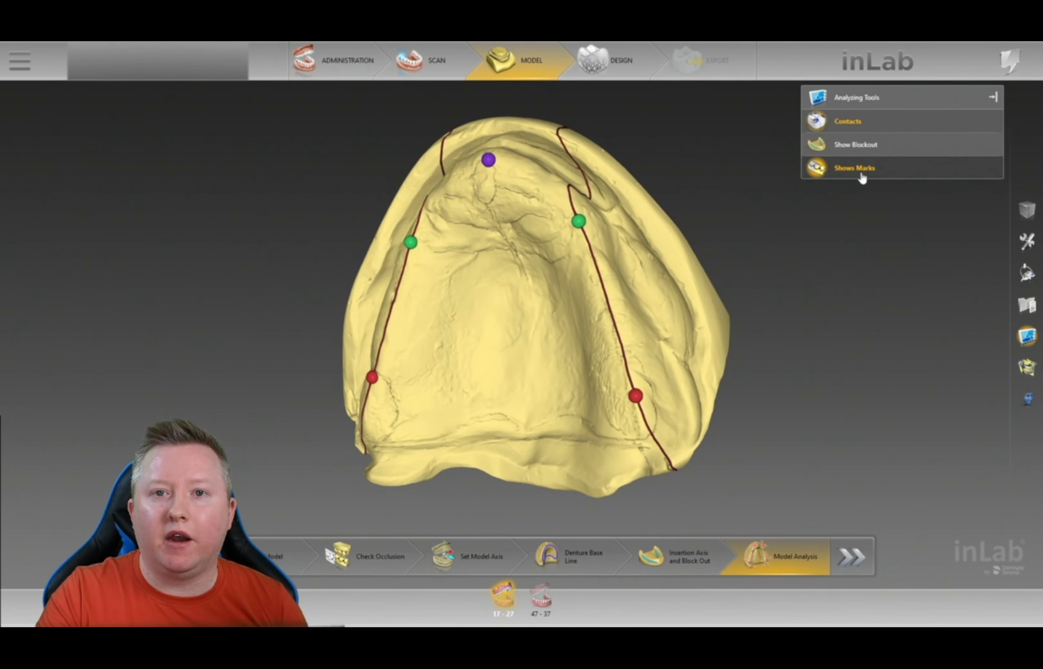
left_click_drag(803, 263, 766, 335)
mouse_move(694, 191)
left_mouse_down()
mouse_move(721, 181)
mouse_move(694, 216)
mouse_move(684, 211)
left_mouse_up()
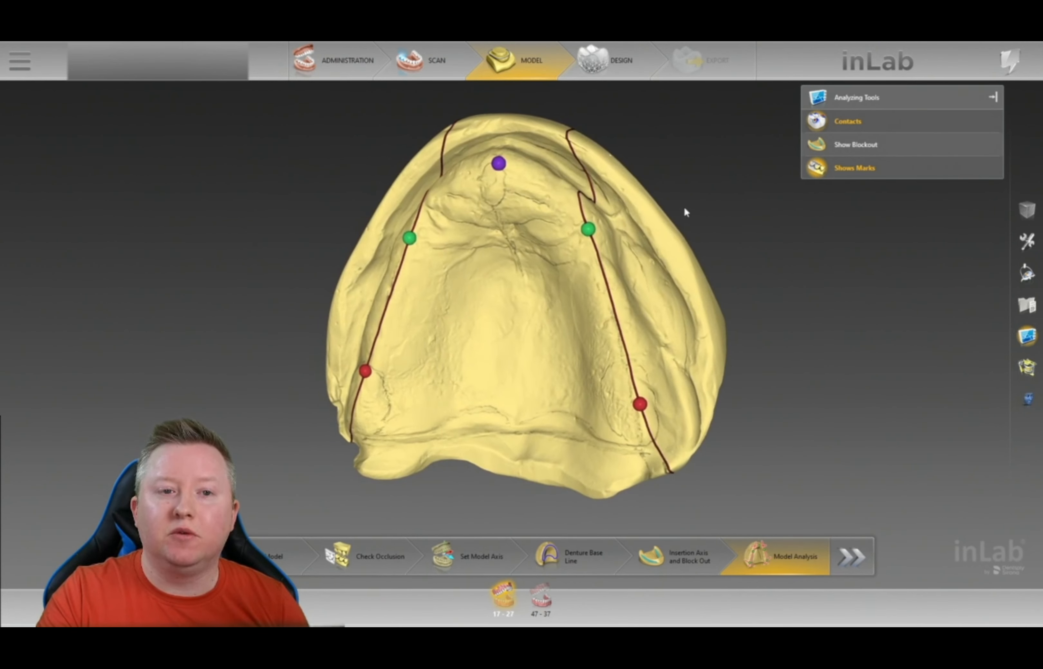
left_click_drag(718, 321, 743, 300)
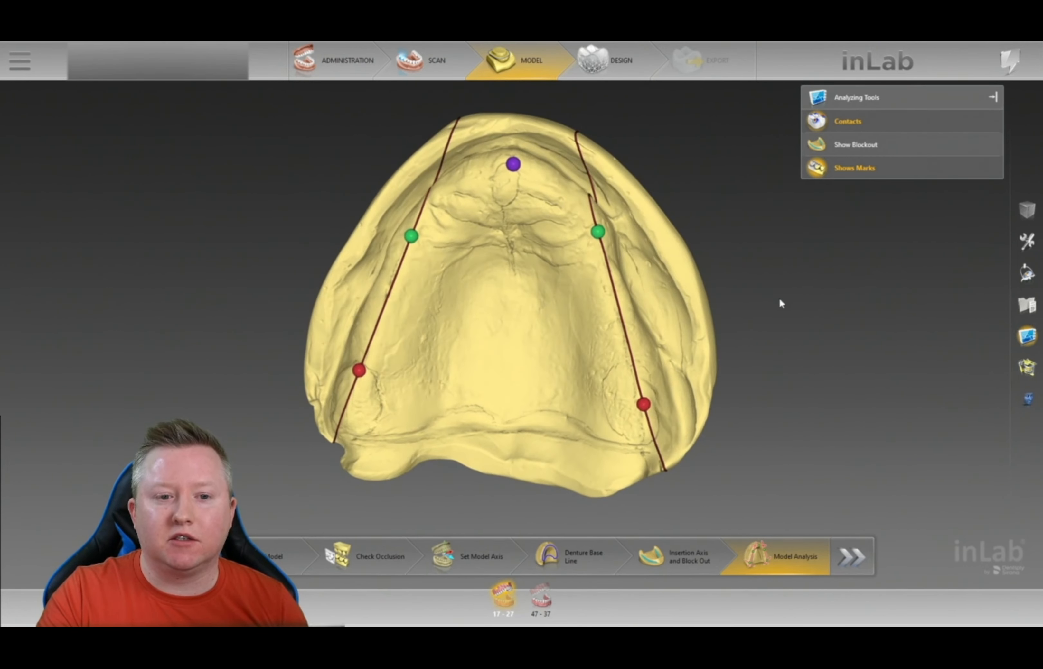
right_click_drag(743, 300, 911, 289)
right_click_drag(860, 235, 805, 250)
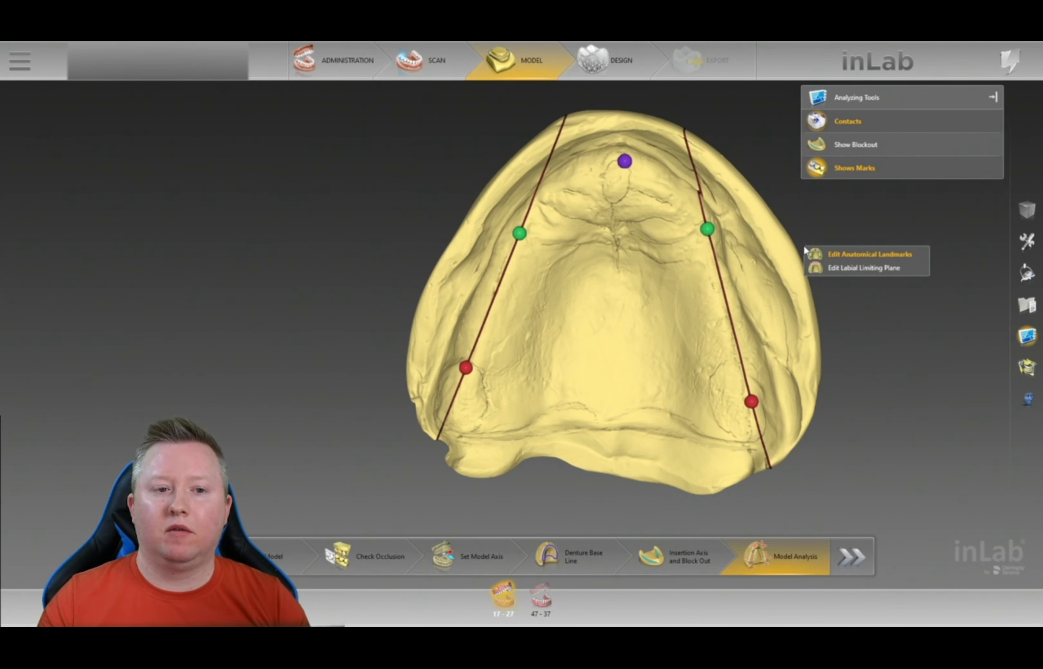
left_click(811, 187)
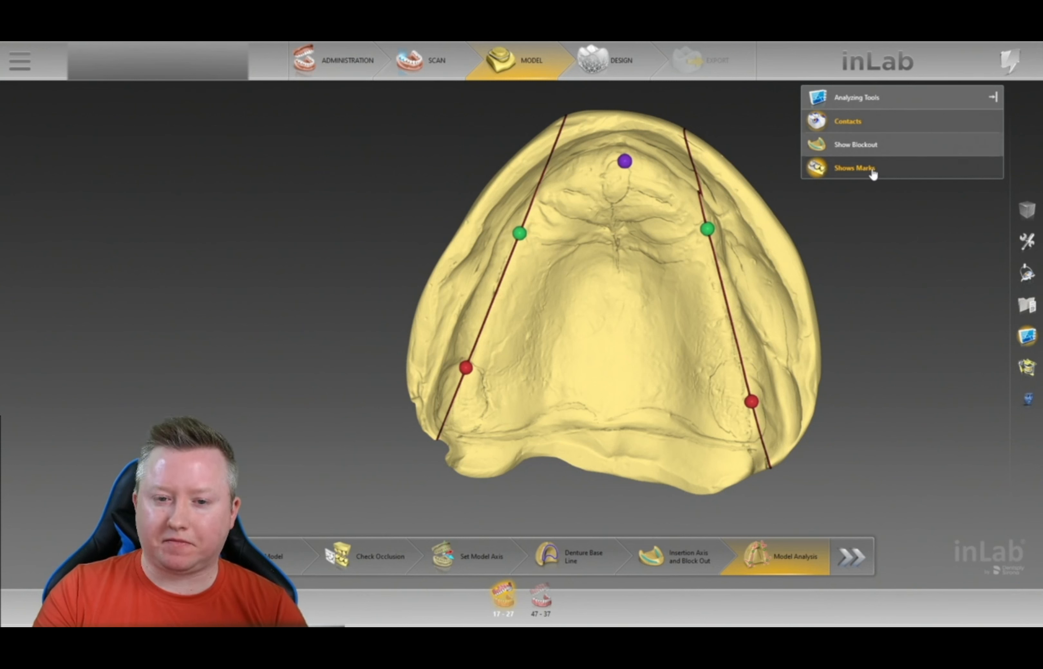
- Re-enable the marks display and bring back the Display Objects list
left_click(851, 174)
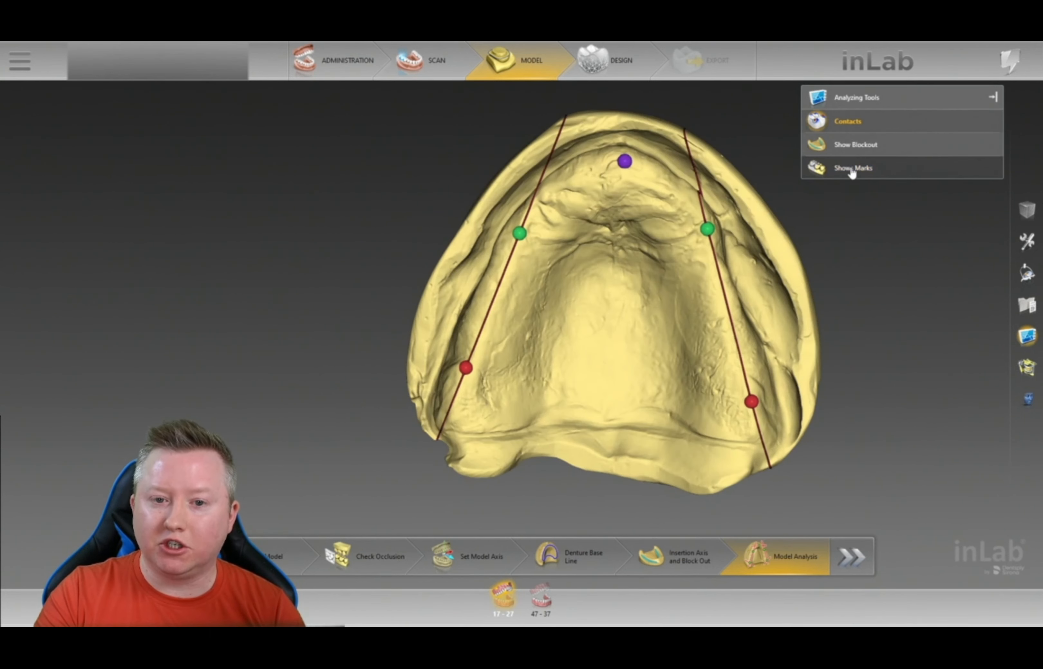
left_click(857, 172)
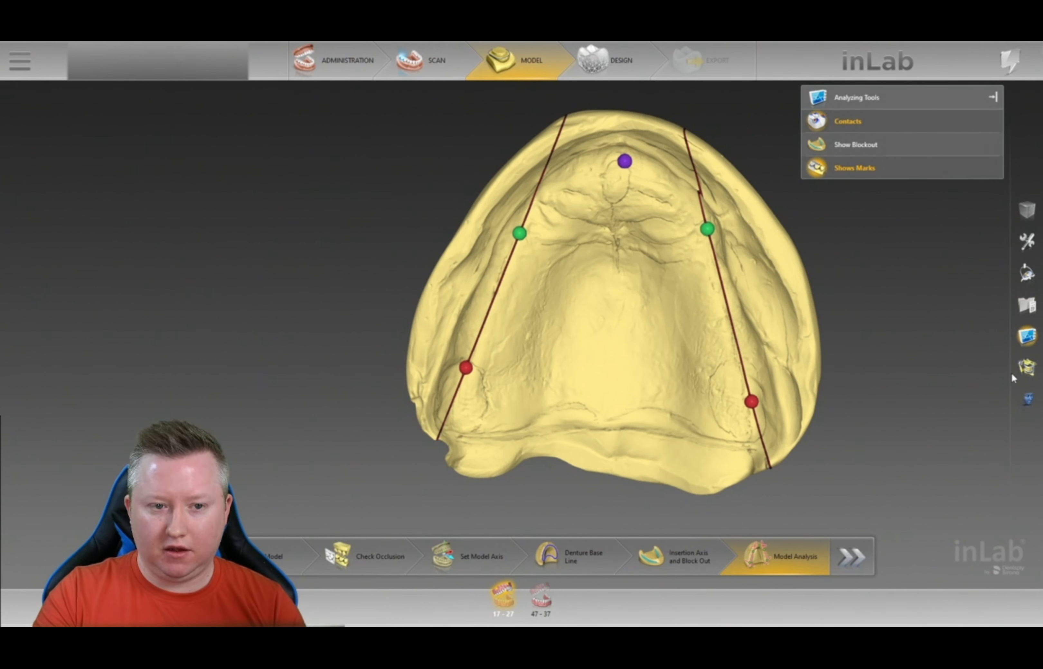
right_click_drag(842, 277, 796, 243)
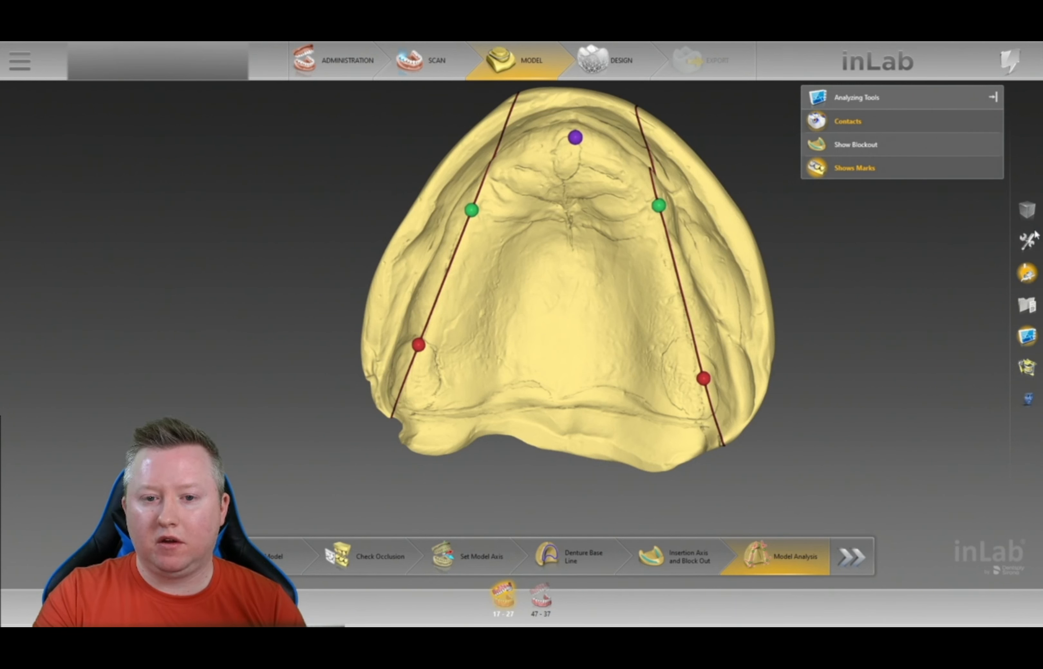
left_click(1030, 239)
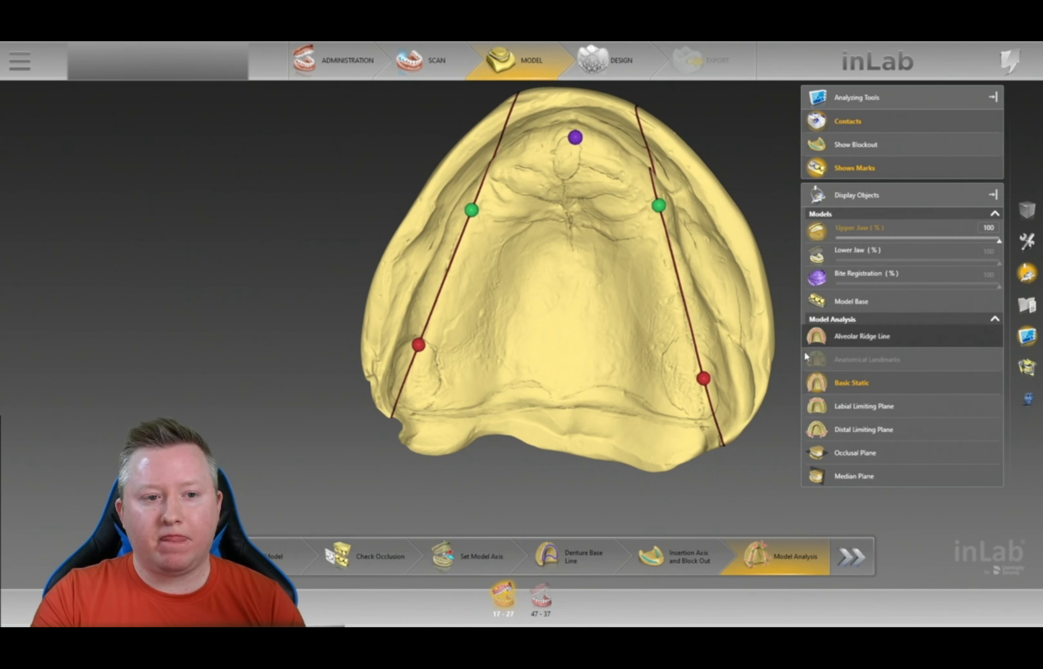
- Briefly show the Alveolar Ridge Line to check its curve, then hide it again
right_click_drag(701, 117, 721, 187)
left_click(866, 346)
left_click_drag(743, 199, 706, 151)
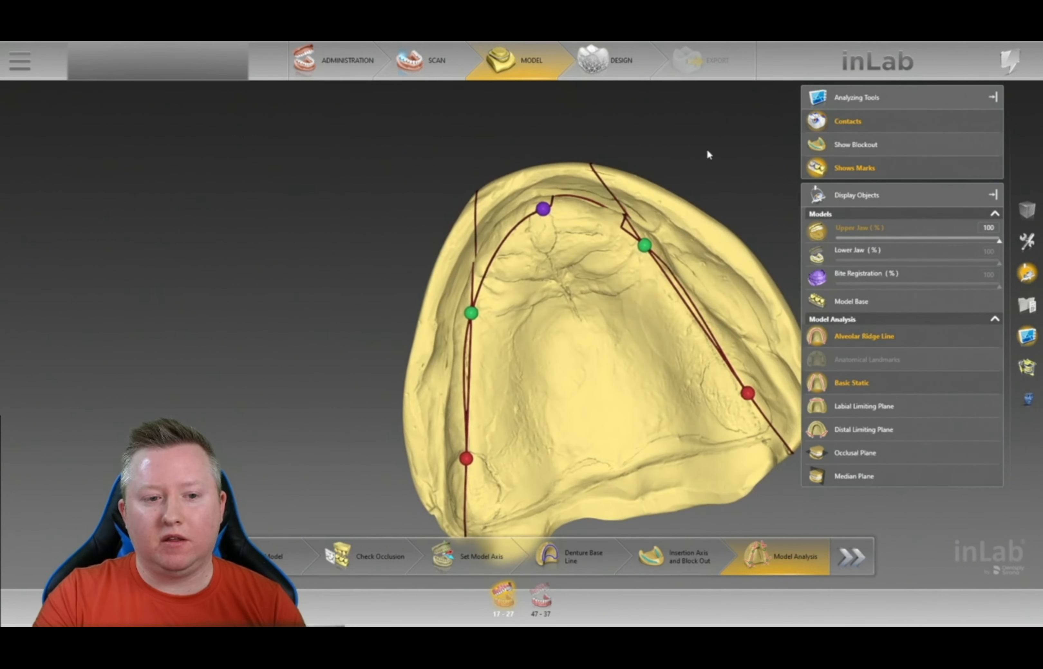
left_click_drag(658, 158, 665, 235)
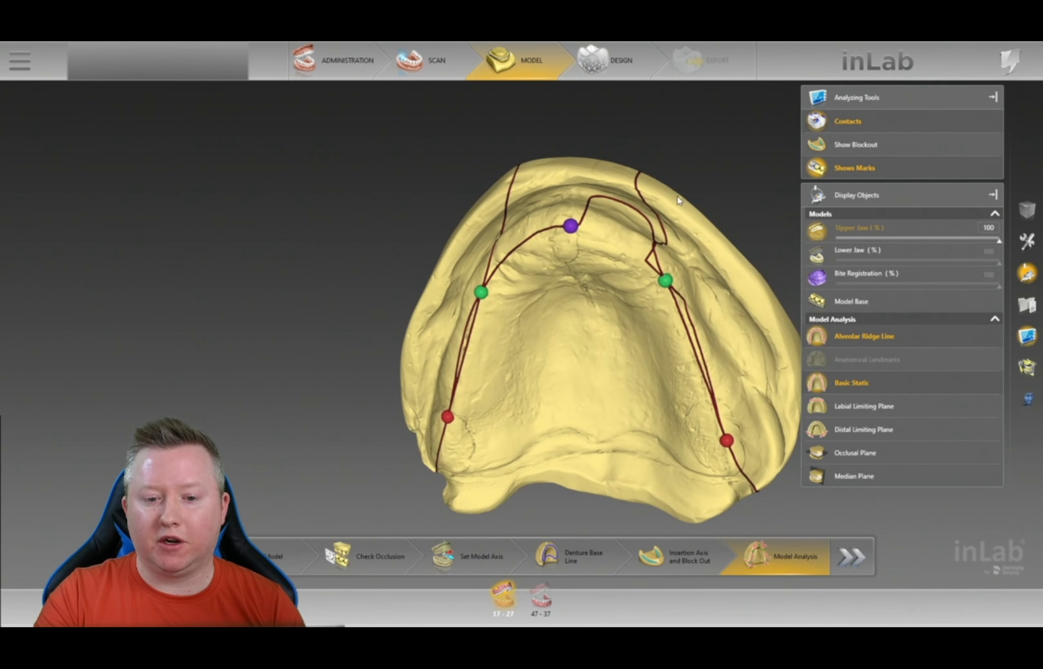
left_click(834, 340)
mouse_move(729, 202)
left_mouse_down()
mouse_move(746, 186)
mouse_move(700, 275)
left_mouse_up()
- Drag the red tuber, green premolar and purple landmarks into place, then close Display Objects
left_click_drag(725, 438, 723, 454)
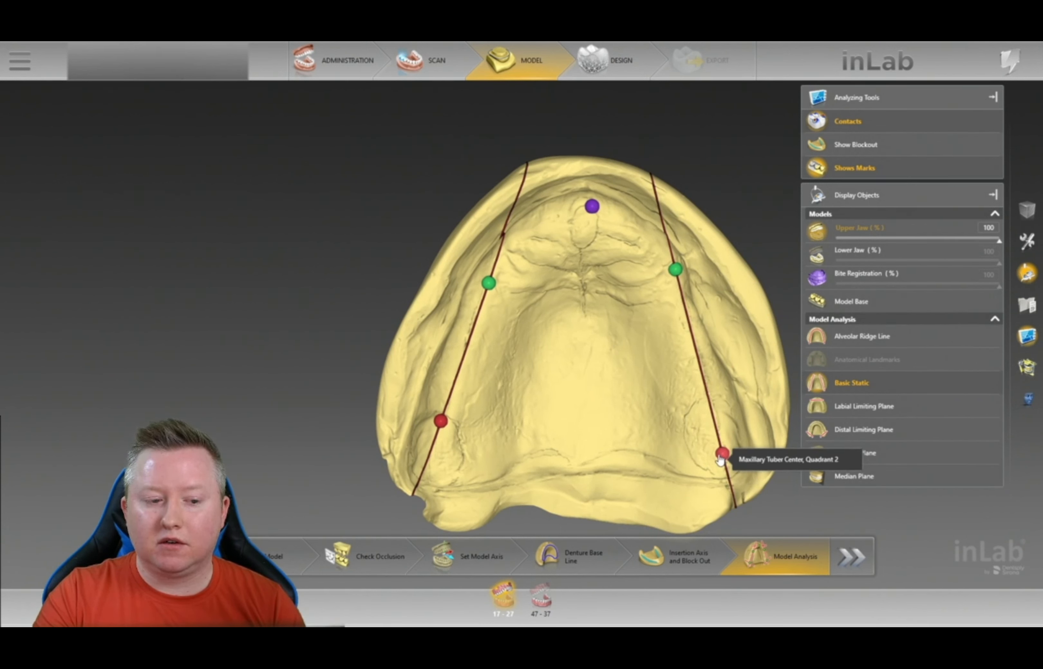
left_click_drag(441, 422, 428, 462)
left_click_drag(486, 287, 481, 307)
left_click_drag(677, 277, 677, 295)
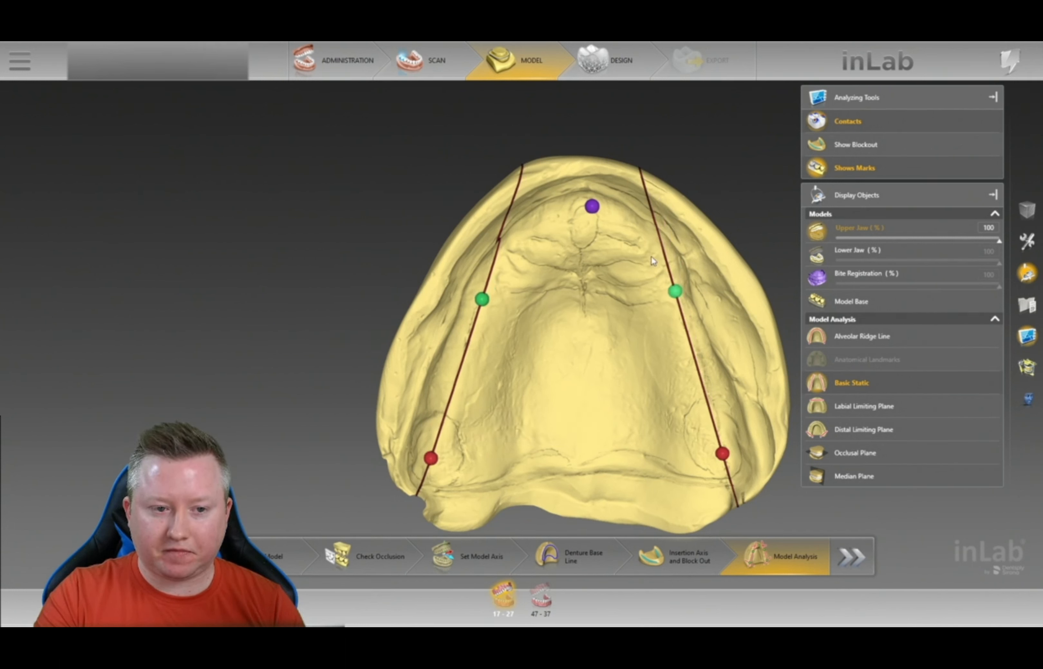
left_click_drag(592, 207, 584, 221)
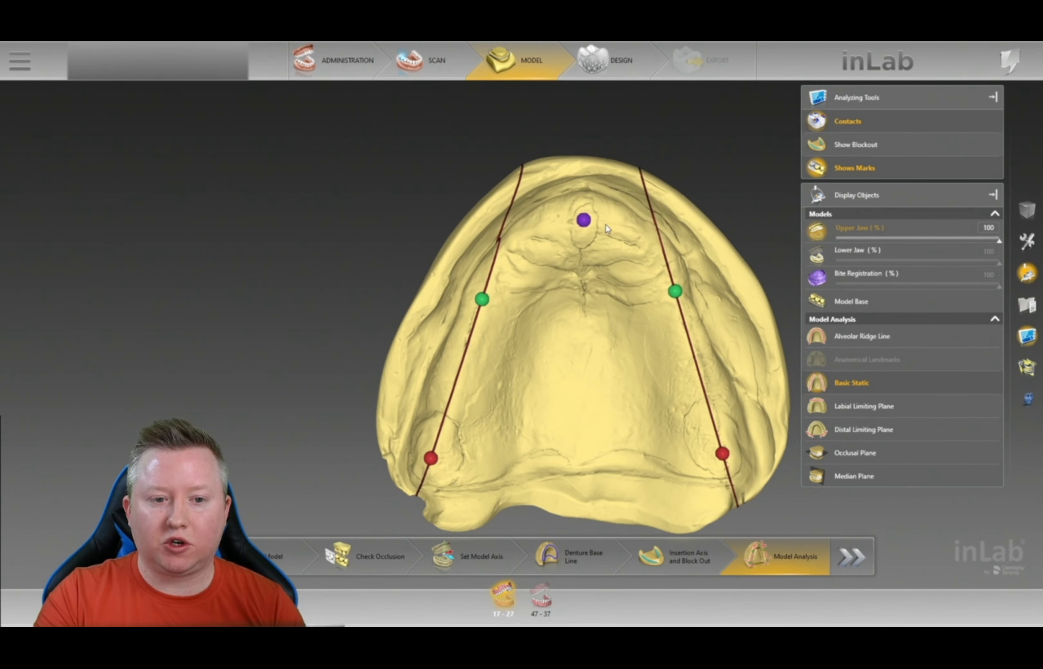
right_click_drag(641, 248, 643, 169)
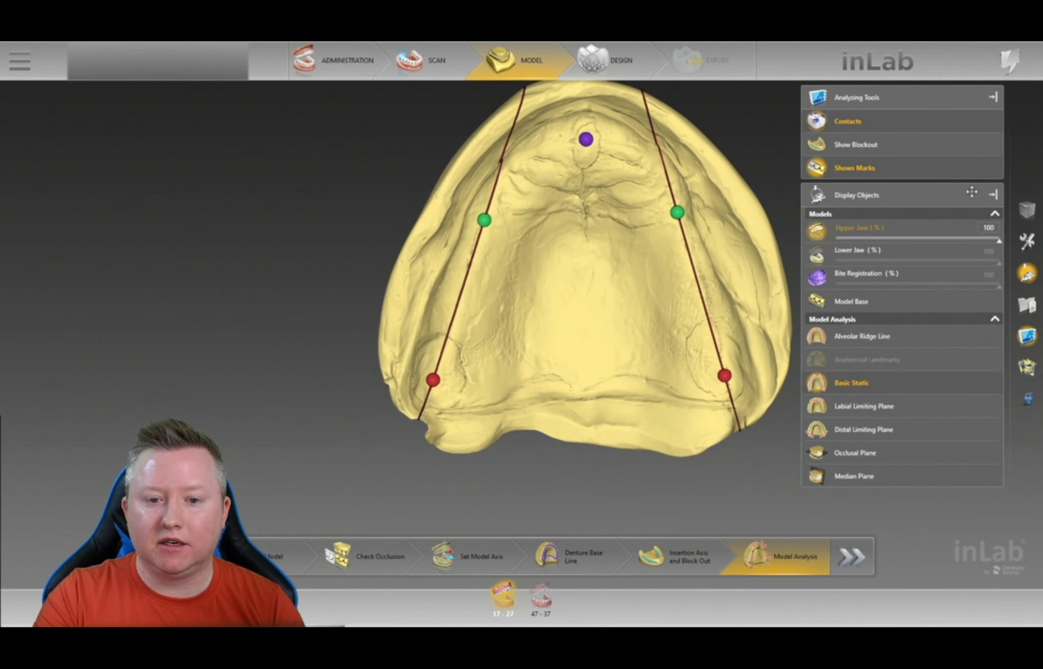
left_click(993, 196)
right_click_drag(763, 138, 727, 159)
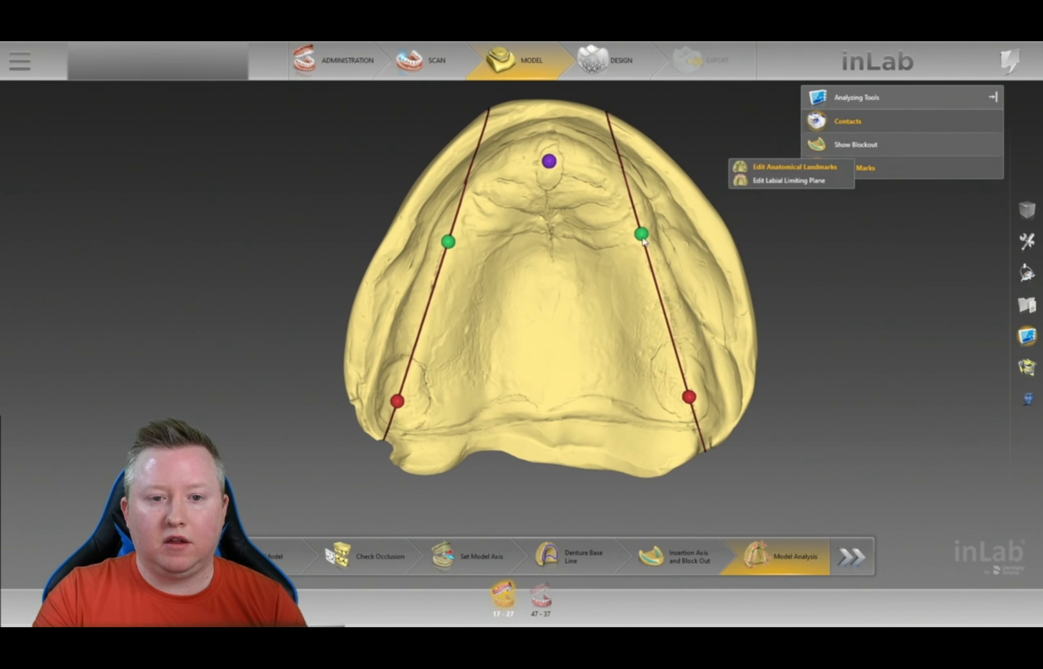
- Rotate the upper jaw to inspect its anatomical landmarks, then dismiss the landmark editing menu
left_click(749, 166)
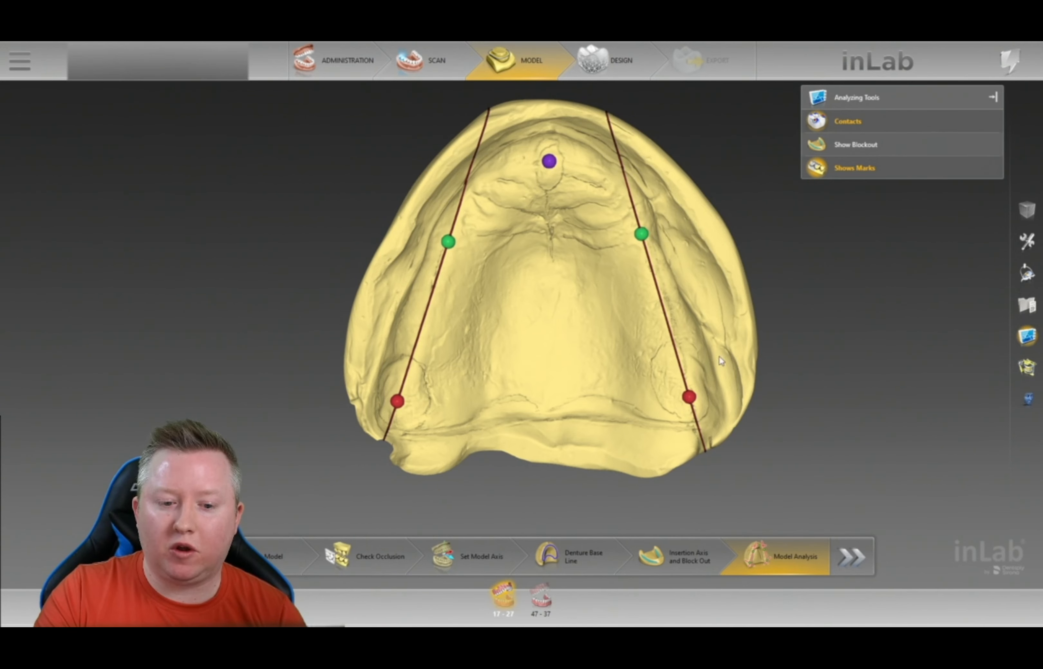
mouse_move(733, 160)
left_mouse_down()
mouse_move(638, 197)
mouse_move(665, 162)
mouse_move(706, 147)
mouse_move(495, 267)
left_mouse_up()
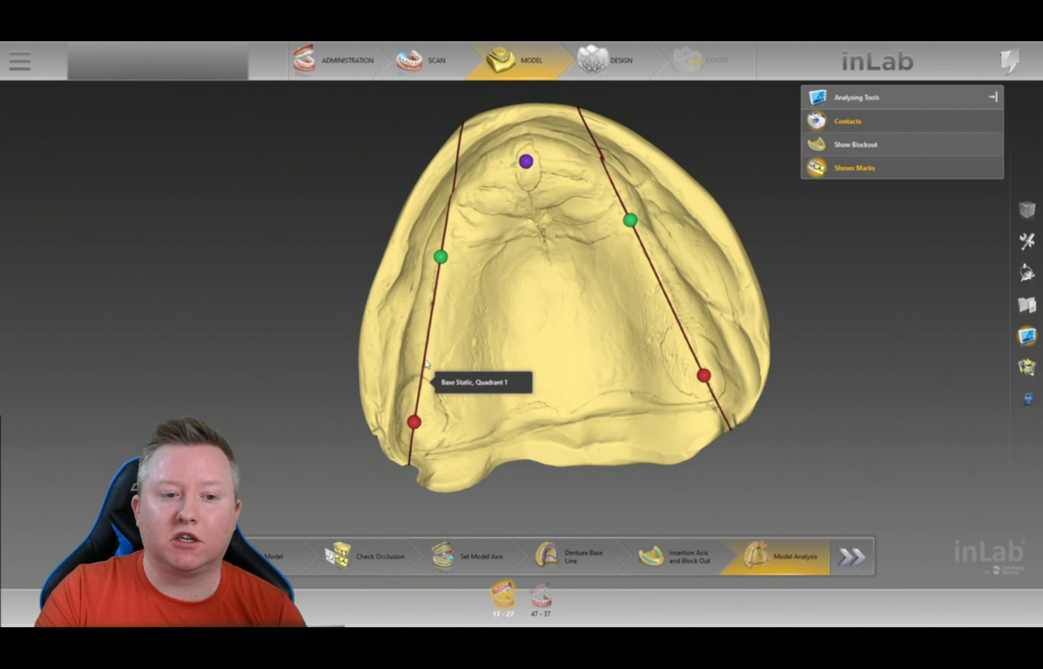
left_click_drag(780, 244, 786, 287)
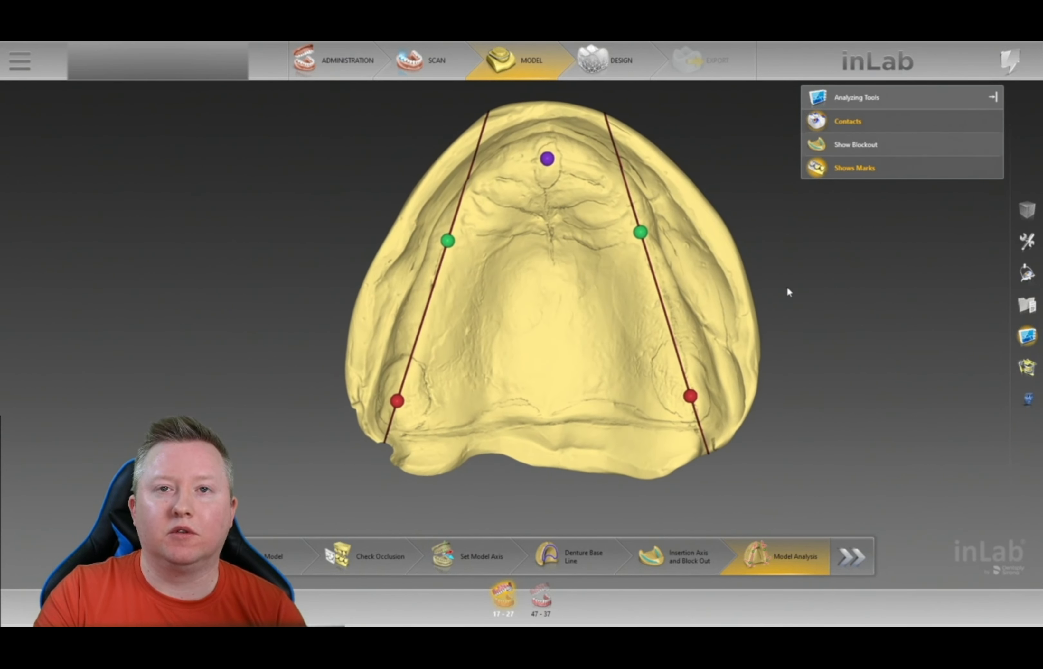
right_click_drag(777, 277, 822, 283)
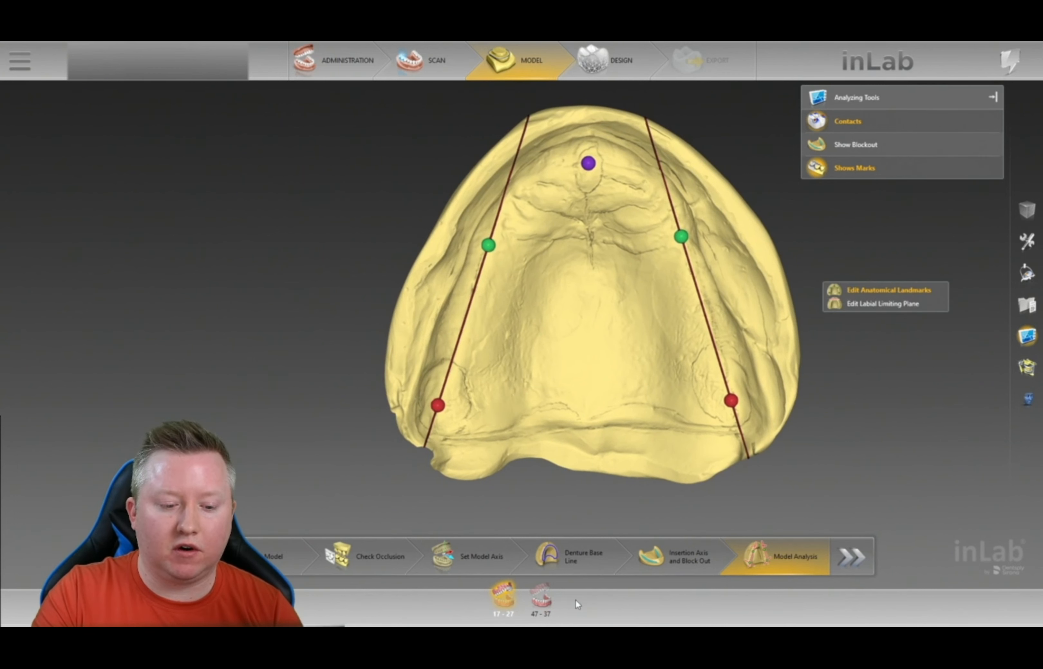
left_click(590, 385)
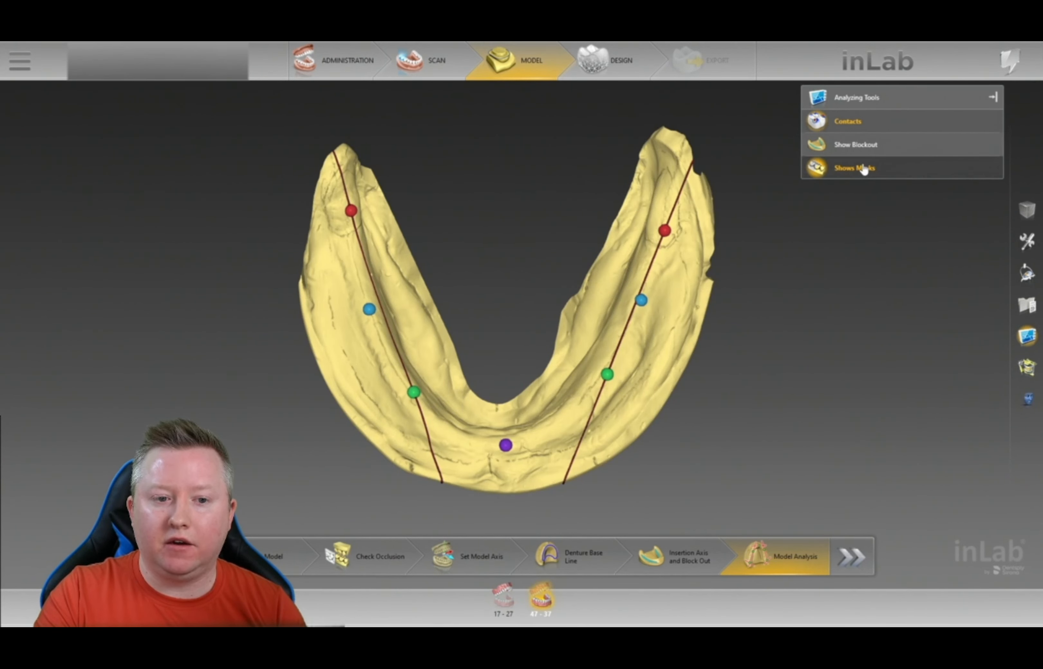
- Move the lower jaw's two rear red landmarks up and the Mandibular Symphysis mark left
left_click(862, 169)
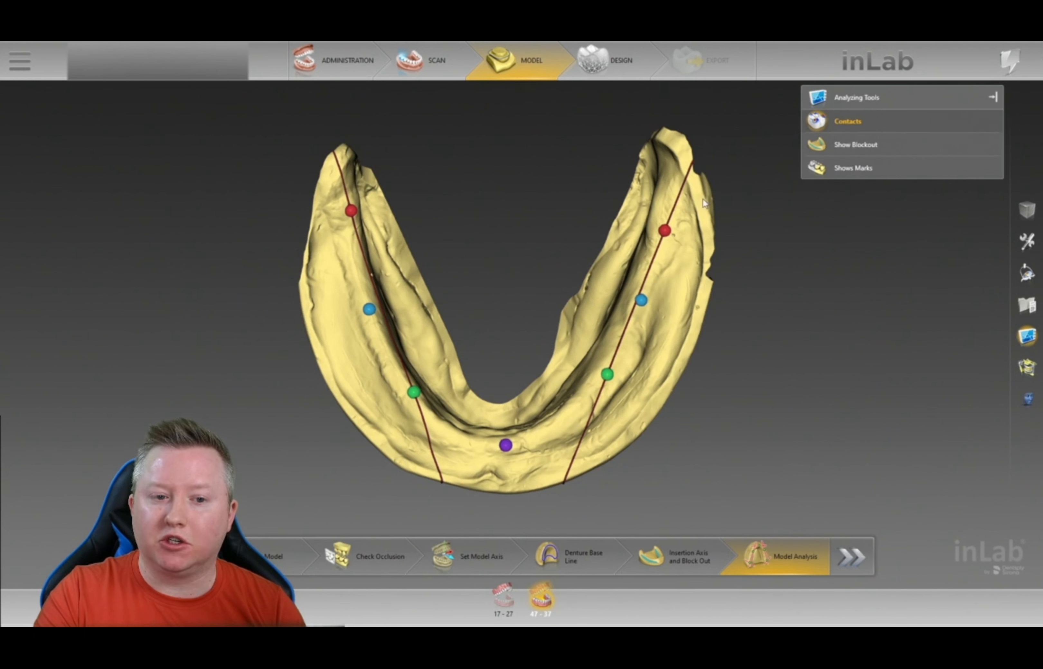
left_click(822, 175)
left_click_drag(664, 230, 663, 195)
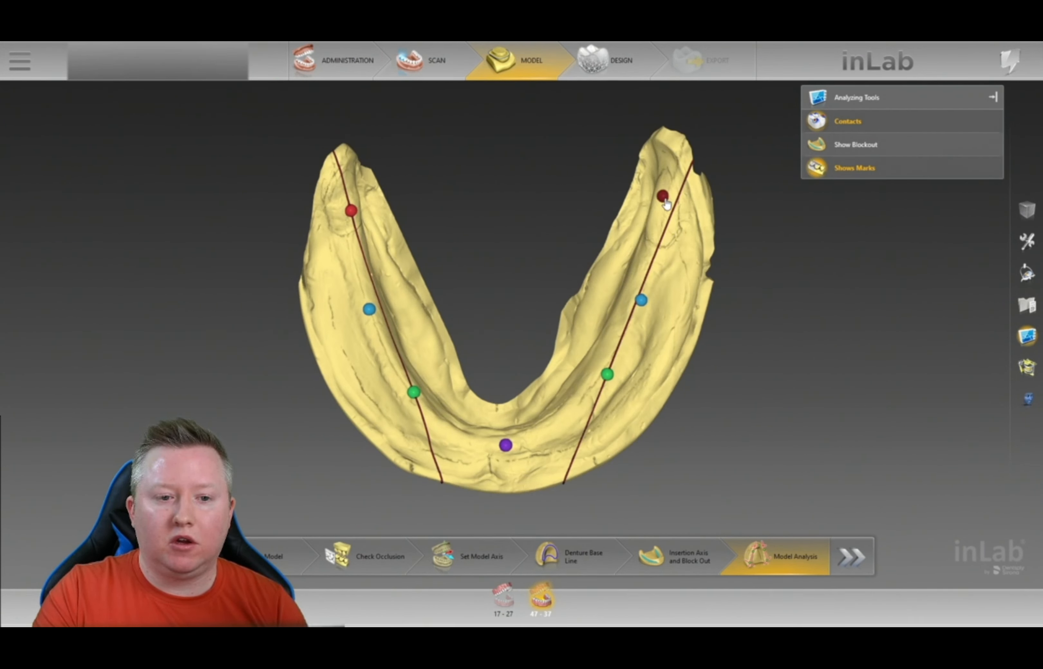
left_click_drag(350, 211, 349, 194)
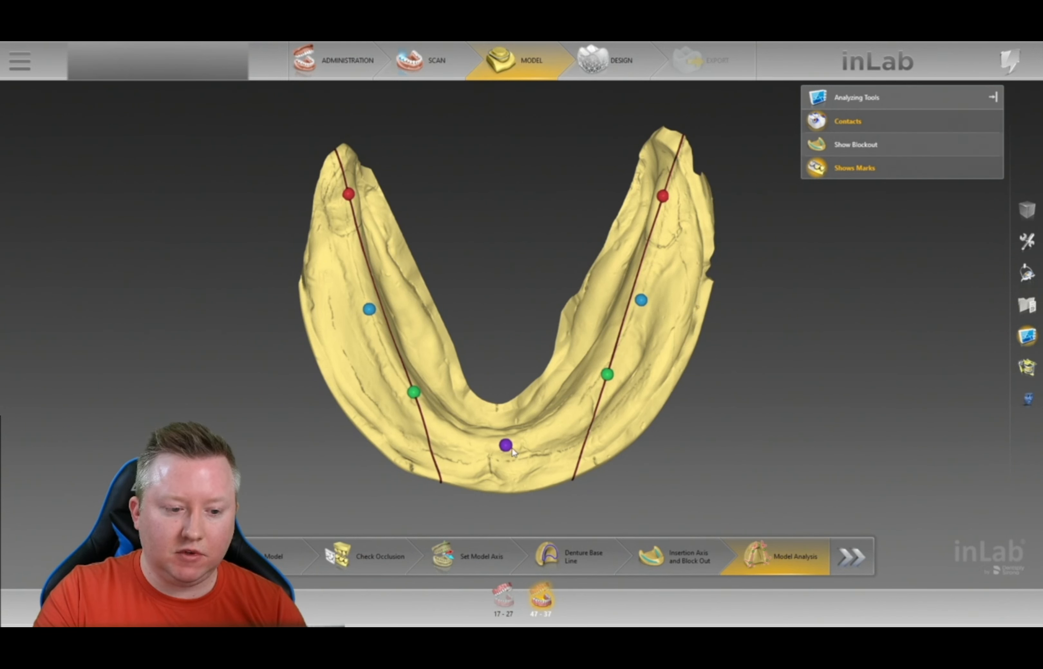
left_click_drag(506, 446, 494, 445)
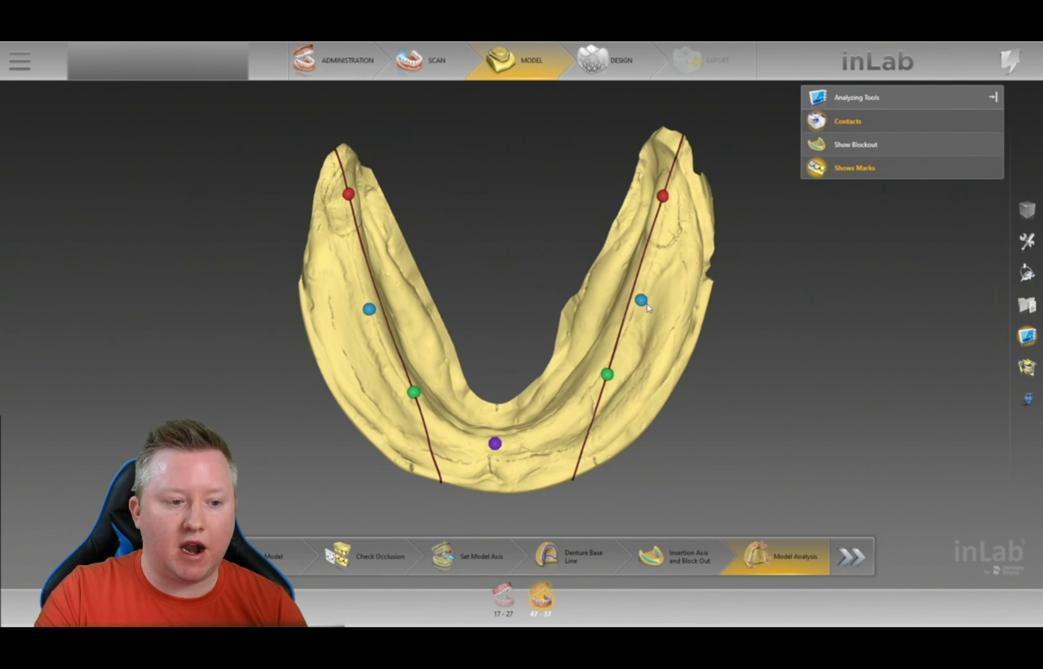
- Rotate and pan the lower jaw to check the repositioned landmarks
mouse_move(761, 287)
right_mouse_down()
mouse_move(684, 309)
mouse_move(778, 298)
mouse_move(751, 289)
right_mouse_up()
middle_click_drag(504, 242, 569, 232)
right_click_drag(567, 229, 575, 226)
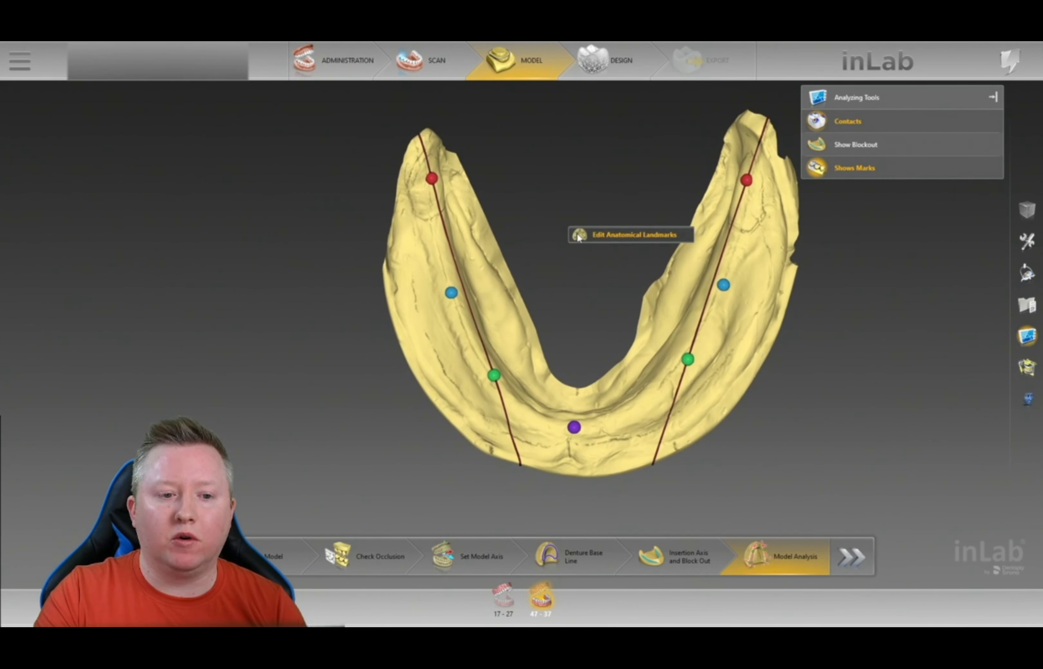
left_click(567, 202)
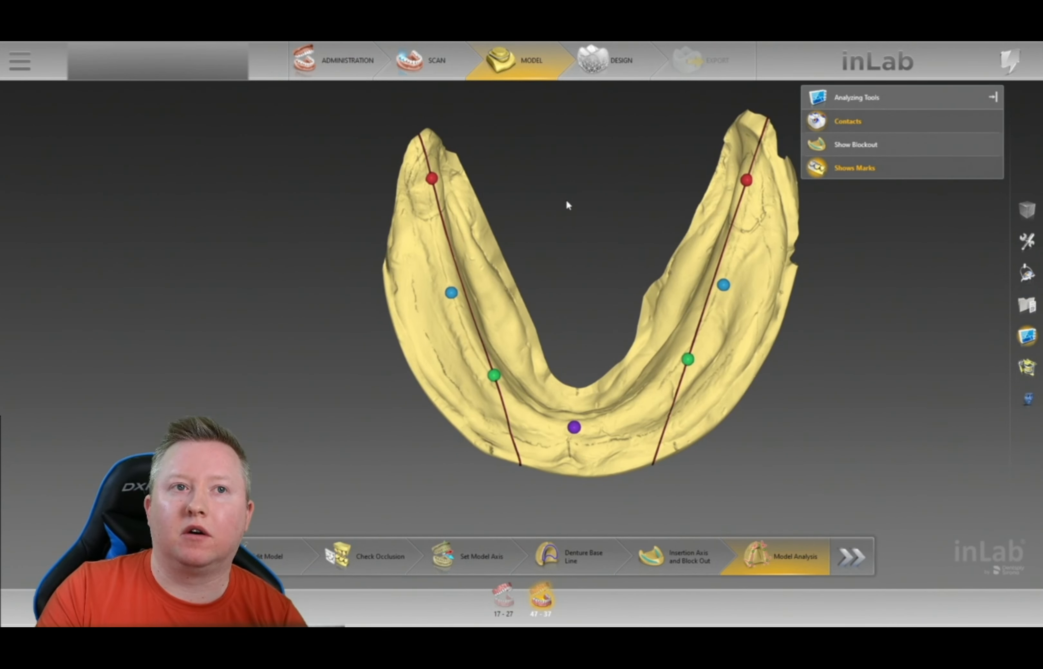
left_click_drag(607, 301, 603, 303)
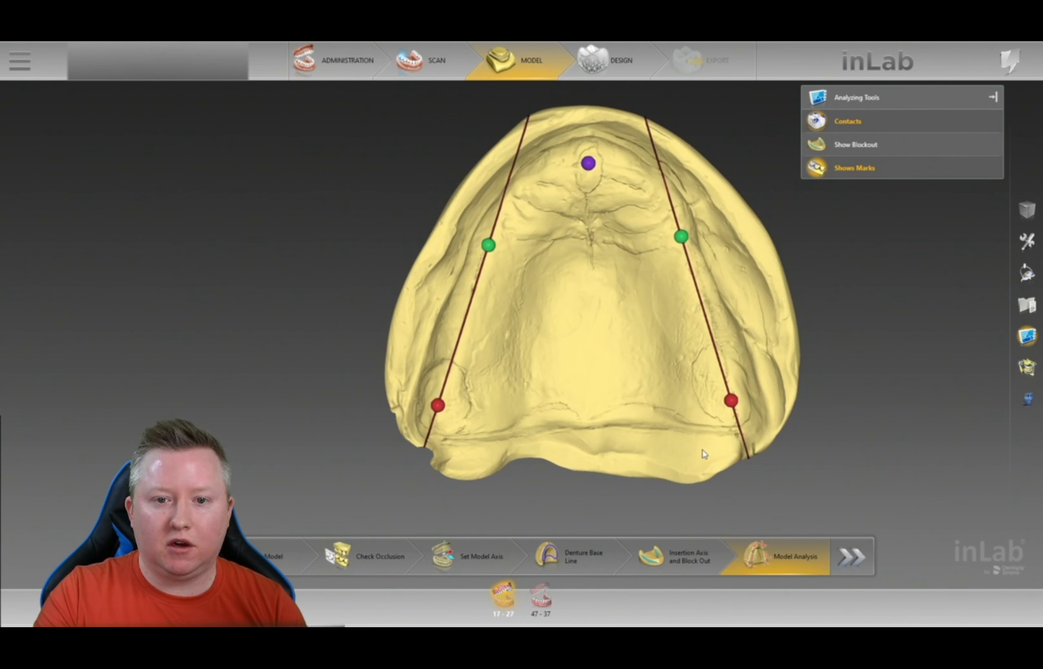
- Hide the marks, close Analyzing Tools and advance to the Design step
left_click(913, 173)
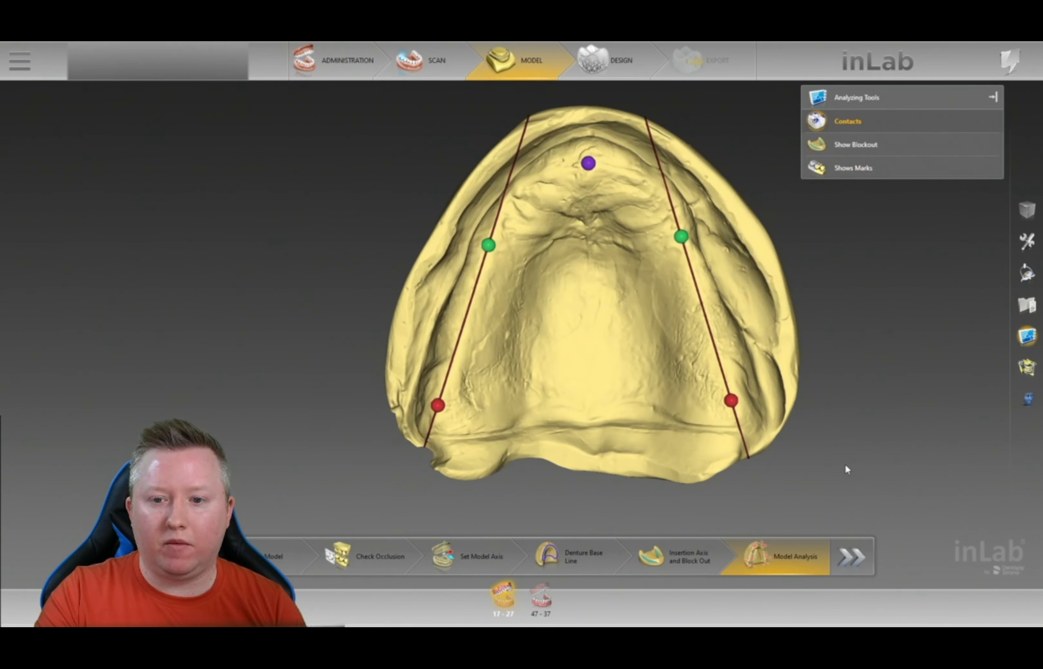
left_click(993, 98)
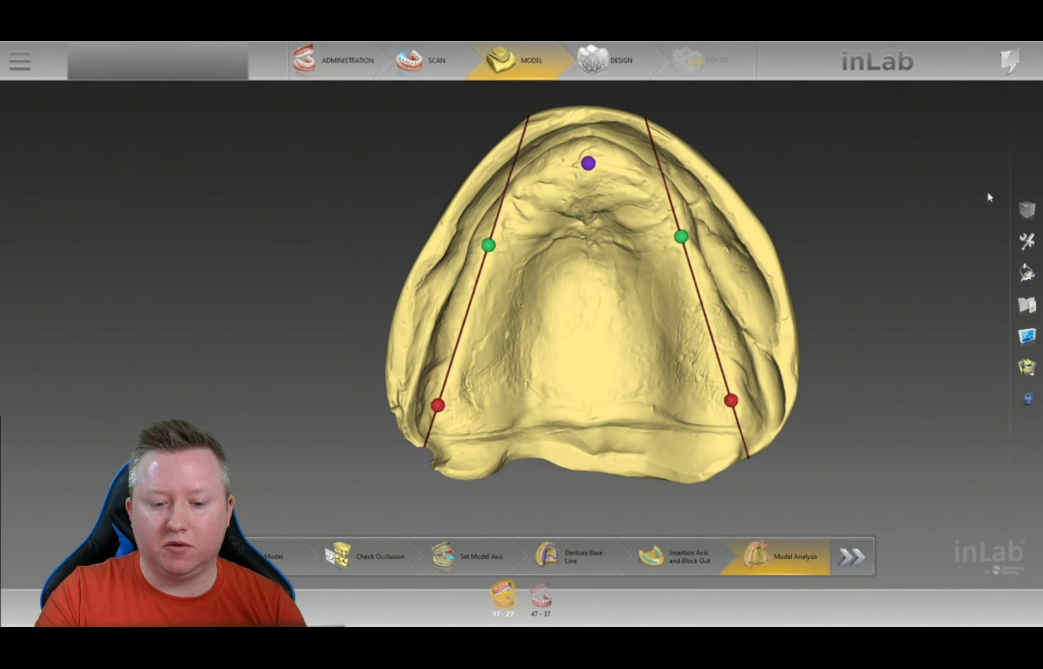
left_click(845, 559)
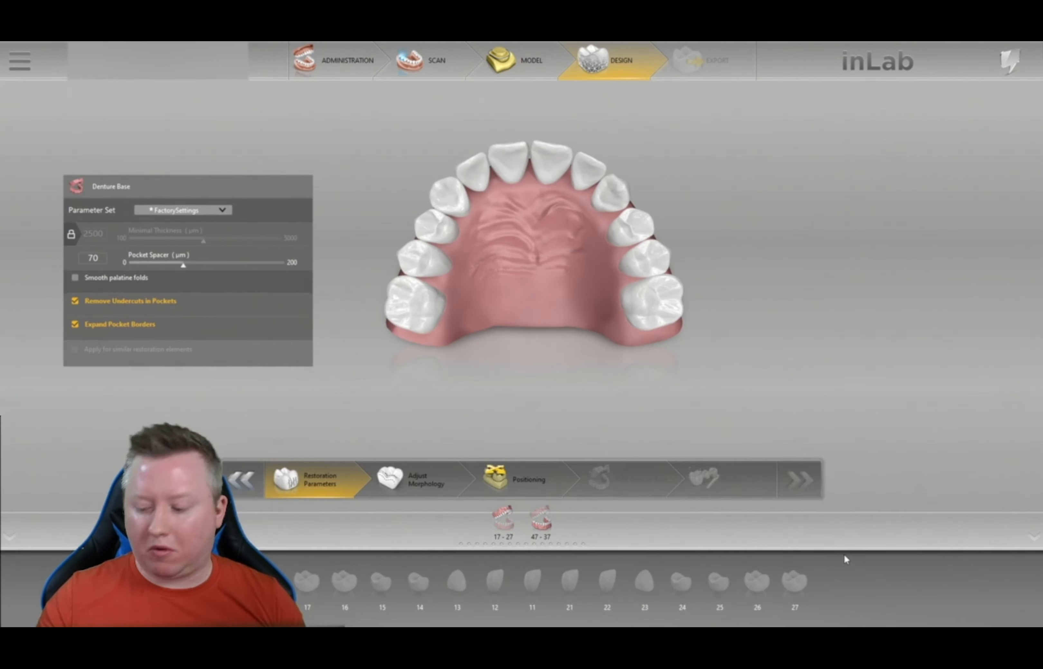
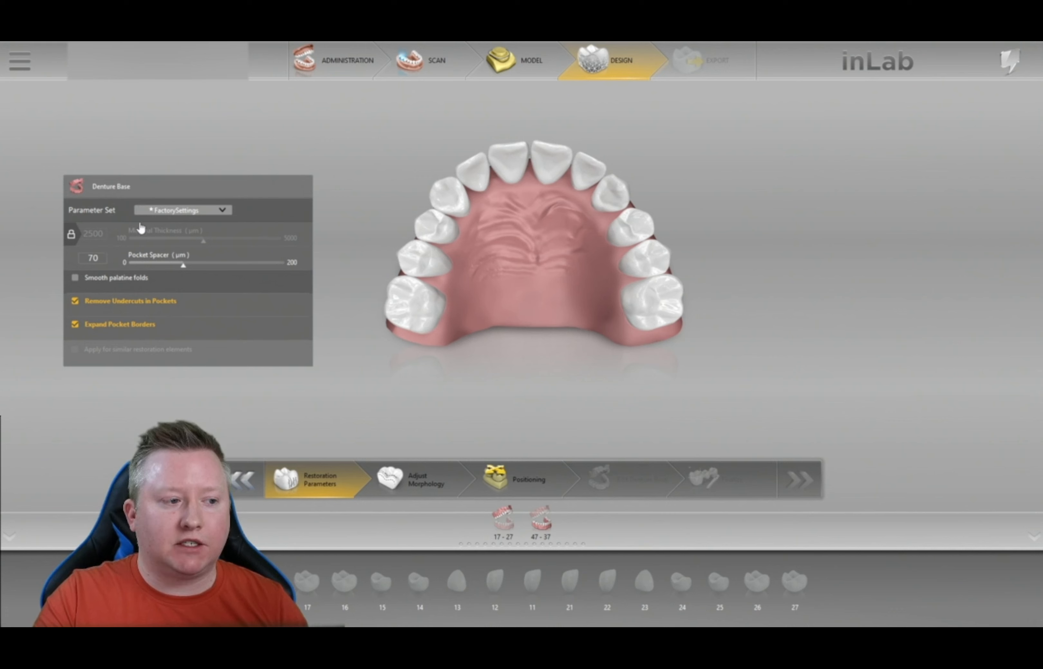
- Unlock Minimal Thickness, keep it at 2500 µm and Pocket Spacer at 70 µm, and enable Smooth palatine folds
left_click(75, 238)
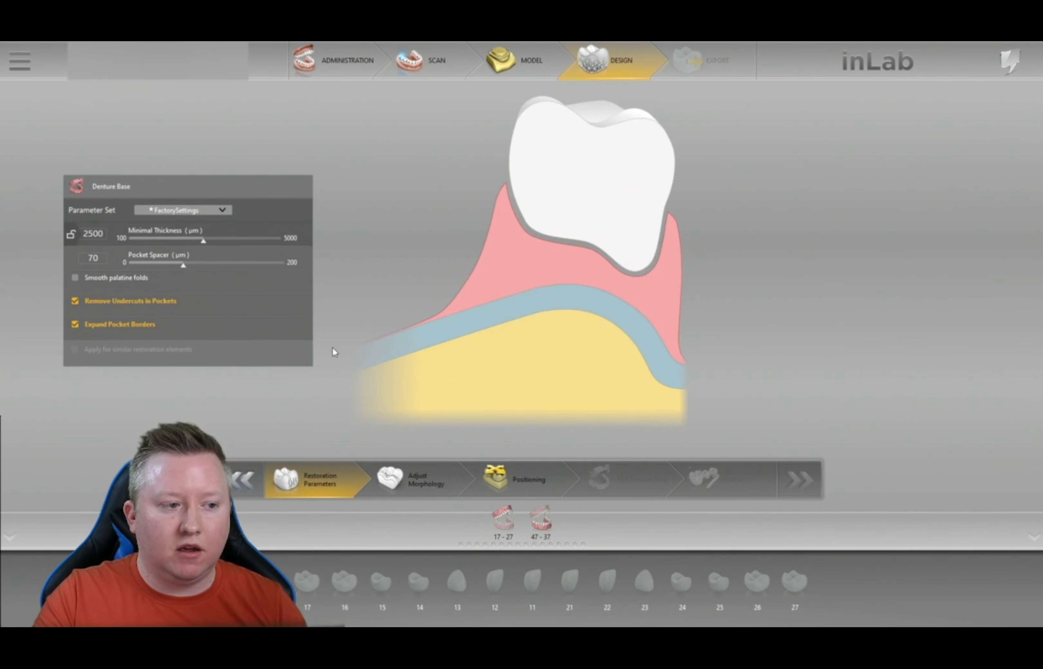
mouse_move(206, 247)
left_mouse_down()
mouse_move(224, 241)
mouse_move(196, 245)
left_mouse_up()
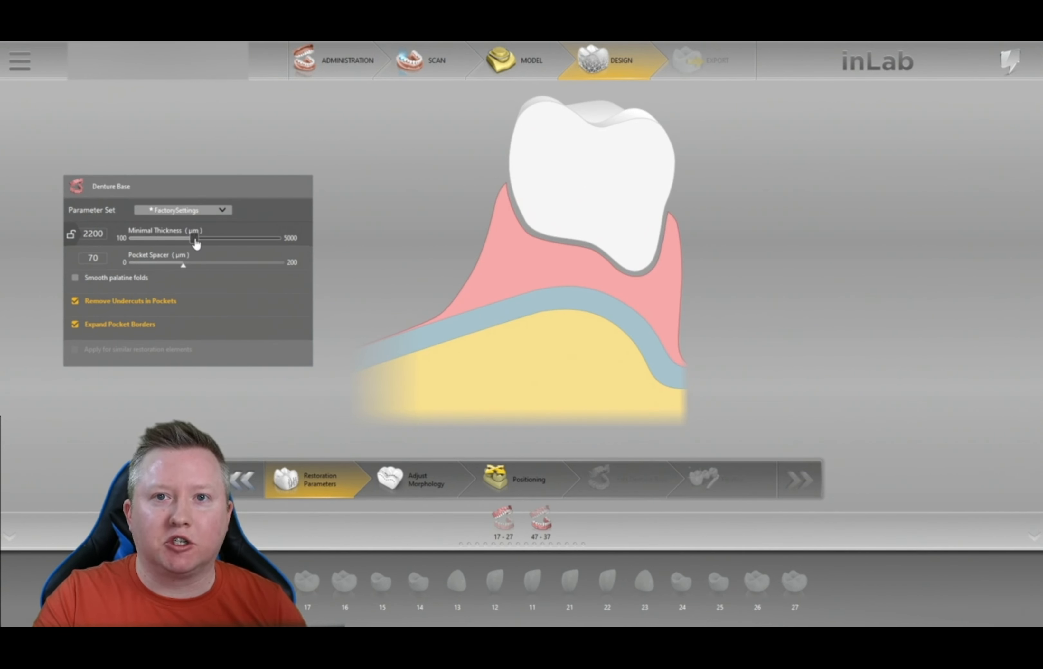
left_click_drag(196, 244, 204, 241)
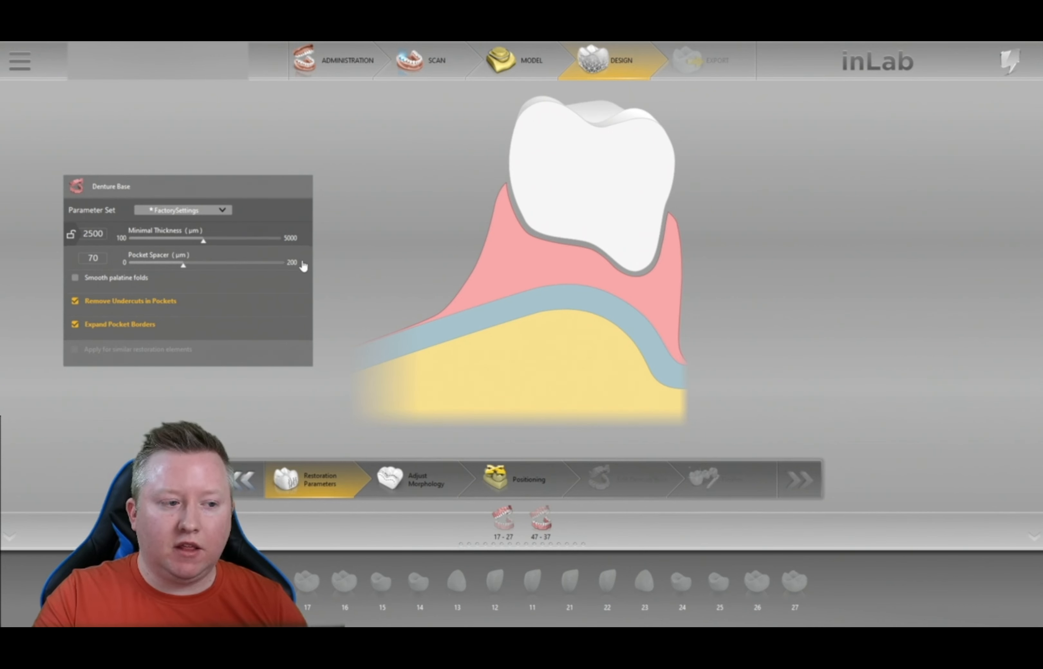
mouse_move(184, 265)
left_mouse_down()
mouse_move(210, 265)
mouse_move(185, 264)
left_mouse_up()
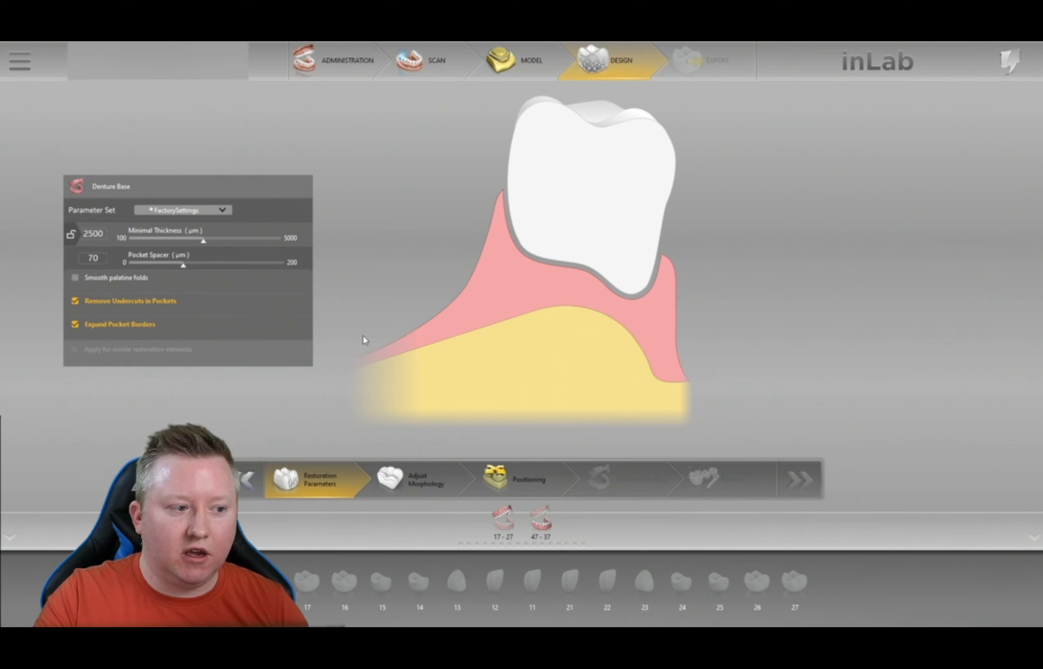
left_click(141, 280)
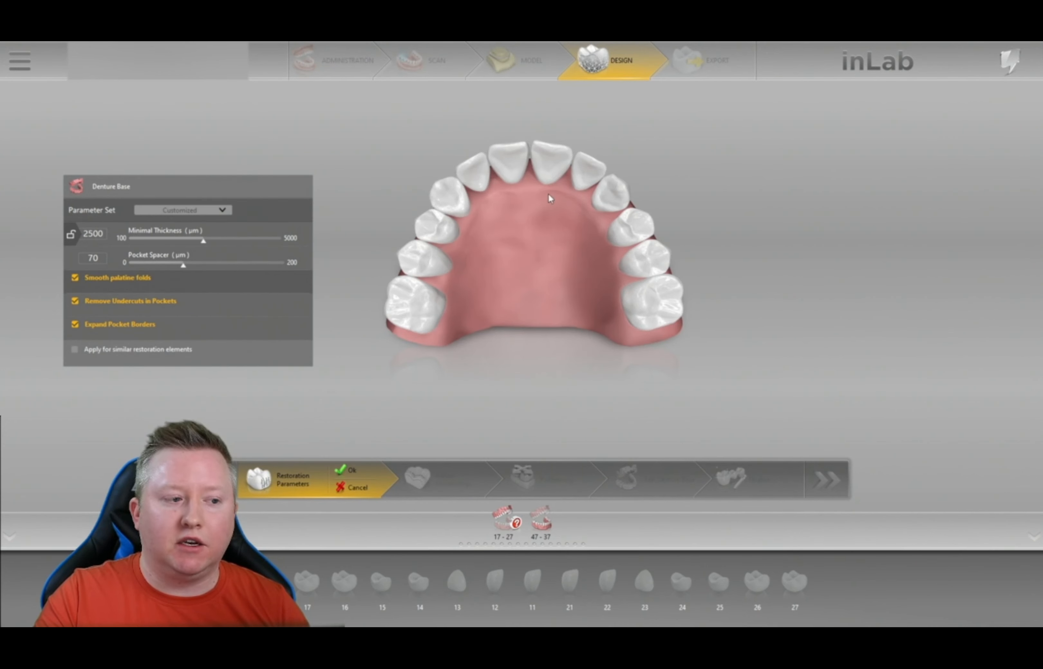
- Compare the base with and without palatal folds, cancel back to FactorySettings, and advance to Adjust Morphology
left_click(143, 280)
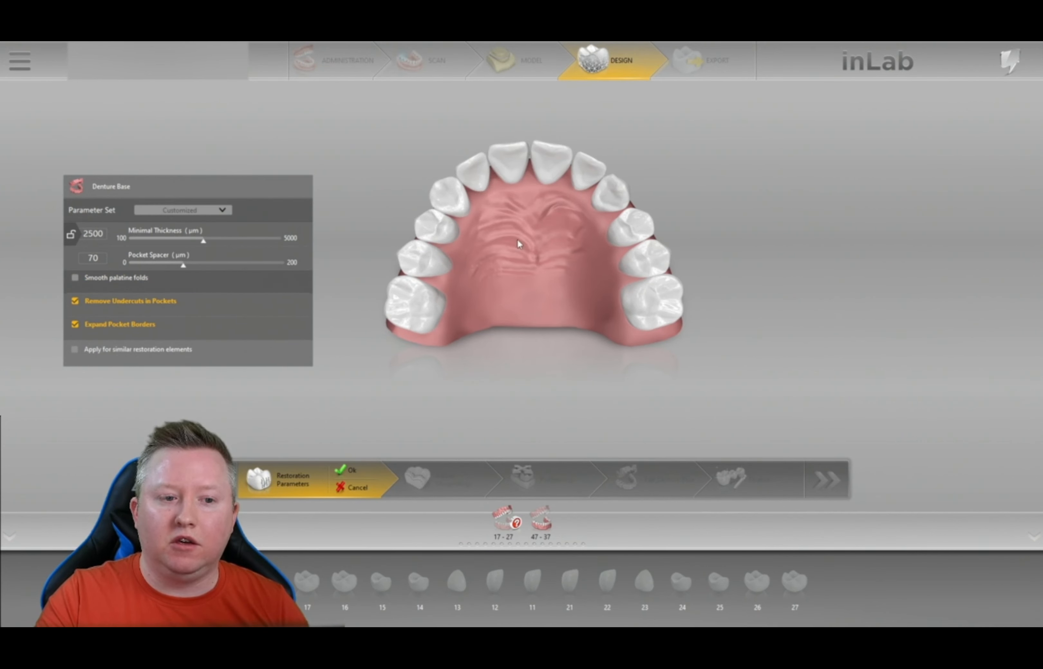
left_click(108, 278)
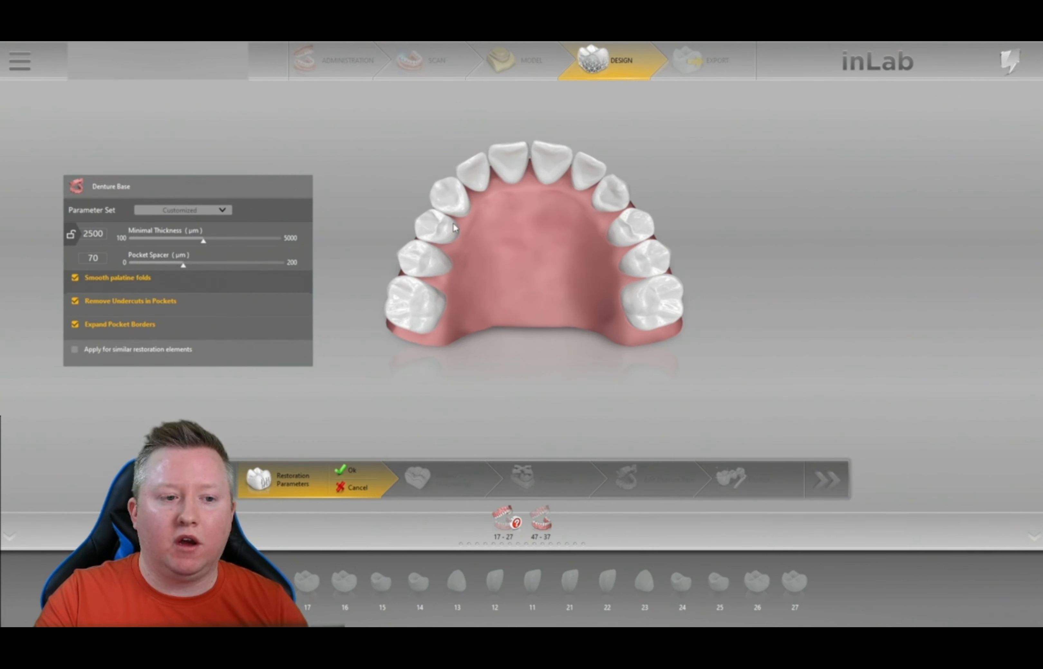
left_click(143, 281)
left_click(143, 282)
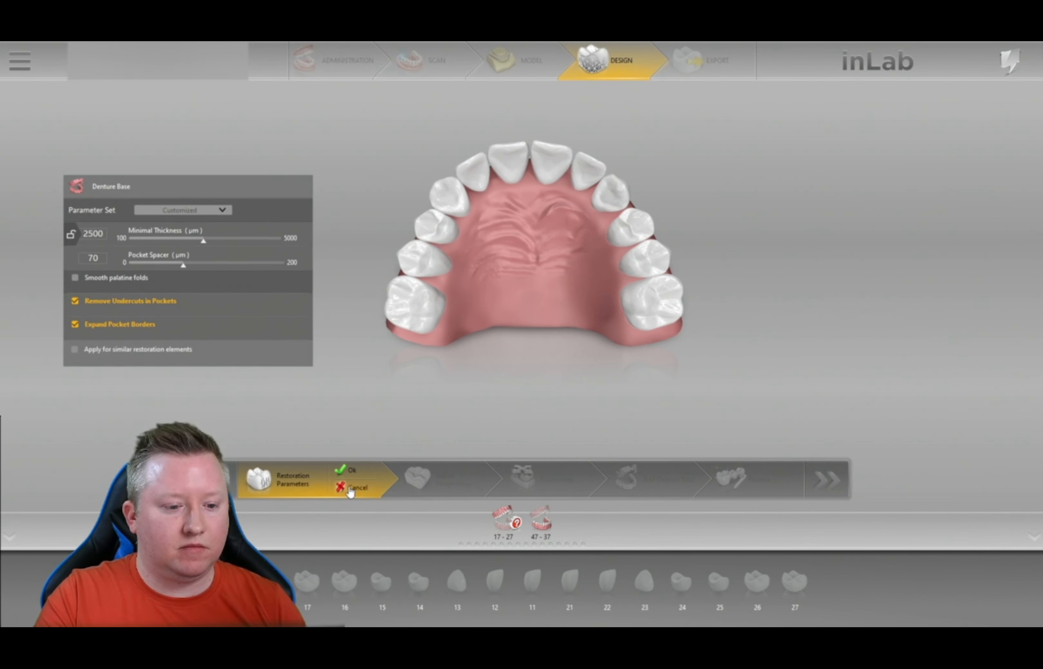
left_click(334, 489)
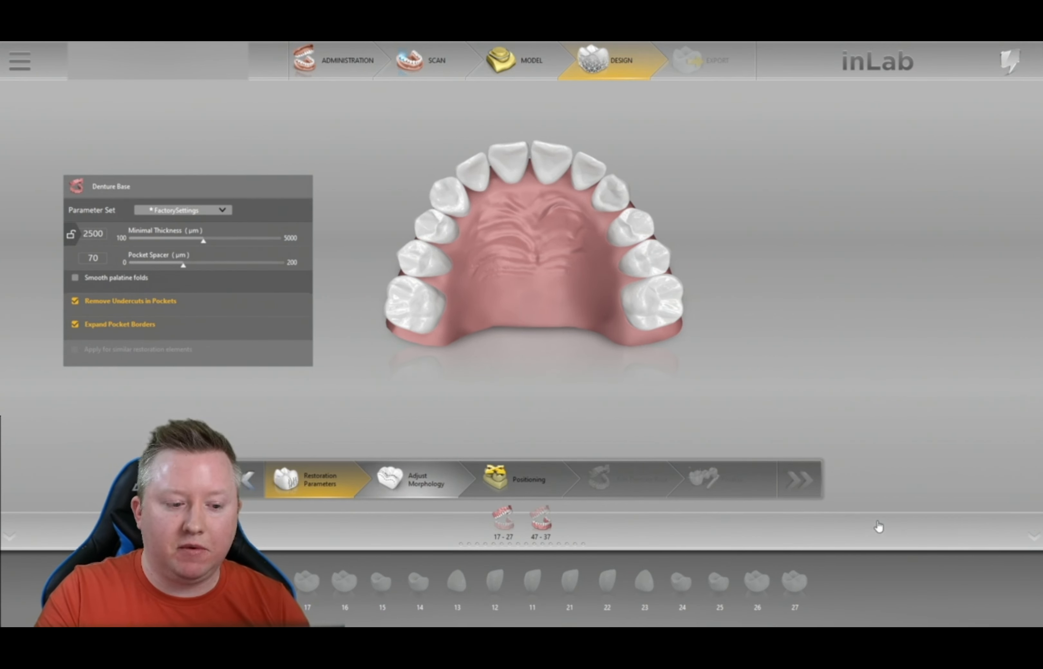
left_click(410, 478)
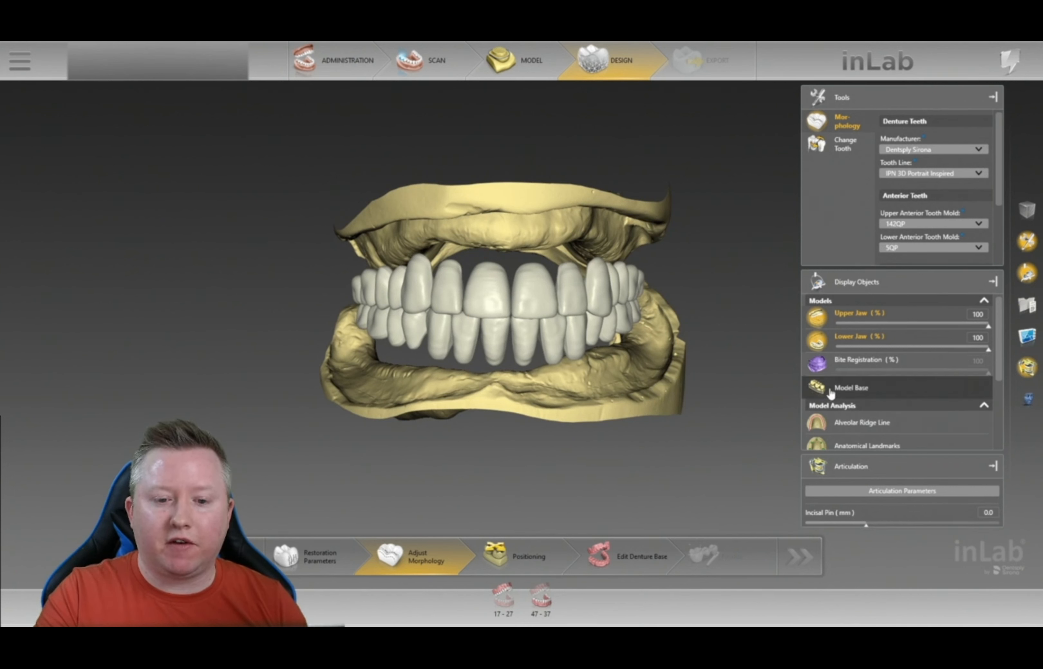
- Enable Bite Registration and rotate, zoom and pan to compare it against the proposed denture teeth
left_click(817, 365)
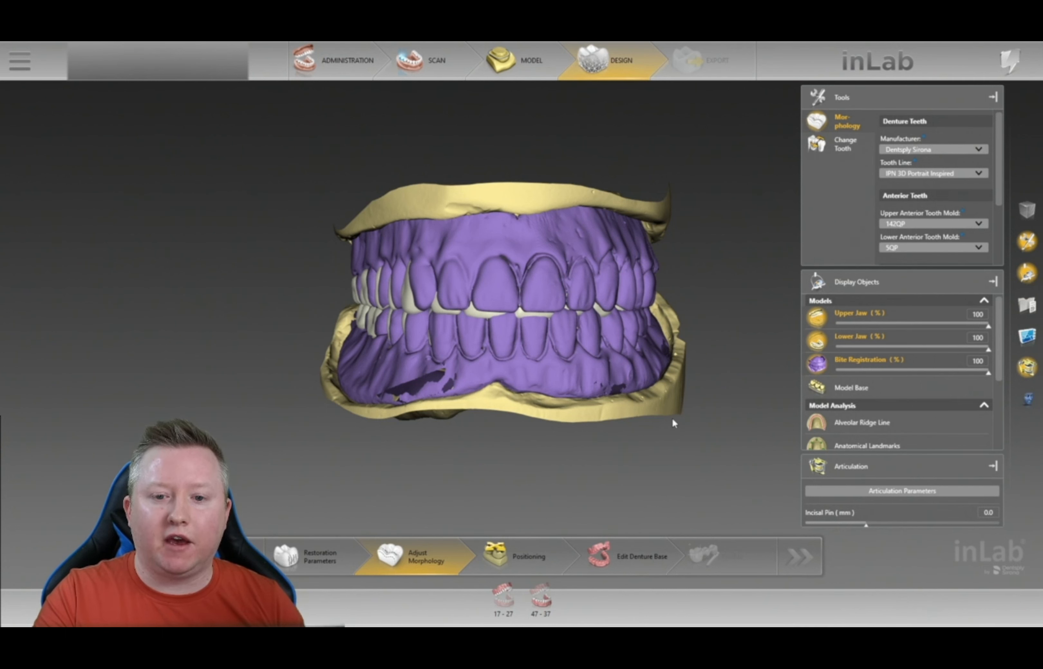
right_click_drag(682, 293, 681, 291)
left_click_drag(680, 290, 678, 297)
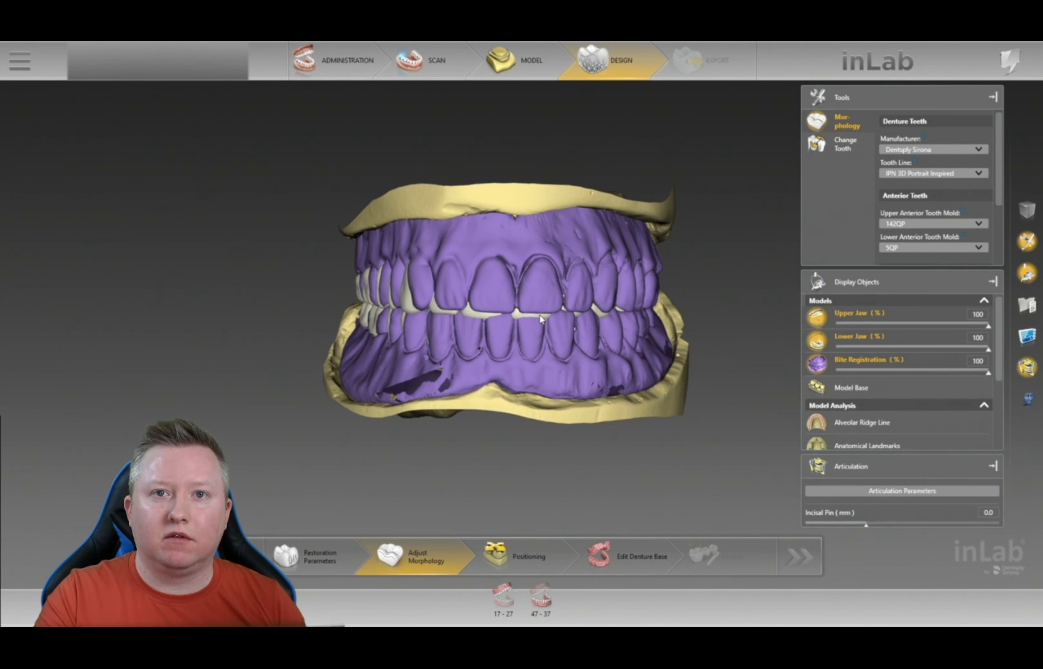
scroll(572, 398, "up", 3)
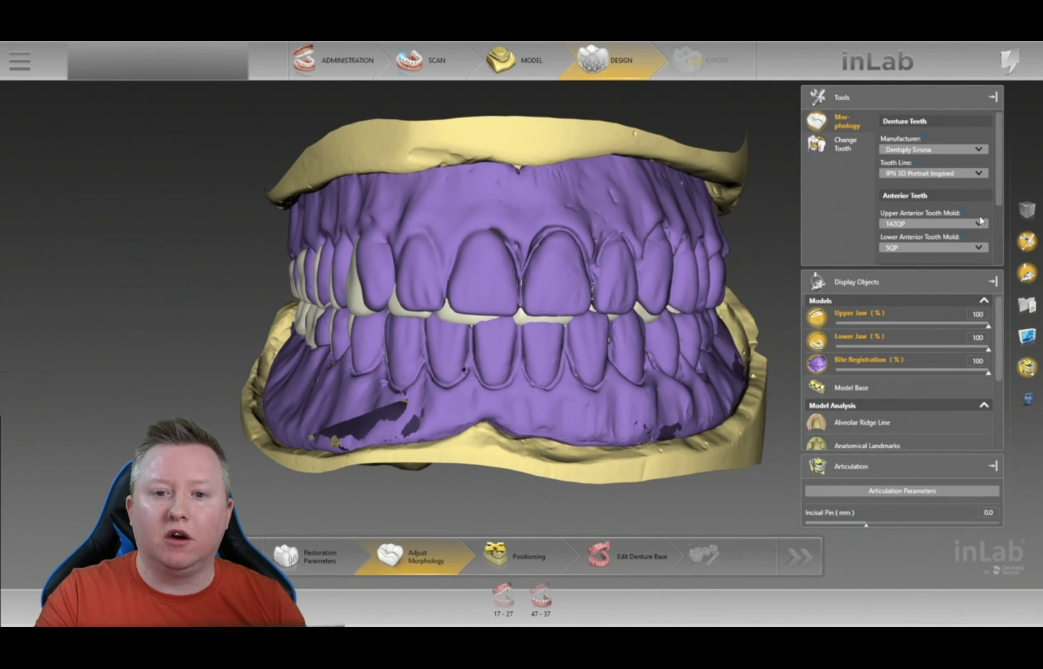
mouse_move(969, 226)
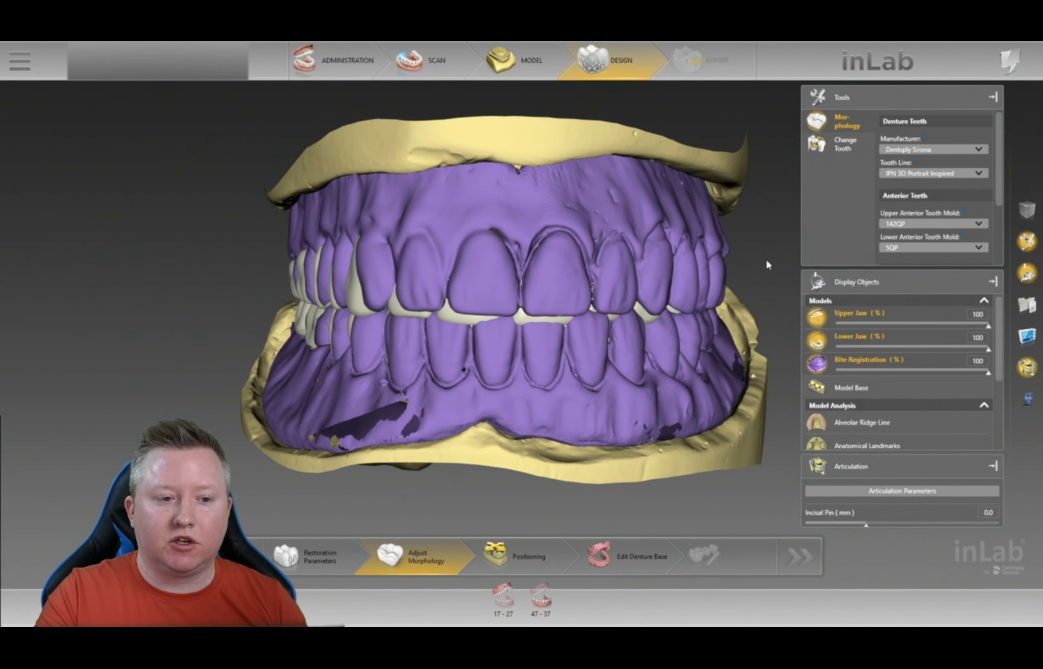
right_click_drag(767, 262, 756, 214)
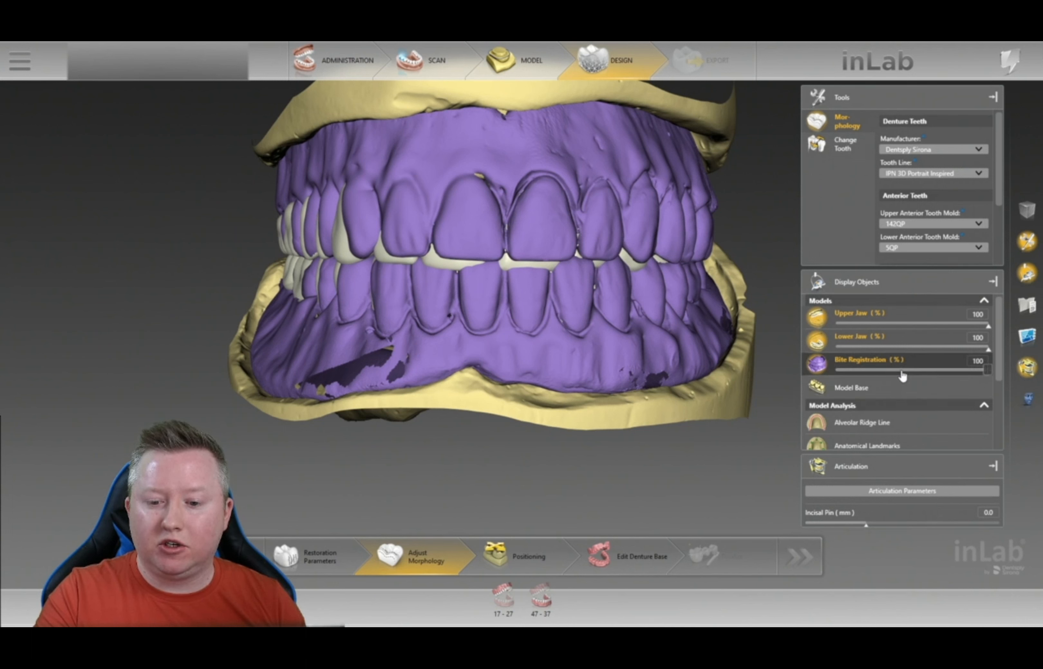
- Close the Articulation panel and set the bite registration to 55% transparency
left_click(992, 465)
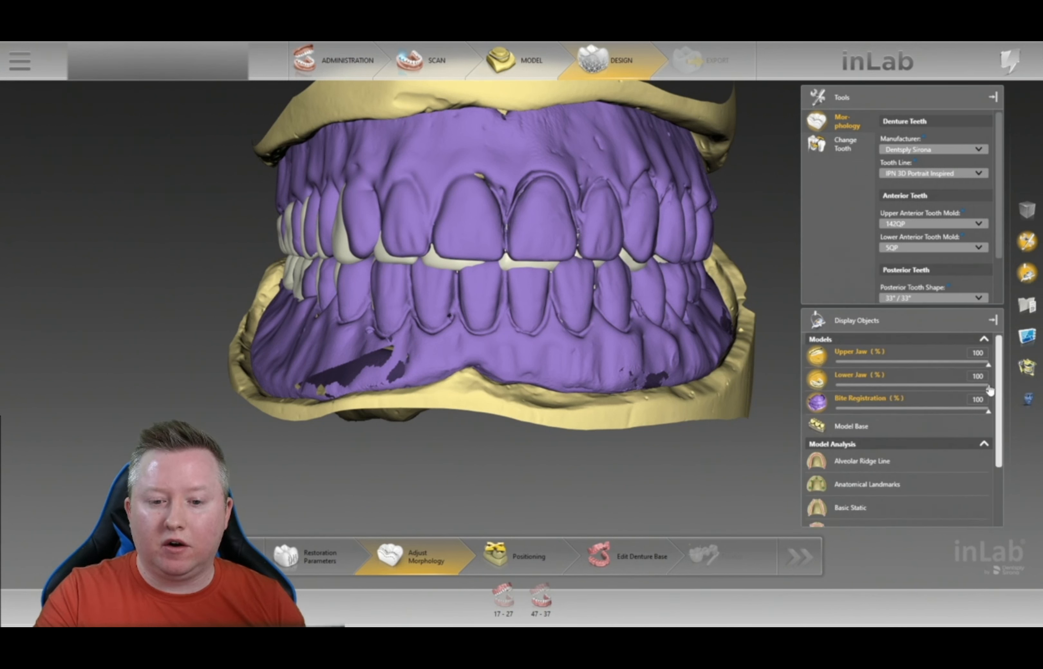
left_click(895, 412)
left_click(899, 412)
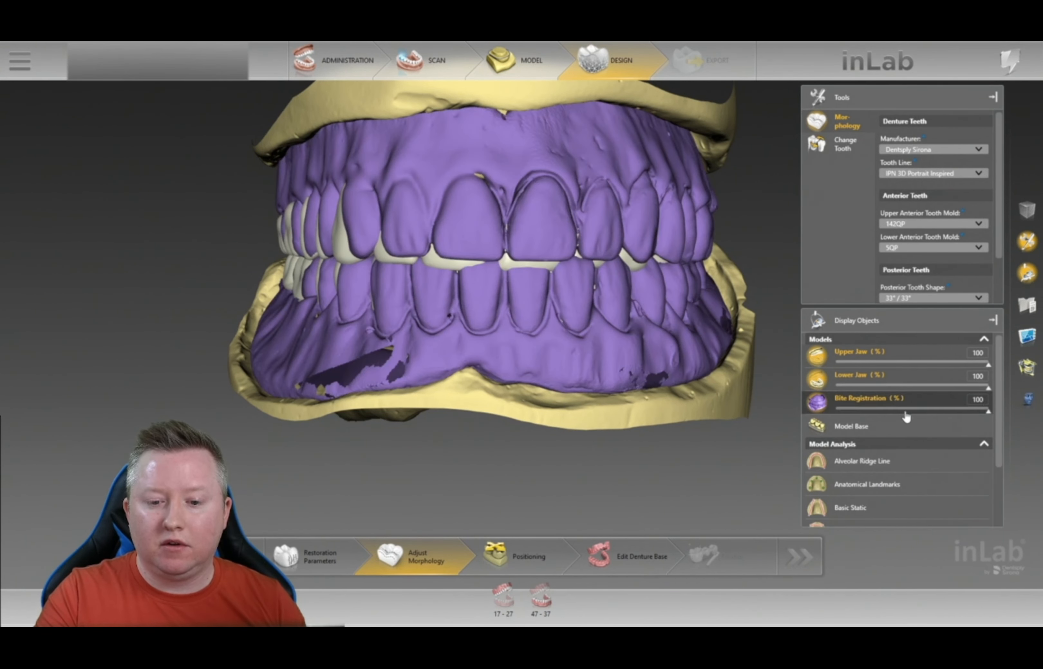
left_click(902, 408)
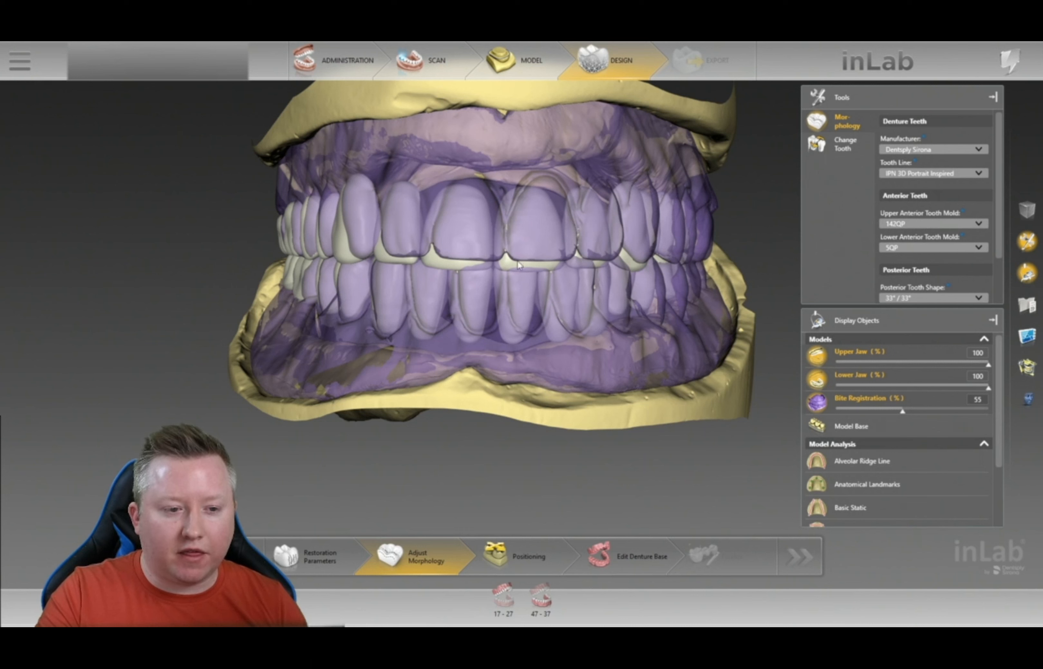
- Turn to a frontal view and choose mold 122MP for the upper anterior teeth
scroll(504, 307, "up", 5)
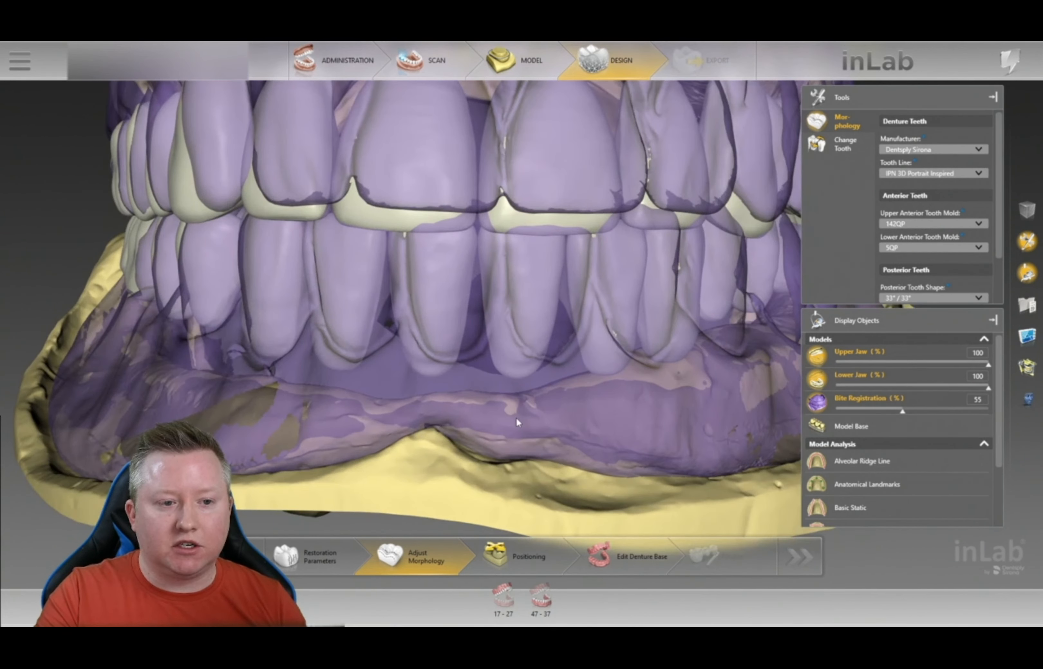
left_click_drag(516, 417, 568, 302)
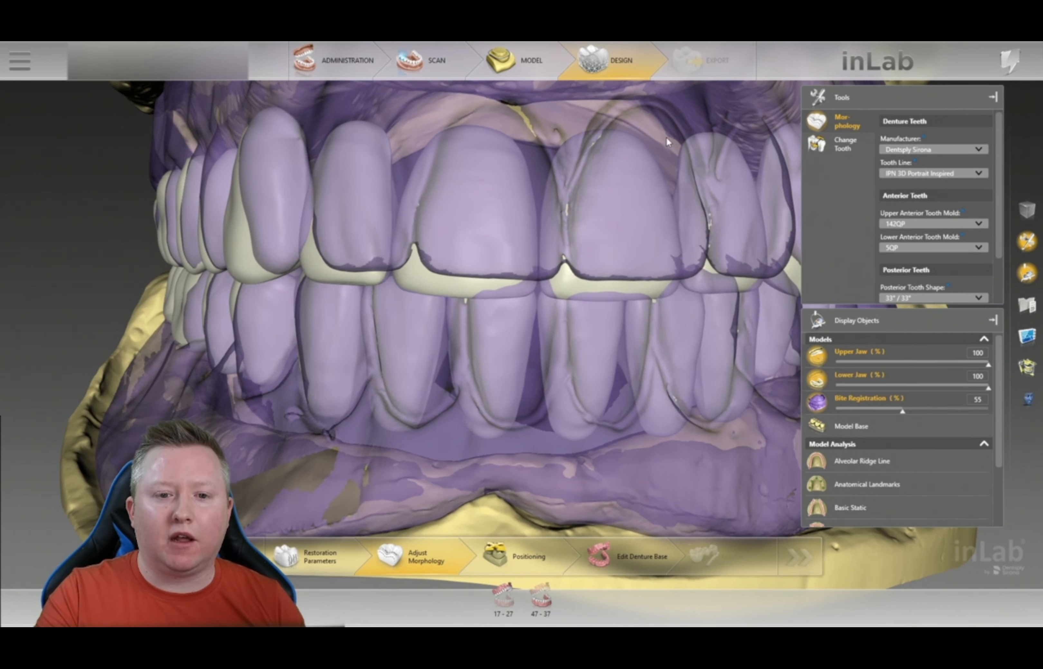
right_click_drag(675, 126, 665, 124)
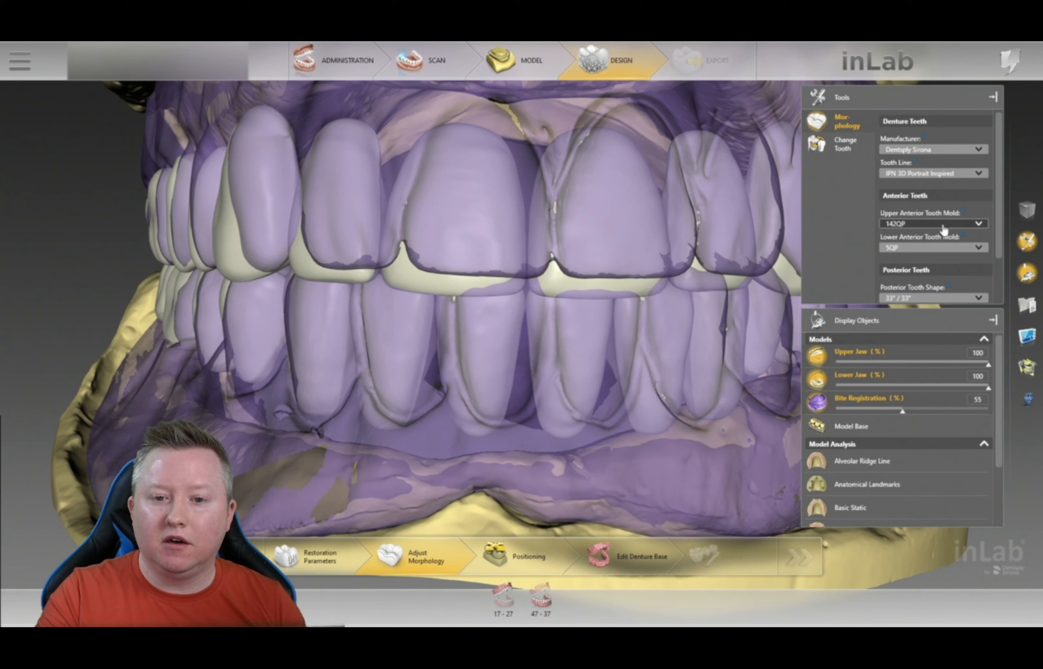
left_click(953, 225)
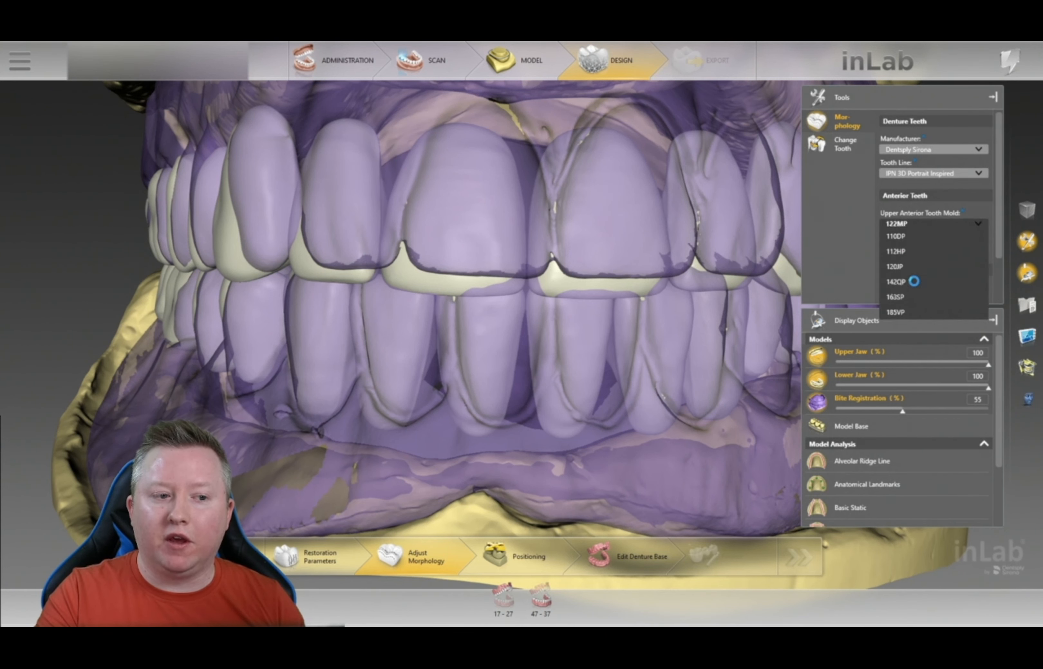
left_click(915, 283)
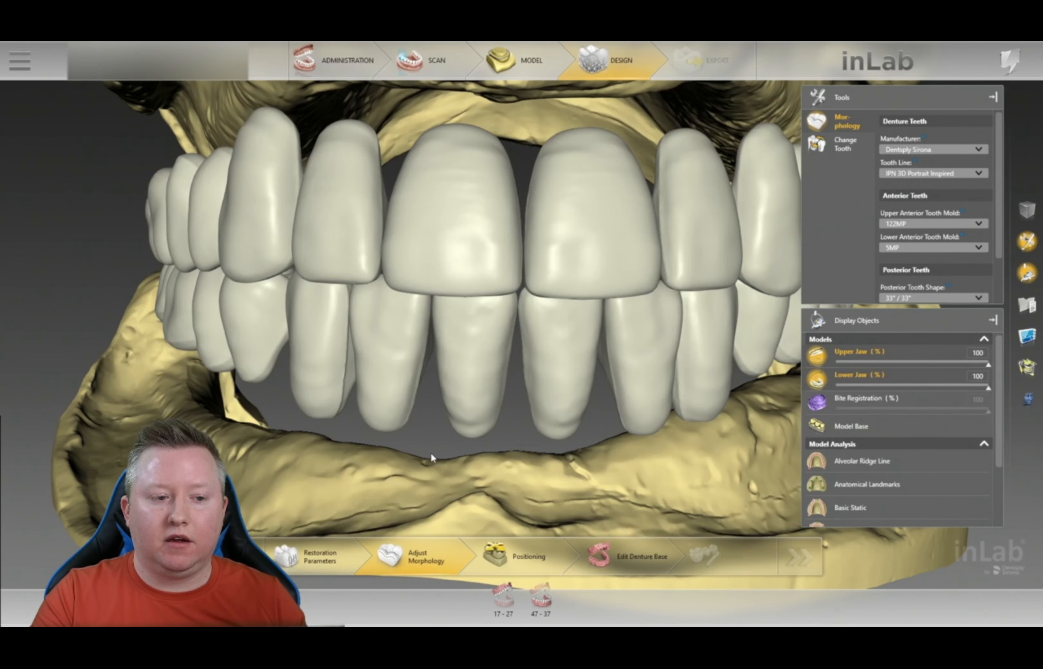
- Orbit the jaws to inspect both sides of the set-up and reopen the upper anterior mold list
scroll(324, 398, "down", 5)
right_click_drag(323, 397, 525, 350)
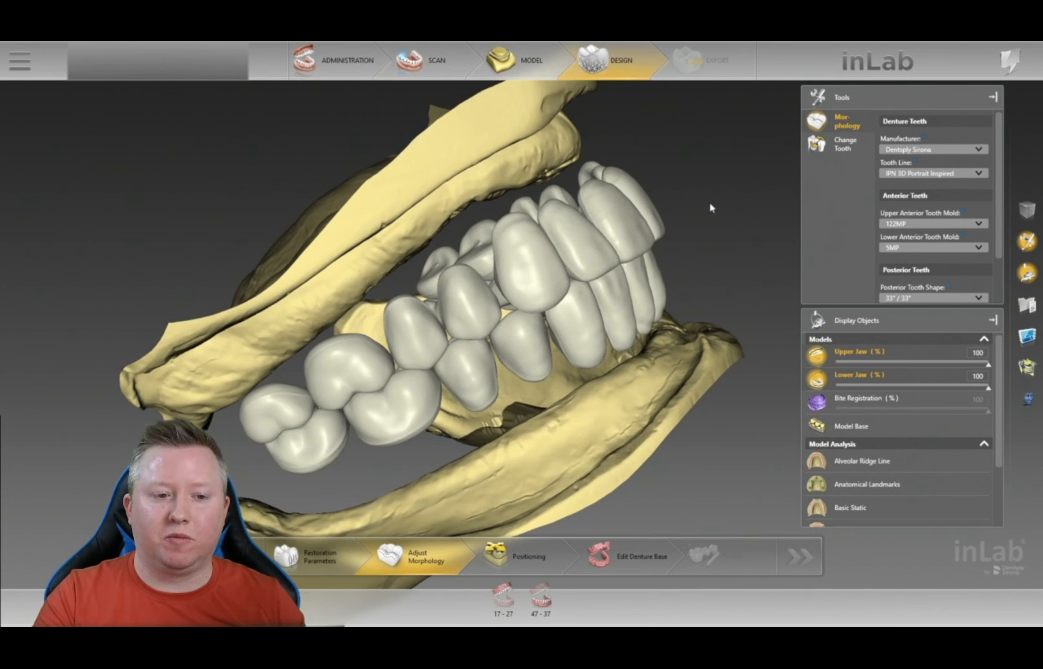
right_click_drag(734, 175, 615, 296)
right_click_drag(382, 439, 636, 390)
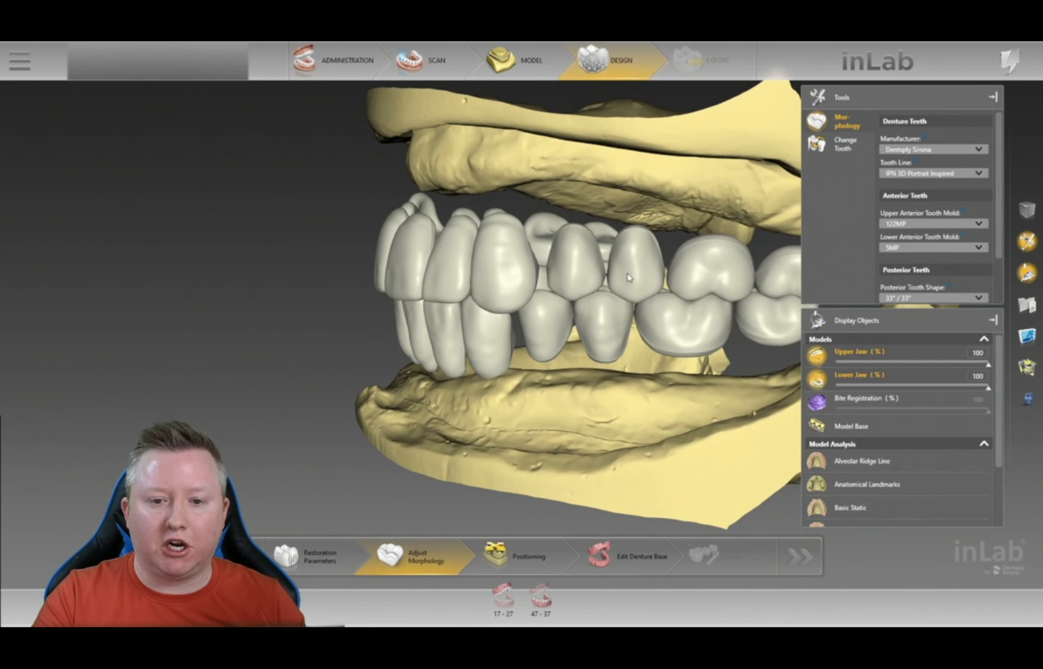
left_click(961, 225)
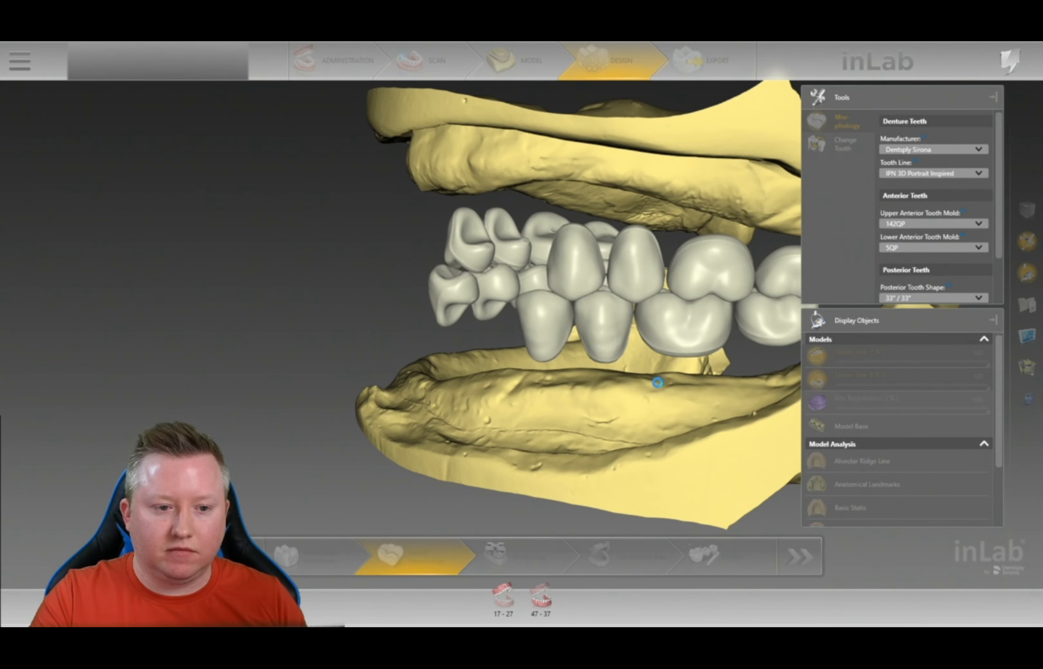
- Keep the current posterior tooth mold and advance to Positioning from a near-front view
left_click_drag(603, 399, 533, 399)
scroll(927, 224, "down", 2)
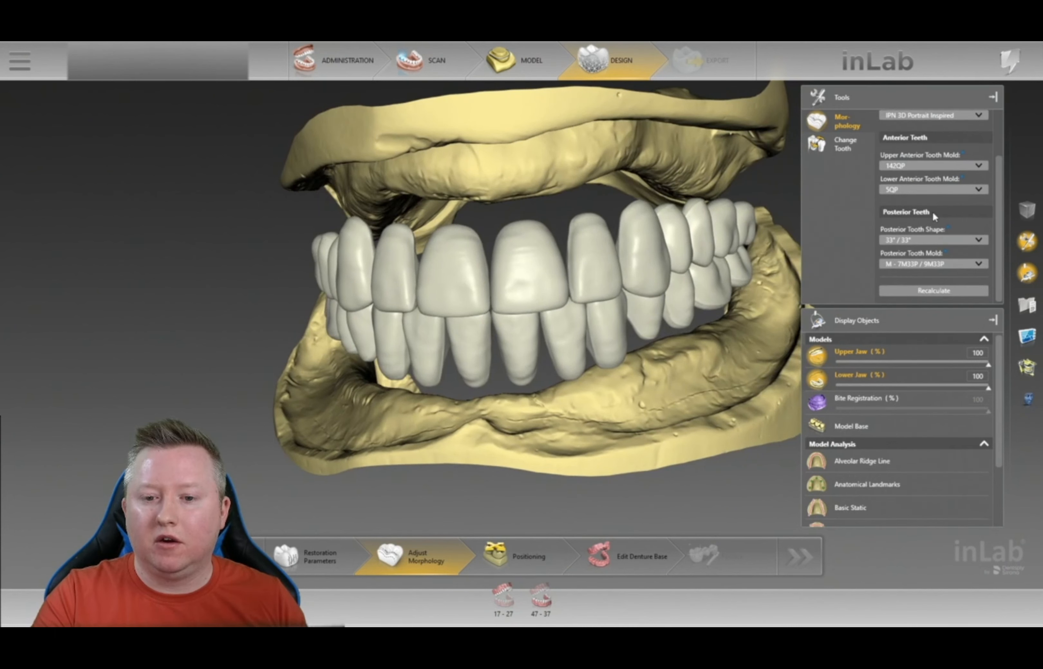
left_click(942, 264)
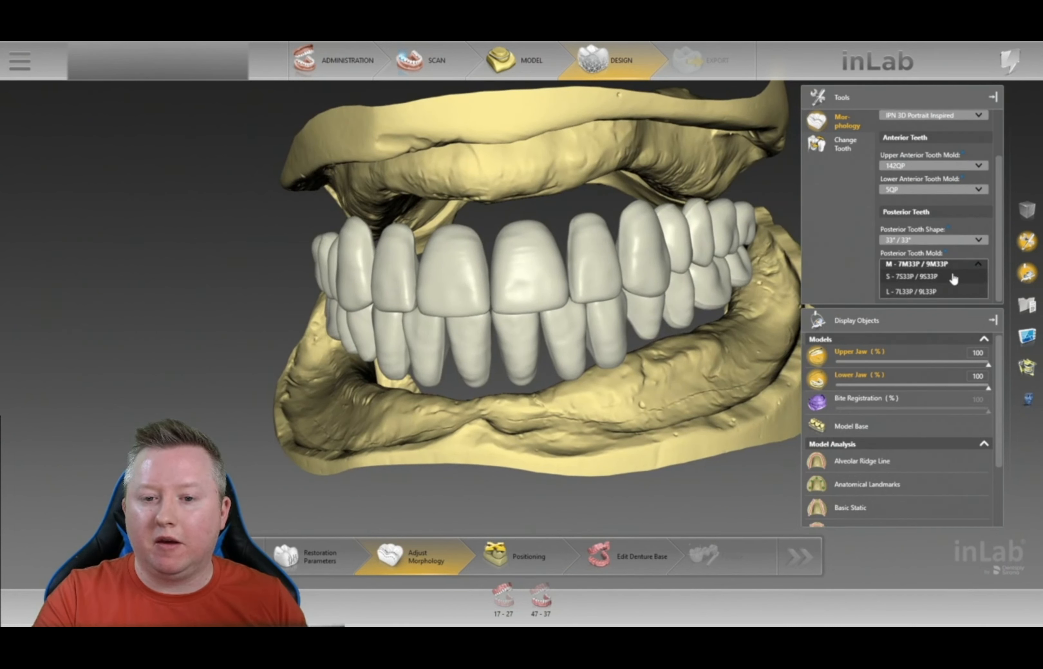
left_click(827, 249)
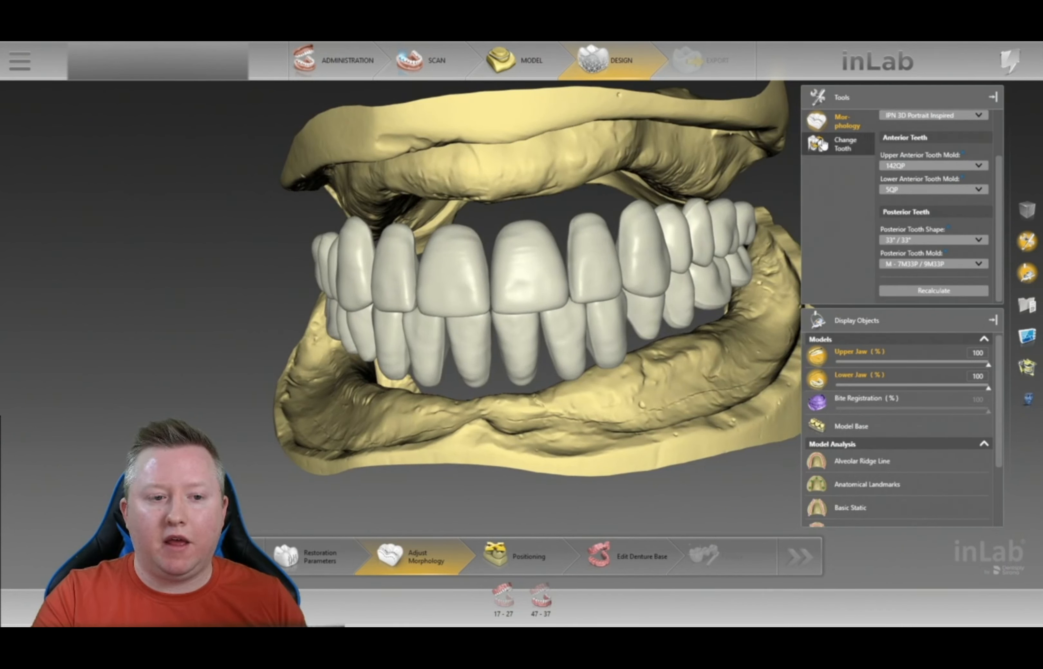
left_click(521, 557)
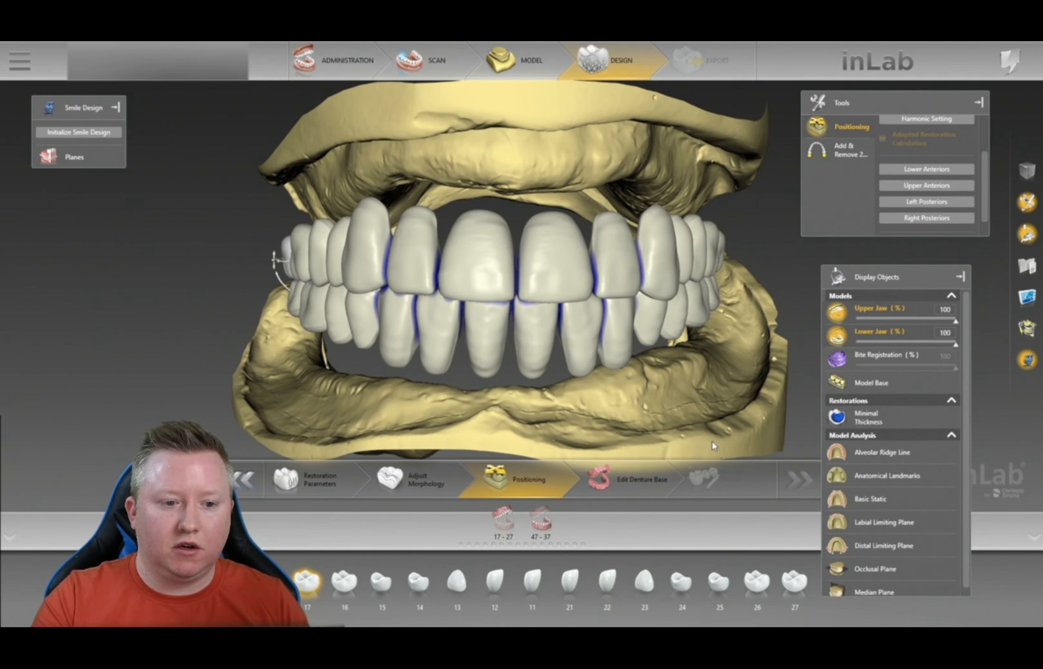
- Show the bite registration at 100% over the teeth, checking the right side, and zoom in
scroll(739, 402, "down", 5)
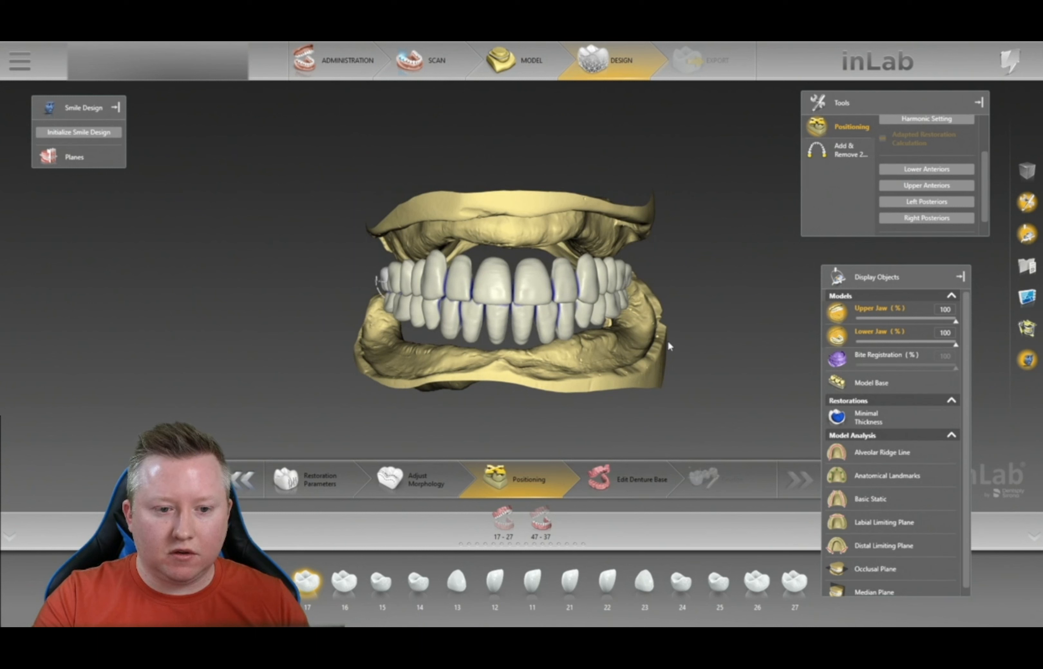
left_click_drag(668, 342, 682, 331)
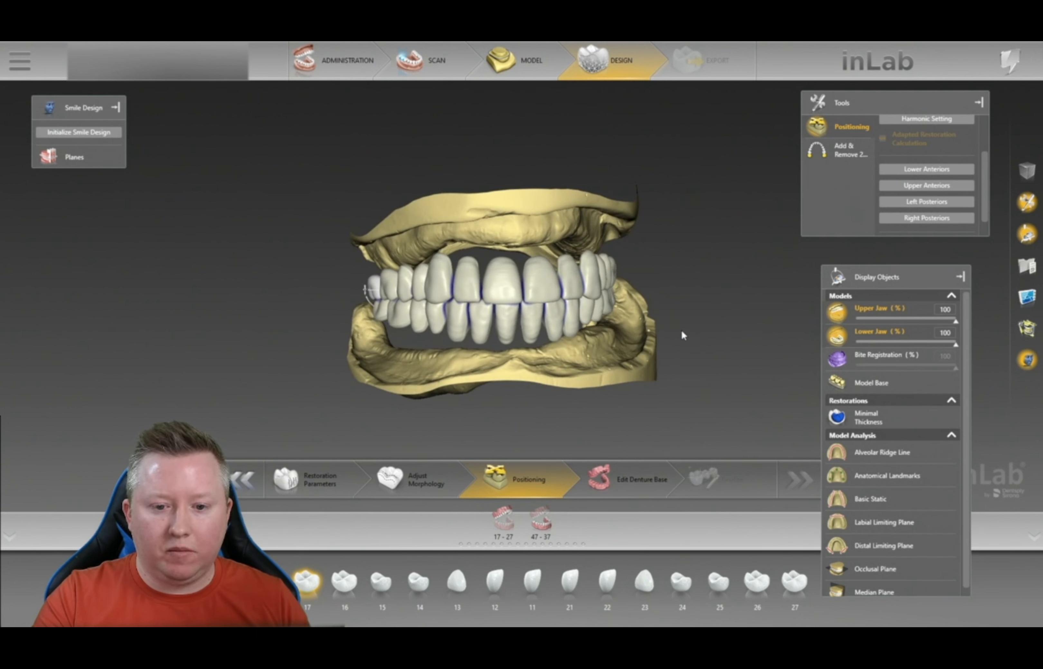
left_click(837, 359)
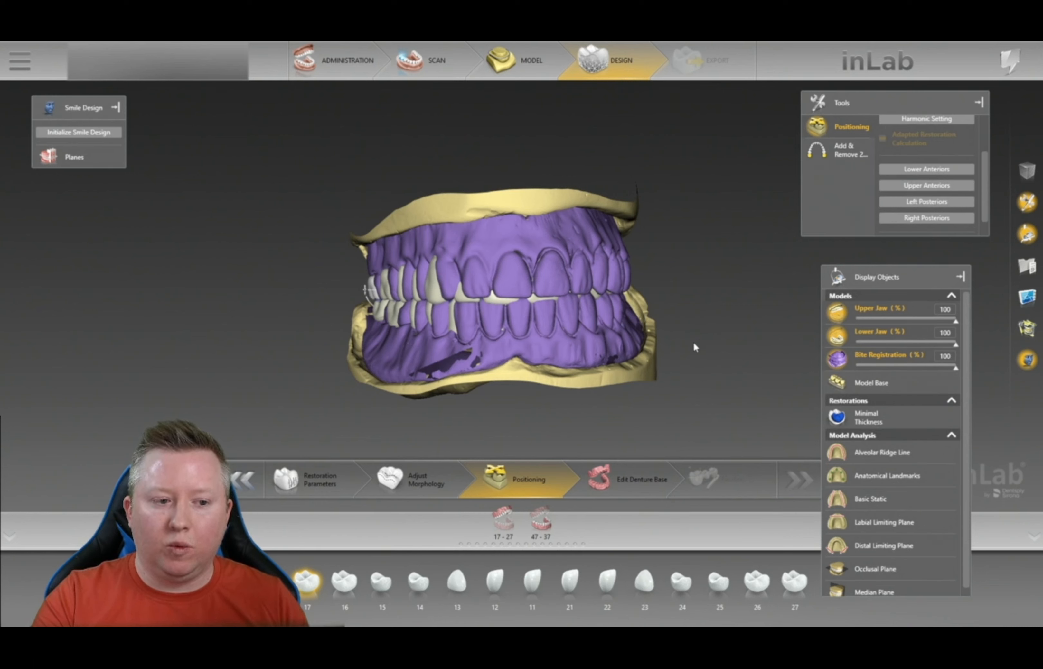
left_click_drag(683, 342, 527, 298)
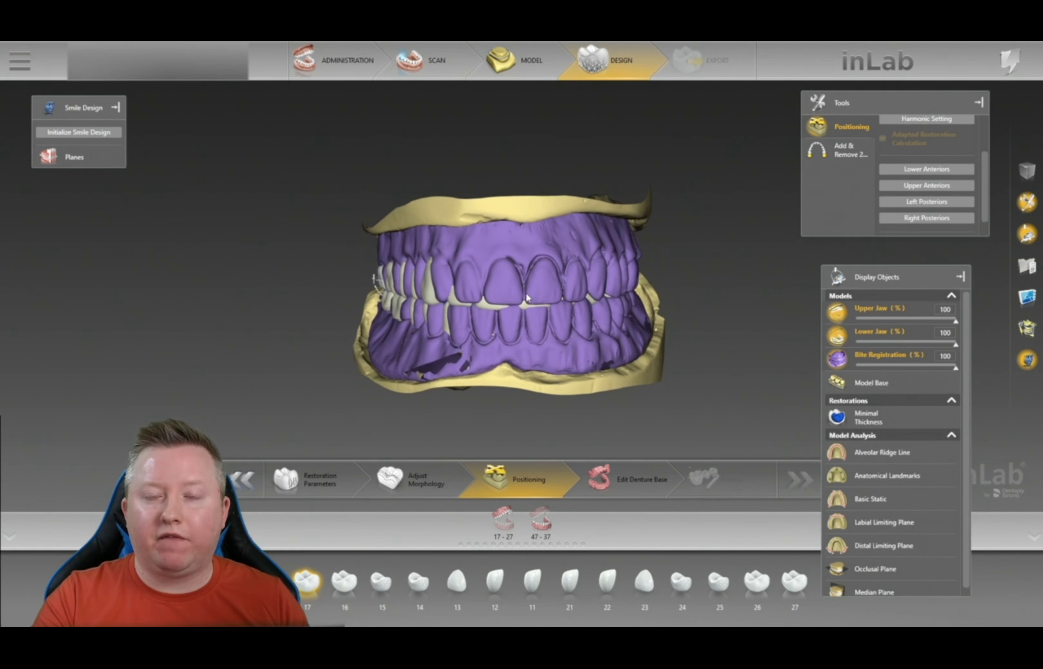
left_click(518, 300)
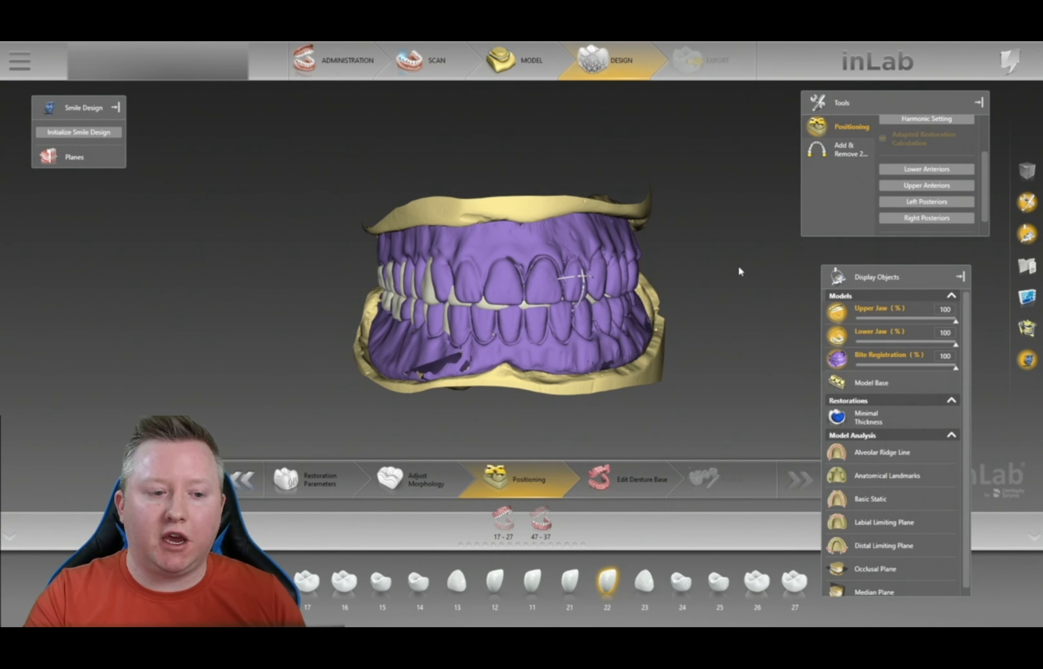
mouse_move(697, 280)
middle_mouse_down()
mouse_move(683, 279)
mouse_move(691, 277)
middle_mouse_up()
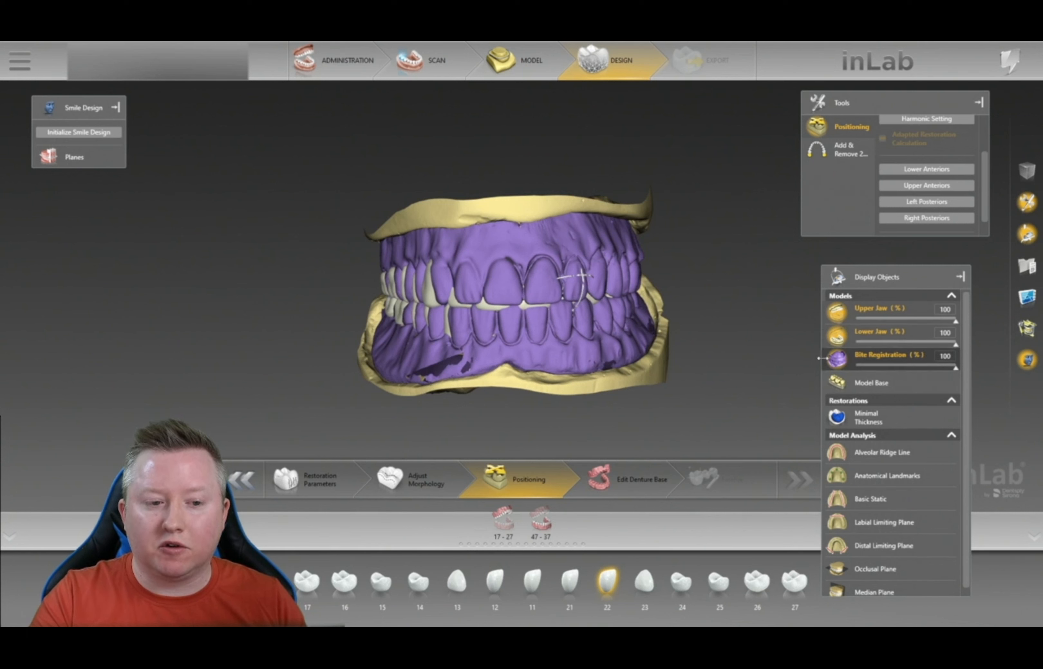
left_click(835, 361)
left_click_drag(727, 289, 720, 293)
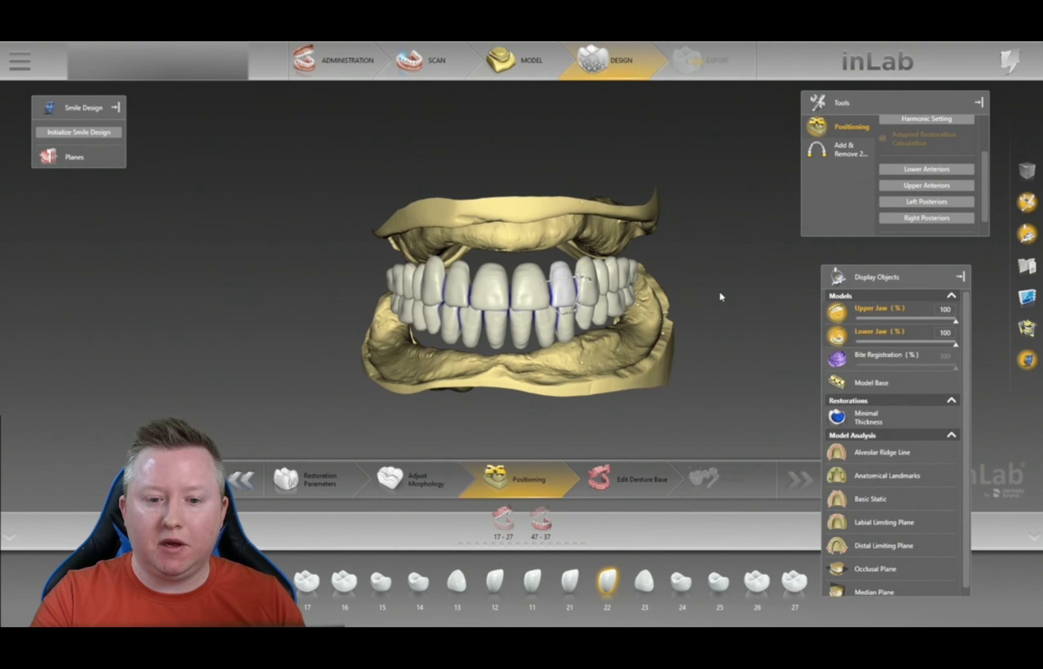
left_click(836, 361)
scroll(691, 371, "up", 3)
scroll(692, 374, "up", 2)
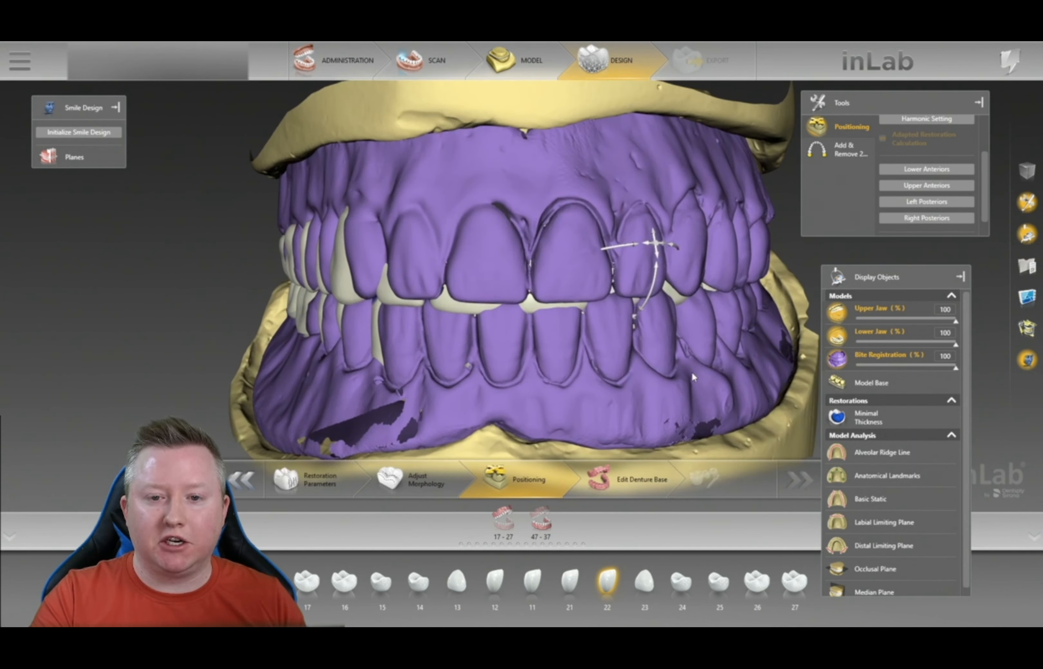
scroll(927, 205, "up", 3)
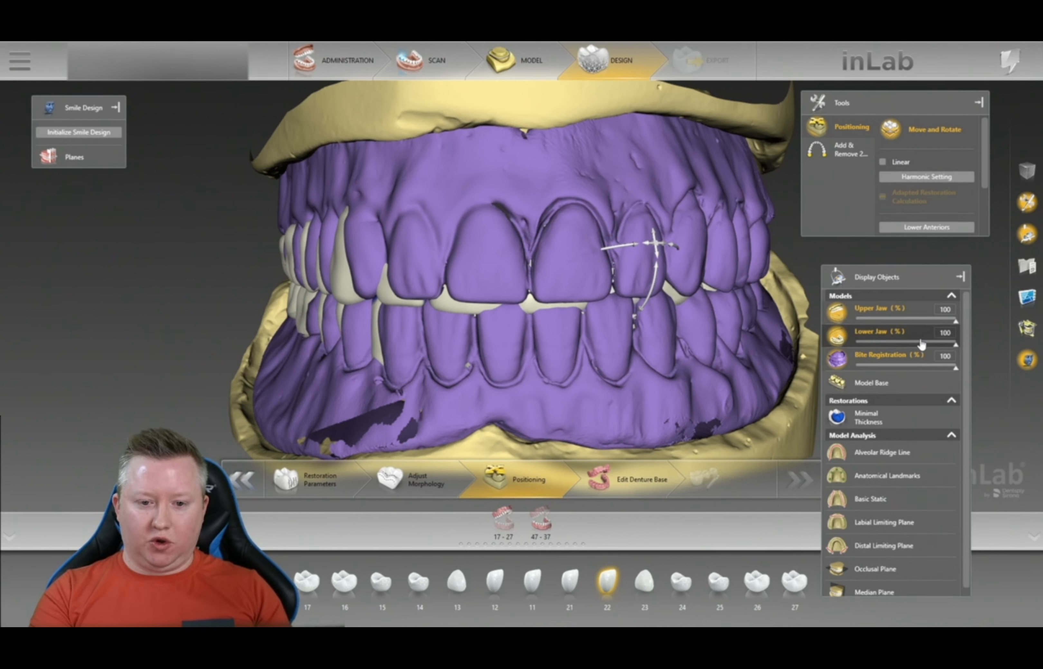
- Hide the bite registration and switch on Linear tooth movement
left_click(831, 364)
middle_click_drag(758, 330, 788, 314)
middle_click_drag(664, 398, 679, 377)
left_click(882, 162)
- Shift tooth 22 slightly up and right, then check it from the front
middle_click_drag(790, 246, 730, 268)
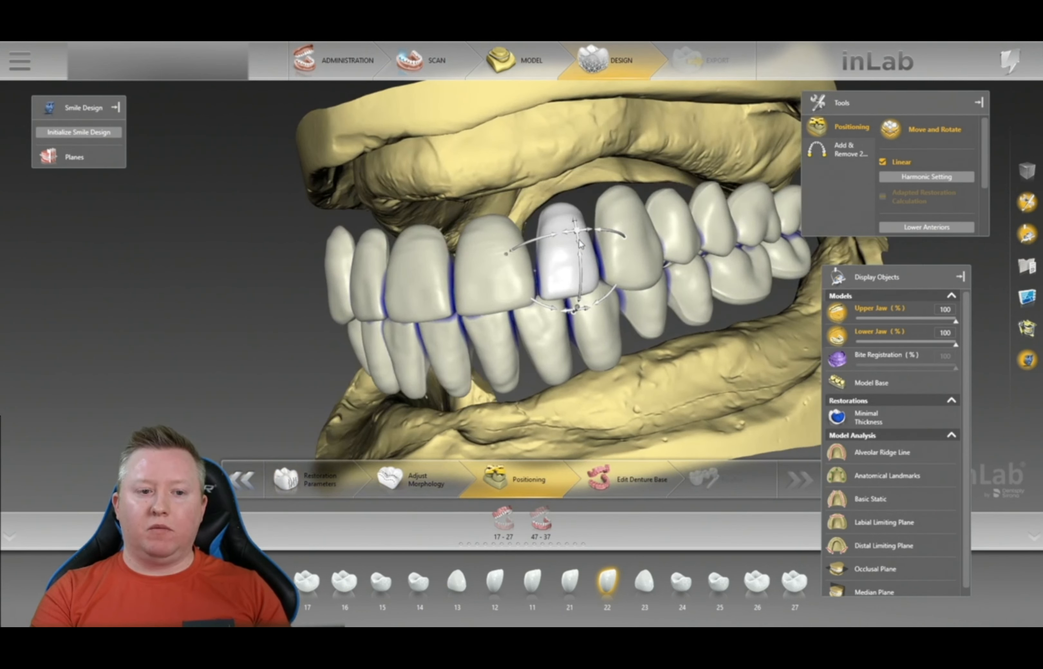
left_click(564, 232)
mouse_move(578, 237)
left_mouse_down()
mouse_move(570, 202)
mouse_move(577, 233)
left_mouse_up()
left_click_drag(723, 329, 762, 325)
left_click_drag(515, 422, 669, 369)
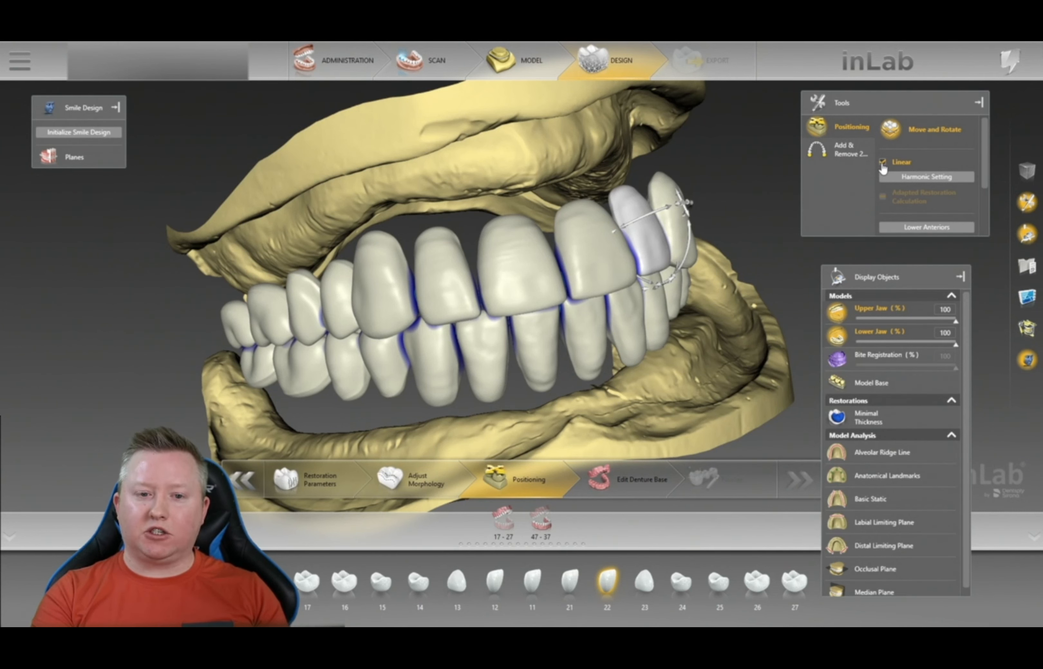
left_click_drag(747, 235, 765, 256)
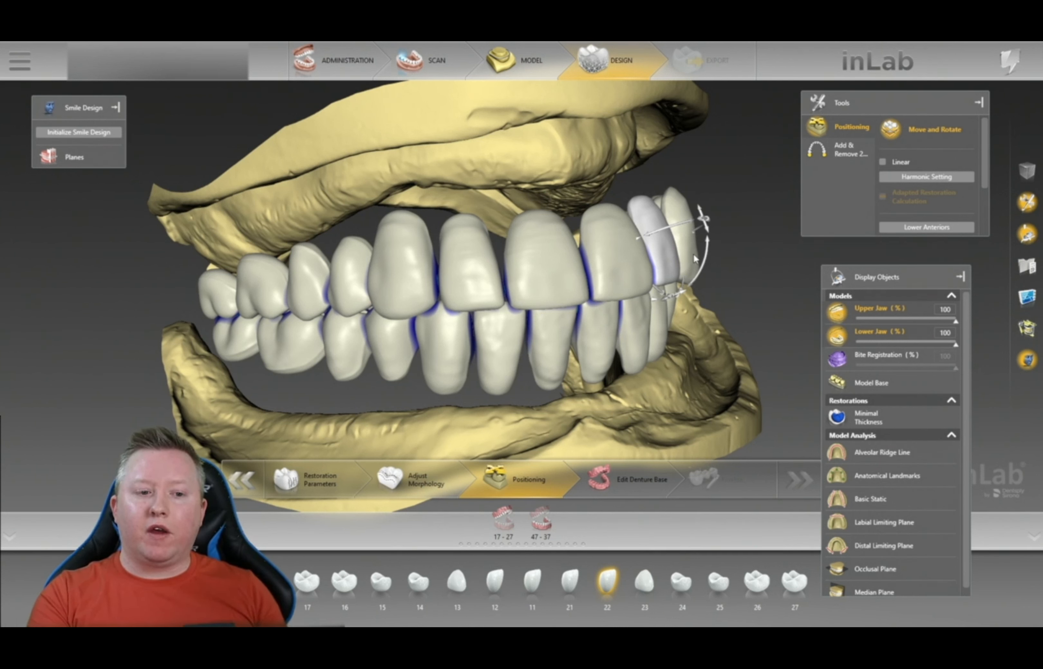
- Move tooth 12 down slightly, then slide teeth 12, 11 and 21 right together
left_click(543, 272)
left_click(466, 262)
left_click_drag(470, 277, 483, 264)
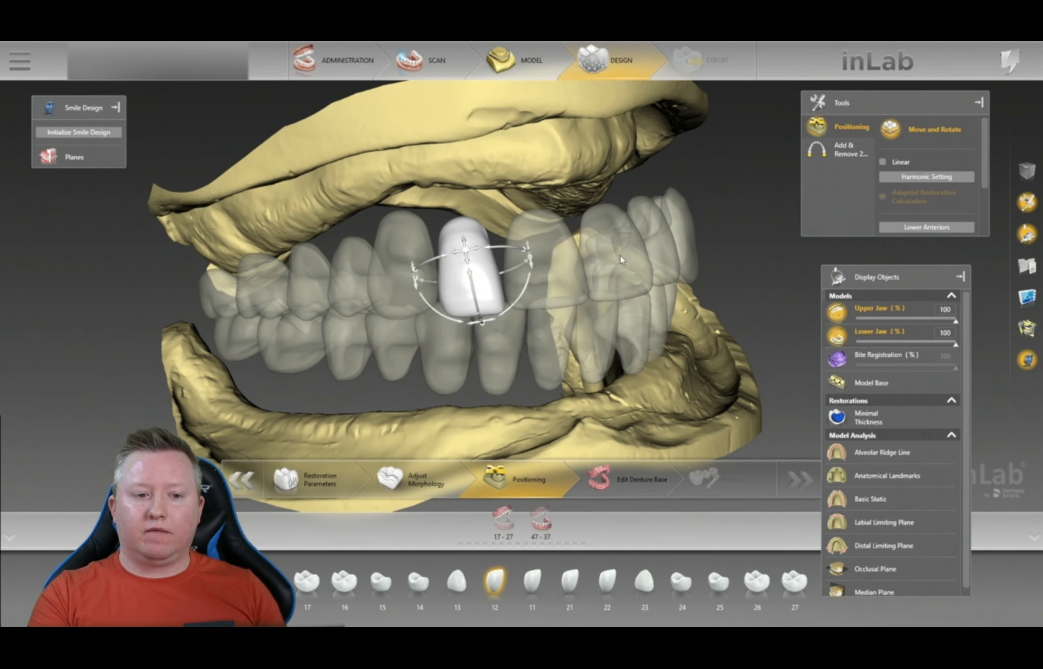
left_click(546, 262, "ctrl")
left_click(622, 260, "ctrl")
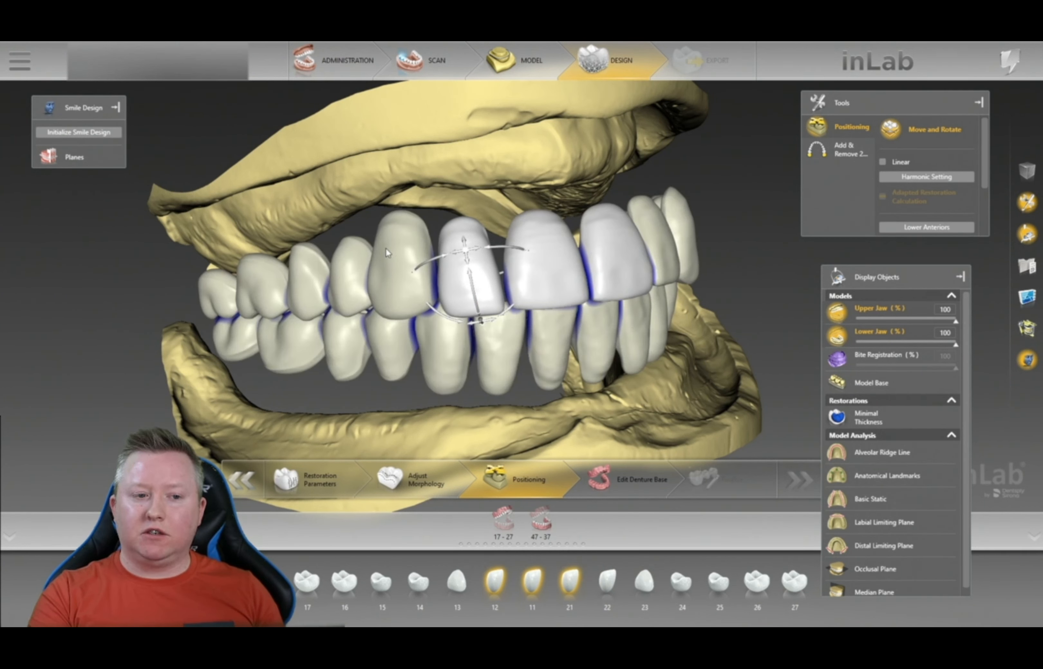
mouse_move(477, 256)
left_mouse_down()
mouse_move(522, 255)
mouse_move(423, 281)
mouse_move(482, 235)
left_mouse_up()
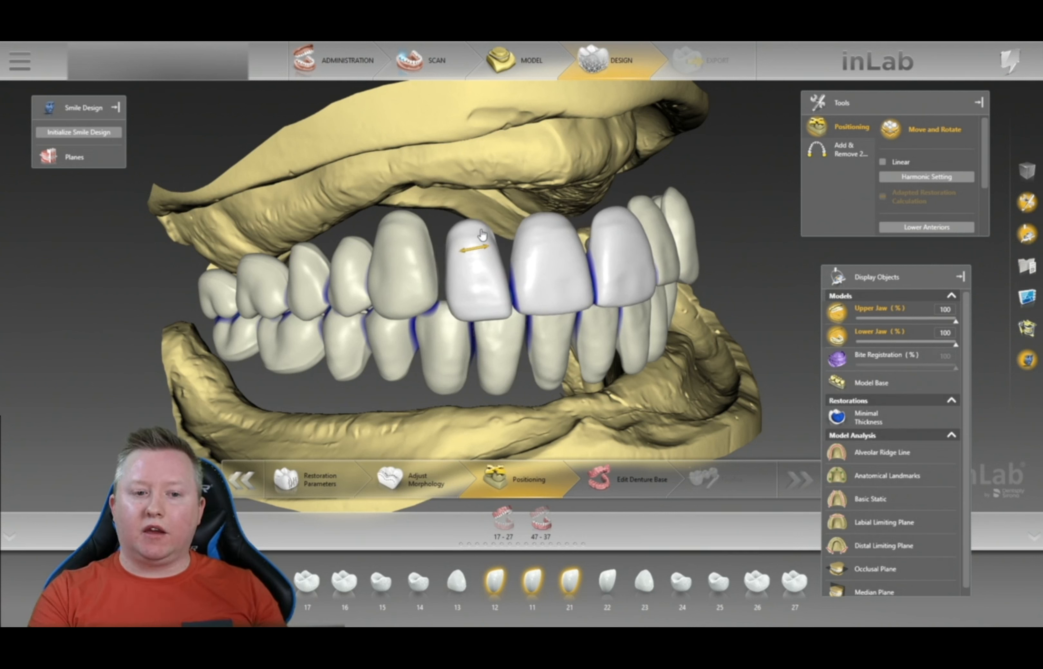
left_click_drag(577, 267, 599, 260)
- Inspect the arches from below and front, then re-arrange the setup with Upper Anteriors
left_click_drag(722, 378, 627, 215)
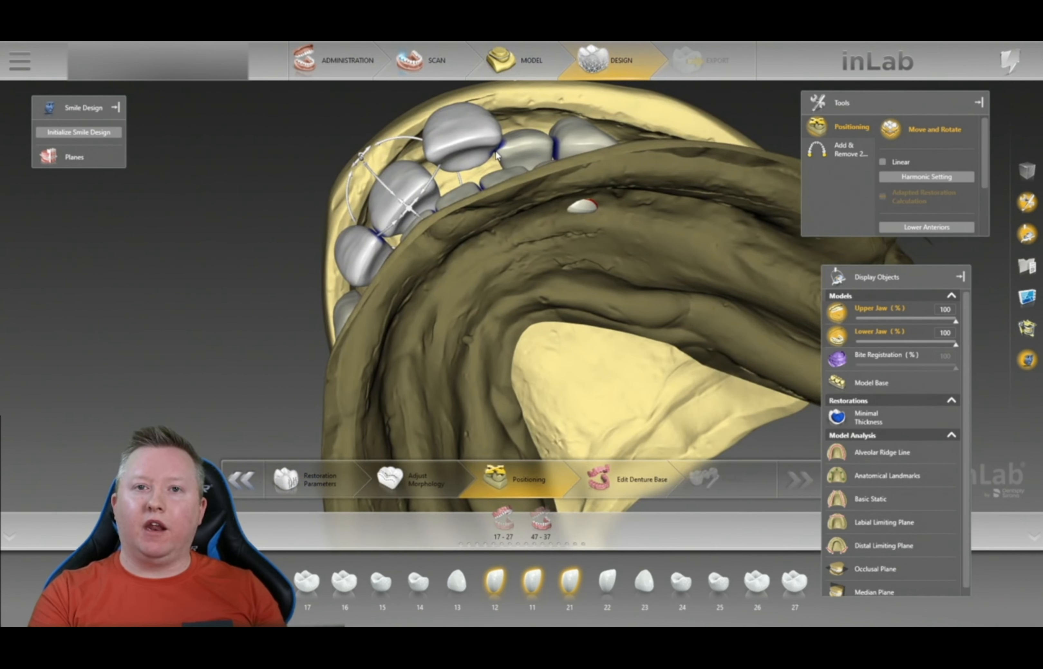
left_click(500, 150)
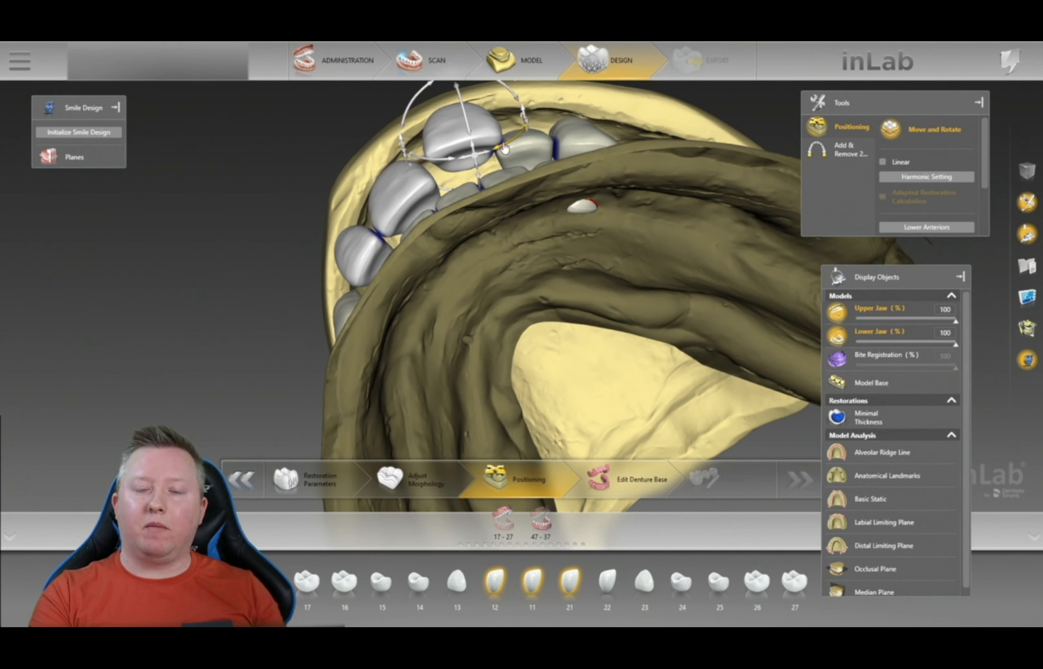
left_click_drag(553, 109, 678, 343)
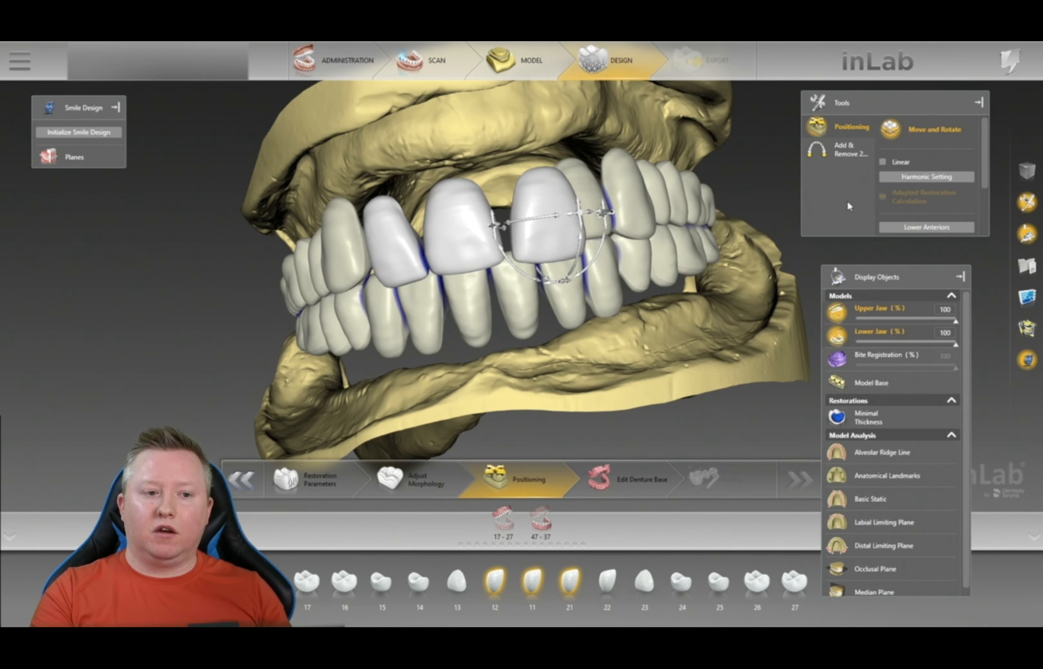
right_click_drag(752, 201, 736, 277)
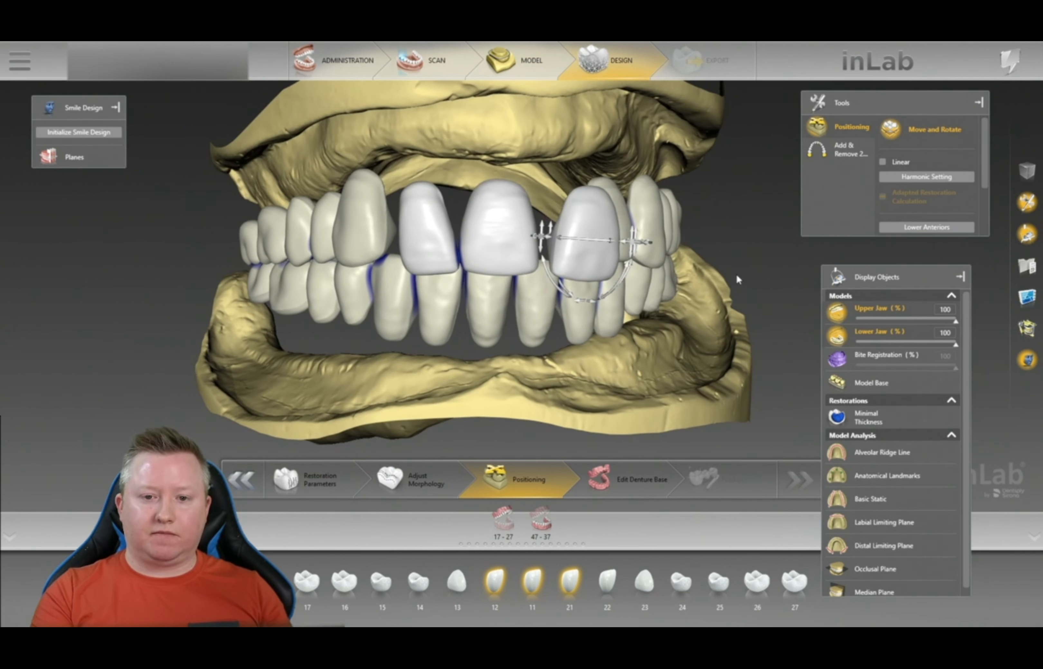
scroll(937, 209, "down", 3)
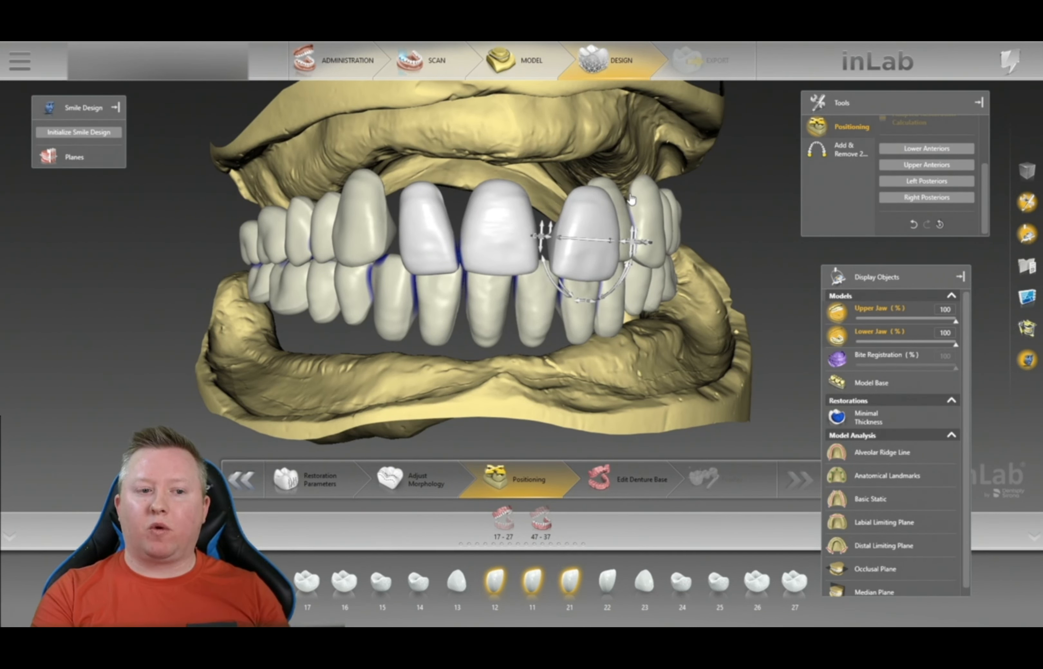
left_click(929, 167)
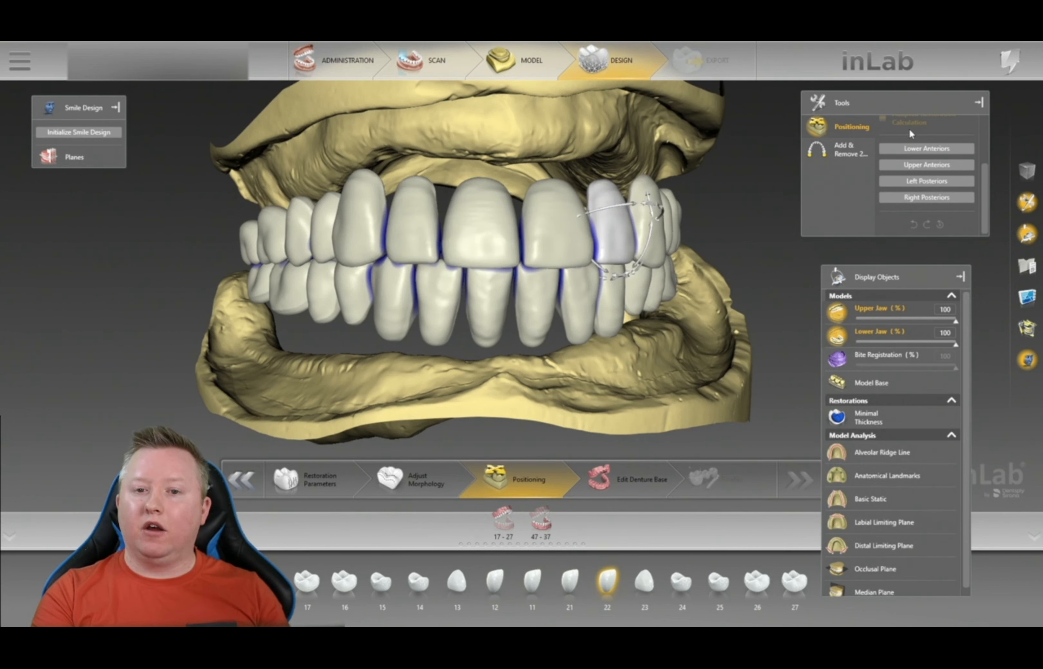
scroll(912, 145, "up", 3)
scroll(895, 184, "down", 3)
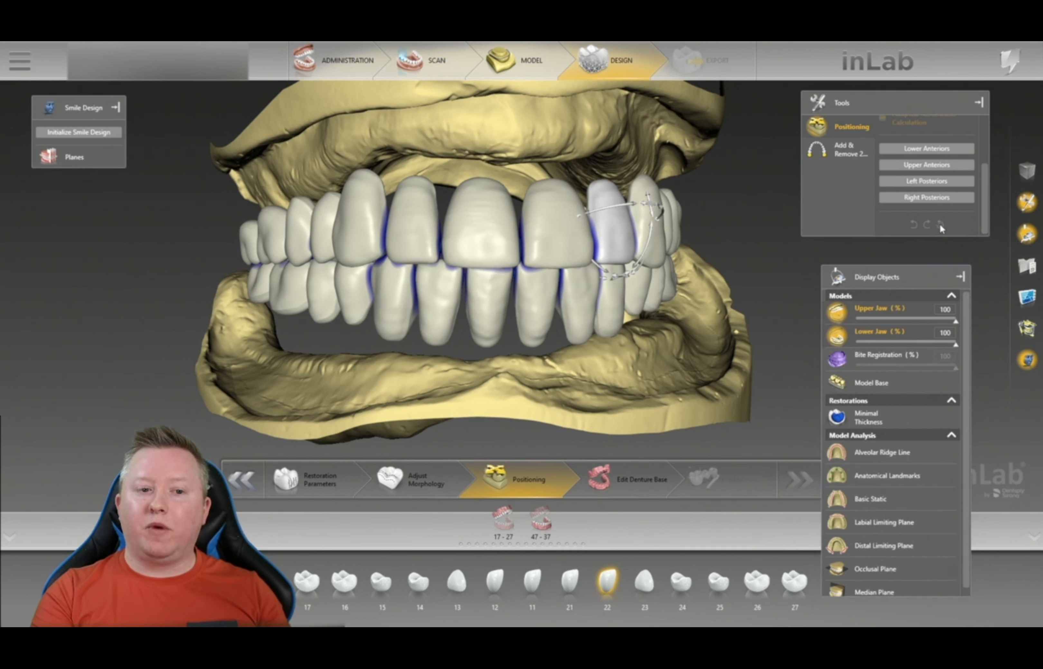
scroll(931, 226, "up", 3)
left_click_drag(761, 218, 756, 216)
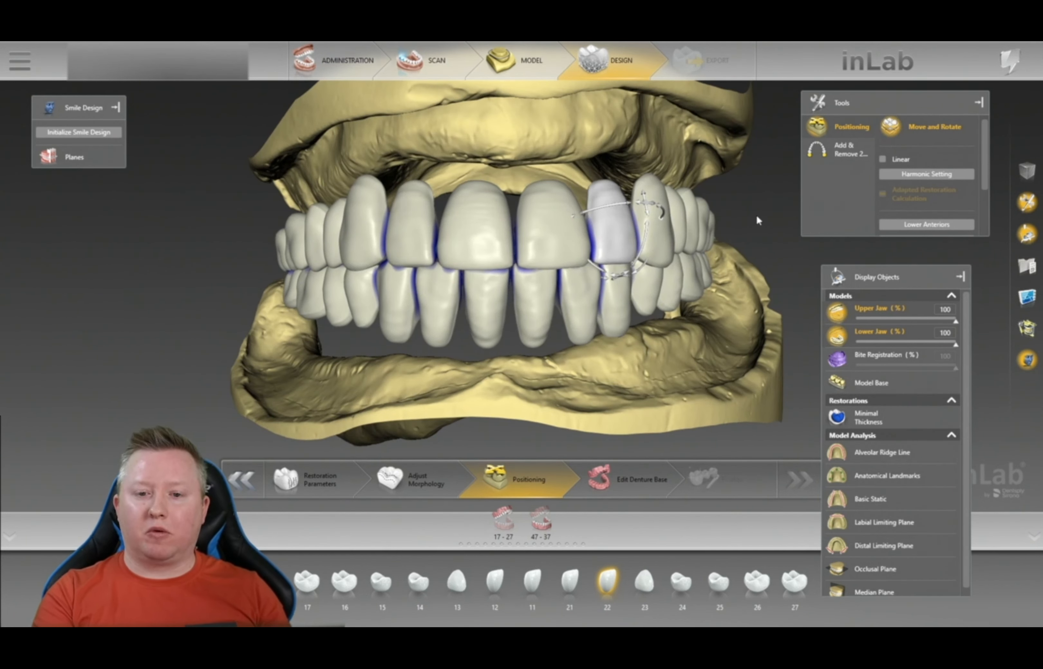
scroll(948, 211, "down", 3)
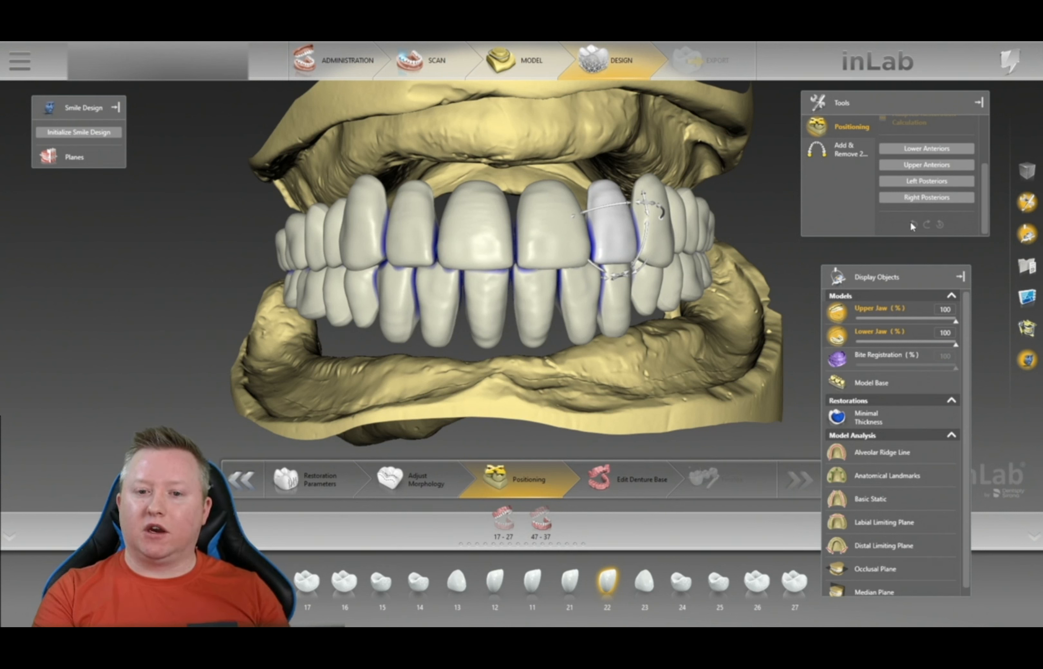
scroll(913, 222, "up", 3)
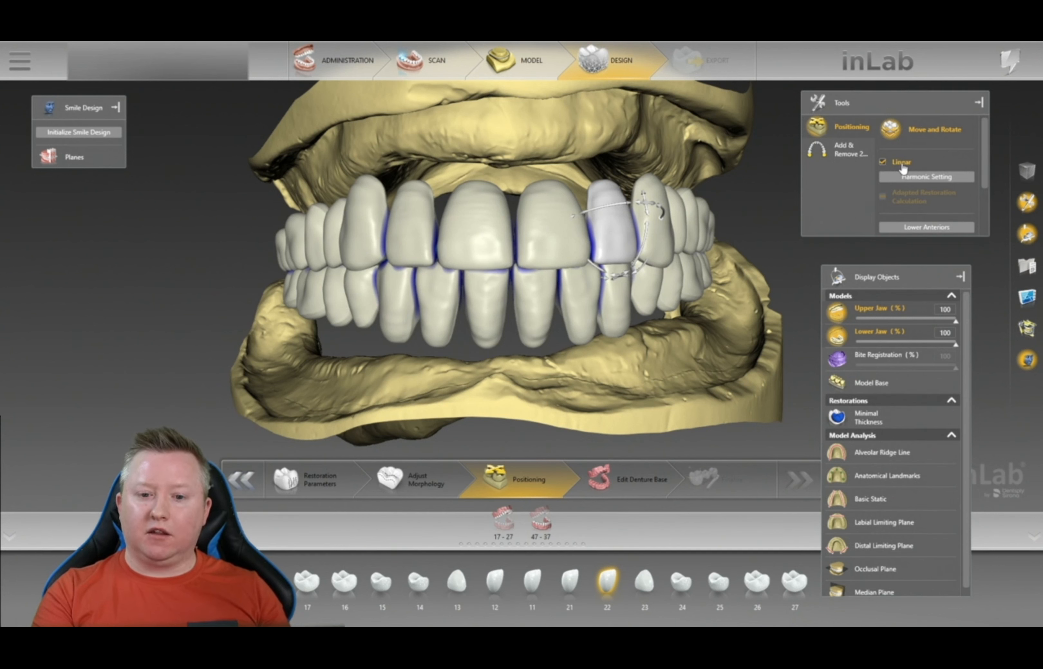
scroll(718, 347, "down", 3)
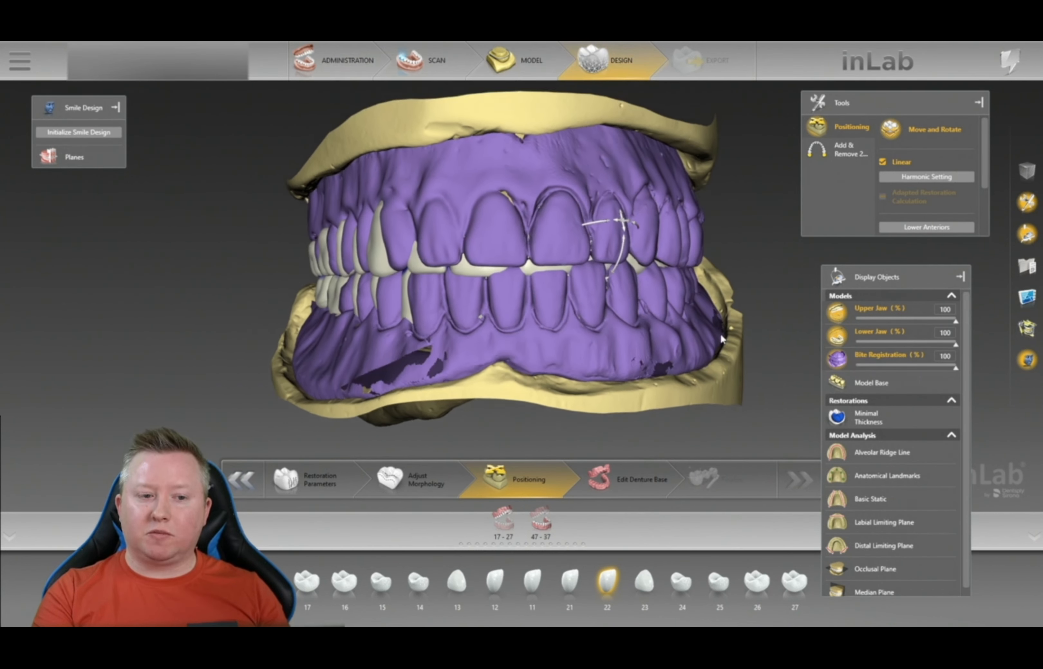
left_click_drag(718, 347, 682, 369)
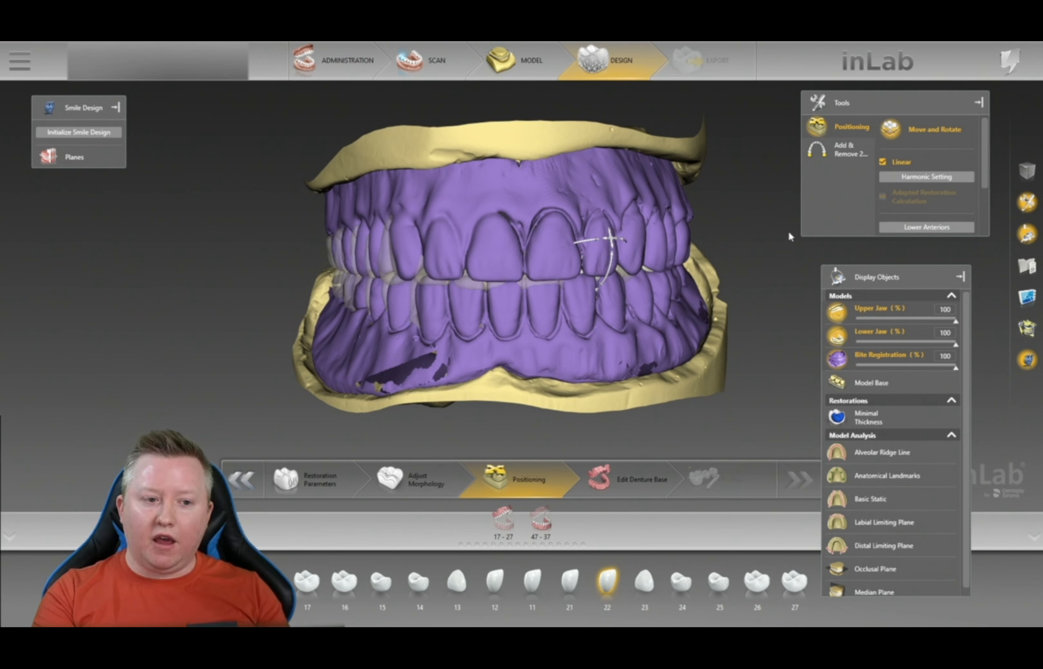
key("ctrl+a")
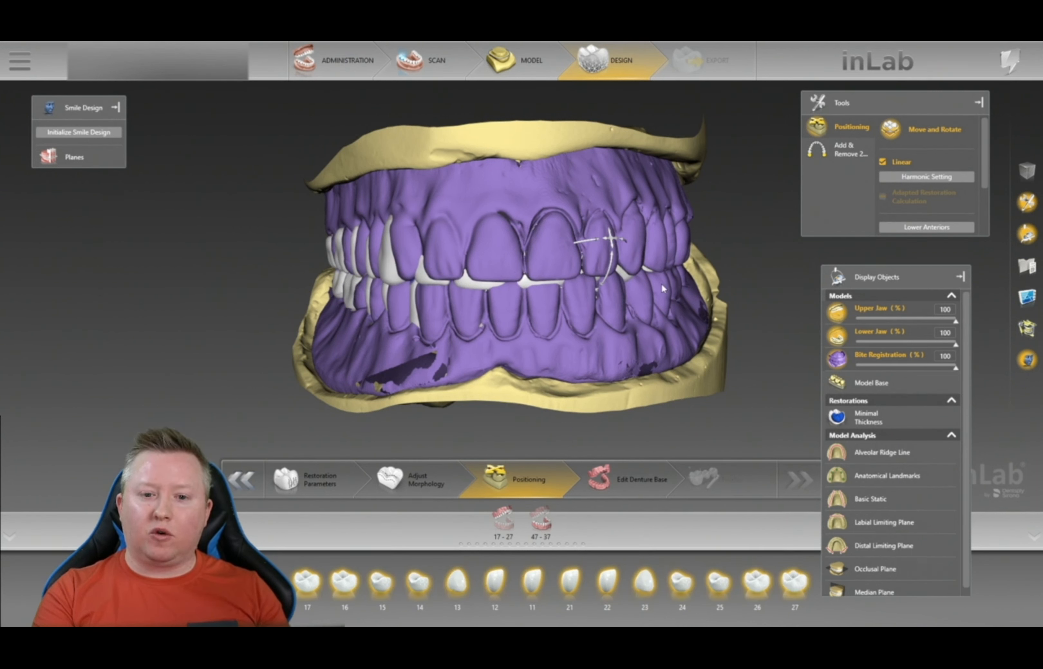
left_click(836, 359)
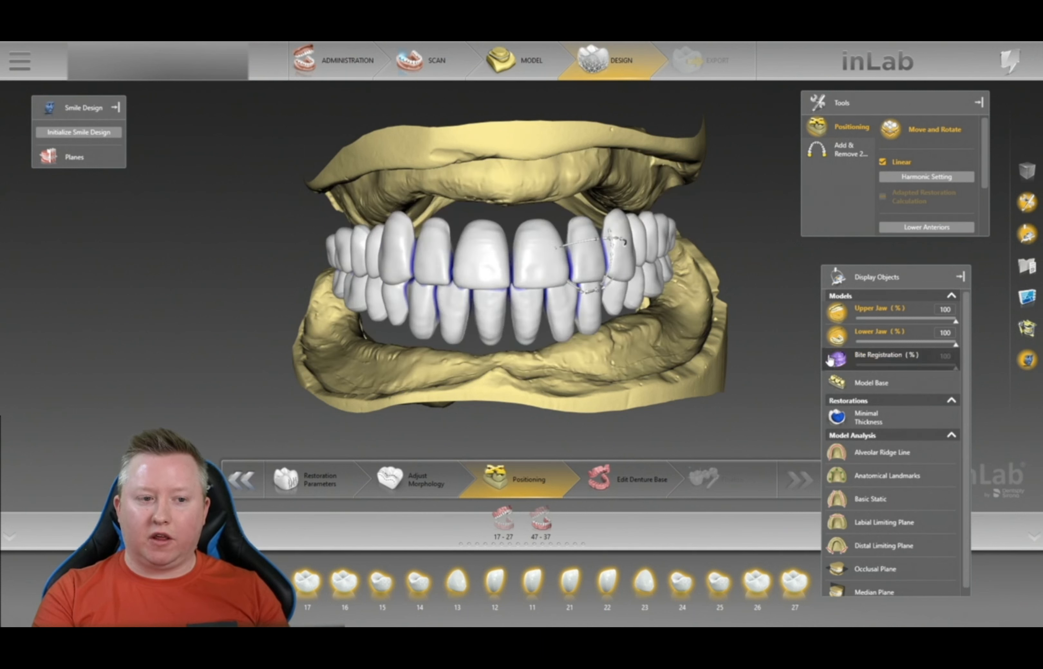
right_click_drag(672, 315, 720, 307)
left_click(573, 255)
key("ctrl+a")
left_click(575, 260)
scroll(575, 260, "up", 3)
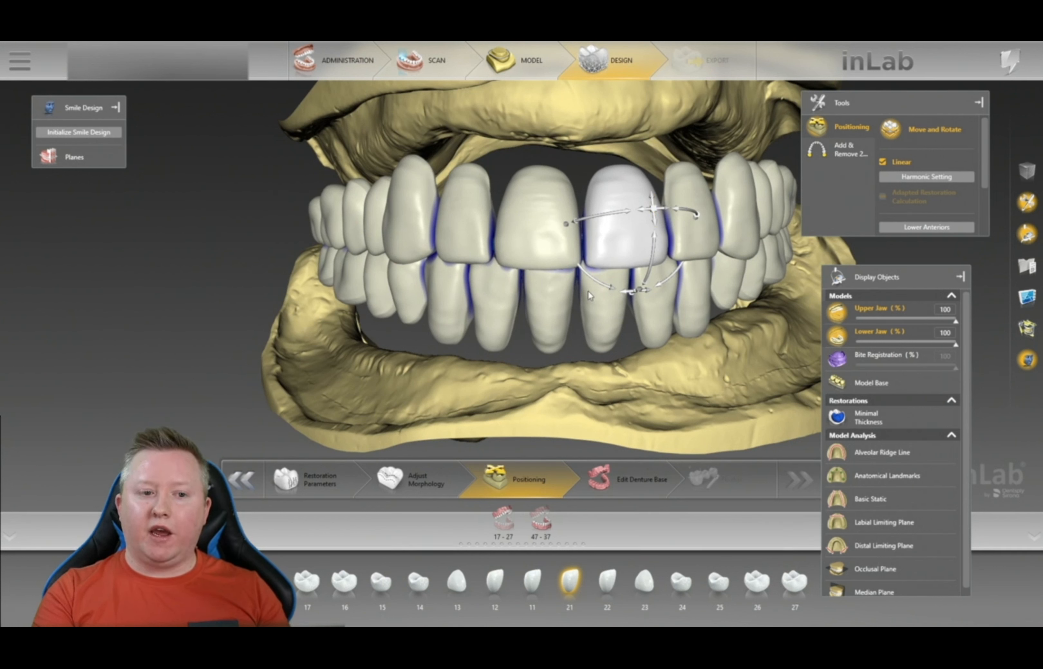
left_click(508, 219)
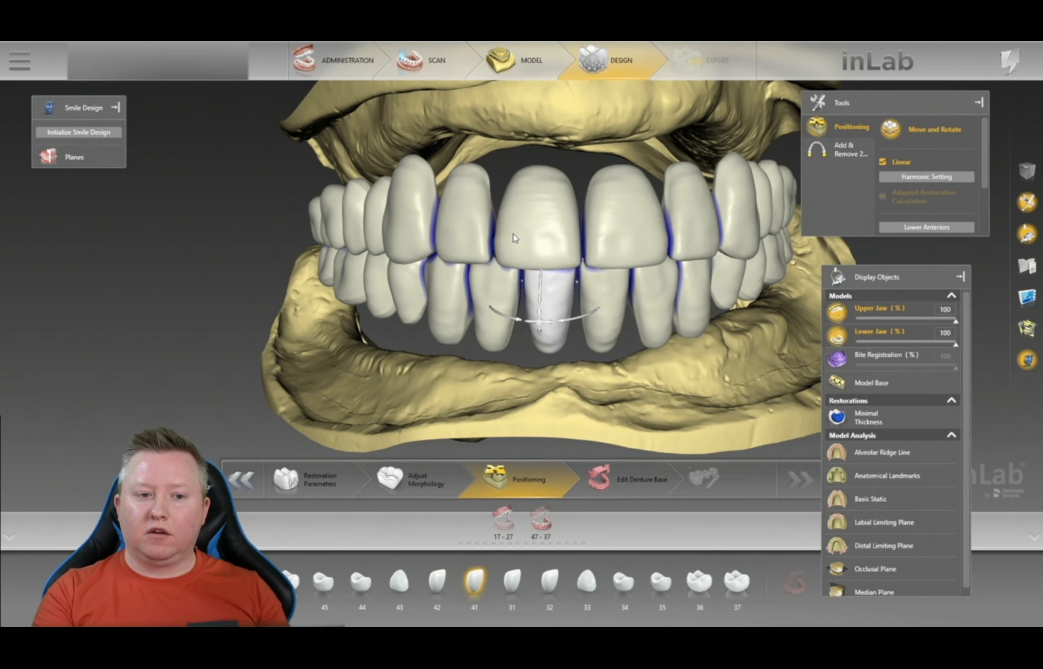
left_click(438, 222)
left_click(401, 168)
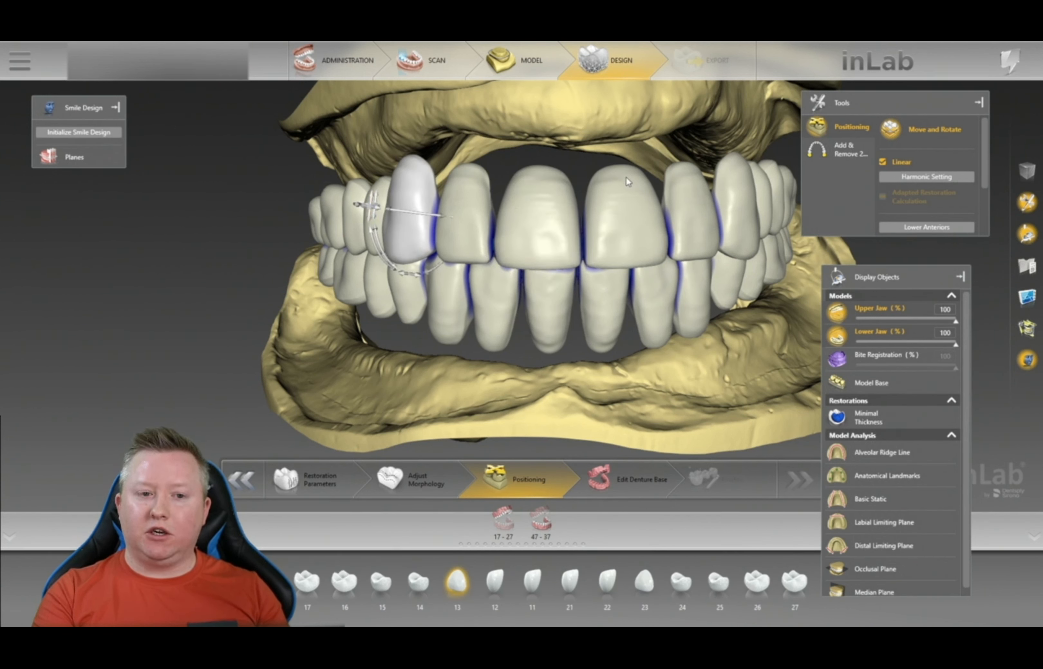
left_click(609, 188)
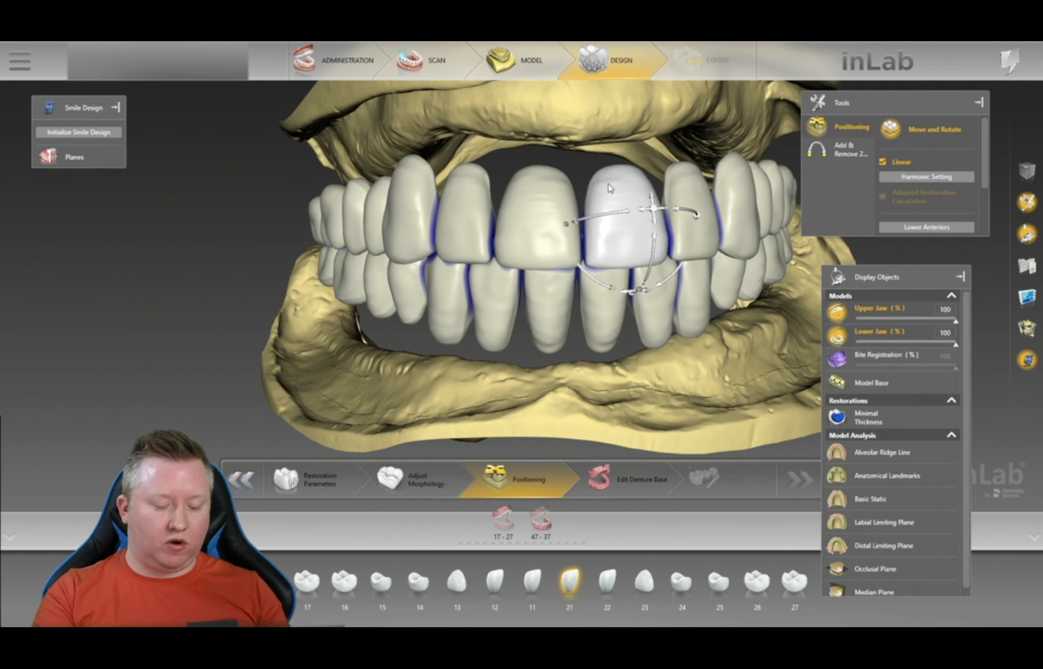
double_click(609, 188)
double_click(604, 185)
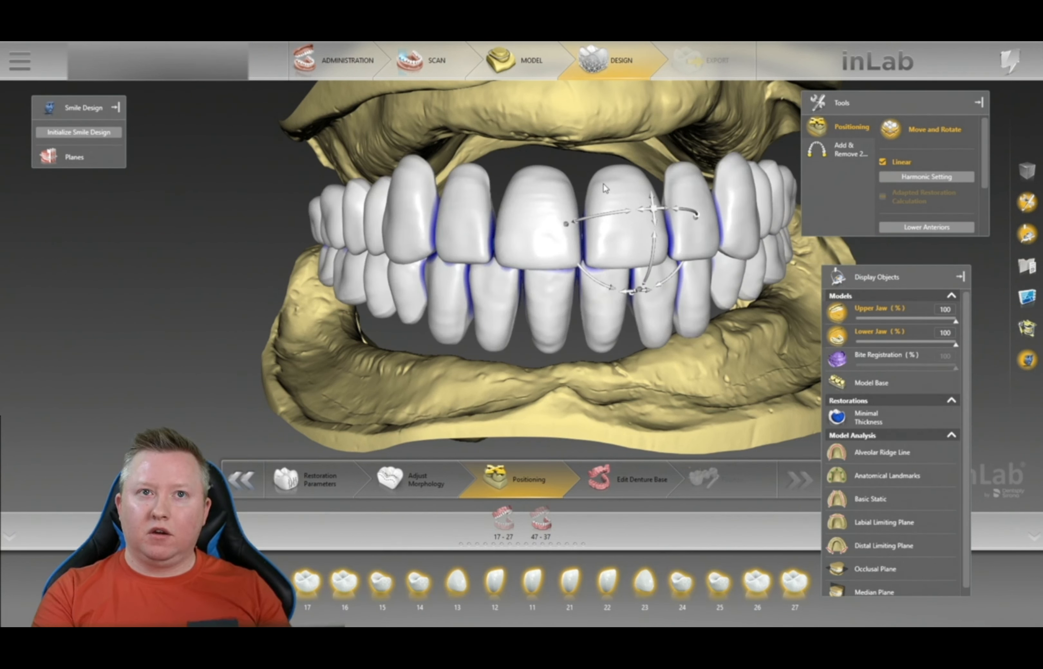
left_click(732, 192)
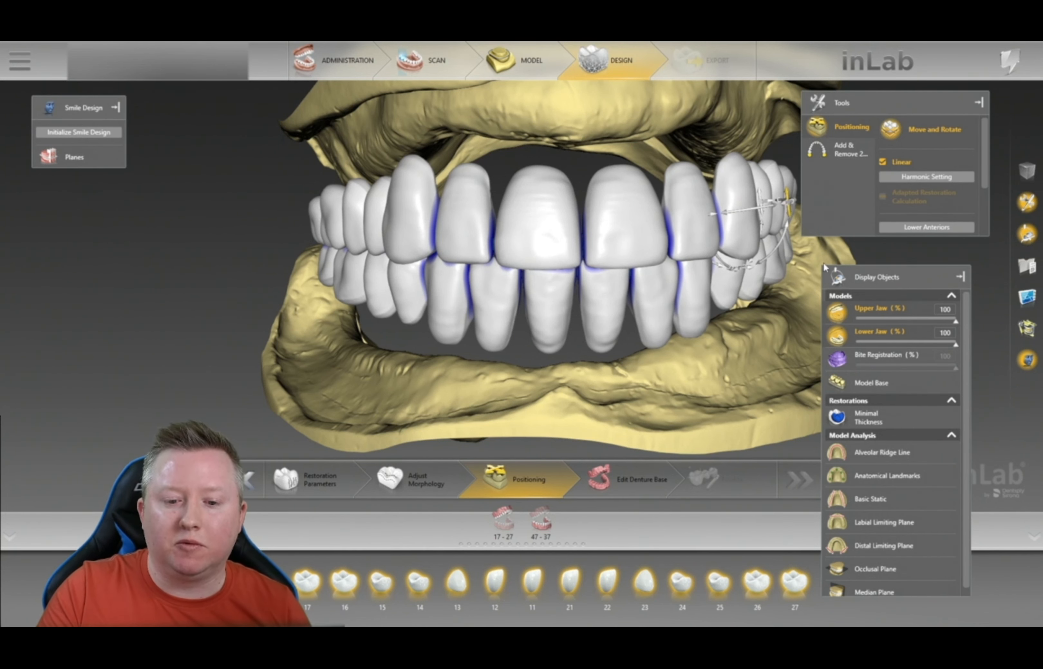
left_click(842, 368)
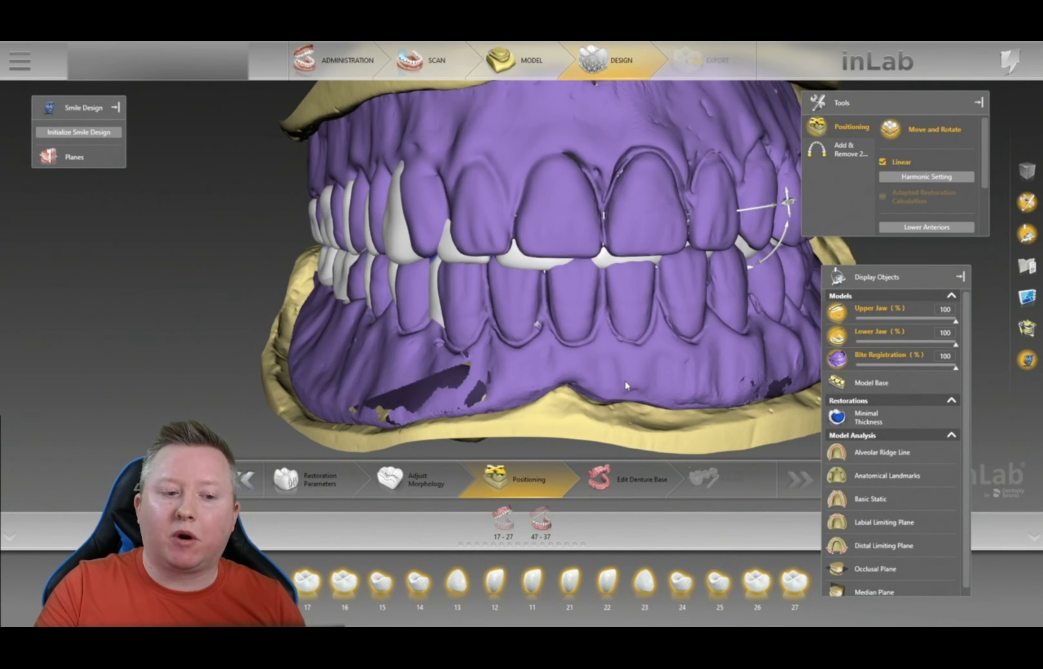
- Orbit around the teeth and zoom in on a frontal view of both arches
middle_click_drag(510, 379, 659, 378)
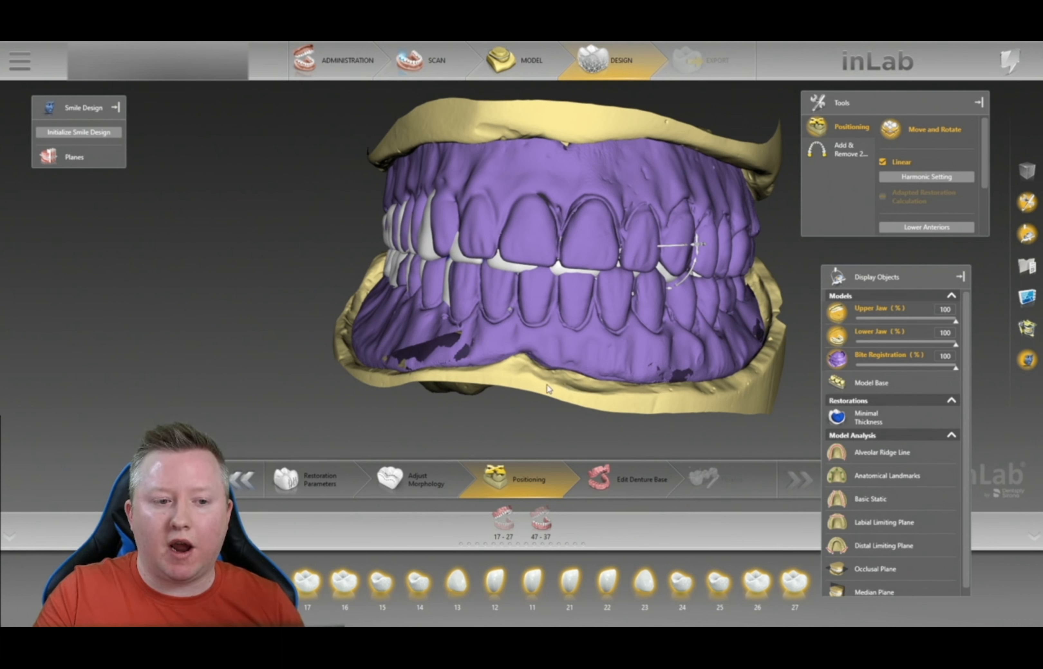
right_click_drag(533, 390, 529, 211)
right_click_drag(571, 249, 690, 366)
right_click_drag(322, 281, 597, 350)
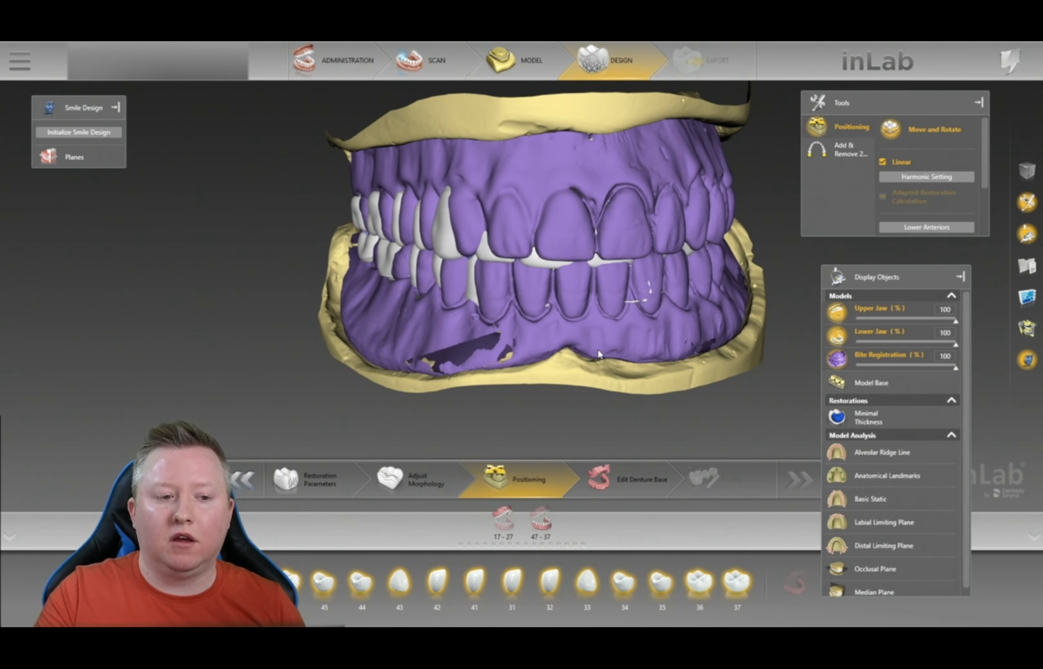
scroll(664, 372, "up", 3)
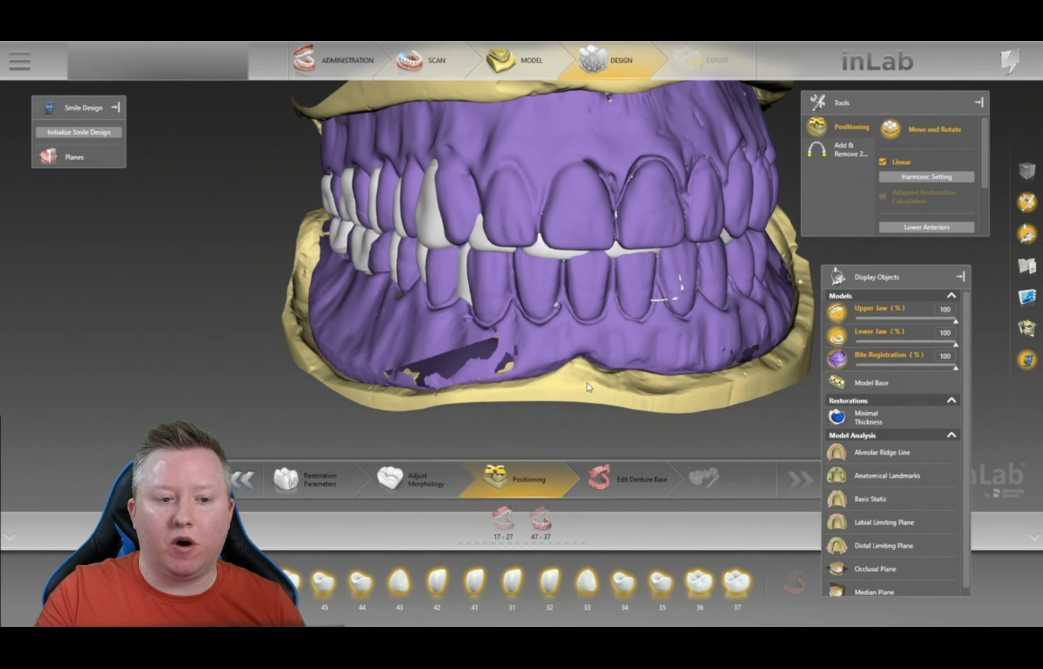
right_click_drag(806, 321, 733, 349)
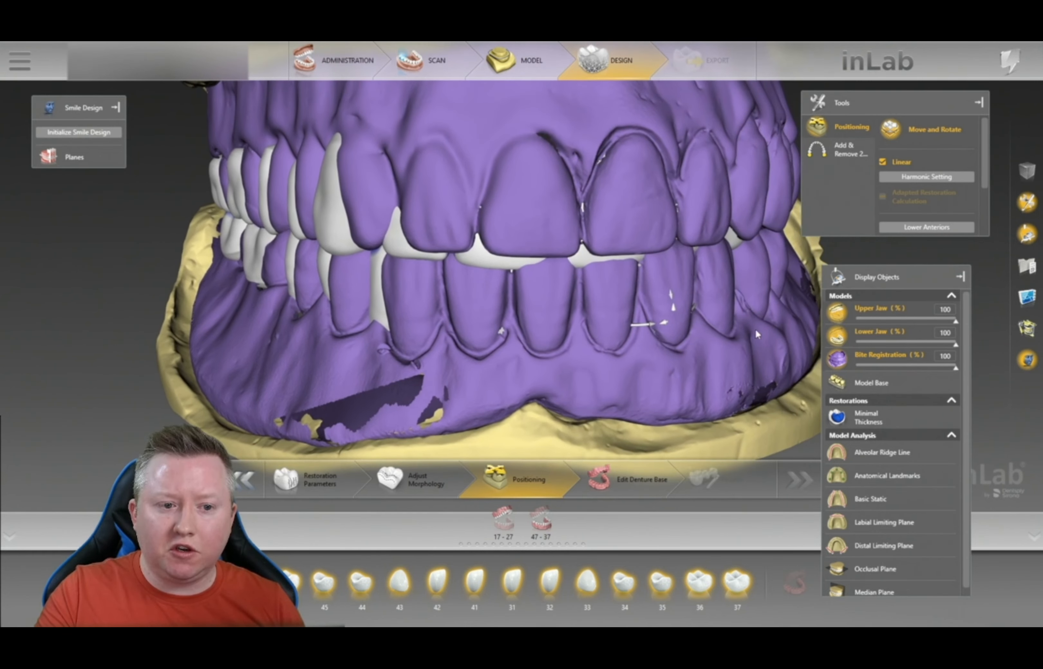
- Select tooth 11 and drag the gizmo to lift the upper teeth into the bite registration
left_click(575, 105)
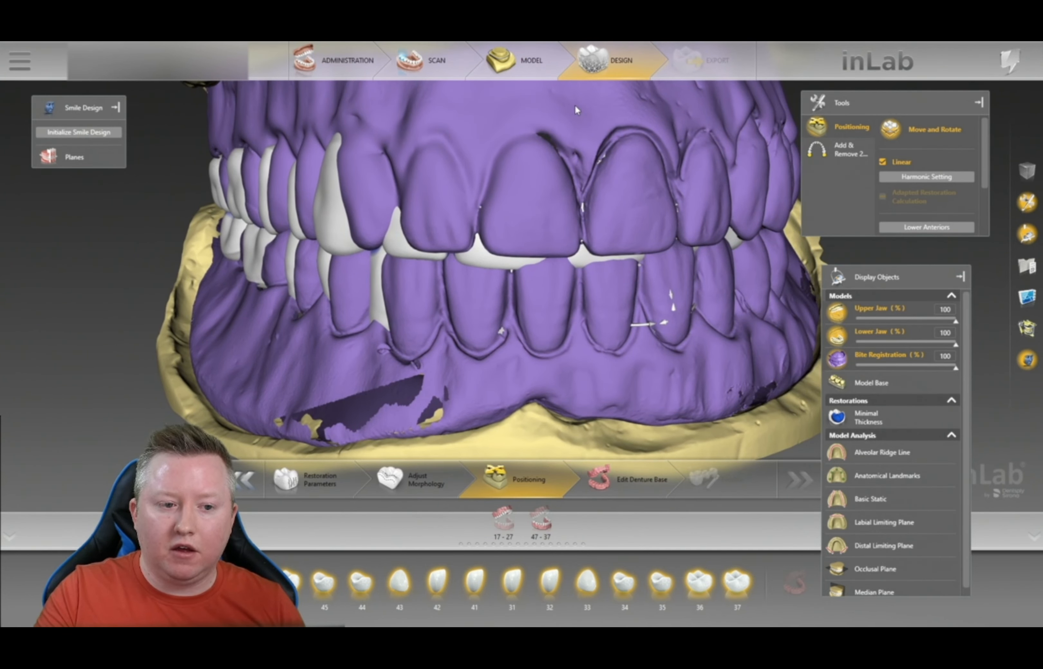
left_click(506, 258)
left_click(506, 259)
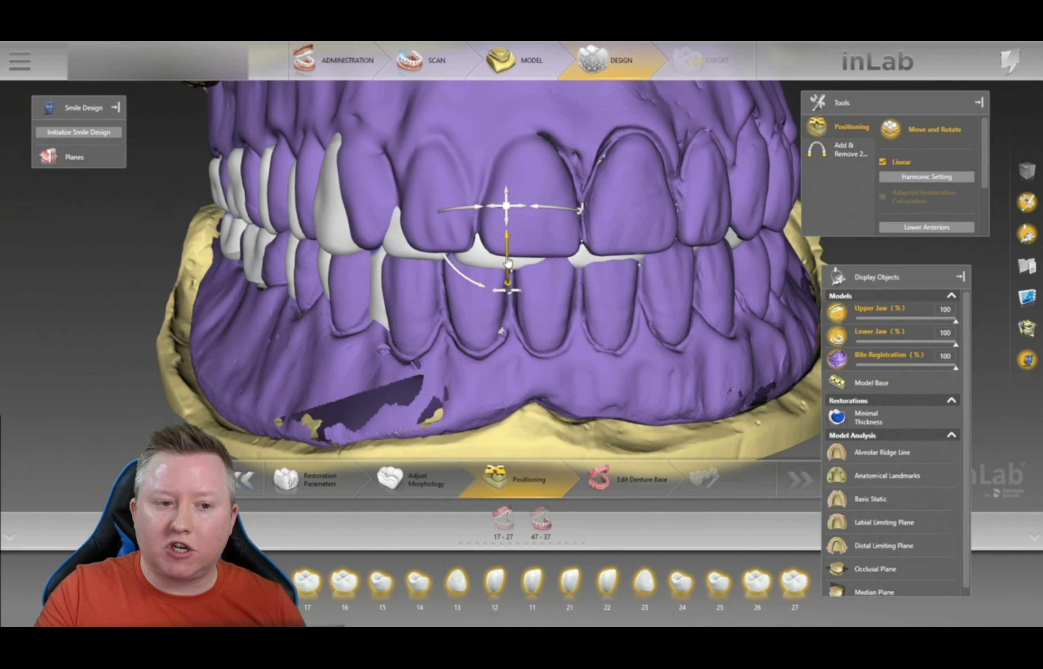
left_click(712, 192)
left_click(507, 212)
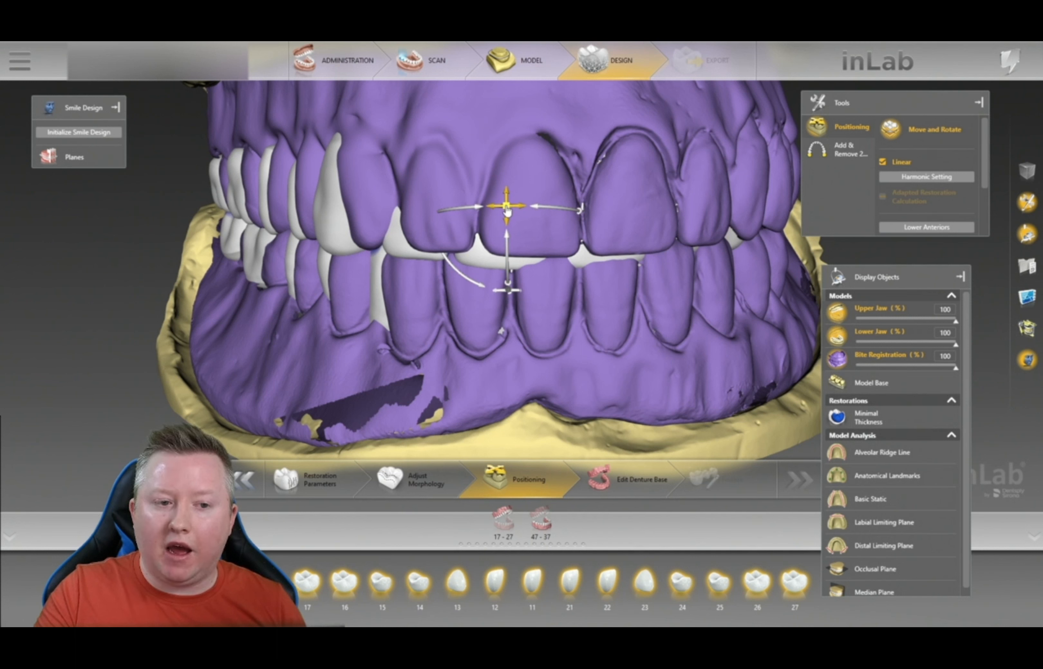
left_click_drag(507, 211, 538, 202)
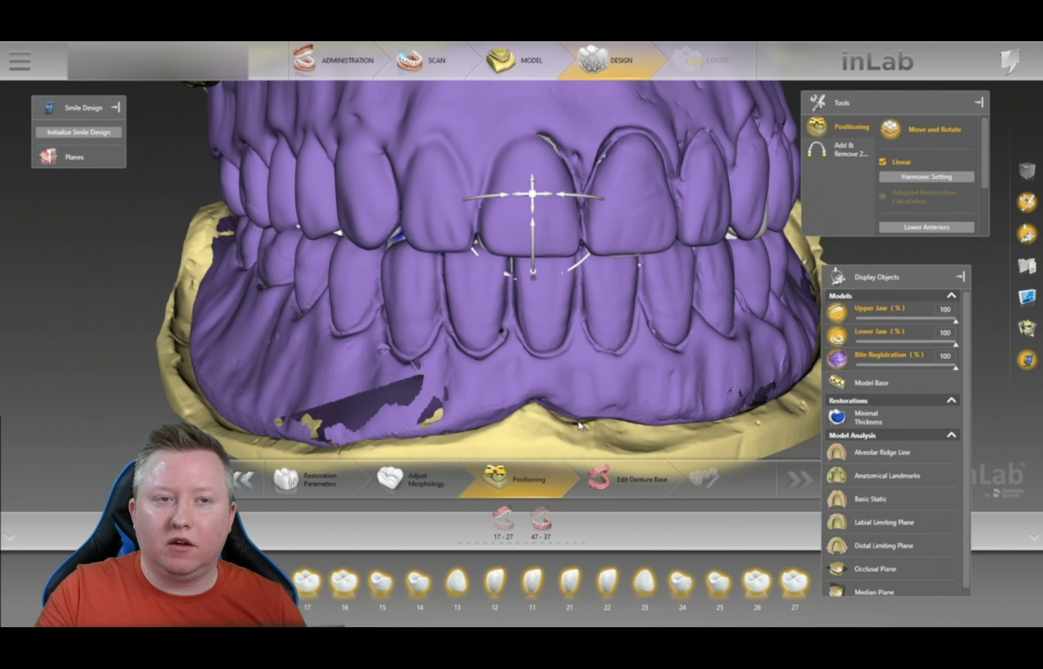
scroll(579, 426, "down", 3)
right_click_drag(554, 436, 565, 340)
right_click_drag(557, 215, 549, 300)
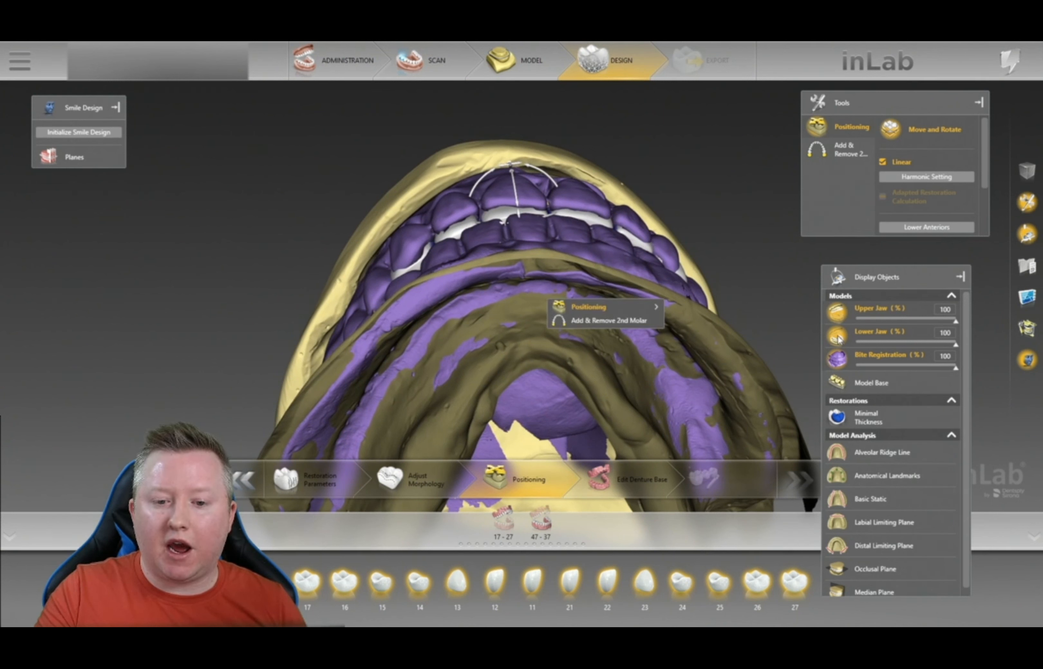
- Set bite registration opacity to 57%, then rotate and lift the upper arch to match it
left_click(890, 368)
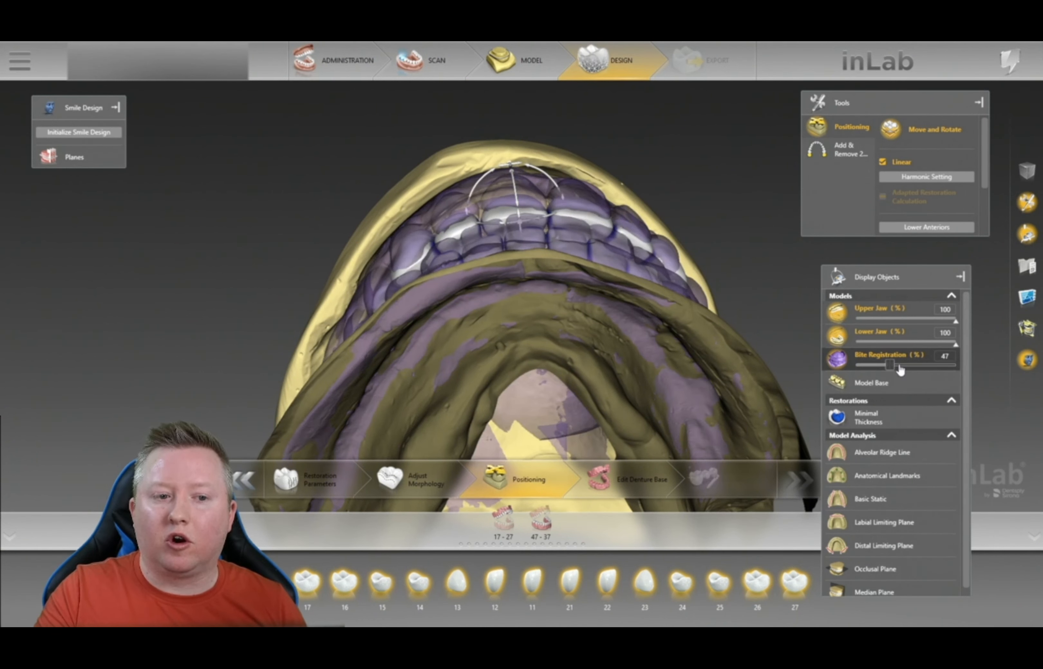
left_click_drag(892, 371, 957, 368)
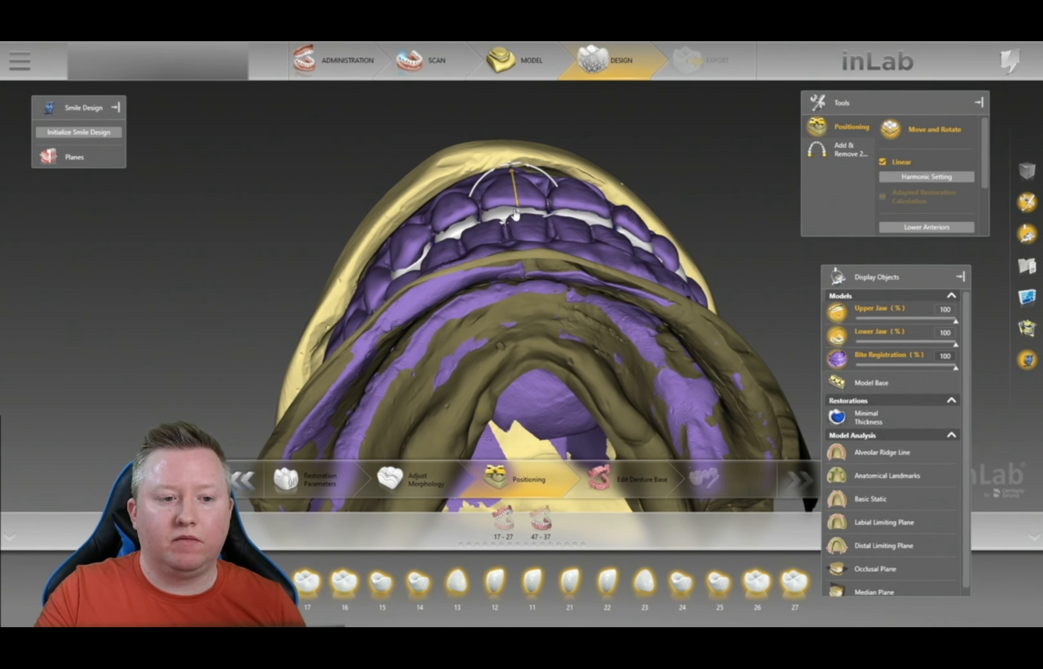
left_click_drag(520, 223, 525, 204)
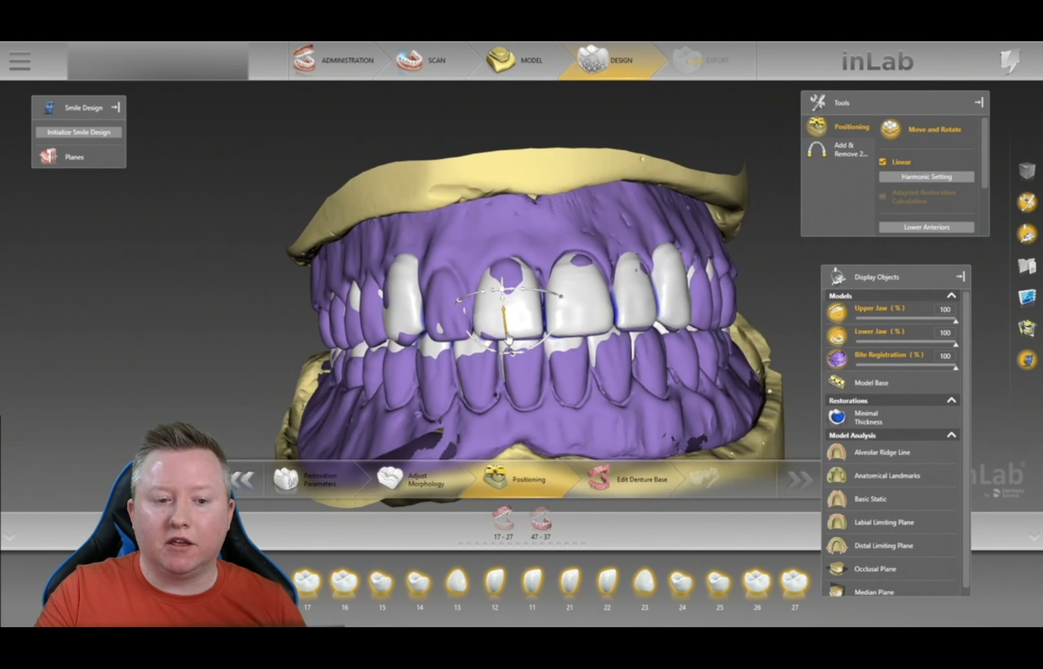
mouse_move(540, 296)
left_mouse_down()
mouse_move(549, 294)
mouse_move(541, 293)
left_mouse_up()
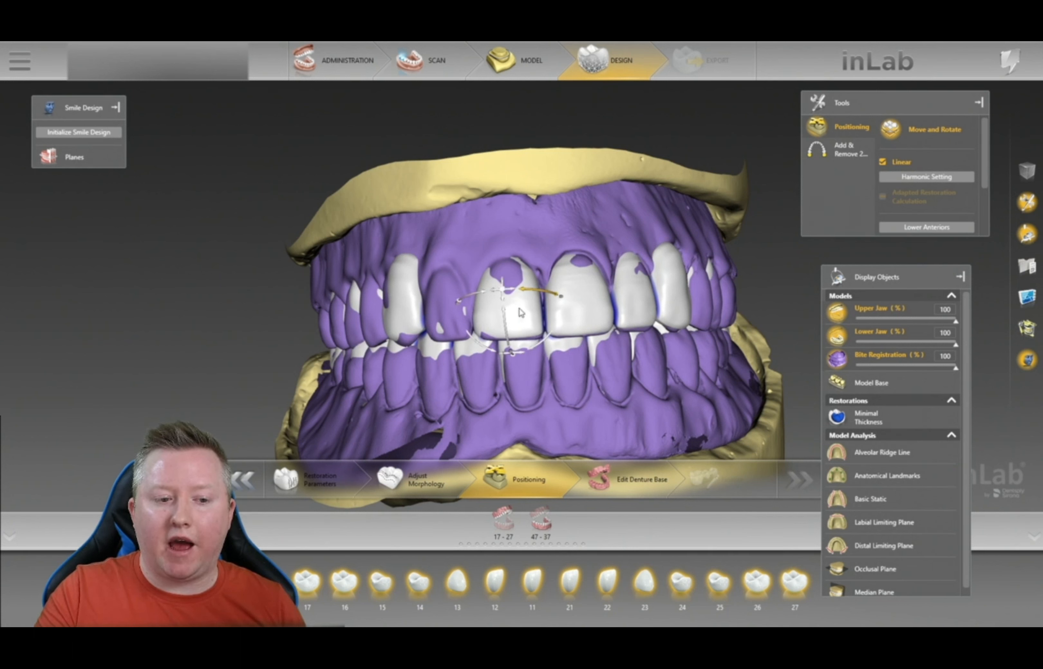
mouse_move(508, 322)
left_mouse_down()
mouse_move(505, 311)
mouse_move(510, 322)
left_mouse_up()
- Orbit to inspect the side teeth, then hide the bite registration scan
left_click_drag(794, 322, 869, 318)
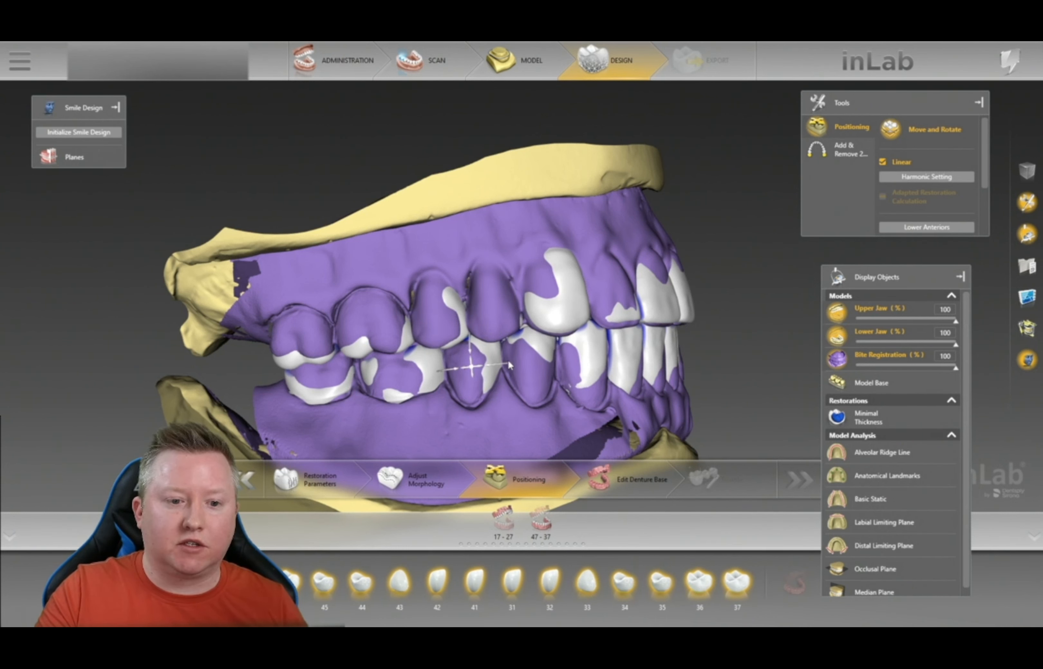
middle_click_drag(754, 308, 674, 336)
middle_click_drag(785, 421, 663, 261)
right_click_drag(764, 273, 732, 284)
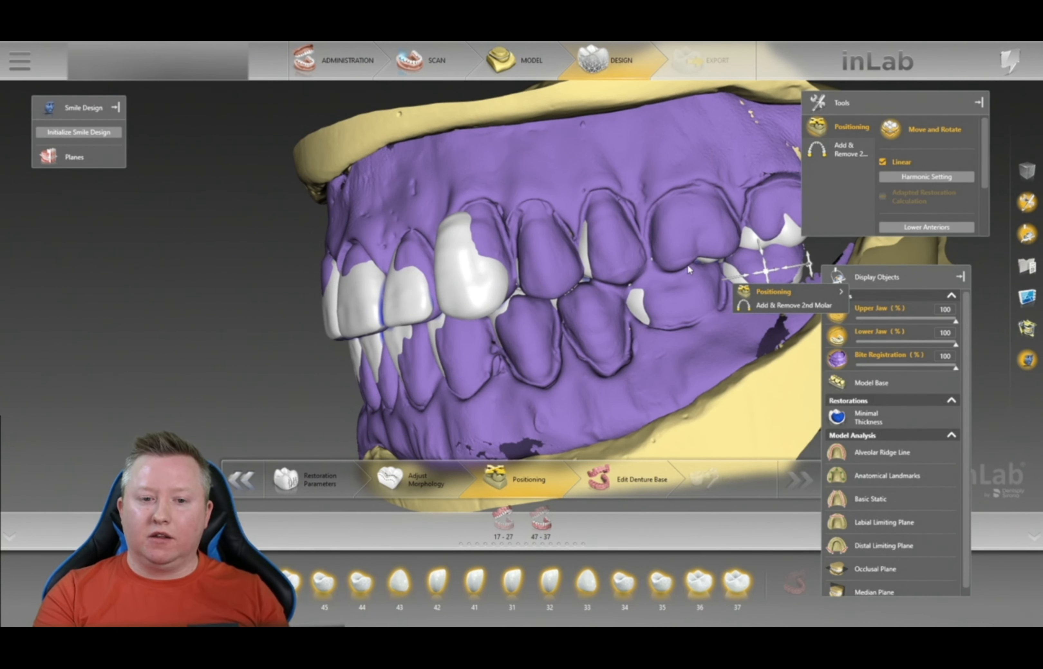
left_click(732, 374)
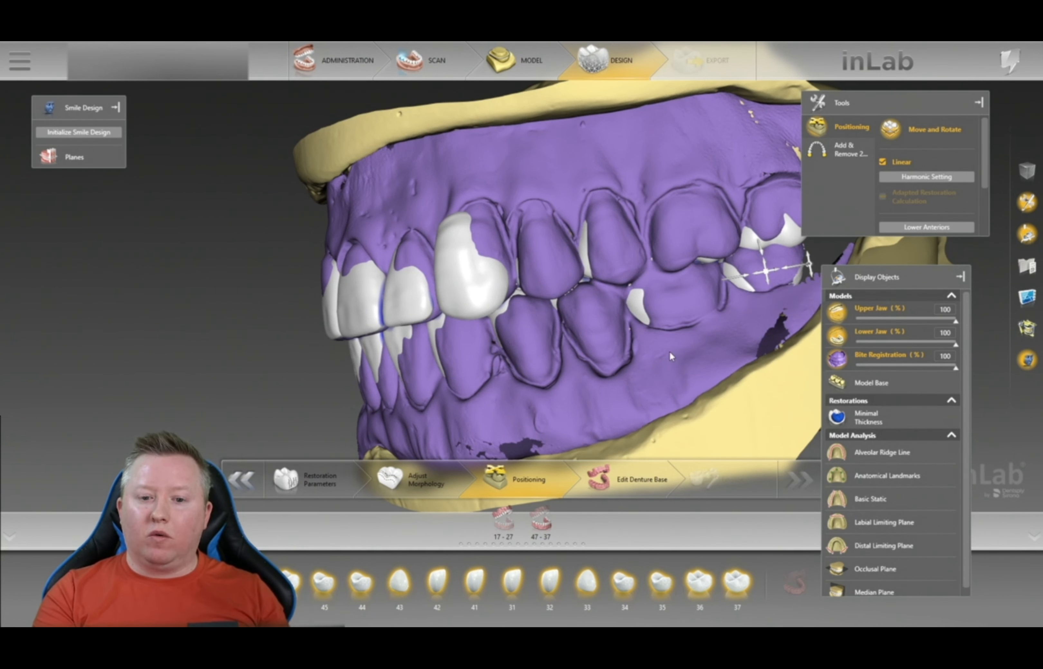
scroll(709, 351, "down", 4)
left_click(837, 359)
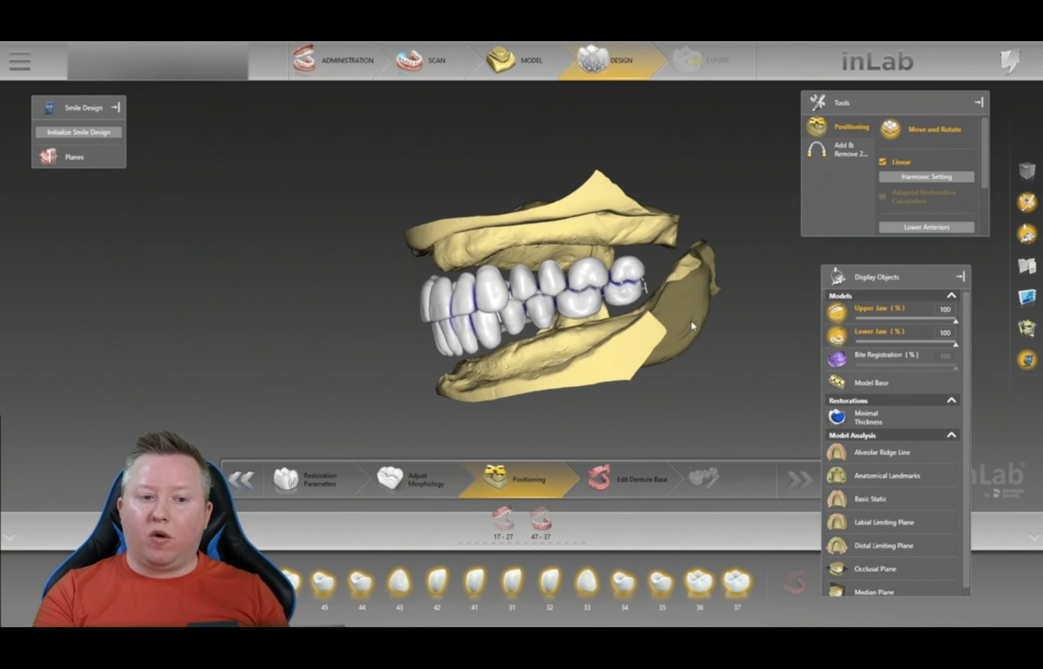
- Frame the jaws frontally and cycle through posterior groups 34–37, 17–14 and 24–27
left_click_drag(746, 308, 818, 298)
left_click_drag(583, 394, 563, 377)
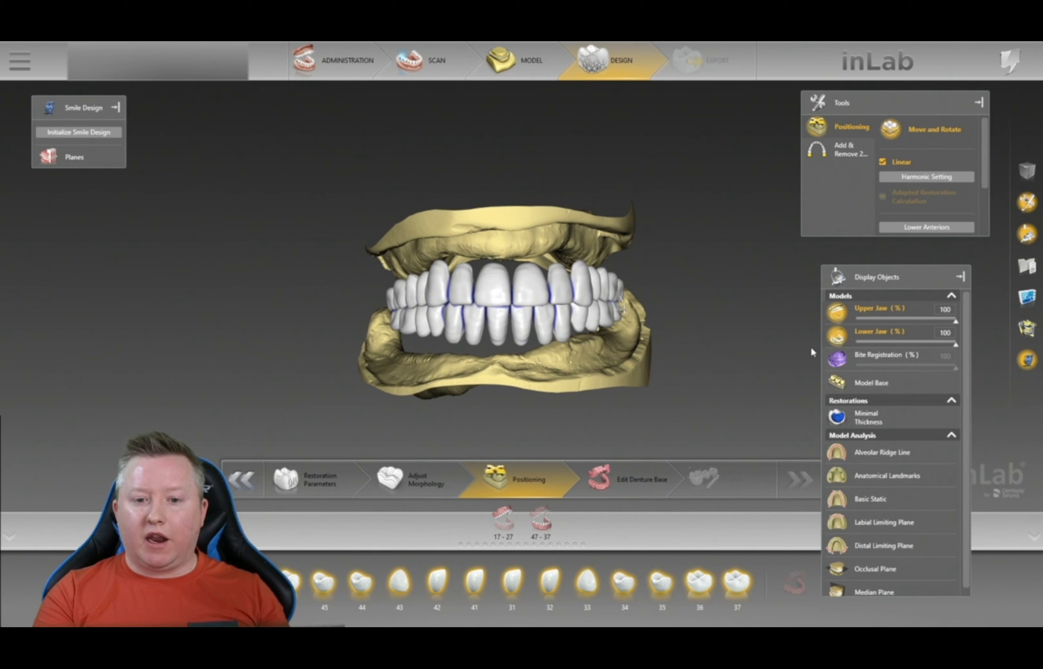
scroll(926, 202, "down", 3)
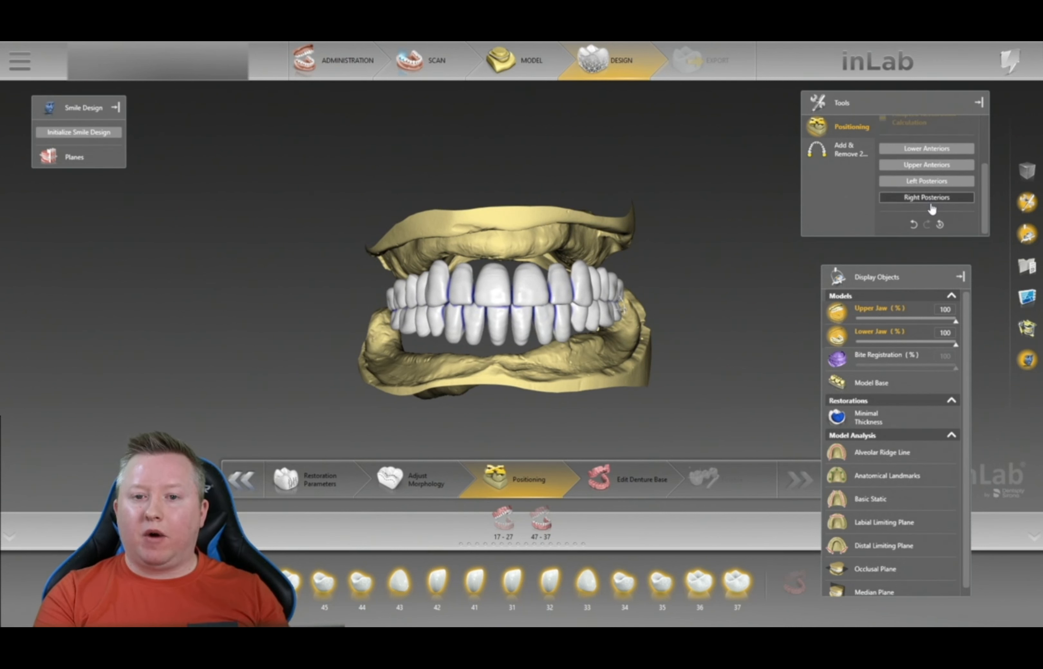
left_click(931, 183)
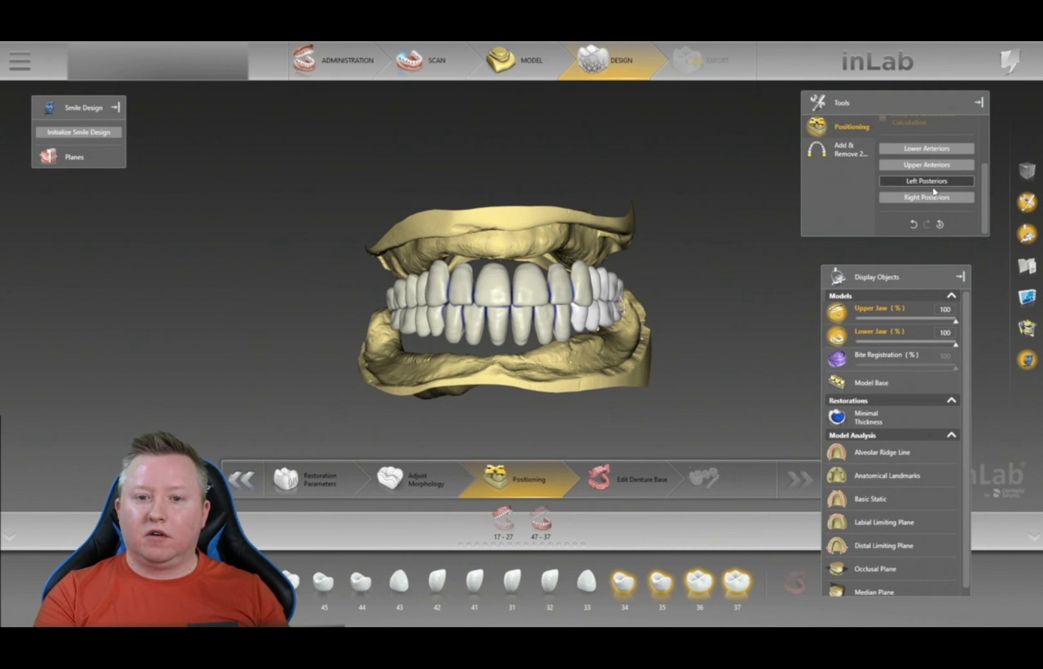
left_click(929, 199)
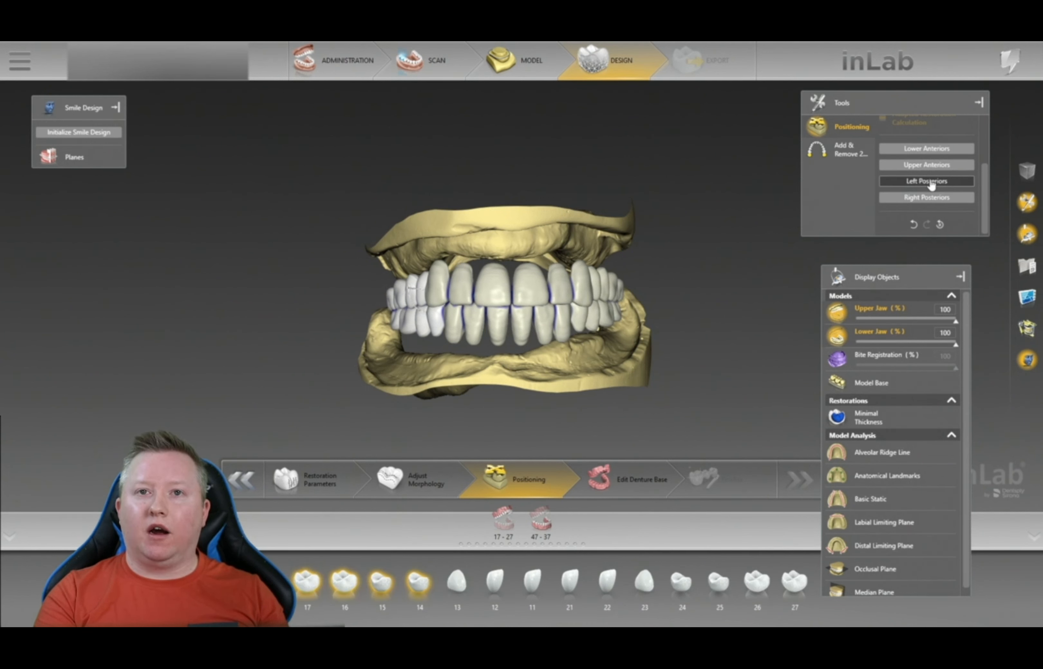
left_click(932, 182)
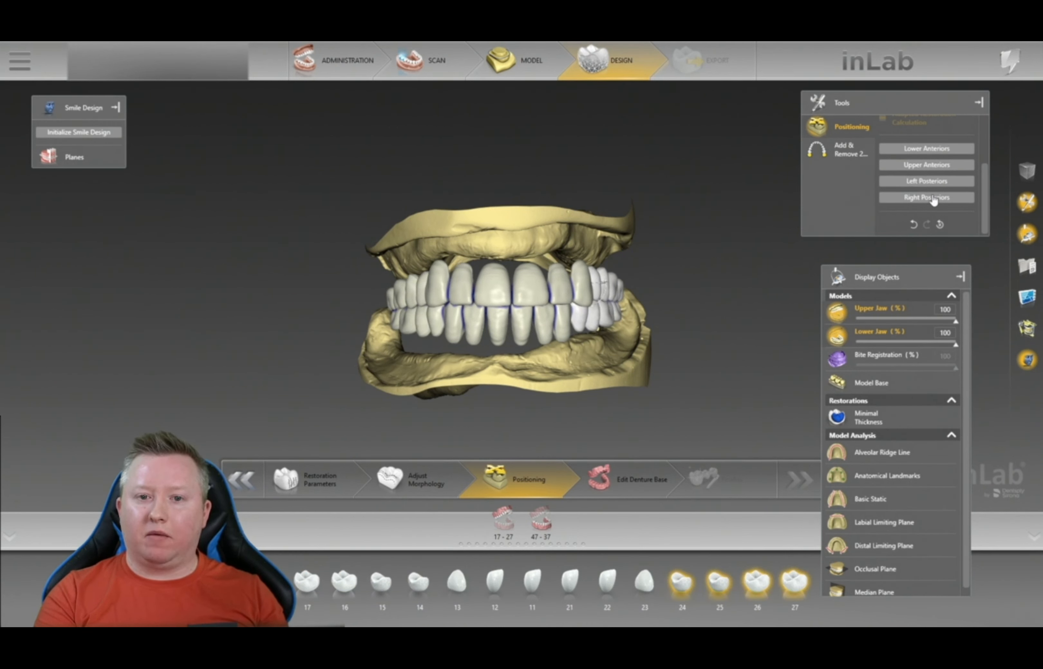
scroll(924, 210, "up", 3)
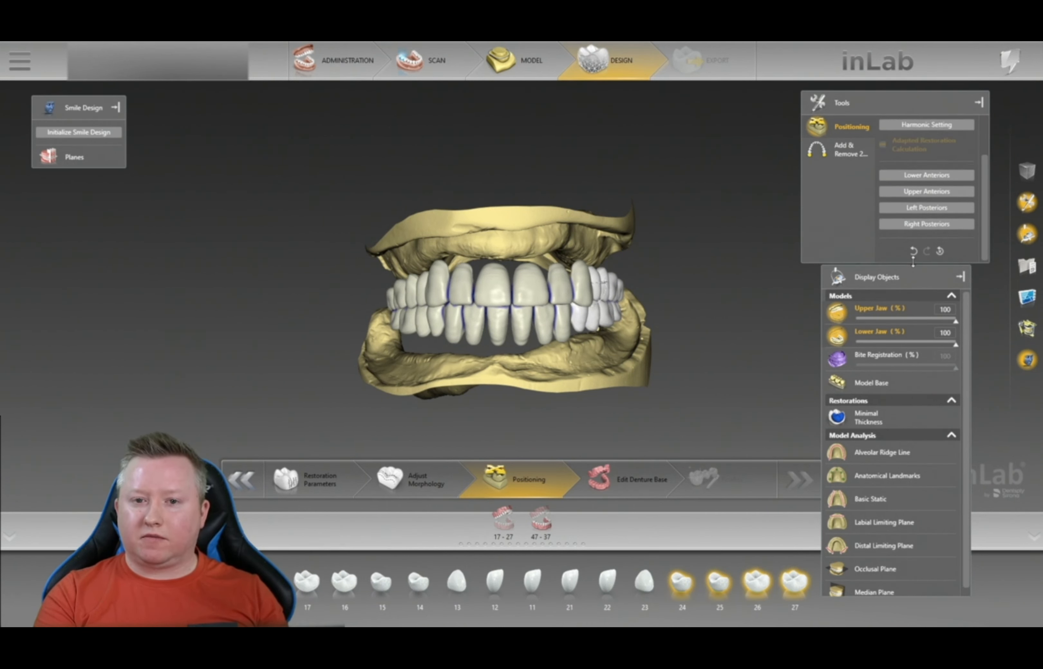
scroll(921, 213, "down", 3)
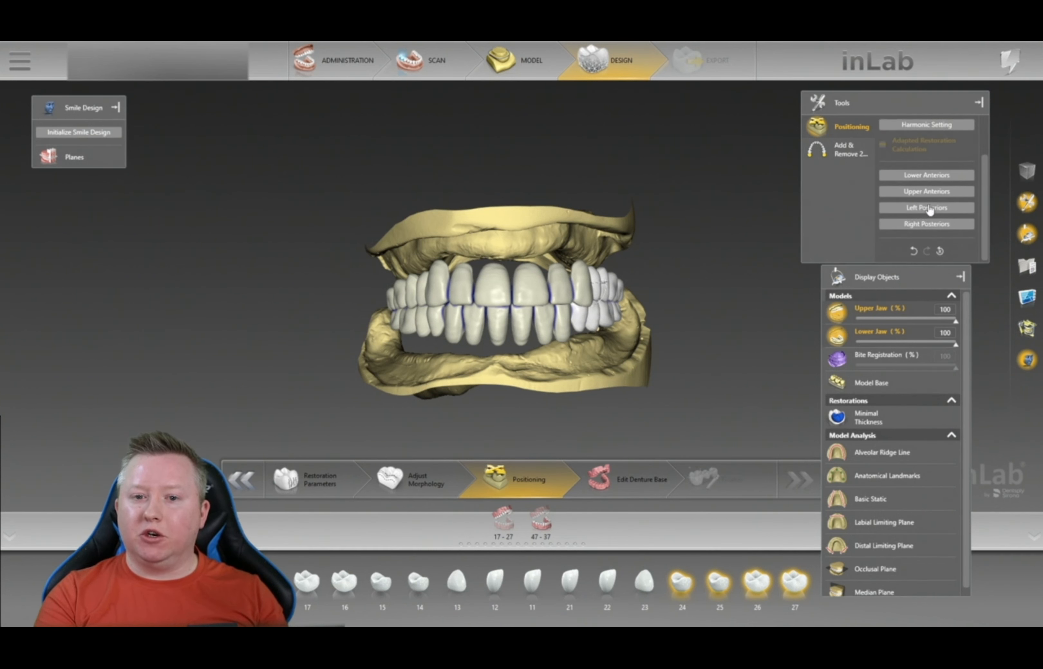
- Select lower anteriors 43–33 and upper anteriors 13–23, singly and together, checking from the side
left_click(929, 176)
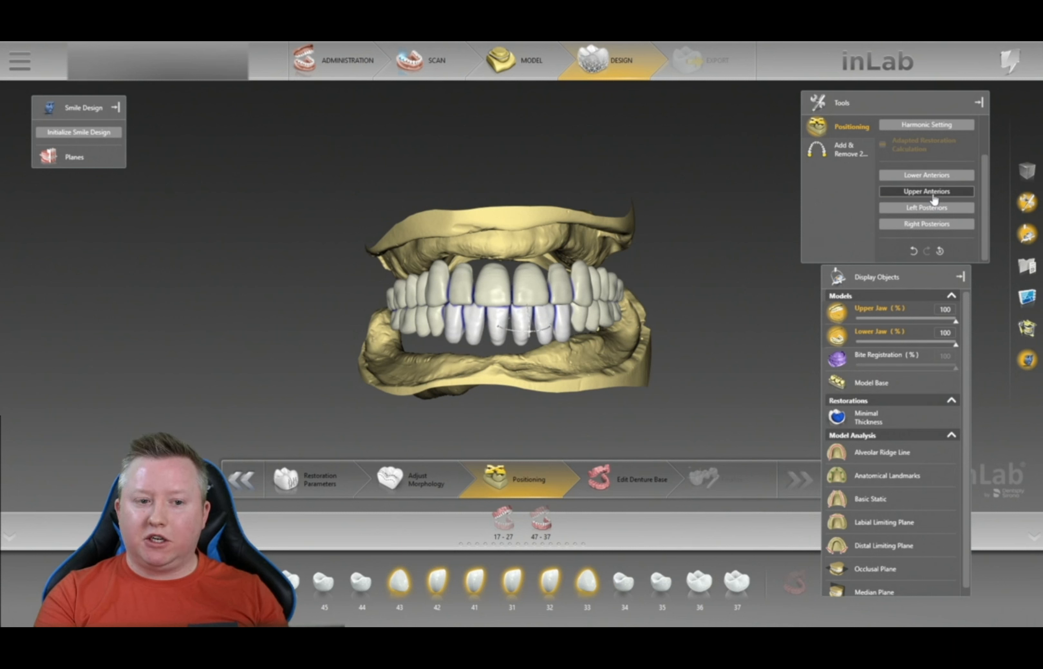
left_click(931, 193)
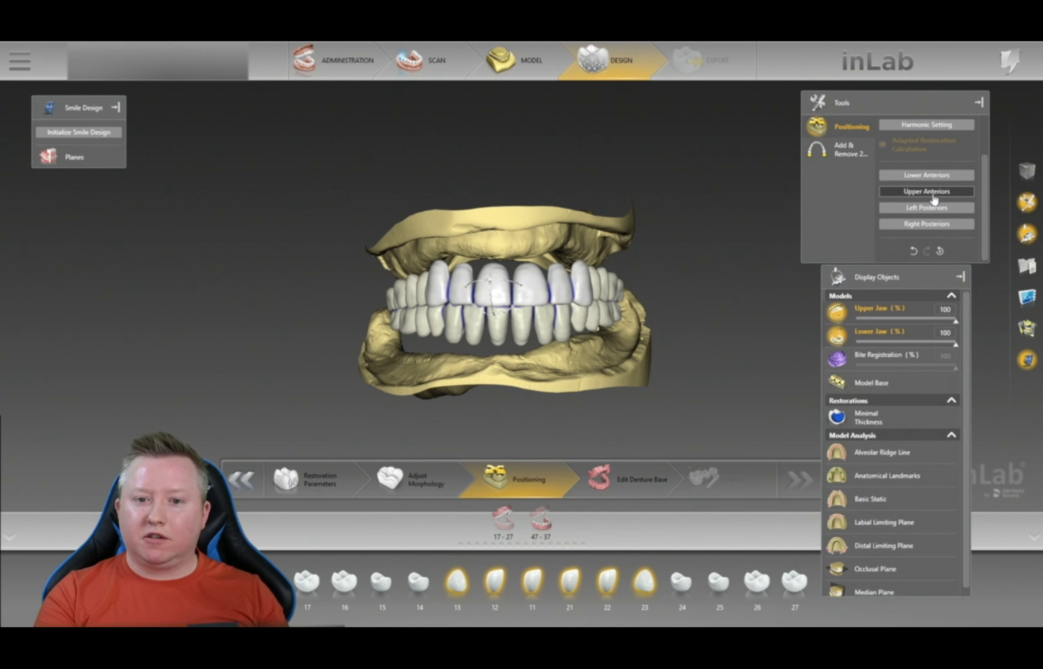
left_click(939, 226)
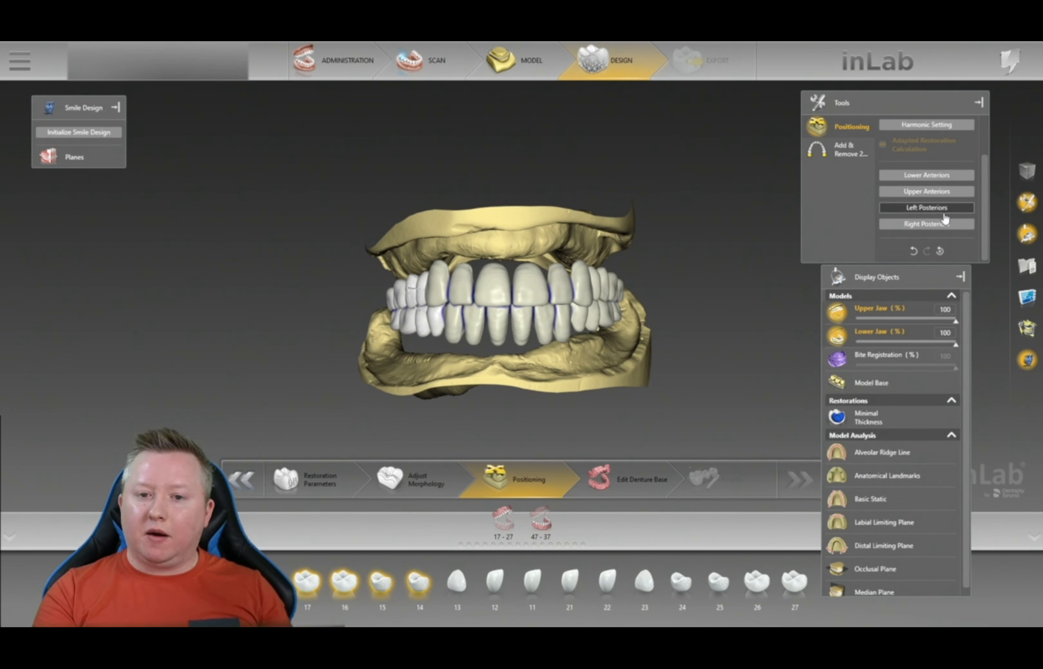
left_click(942, 193)
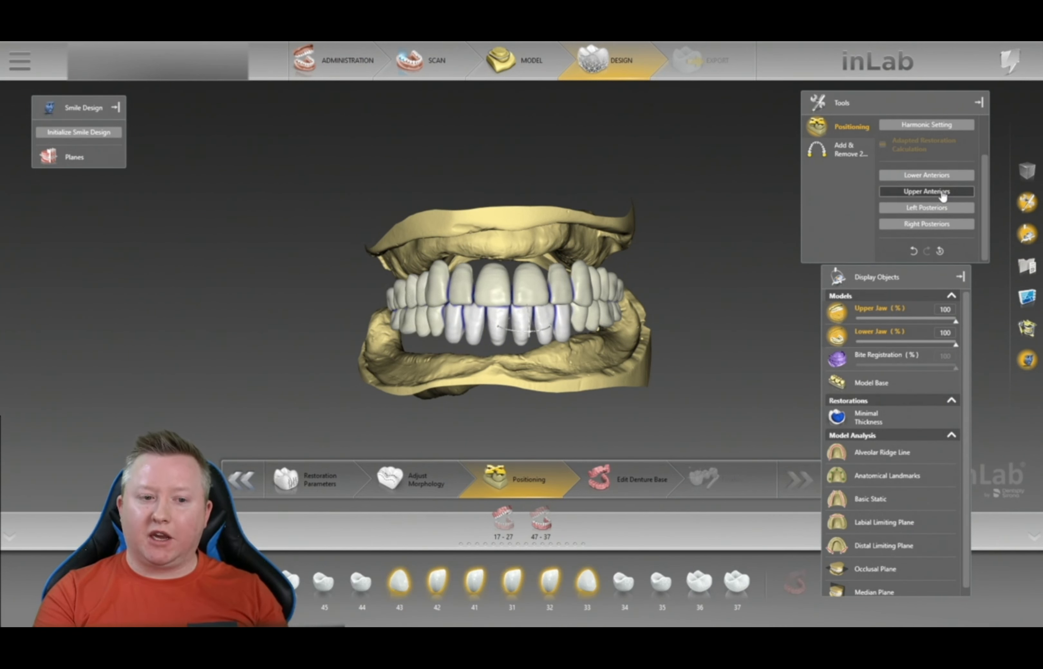
left_click(933, 177)
middle_click_drag(725, 298, 924, 232)
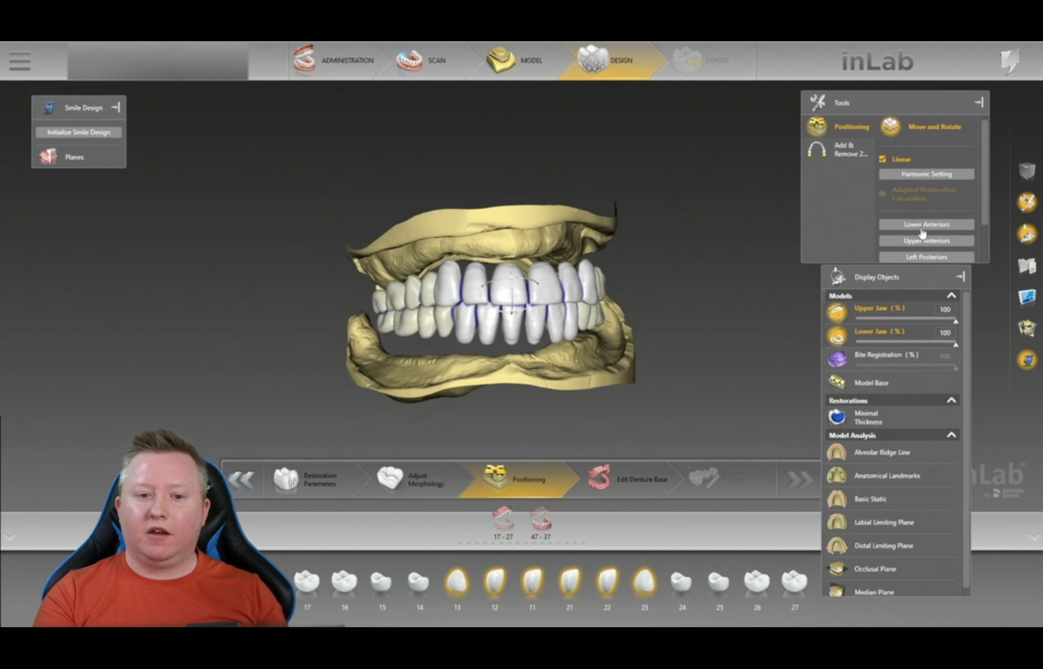
left_click(937, 244)
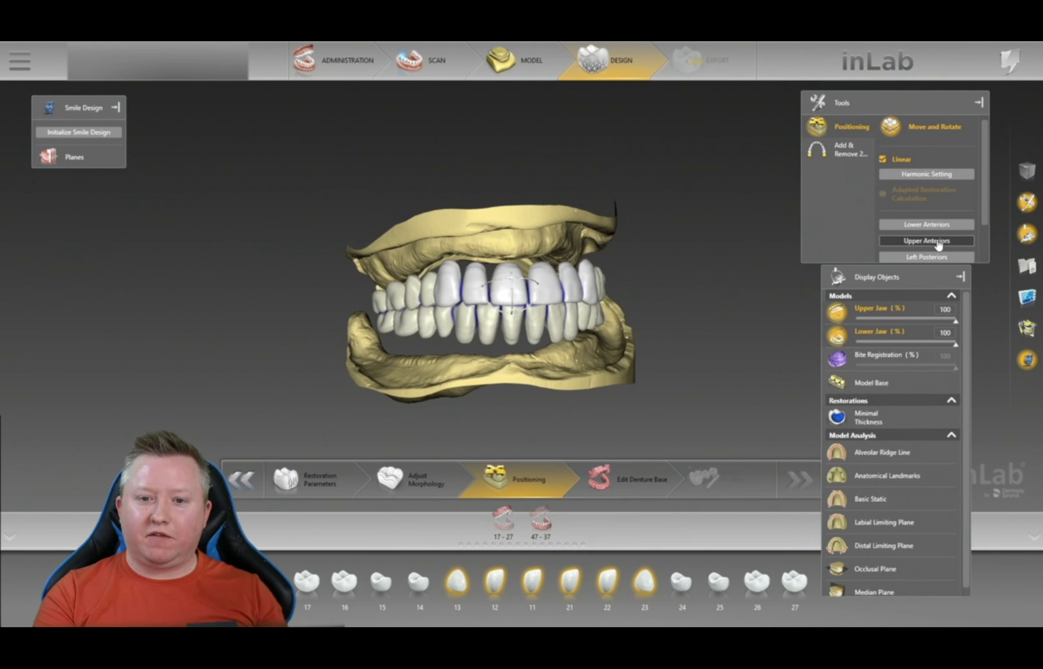
left_click(931, 225)
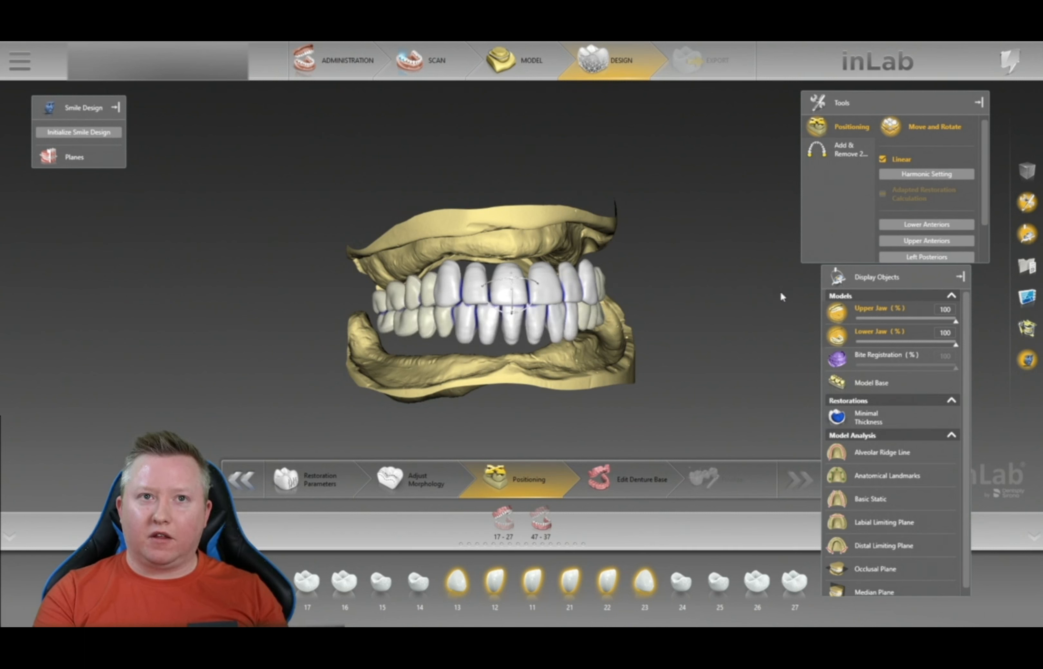
middle_click_drag(740, 282, 1000, 245)
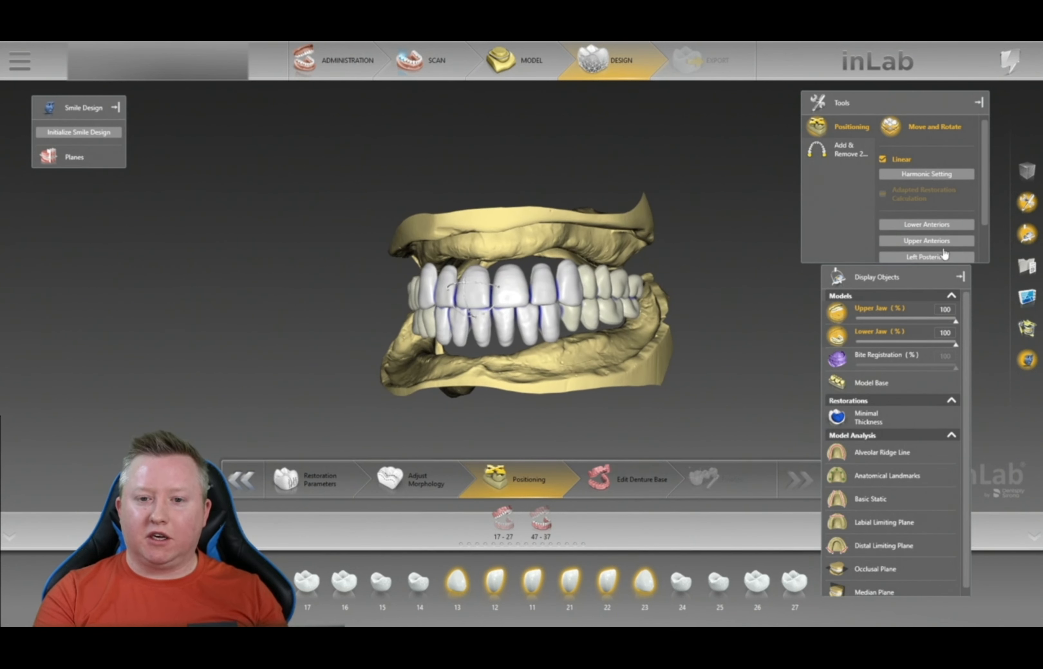
scroll(943, 252, "down", 2)
- Switch between upper posteriors 17–14 and 24–27, end on 24–27, and show the bite registration
left_click(939, 213)
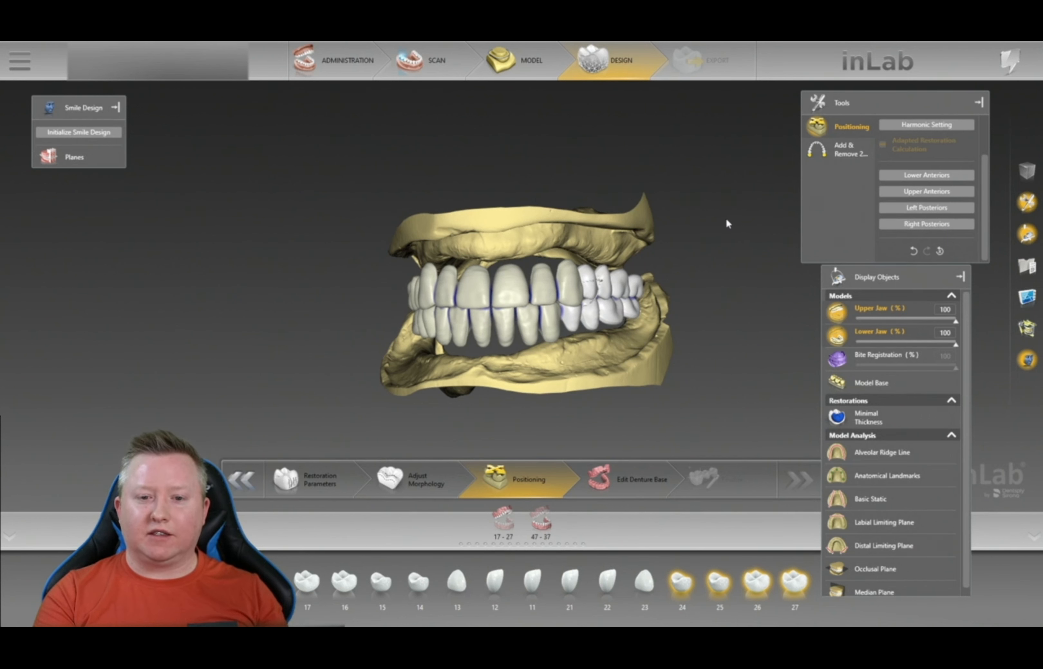
left_click_drag(726, 218, 751, 221)
scroll(938, 223, "down", 2)
left_click(937, 225)
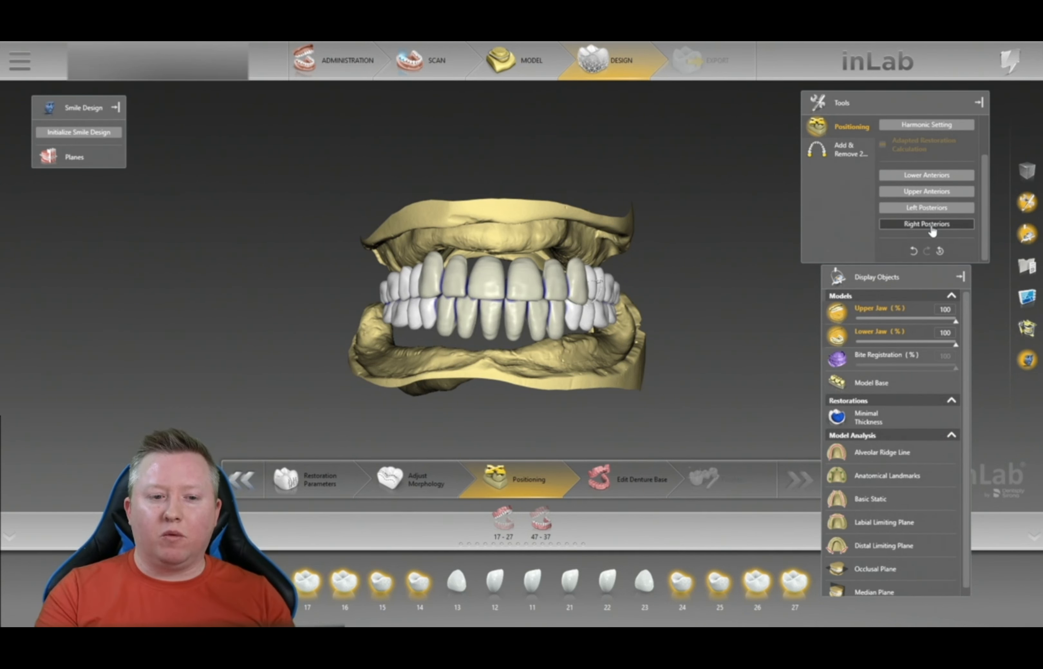
left_click(931, 228)
left_click_drag(680, 278, 669, 272)
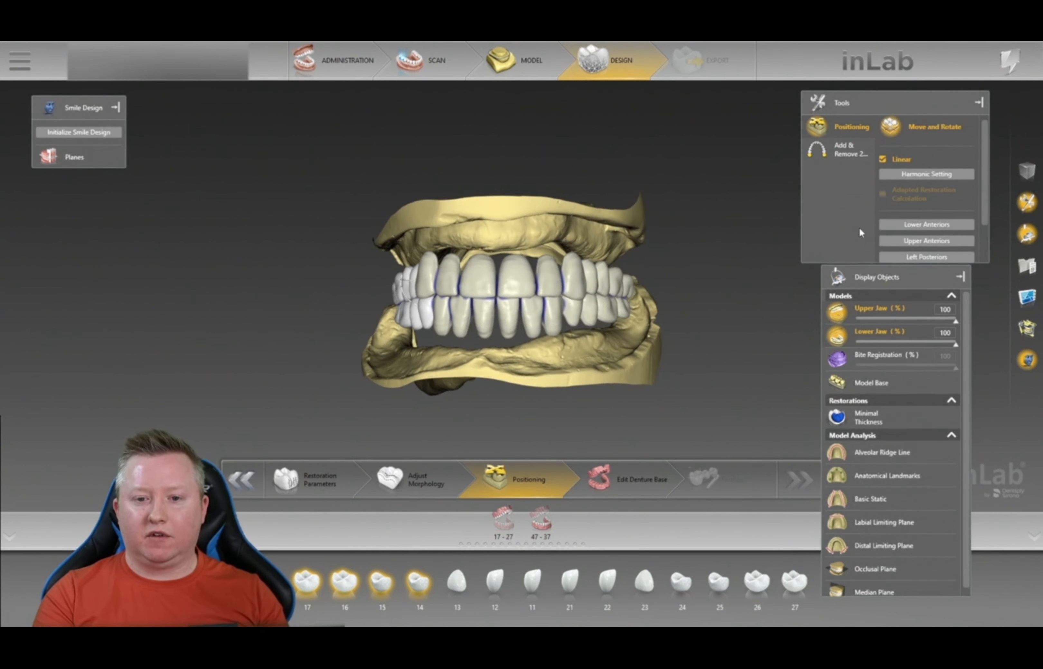
scroll(955, 232, "down", 1)
left_click(952, 232)
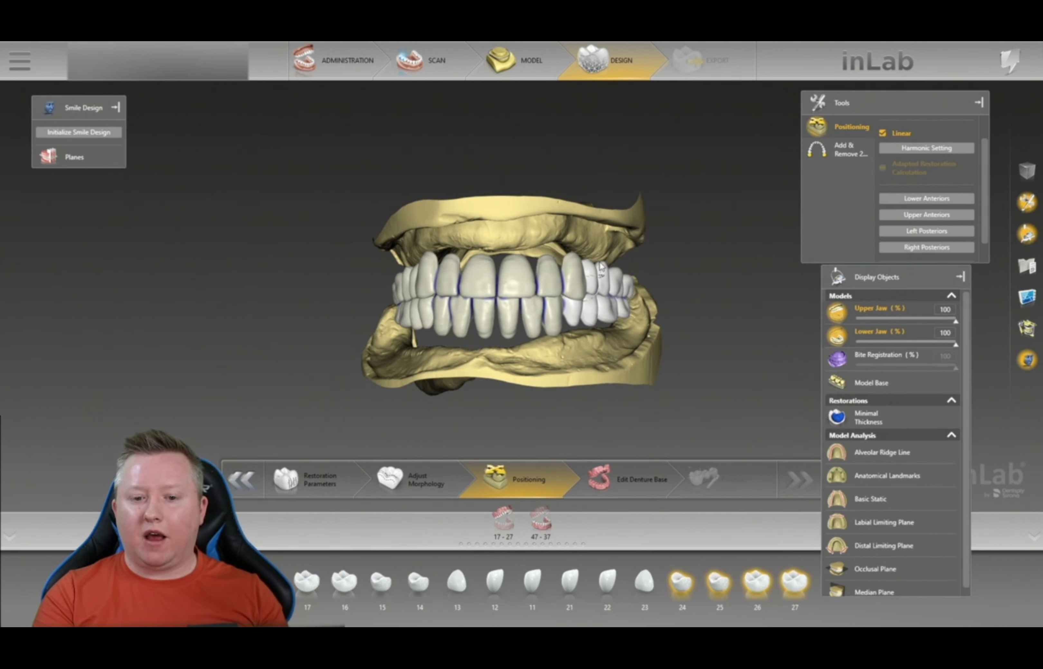
left_click(837, 360)
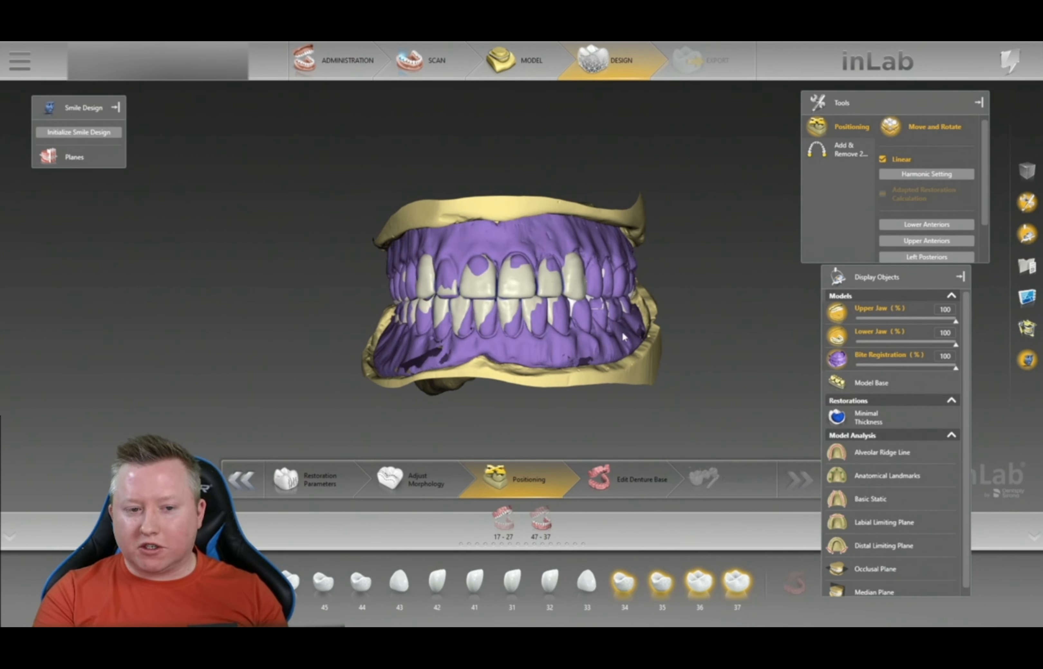
- Inspect the tooth setup from the side and below, then make the bite registration 53% transparent
right_click_drag(724, 310, 635, 336)
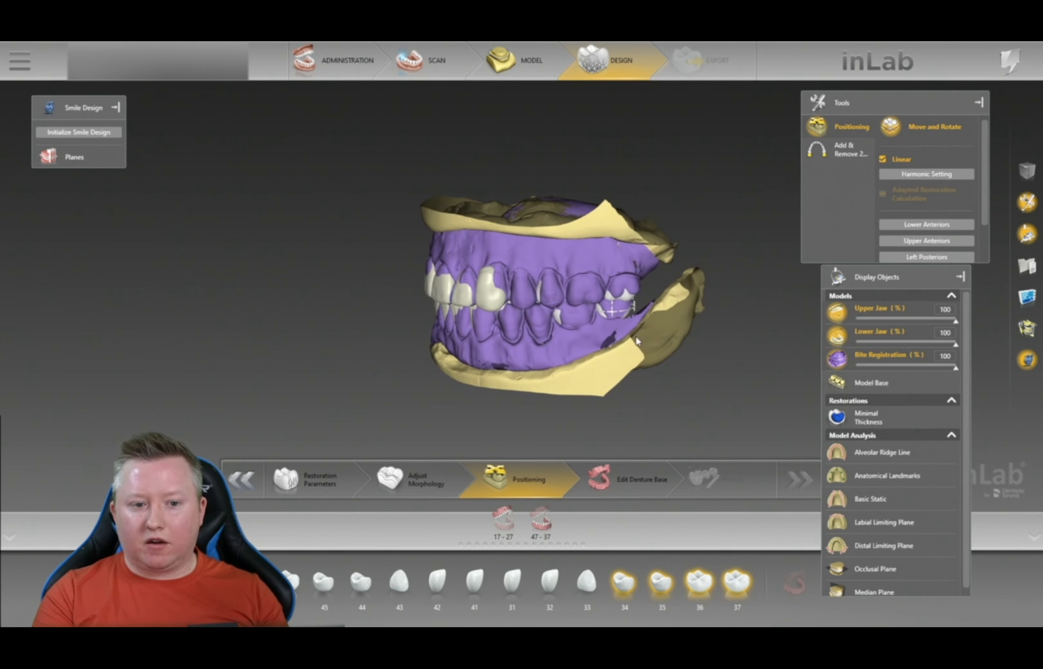
right_click_drag(572, 377, 582, 339)
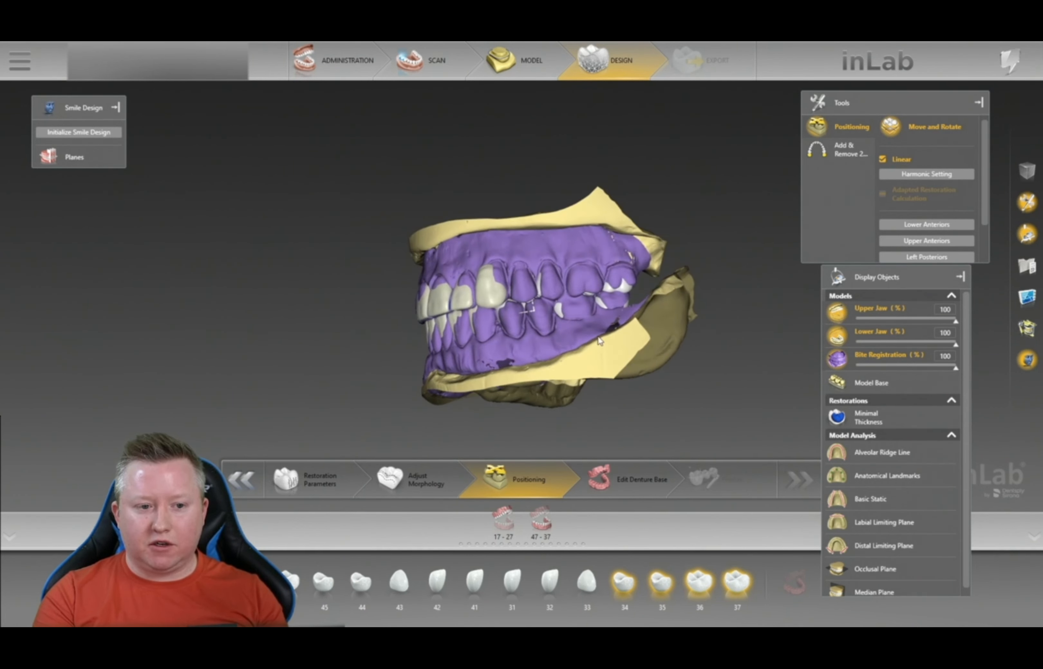
scroll(596, 385, "up", 5)
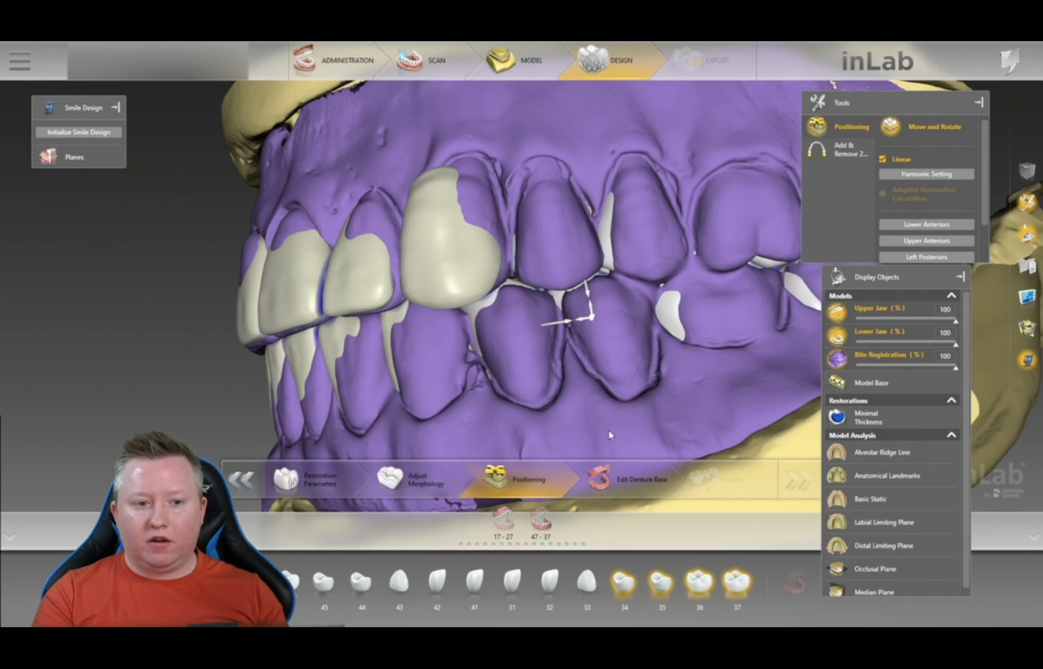
right_click_drag(608, 431, 596, 346)
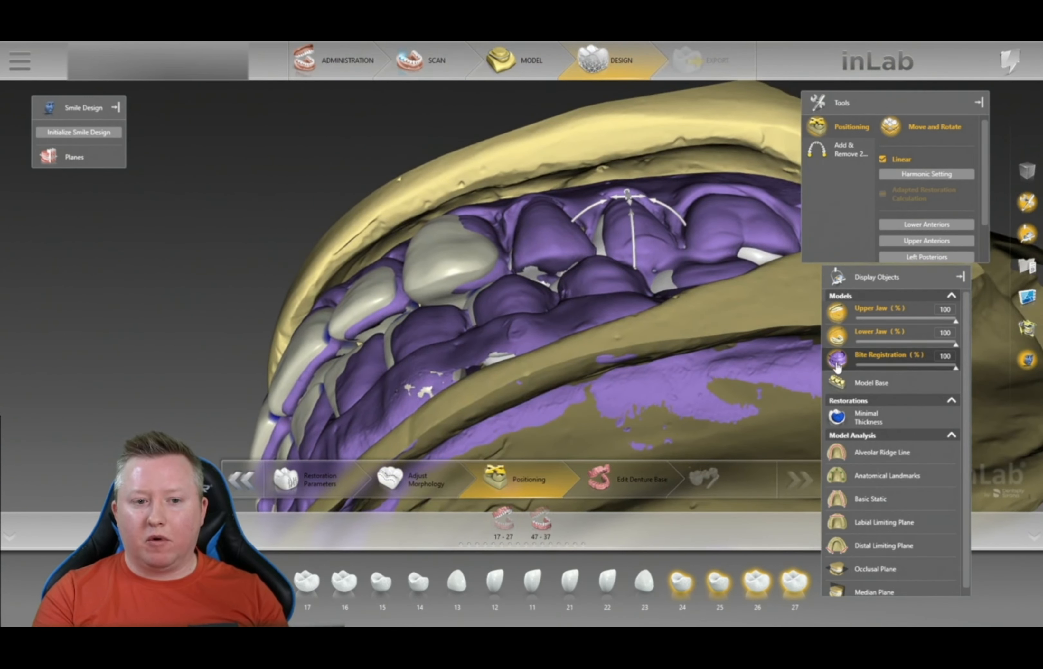
right_click_drag(687, 338, 684, 397)
left_click(899, 370)
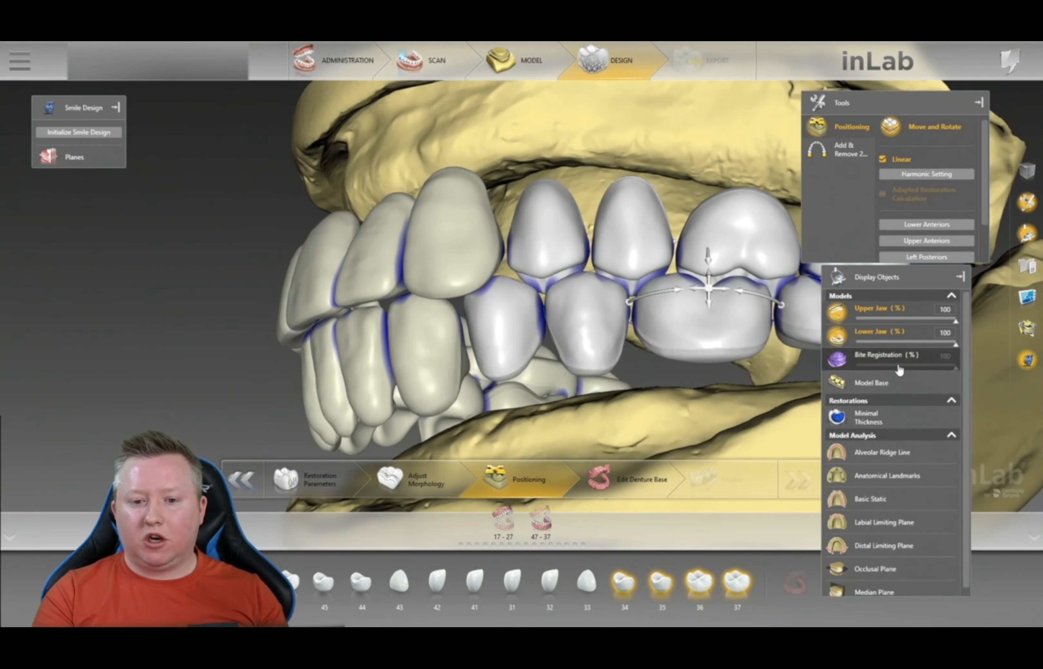
left_click(898, 369)
right_click_drag(679, 419, 520, 366)
- Select posterior teeth, toggle the lower jaw, then hide the bite registration and lower jaw
left_click(720, 273)
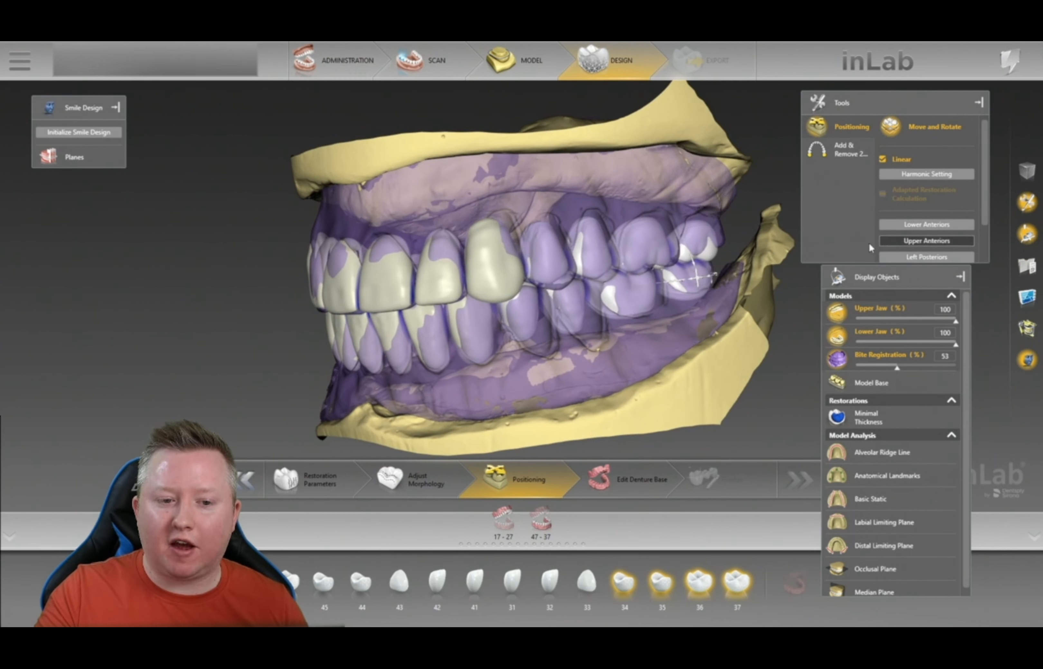
left_click(660, 258)
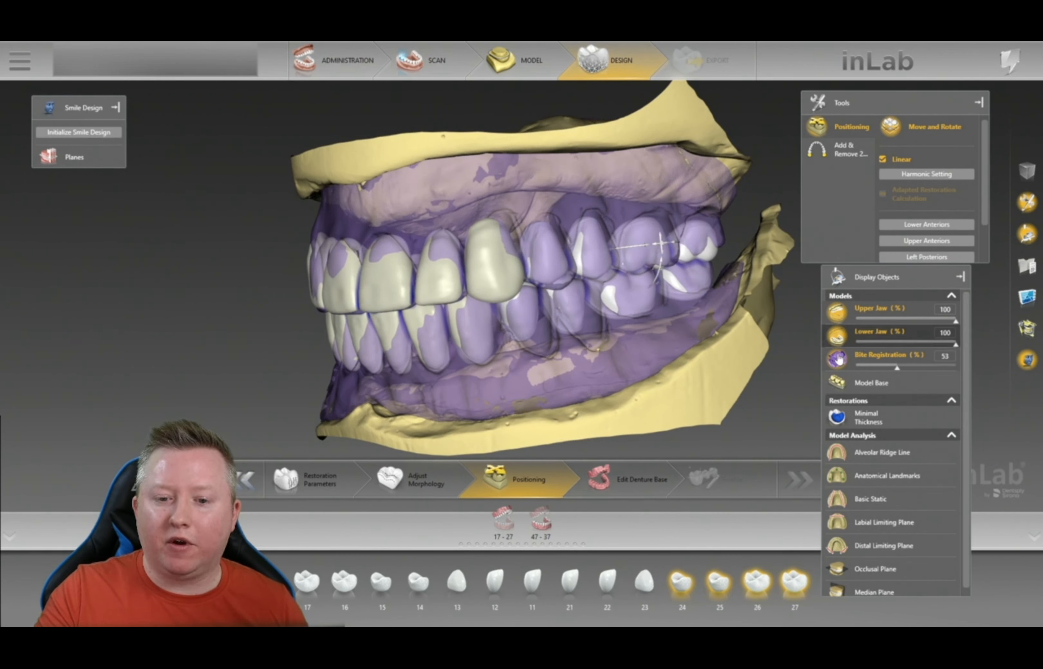
left_click(837, 336)
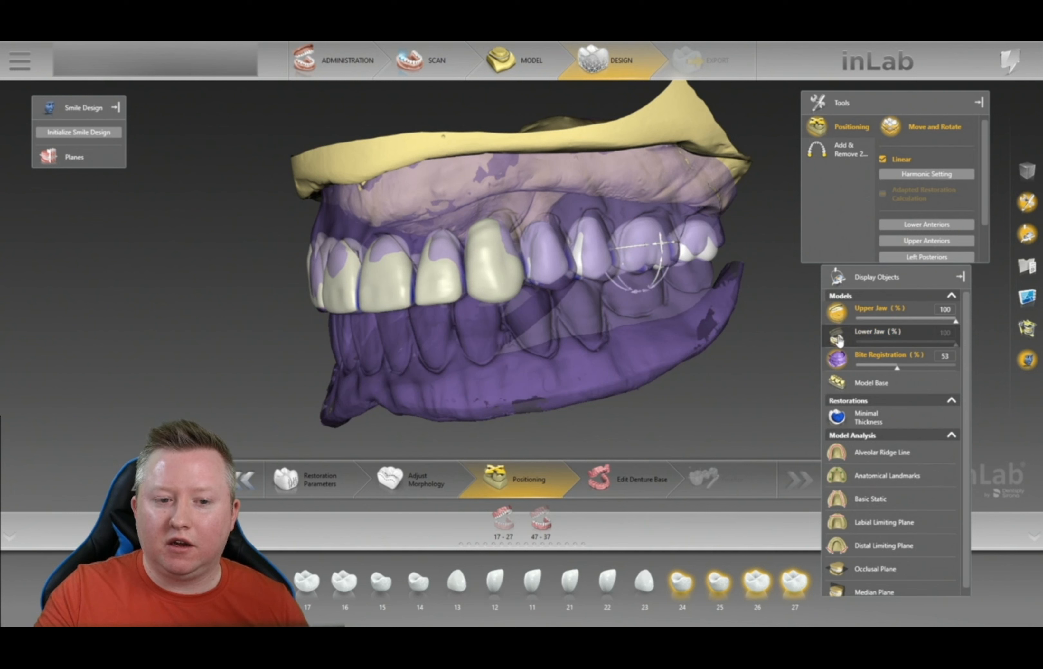
left_click(837, 336)
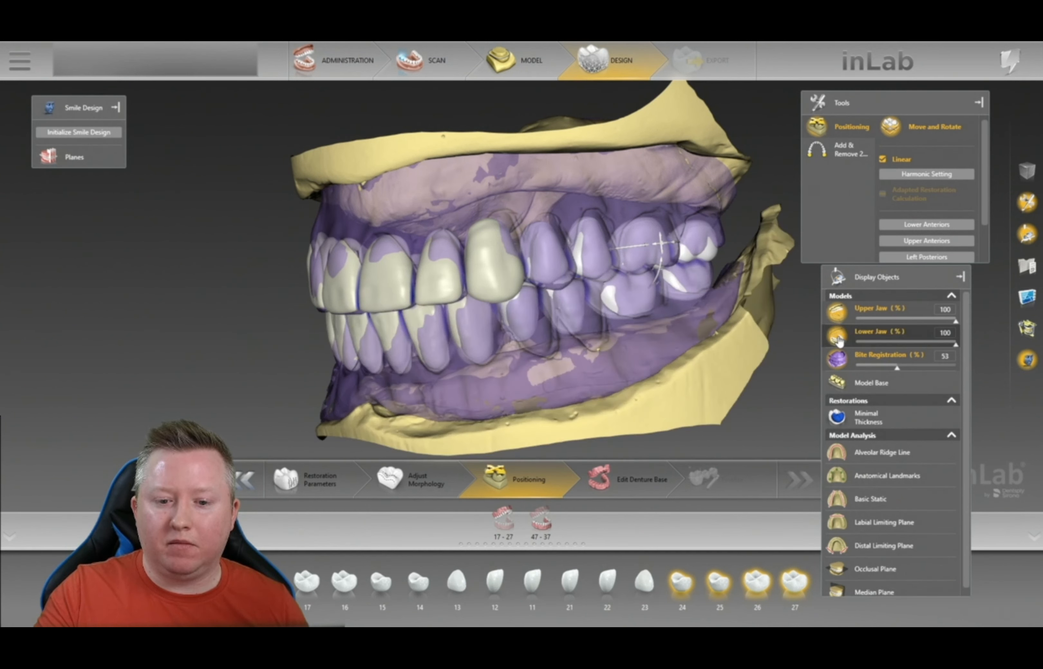
left_click(838, 364)
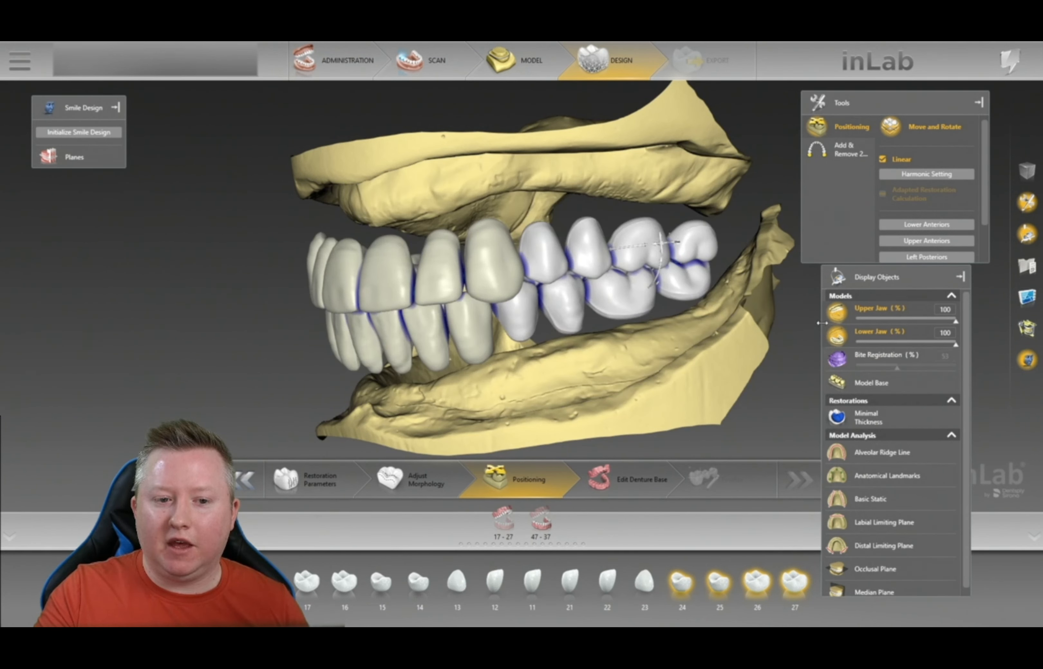
left_click(572, 309)
left_click(834, 337)
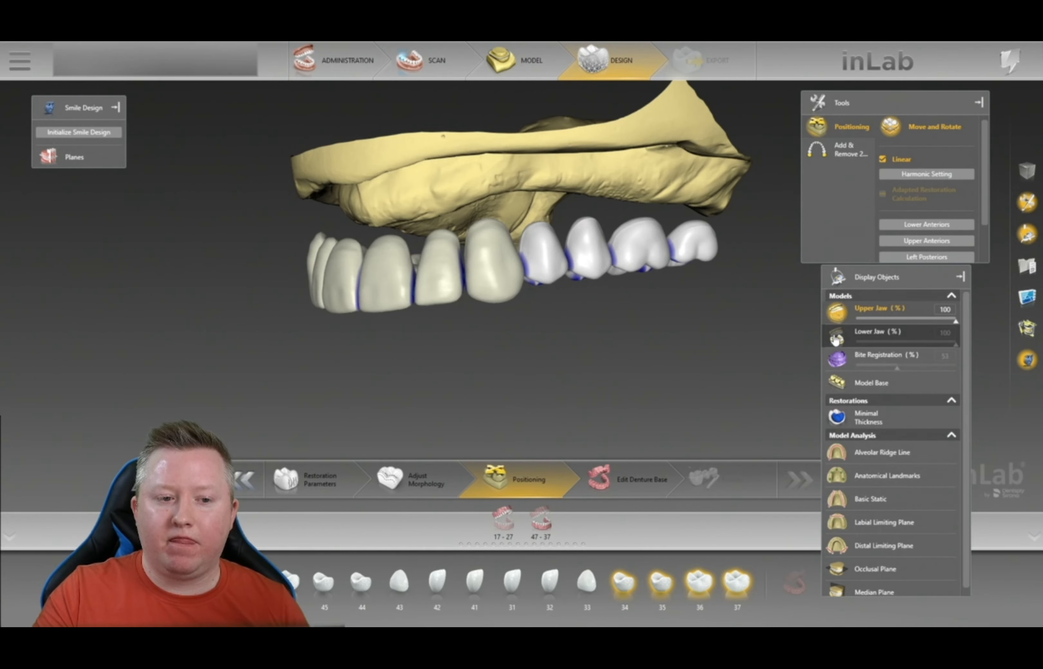
- View the upper posterior teeth occlusally with the lower jaw hidden
left_click_drag(565, 380, 535, 248)
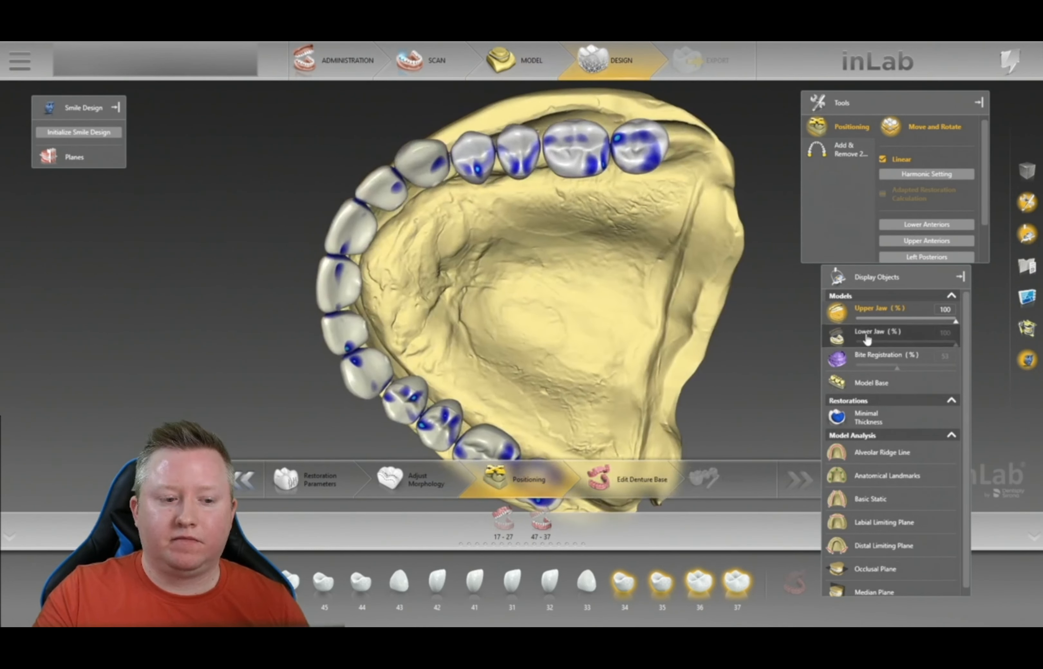
middle_click_drag(579, 298, 558, 255)
right_click_drag(558, 255, 596, 402)
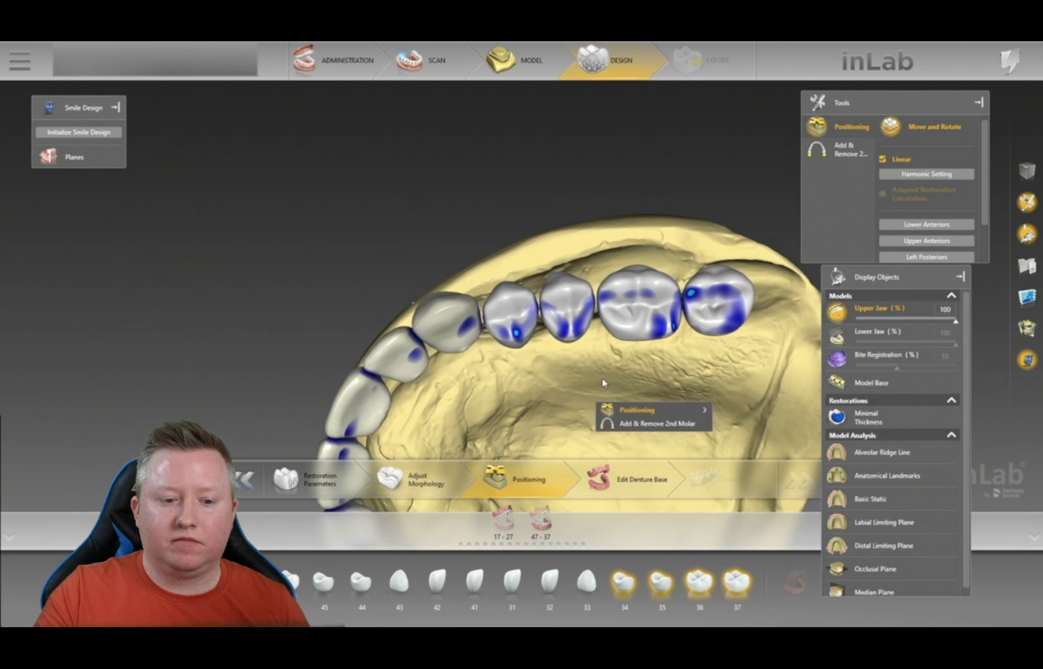
key("l")
left_click(844, 340)
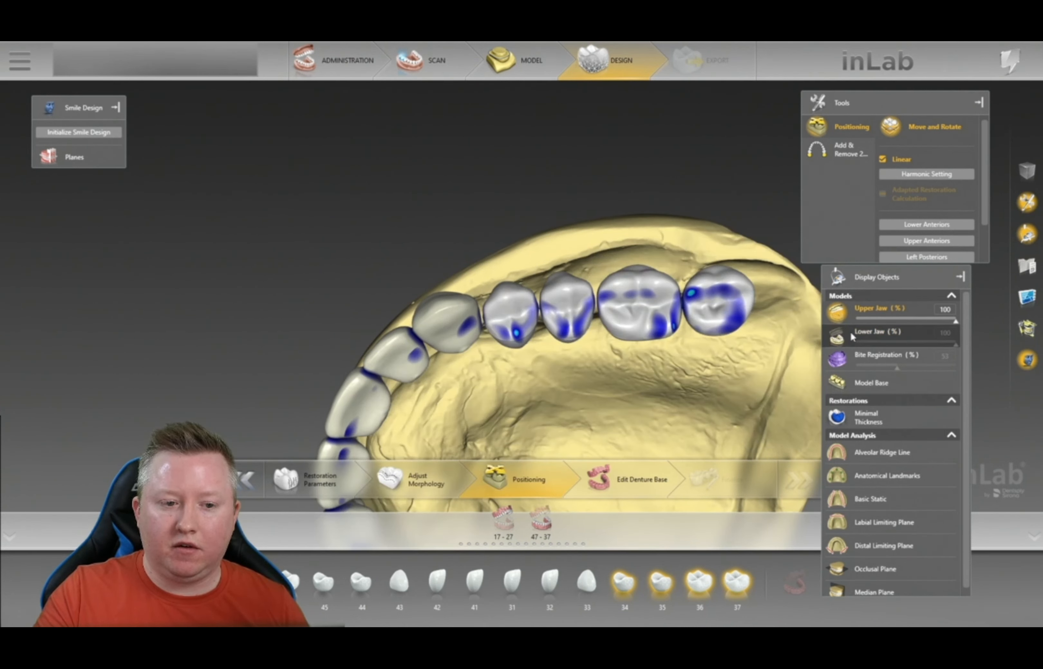
right_click_drag(539, 309, 502, 204)
- Show the bite registration and move the large molar against it
left_click(838, 360)
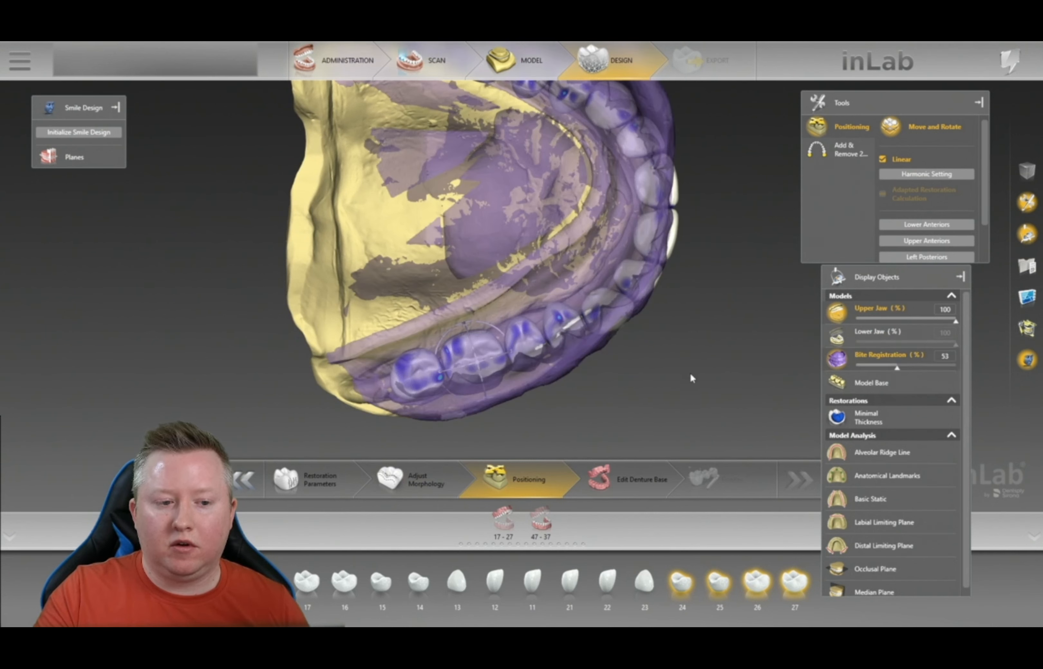
right_click_drag(690, 373, 671, 348)
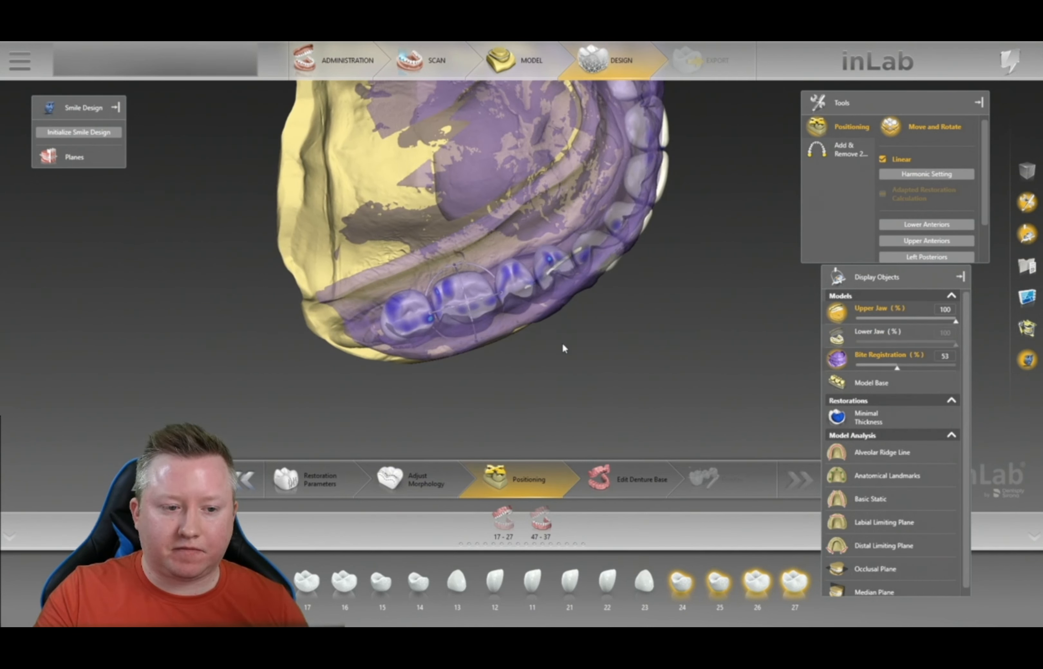
scroll(561, 342, "up", 5)
right_click(517, 373)
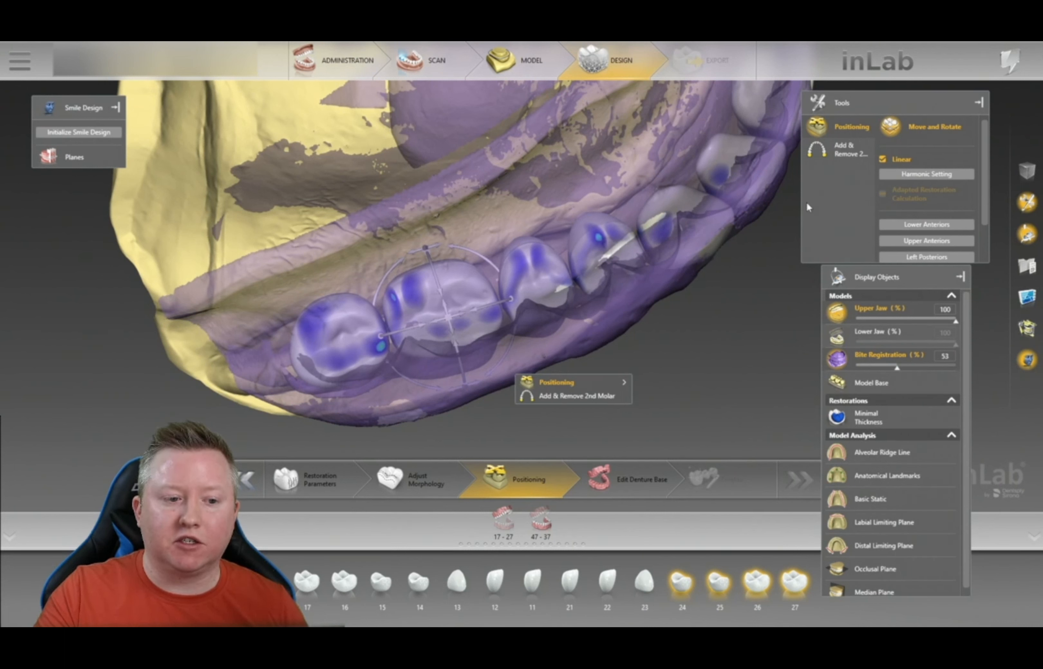
left_click(491, 257)
left_click_drag(449, 320, 443, 337)
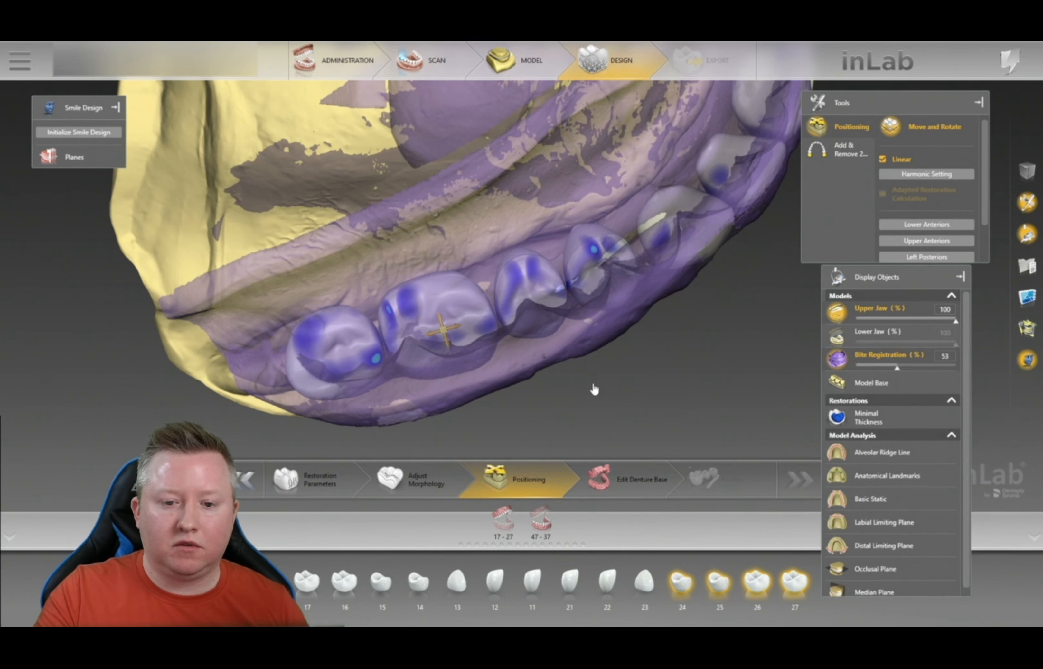
- Raise bite registration opacity to 95, show the lower jaw, check frontally, then open Edit Denture Base
left_click_drag(897, 367, 950, 368)
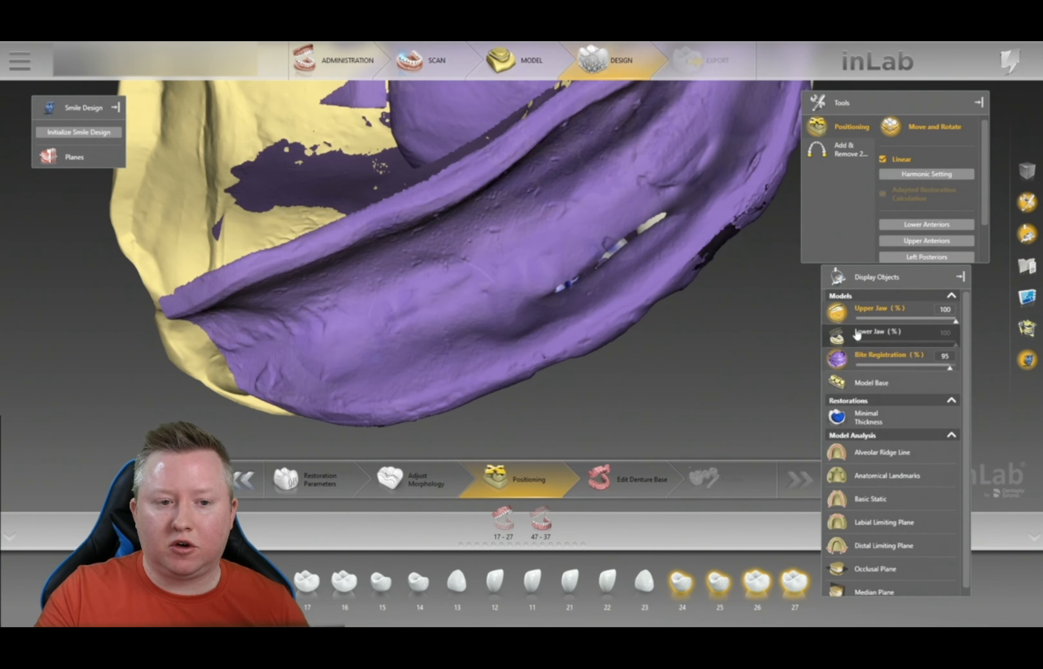
left_click(838, 340)
scroll(733, 358, "down", 3)
left_click_drag(733, 358, 701, 150)
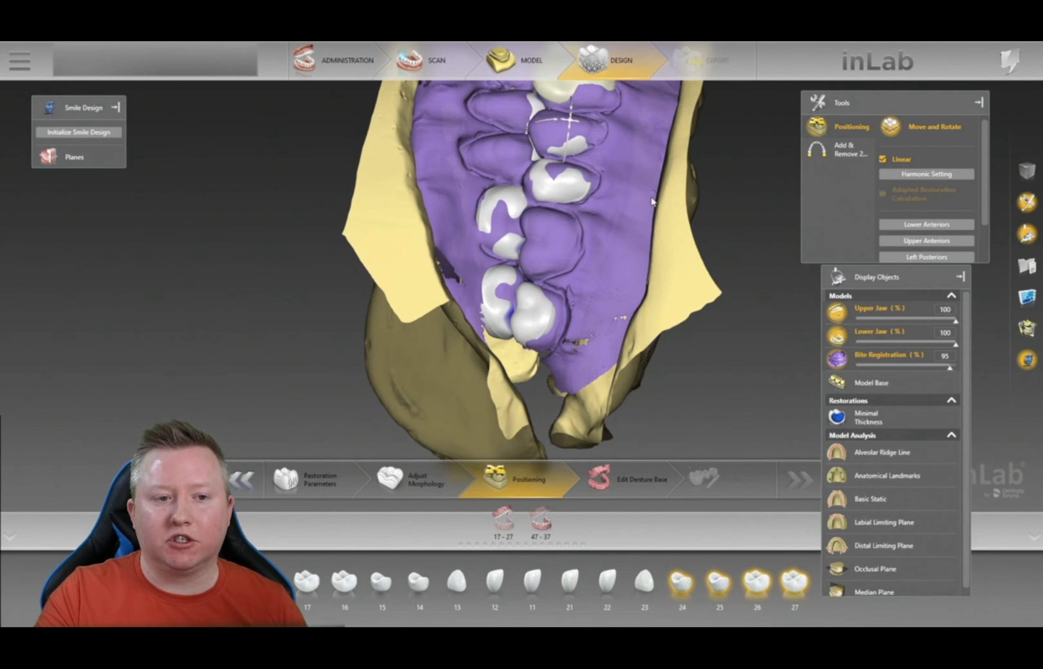
scroll(669, 238, "down", 3)
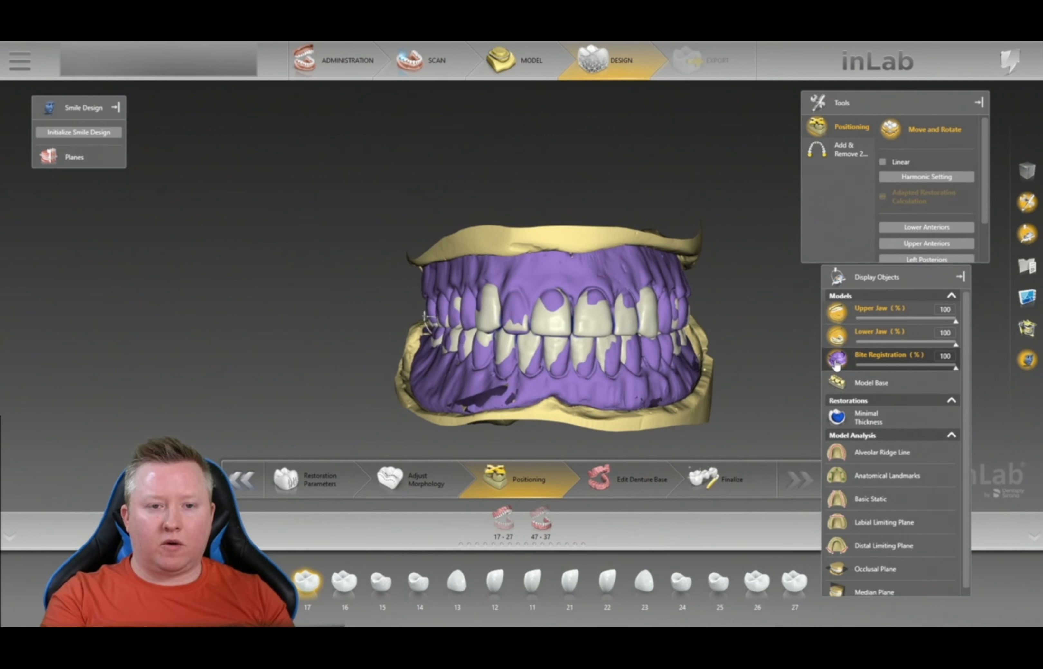
middle_click_drag(716, 336, 754, 330)
left_click_drag(758, 324, 709, 356)
left_click_drag(613, 416, 622, 443)
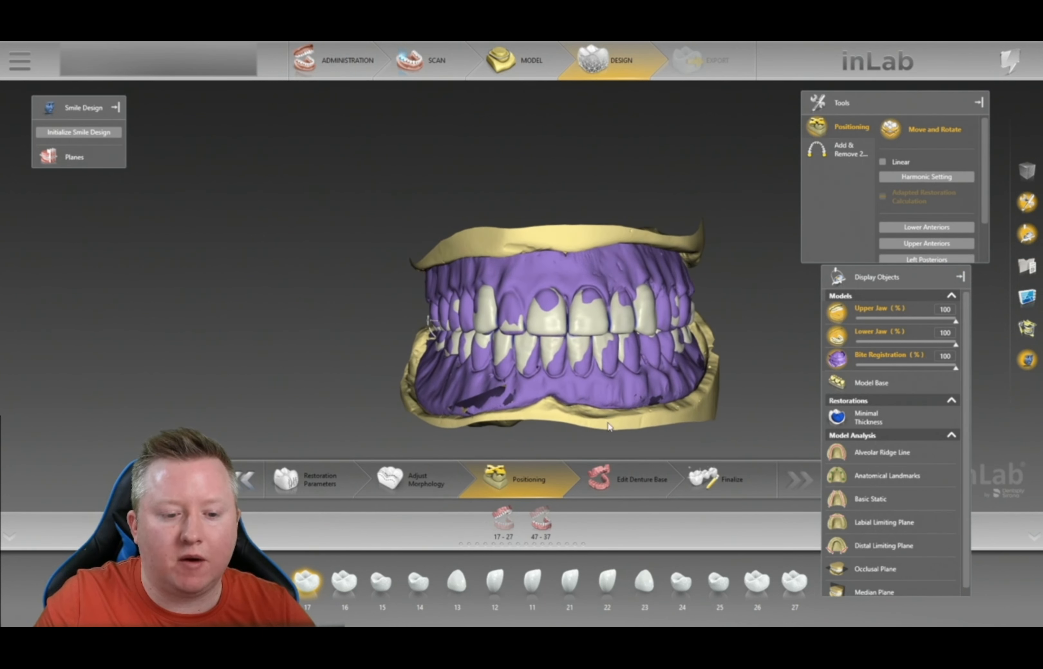
left_click(635, 482)
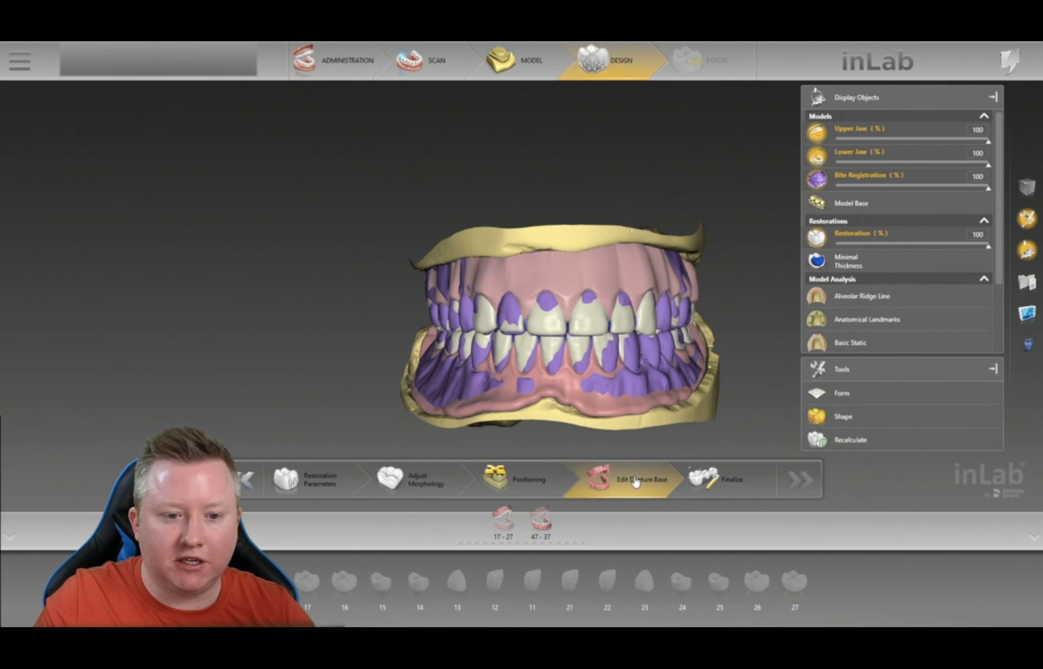
- Review the pink denture bases from oblique and frontal views with the bite registration hidden
left_click_drag(759, 311, 625, 307)
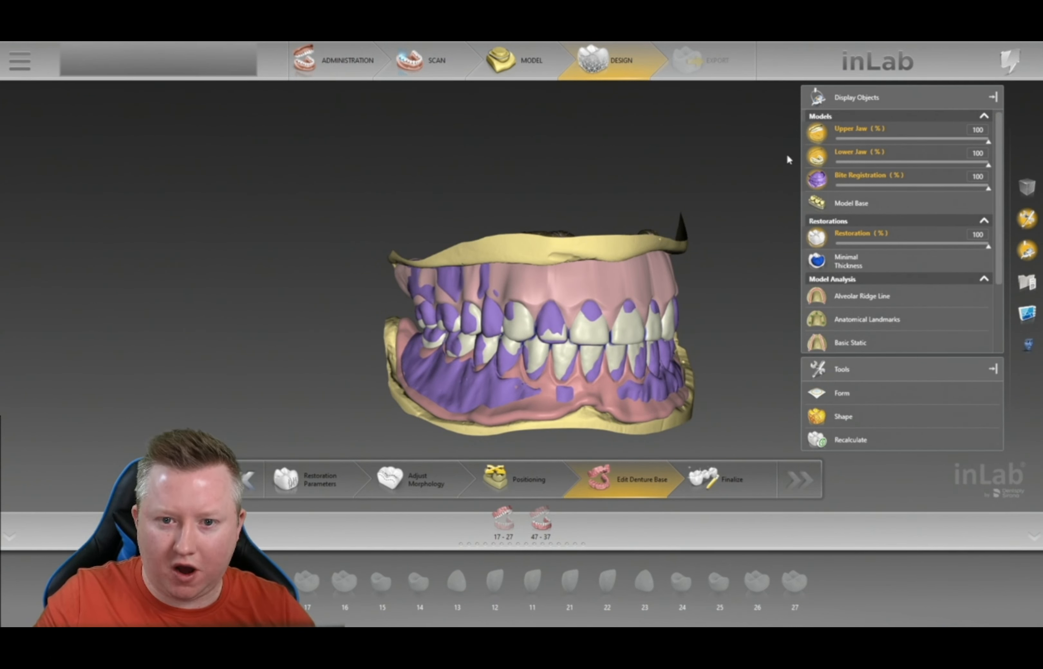
left_click(816, 183)
left_click_drag(715, 346, 563, 256)
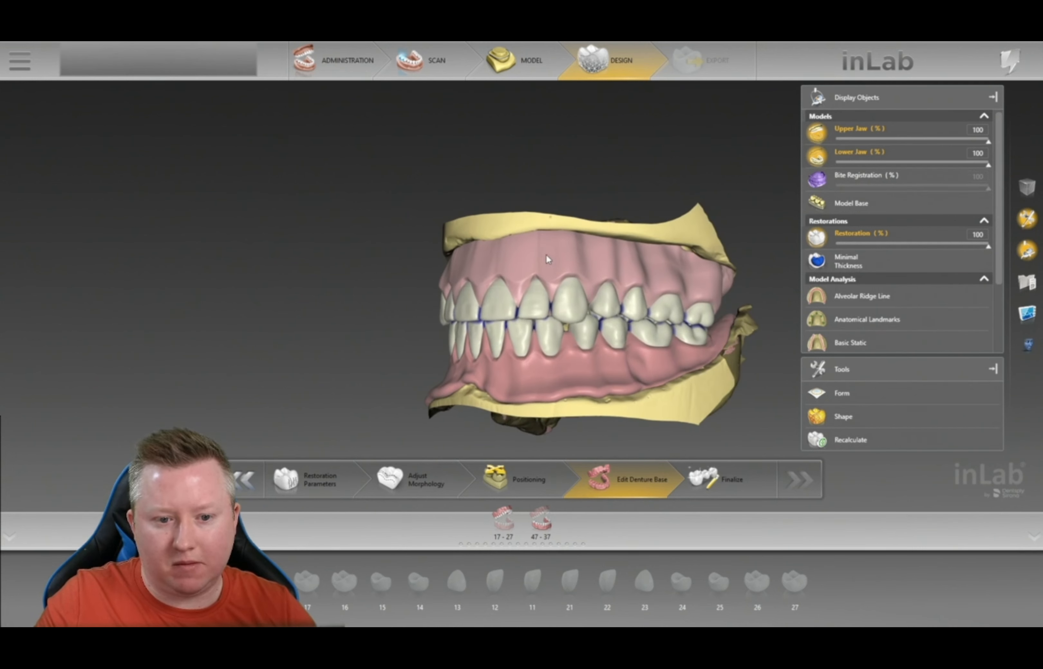
left_click_drag(650, 266, 546, 256)
left_click_drag(598, 290, 611, 284)
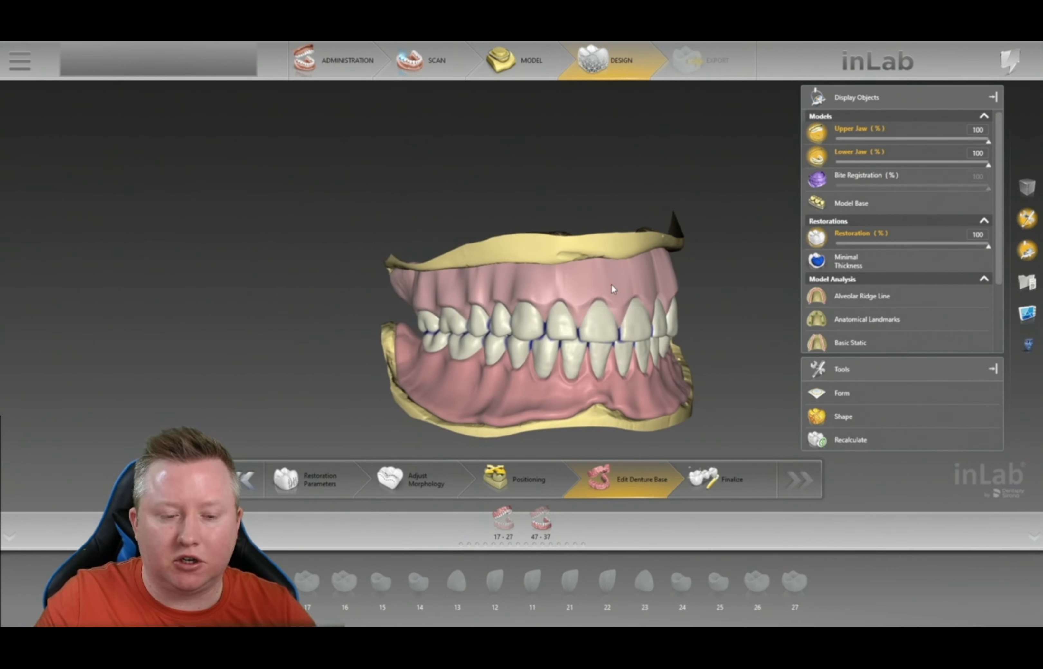
scroll(710, 303, "up", 4)
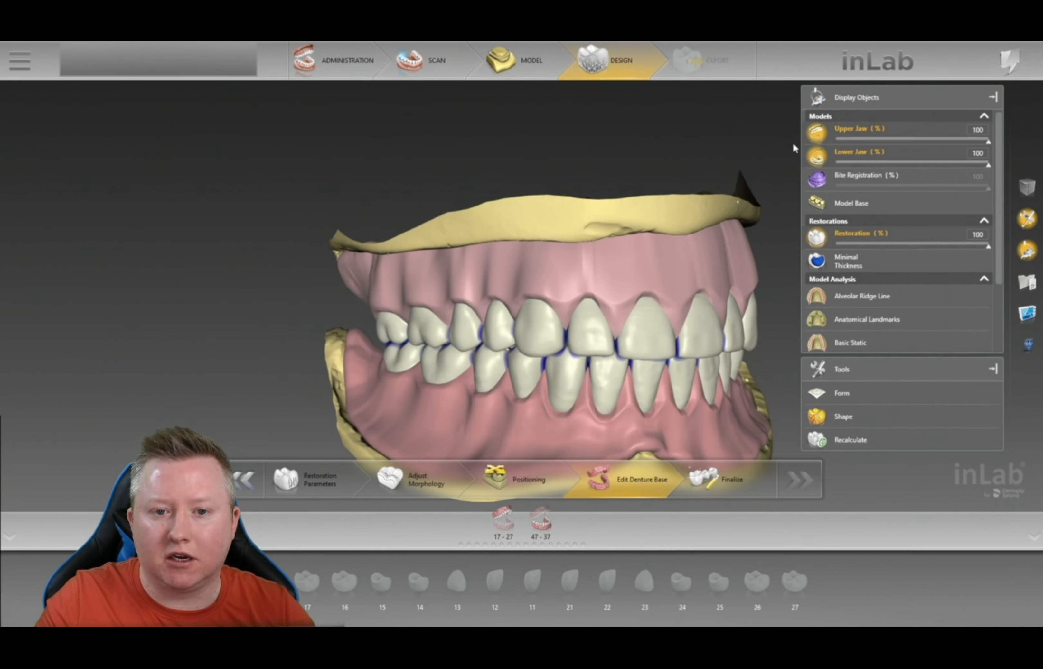
- Hide the lower jaw and bring up the denture base editing tools on the upper denture
left_click(816, 157)
left_click_drag(615, 268, 599, 269)
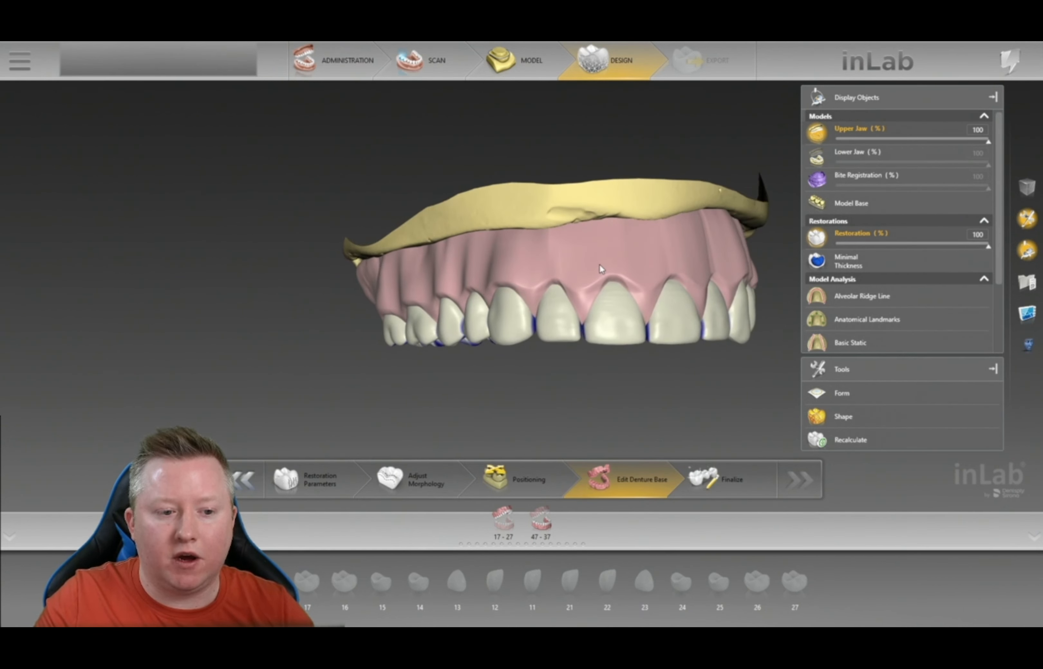
right_click(516, 380)
left_click(430, 370)
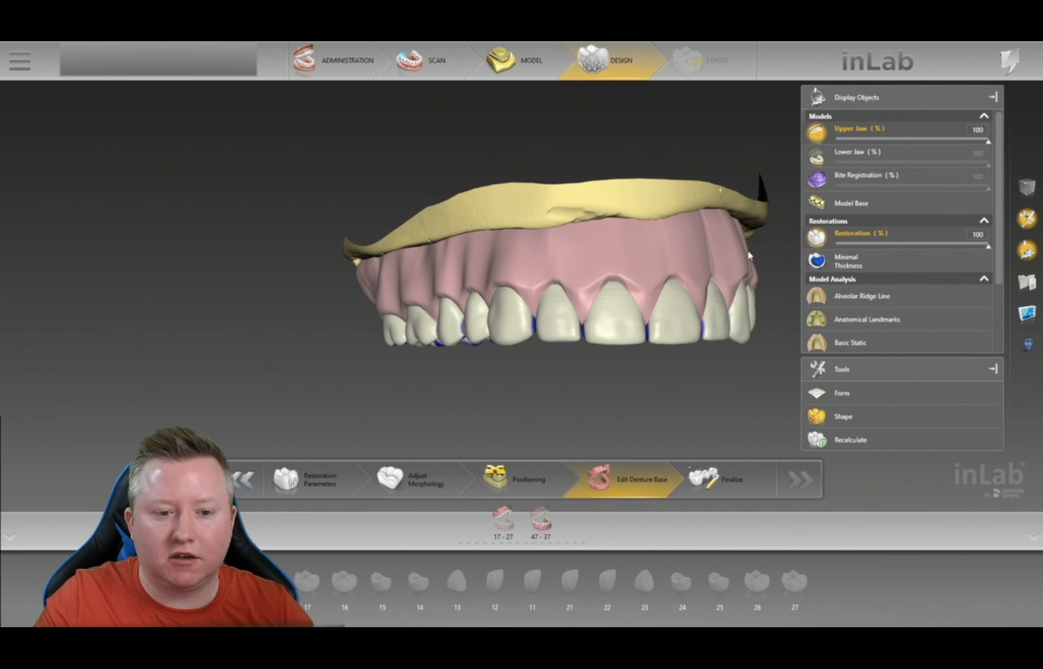
right_click_drag(748, 251, 697, 231)
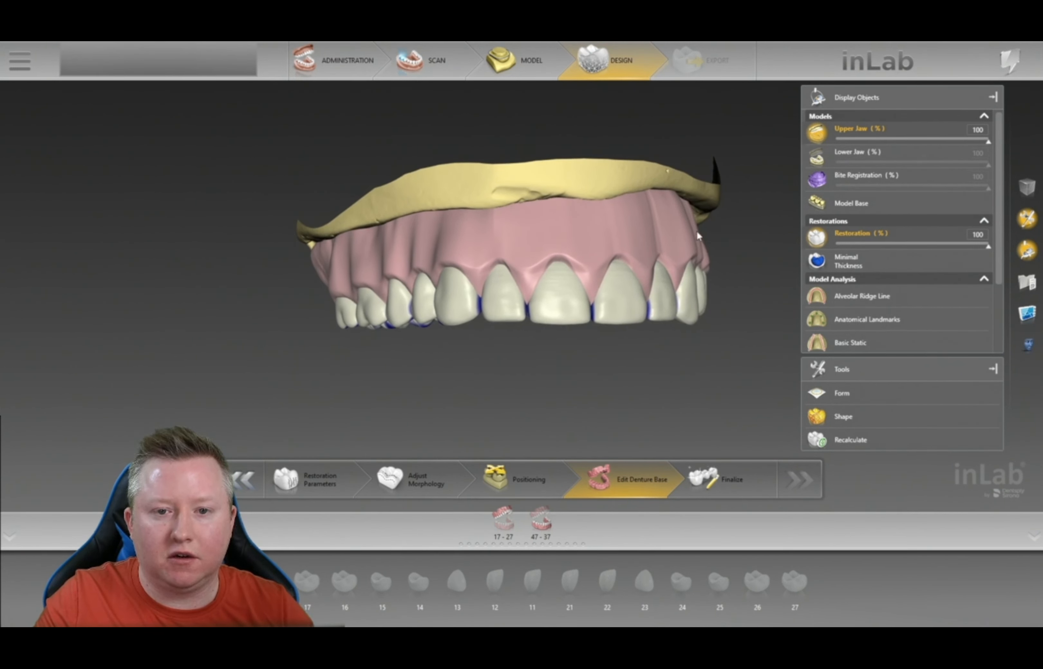
left_click(588, 364)
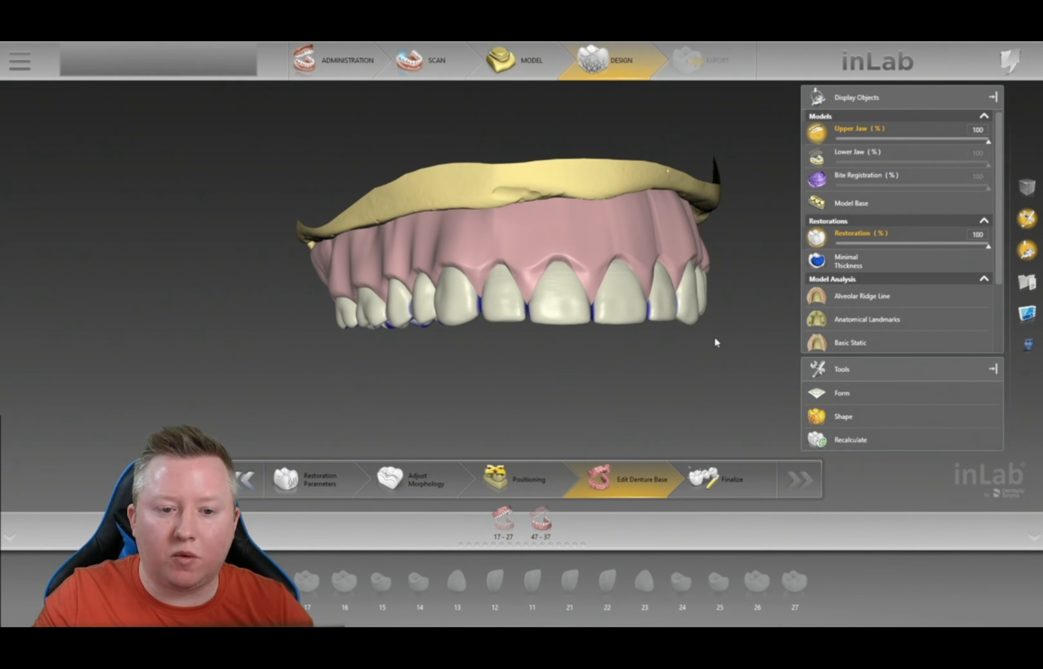
right_click(736, 262)
- Choose Form > Add for the upper denture base
mouse_move(788, 269)
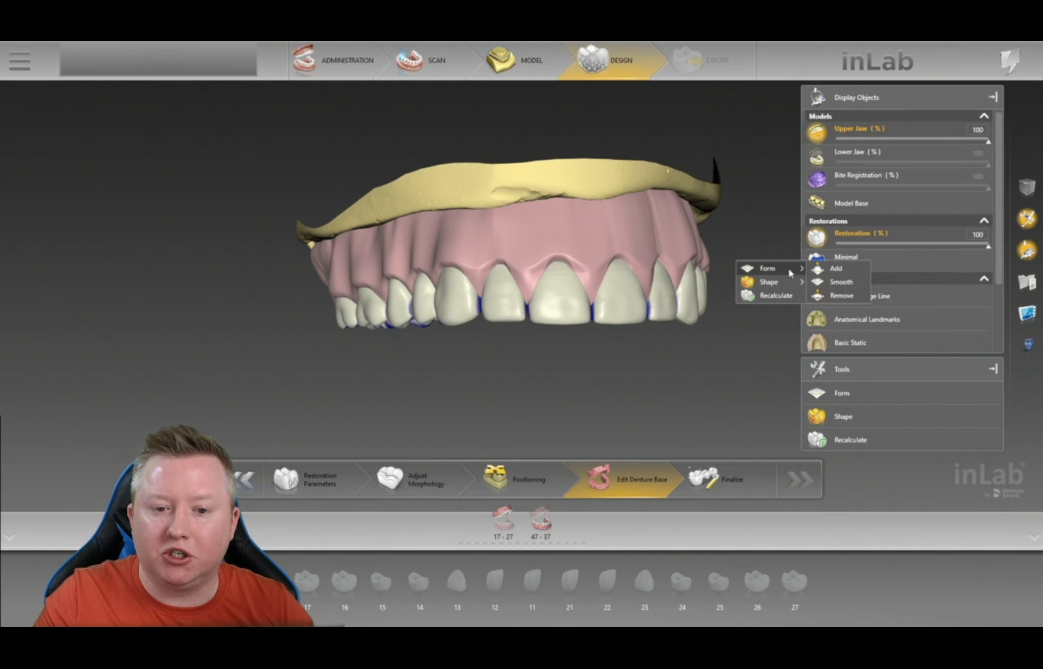
left_click(839, 269)
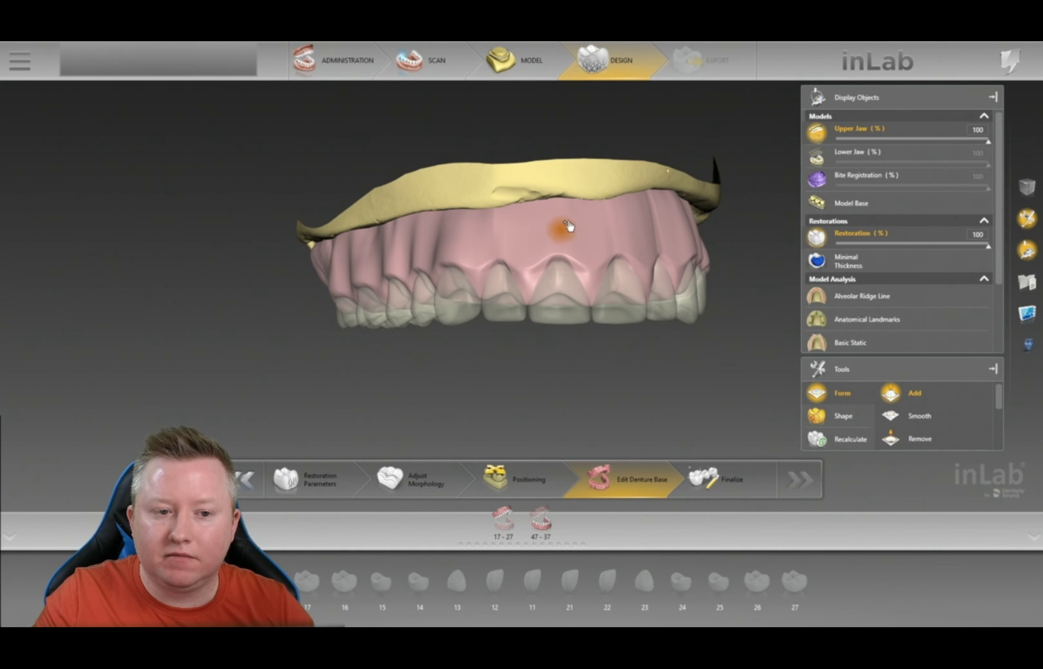
right_click(728, 217)
mouse_move(771, 225)
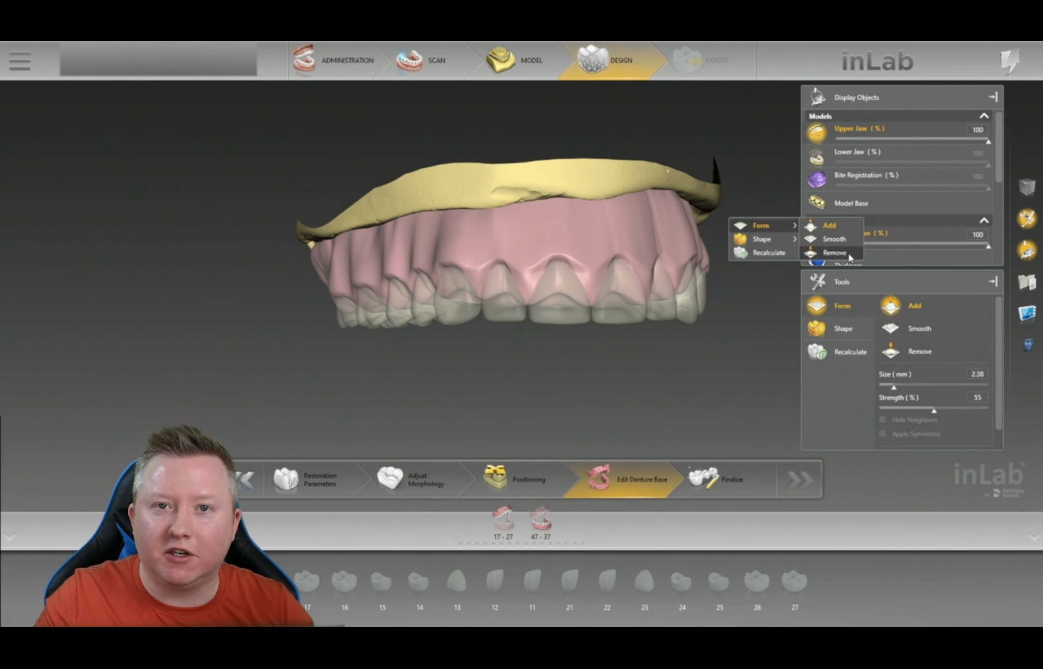
left_click(757, 174)
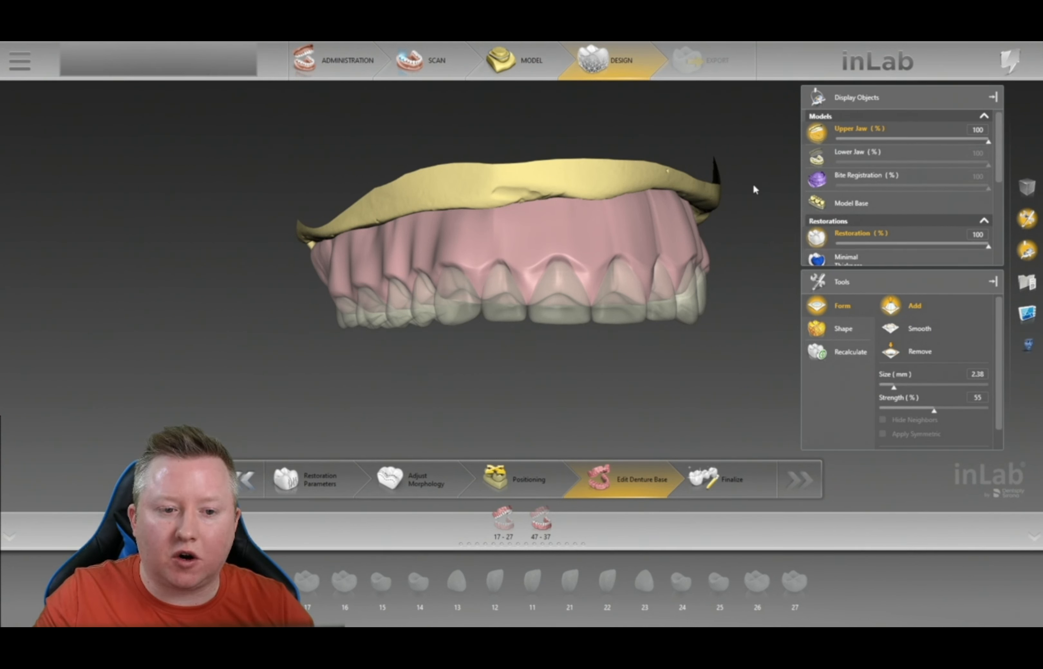
- Switch to Shape > Shape Anatomical in 2-Directional mode
right_click_drag(735, 216, 716, 244)
left_click(714, 248)
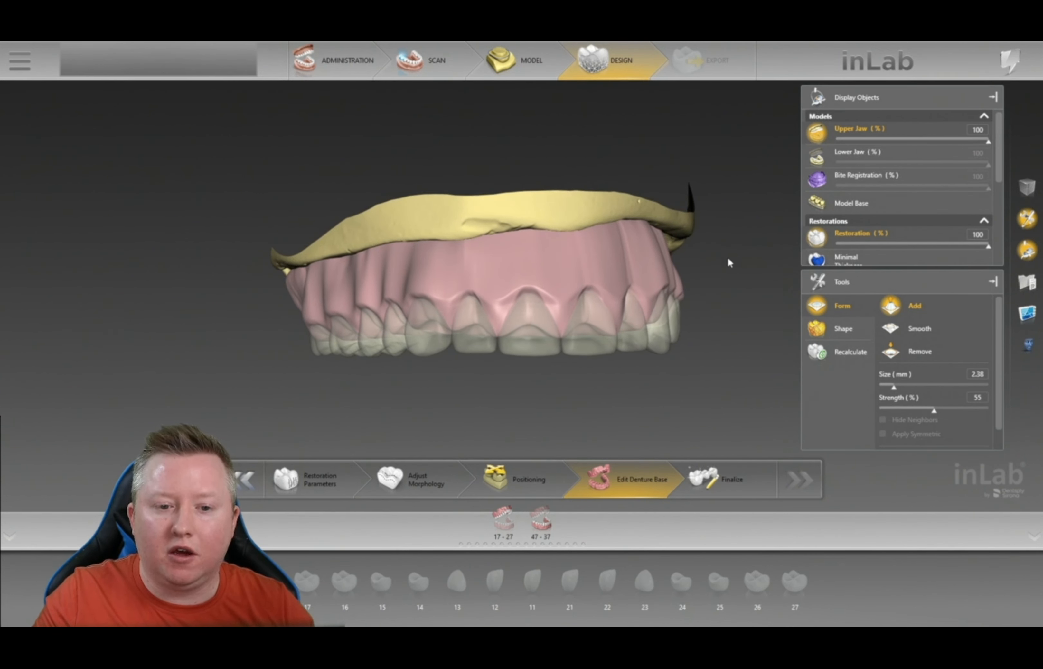
right_click(731, 243)
mouse_move(767, 267)
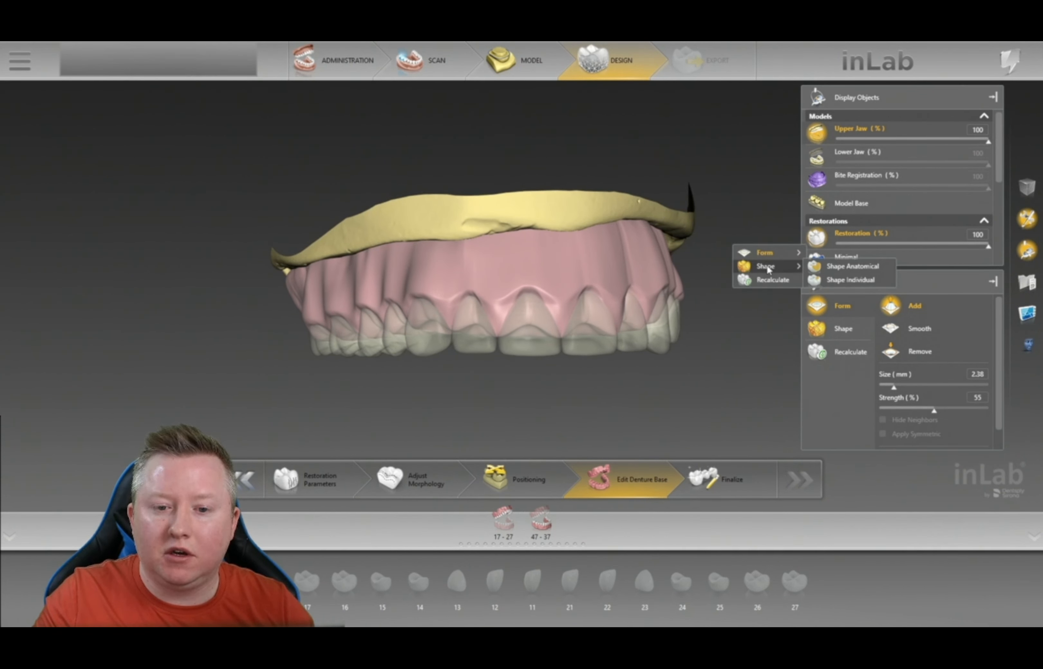
left_click(863, 267)
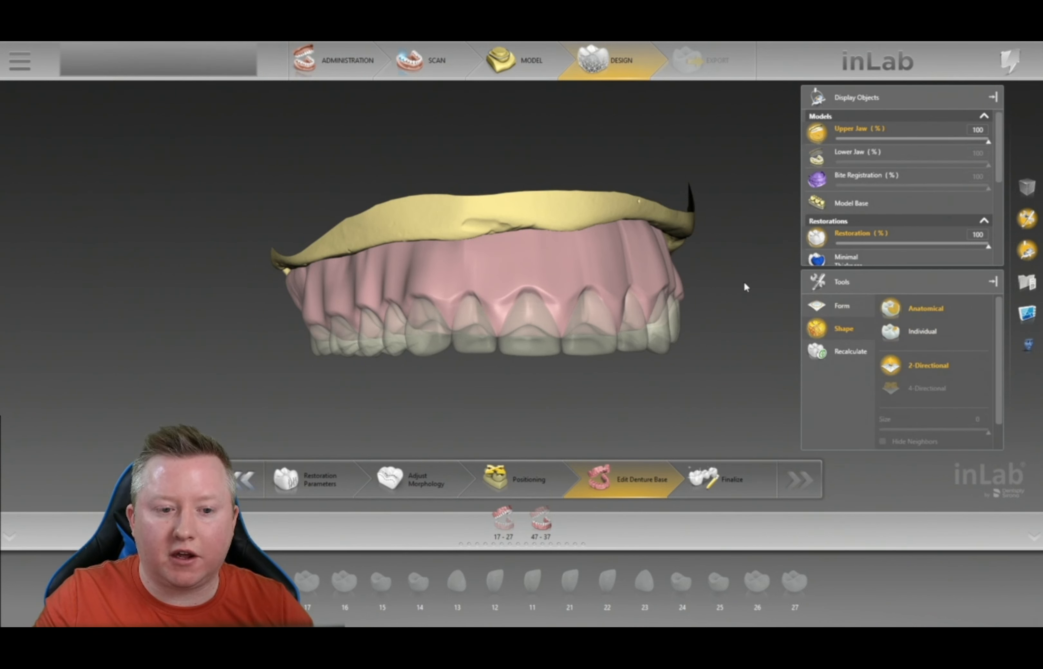
- Select anatomical shaping and toggle the shaping tool off and back on
right_click_drag(754, 272, 679, 248)
mouse_move(726, 265)
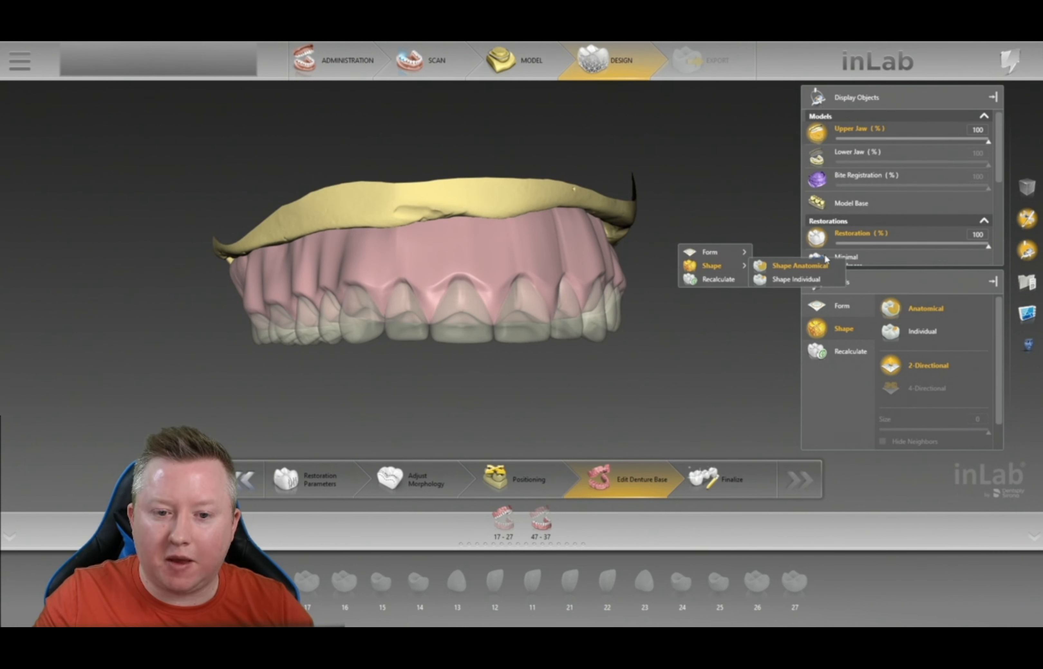
left_click(818, 266)
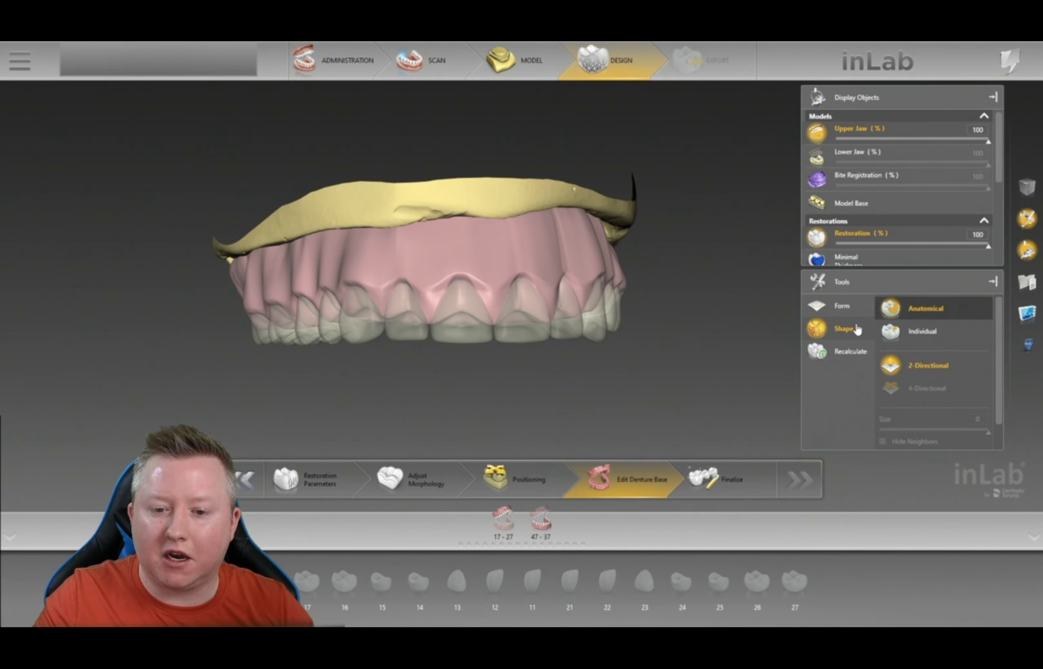
left_click(836, 336)
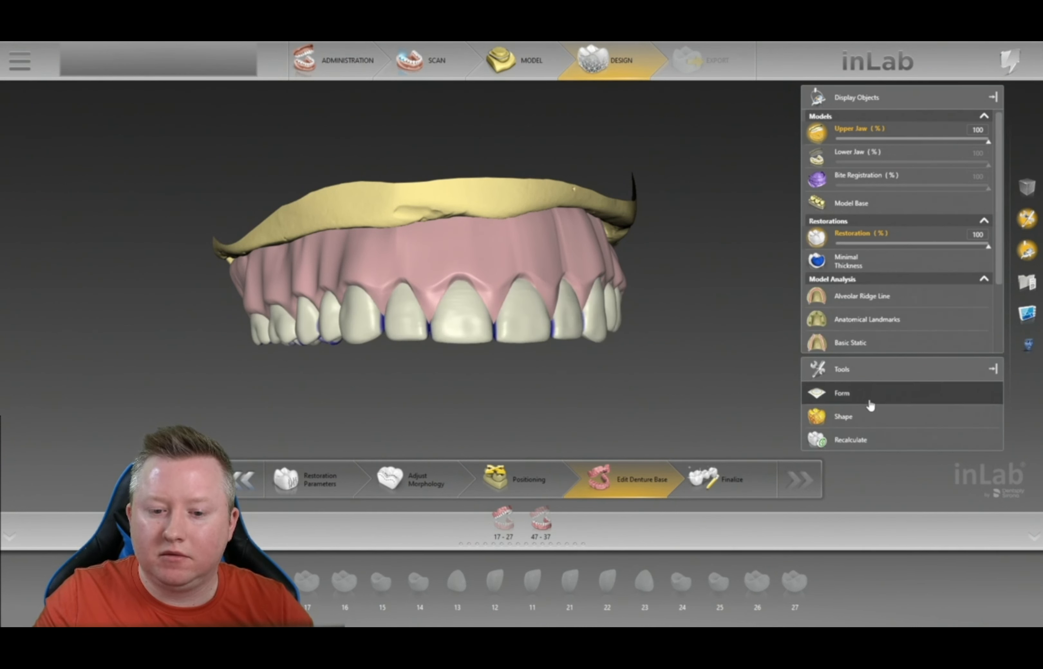
left_click(855, 418)
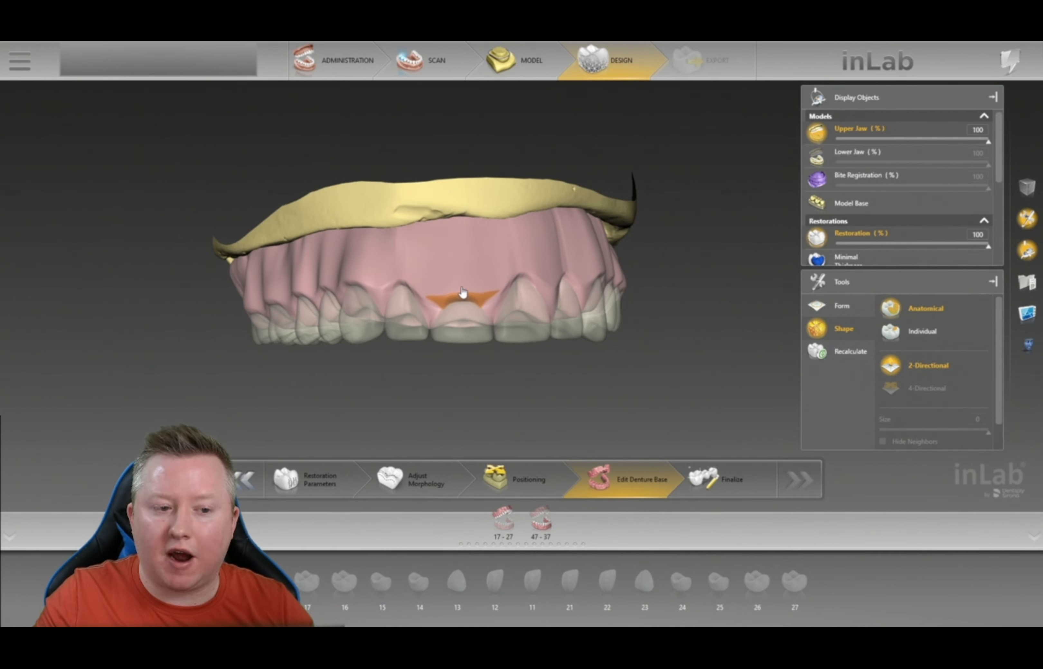
- Orbit the upper denture to inspect its right side, palate and occlusal surface
right_click_drag(704, 258, 552, 270)
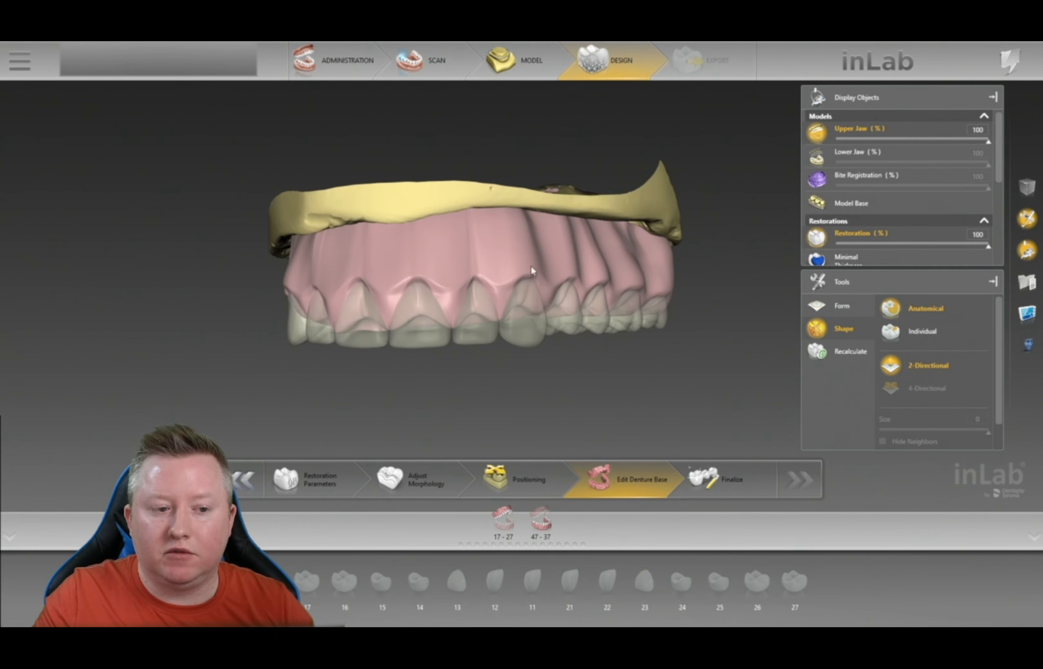
right_click_drag(501, 391, 507, 186)
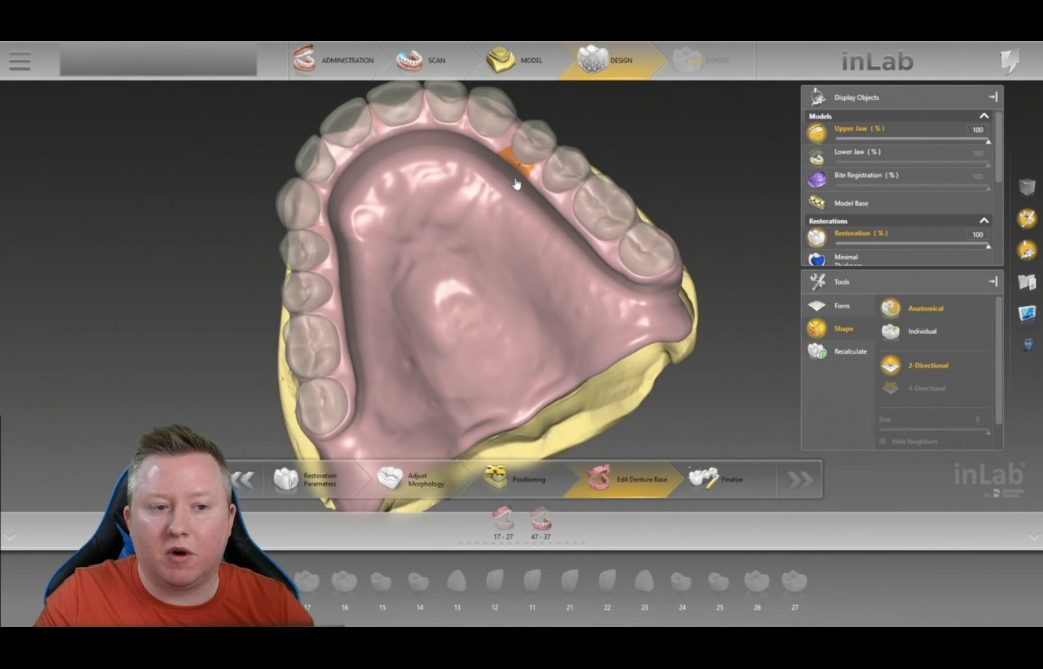
right_click_drag(682, 141, 510, 361)
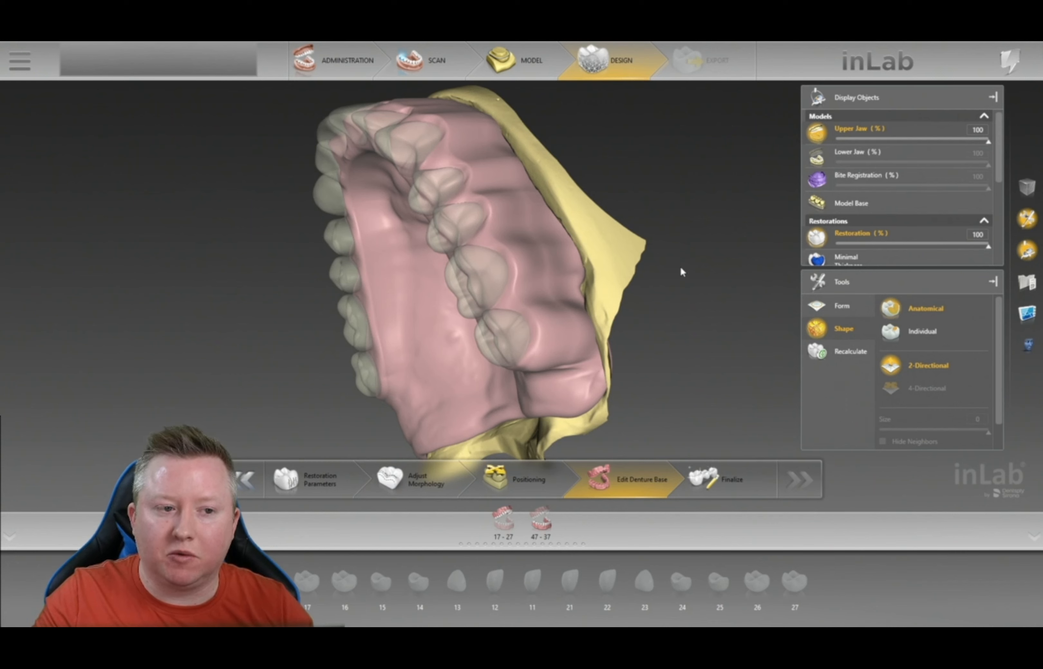
right_click_drag(667, 176, 706, 132)
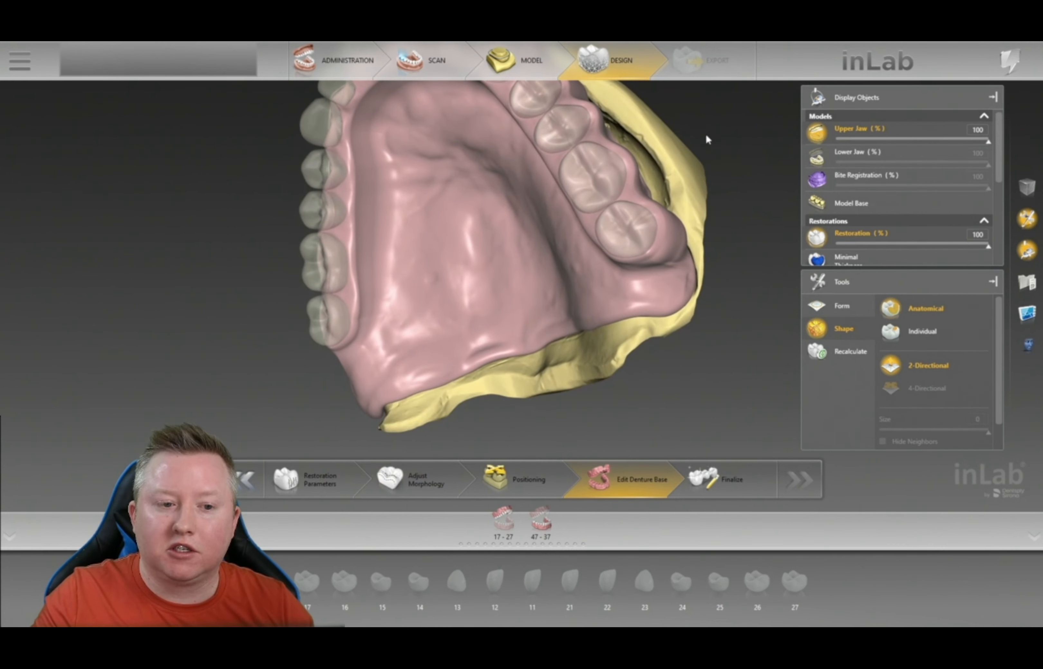
right_click(705, 133)
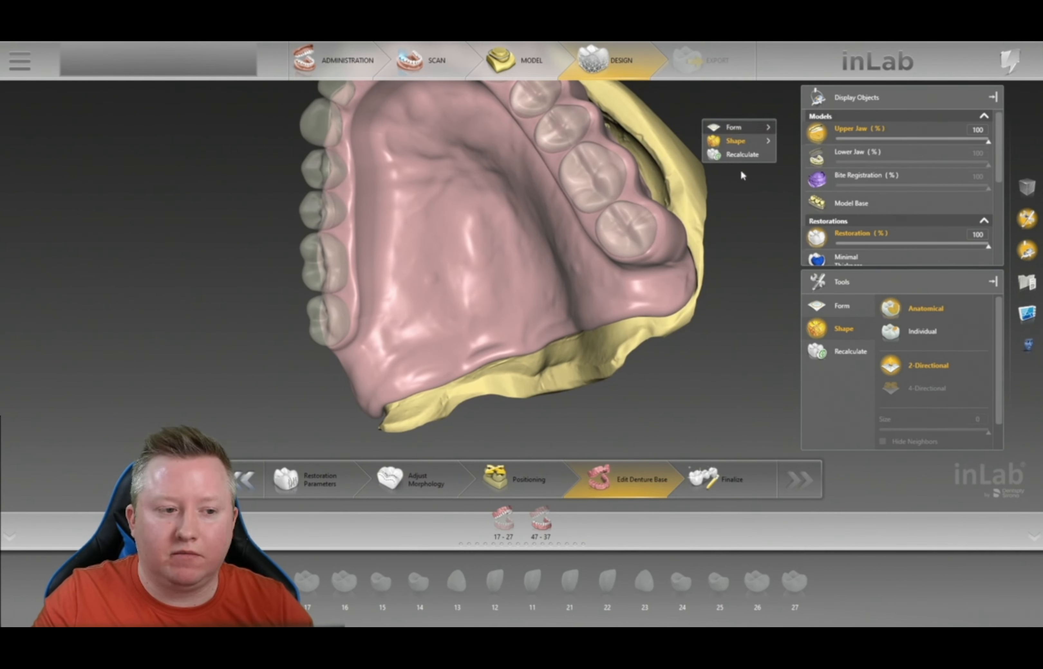
left_click(273, 326)
scroll(272, 321, "down", 3)
right_click_drag(273, 321, 442, 316)
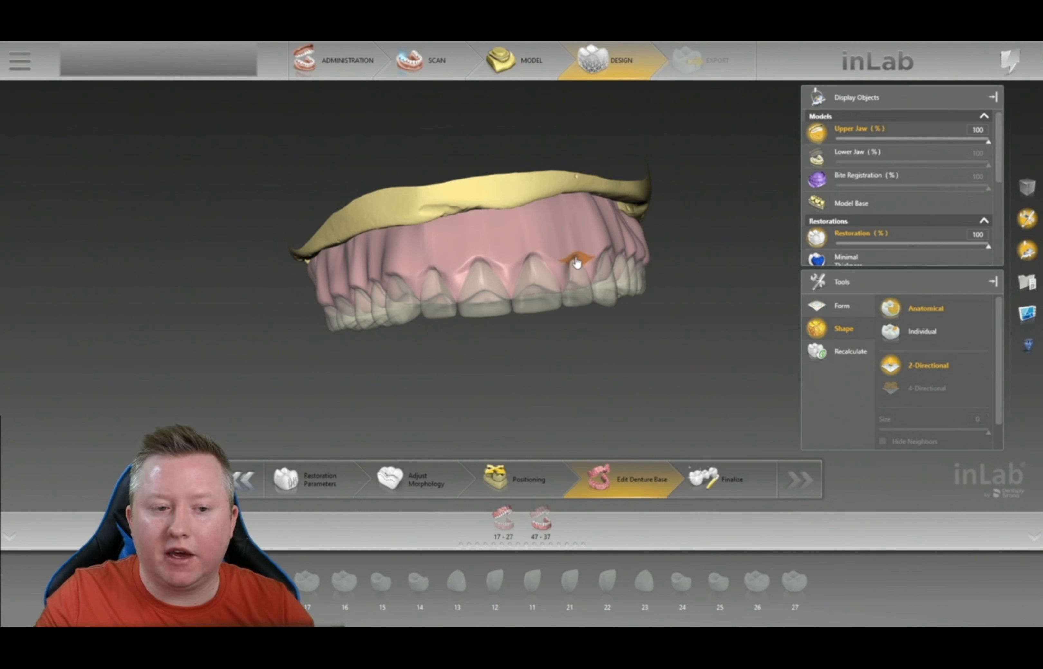
- Select Form > Smooth at 2.38 mm size and 55% strength
right_click_drag(578, 256, 555, 266)
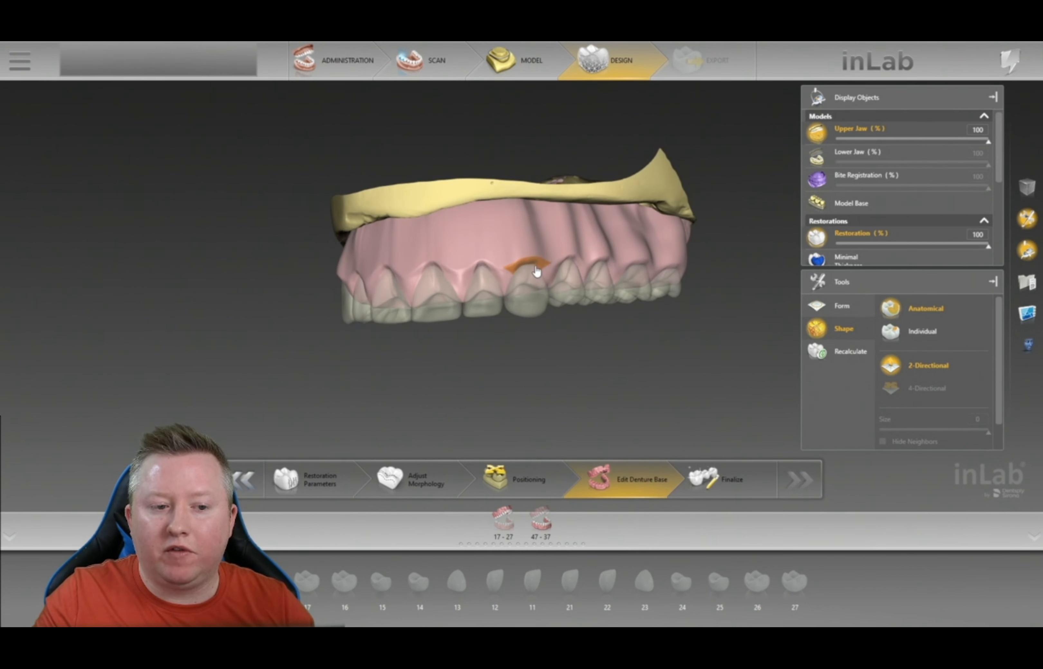
right_click_drag(710, 257, 619, 398)
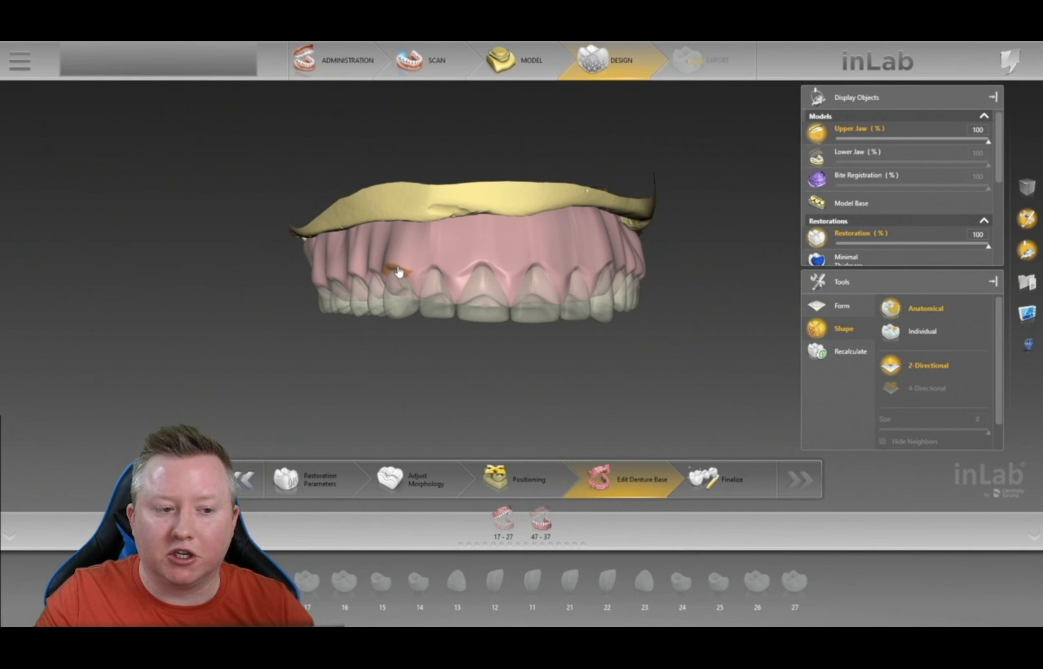
right_click_drag(696, 282, 687, 262)
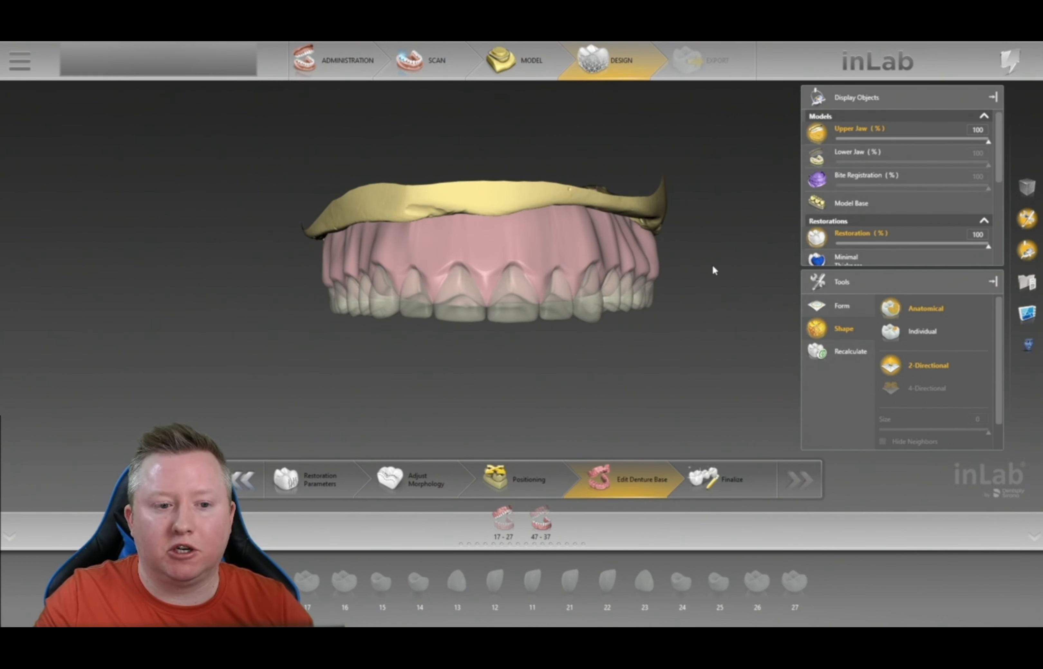
right_click(707, 233)
mouse_move(760, 240)
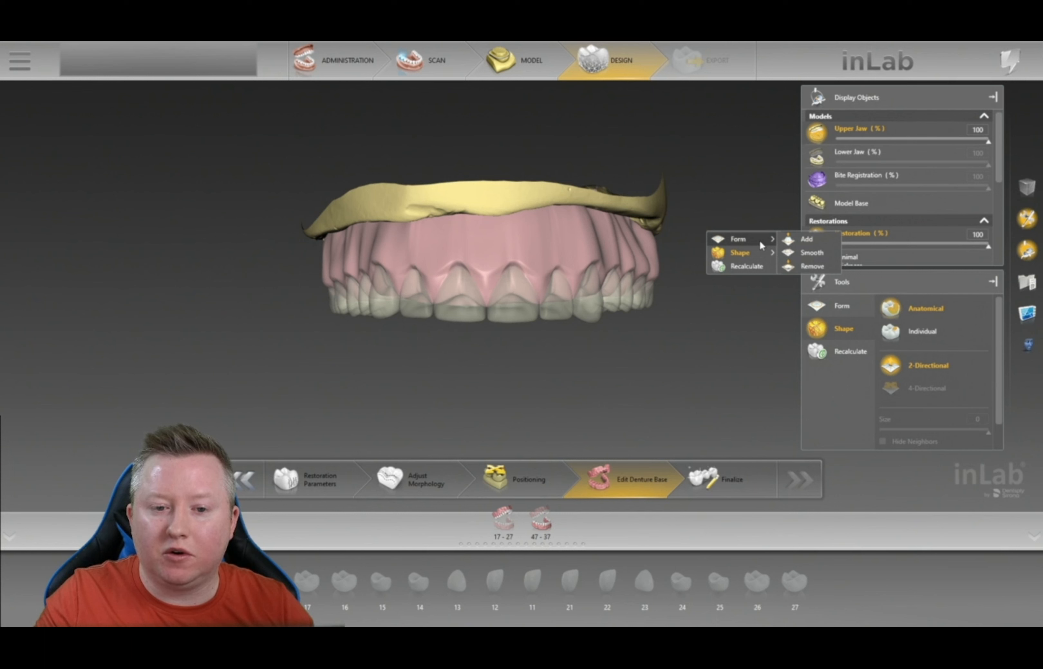
left_click(810, 252)
- Smooth the gum margins above the right central incisor, left lateral incisor, canine and premolars
scroll(678, 396, "up", 5)
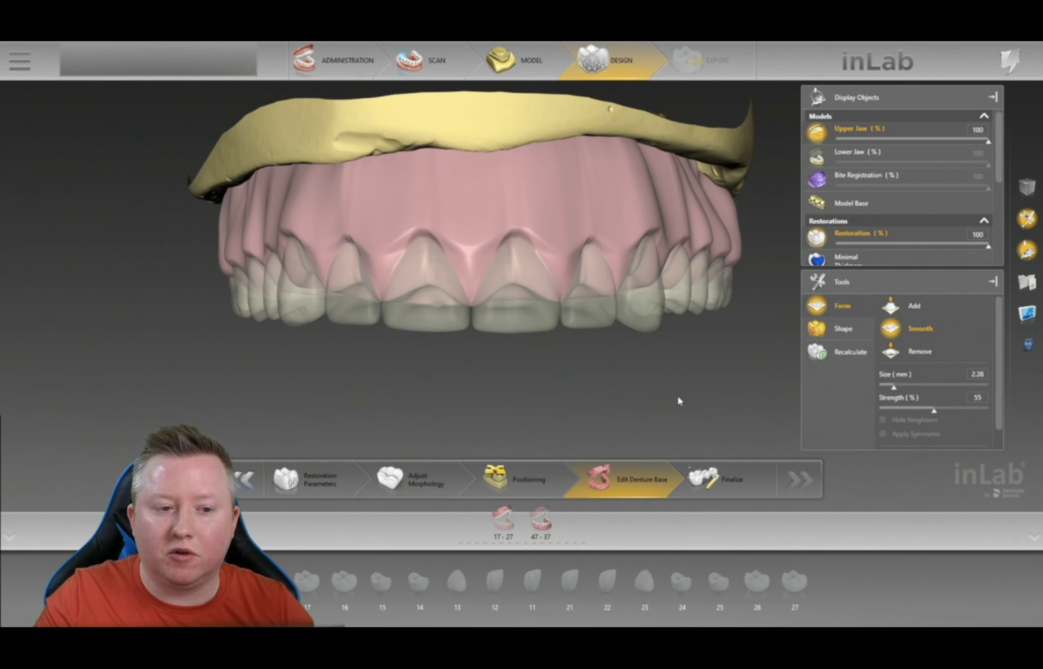
mouse_move(544, 238)
left_mouse_down()
mouse_move(526, 230)
mouse_move(495, 244)
mouse_move(541, 239)
mouse_move(456, 213)
mouse_move(415, 219)
mouse_move(415, 232)
mouse_move(261, 229)
left_mouse_up()
left_click_drag(614, 235, 607, 231)
mouse_move(668, 221)
left_mouse_down()
mouse_move(702, 234)
mouse_move(661, 234)
left_mouse_up()
scroll(738, 223, "down", 3)
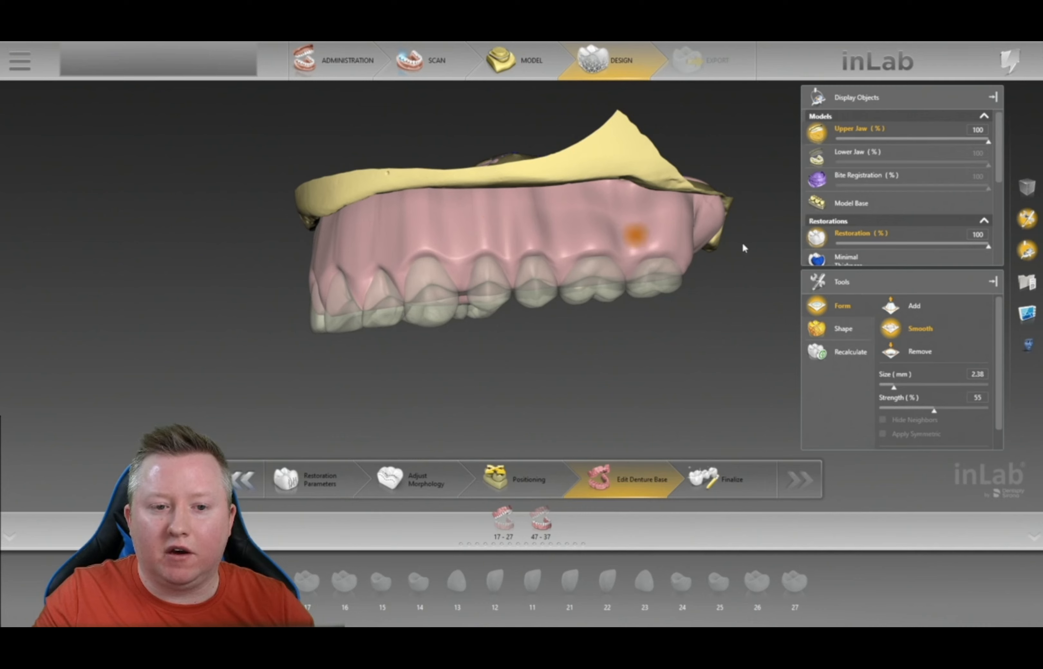
- Rotate the denture to a below-front view and switch to the Add form tool
left_click_drag(733, 296, 621, 368)
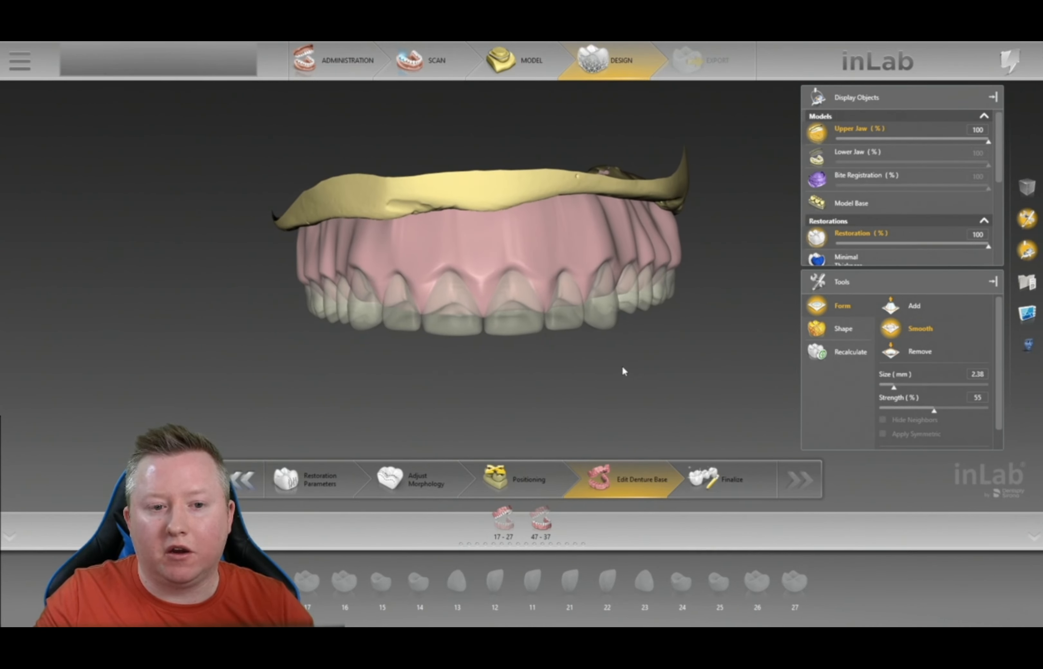
left_click_drag(753, 278, 714, 259)
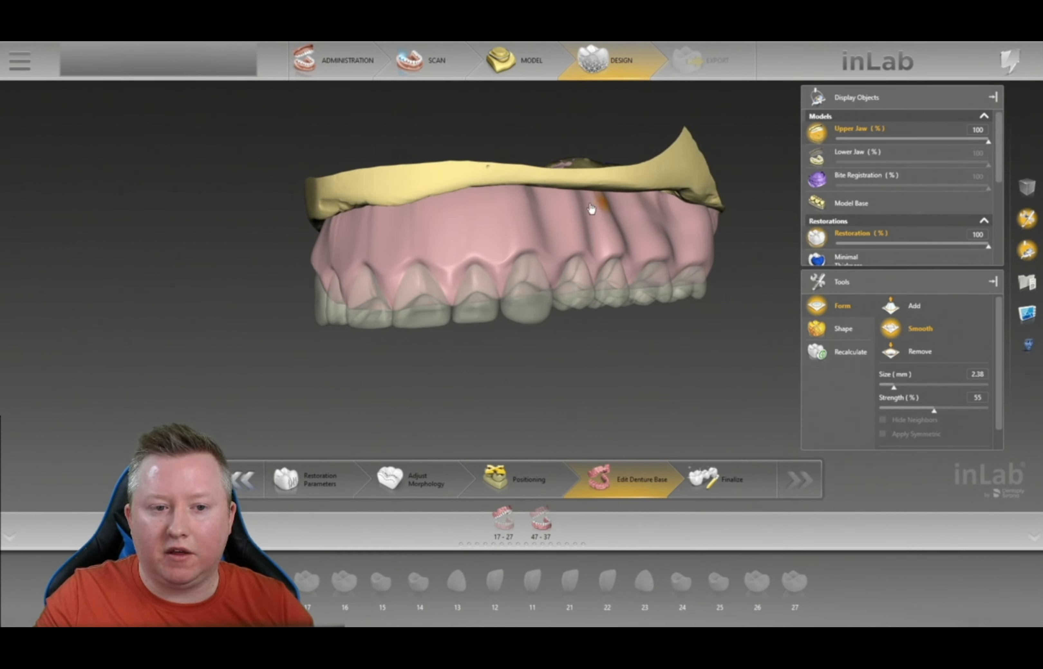
mouse_move(729, 230)
left_mouse_down()
mouse_move(745, 248)
mouse_move(701, 245)
mouse_move(685, 270)
mouse_move(696, 332)
mouse_move(634, 305)
left_mouse_up()
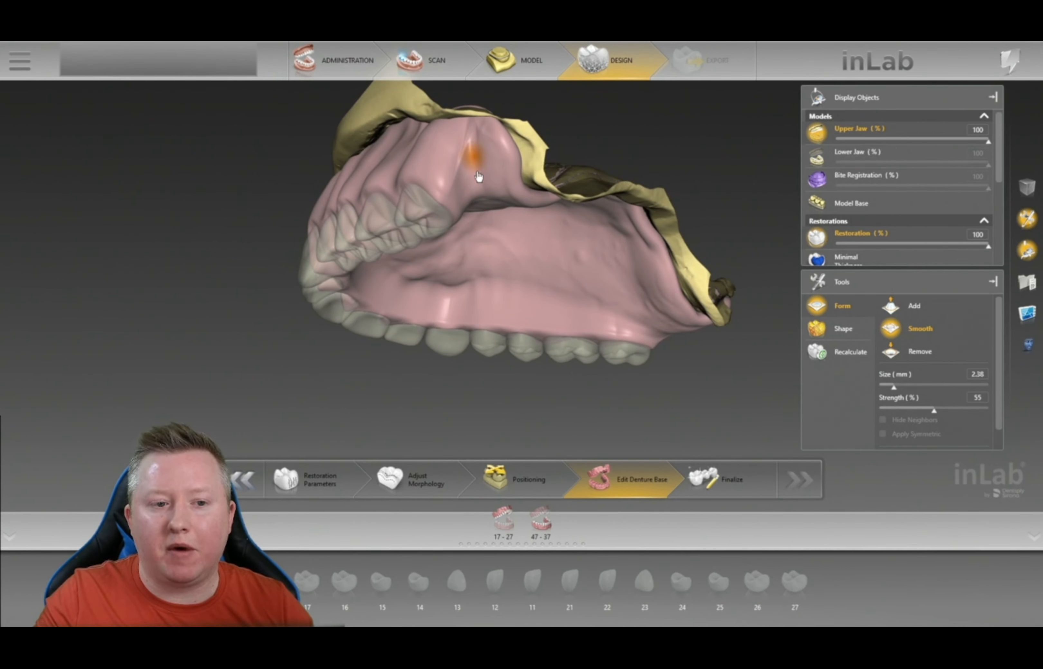
scroll(641, 157, "up", 3)
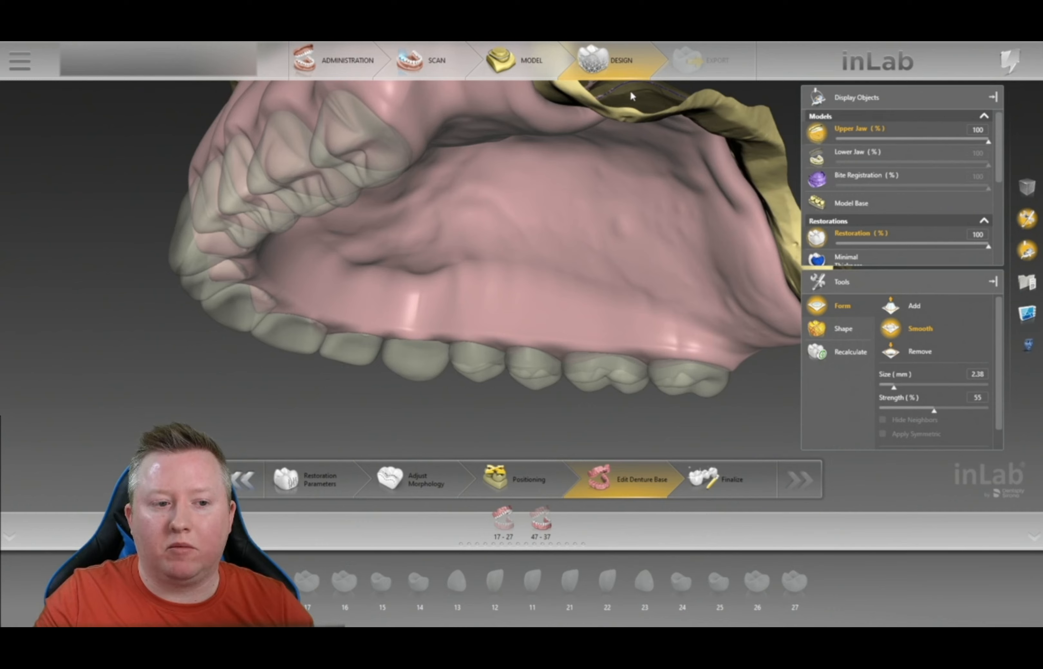
left_click_drag(630, 90, 654, 205)
right_click(656, 206)
mouse_move(703, 216)
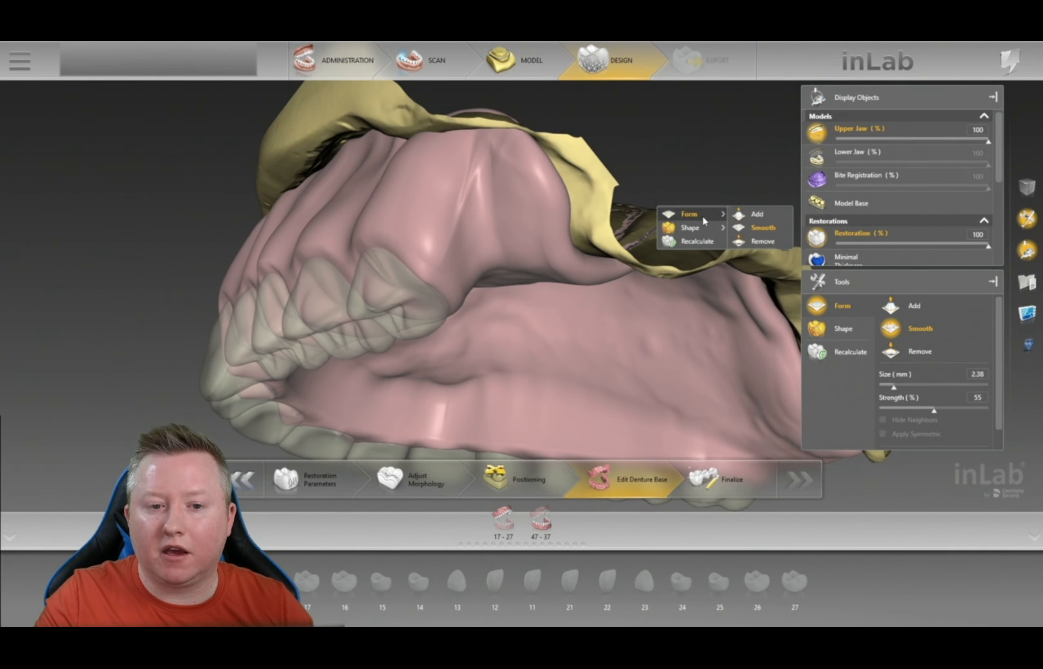
left_click(770, 214)
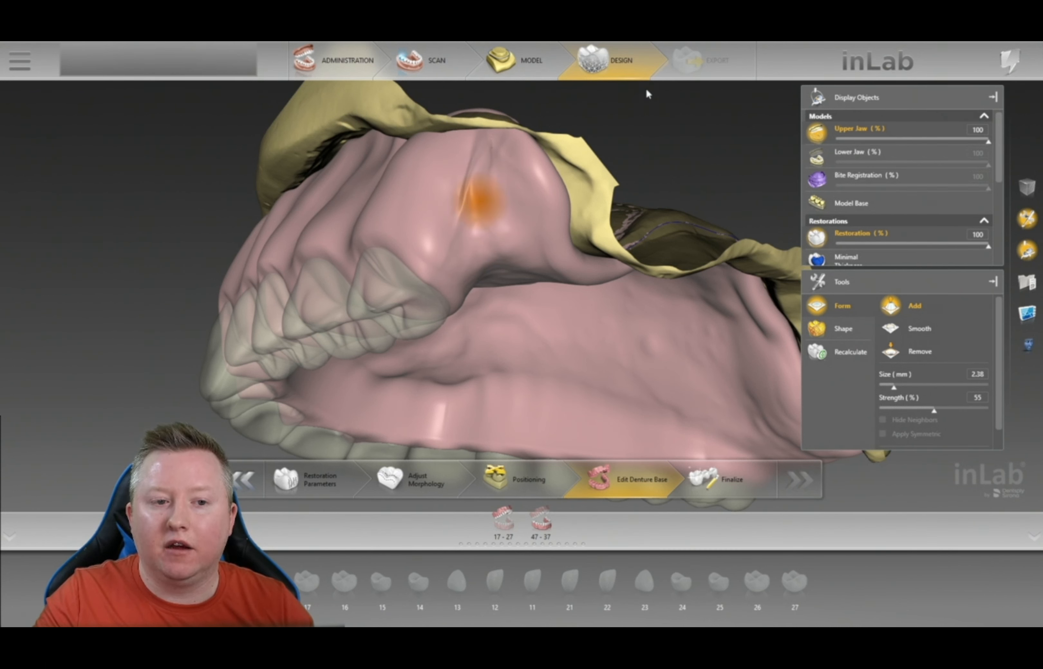
- Switch back to Smooth and smooth away the crease near the ridge top
right_click(645, 132)
mouse_move(680, 145)
left_click(747, 153)
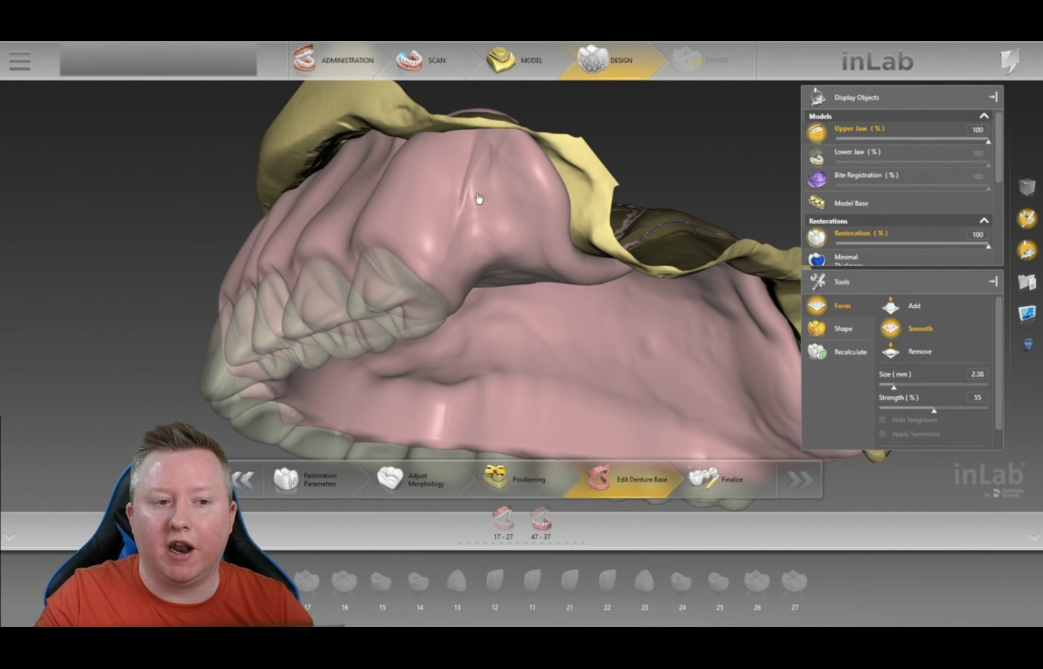
mouse_move(480, 147)
left_mouse_down()
mouse_move(512, 162)
mouse_move(465, 217)
mouse_move(450, 269)
mouse_move(469, 264)
mouse_move(489, 168)
mouse_move(549, 209)
mouse_move(503, 253)
mouse_move(472, 192)
mouse_move(475, 207)
left_mouse_up()
scroll(738, 189, "down", 4)
- View the whole arch and set the Smooth brush size to 3.73 mm
mouse_move(554, 225)
left_mouse_down()
mouse_move(608, 235)
mouse_move(615, 252)
left_mouse_up()
mouse_move(614, 256)
right_mouse_down()
mouse_move(694, 239)
mouse_move(713, 320)
mouse_move(605, 197)
mouse_move(458, 166)
mouse_move(517, 167)
right_mouse_up()
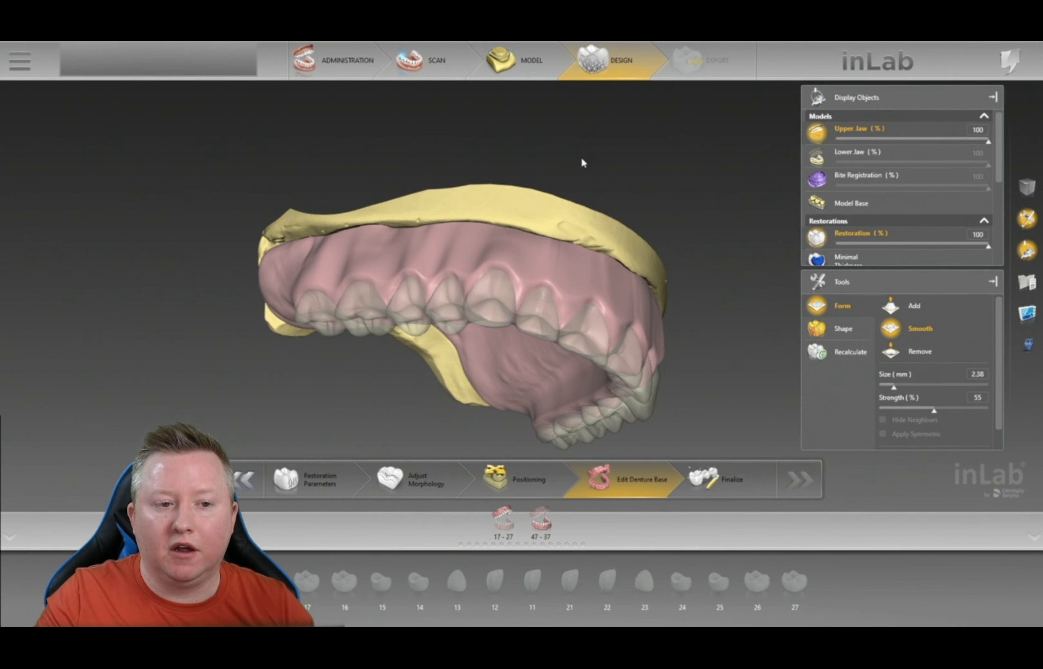
right_click_drag(579, 166, 583, 110)
right_click(567, 215)
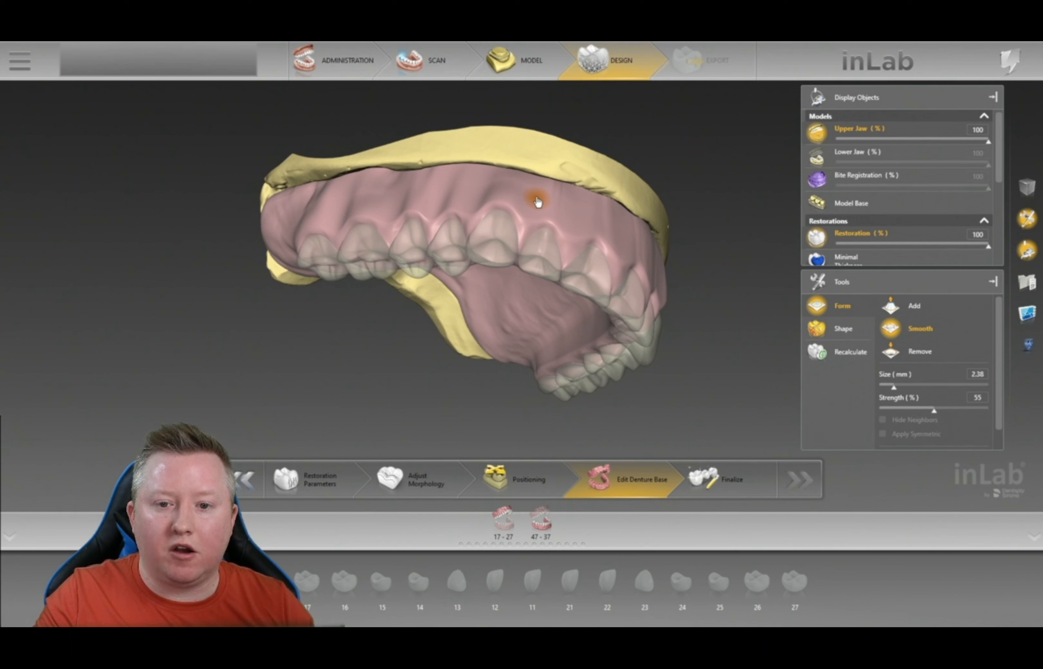
mouse_move(538, 205)
middle_mouse_down()
mouse_move(550, 137)
mouse_move(548, 187)
mouse_move(545, 116)
mouse_move(535, 200)
mouse_move(533, 110)
middle_mouse_up()
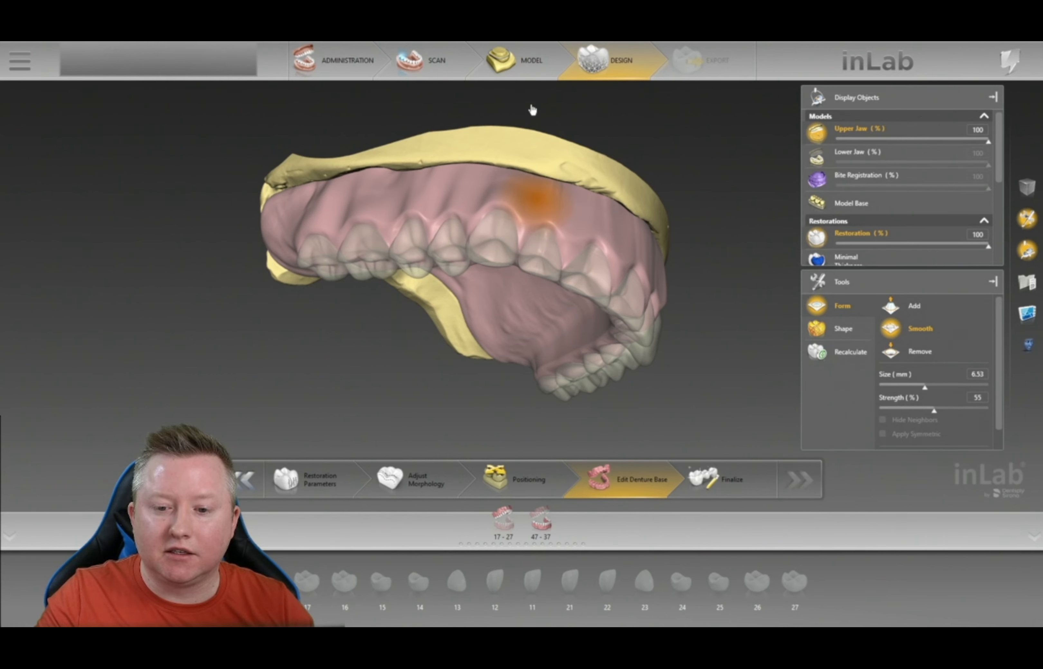
right_click_drag(532, 74, 531, 168)
- Resize the Smooth brush to 10.45 mm at 55% strength over the palate
left_click(736, 216)
scroll(664, 330, "up", 5)
mouse_move(408, 399)
left_mouse_down()
mouse_move(425, 324)
mouse_move(464, 261)
left_mouse_up()
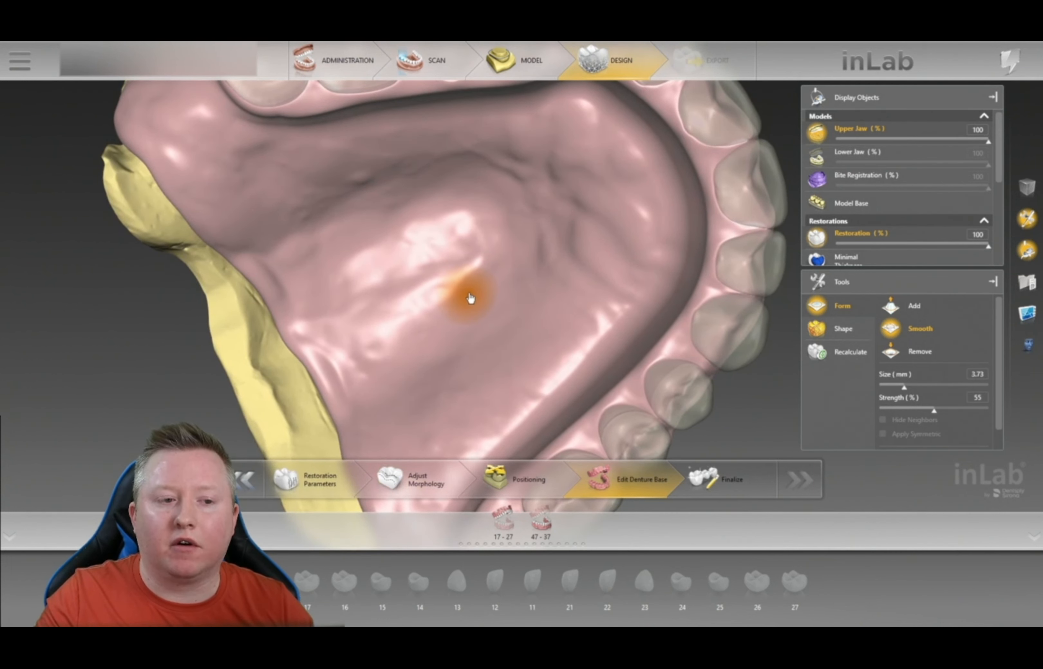
mouse_move(471, 294)
right_mouse_down()
mouse_move(457, 44)
mouse_move(473, 161)
mouse_move(473, 149)
right_mouse_up()
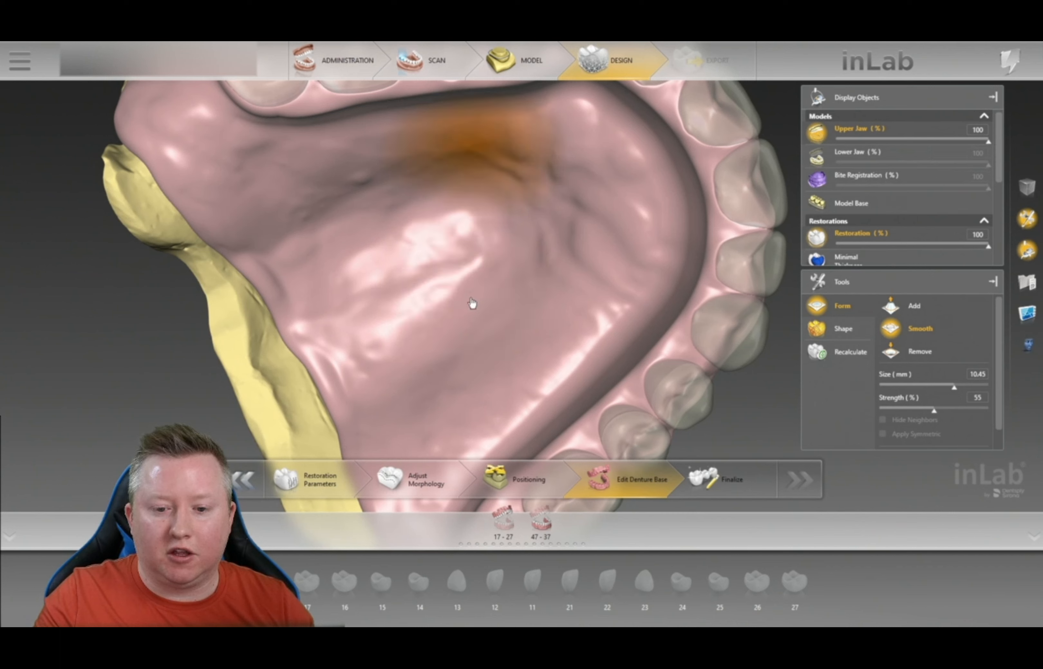
right_click(474, 314)
left_click(370, 350)
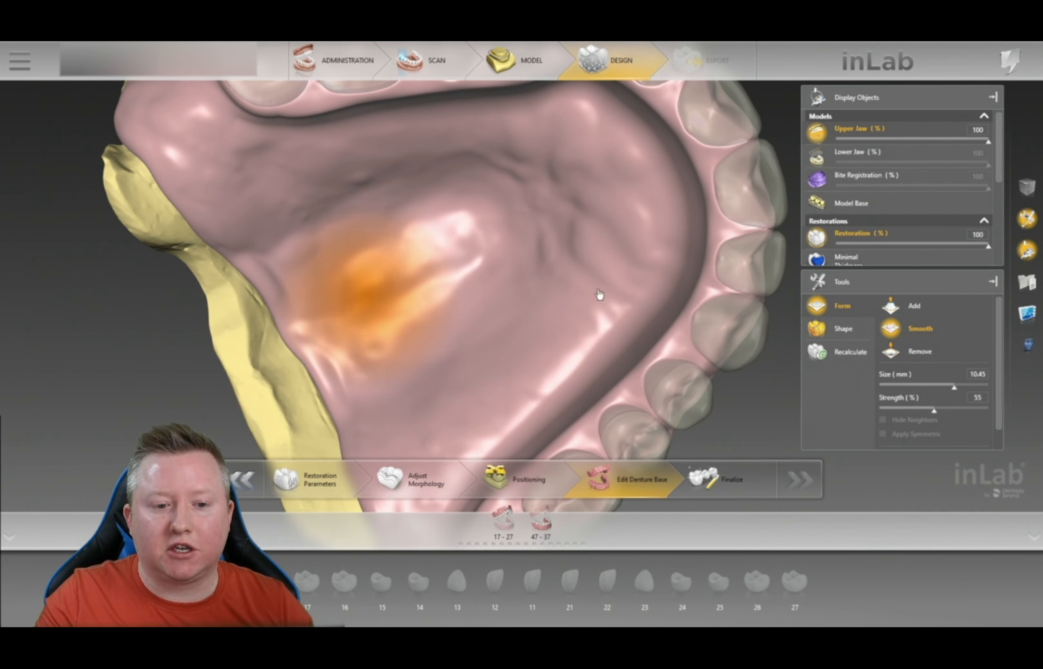
scroll(733, 410, "down", 5)
- Orbit the upper denture through cheek-side, occlusal and level front views to check the gum
left_click_drag(695, 335, 550, 350)
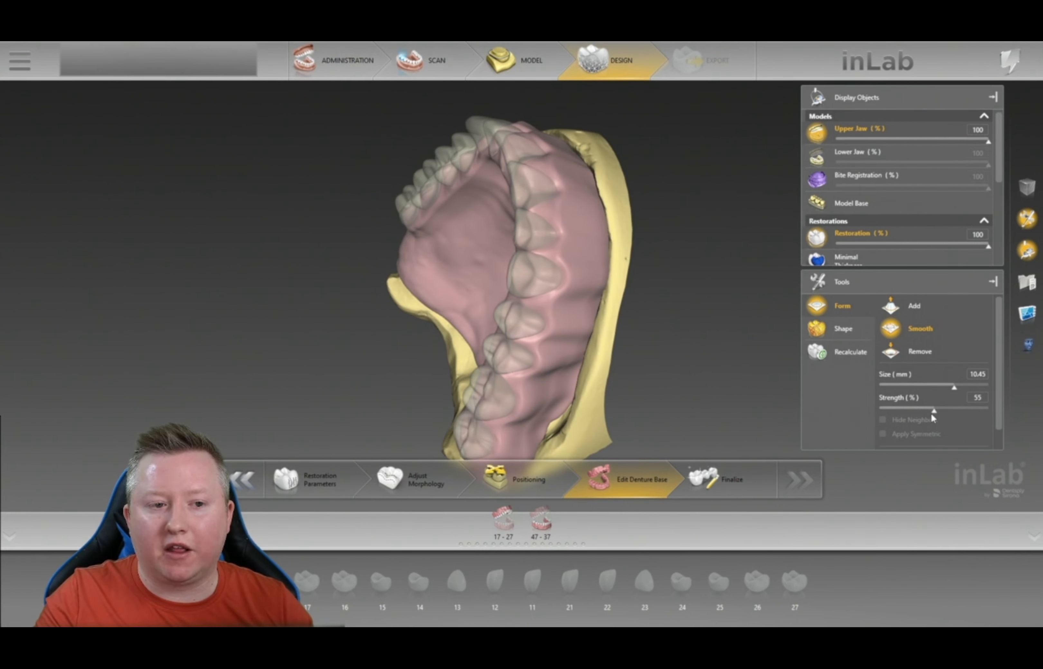
mouse_move(620, 140)
right_mouse_down()
mouse_move(621, 196)
mouse_move(512, 310)
right_mouse_up()
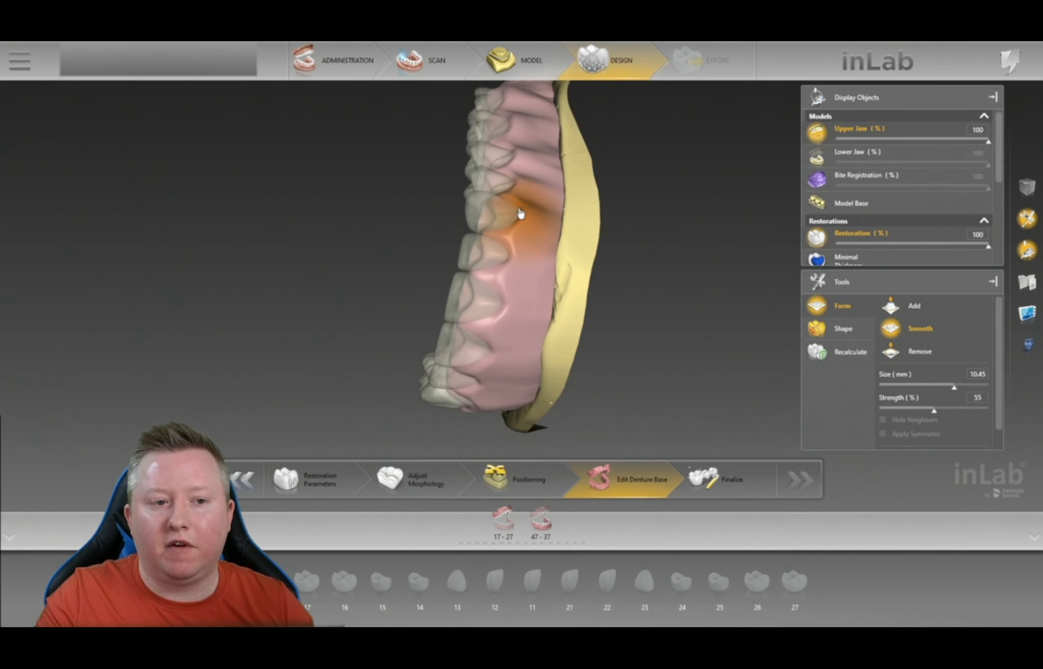
mouse_move(522, 140)
right_mouse_down()
mouse_move(646, 203)
mouse_move(625, 247)
mouse_move(575, 220)
right_mouse_up()
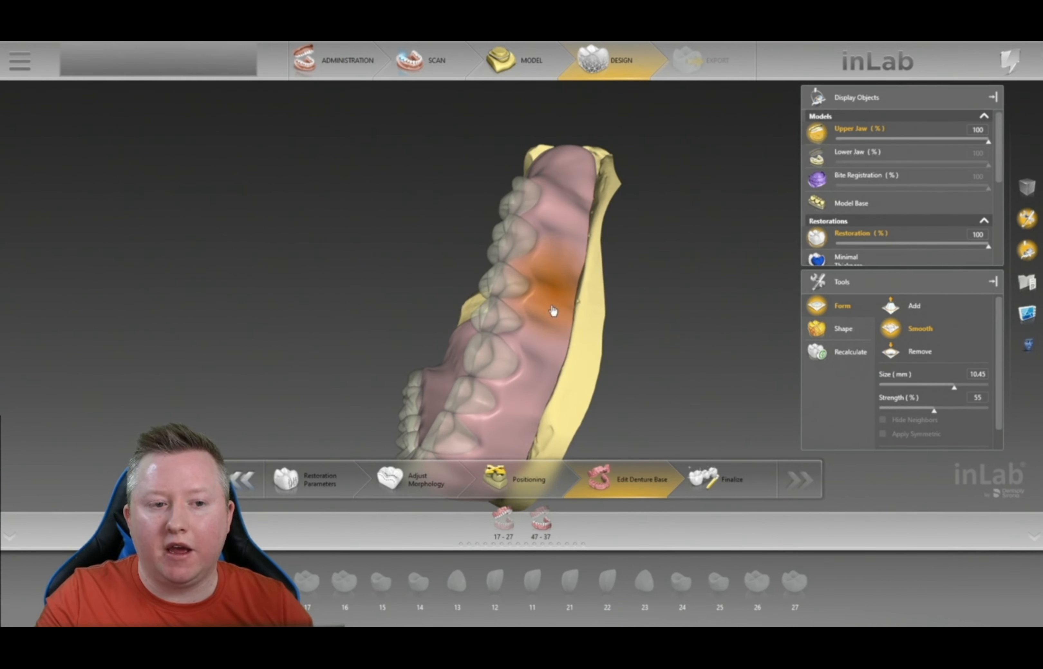
right_click_drag(731, 294, 715, 279)
right_click_drag(349, 295, 418, 371)
right_click_drag(771, 331, 677, 365)
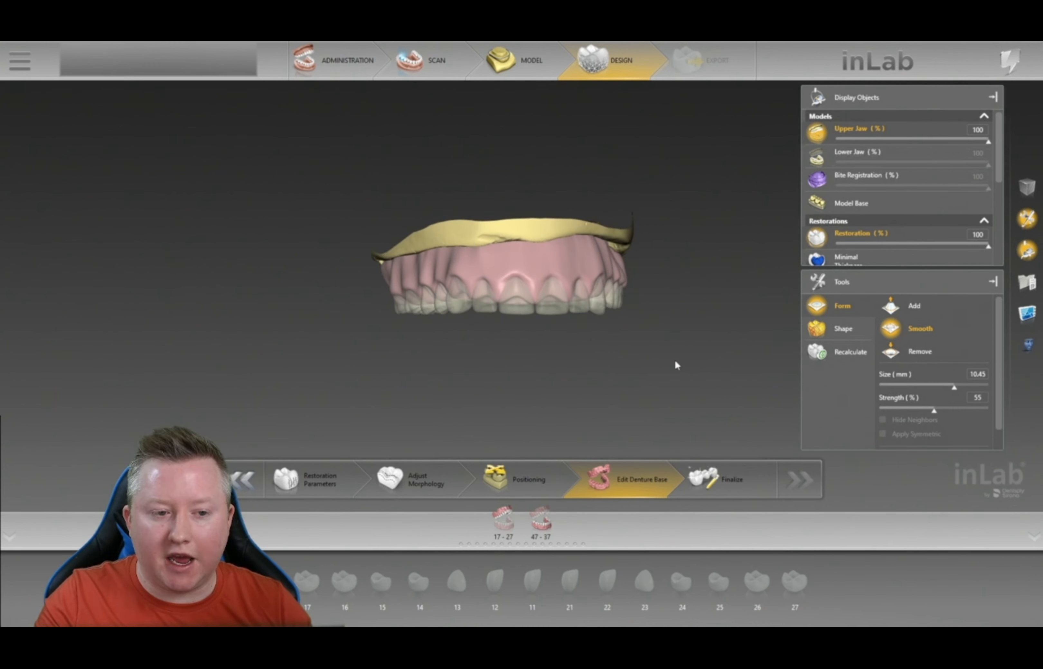
scroll(637, 386, "up", 3)
scroll(635, 383, "up", 2)
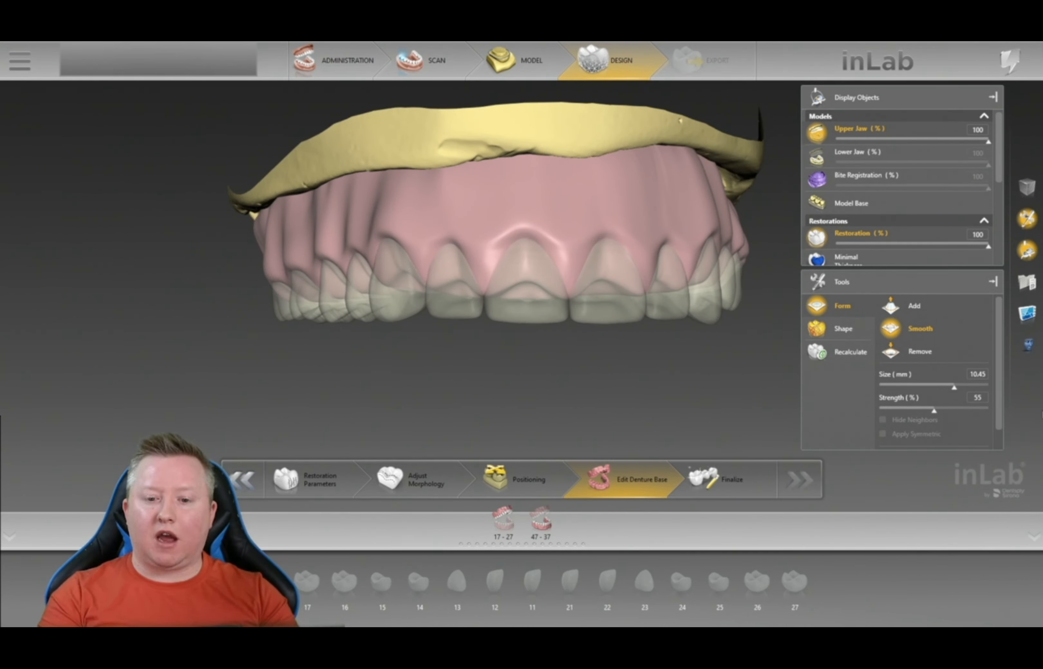
scroll(914, 361, "down", 1)
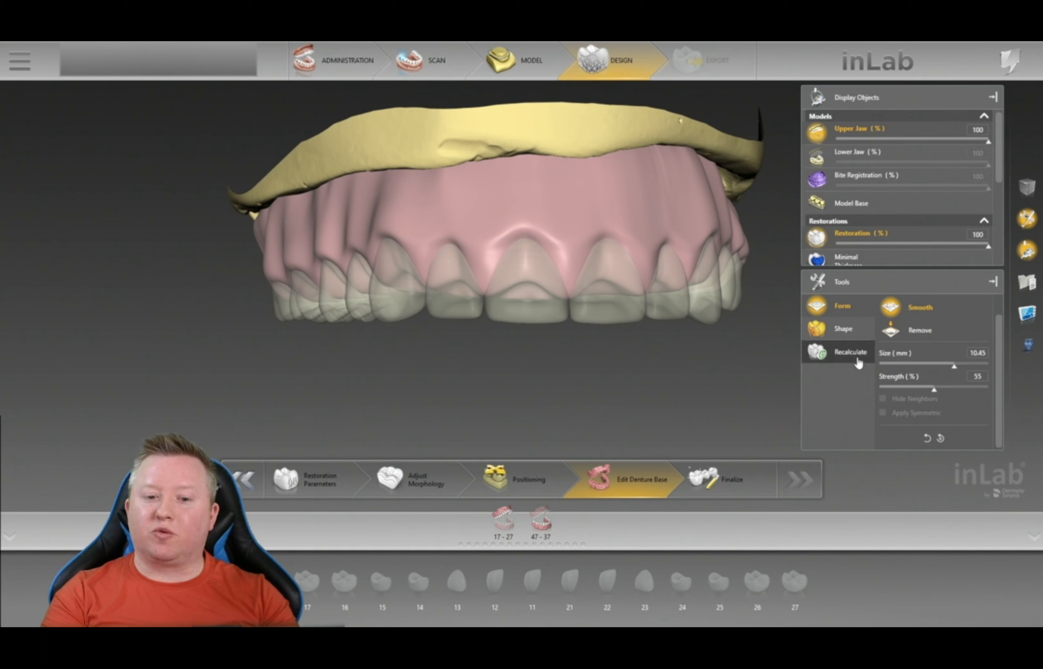
- Recalculate the upper denture base, then orbit the lower denture through side, frontal and top views
left_click(844, 353)
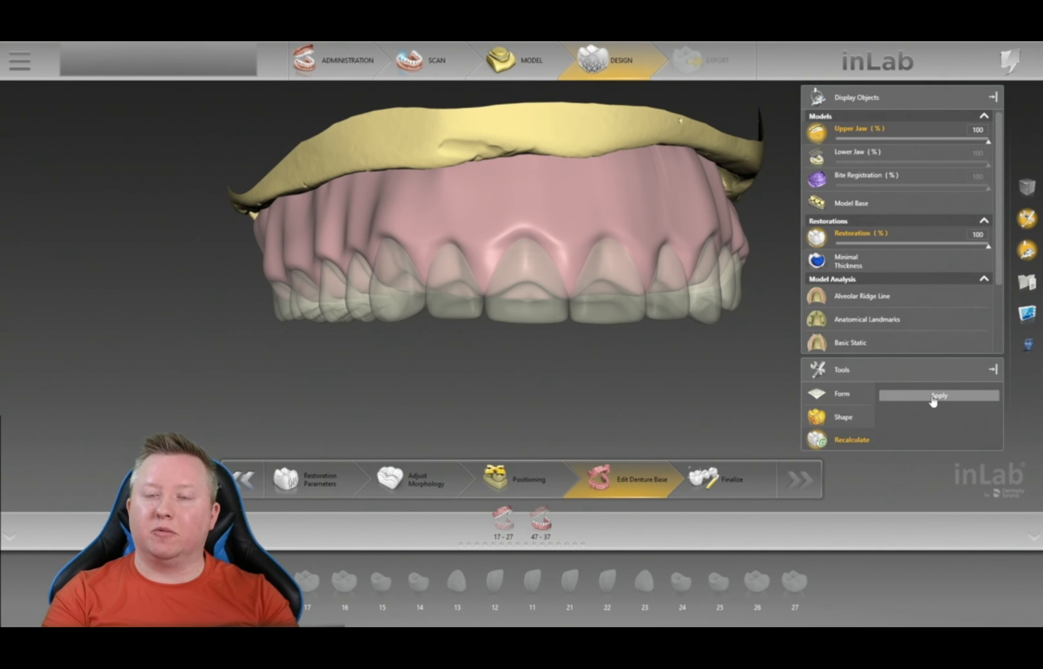
left_click_drag(493, 361, 491, 400)
mouse_move(739, 382)
left_mouse_down()
mouse_move(737, 374)
mouse_move(719, 386)
left_mouse_up()
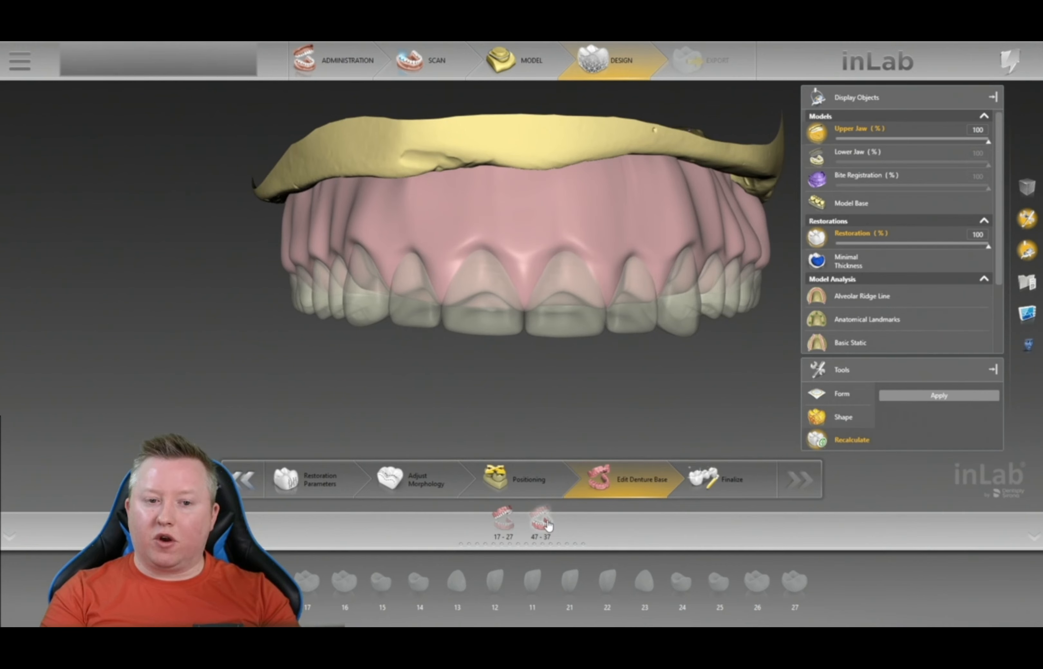
left_click_drag(721, 349, 577, 341)
left_click_drag(674, 221, 500, 182)
left_click_drag(670, 163, 698, 203)
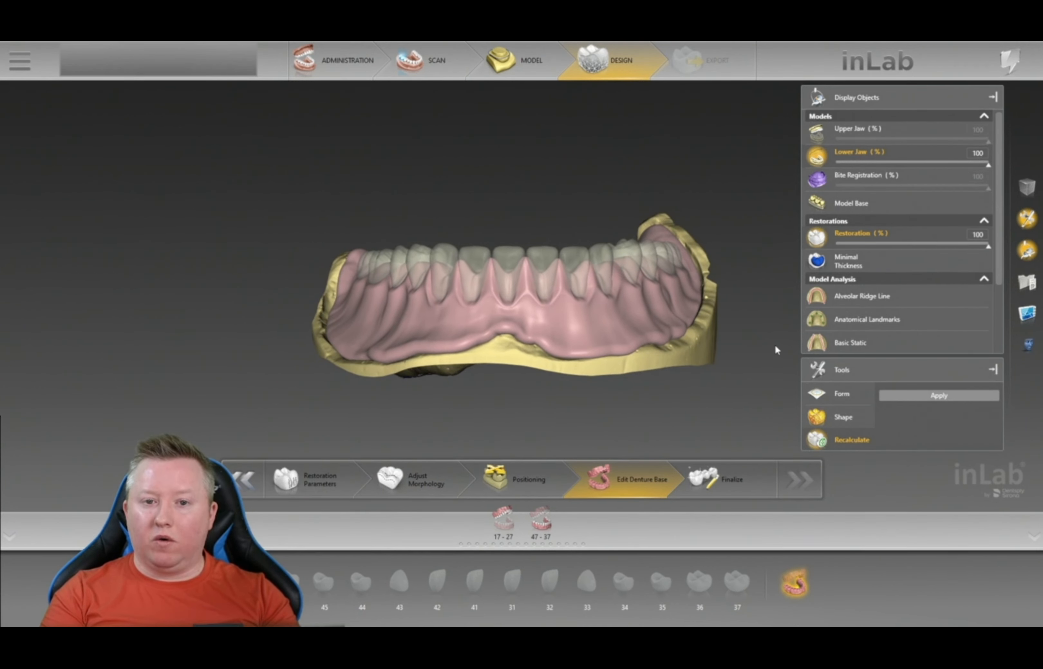
left_click_drag(523, 117, 524, 158)
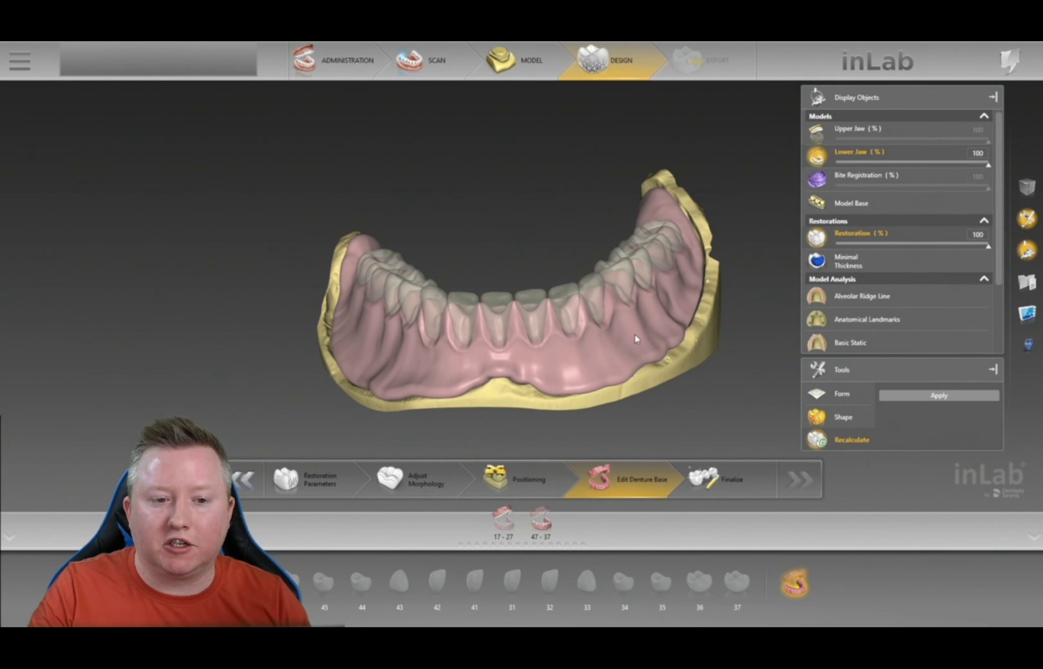
- Enter Finalize, show the upper jaw with the lower, and check the bite from front and sides
left_click(738, 485)
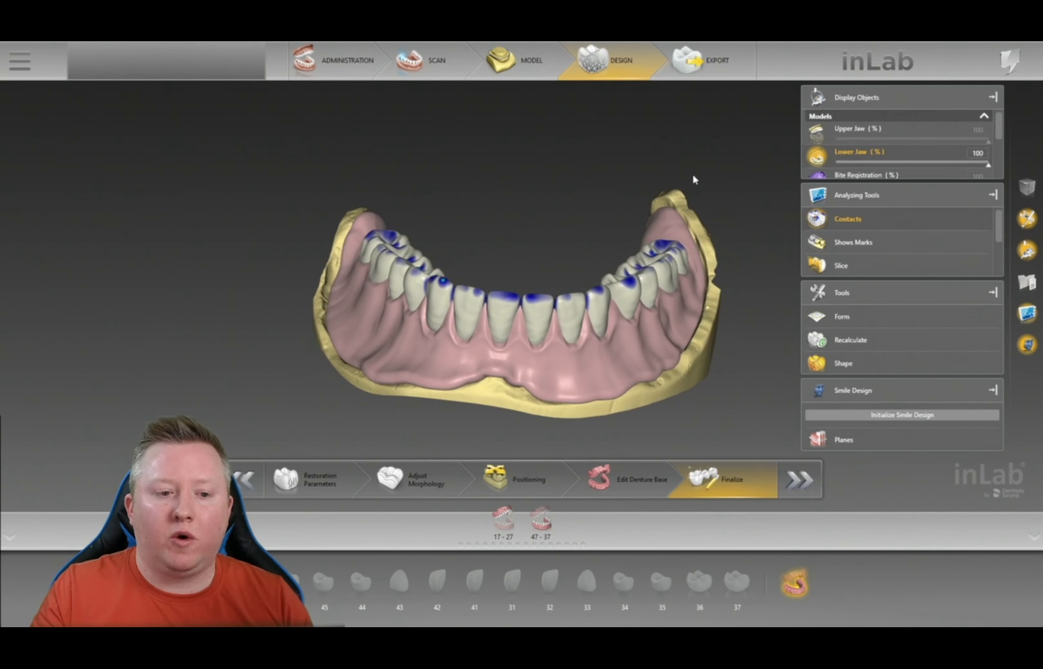
right_click_drag(532, 202, 531, 232)
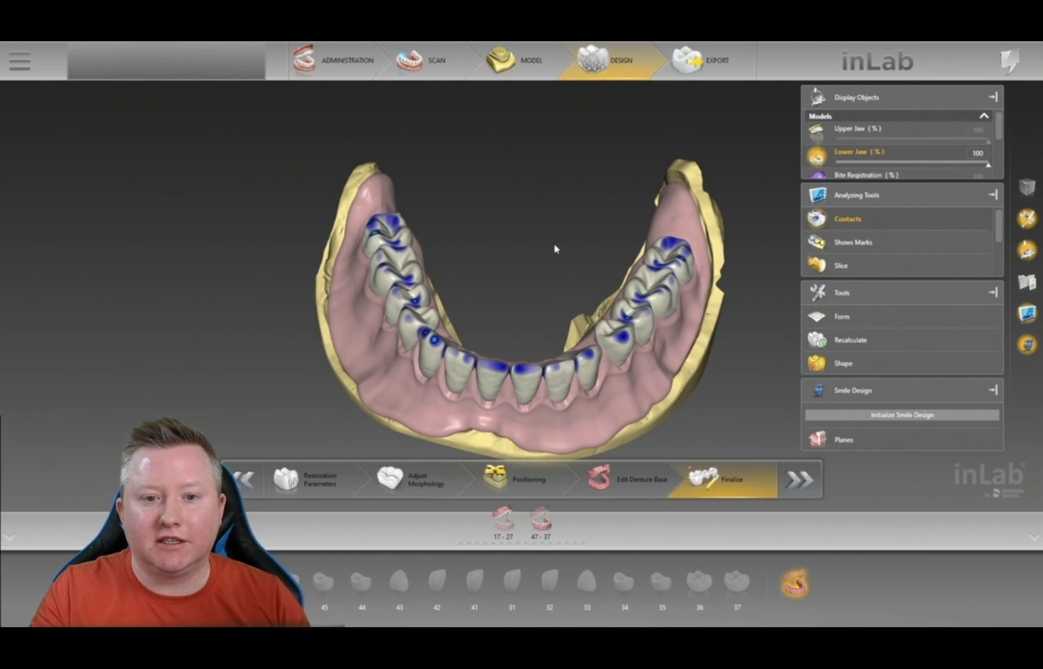
left_click(827, 138)
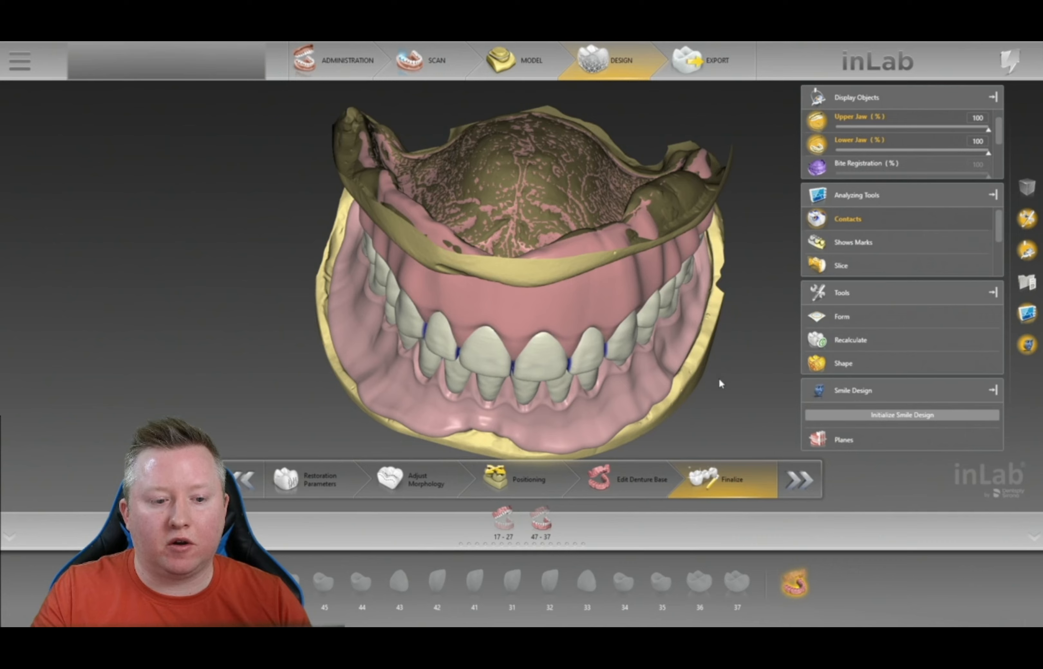
right_click_drag(562, 420, 577, 376)
right_click_drag(734, 310, 699, 342)
right_click_drag(418, 367, 601, 217)
right_click_drag(753, 269, 705, 260)
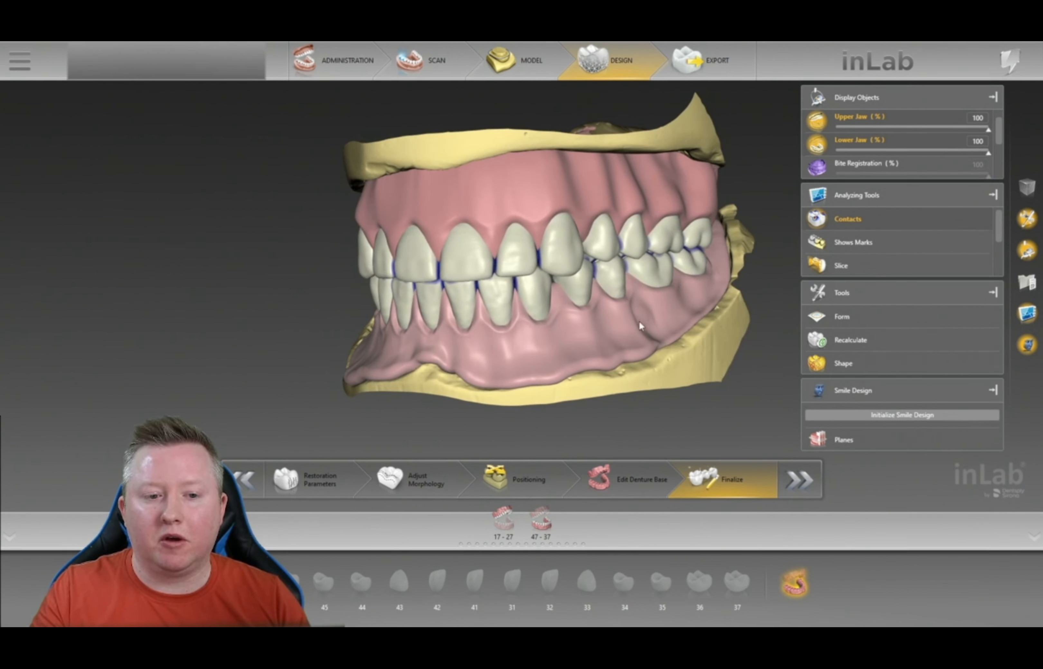
right_click_drag(731, 297, 753, 306)
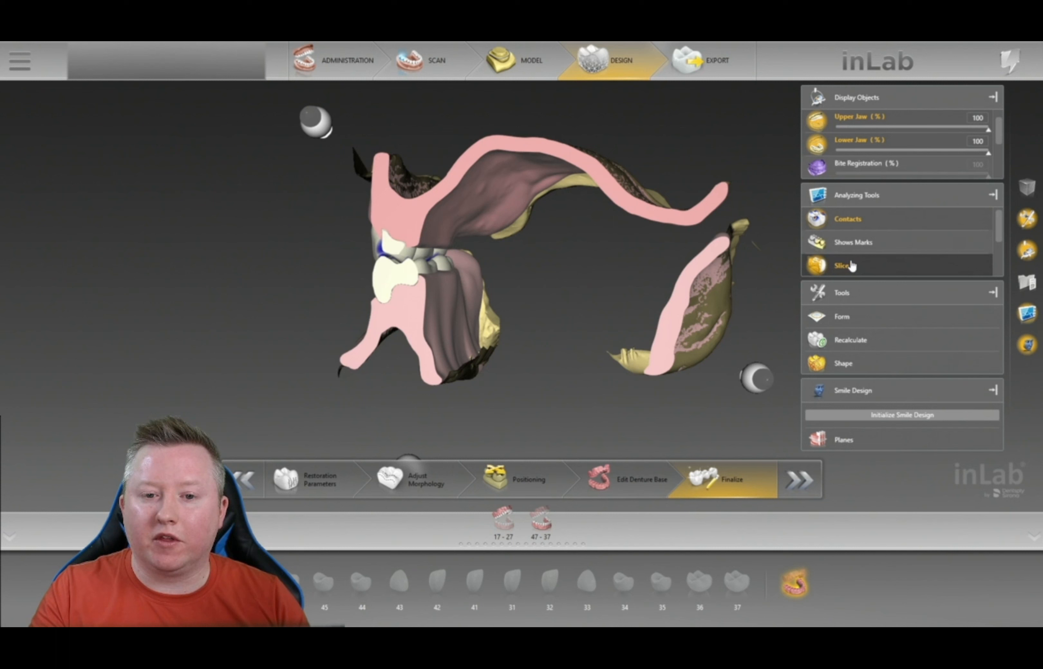
scroll(890, 248, "down", 2)
scroll(890, 247, "up", 2)
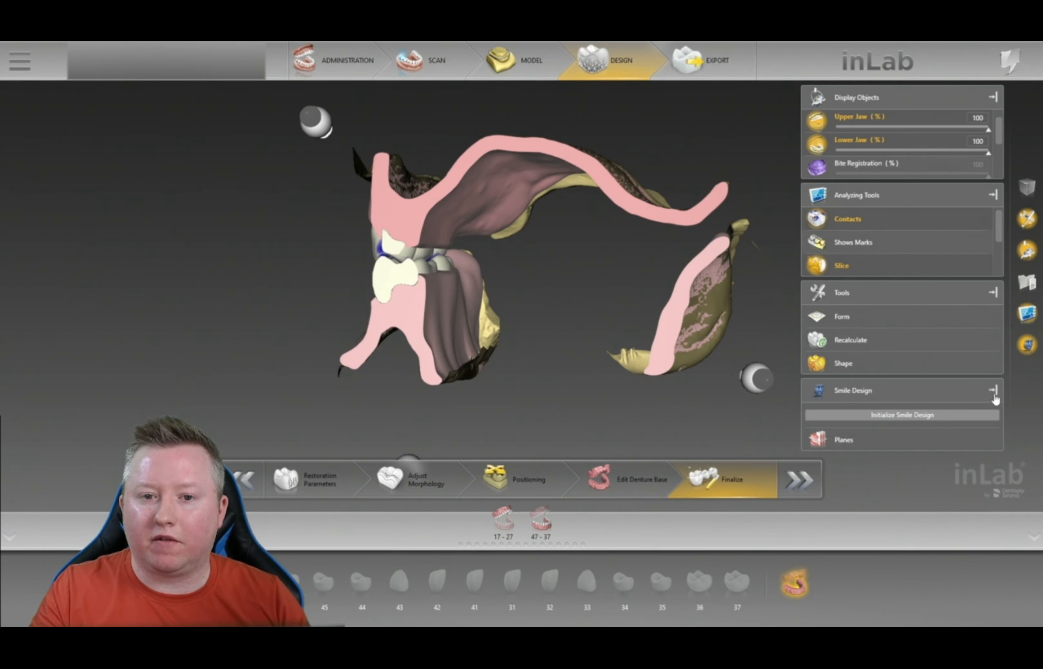
left_click(993, 395)
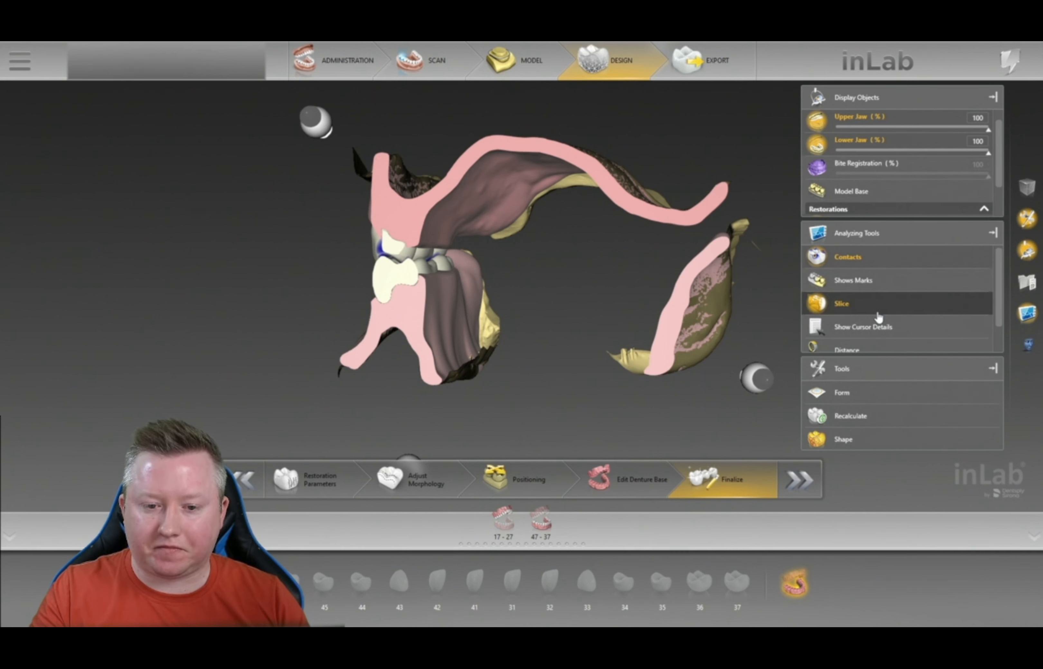
scroll(877, 316, "down", 2)
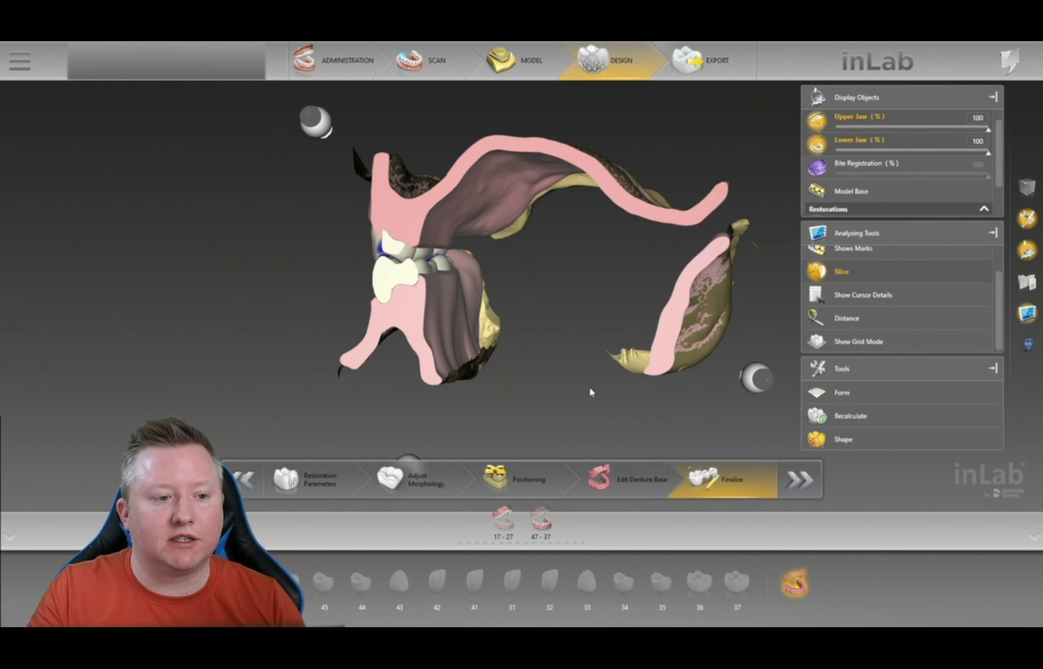
left_click_drag(556, 289, 630, 290)
left_click_drag(451, 128, 519, 148)
left_click_drag(738, 246, 532, 287)
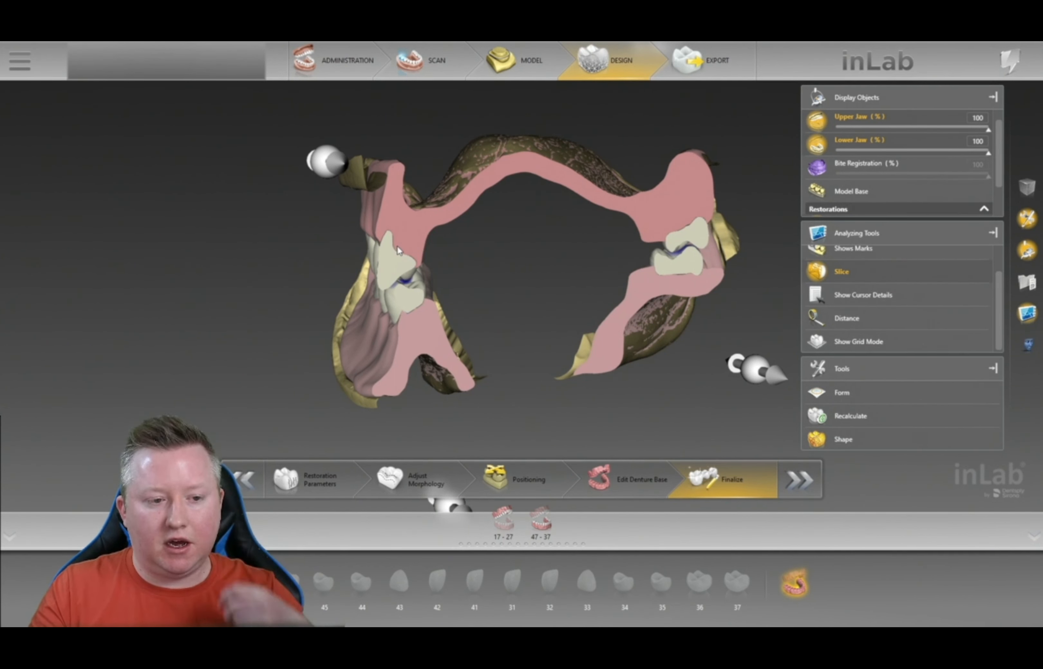
left_click(877, 277)
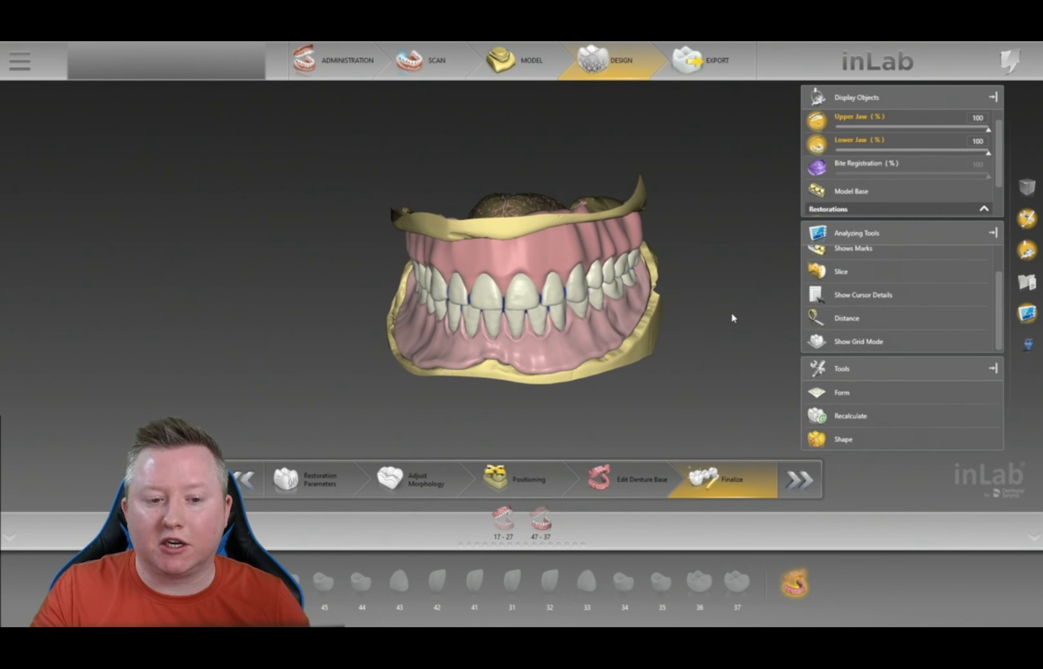
- Switch the model's quick edit tool to Form > Smooth
right_click(689, 305)
mouse_move(737, 310)
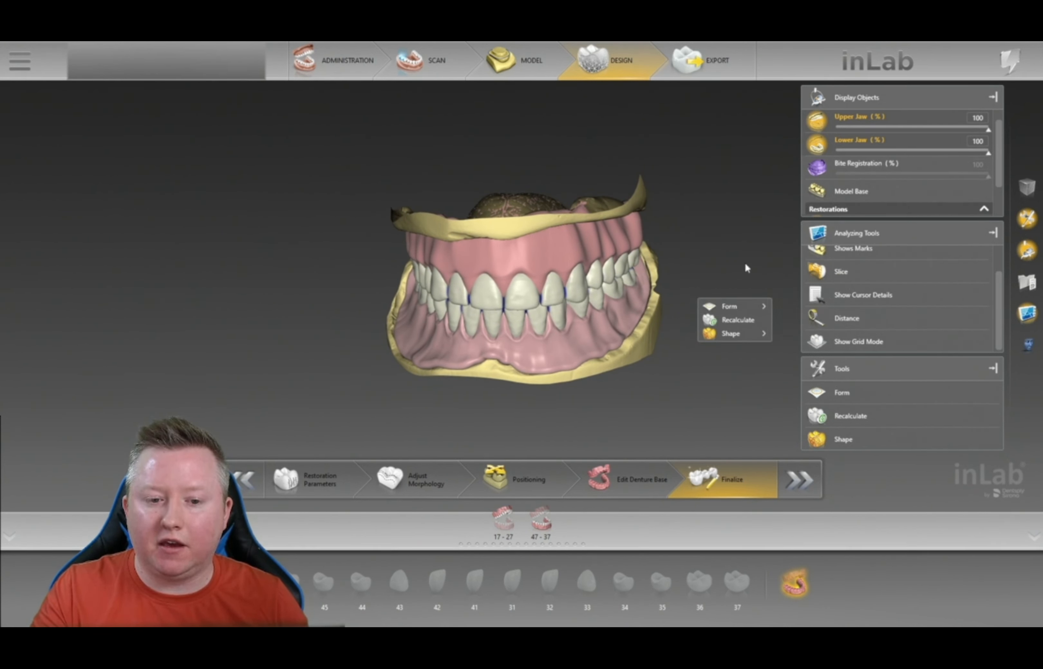
left_click(794, 320)
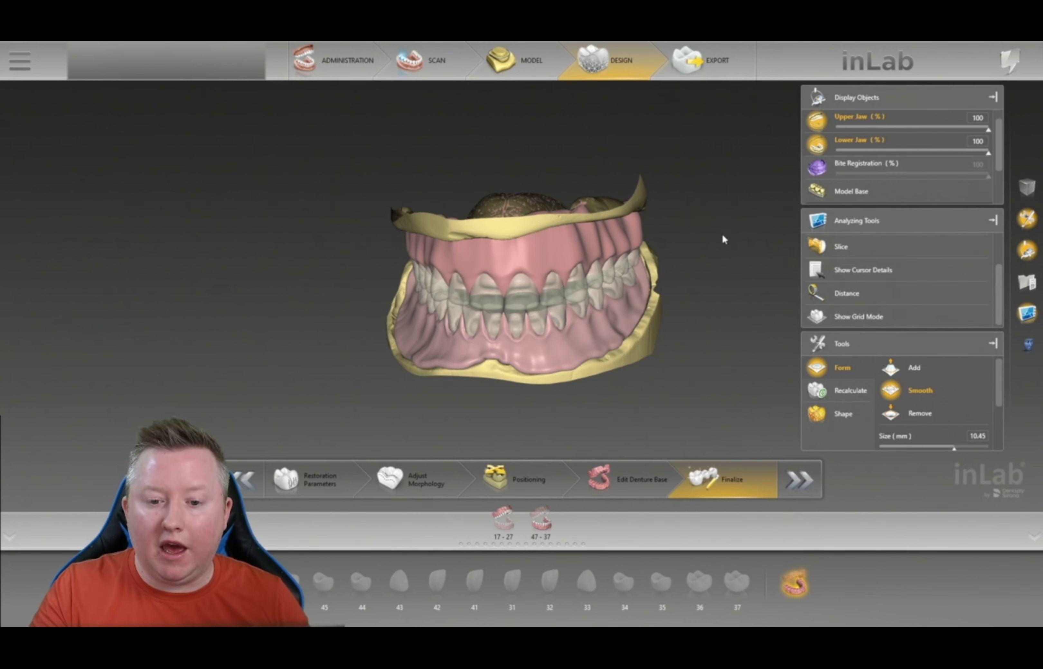
- Straighten the dentures to a frontal view, select an upper tooth and return to Positioning
left_click_drag(727, 244, 733, 243)
left_click_drag(557, 399, 557, 384)
mouse_move(707, 293)
left_mouse_down()
mouse_move(698, 299)
mouse_move(711, 284)
left_mouse_up()
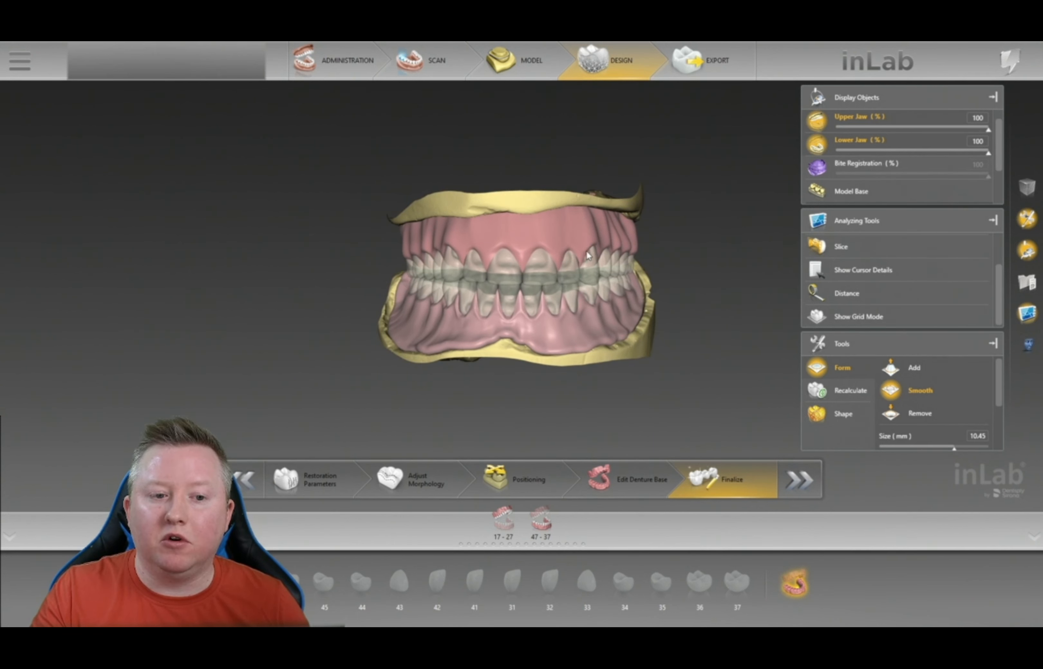
left_click(596, 259)
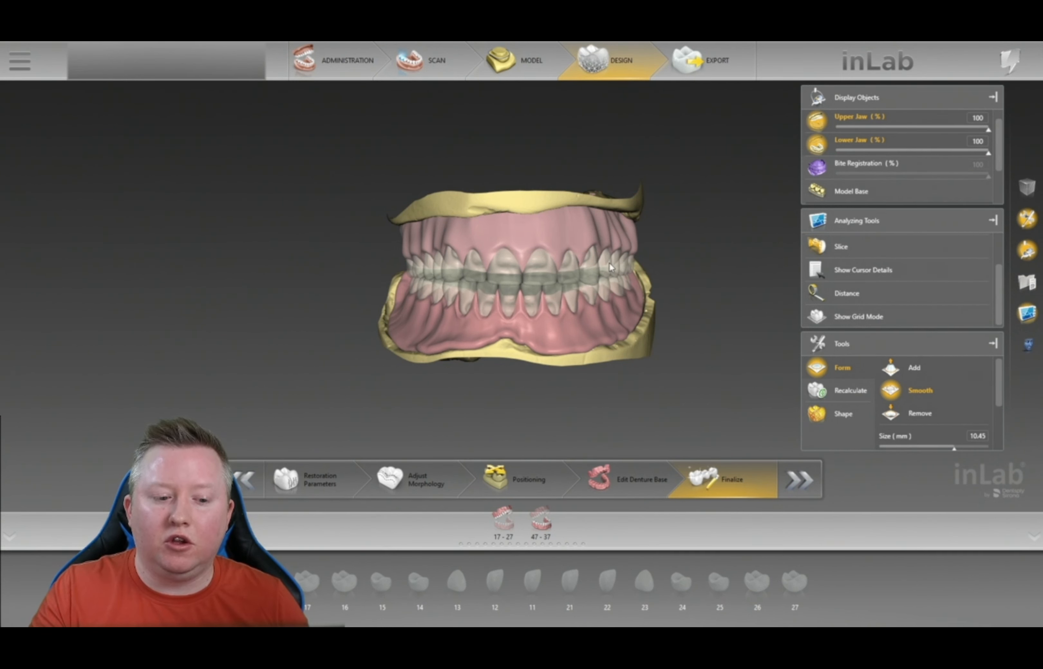
left_click(508, 486)
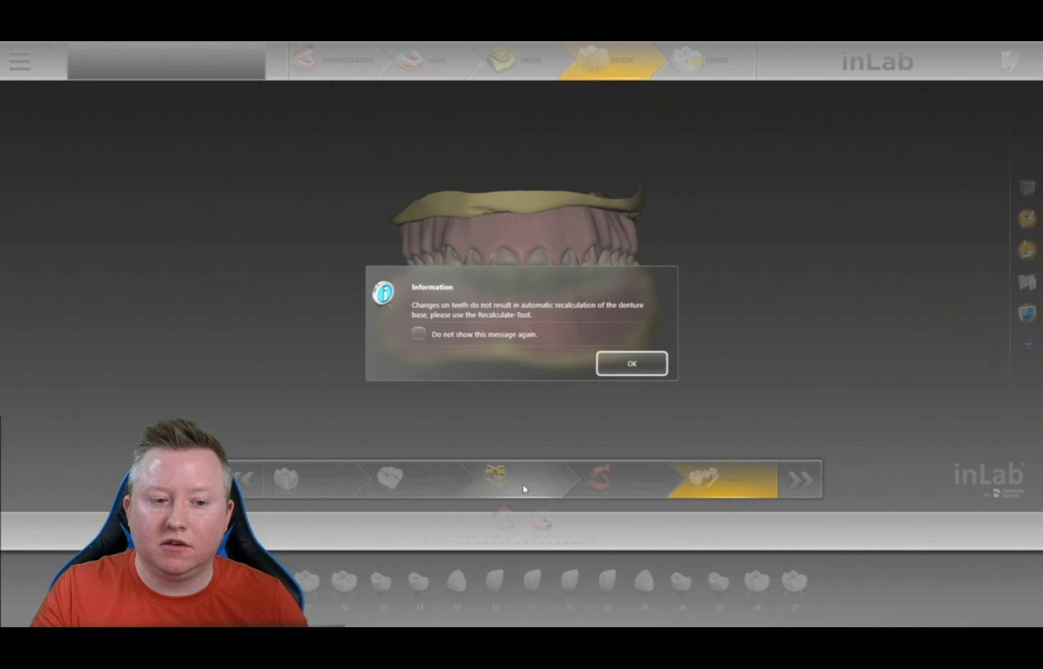
- Dismiss the recalculation notice and select lower teeth 44 and 35
left_click(616, 371)
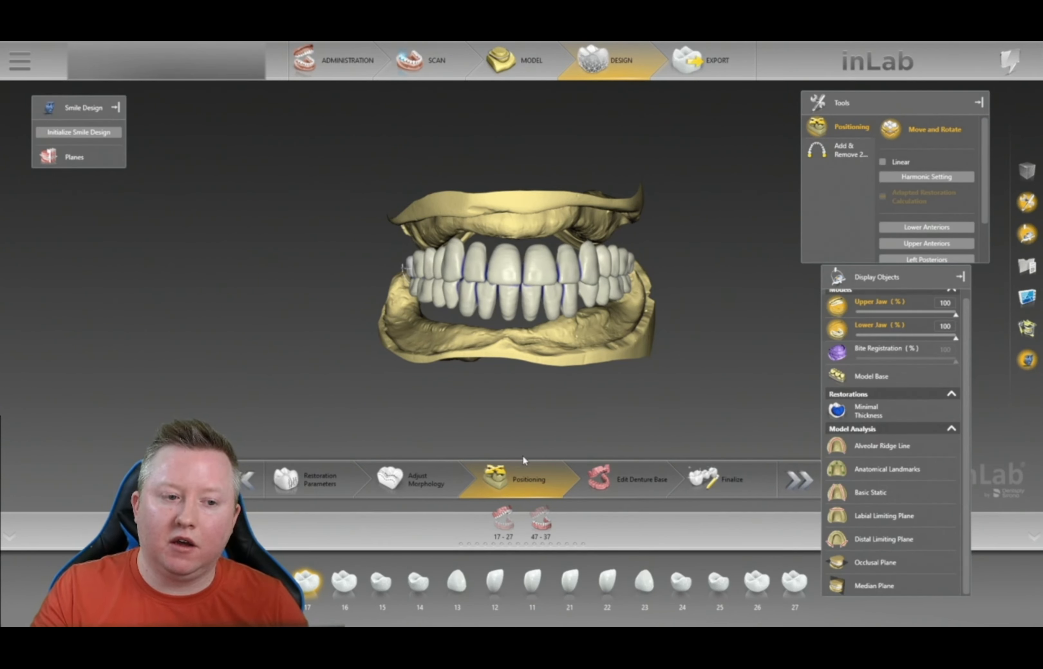
right_click_drag(646, 331, 682, 319)
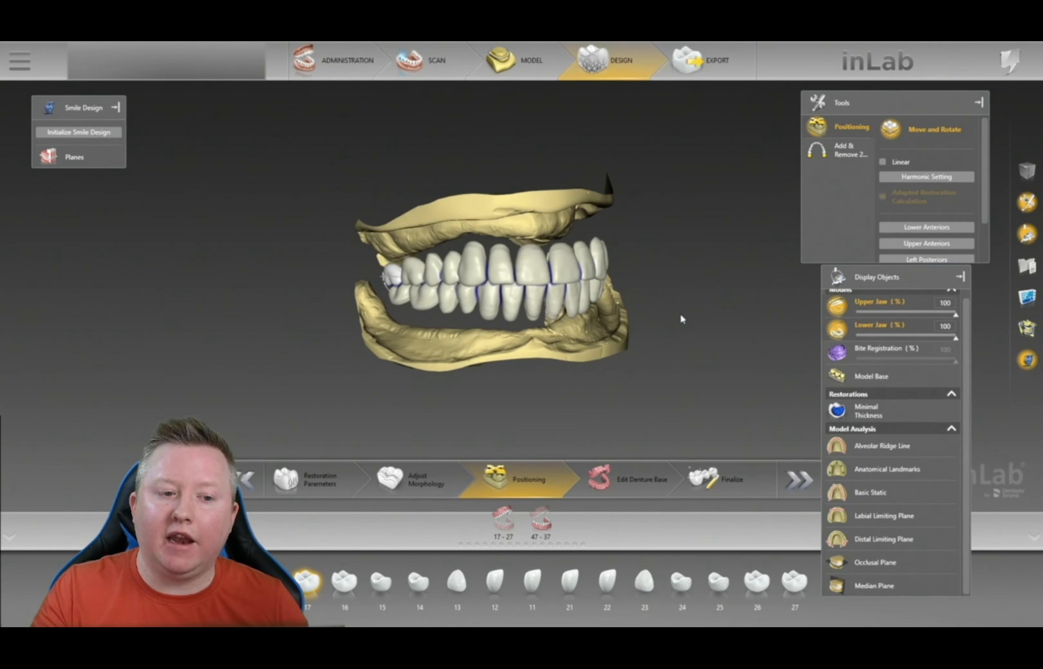
left_click(469, 302)
left_click_drag(665, 294, 642, 309)
left_click(627, 288)
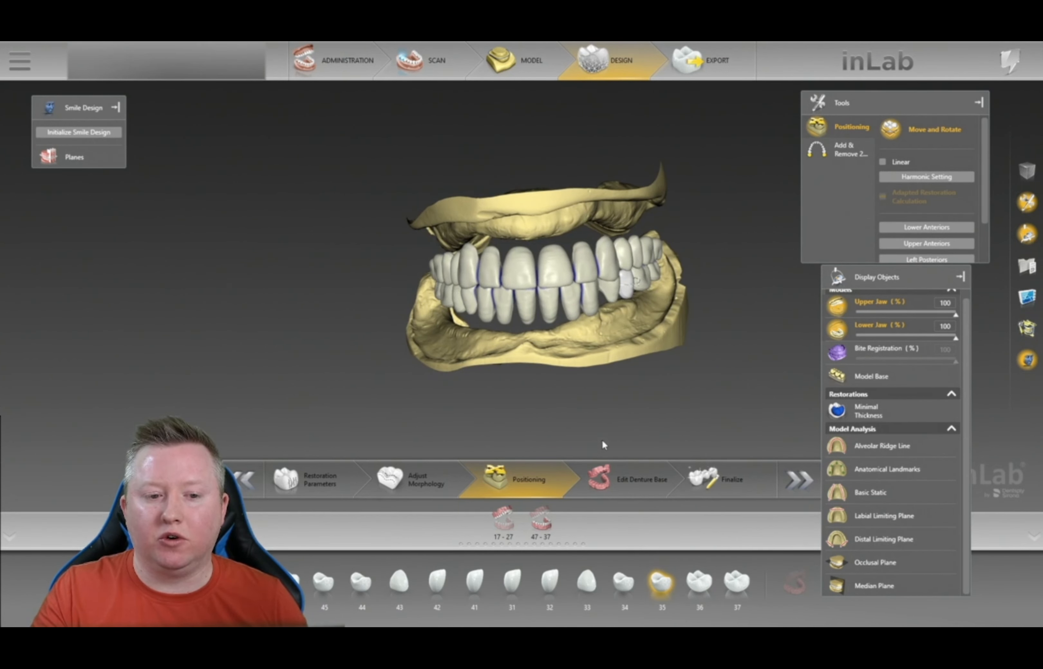
- Orbit both jaws to review the full tooth set-up, then bring up the model's positioning options
left_click_drag(701, 327, 722, 355)
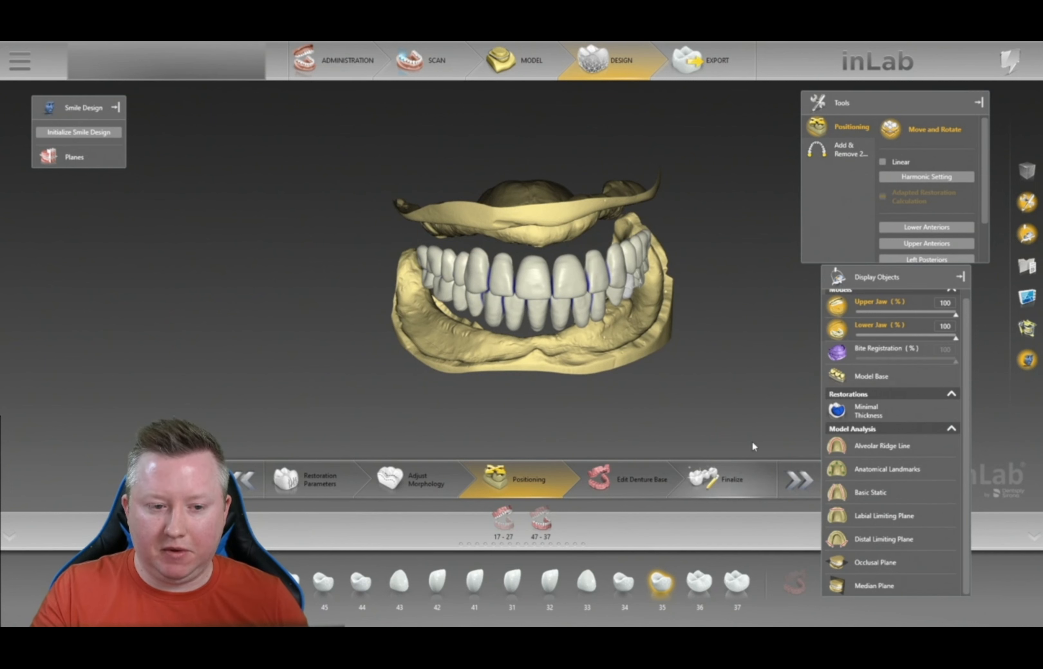
right_click_drag(750, 447, 738, 365)
left_click_drag(612, 367, 610, 354)
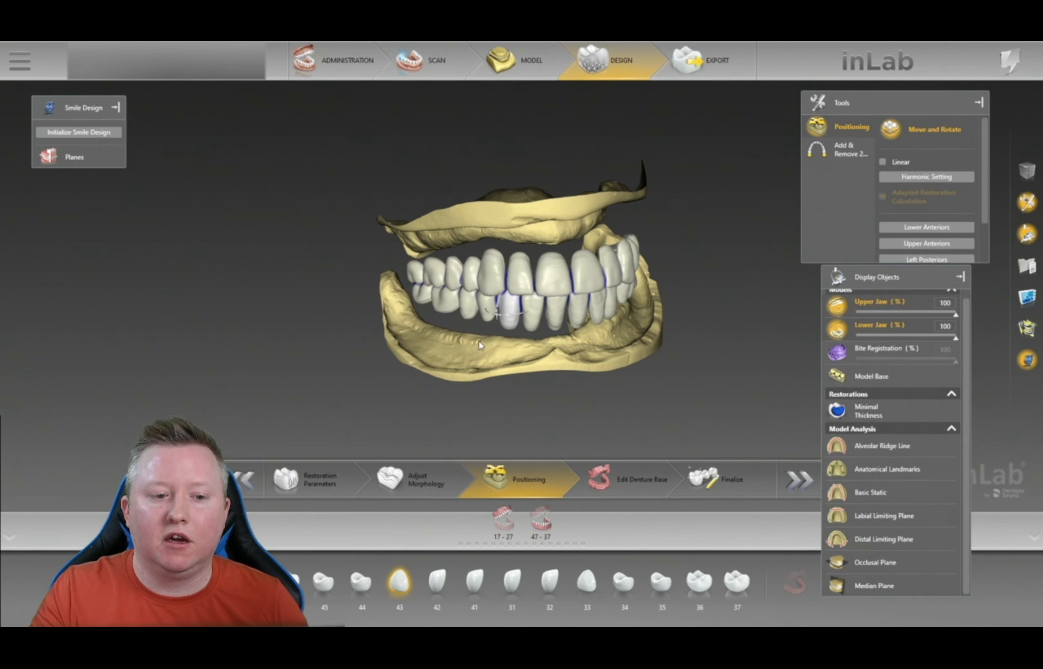
right_click_drag(570, 347, 706, 319)
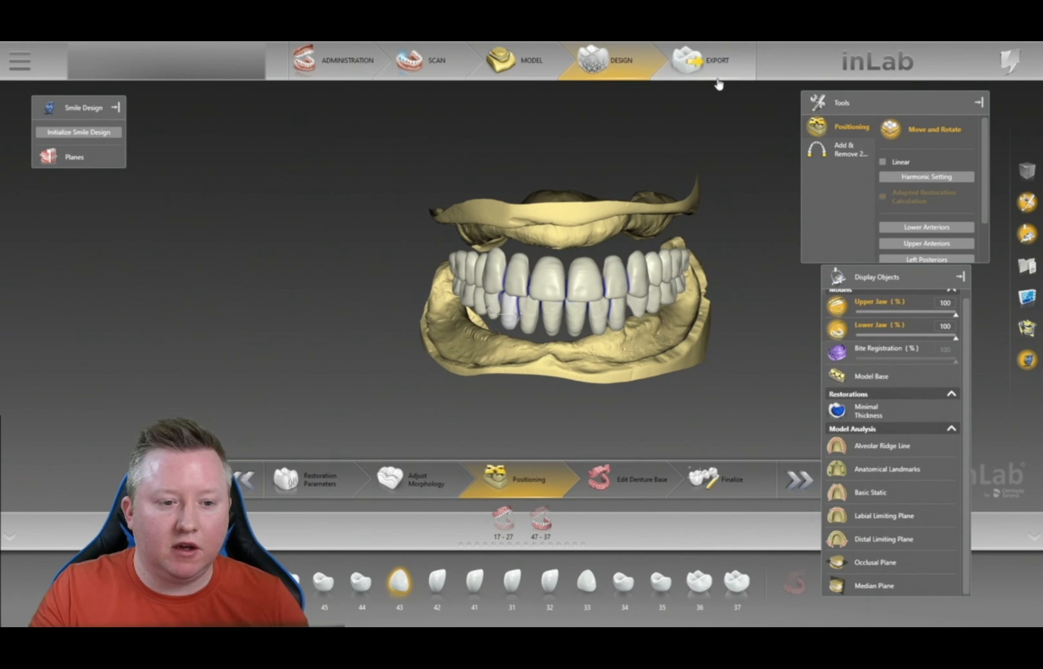
right_click_drag(610, 167, 612, 159)
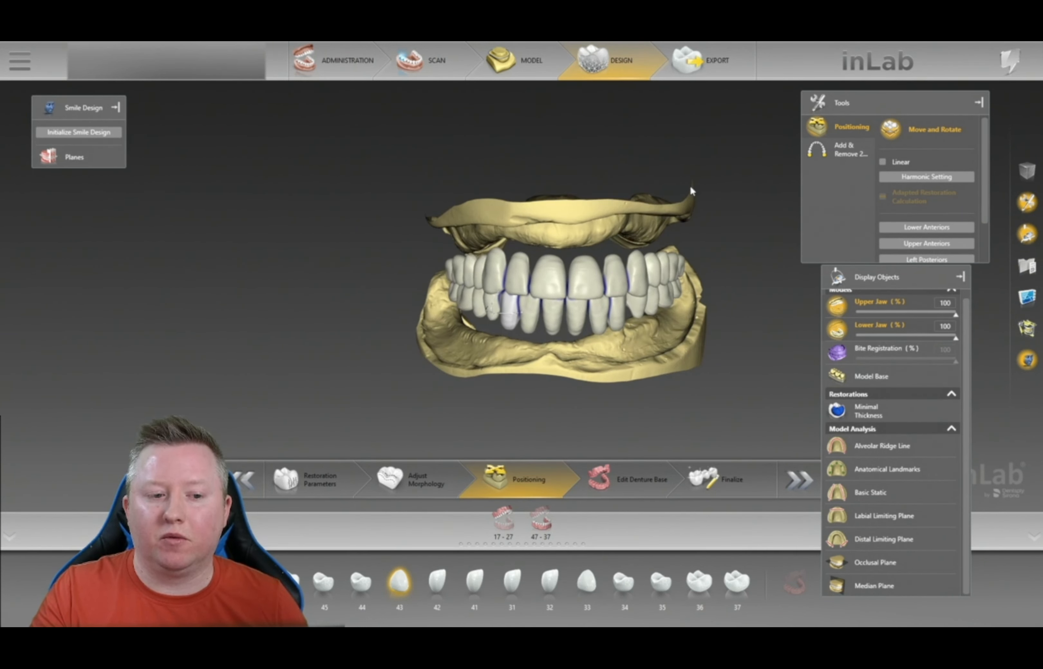
right_click_drag(690, 329, 695, 315)
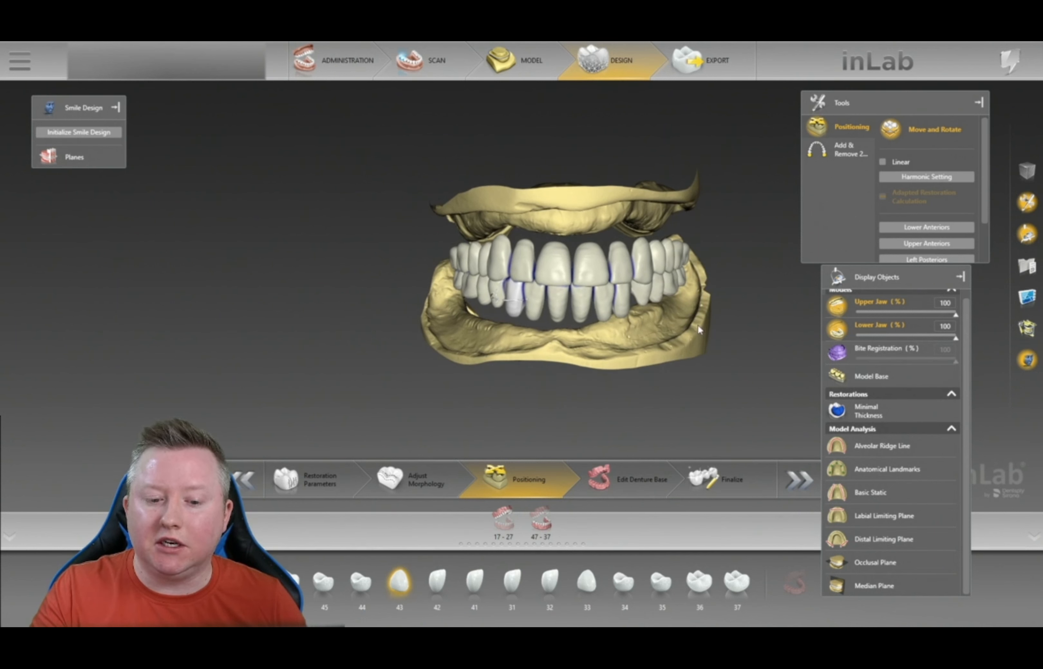
right_click(759, 429)
- Advance the upper and lower dentures to the Export stage after inspecting the model from the front
left_click(713, 481)
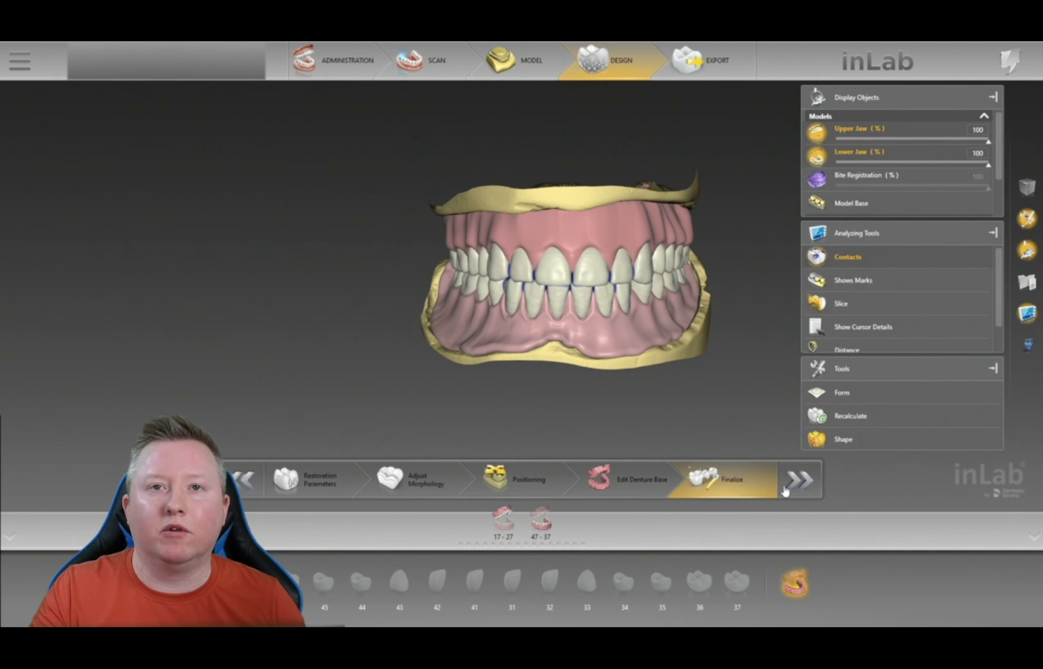
right_click_drag(744, 278, 439, 301)
left_click_drag(466, 299, 652, 263)
left_click(1028, 187)
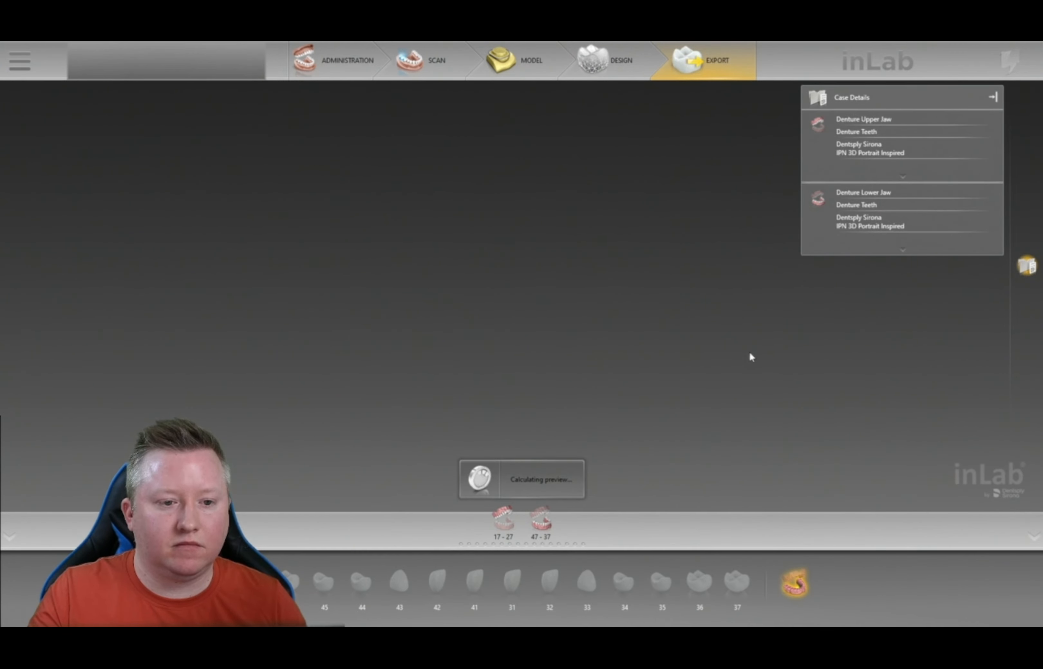
- Rotate the denture base preview, collapse Analyzing Tools and enlarge the Case Details panel
middle_click_drag(619, 350, 556, 250)
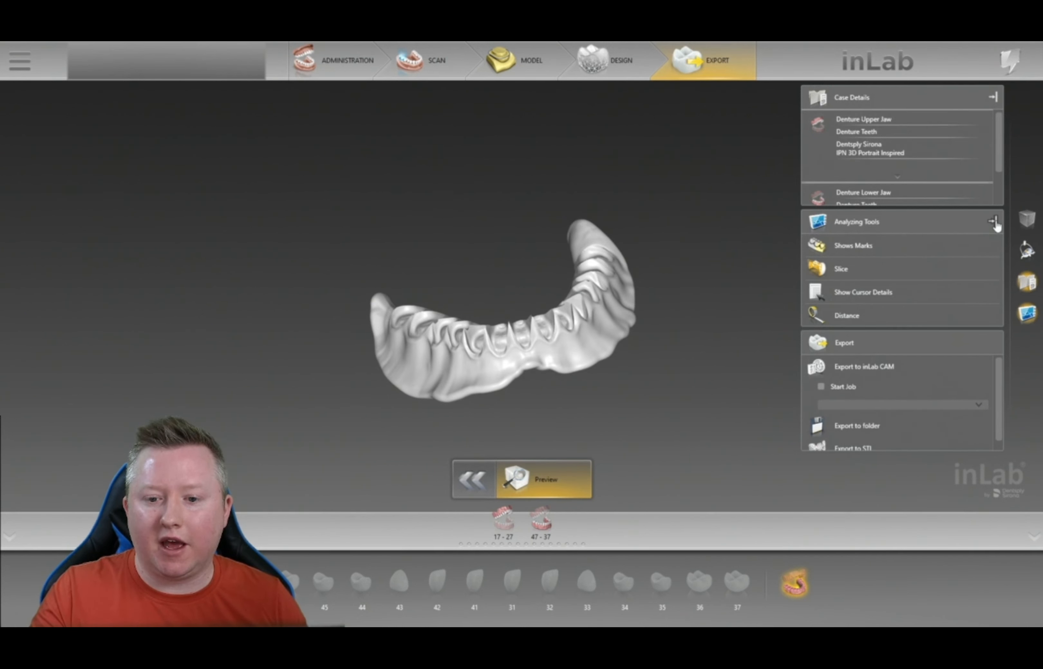
left_click(1018, 321)
left_click_drag(944, 331, 940, 397)
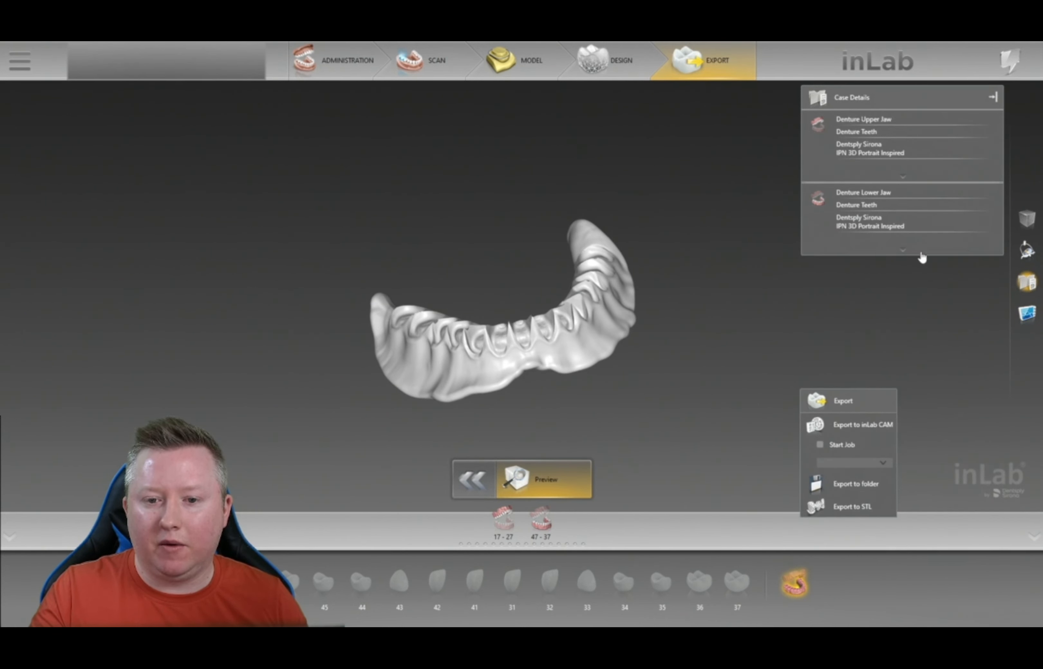
left_click_drag(914, 254, 938, 387)
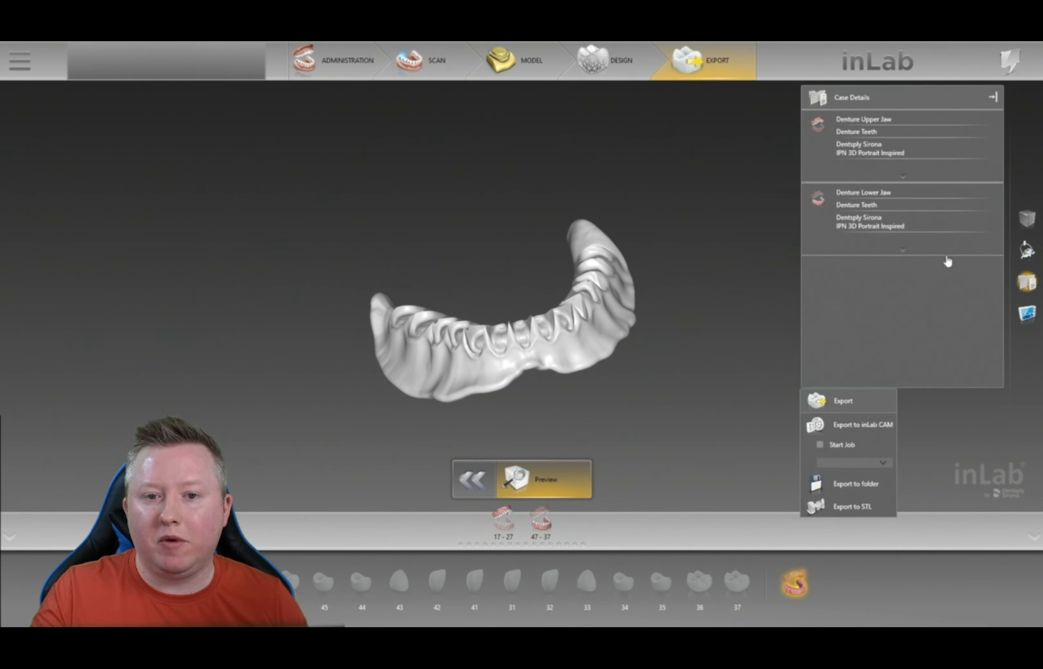
- Expand Denture Upper Jaw details to list molds 7M33P, 142QP, 9M33P and 5QP
left_click(901, 176)
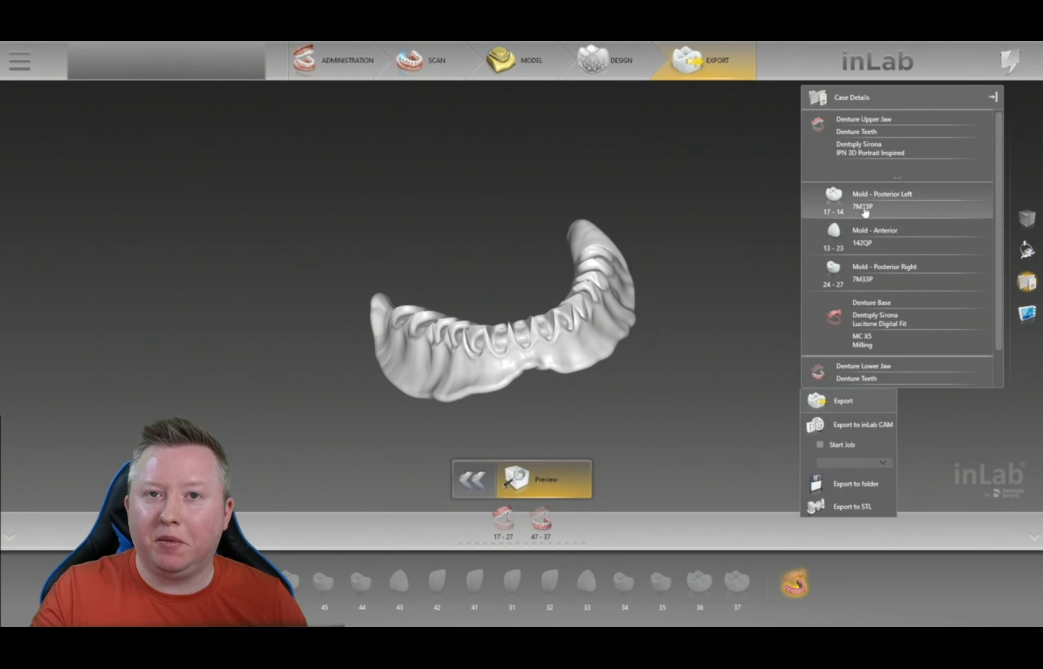
scroll(875, 212, "down", 1)
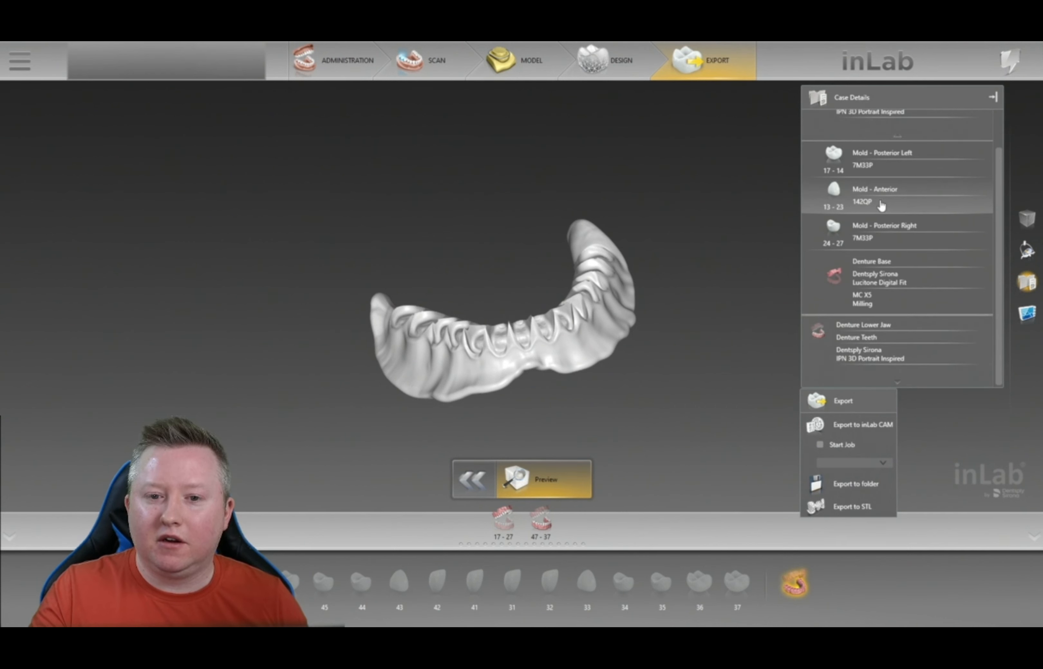
scroll(907, 327, "down", 4)
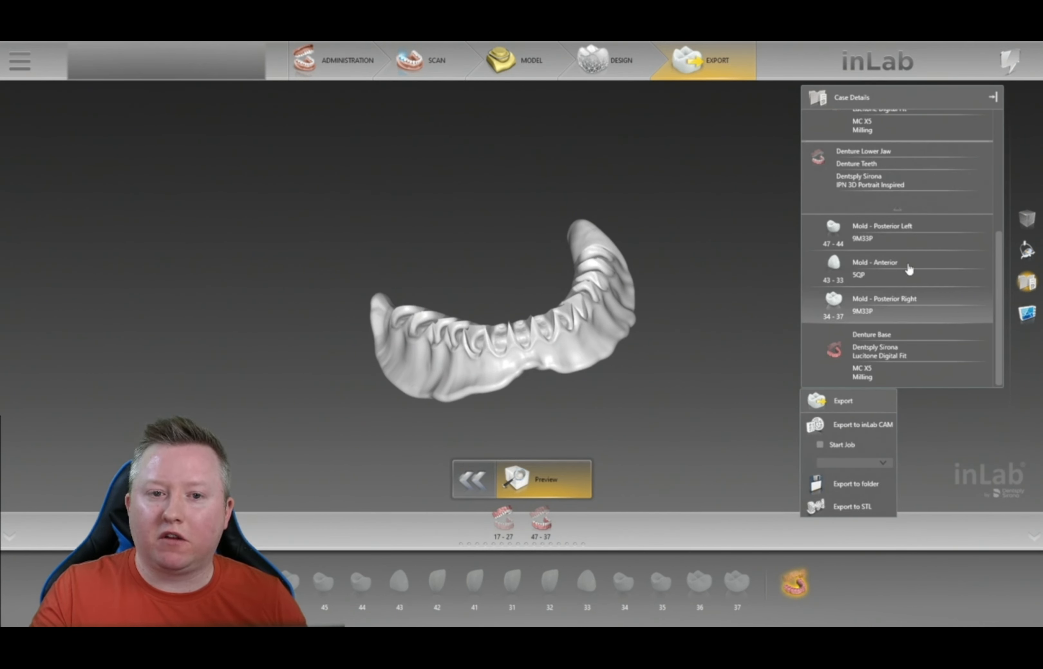
scroll(928, 285, "up", 4)
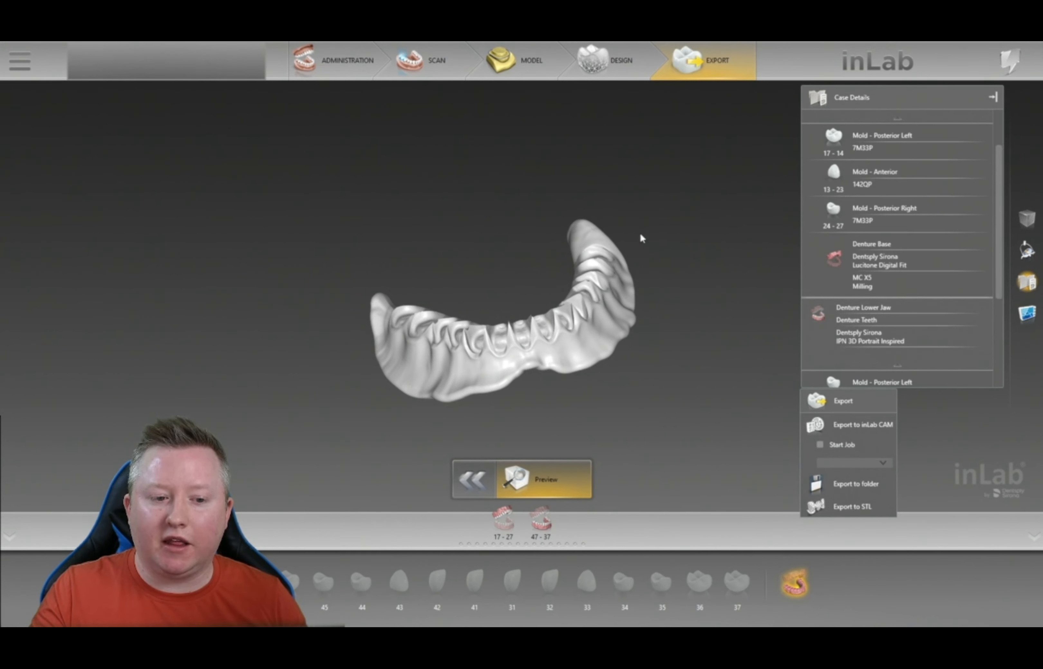
left_click_drag(640, 229, 653, 295)
scroll(651, 307, "up", 5)
right_click_drag(524, 262, 530, 163)
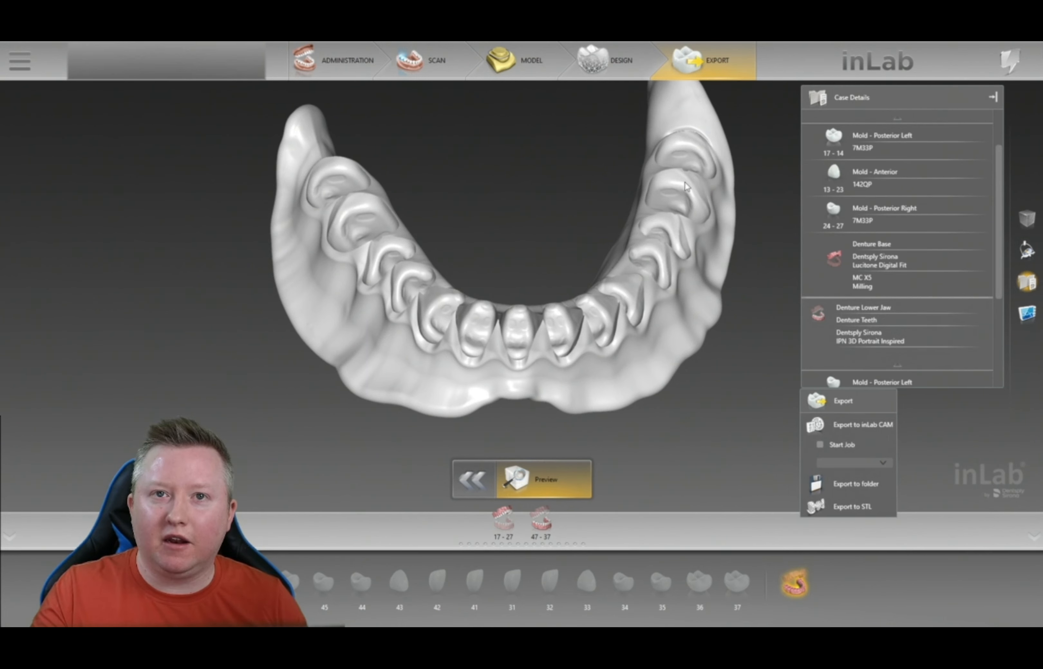
mouse_move(548, 188)
left_mouse_down()
mouse_move(536, 205)
mouse_move(538, 237)
mouse_move(509, 220)
mouse_move(528, 258)
mouse_move(510, 267)
mouse_move(507, 210)
mouse_move(542, 204)
left_mouse_up()
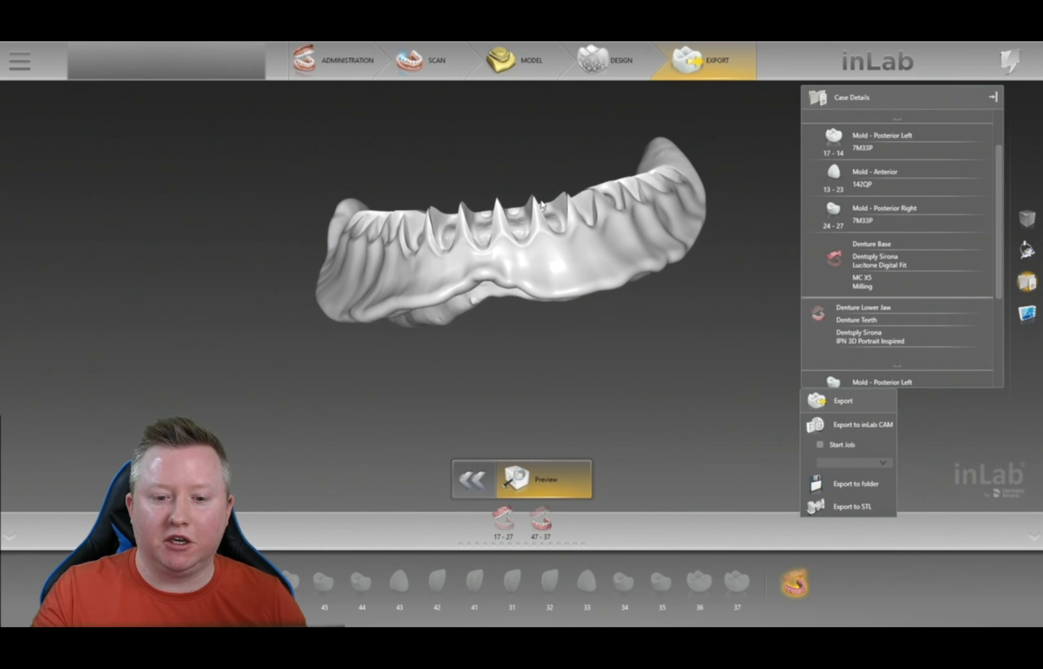
right_click_drag(772, 234, 803, 258)
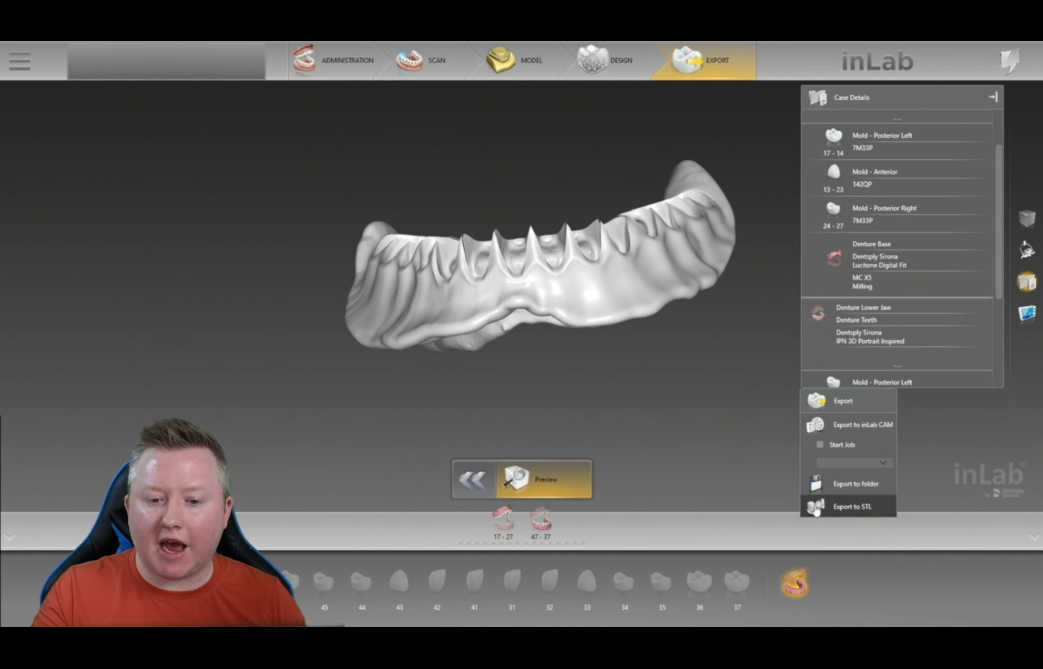
left_click_drag(896, 422, 1020, 420)
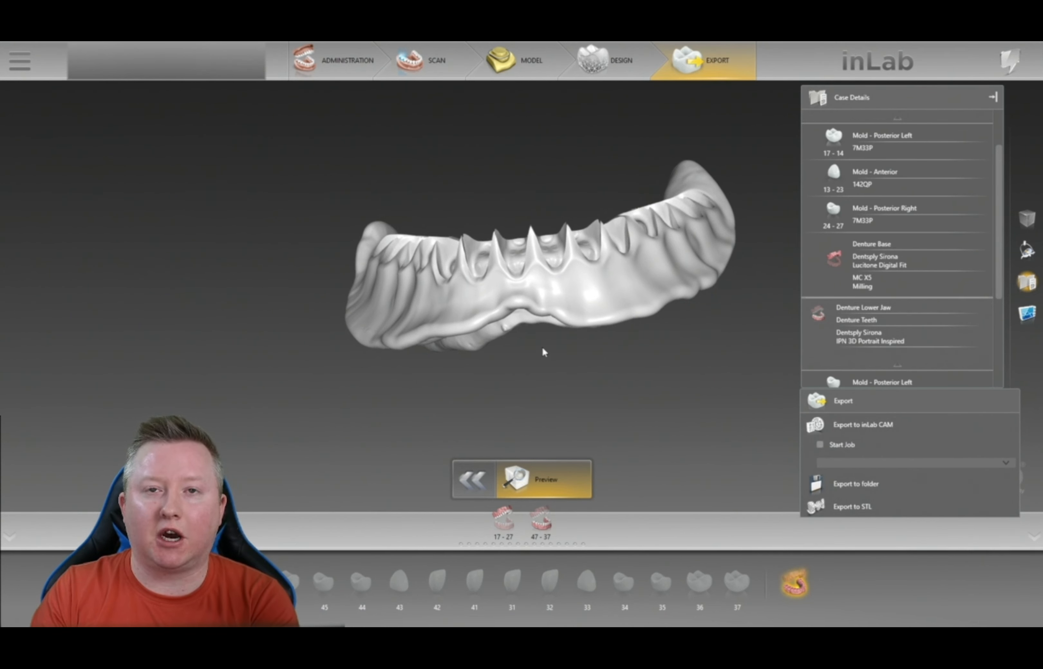
middle_click_drag(542, 349, 545, 382)
middle_click_drag(543, 201, 597, 165)
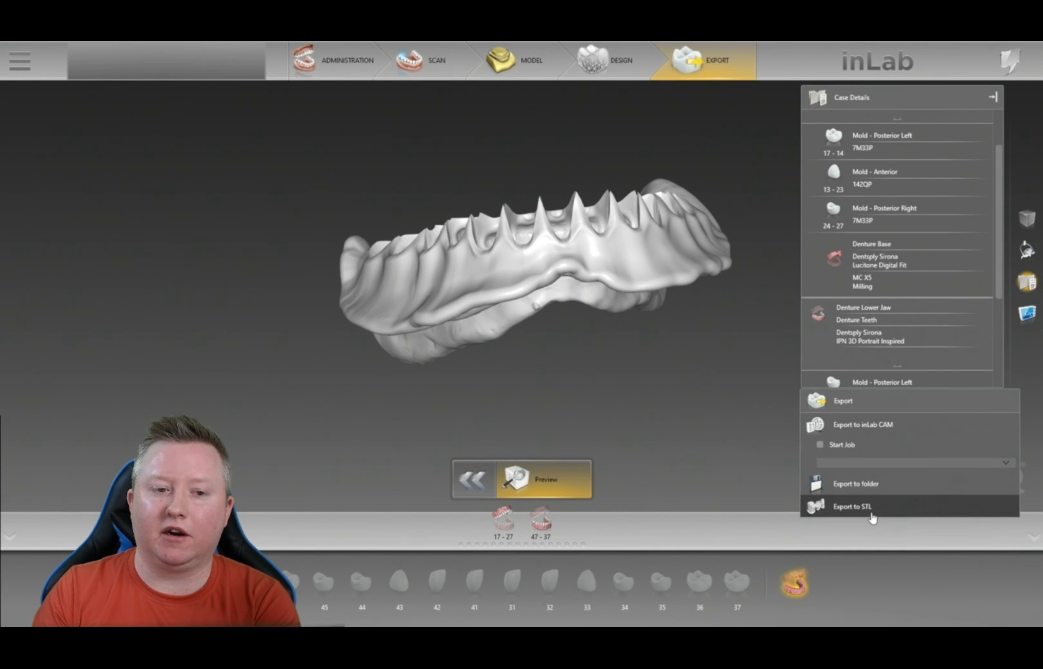
left_click_drag(744, 336, 527, 243)
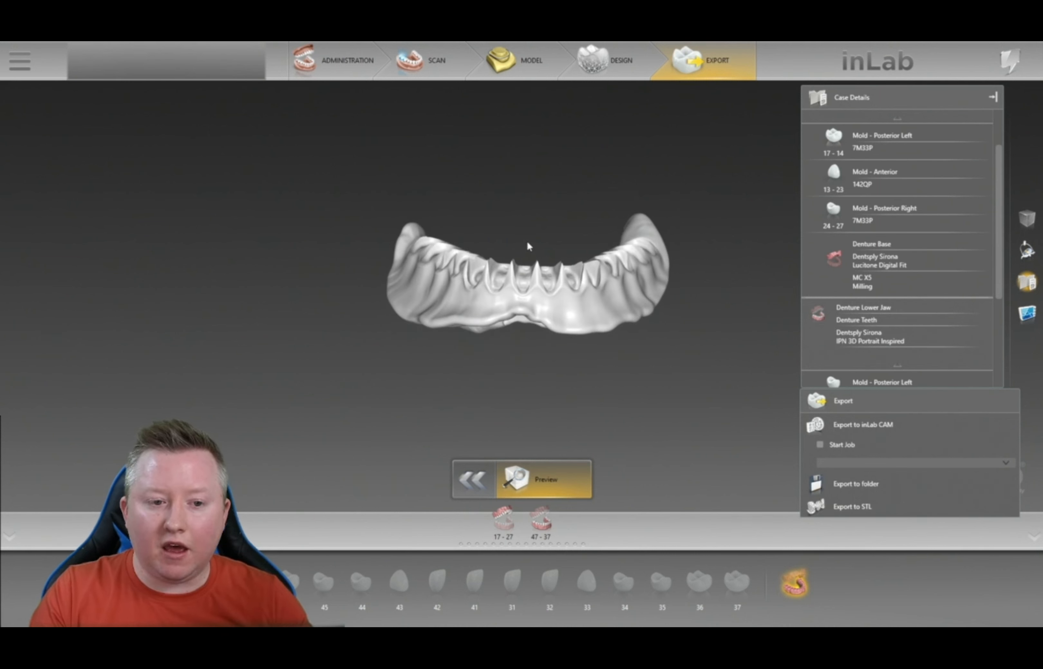
left_click_drag(713, 219, 718, 221)
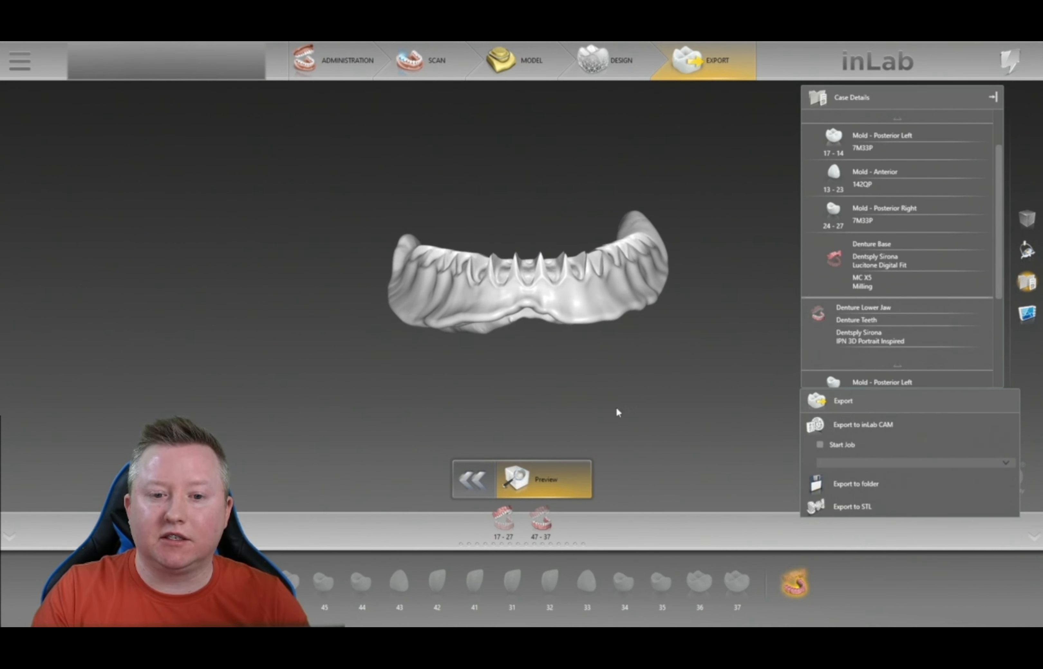
mouse_move(721, 298)
left_mouse_down()
mouse_move(720, 309)
mouse_move(718, 298)
left_mouse_up()
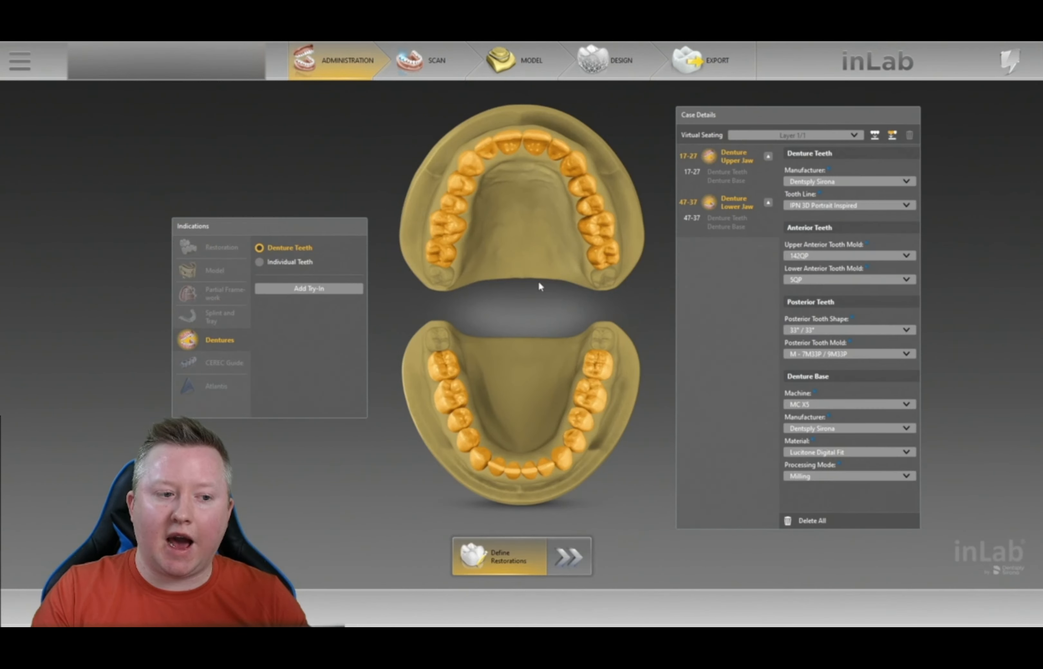
- Add try-ins for both jaws with Dentsply Sirona as manufacturer, then return to Export
left_click(332, 294)
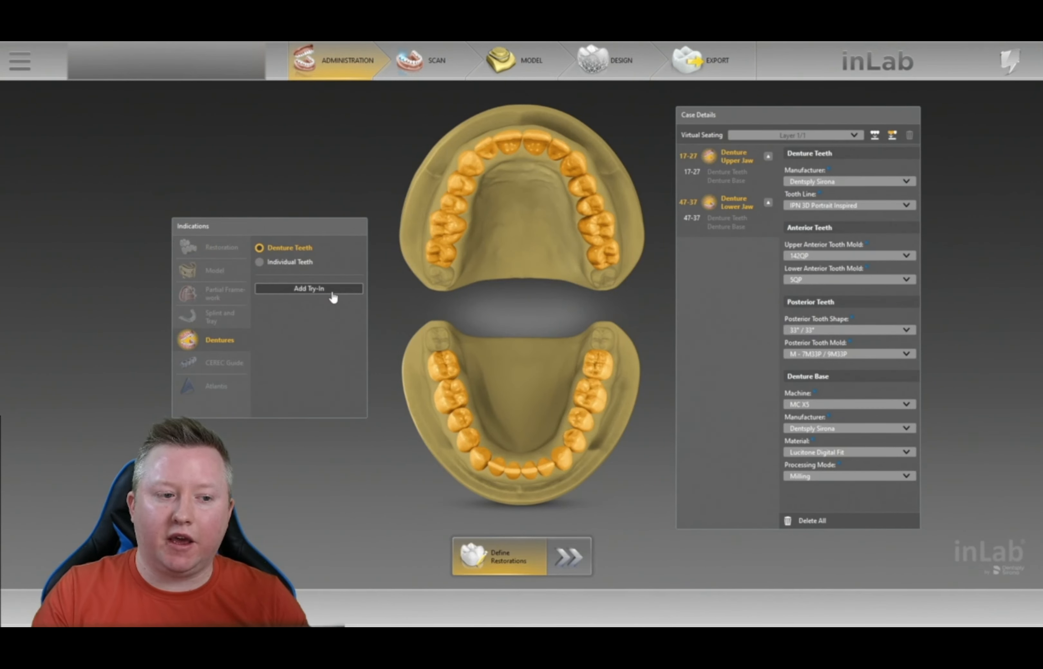
left_click(875, 205)
left_click(871, 214)
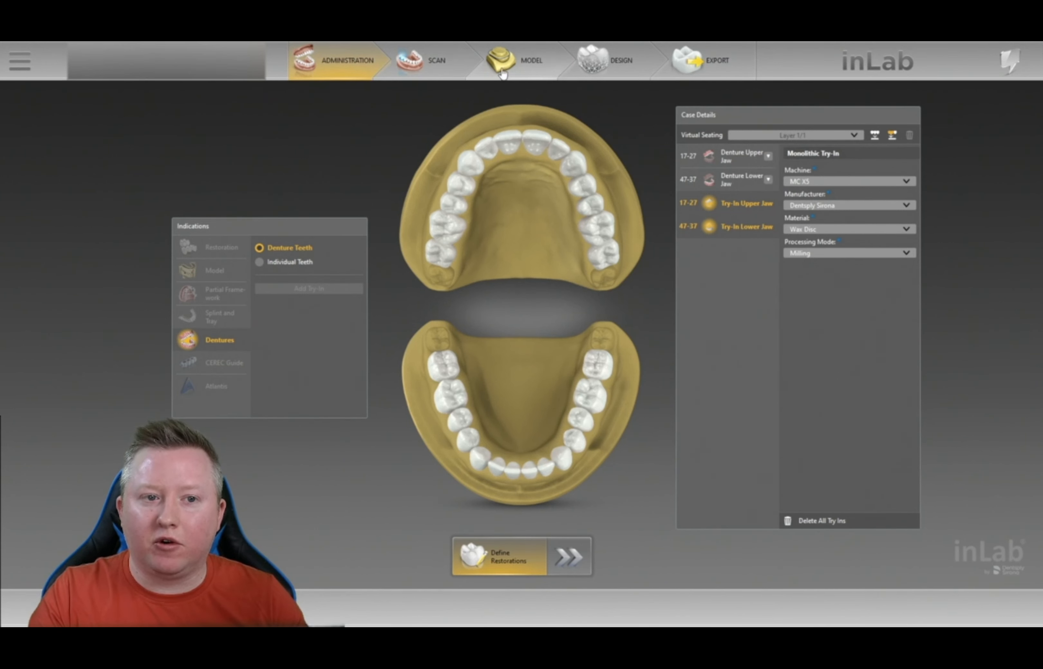
left_click(739, 70)
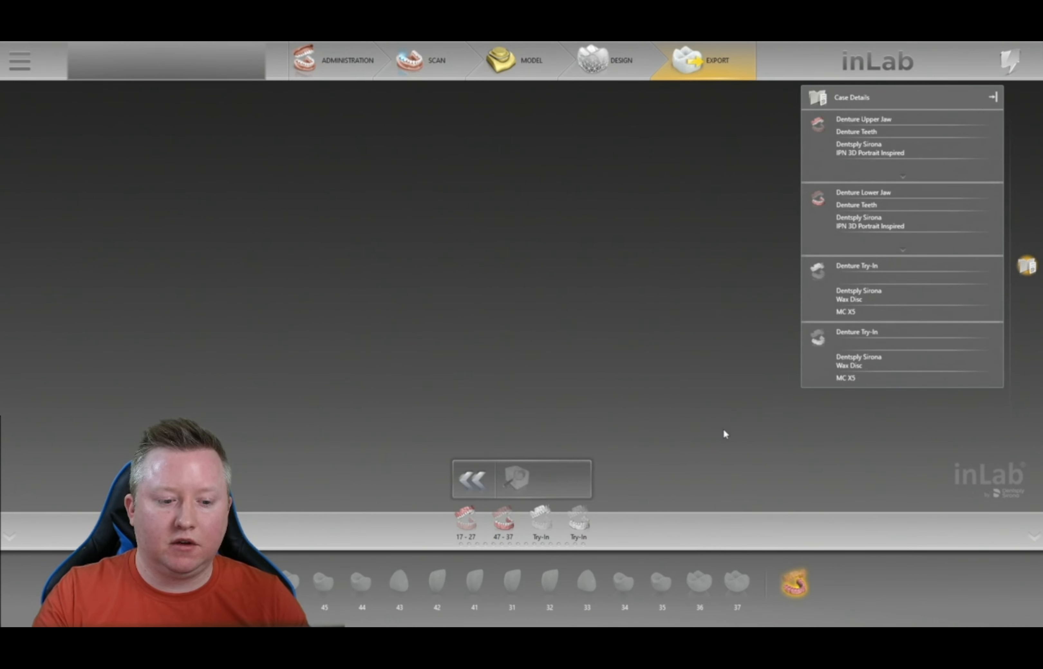
- Preview the first wax try-in, viewing it occlusally, front-on and from above
left_click(540, 521)
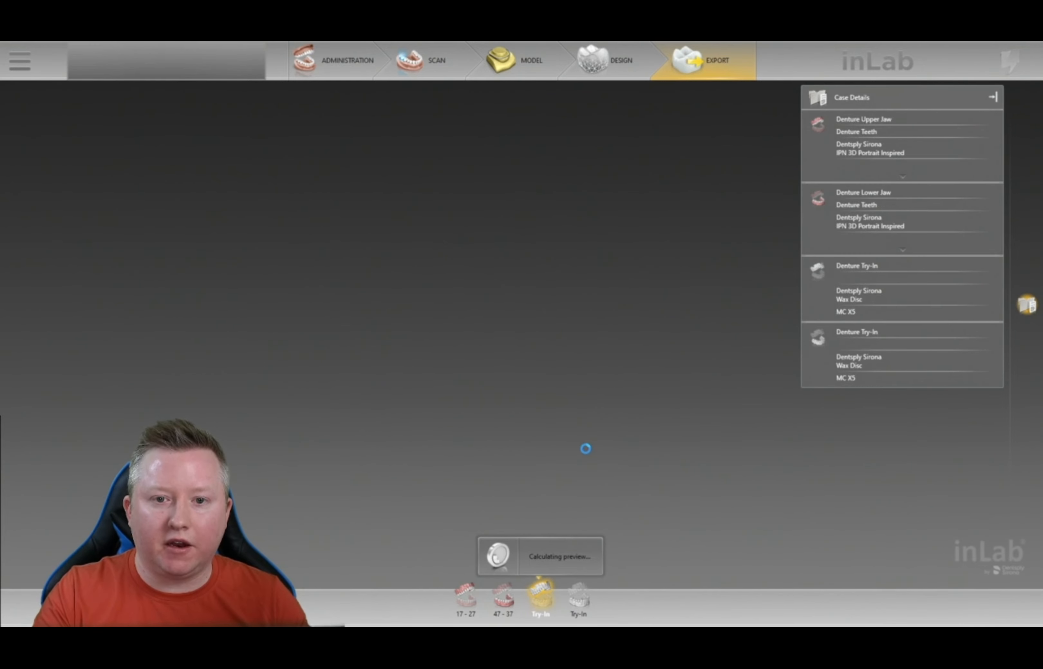
left_click_drag(599, 357, 549, 451)
left_click_drag(548, 286, 602, 341)
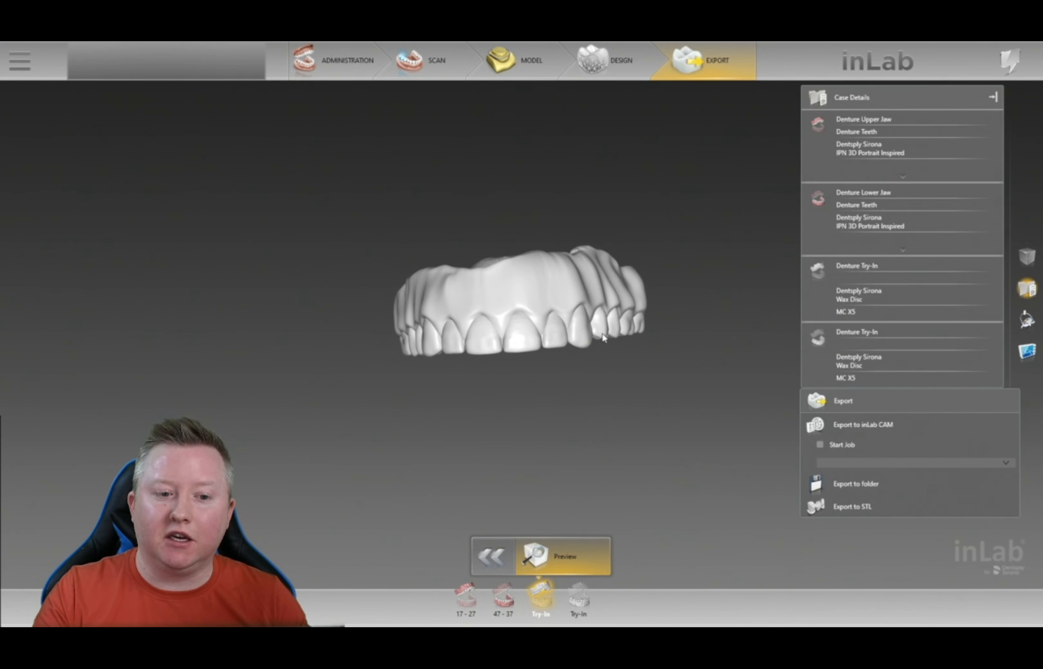
left_click_drag(513, 371, 524, 173)
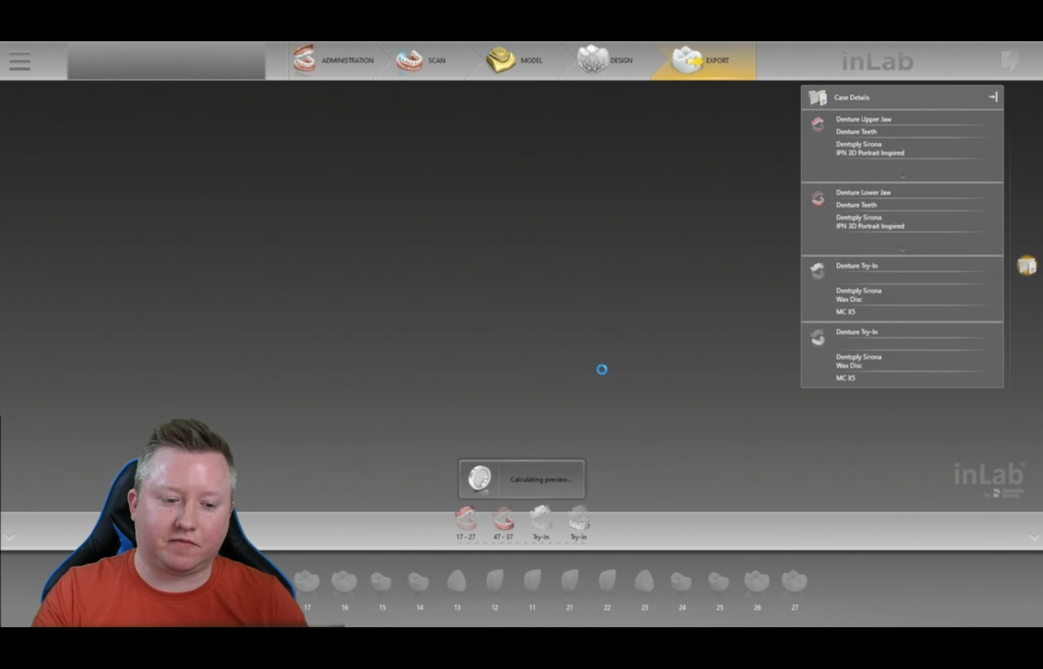
- Inspect the lower try-in preview, then switch back to the upper try-in in top view
left_click_drag(495, 307, 550, 340)
left_click_drag(512, 272, 508, 291)
scroll(508, 290, "down", 3)
left_click_drag(600, 288, 578, 237)
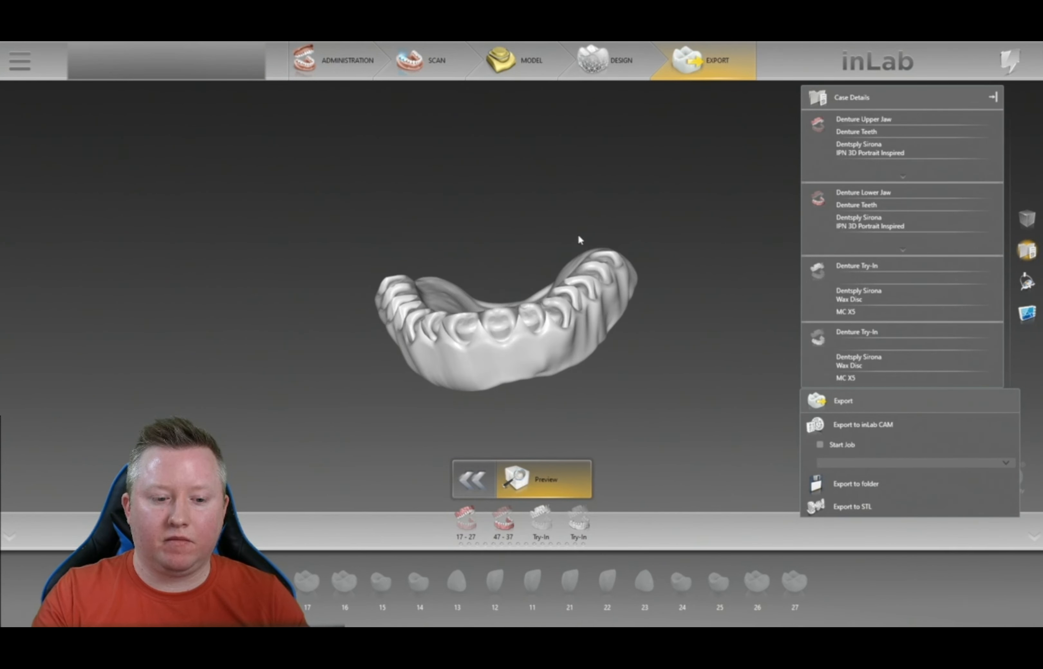
left_click(541, 519)
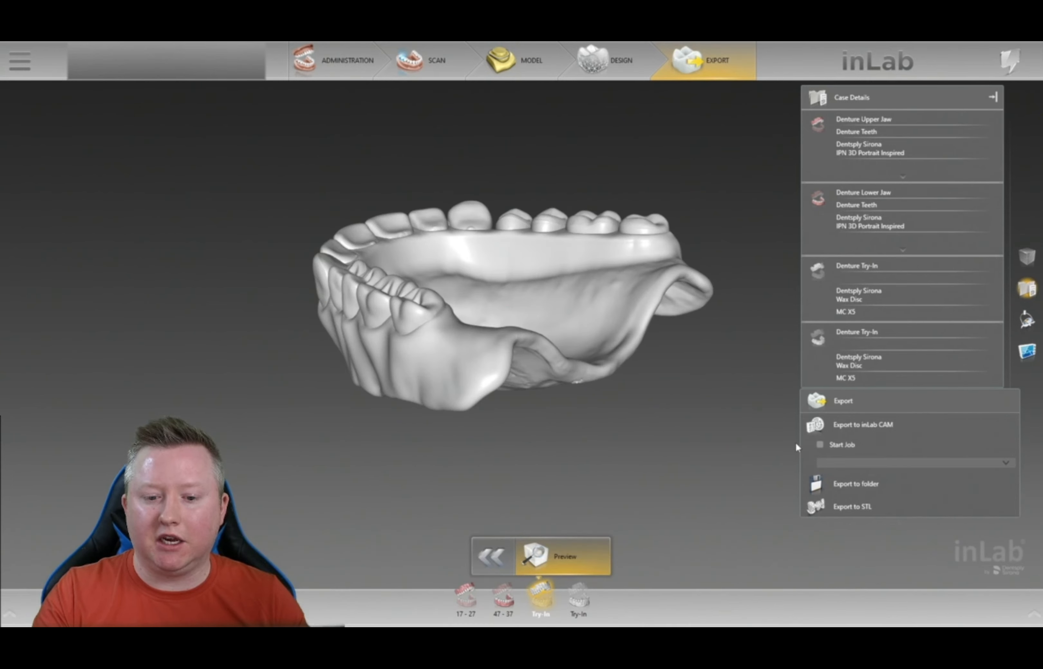
left_click_drag(806, 447, 547, 324)
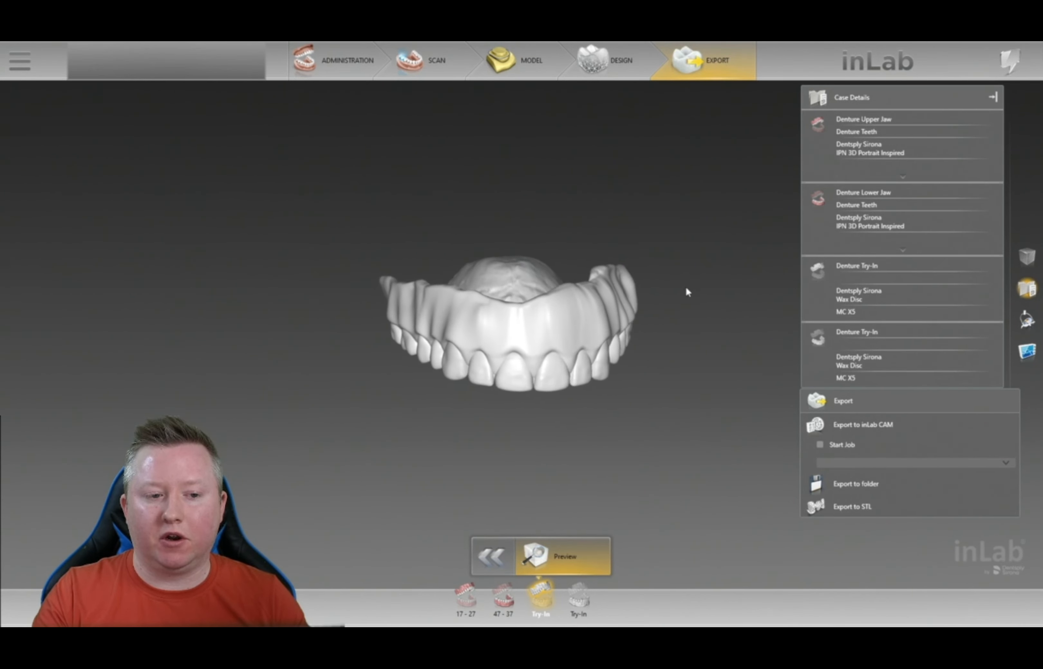